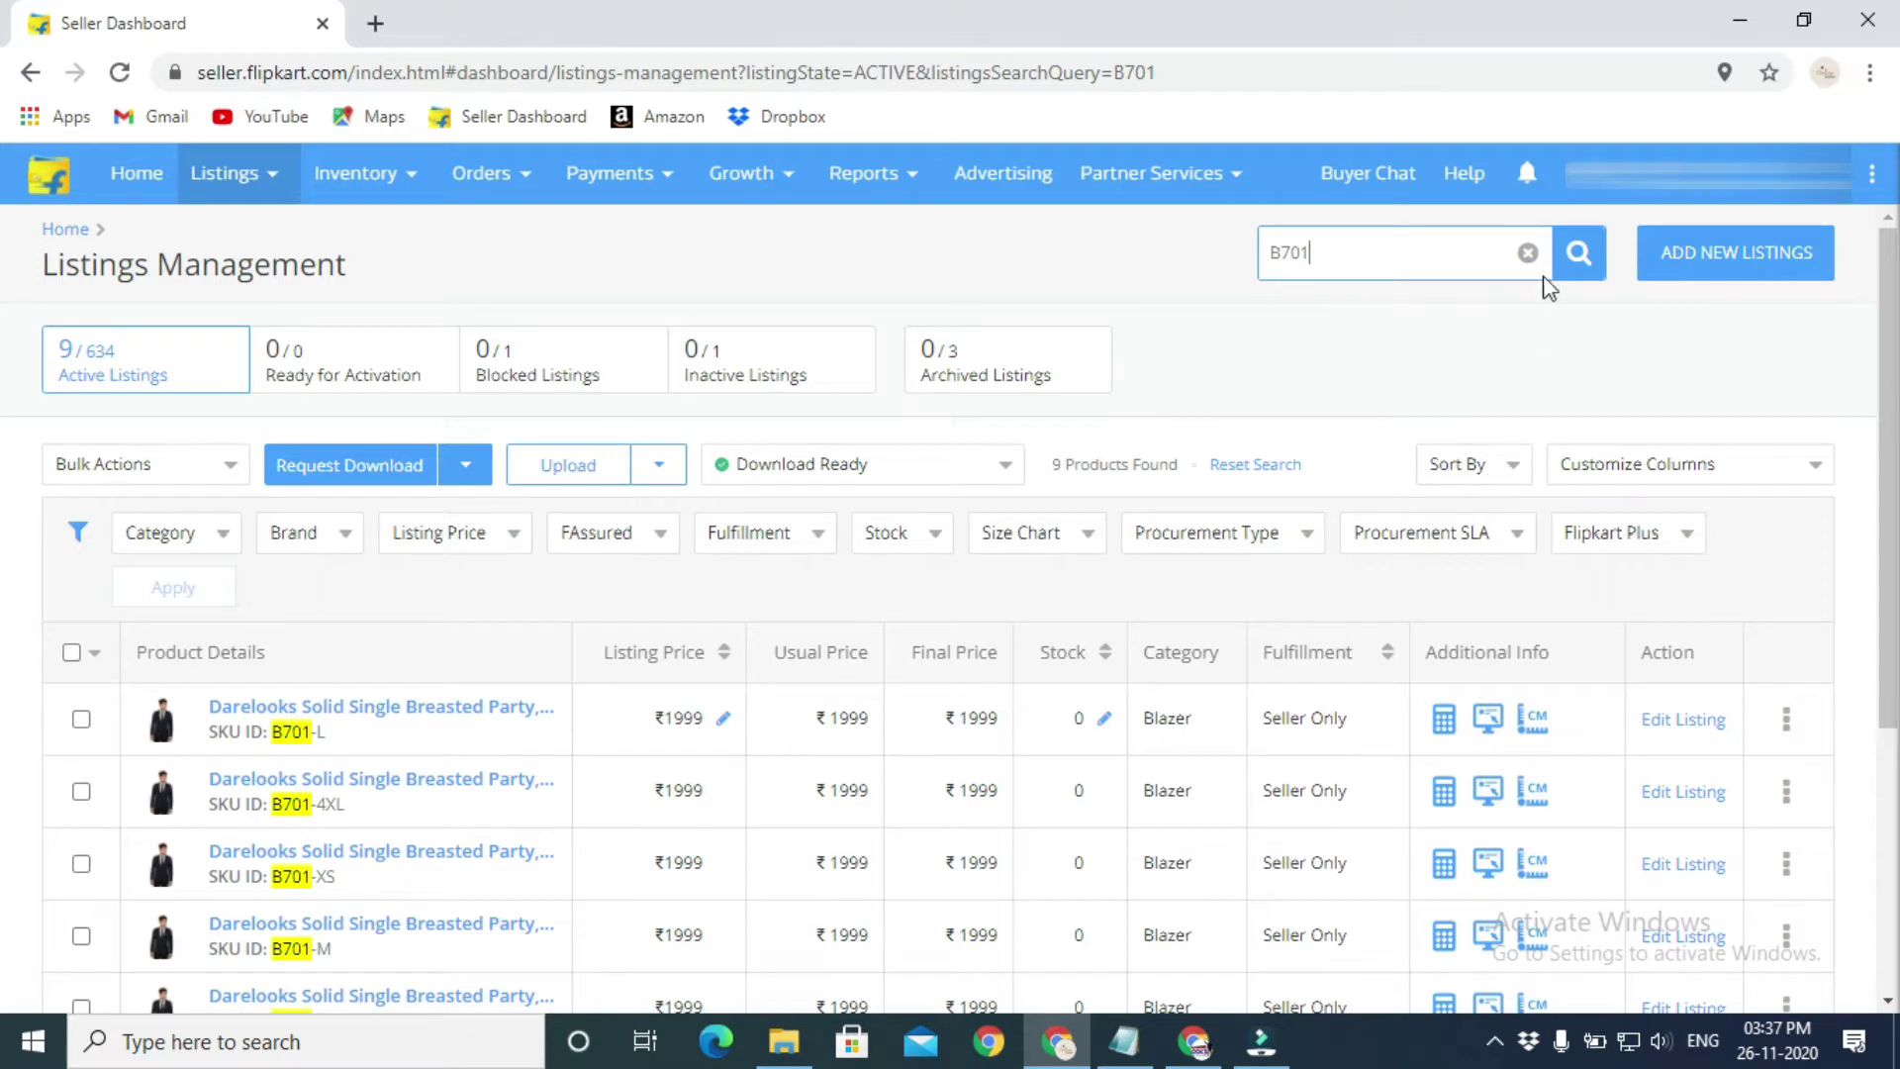
- Clear the listing search and open the TW03CREAM-L blazer's Flipkart product page from its F-Assured details
left_click(1529, 254)
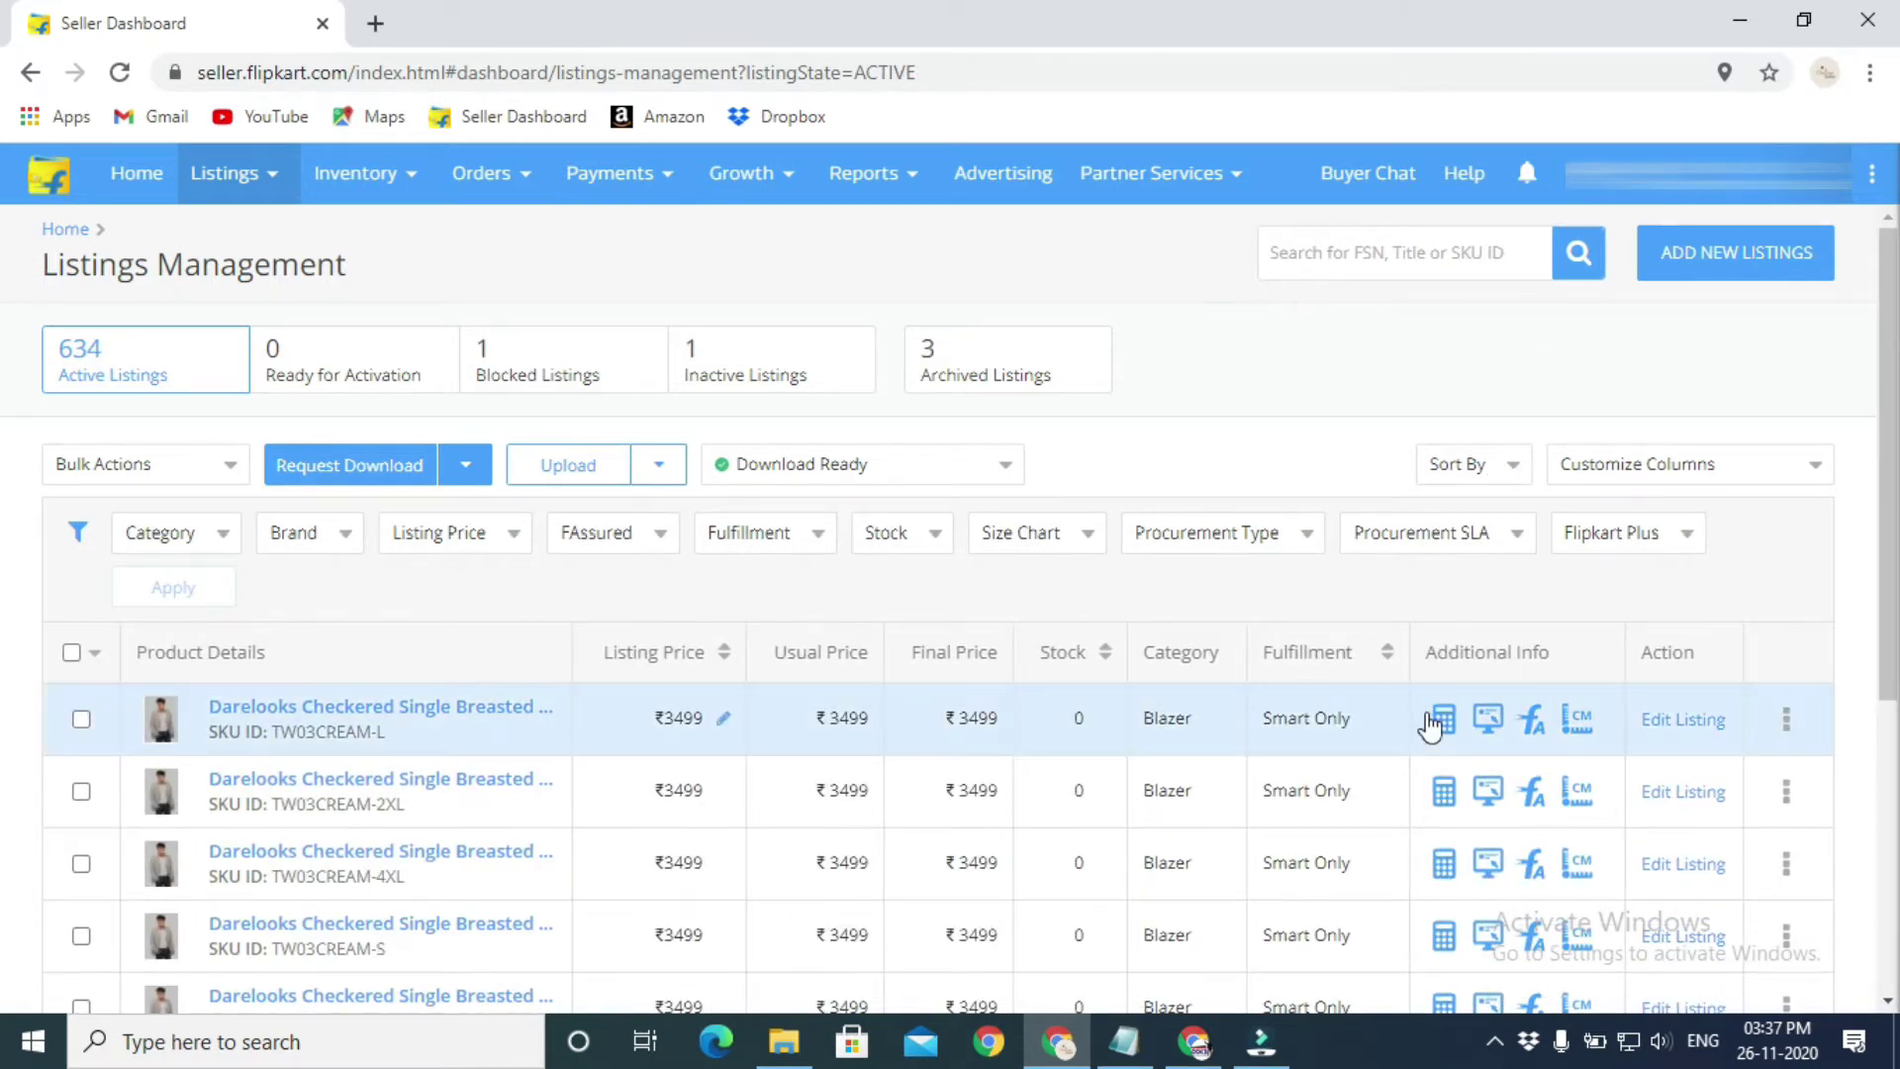
left_click(1533, 720)
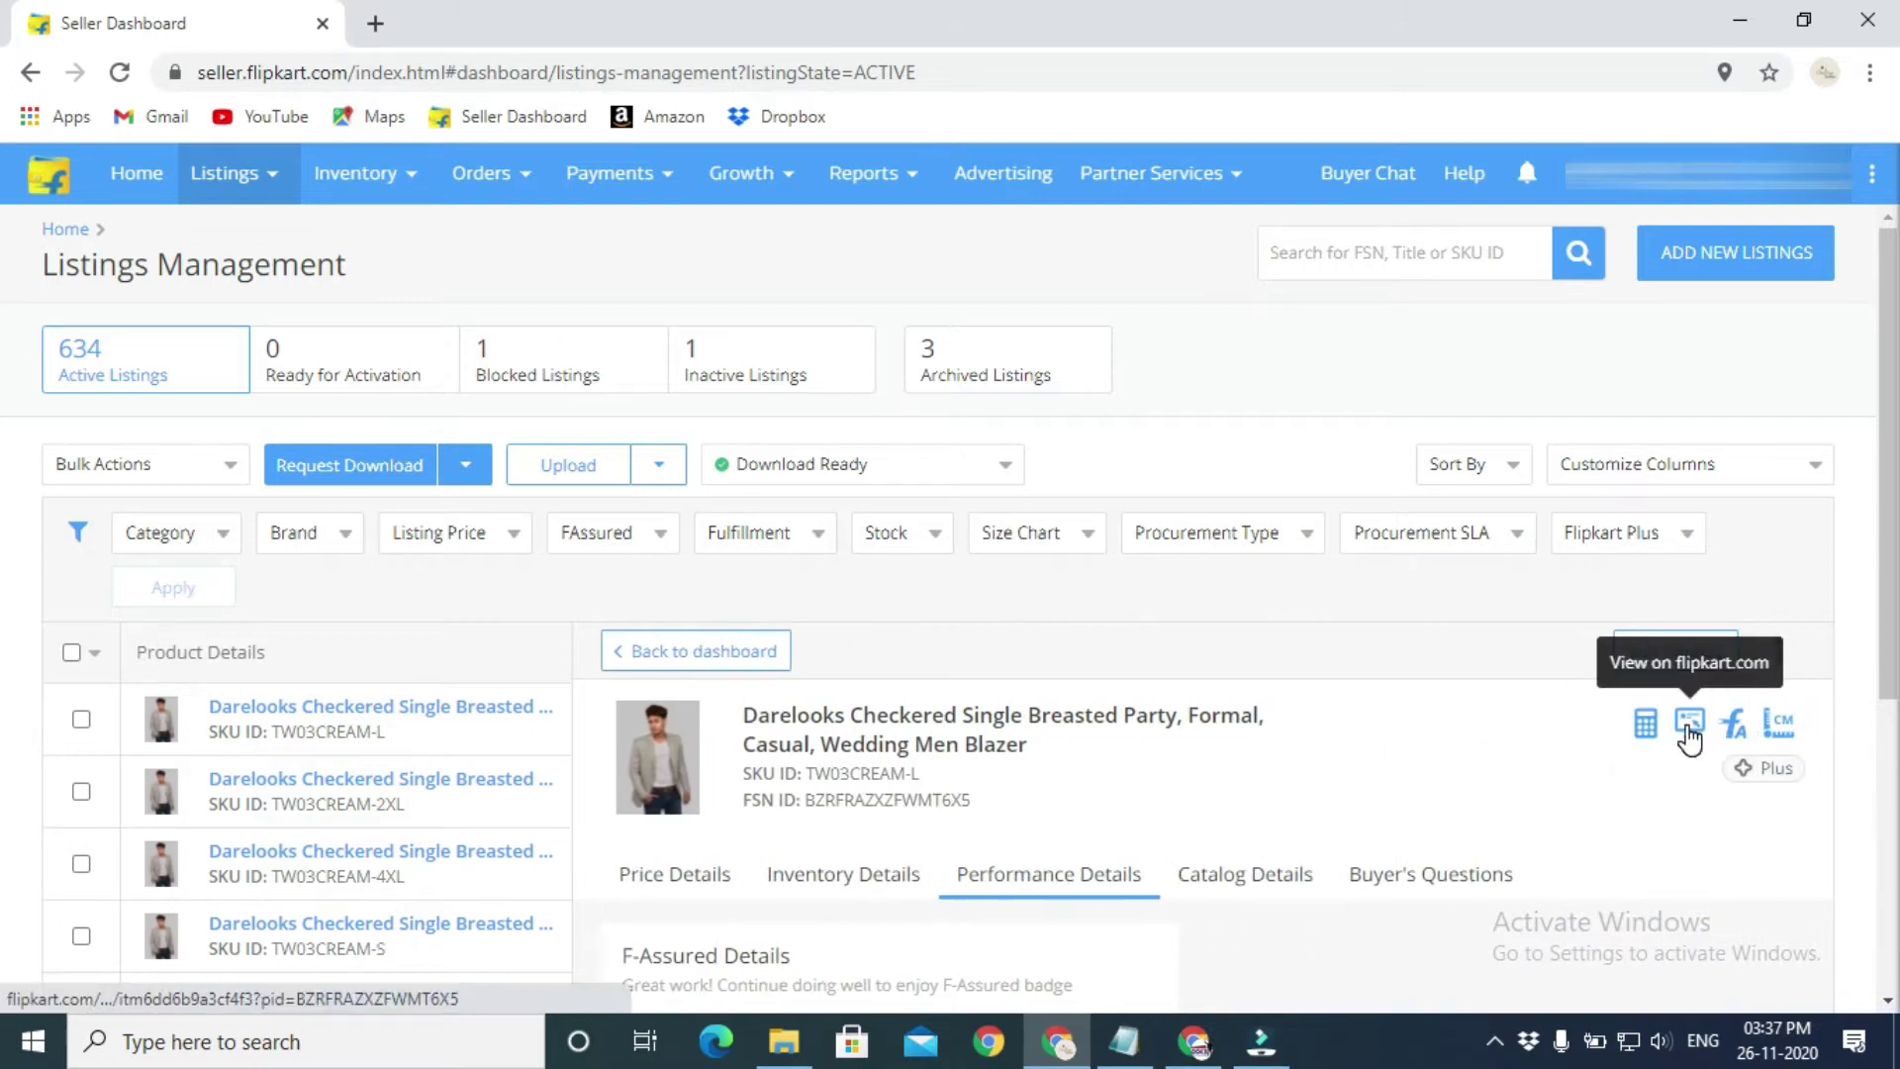
left_click(1689, 725)
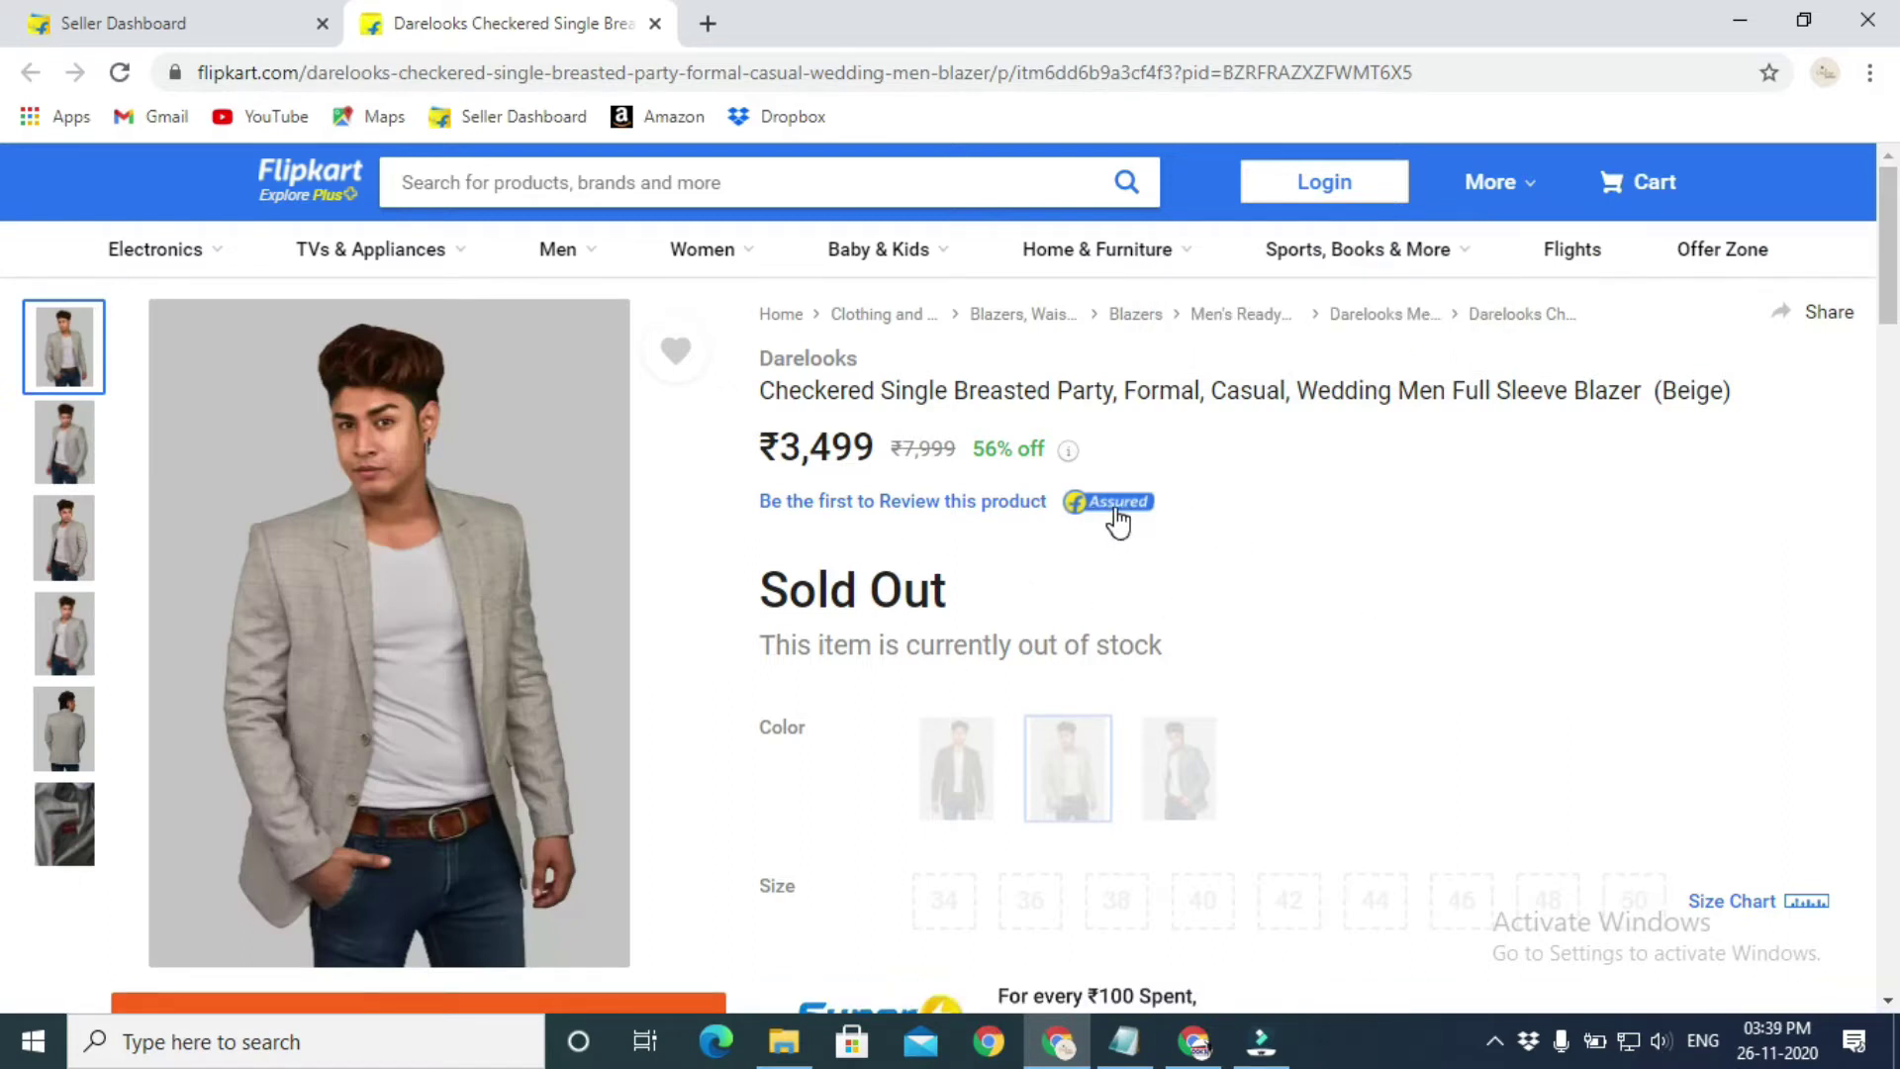
- Read the Assured badge's quality and shipping details on the product page and close the page
mouse_move(1129, 505)
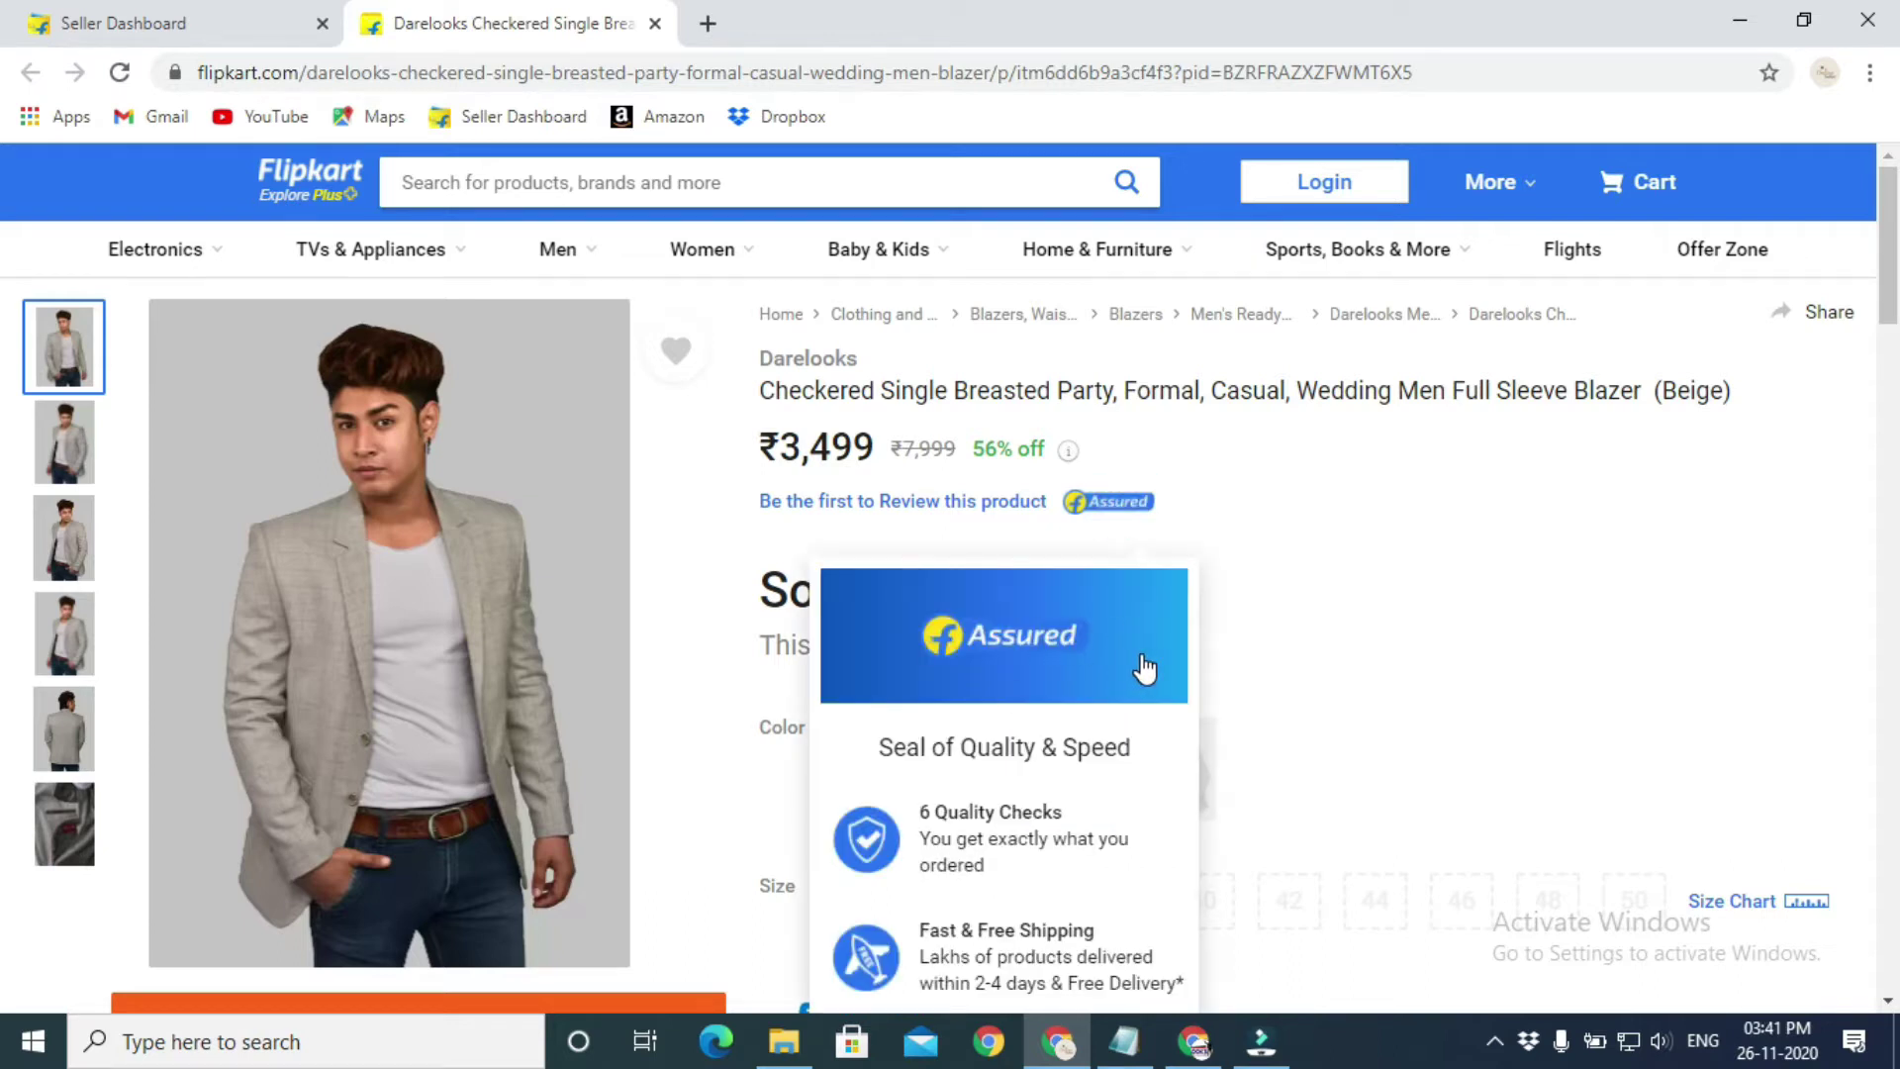
scroll(1145, 670, "down", 1)
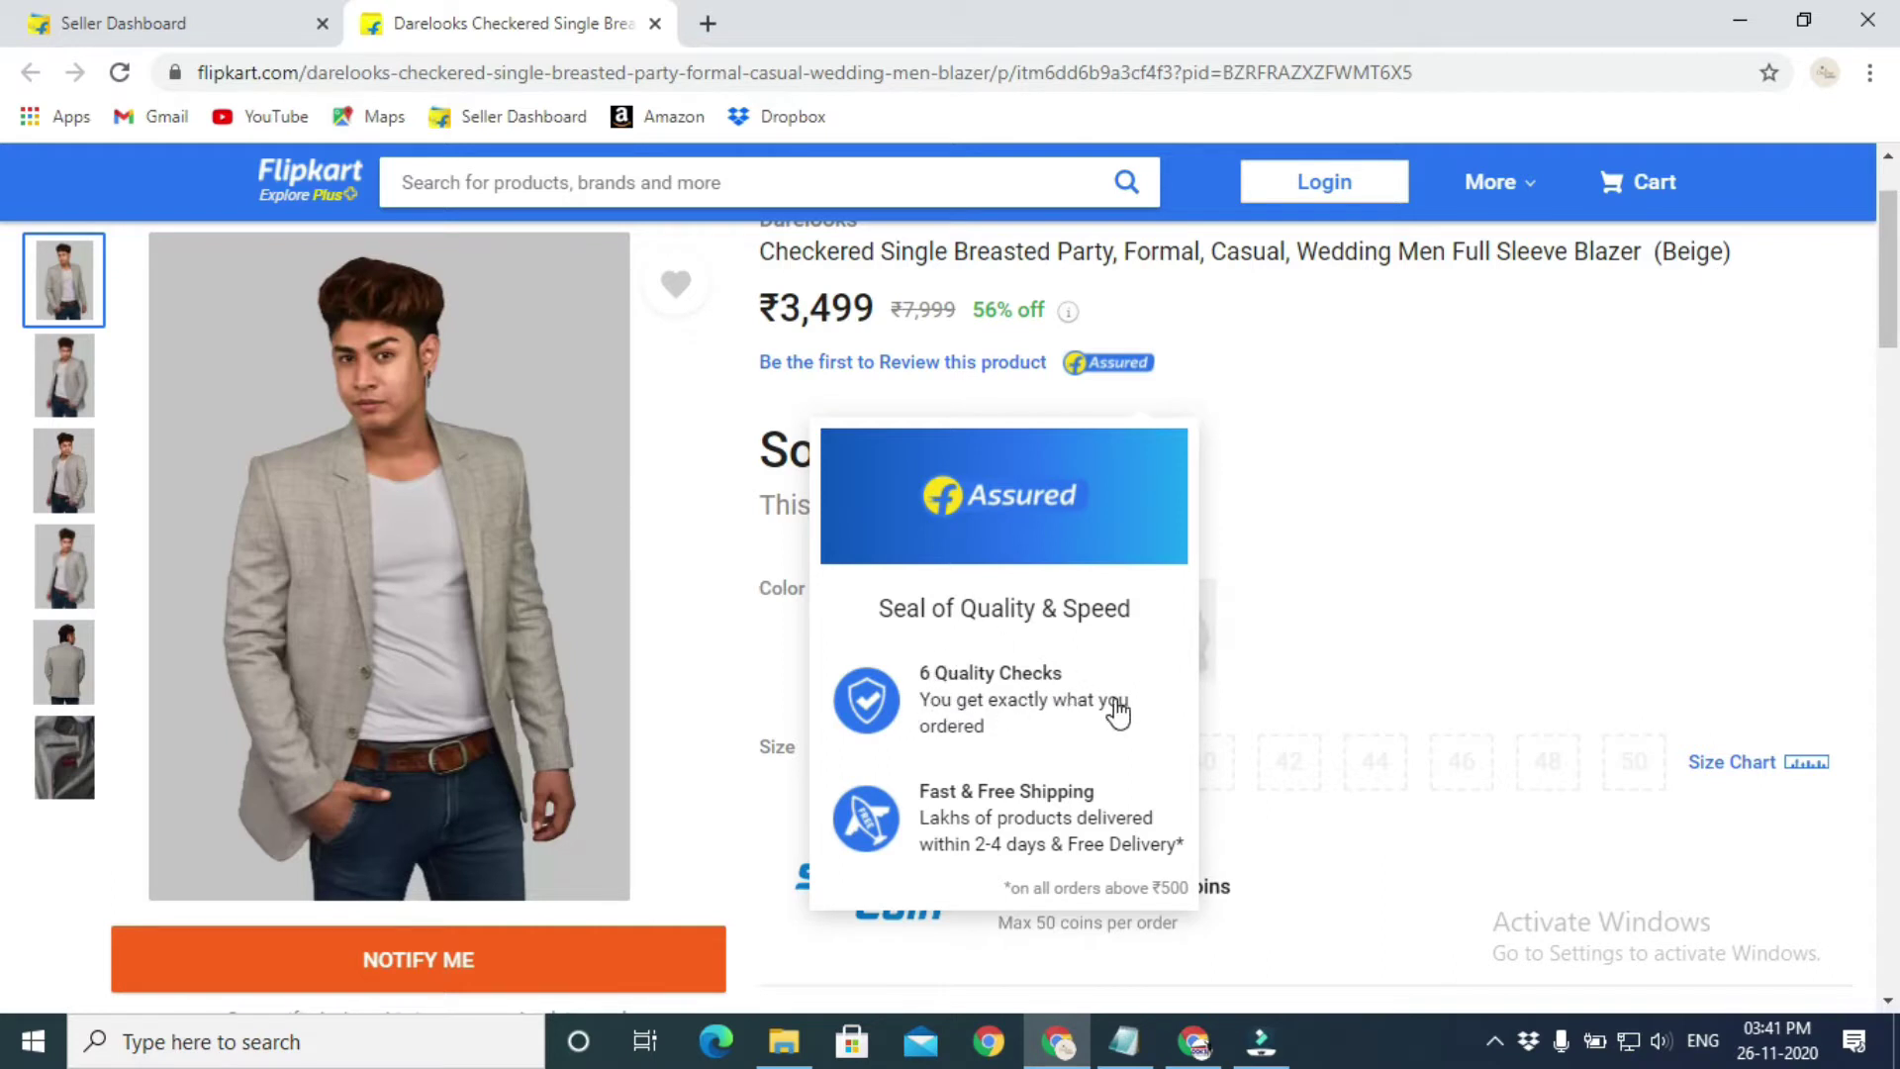
scroll(1103, 718, "down", 1)
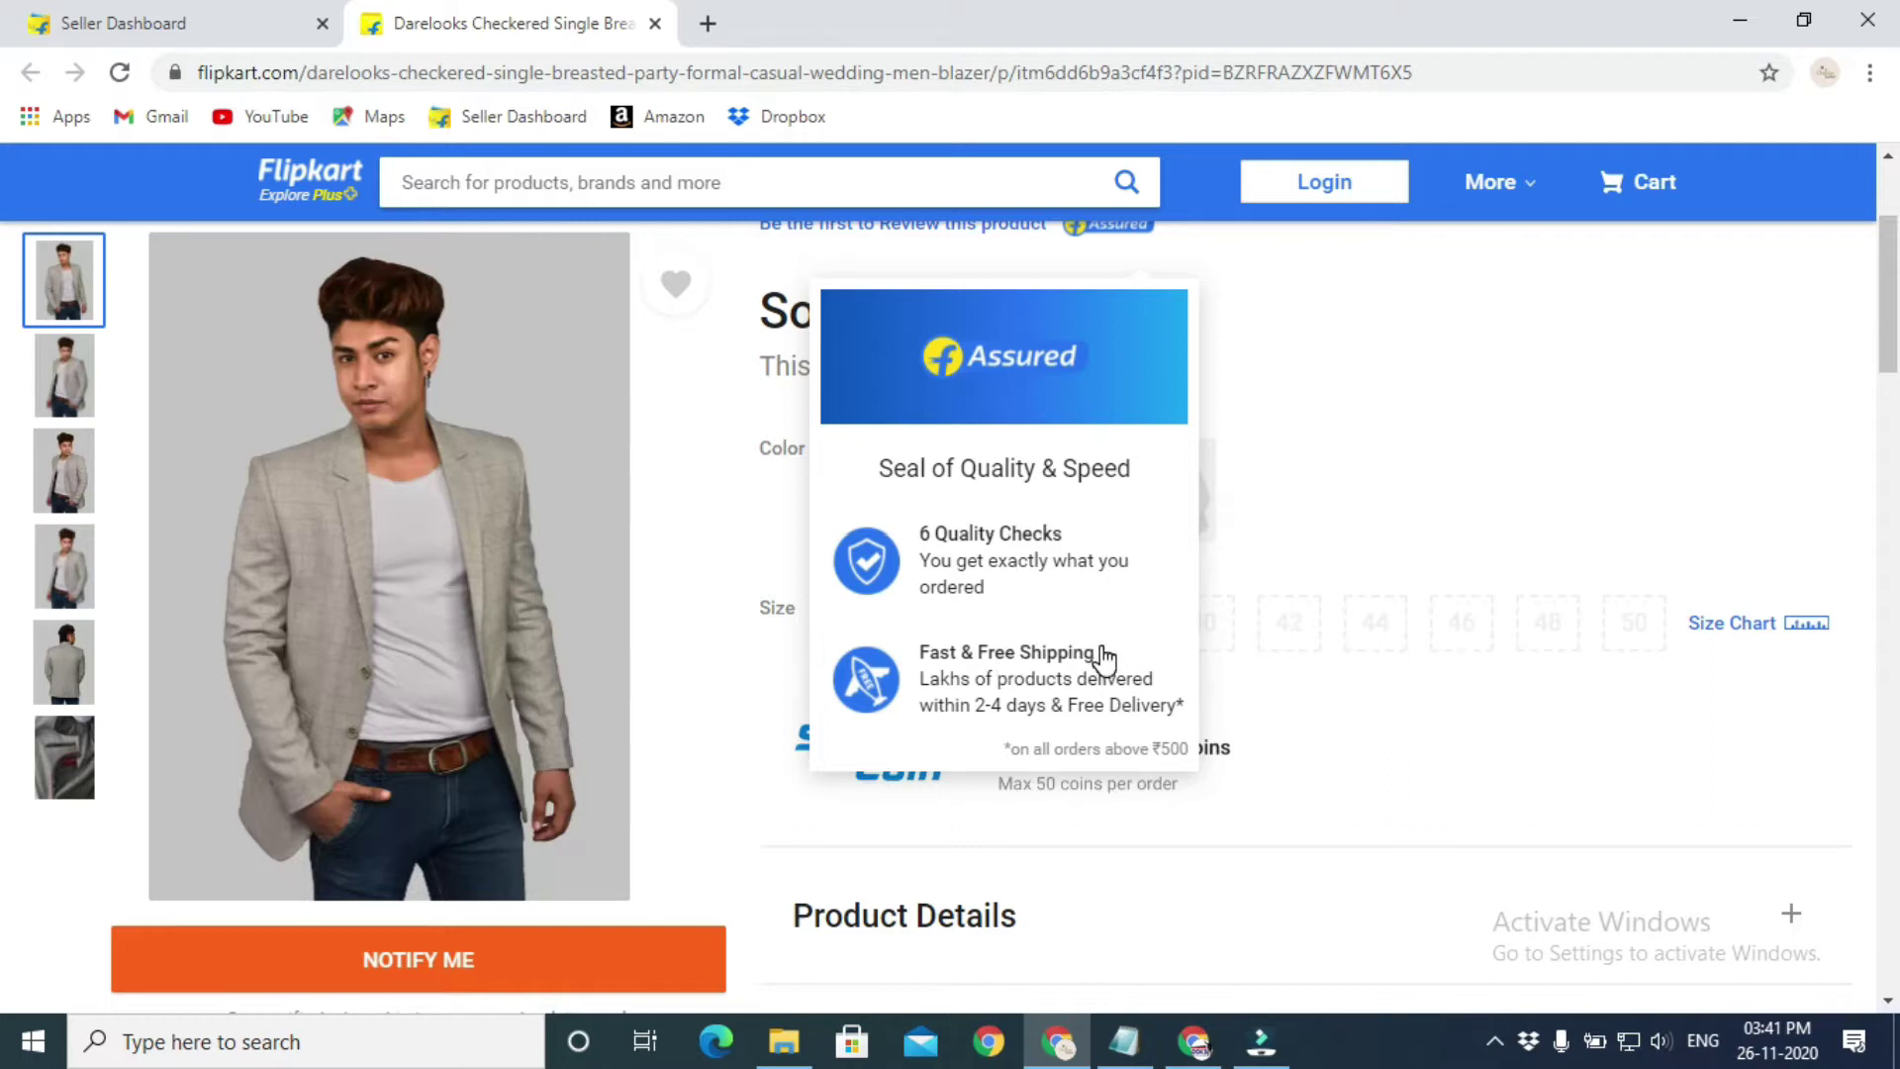
scroll(1106, 658, "up", 1)
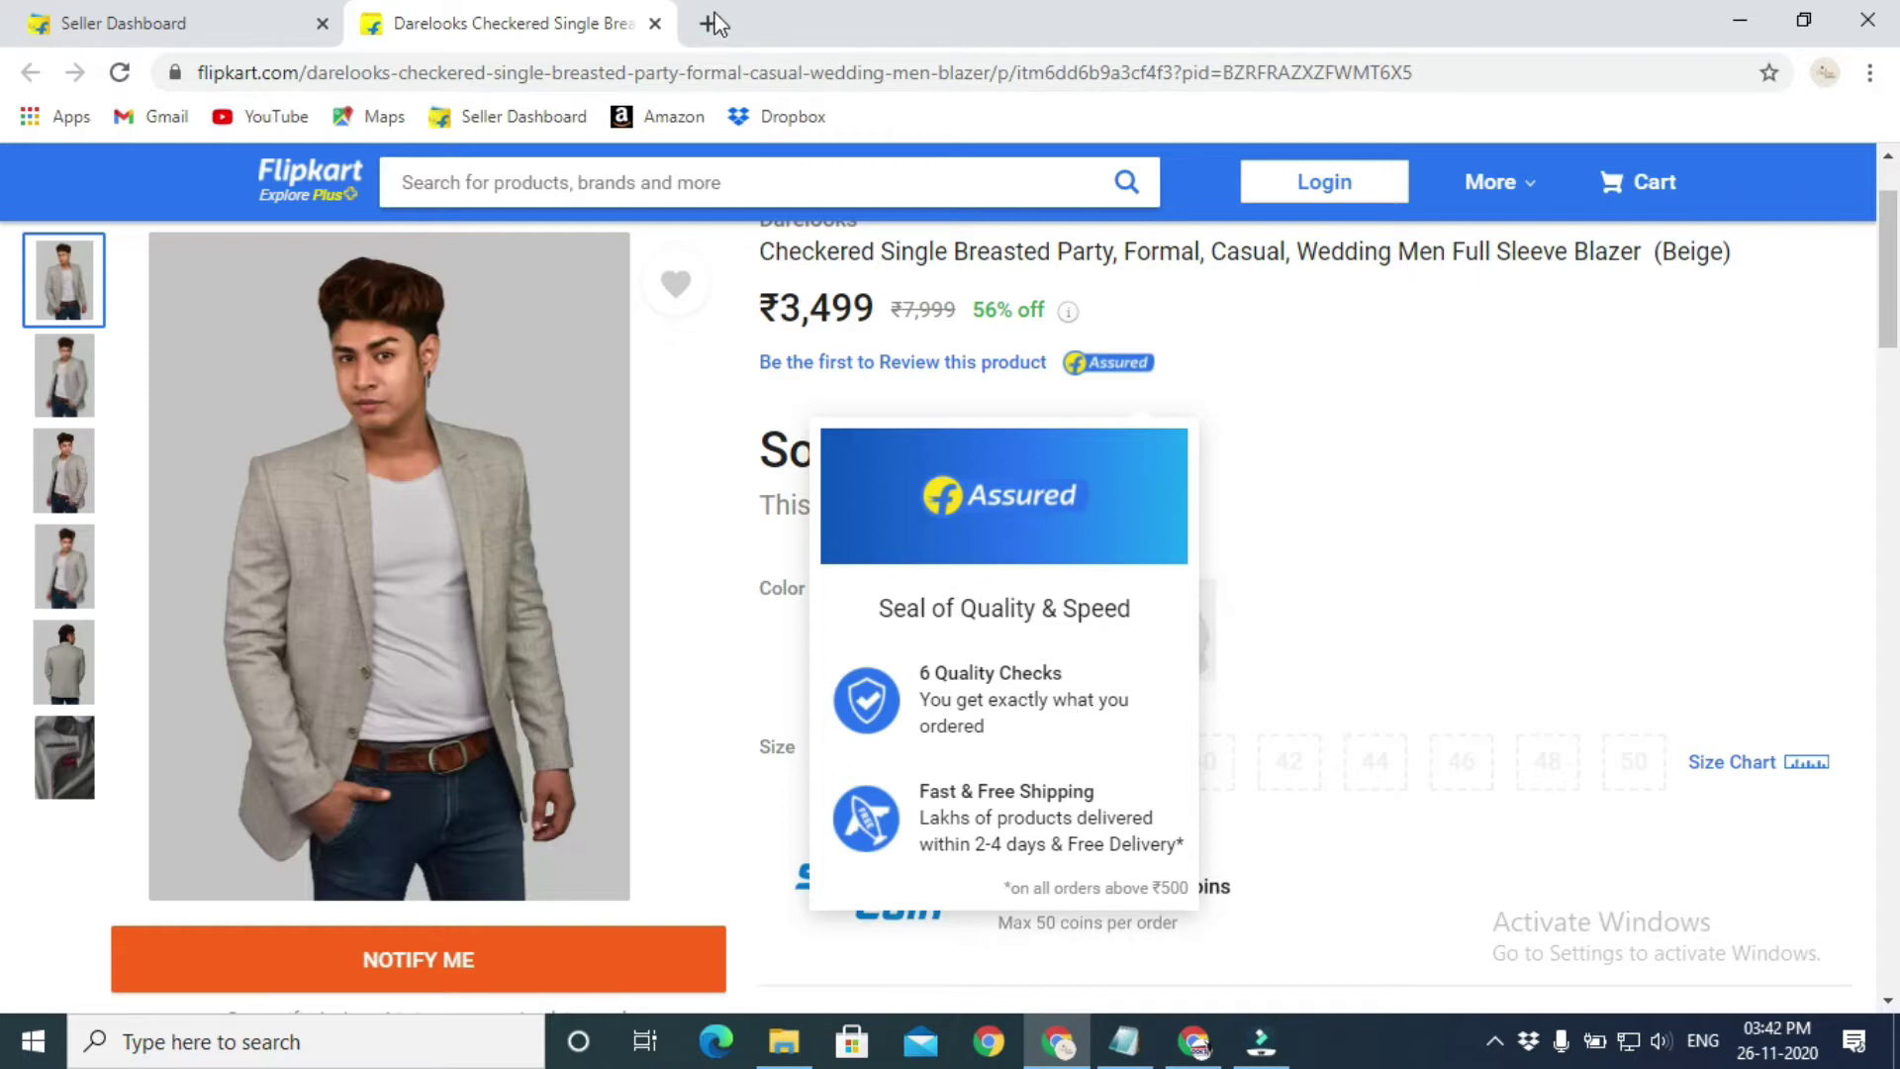
left_click(656, 24)
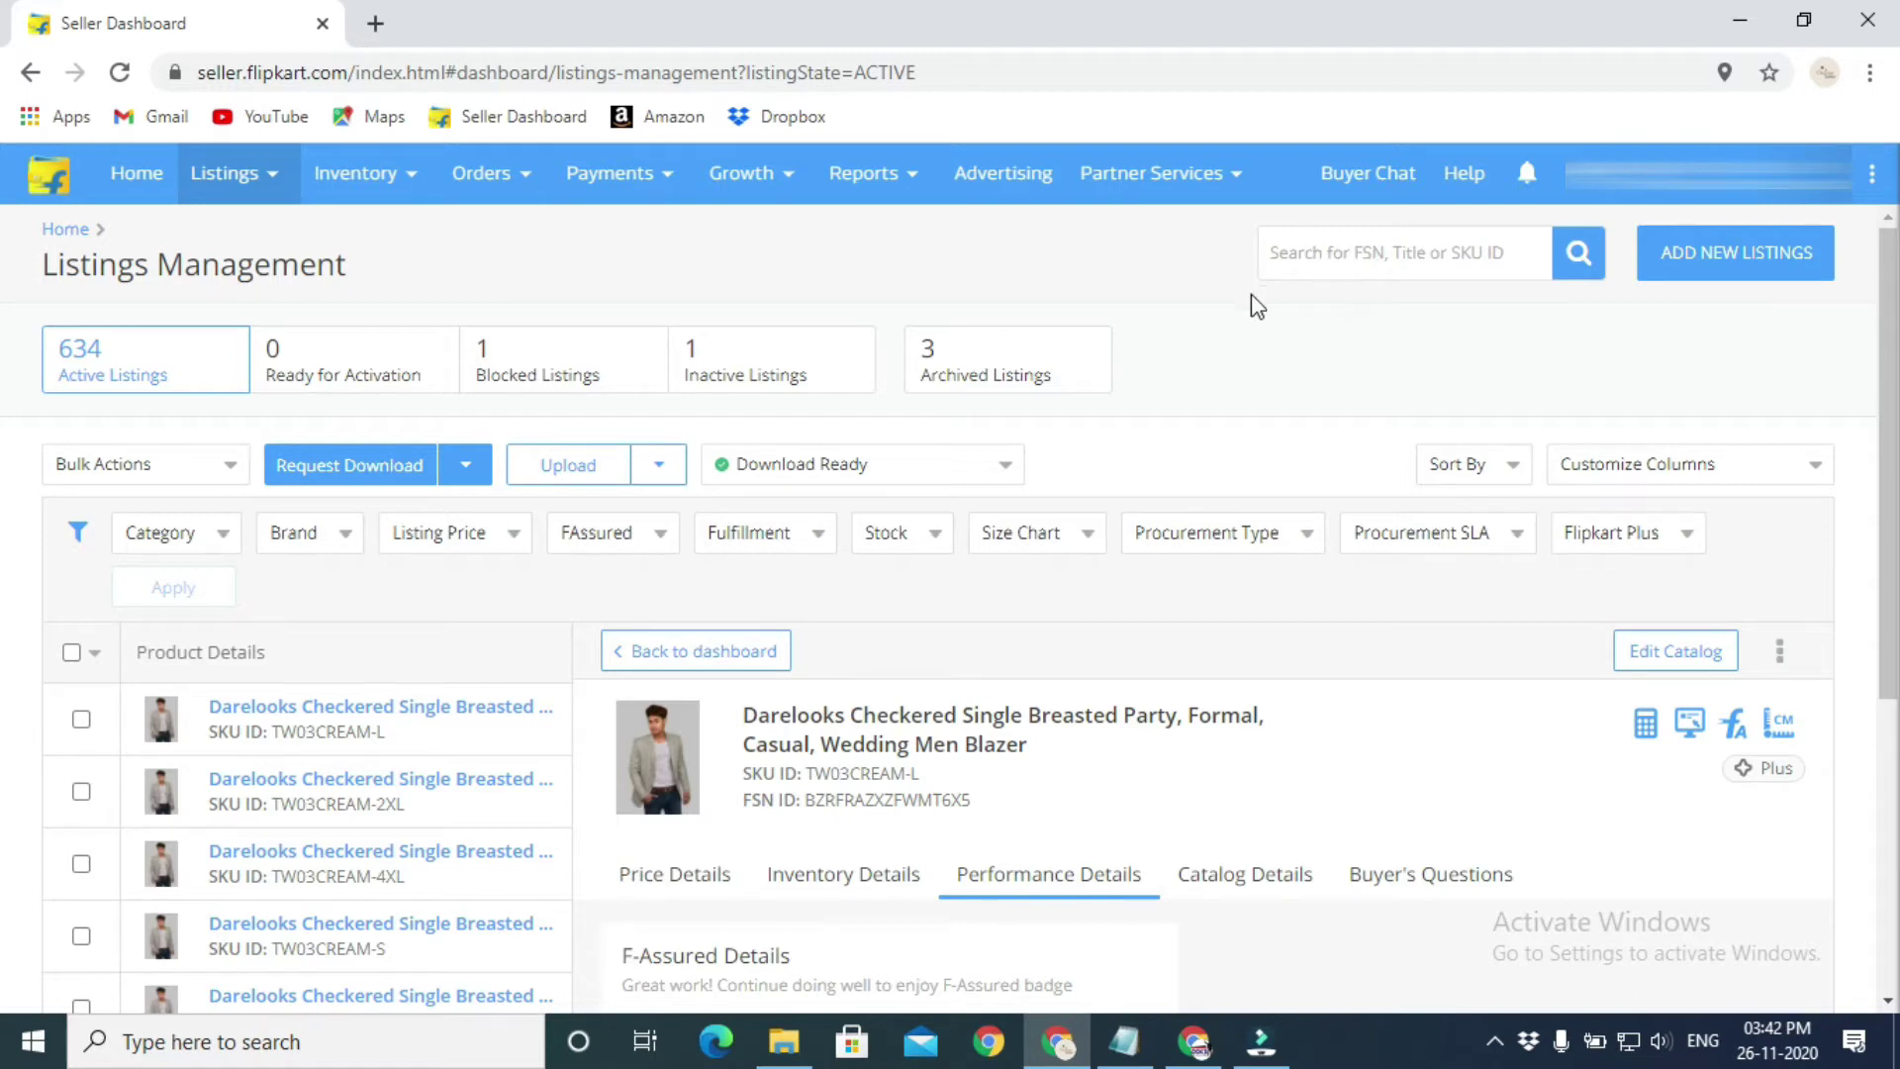
- Search the active listings for B701 and look through the matching size variants
left_click(1372, 259)
type("B701")
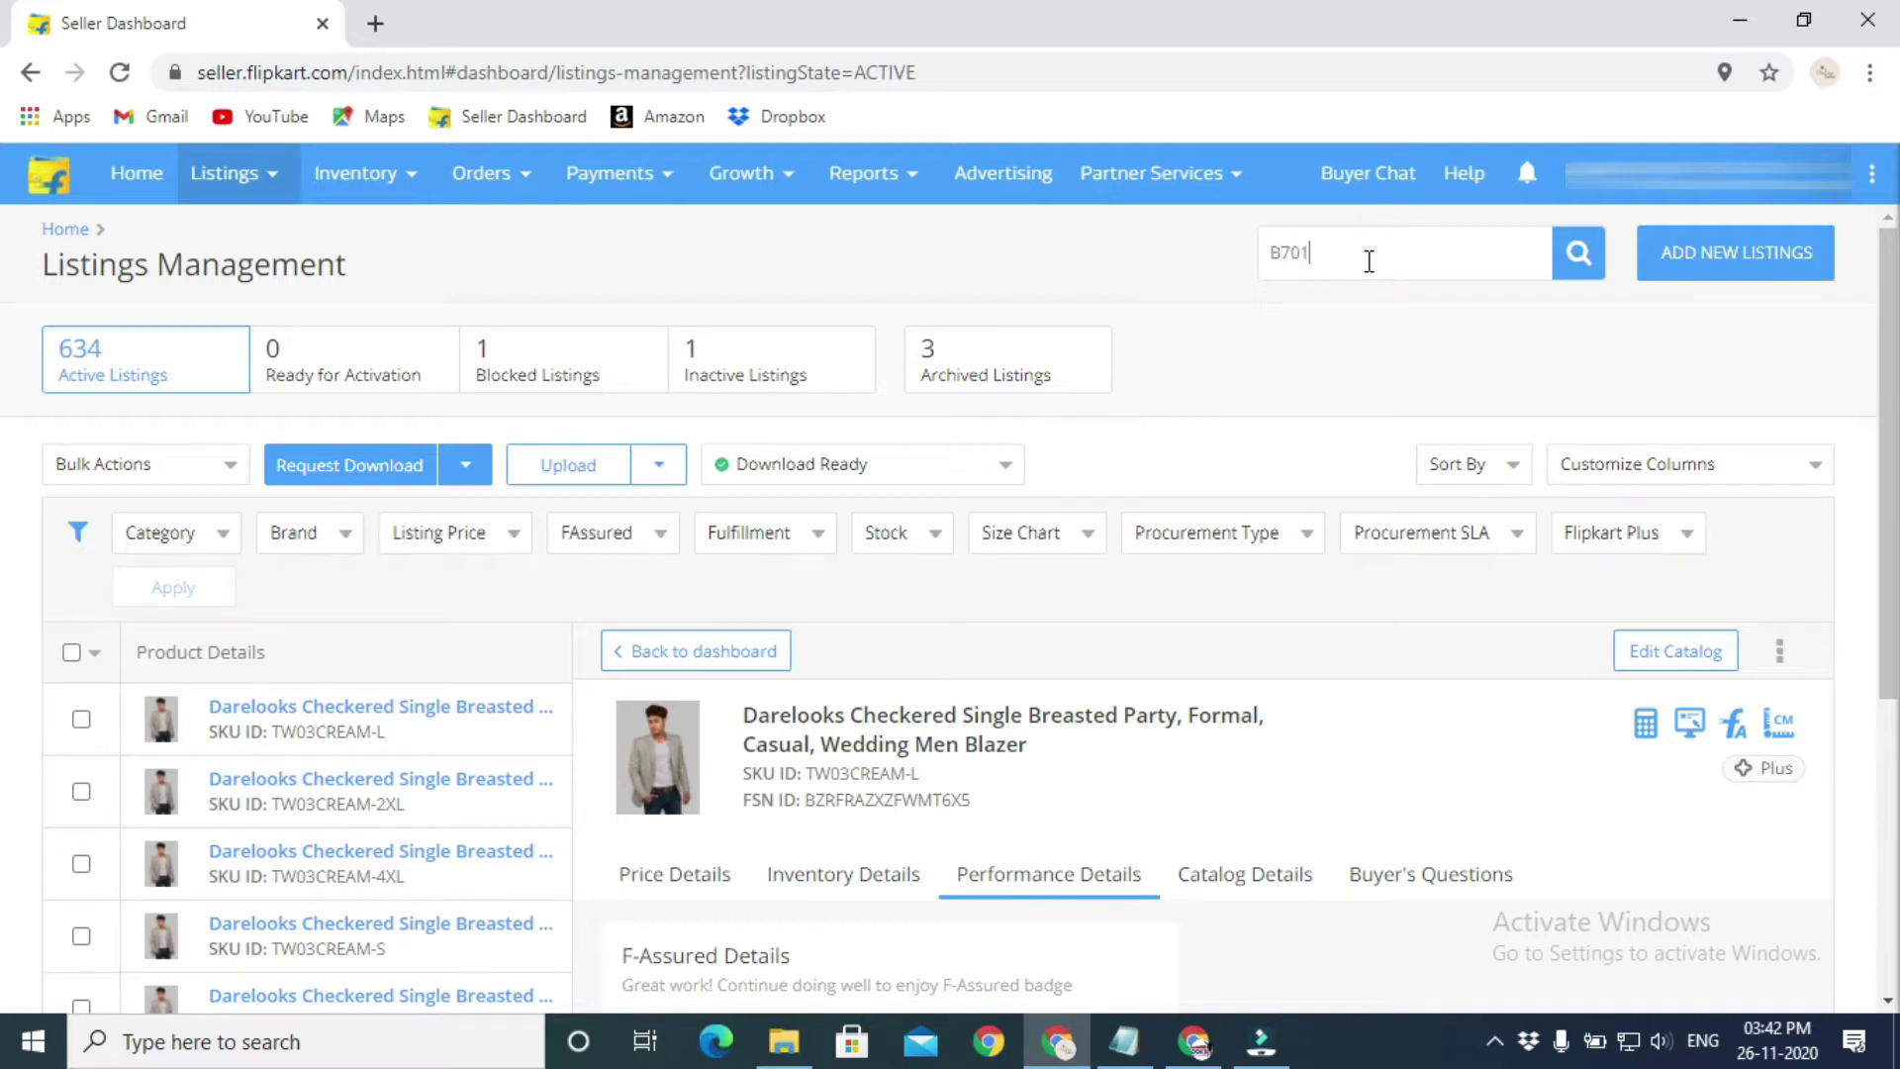
key("Return")
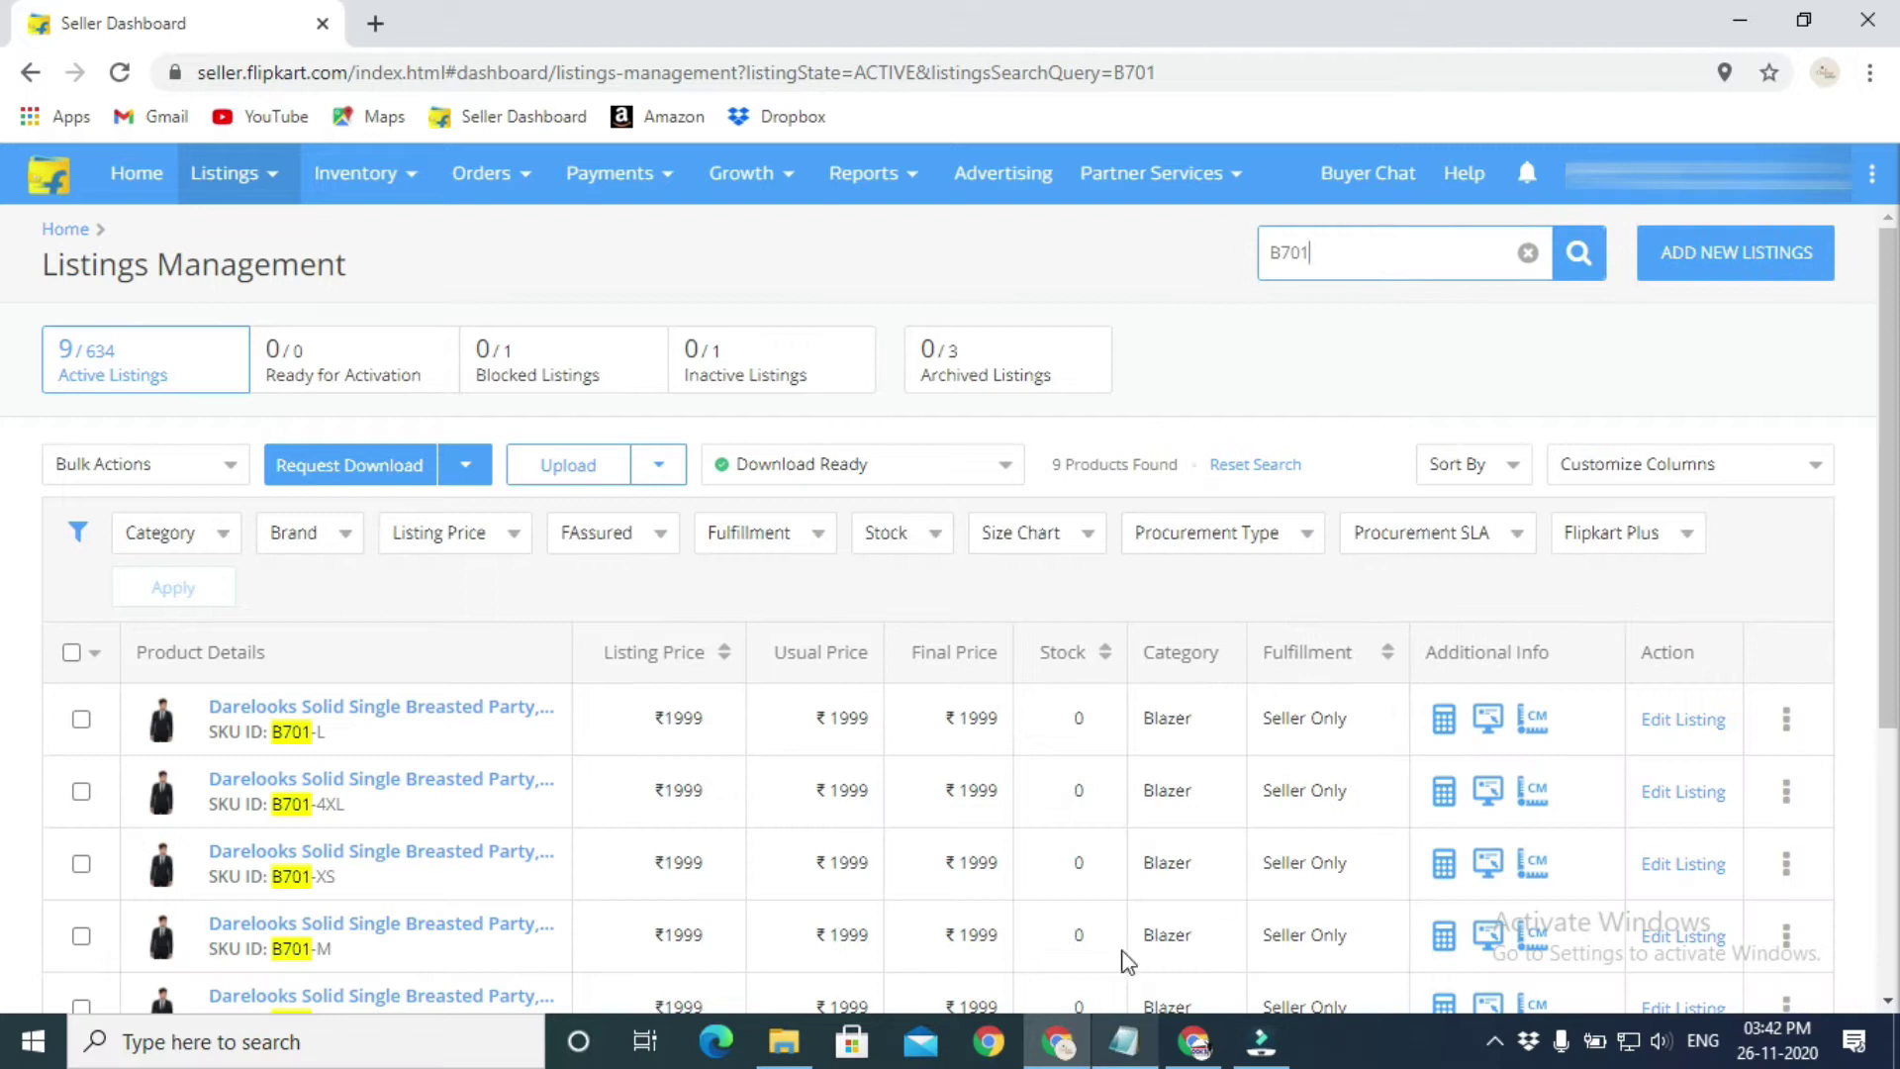
scroll(503, 749, "down", 4)
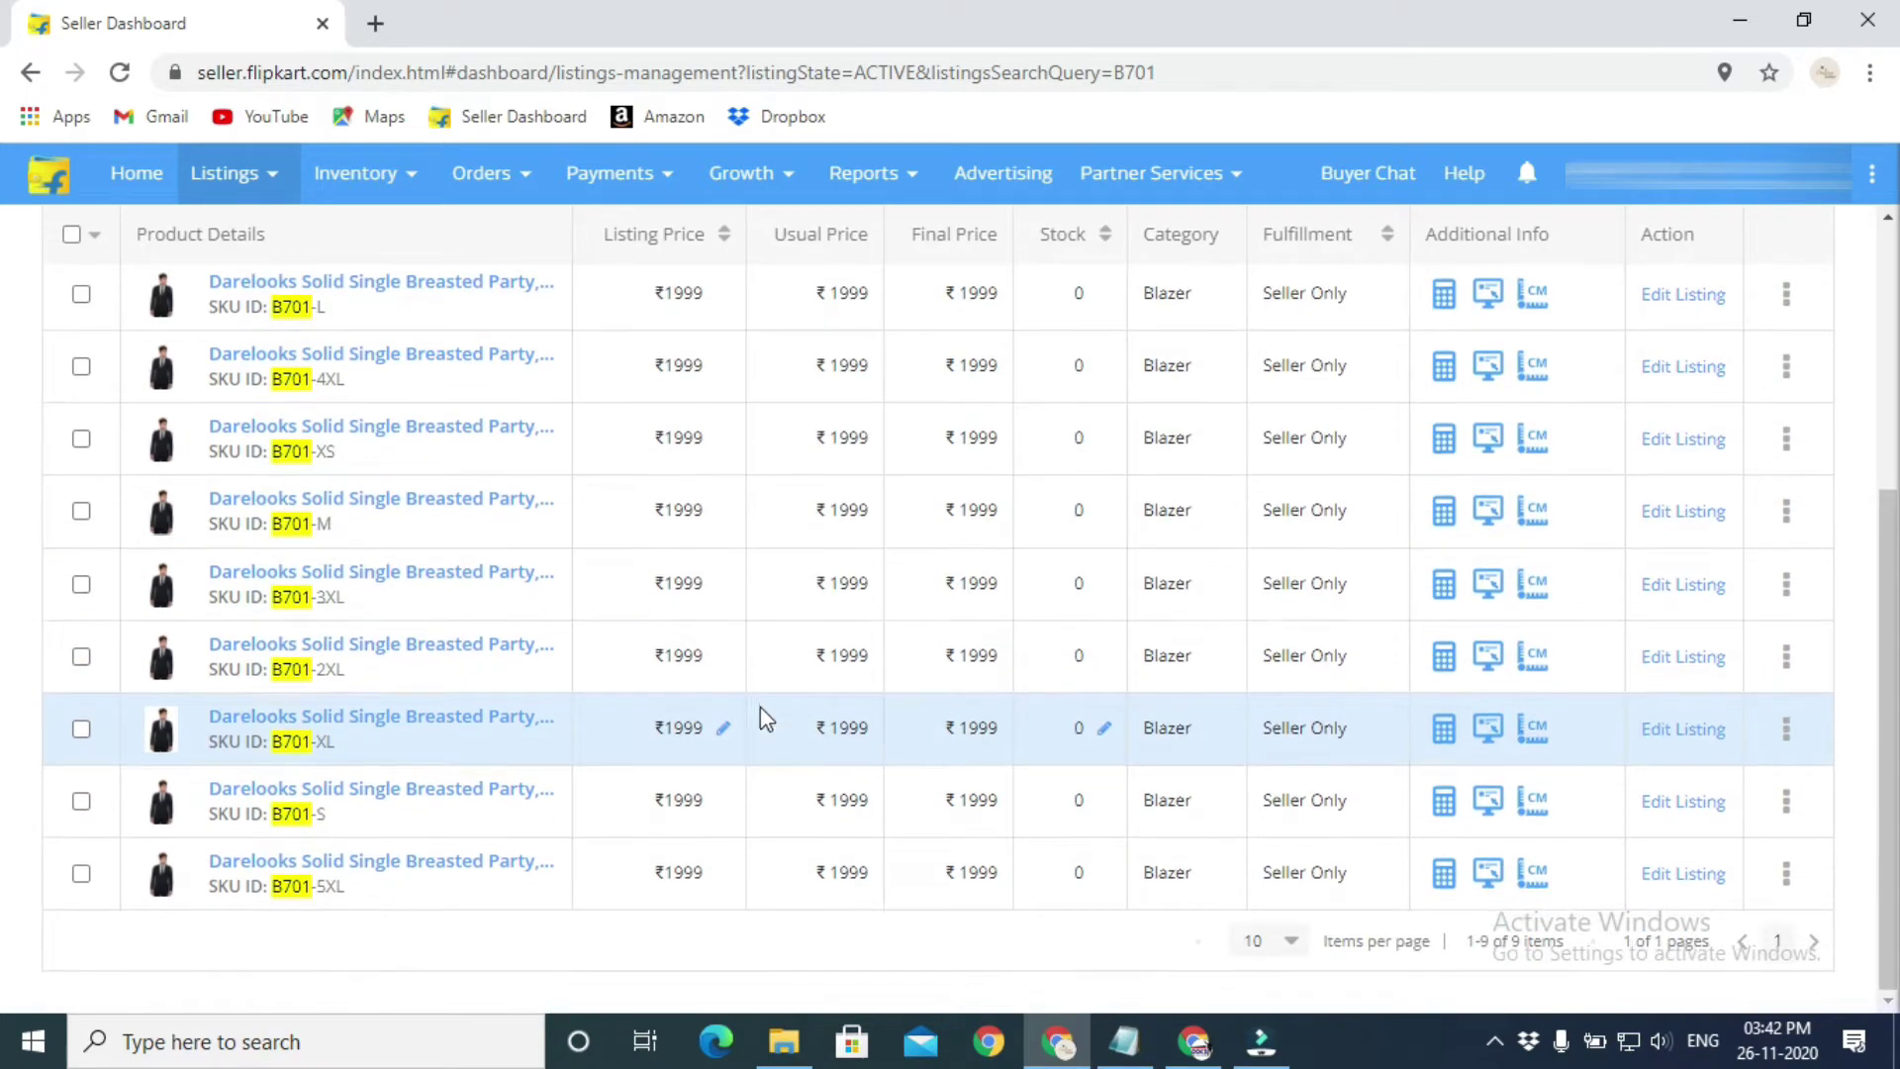
scroll(812, 698, "up", 4)
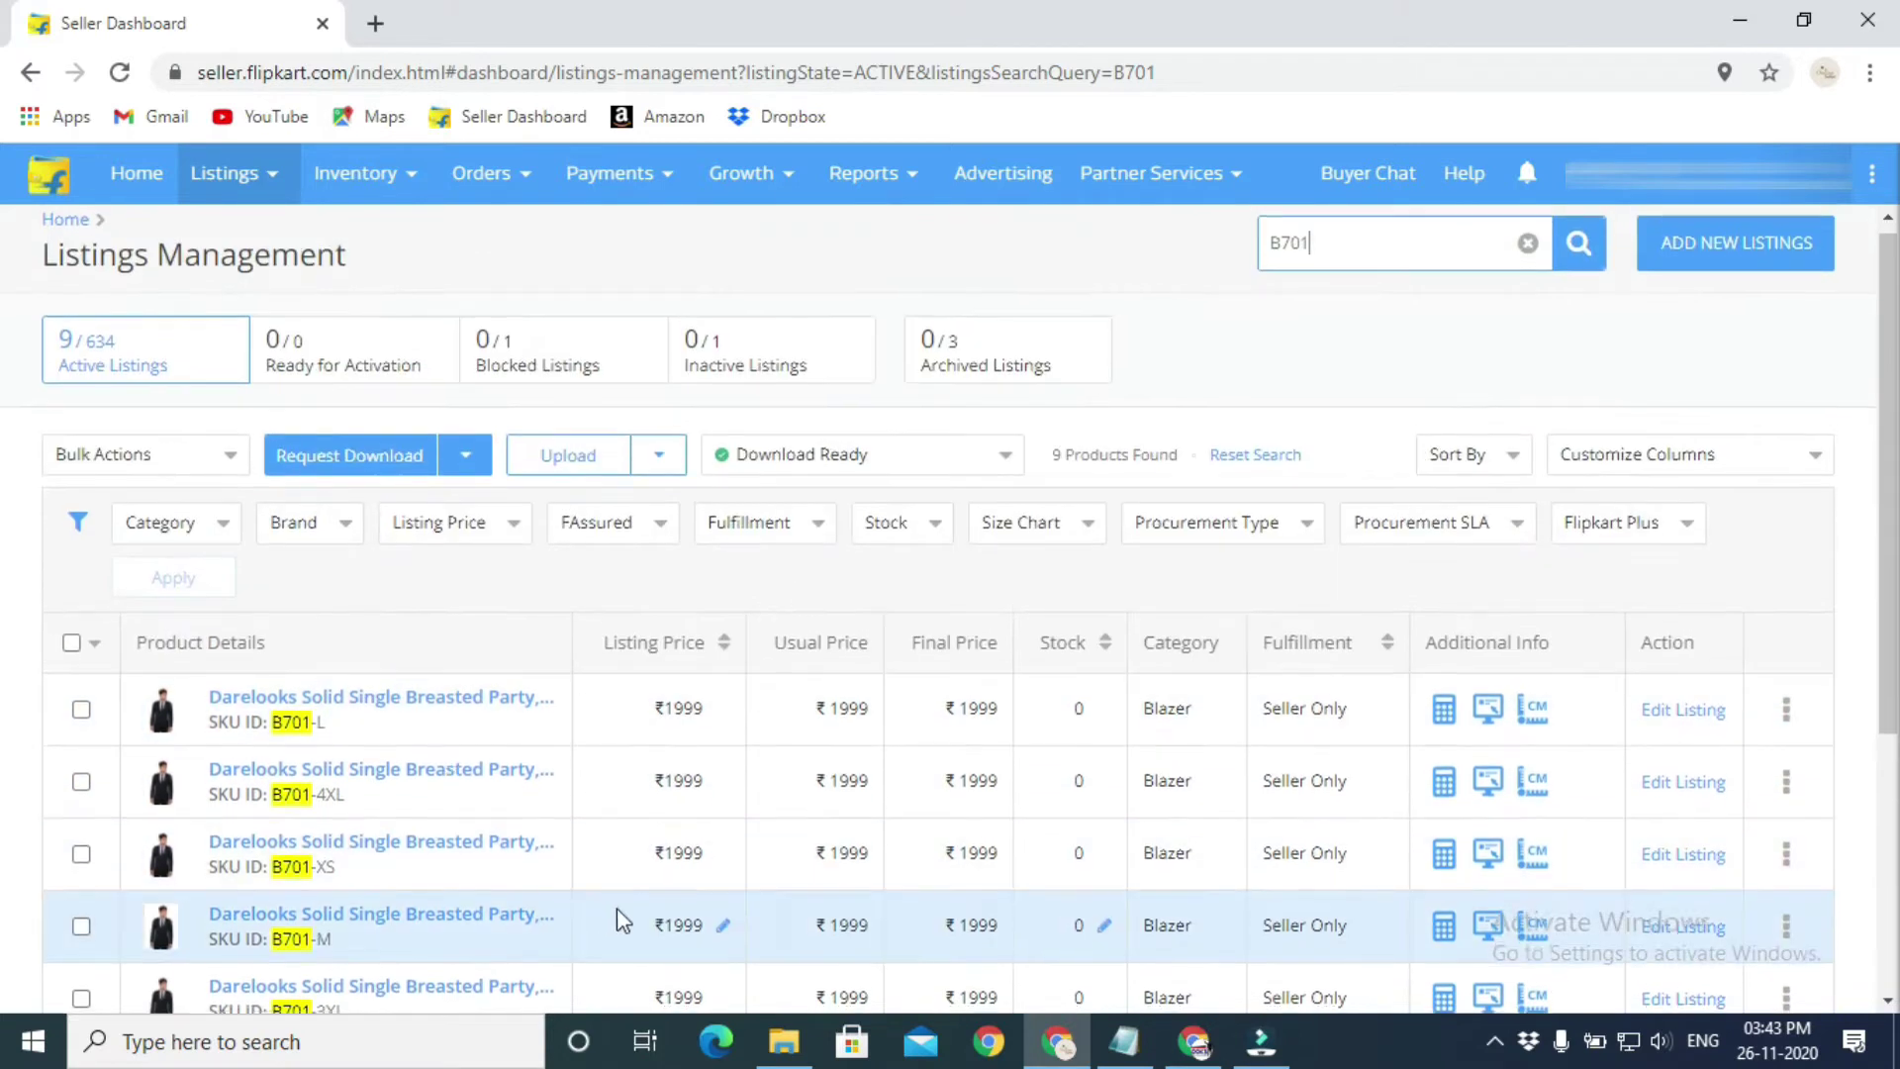
scroll(514, 861, "down", 3)
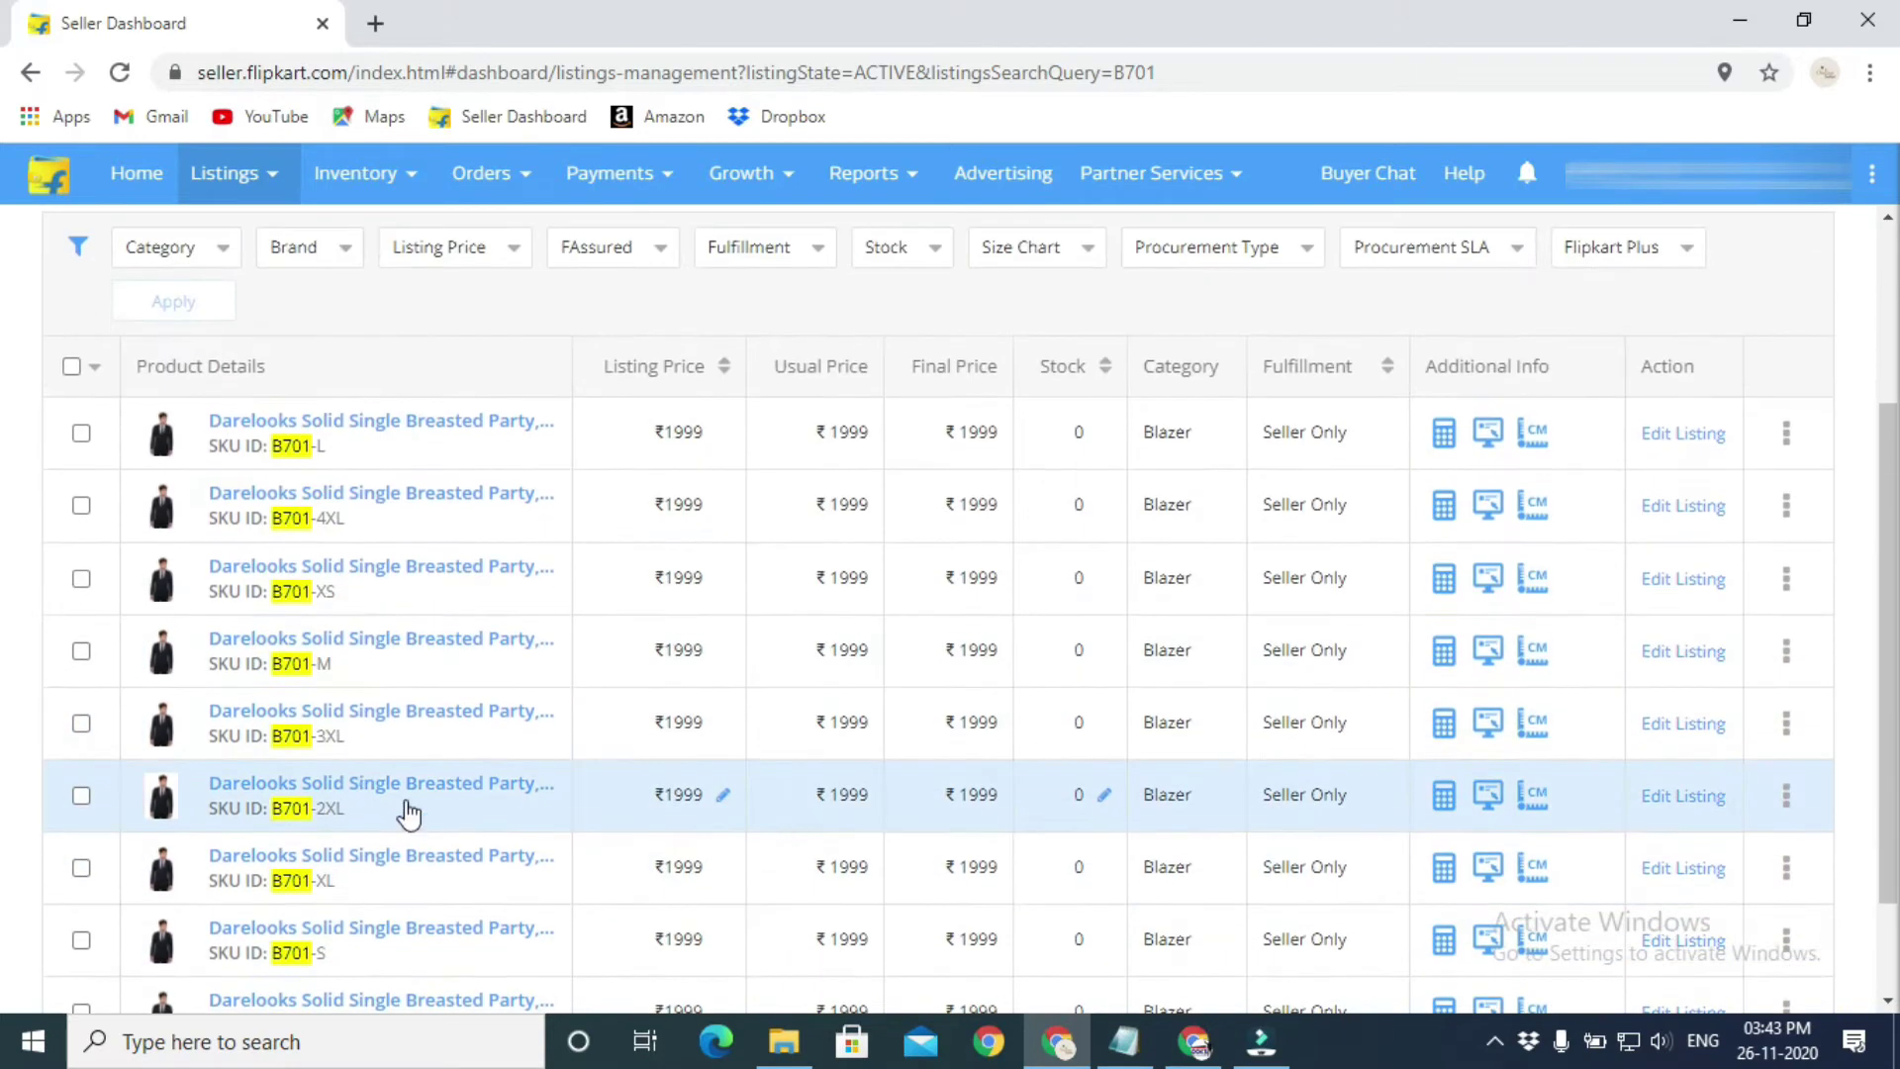
- Select all the B701 listings and request a Listing File download for them
left_click(71, 372)
scroll(485, 594, "up", 3)
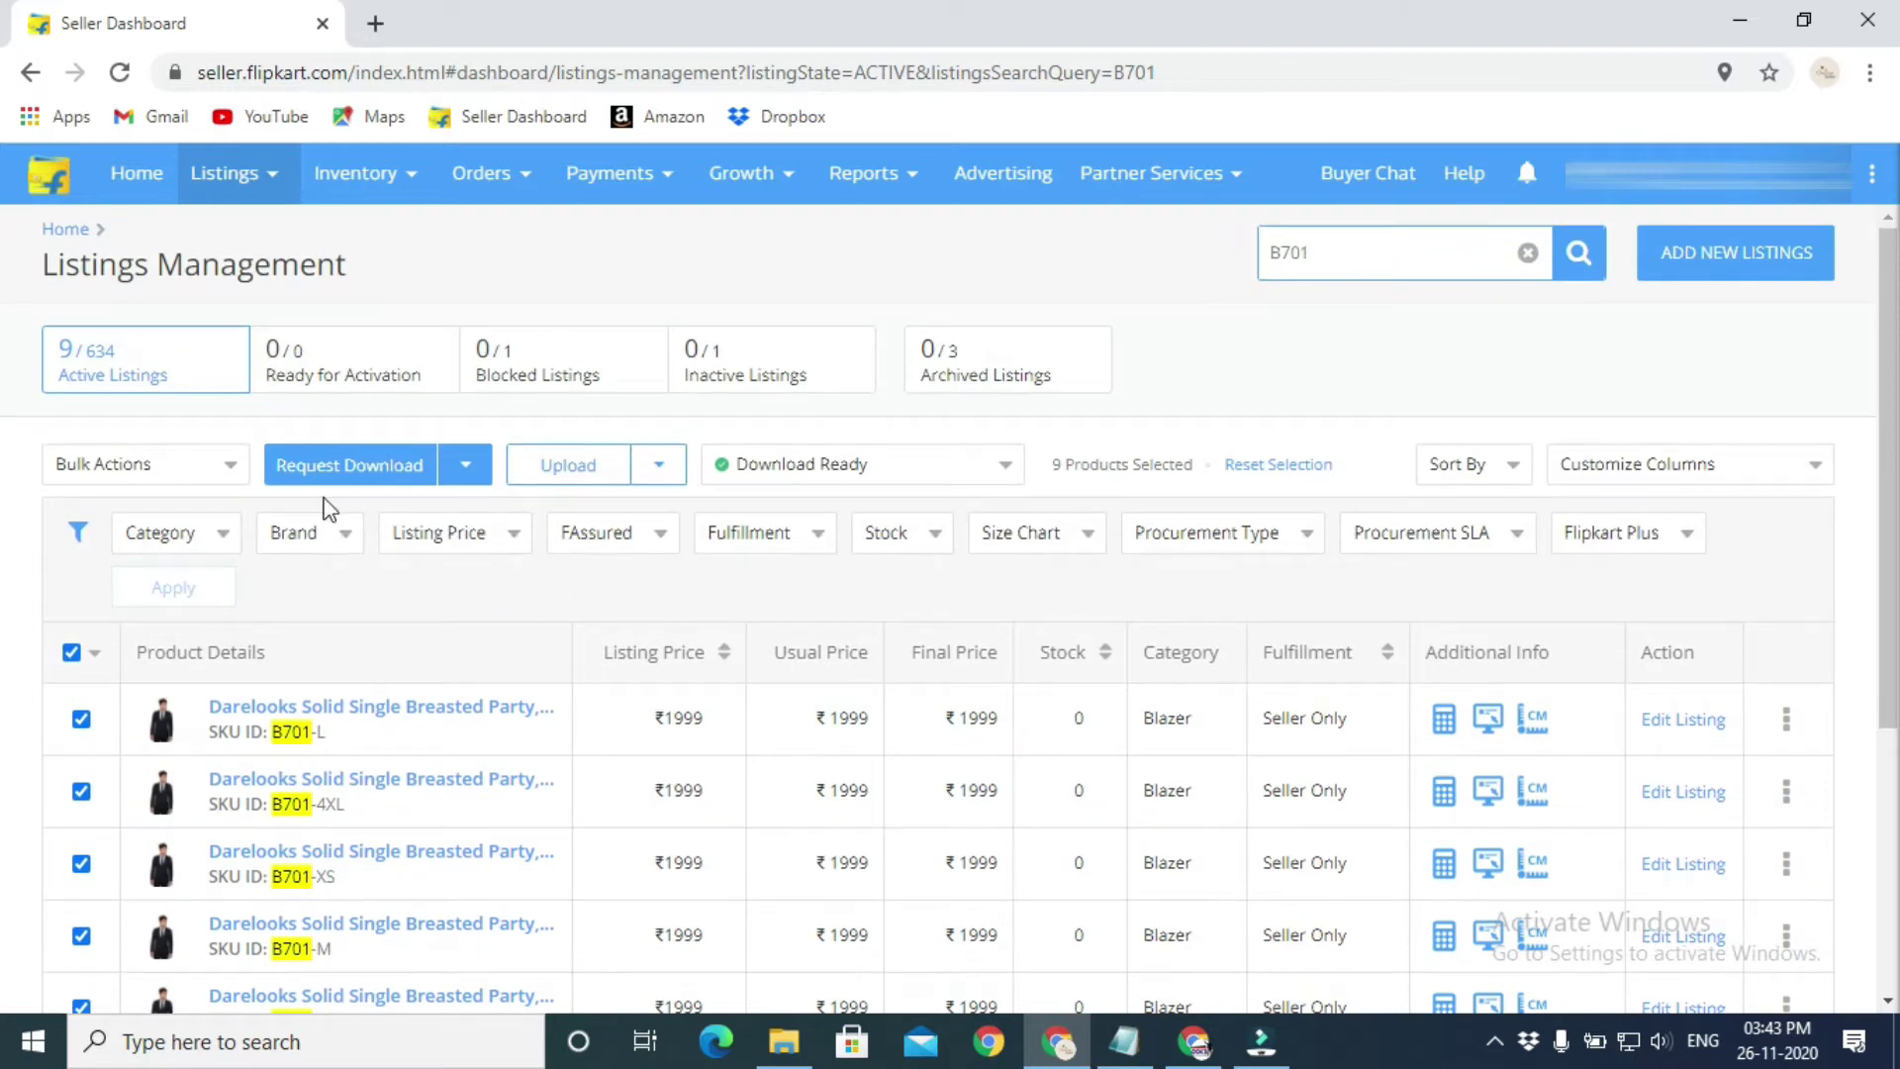
left_click(359, 473)
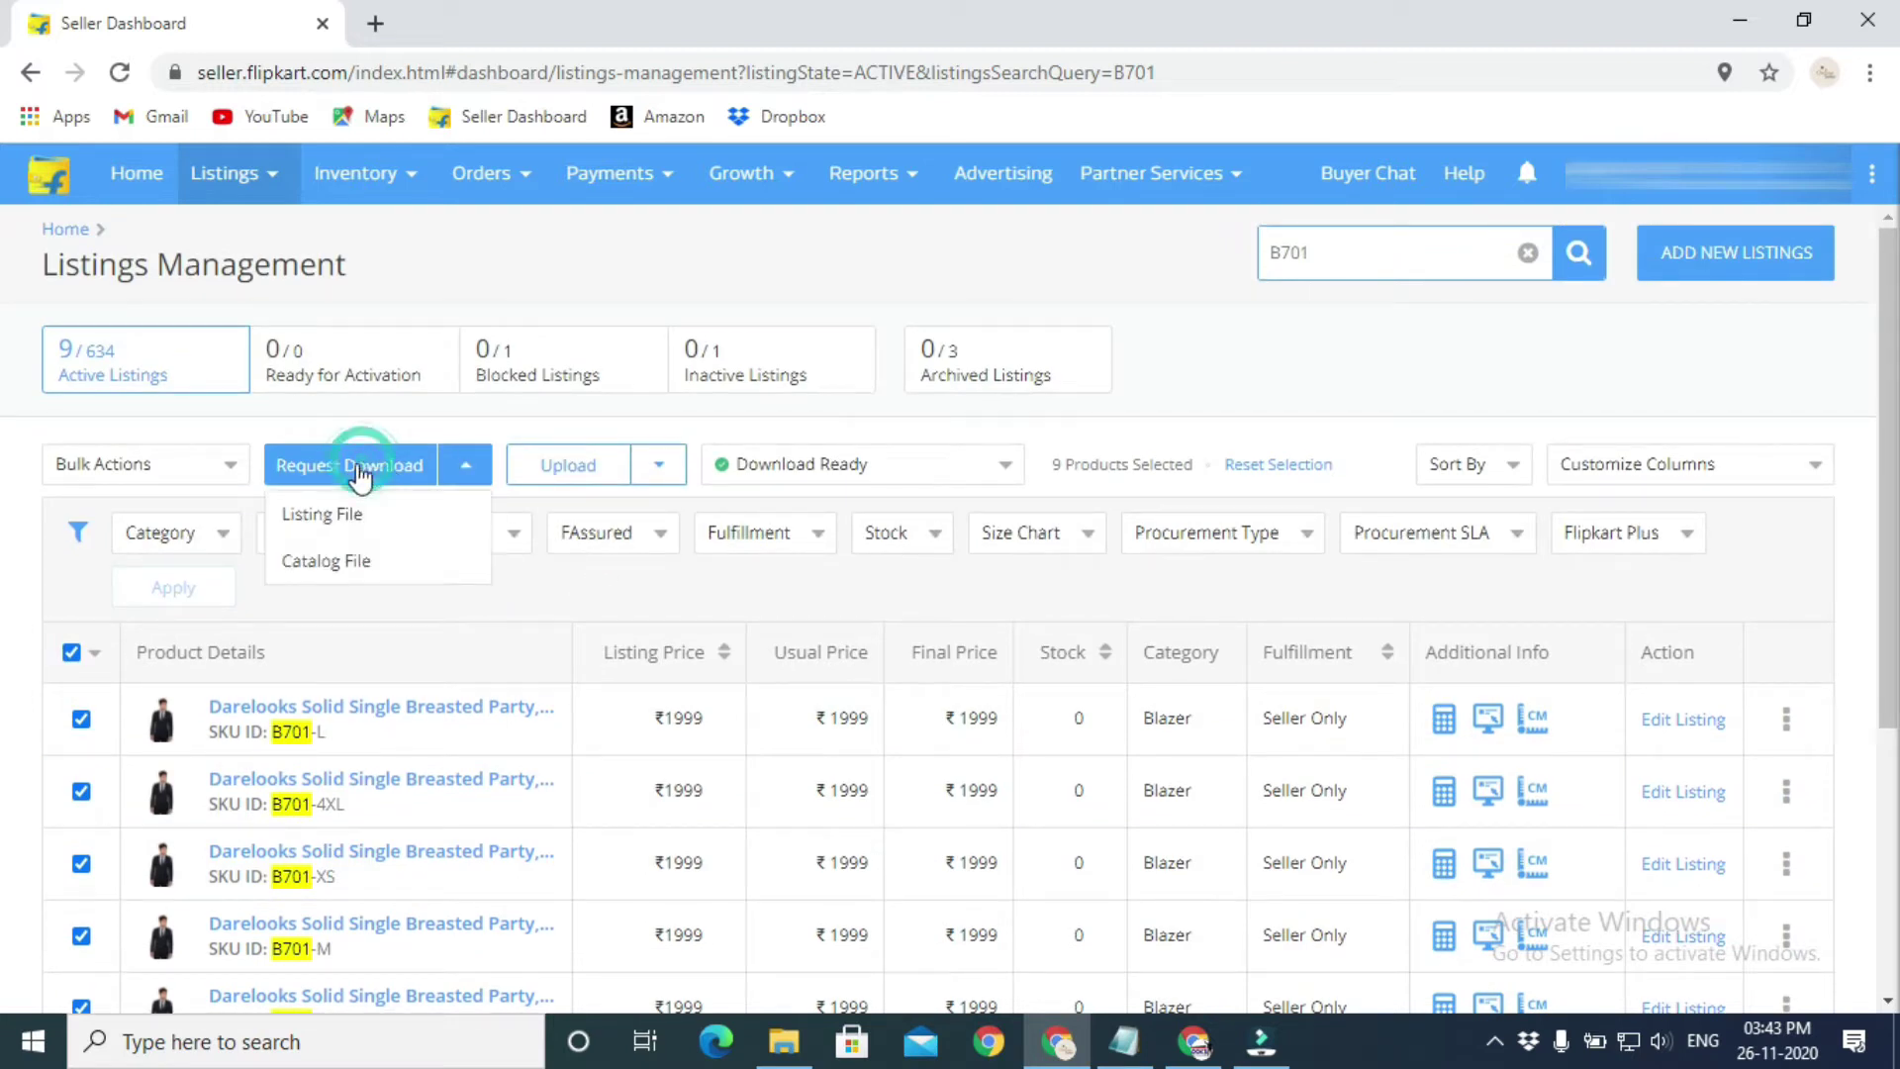
left_click(375, 514)
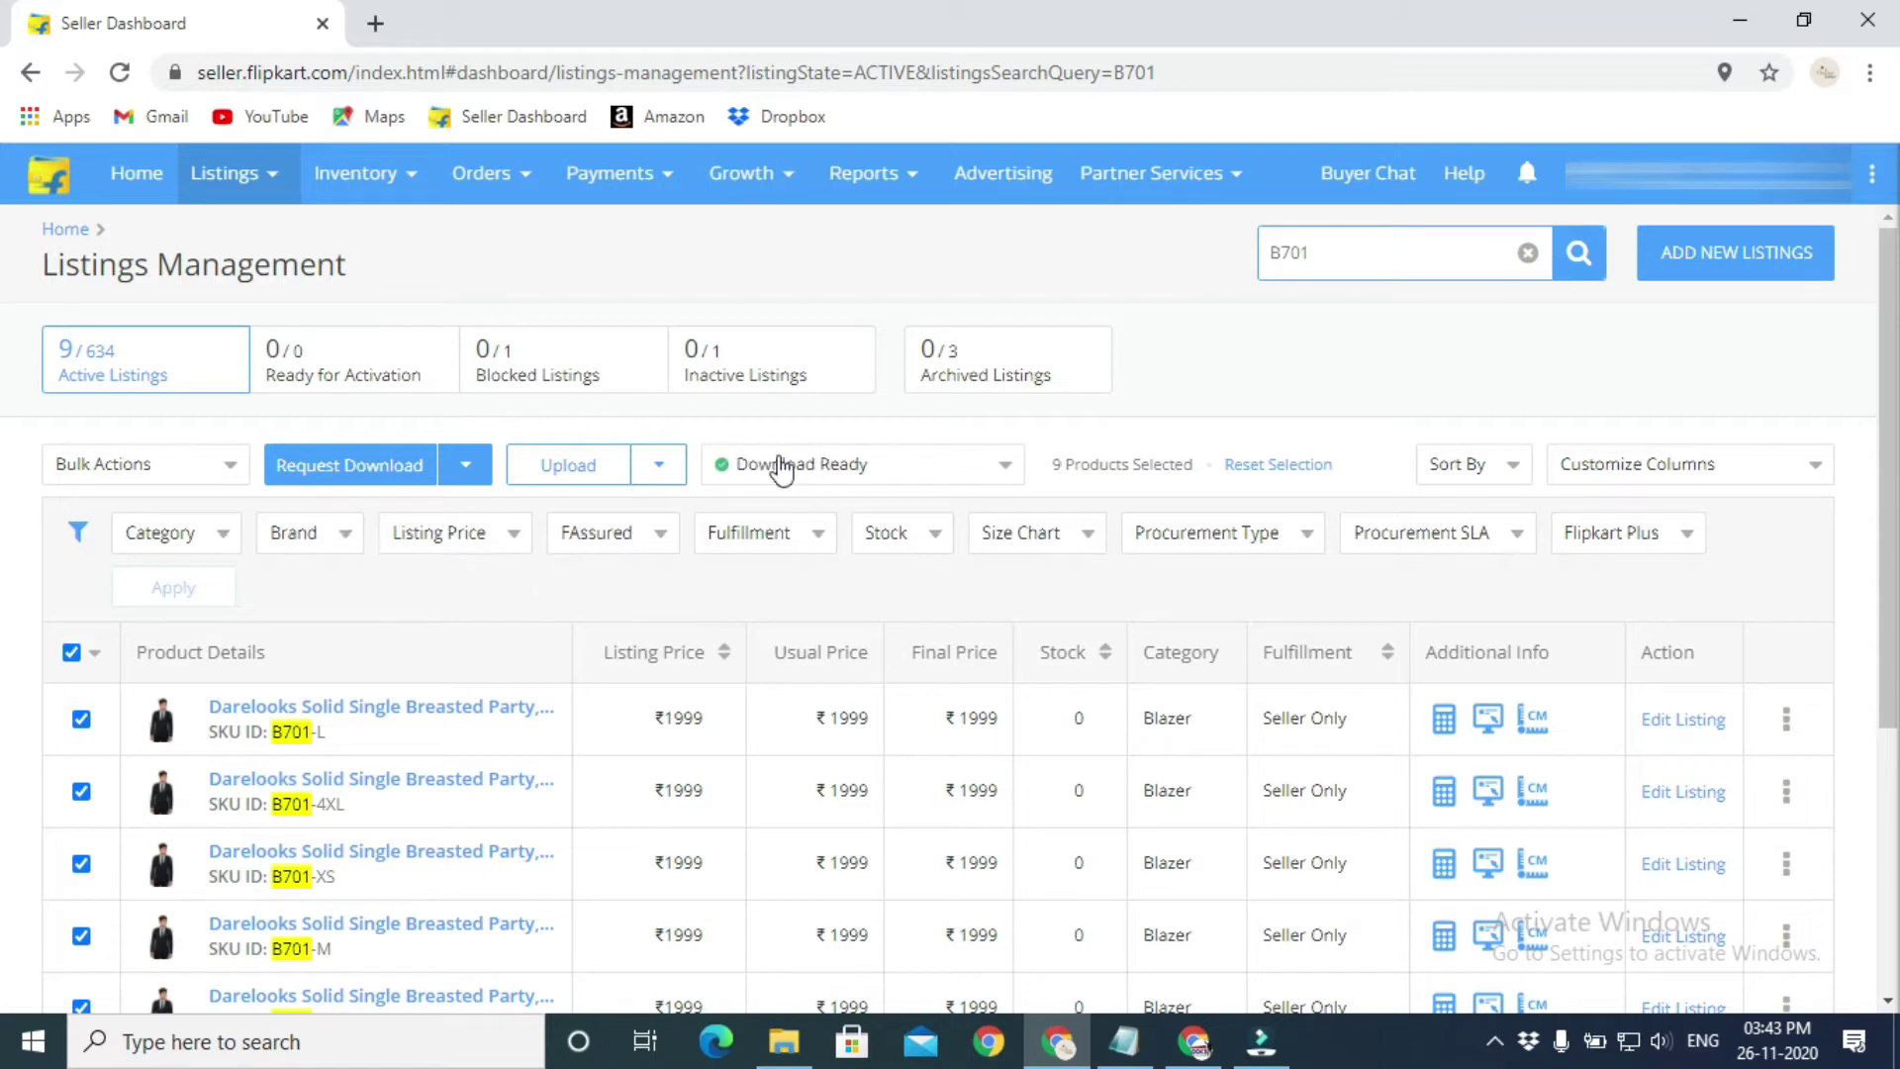
- Download the newest listing file from the ready downloads
scroll(760, 549, "down", 4)
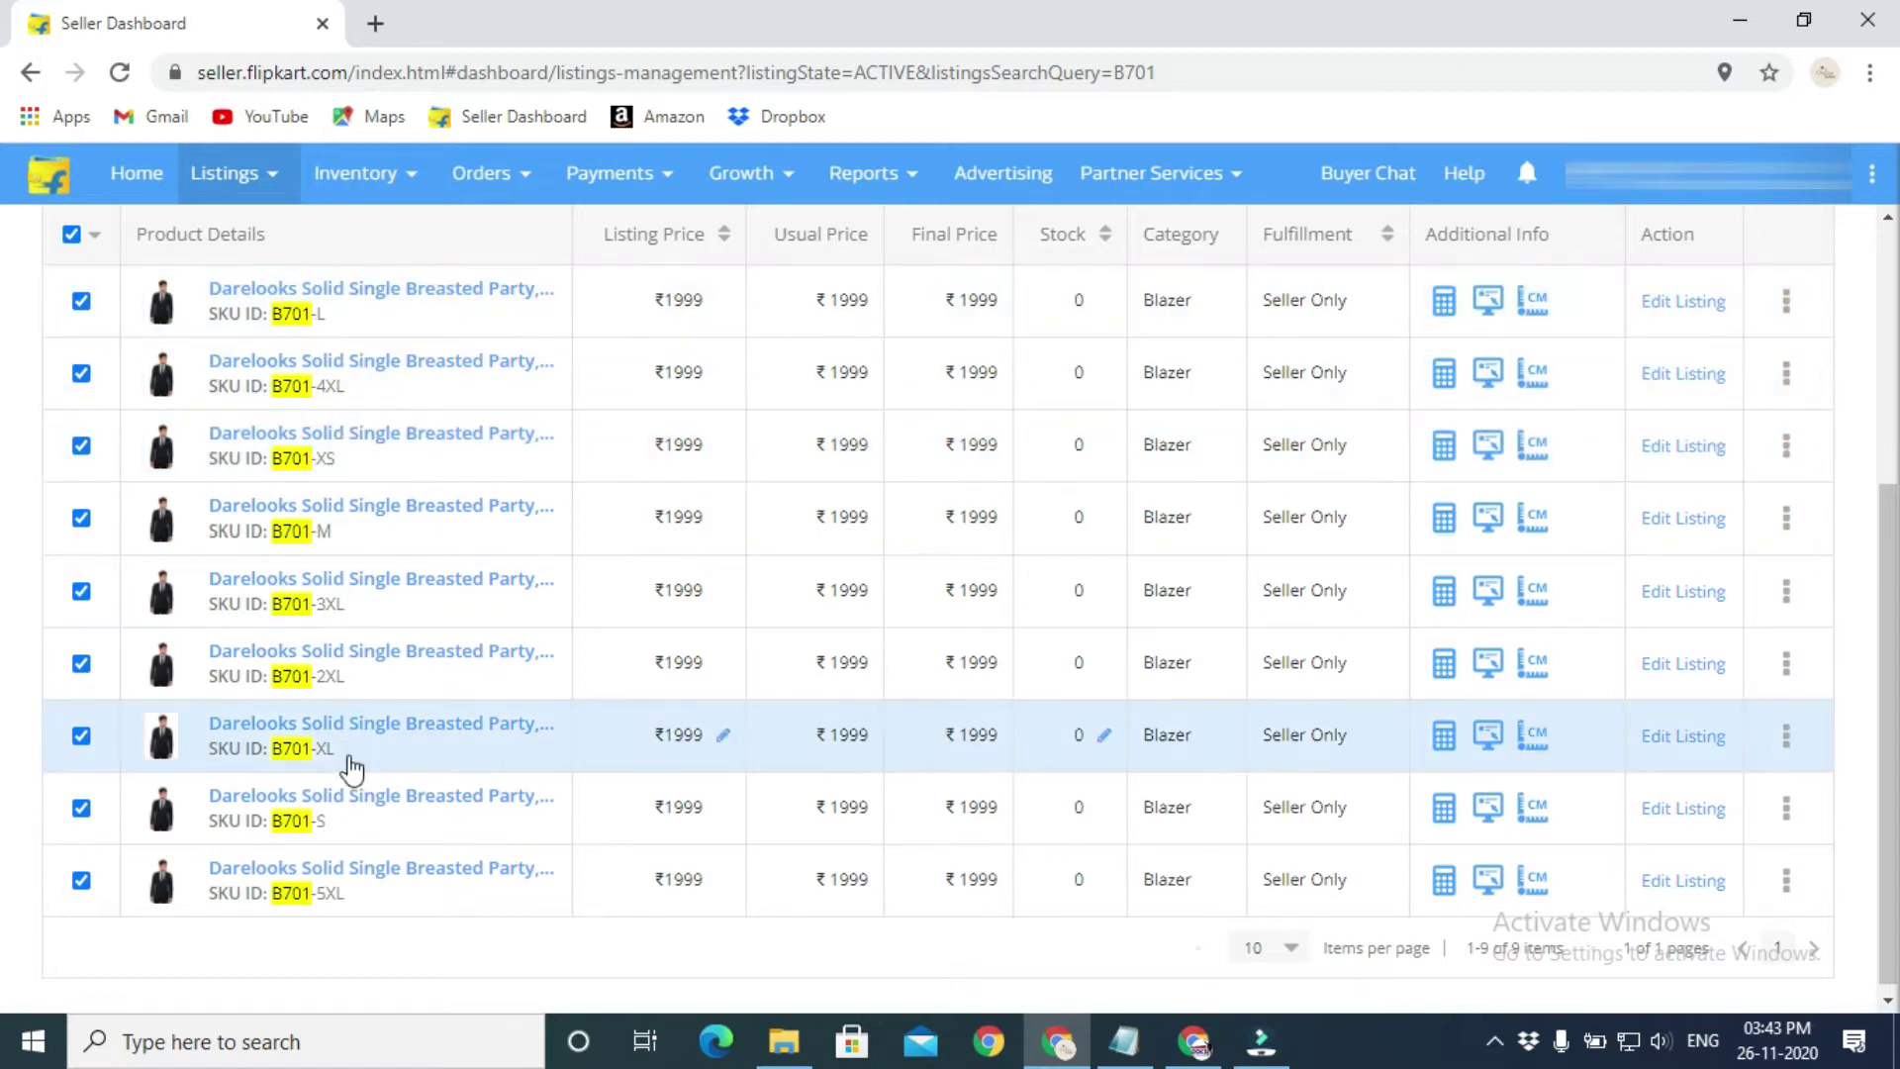
scroll(551, 750, "up", 5)
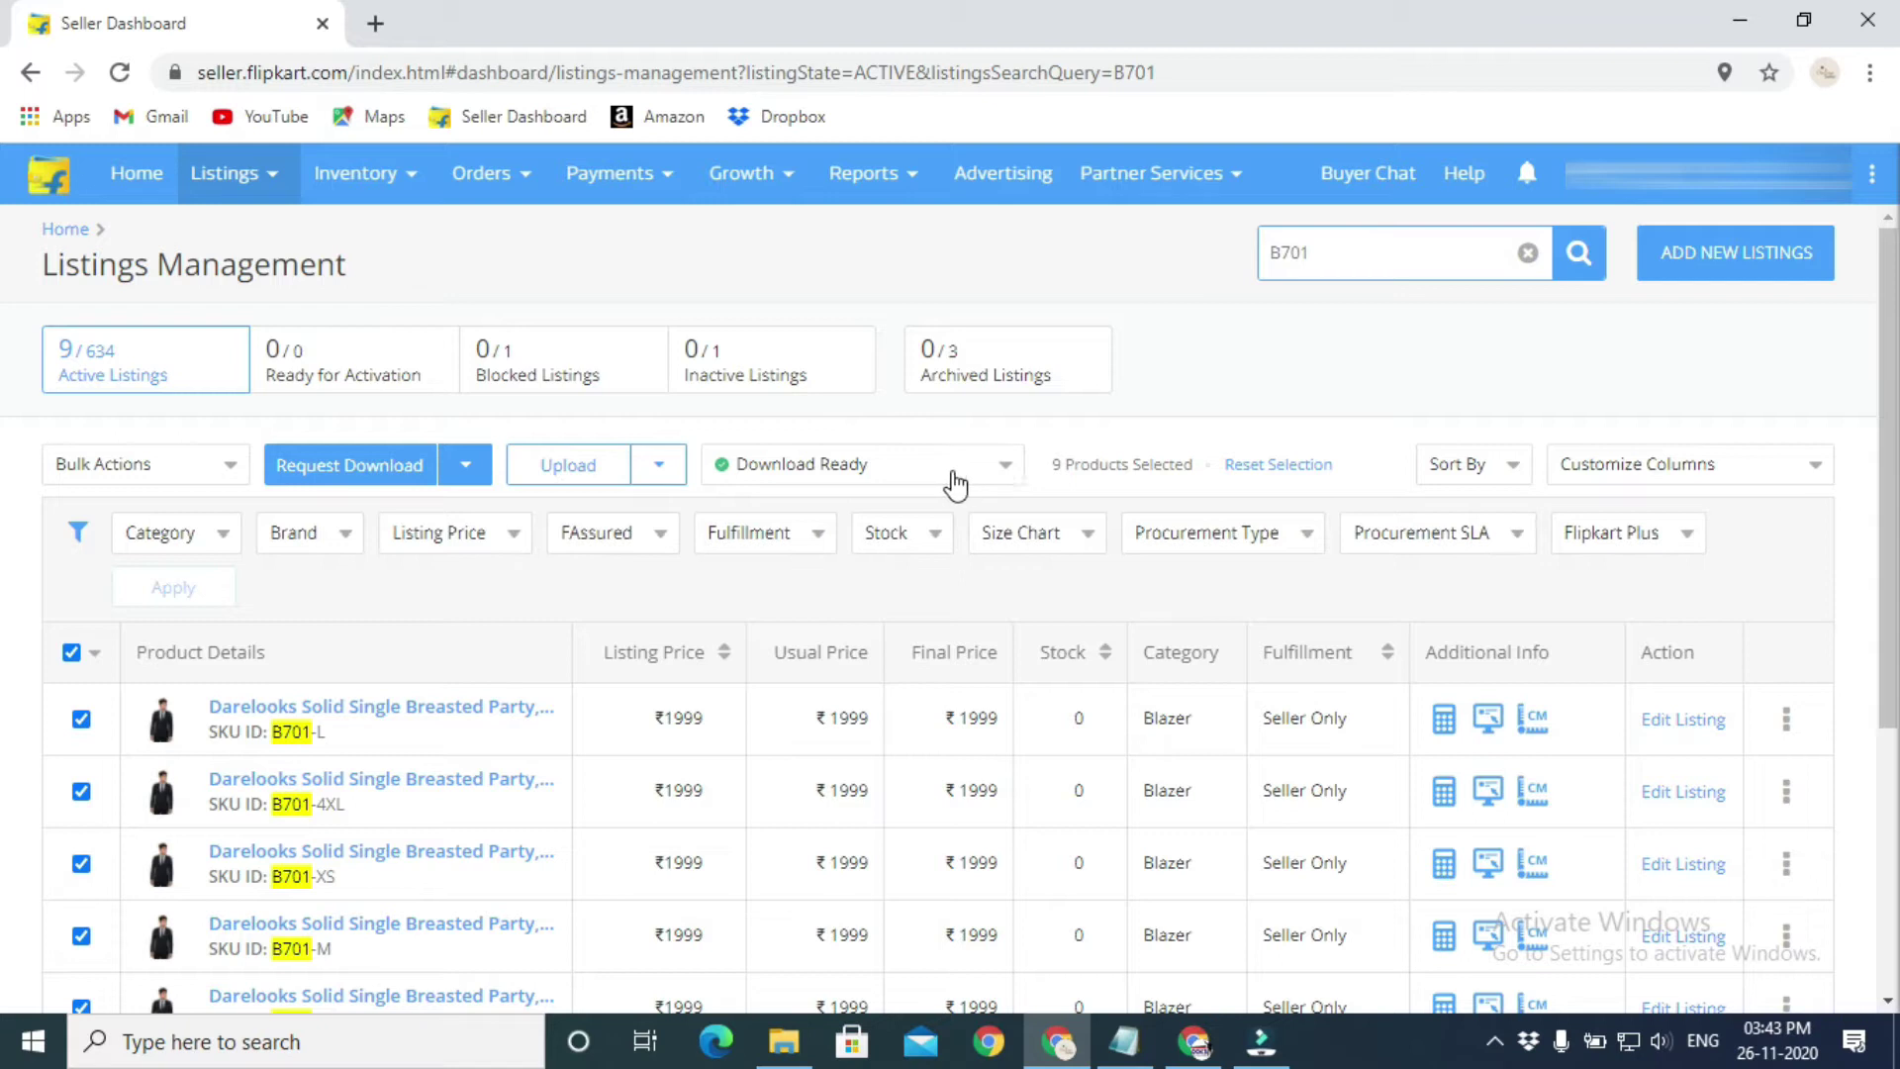
left_click(1005, 465)
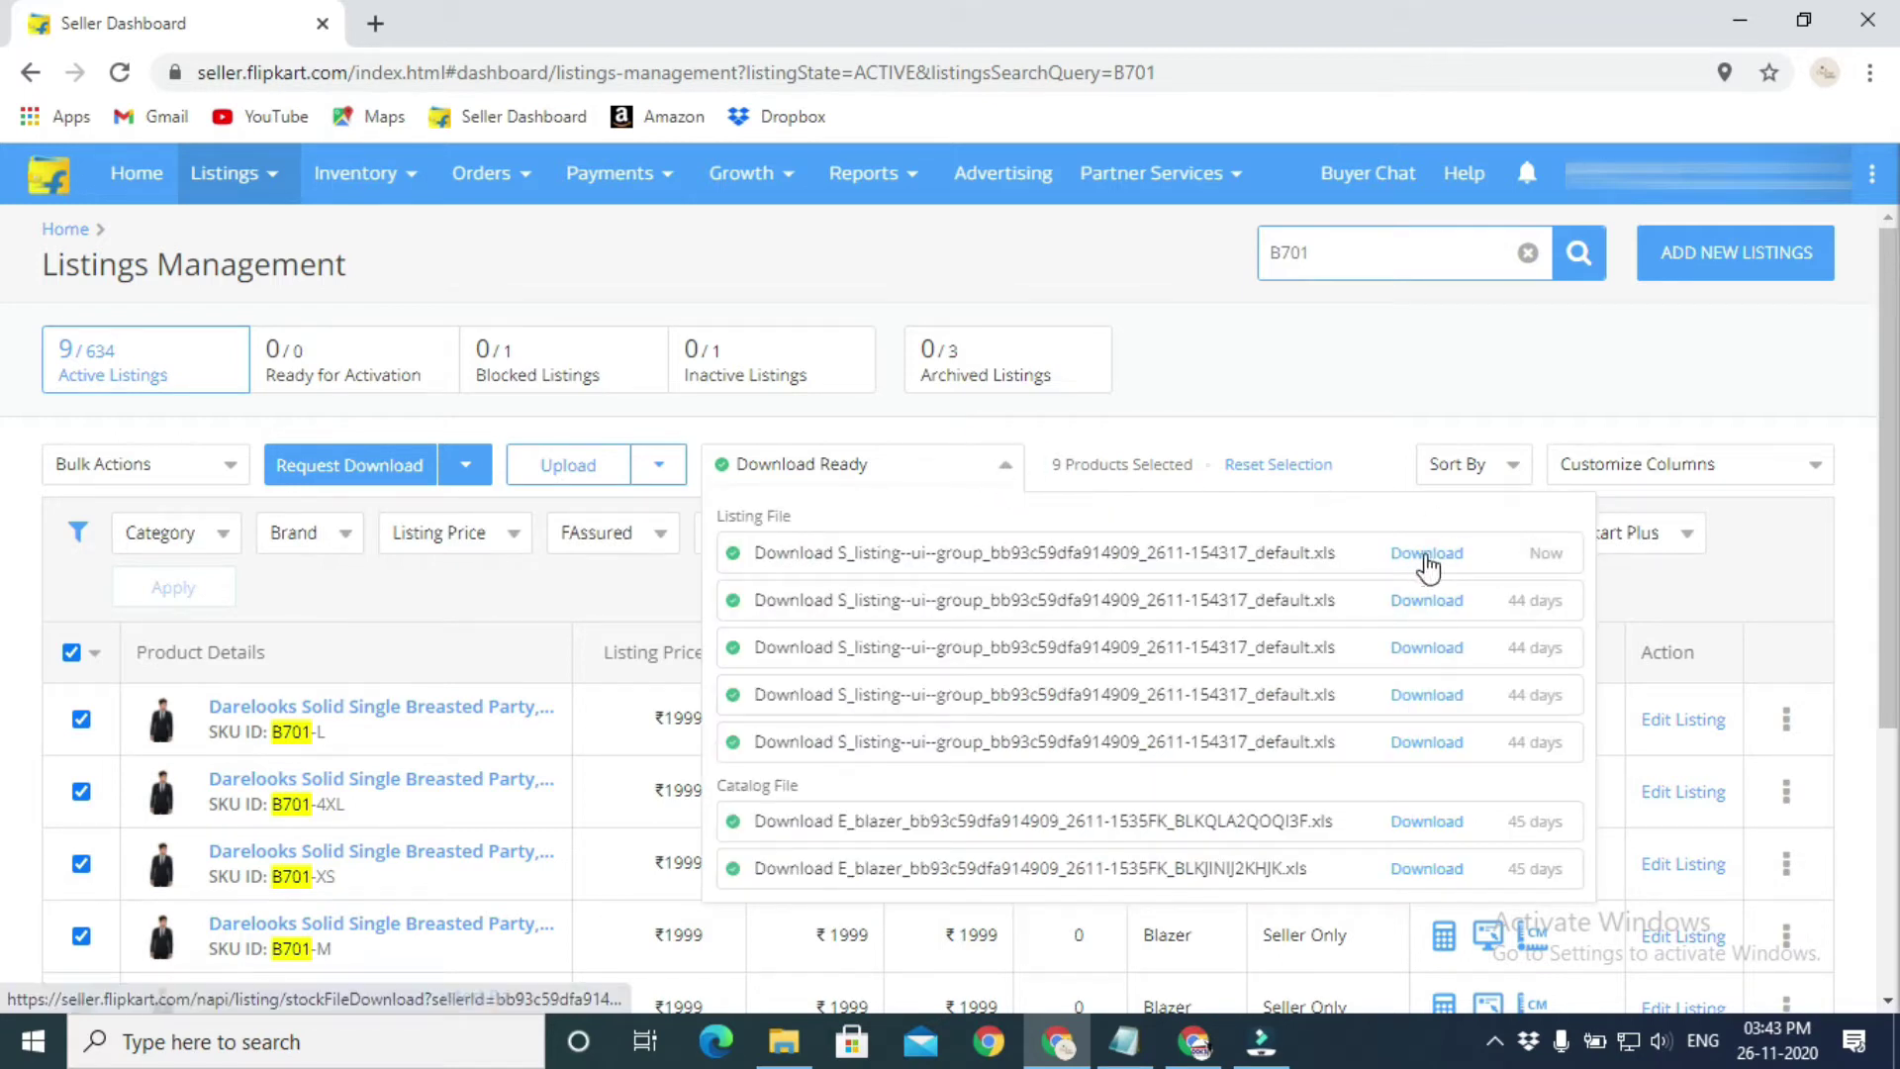
left_click(1425, 557)
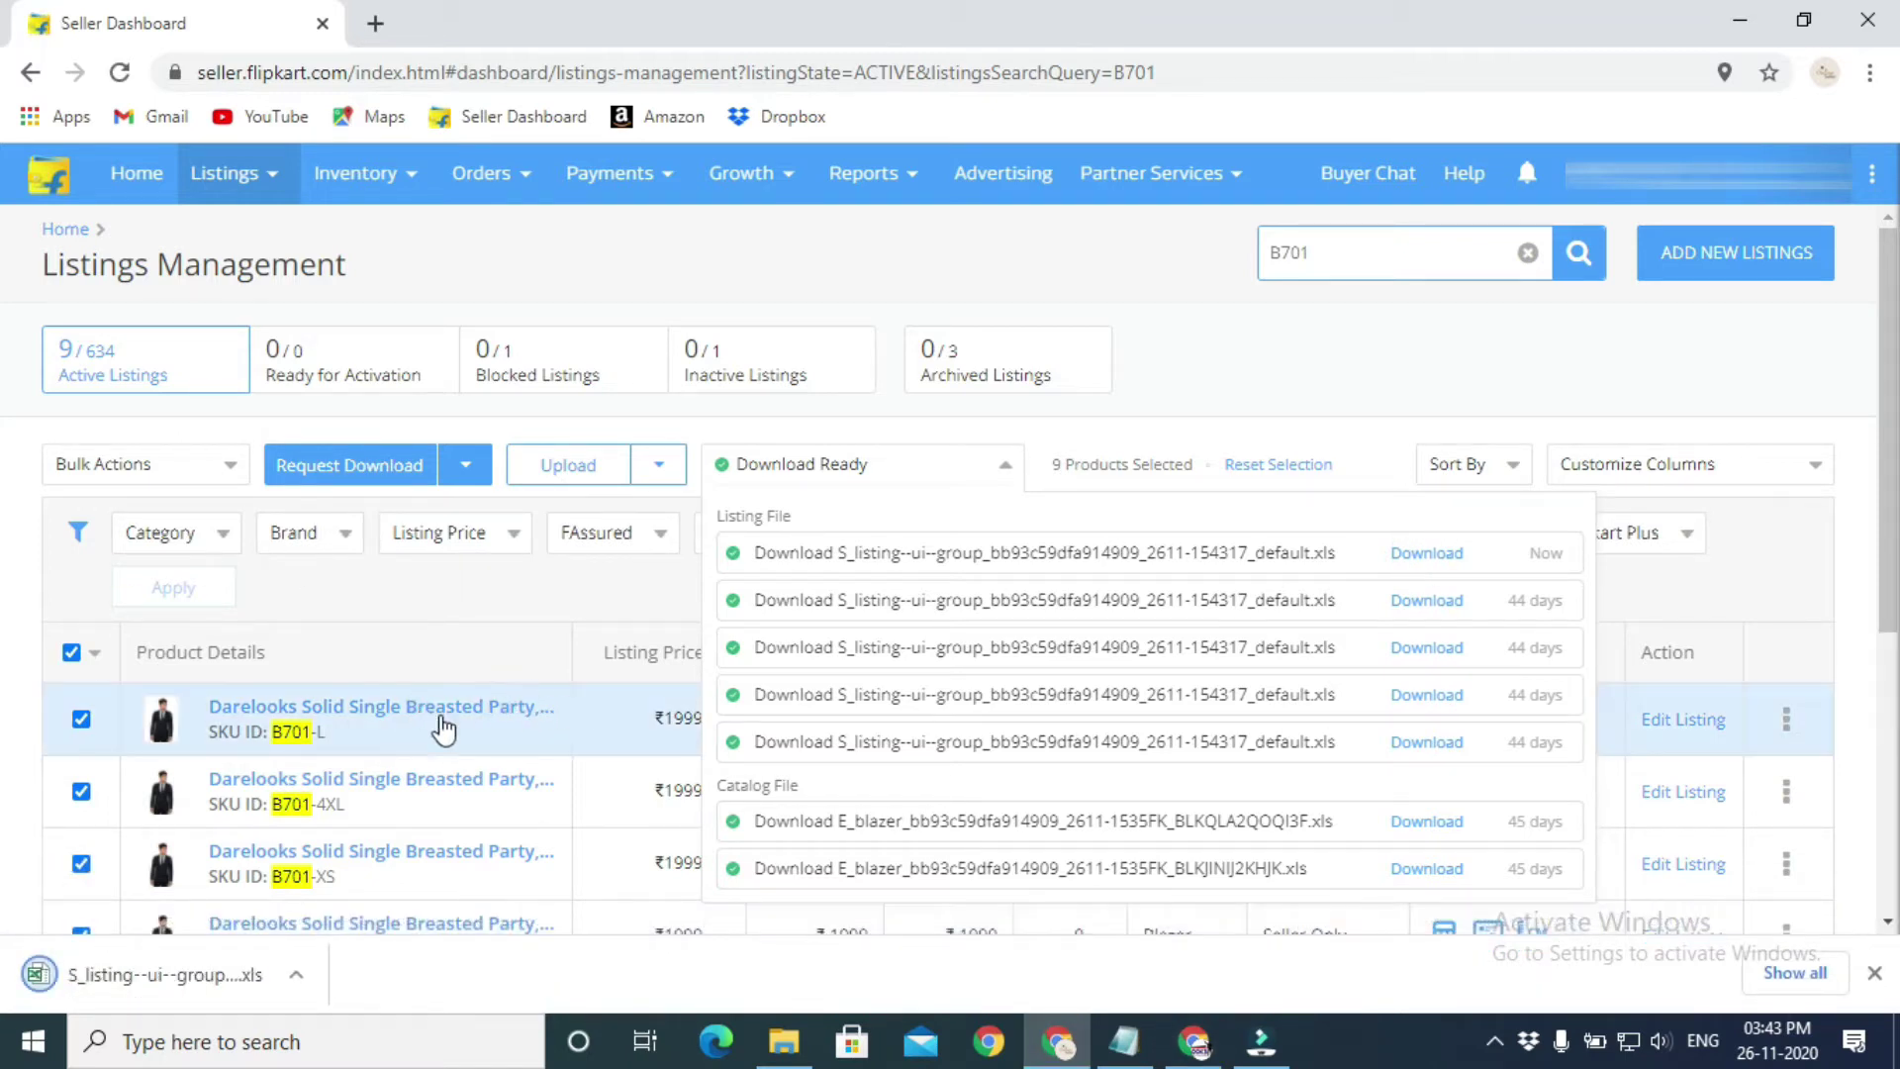
- Open the downloaded listing file in a maximized Excel window and enable editing, dismissing the Office activation notice
left_click(207, 980)
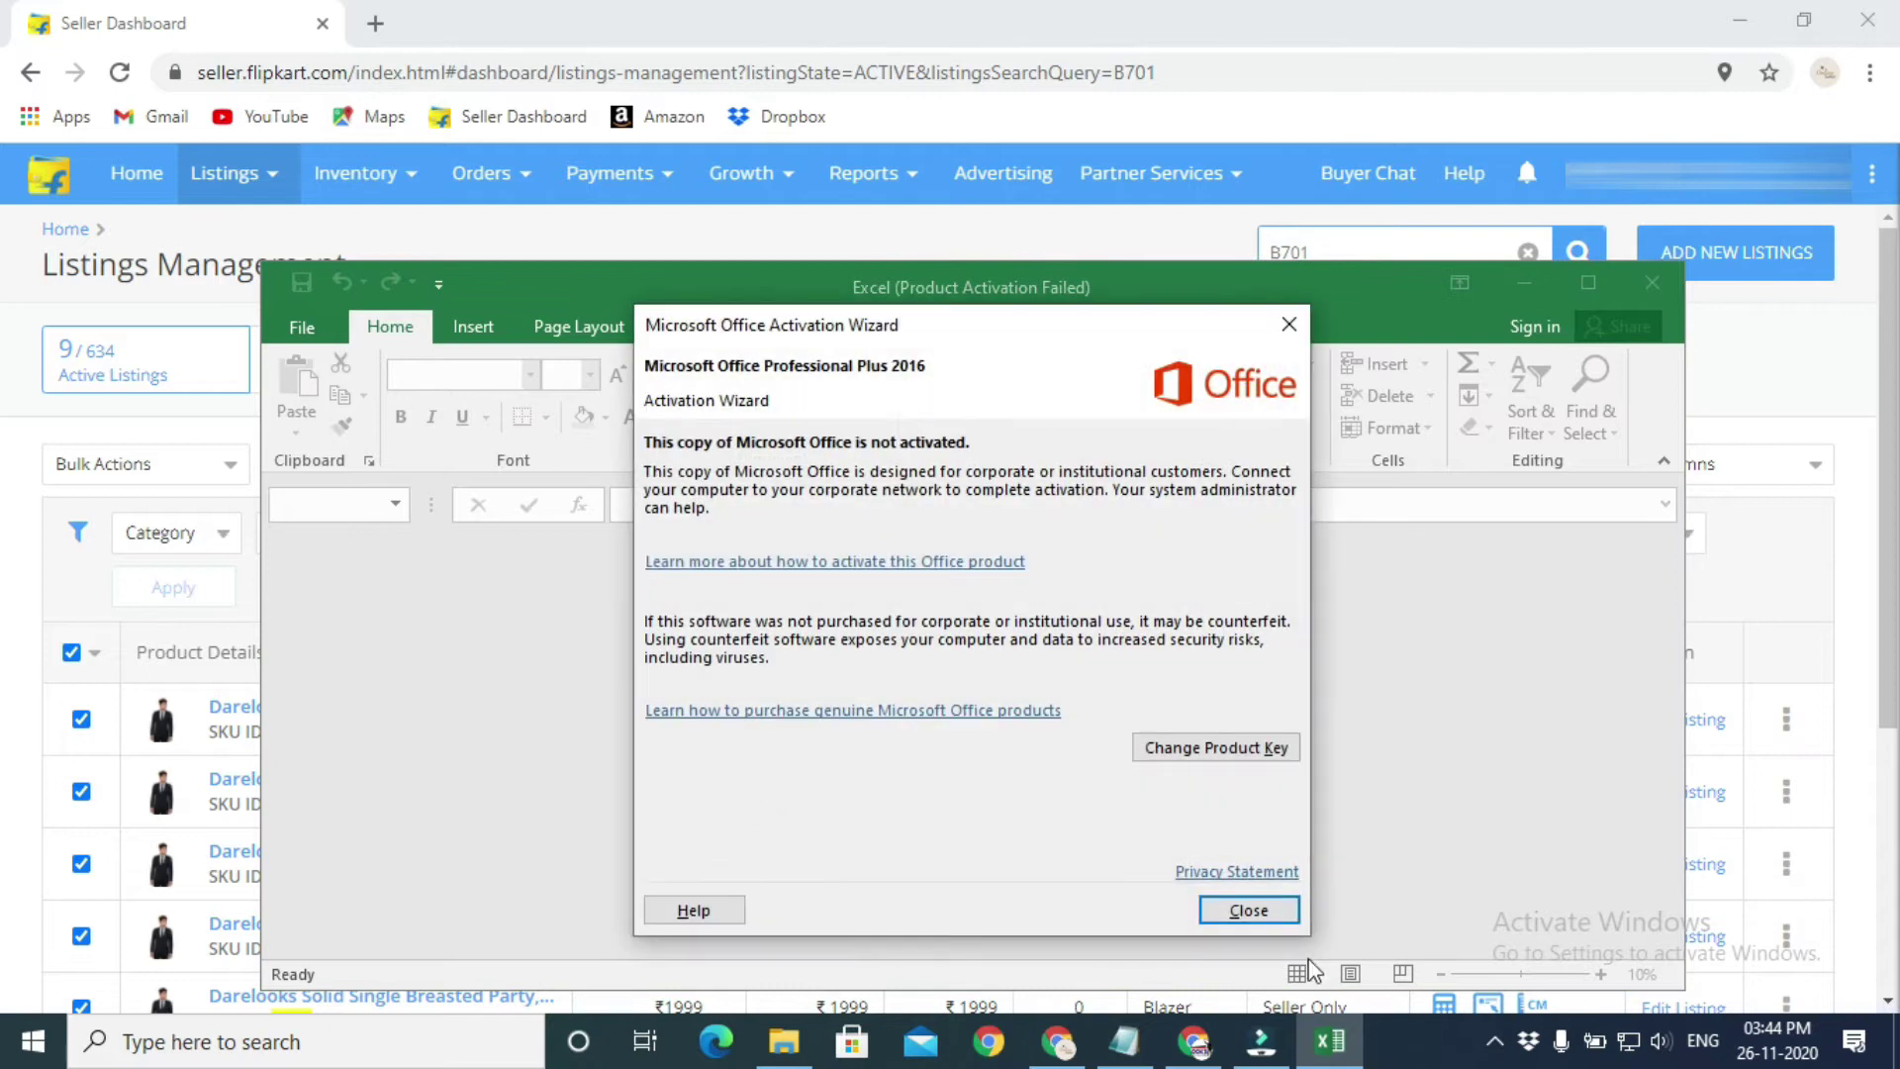
left_click(1249, 910)
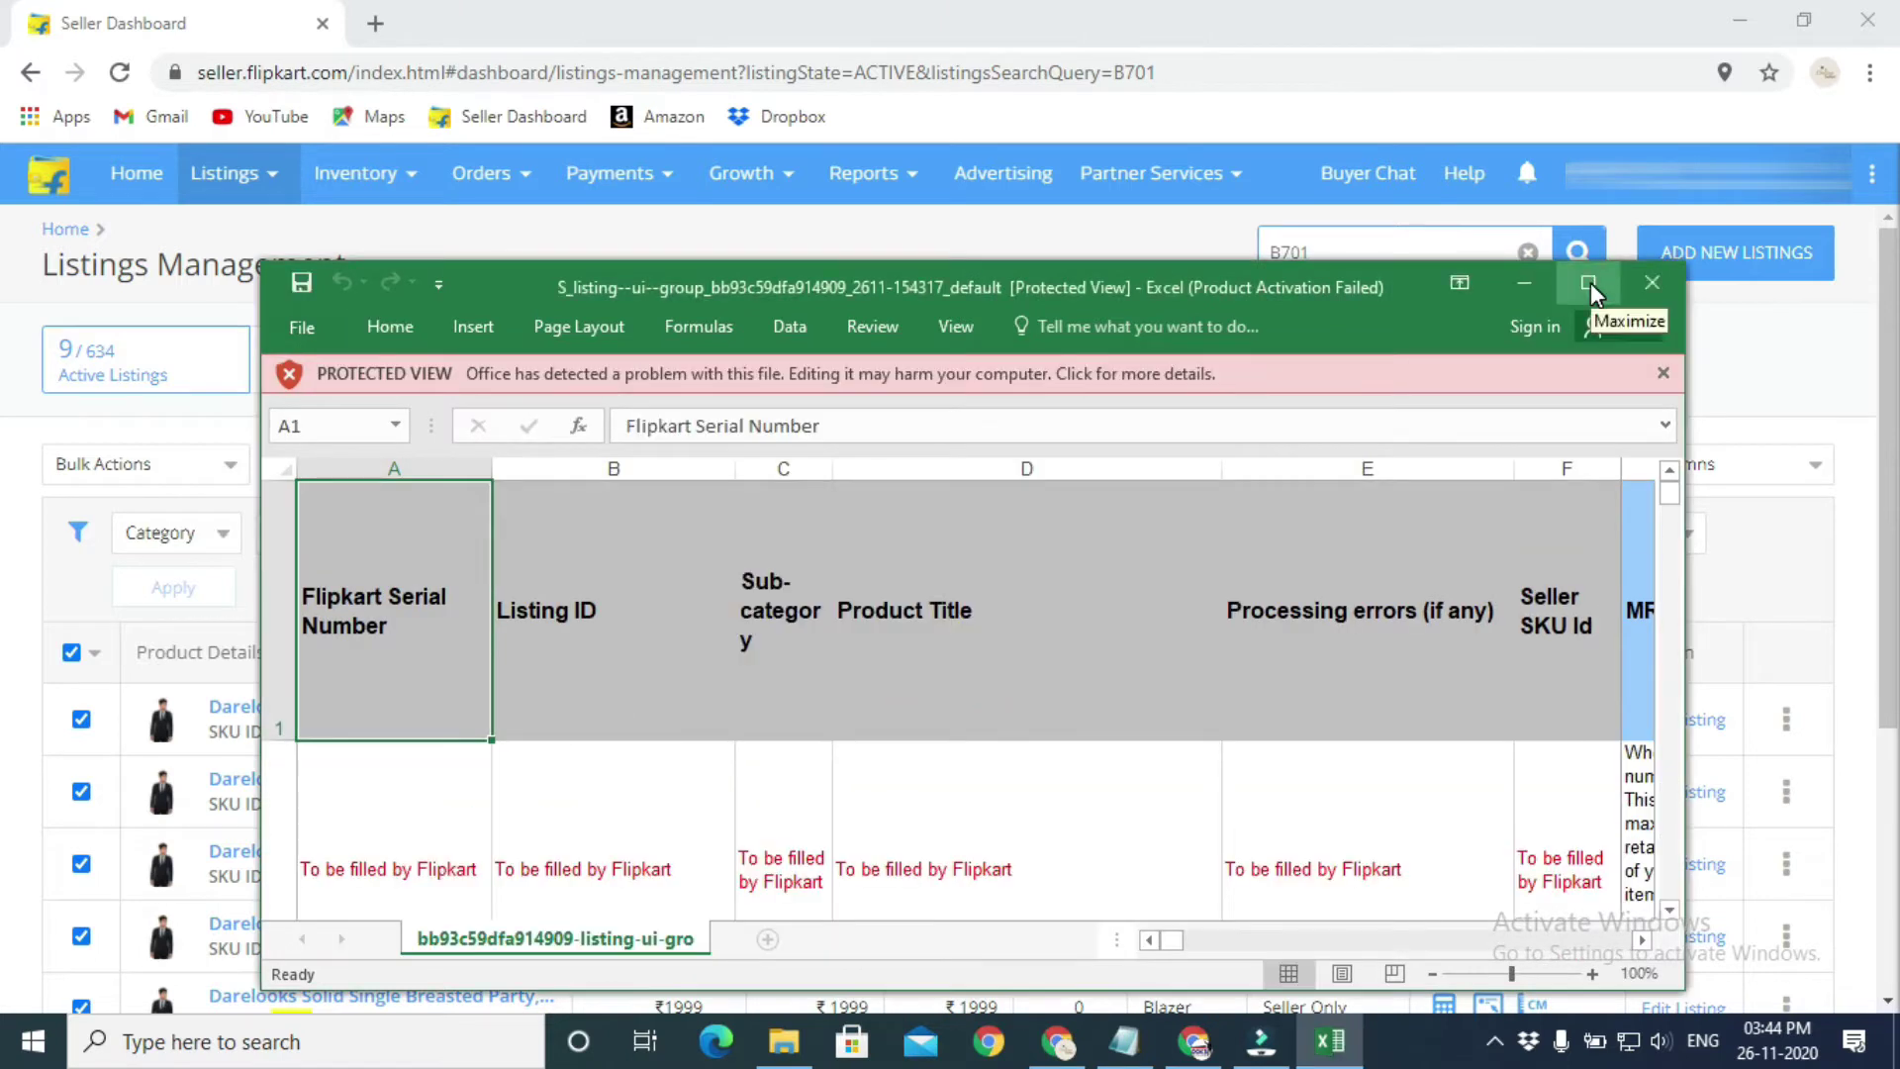
left_click(1589, 282)
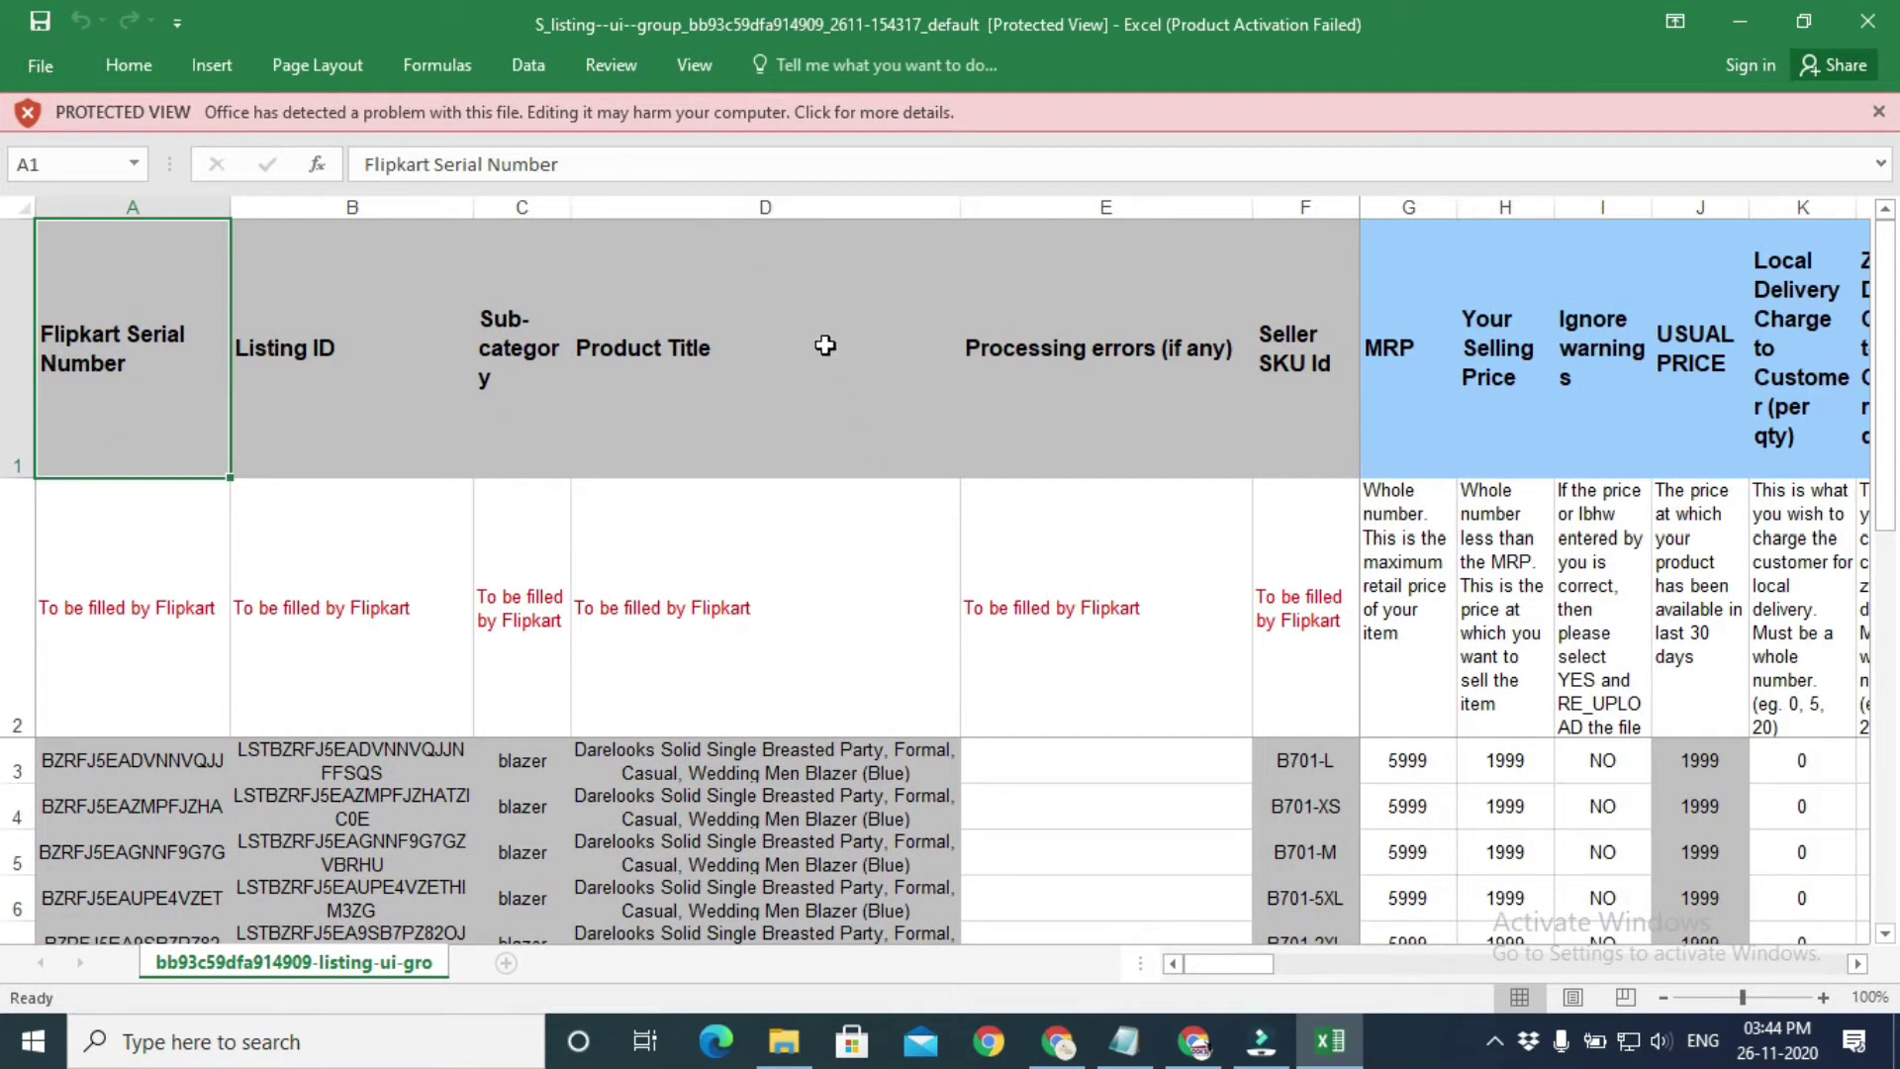
left_click(845, 158)
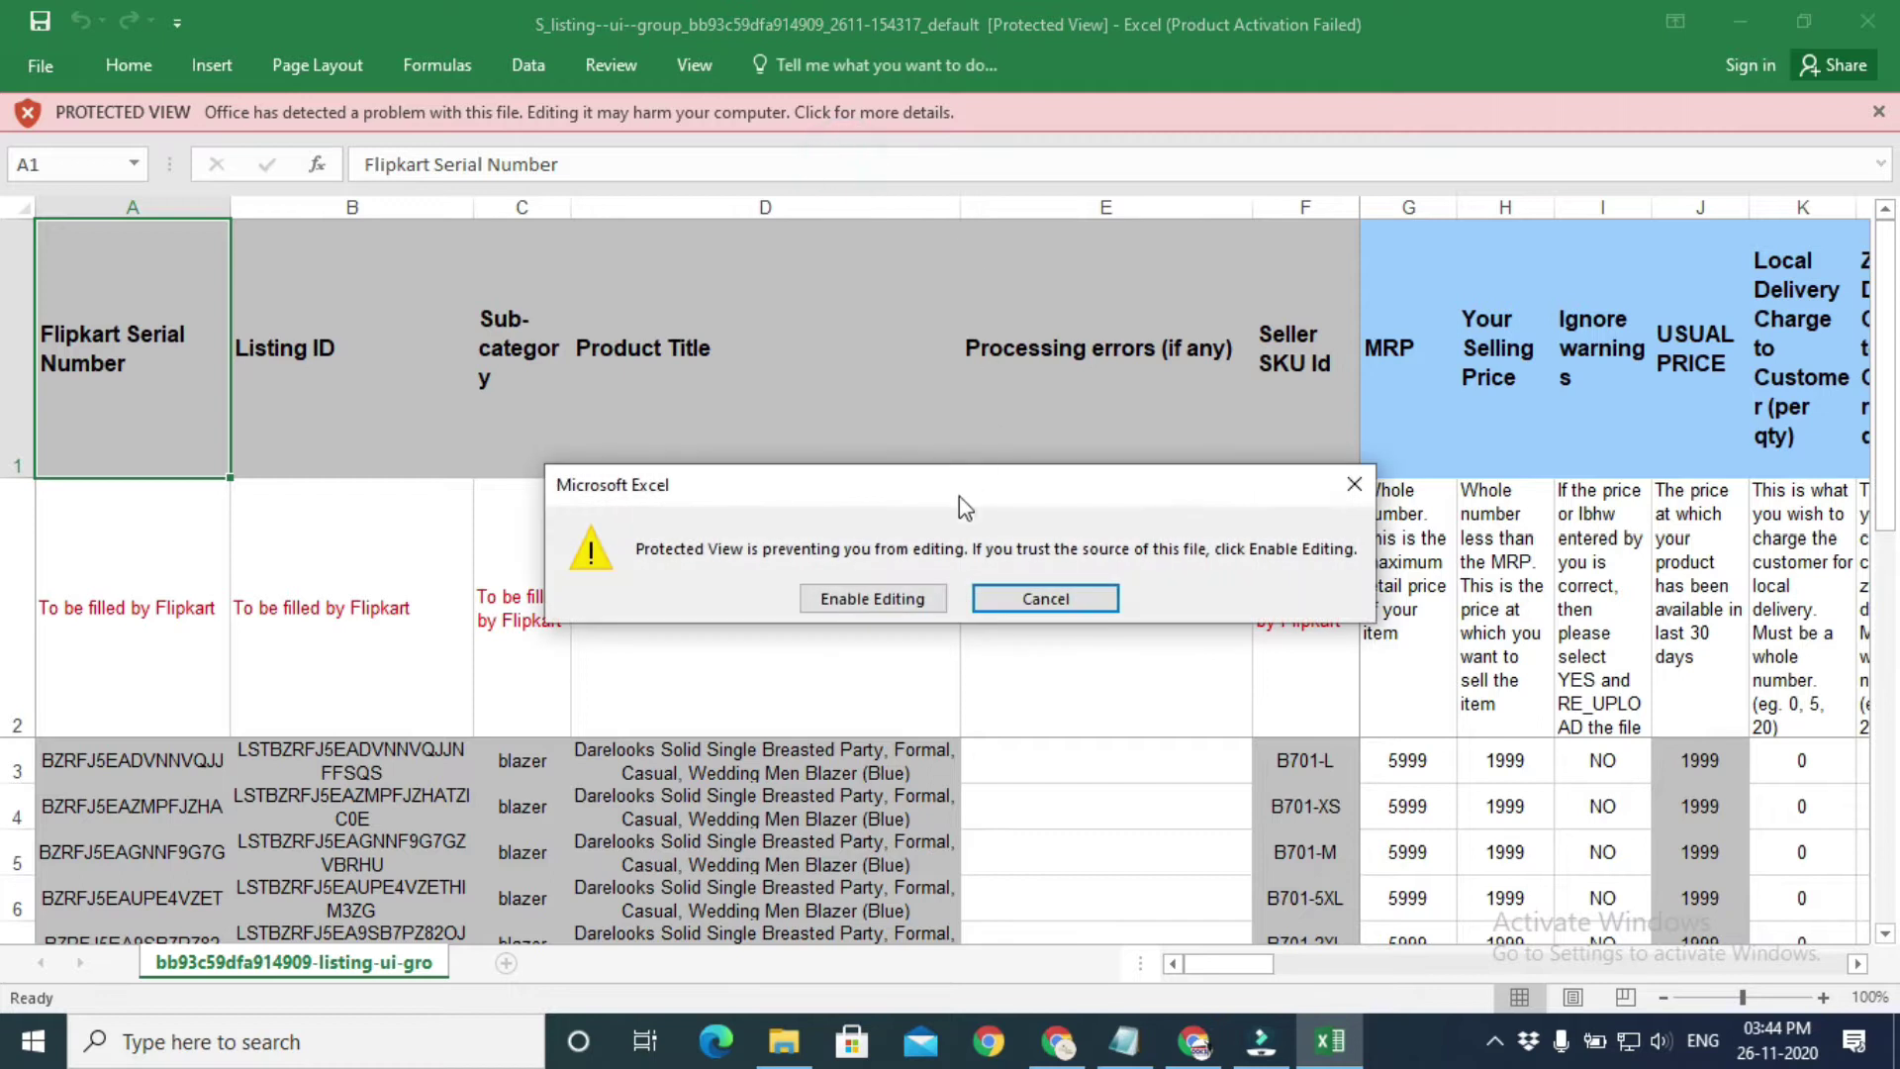
left_click(912, 600)
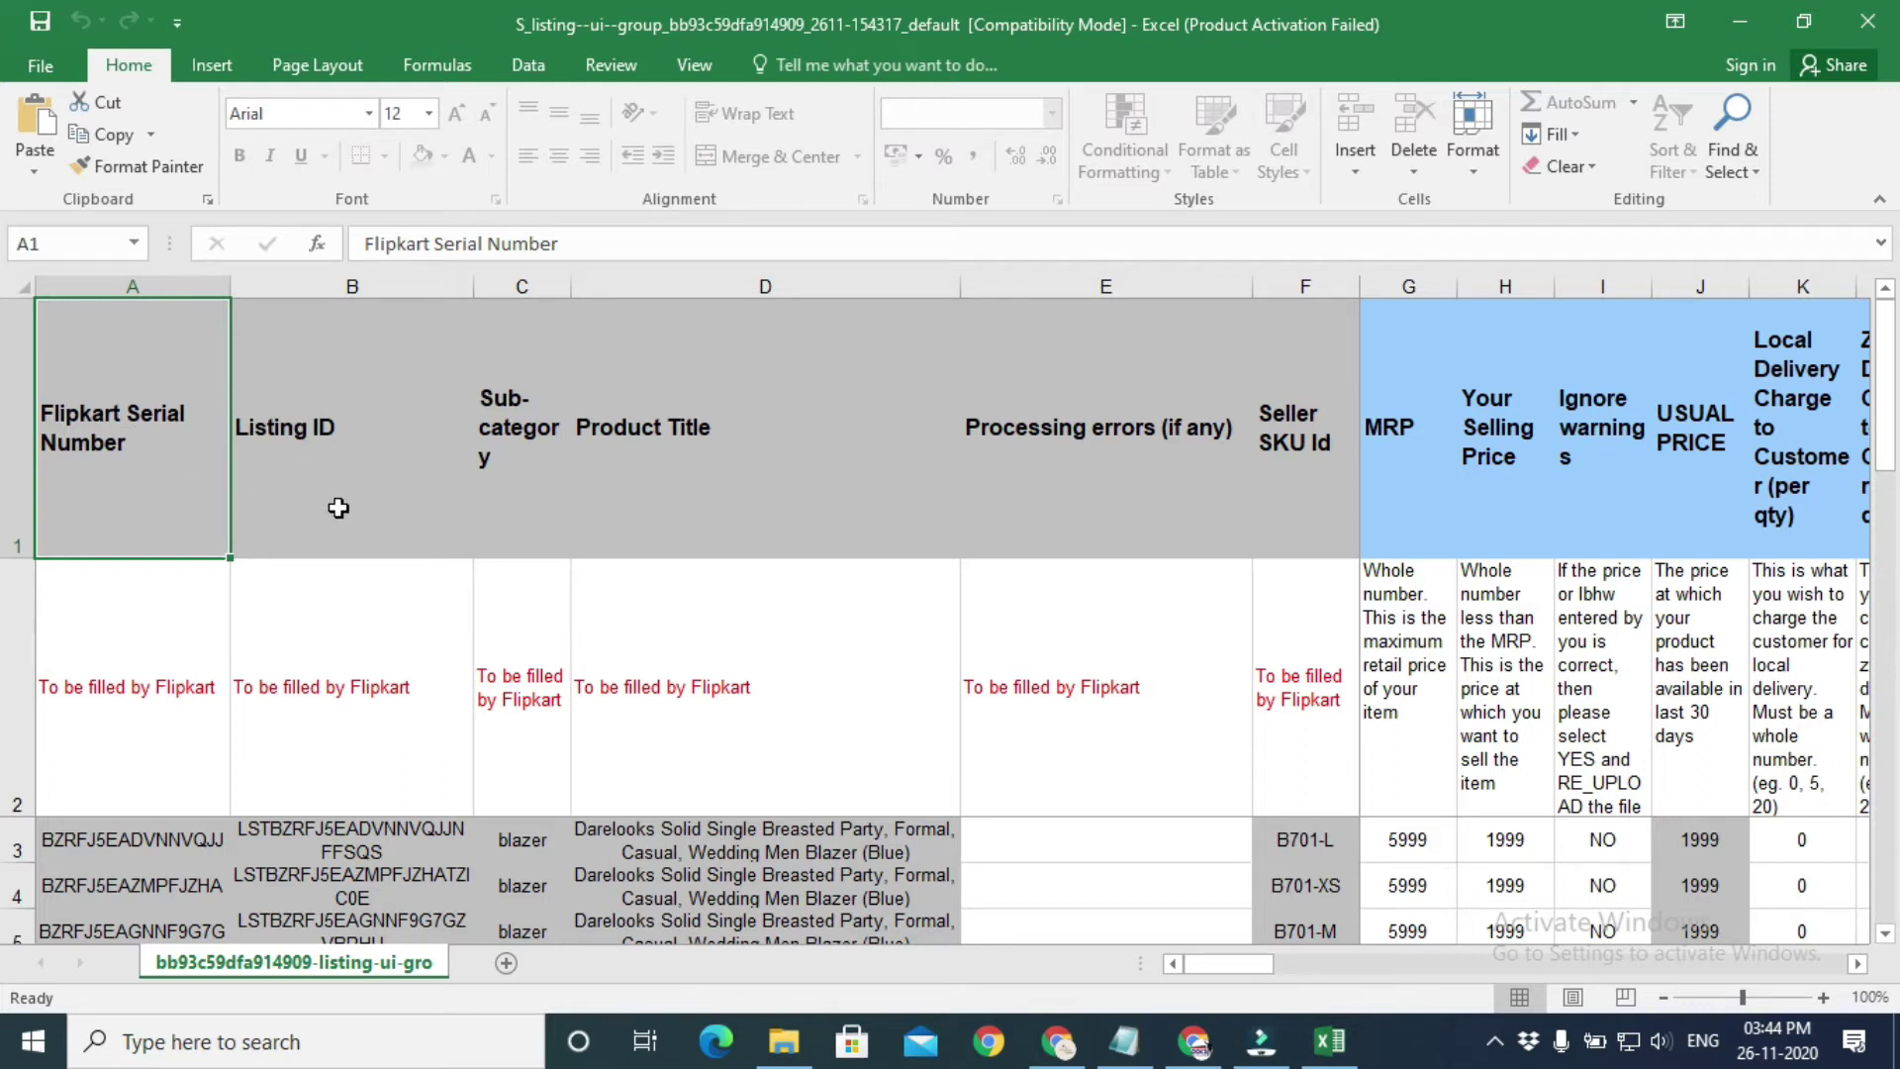
- Examine the Listing ID column for the B701 size variants, from row 3 through the last filled rows
left_click(364, 841)
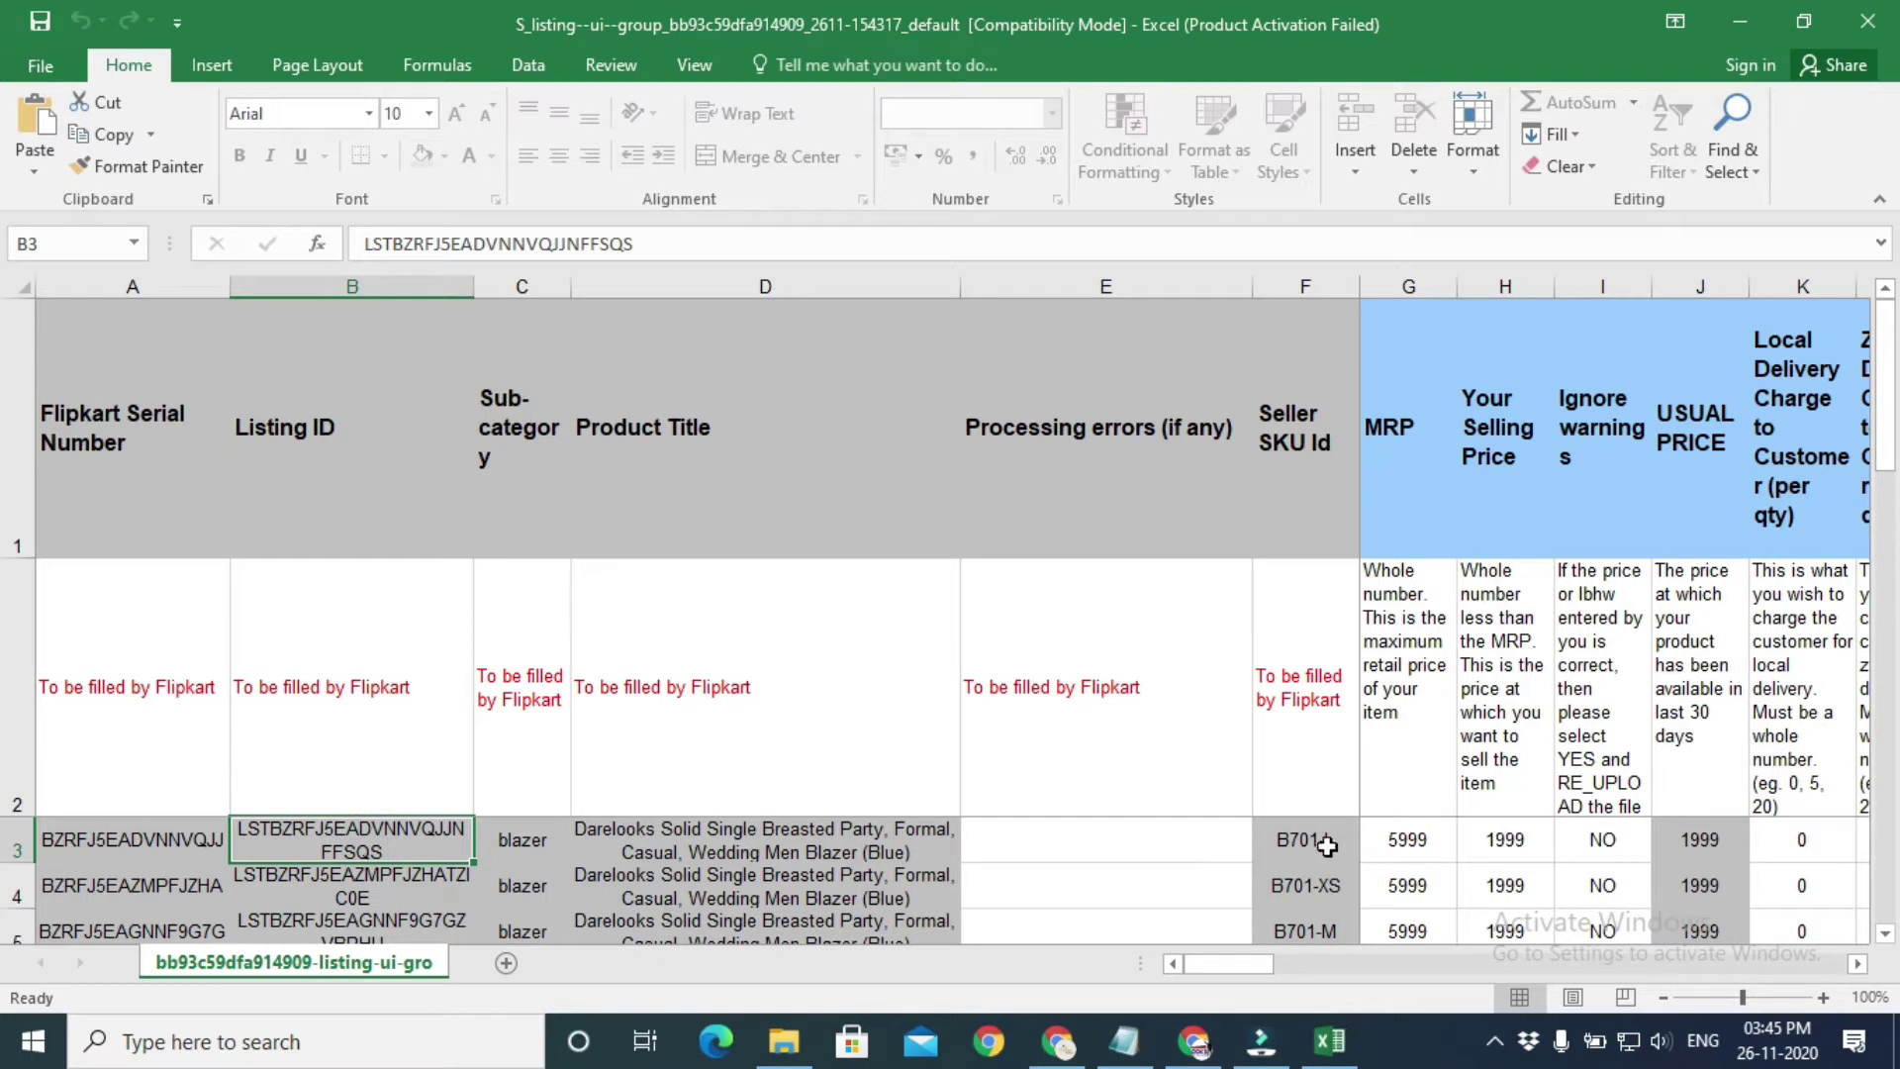
key("Down")
key("Down")
key("Down")
key("Down")
key("Down")
key("Down")
key("Down")
key("Down")
key("Down")
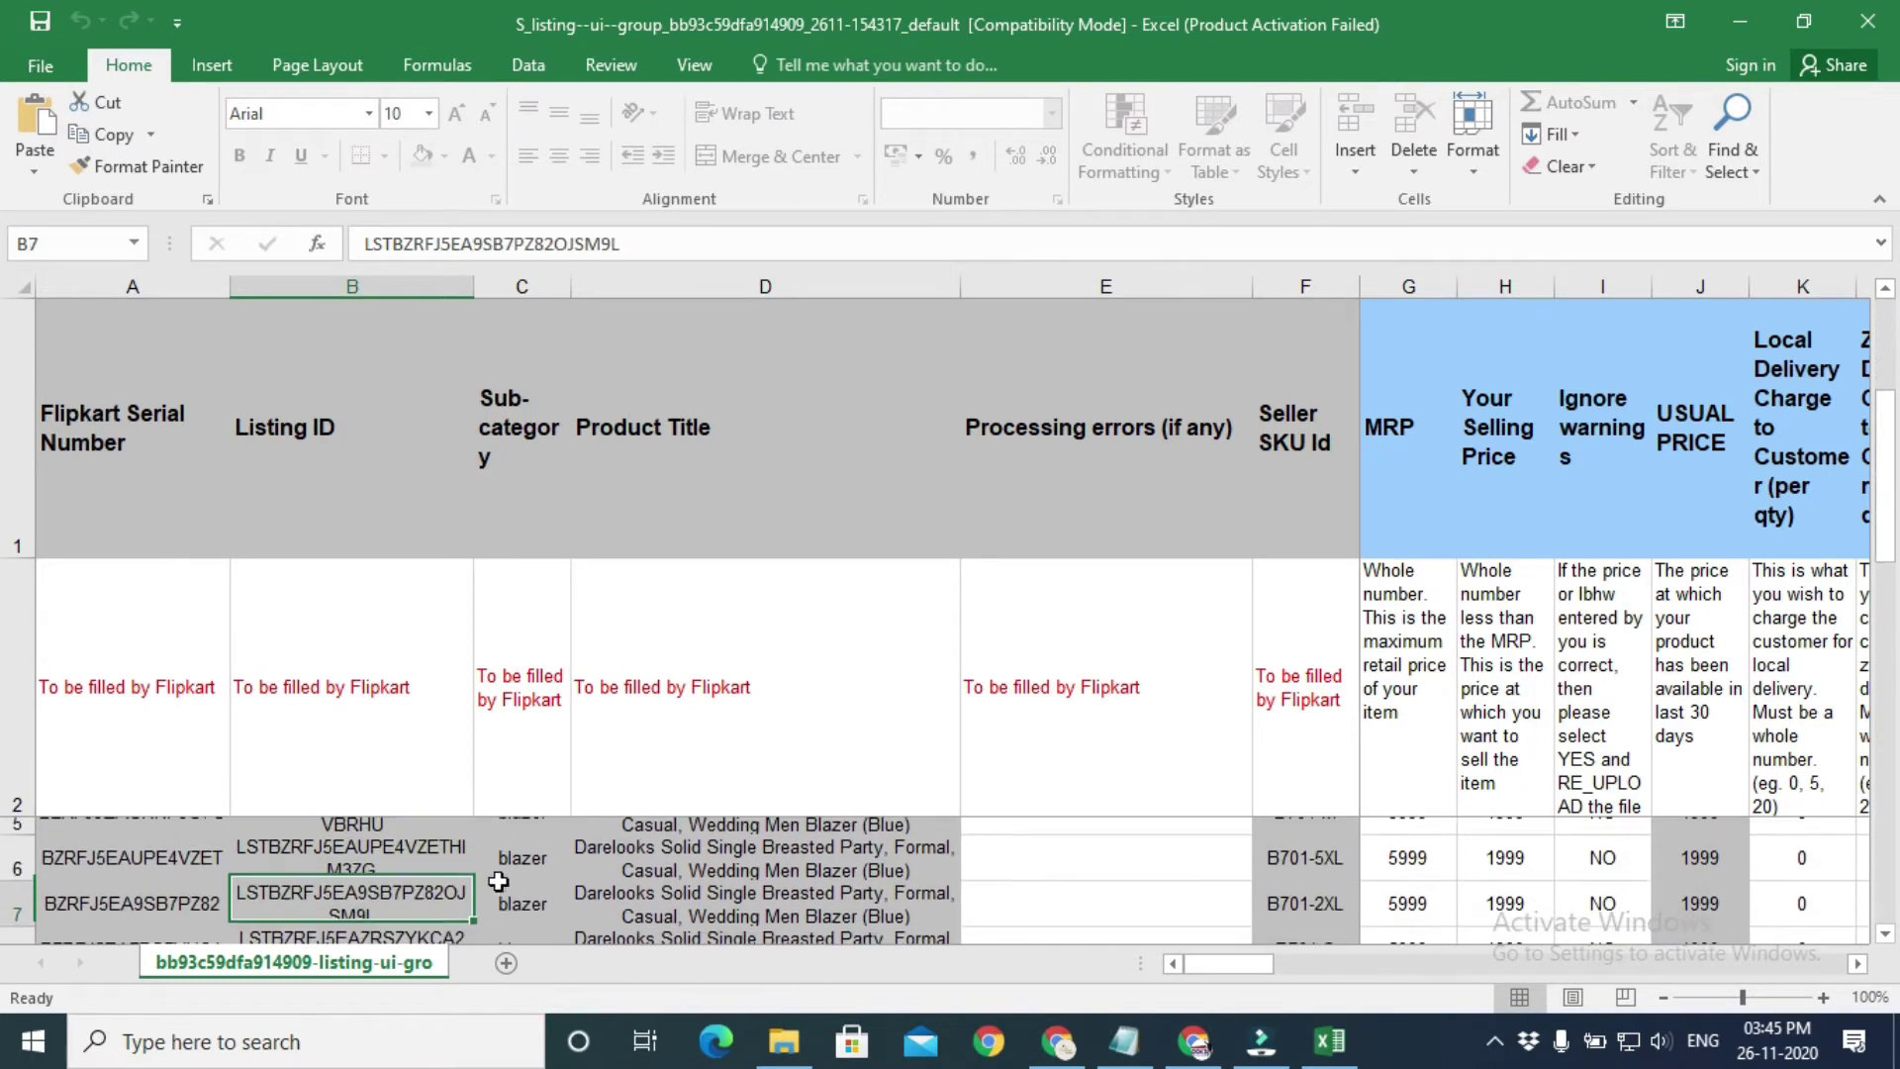
key("ctrl+Up")
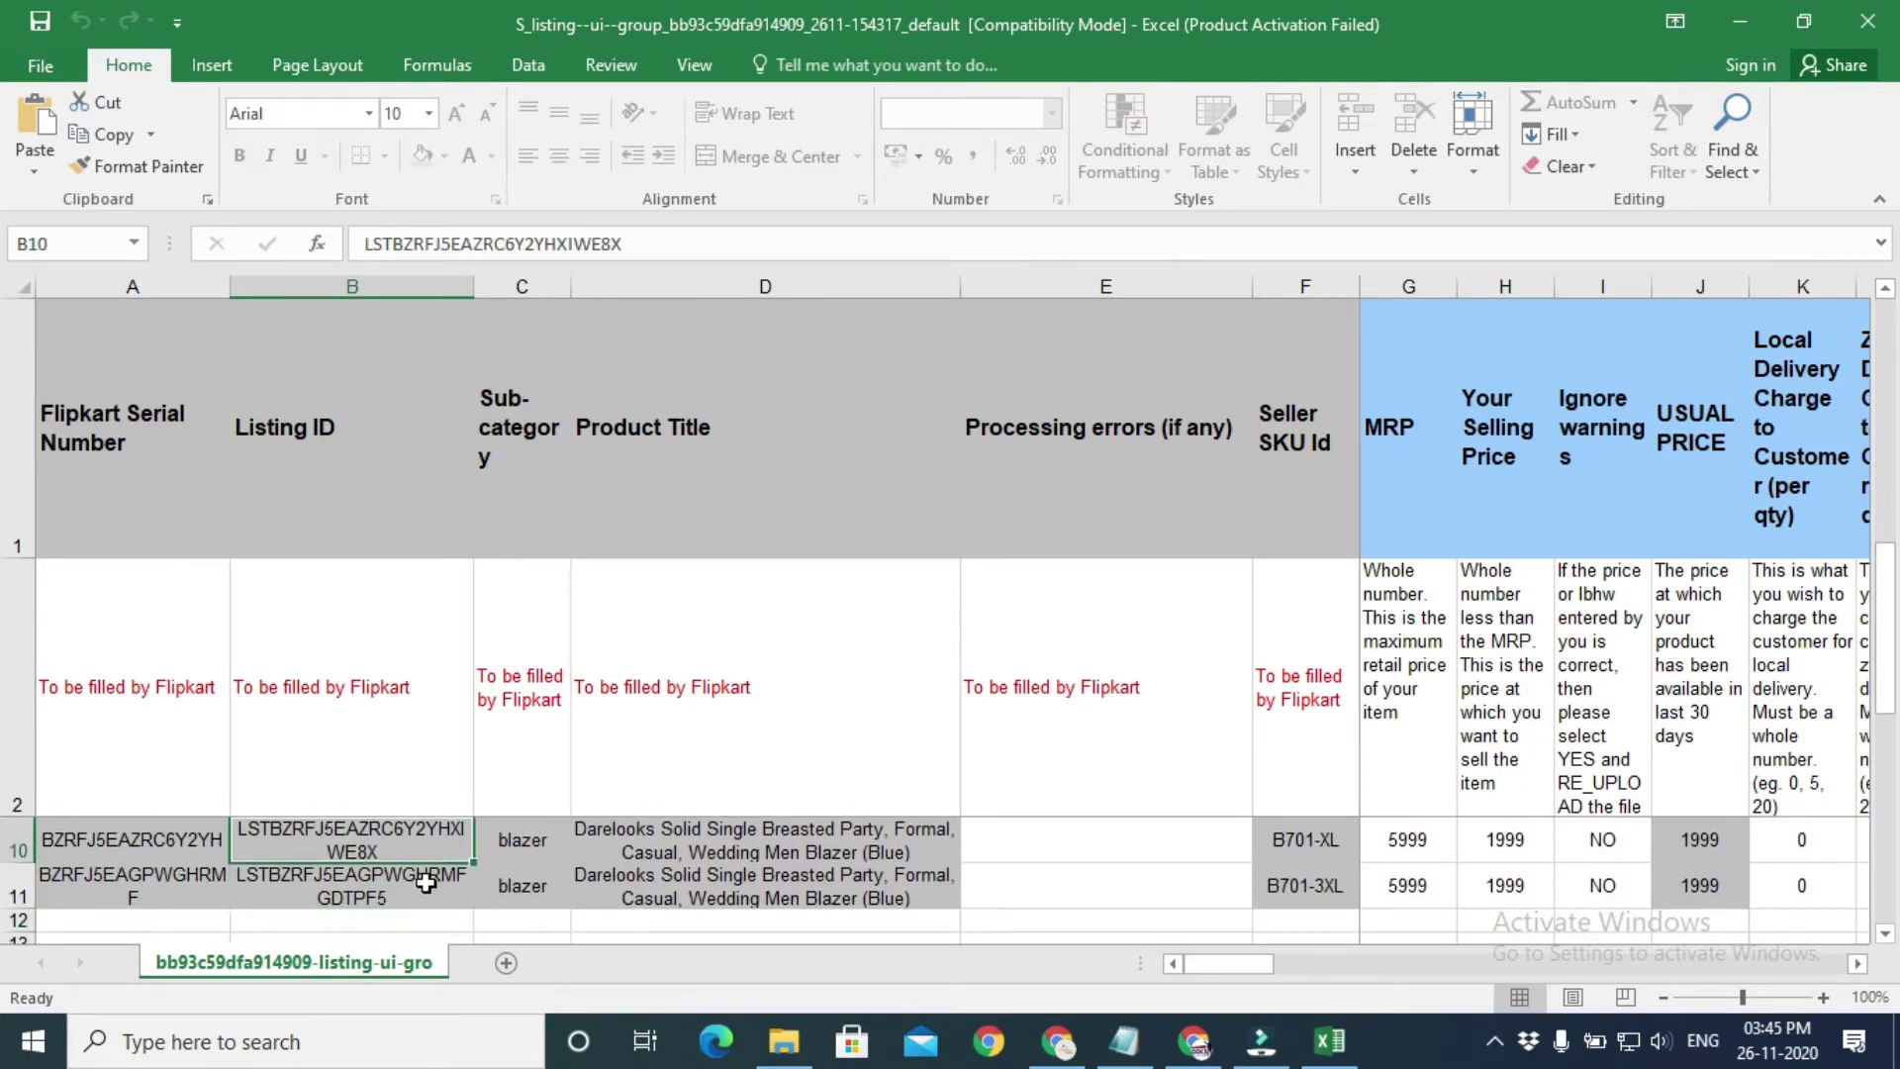
key("ctrl+Up")
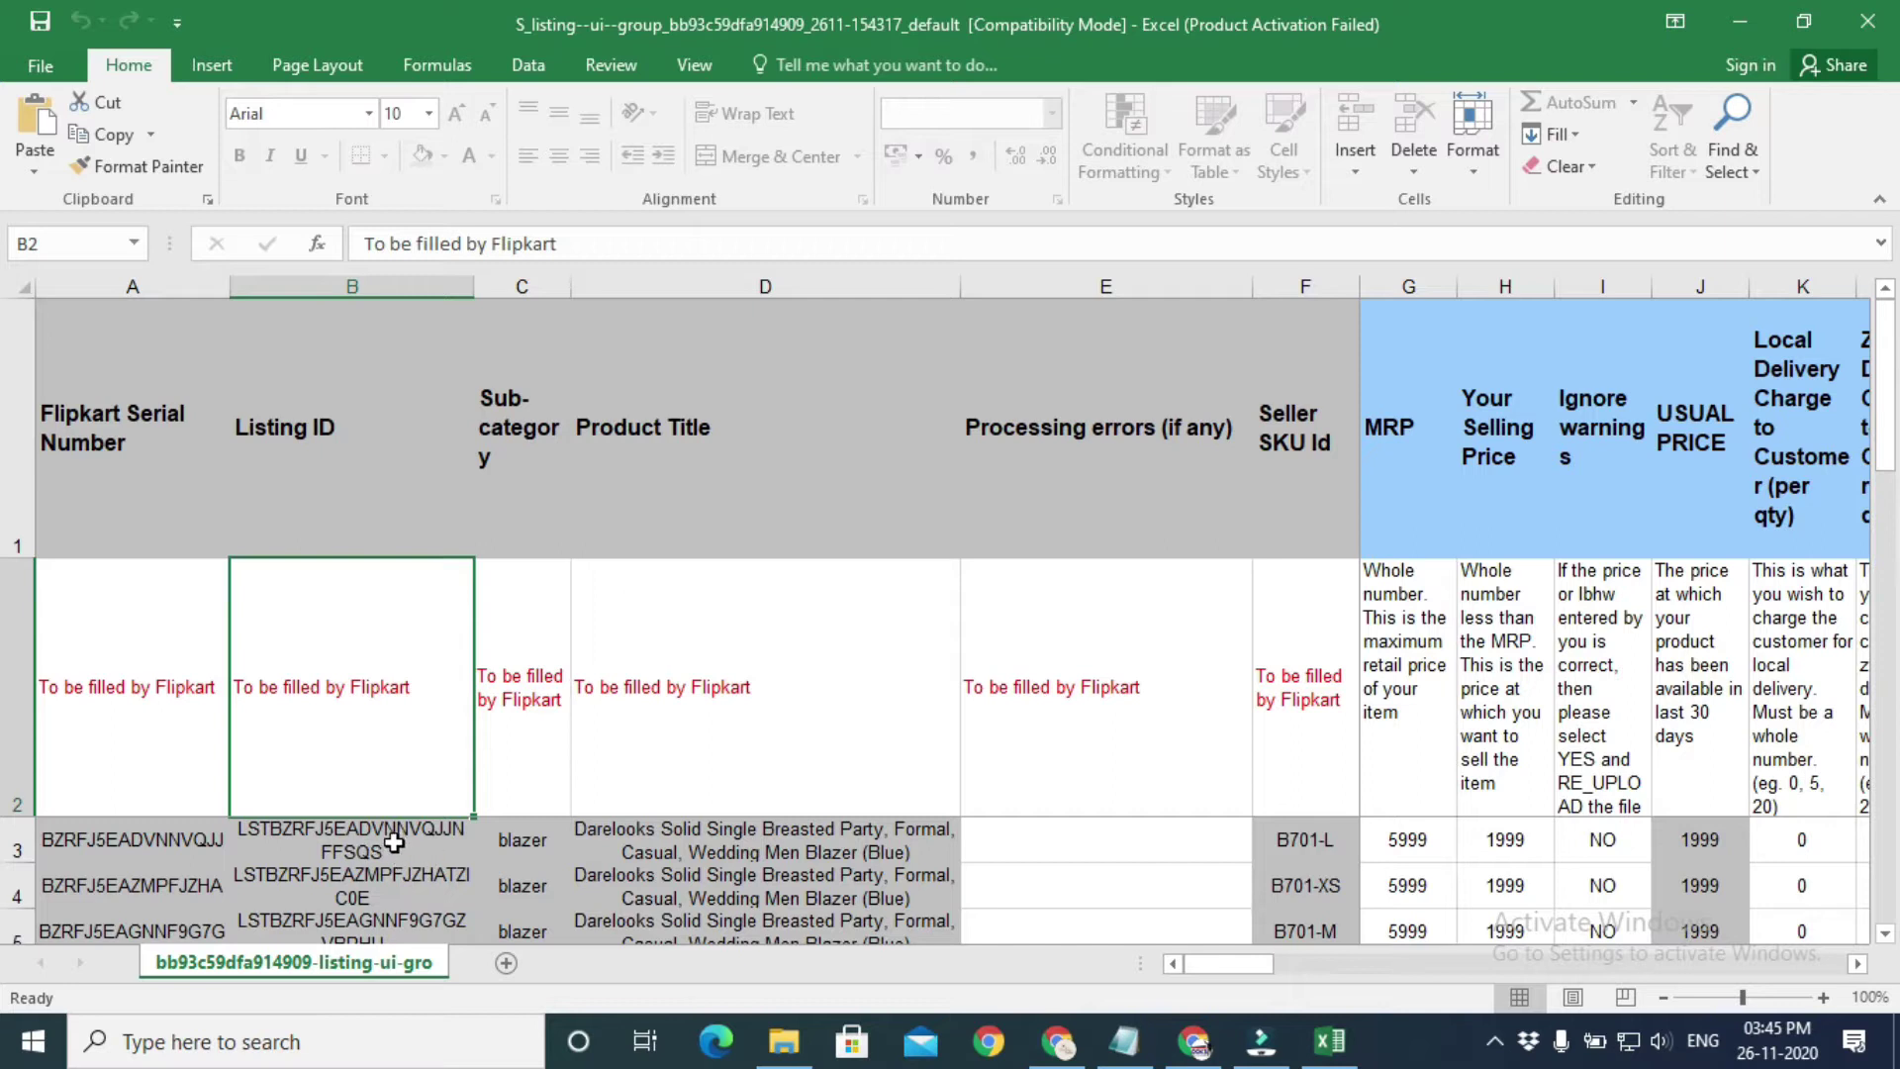
left_click(396, 843)
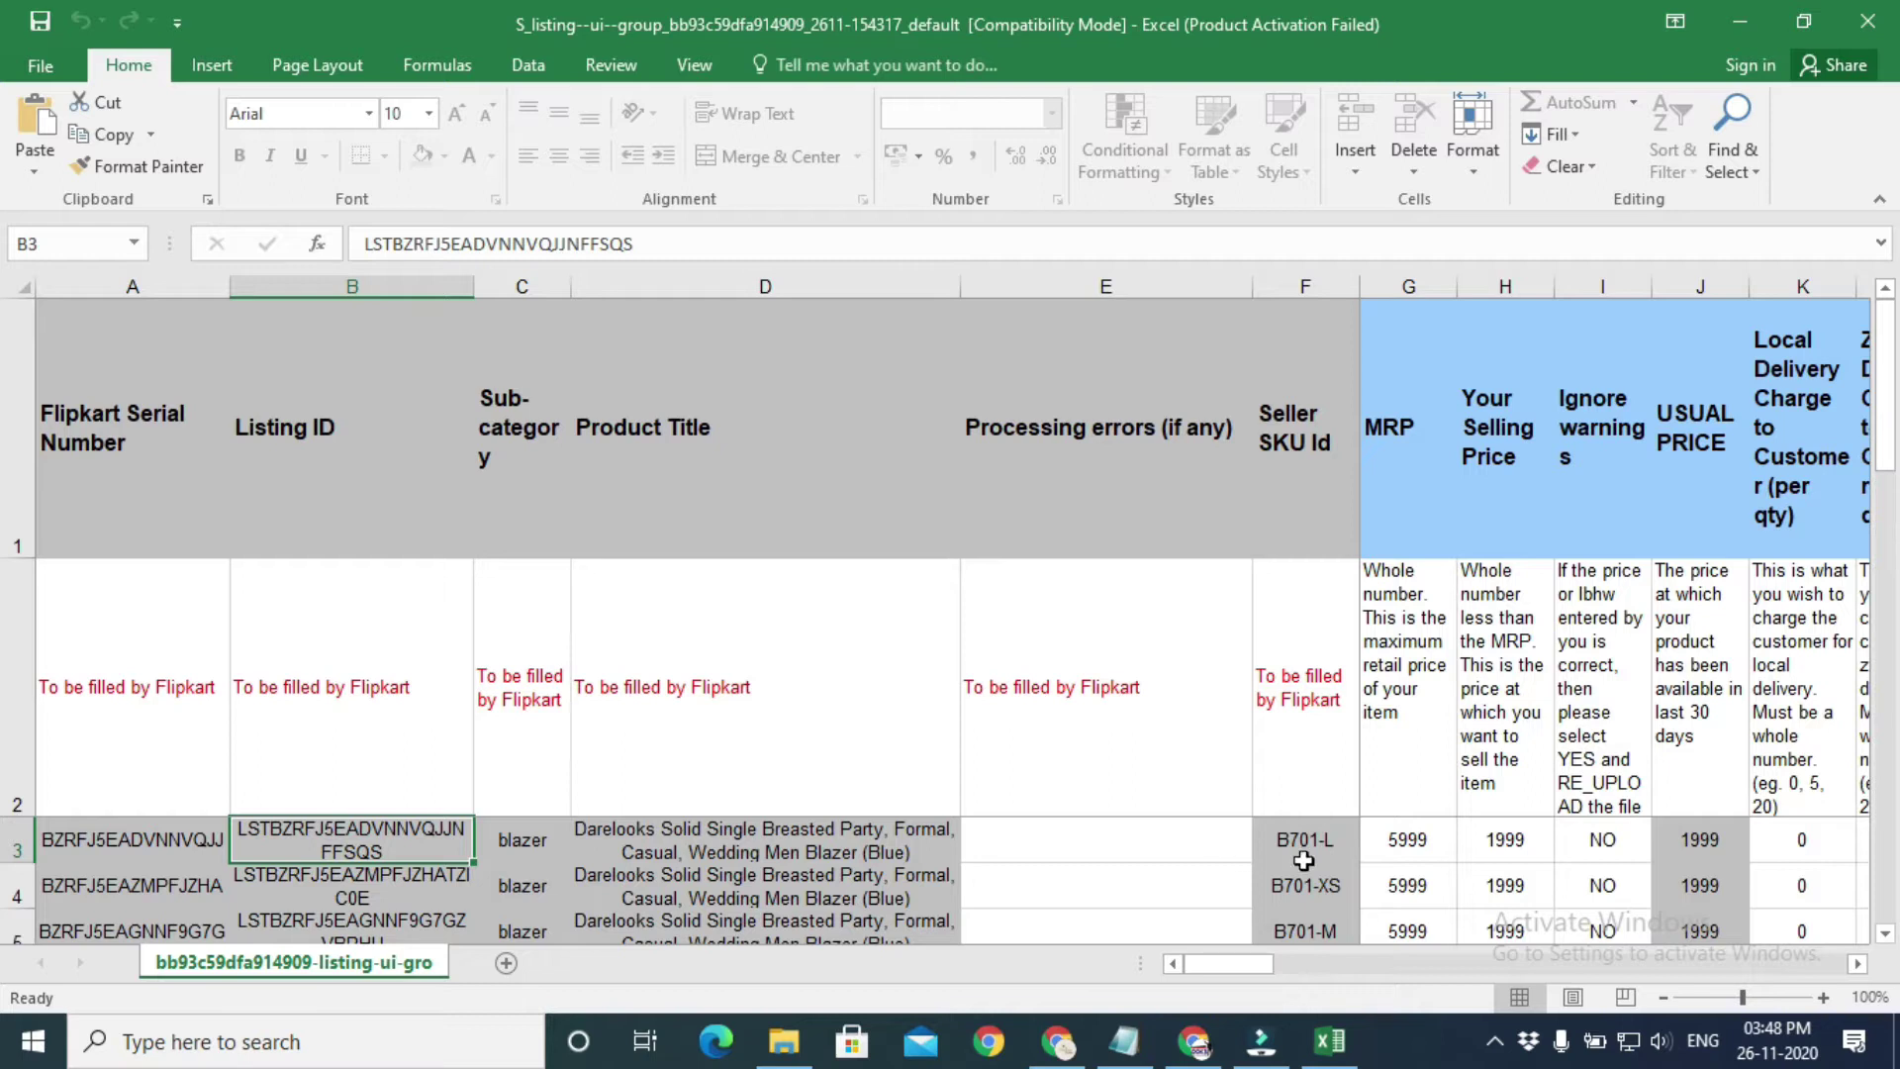
key("Down")
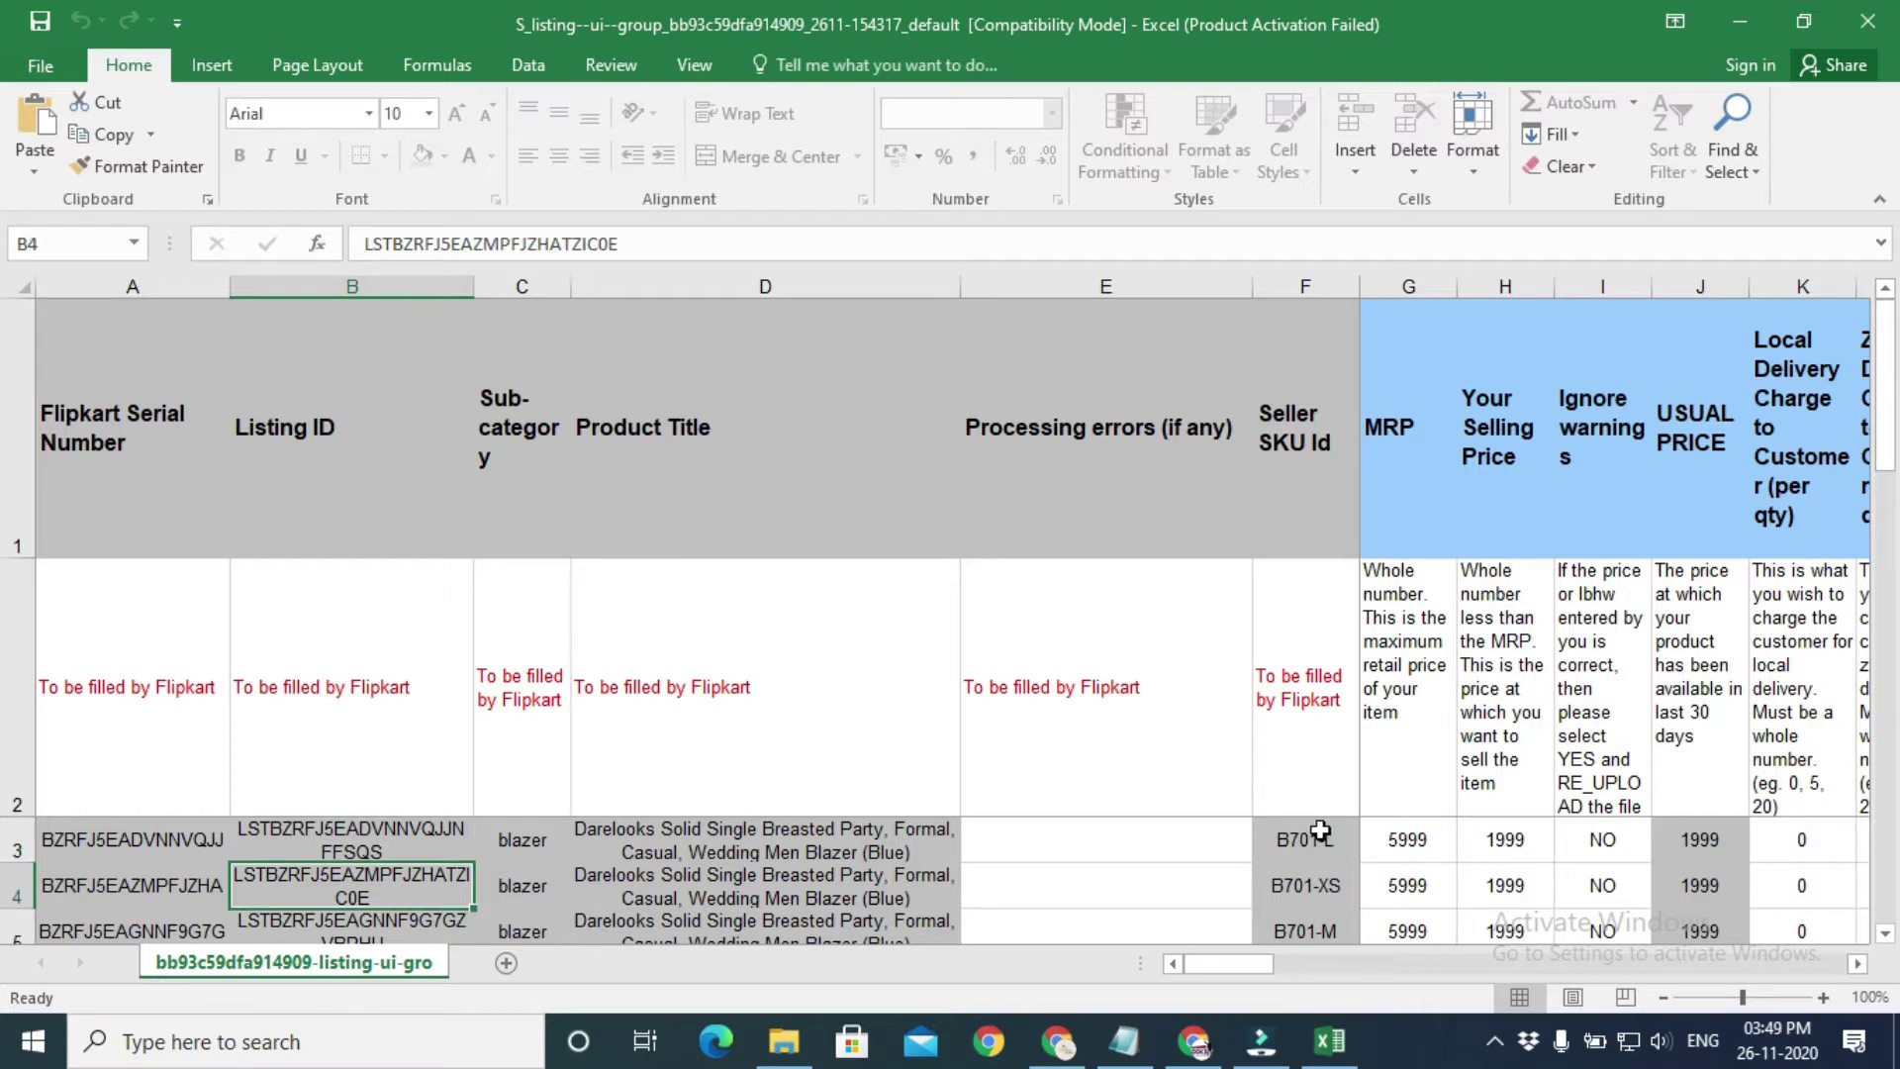
left_click(401, 836)
key("Down")
key("Down")
key("Down")
key("Down")
key("Down")
key("Down")
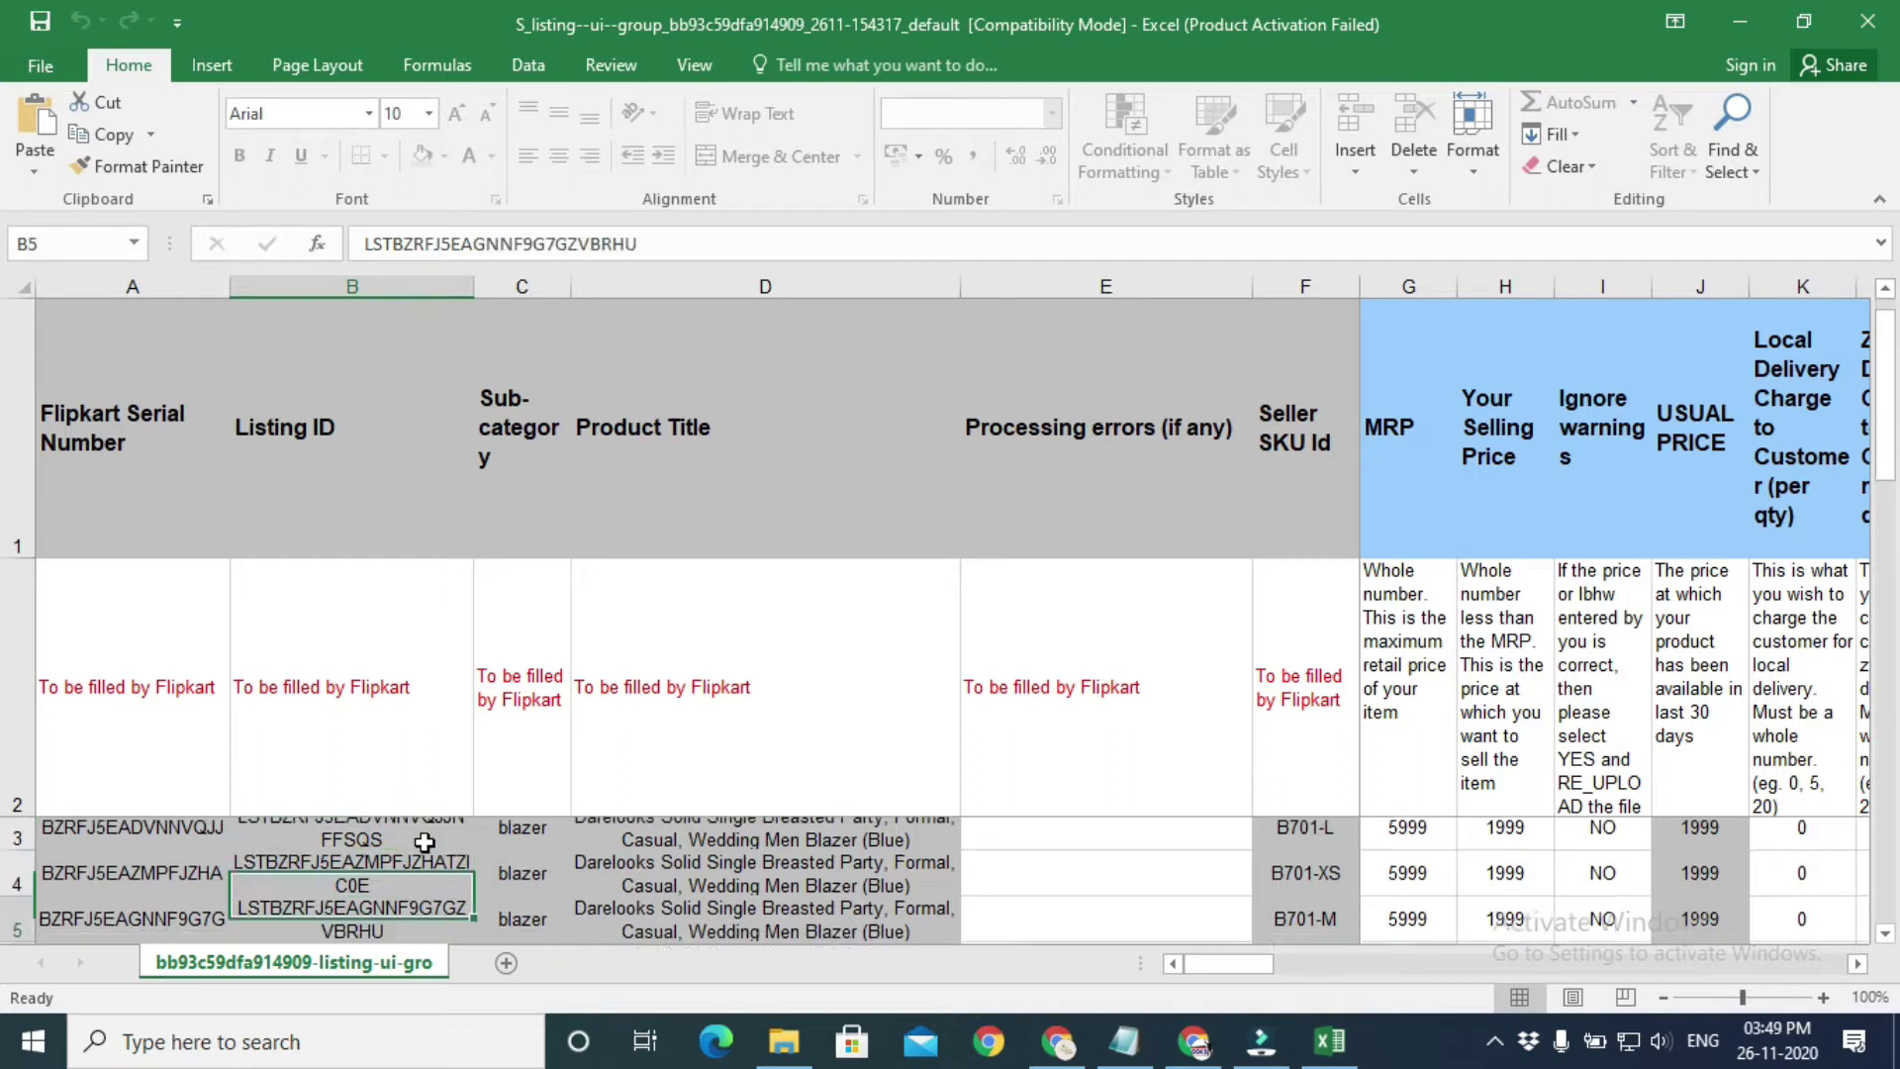
key("Down")
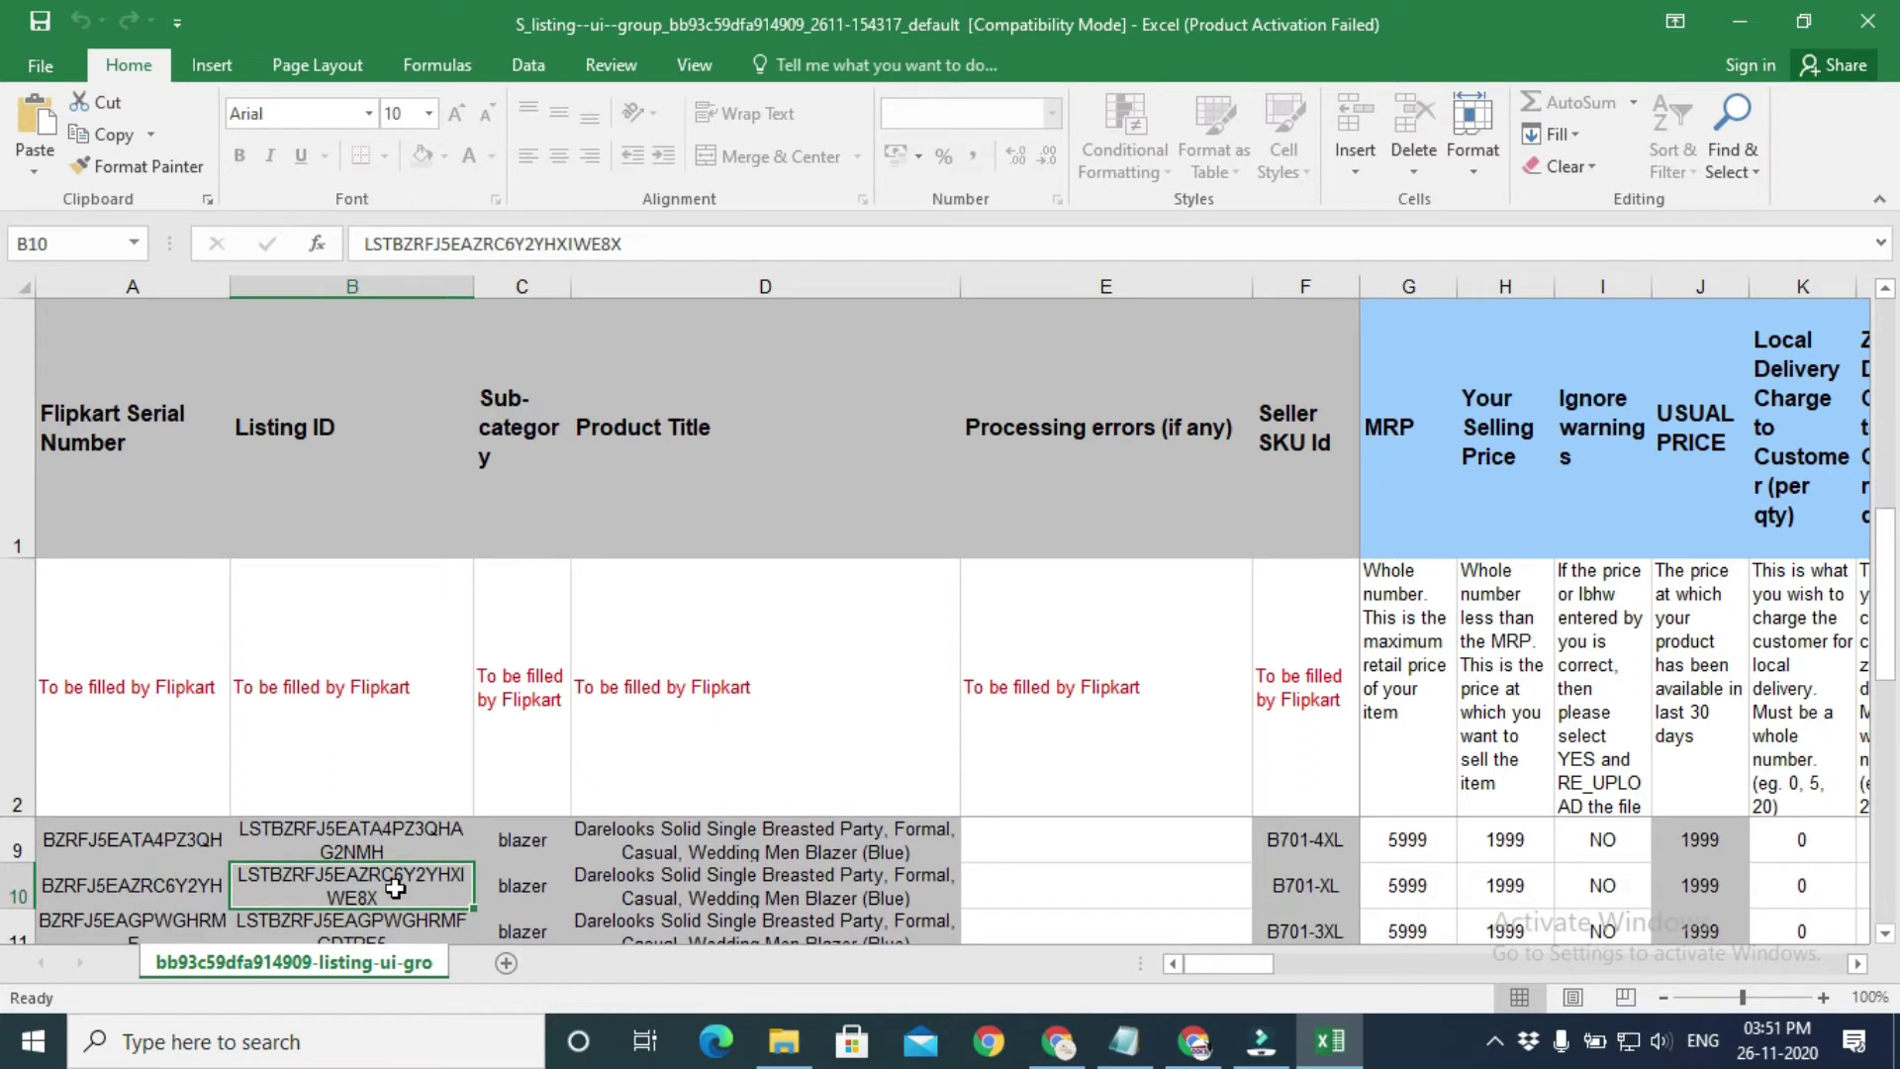
key("Up")
key("Up")
key("Up")
key("Up")
key("Up")
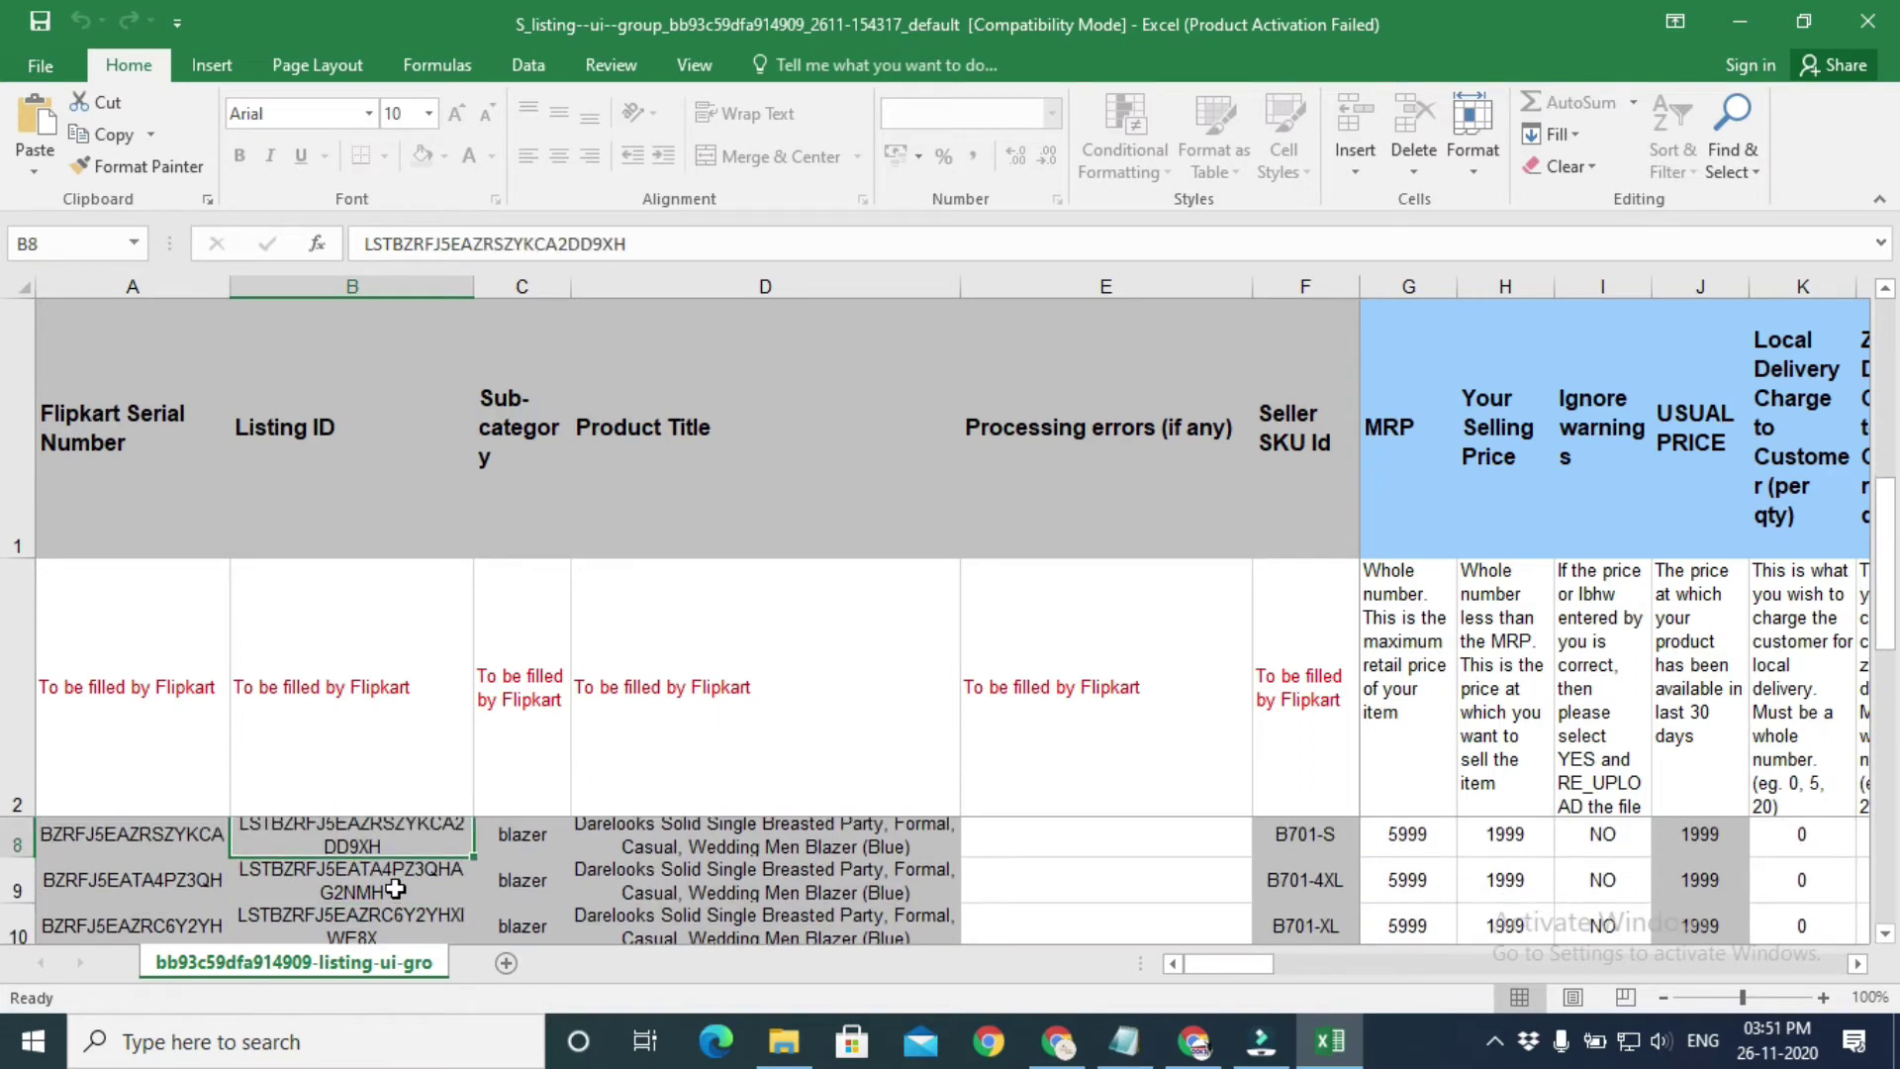
key("Up")
key("Up")
key("Up")
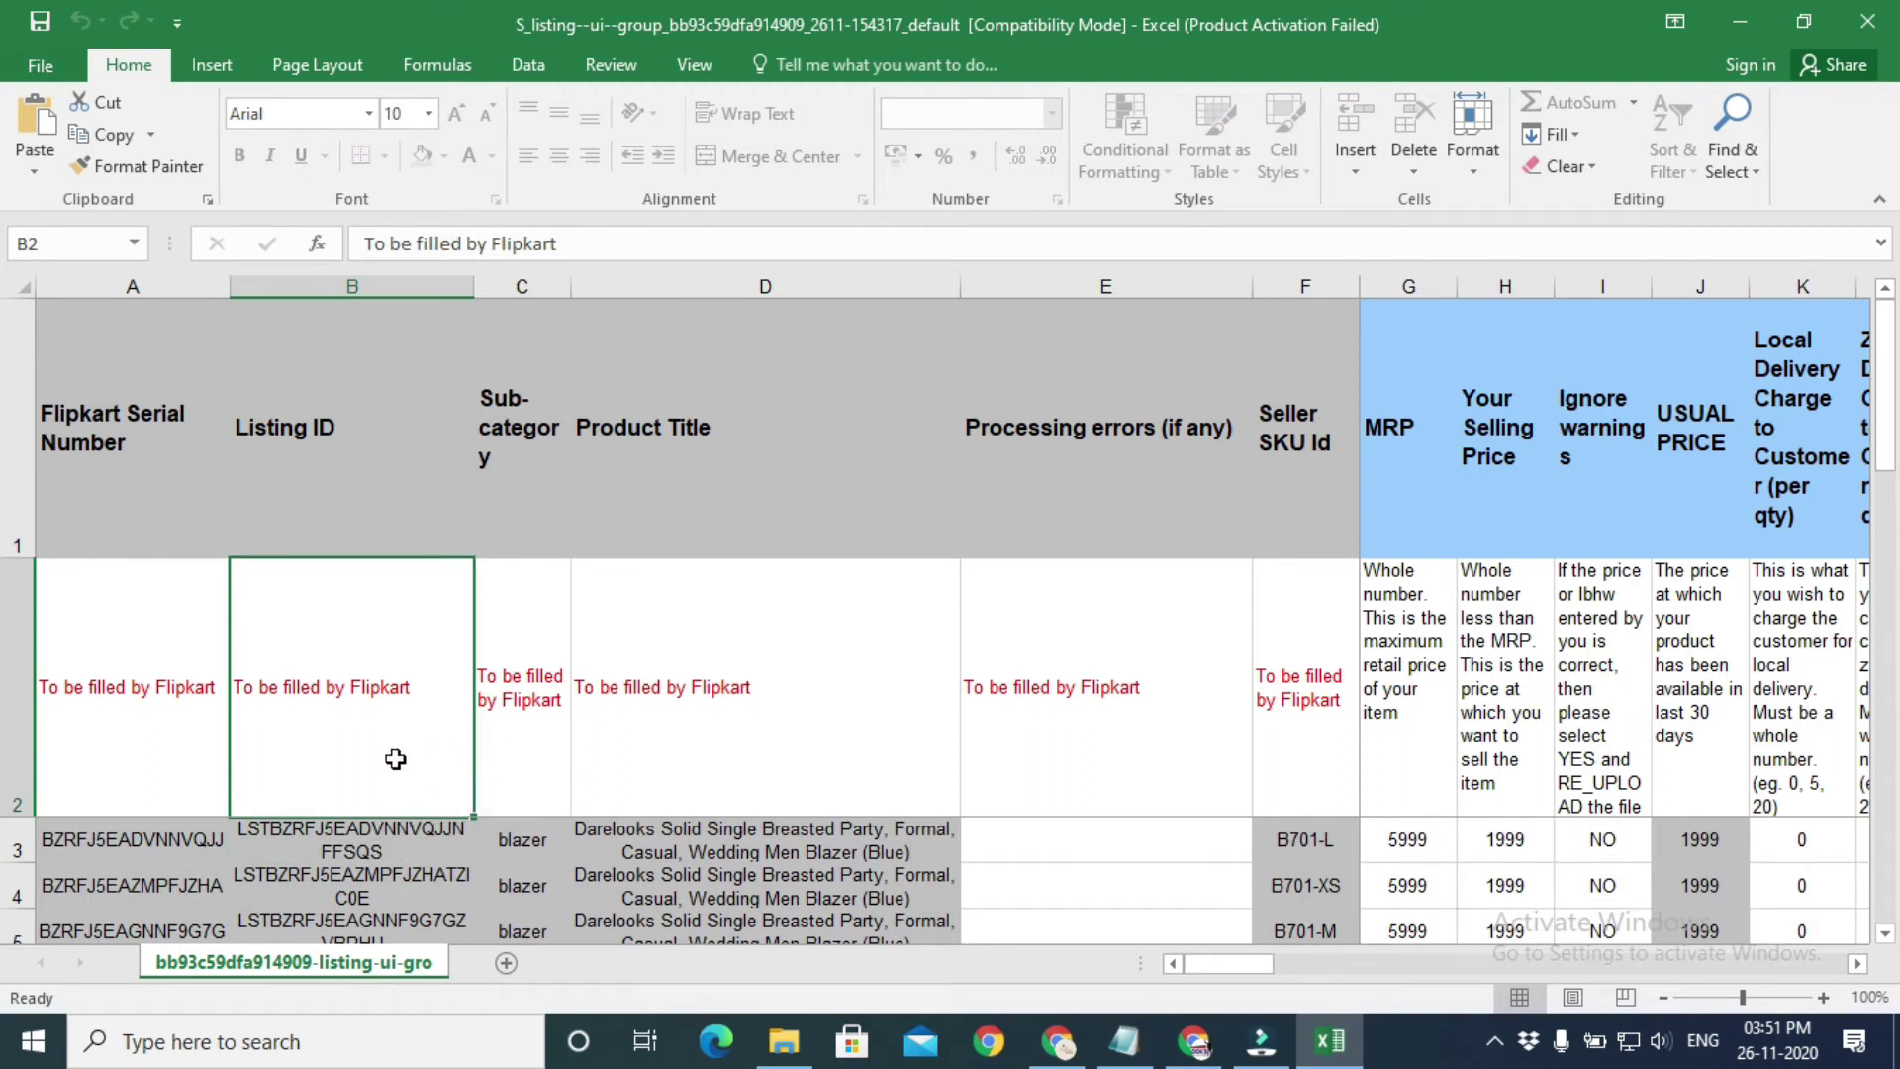
- Switch to the Flipkart Seller Dashboard and look through the B701 size variants in the active listings
mouse_move(1059, 1018)
left_click(1078, 915)
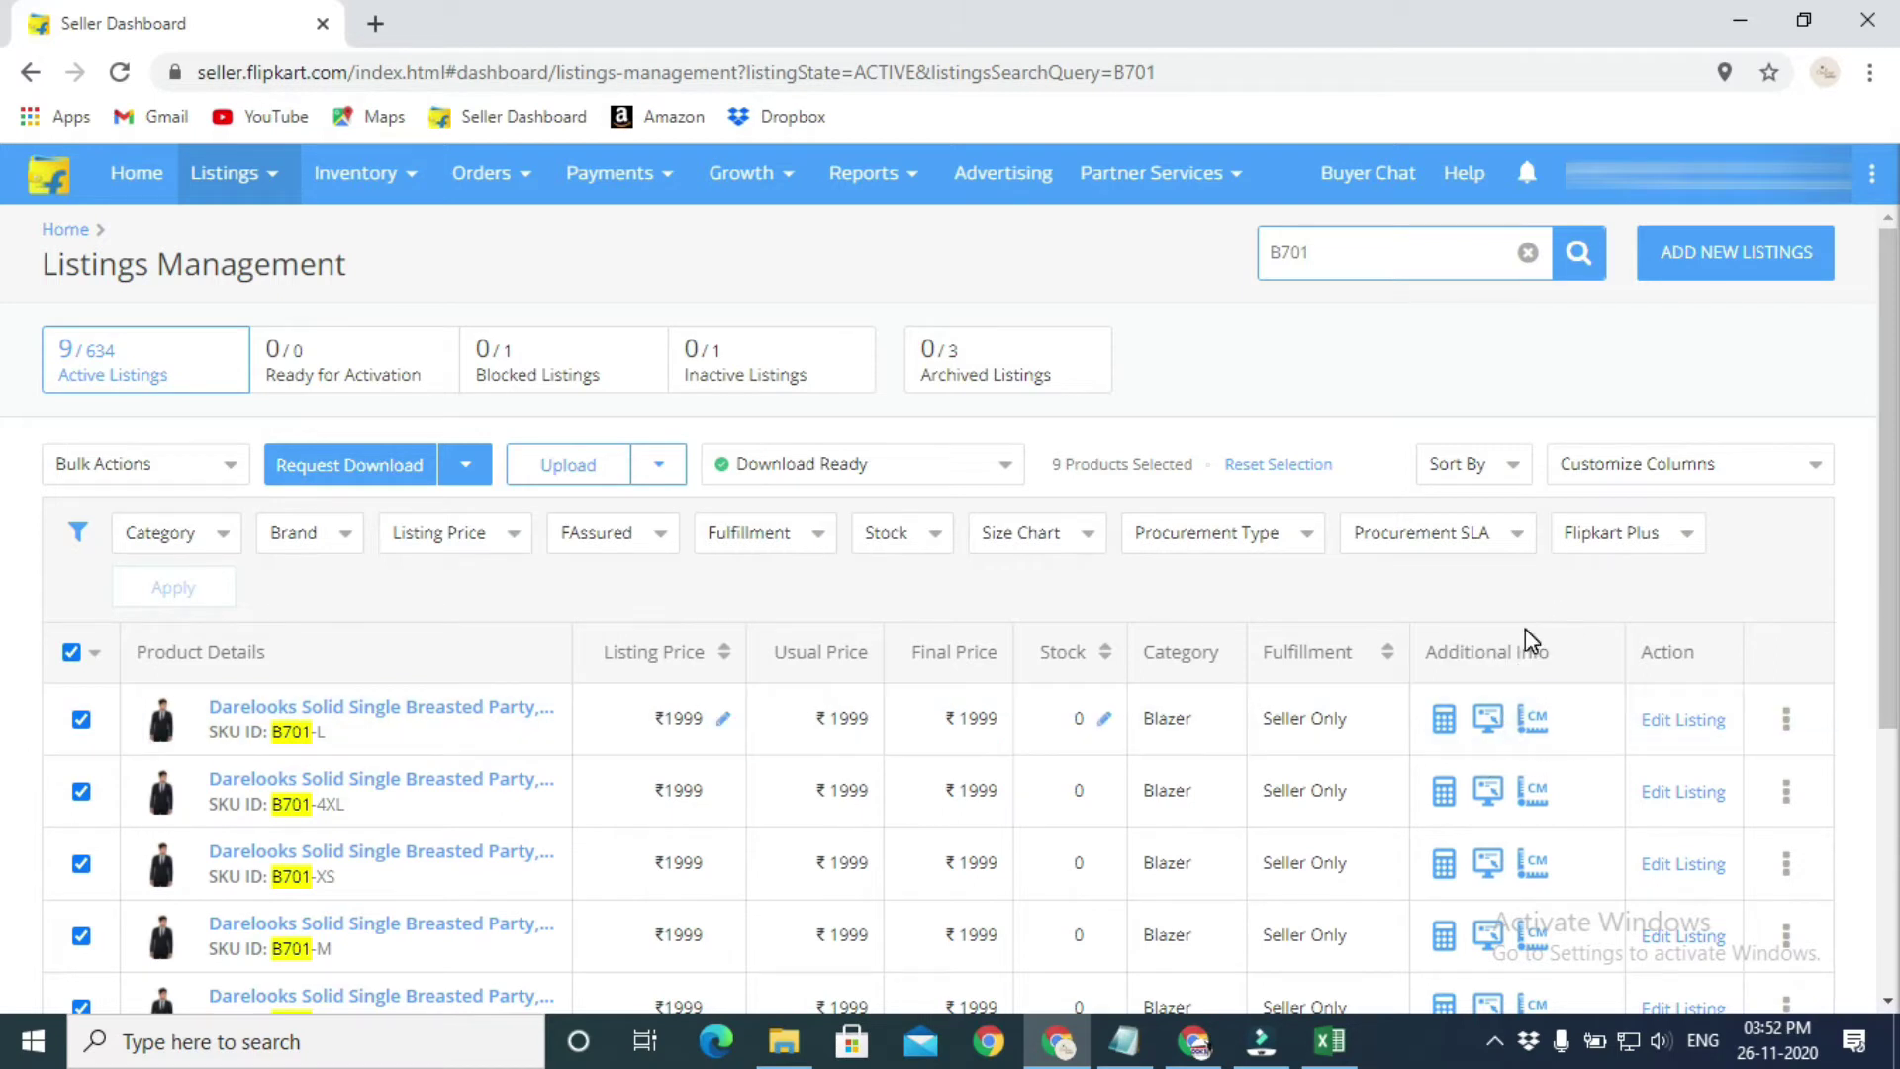
scroll(445, 861, "down", 4)
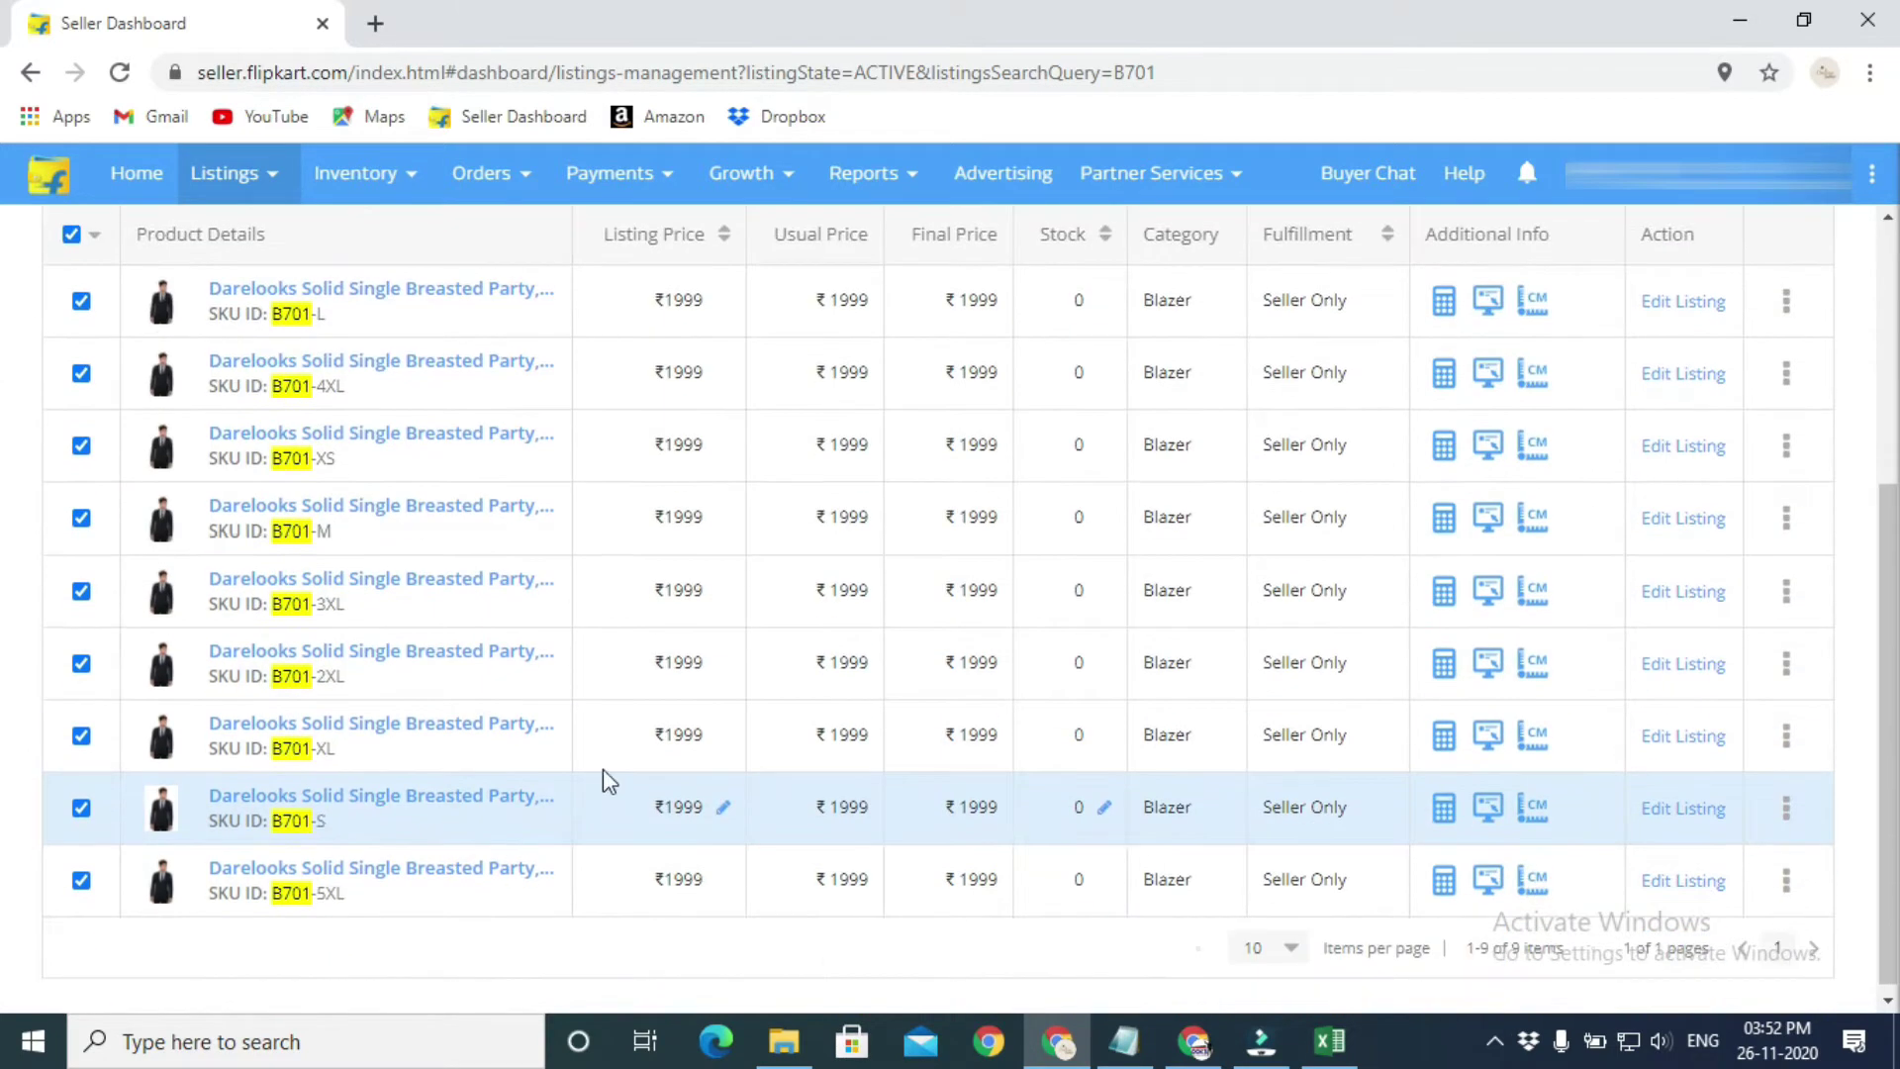
scroll(630, 816, "up", 4)
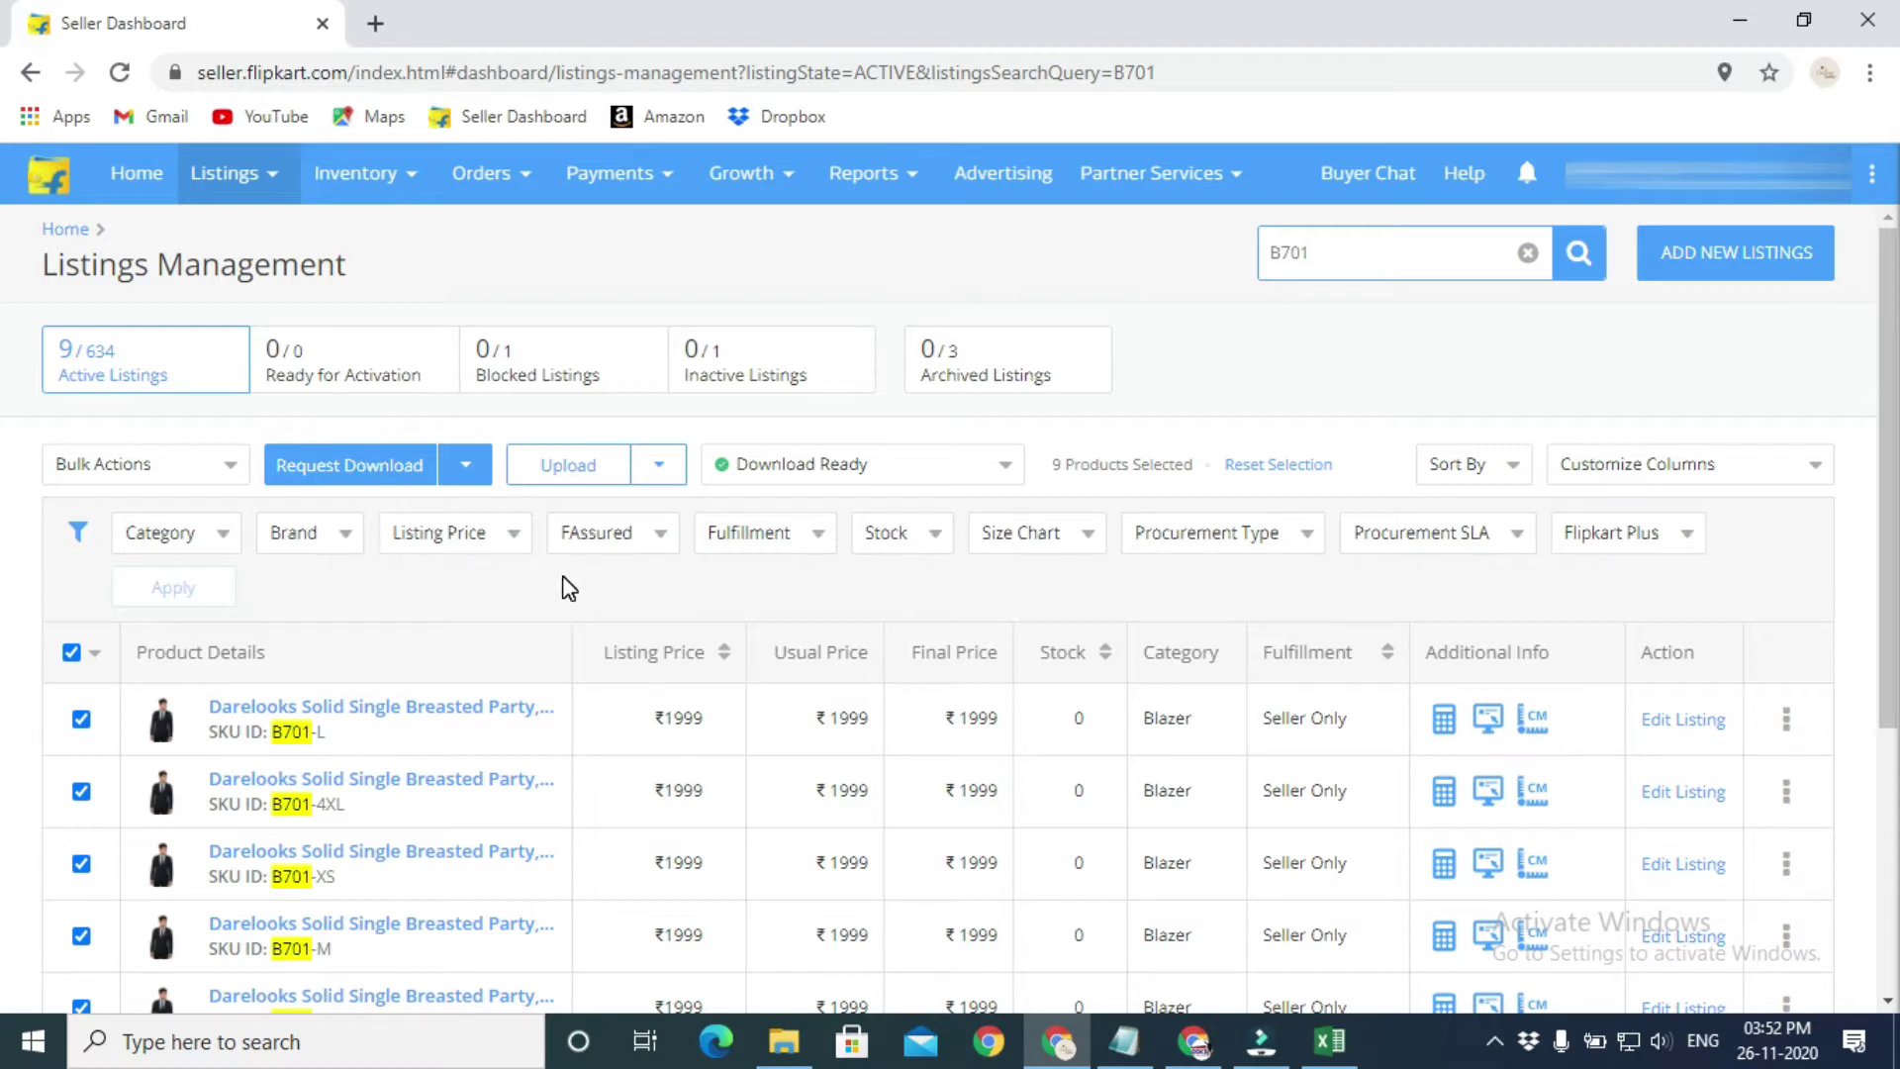
scroll(569, 588, "down", 3)
scroll(637, 508, "up", 3)
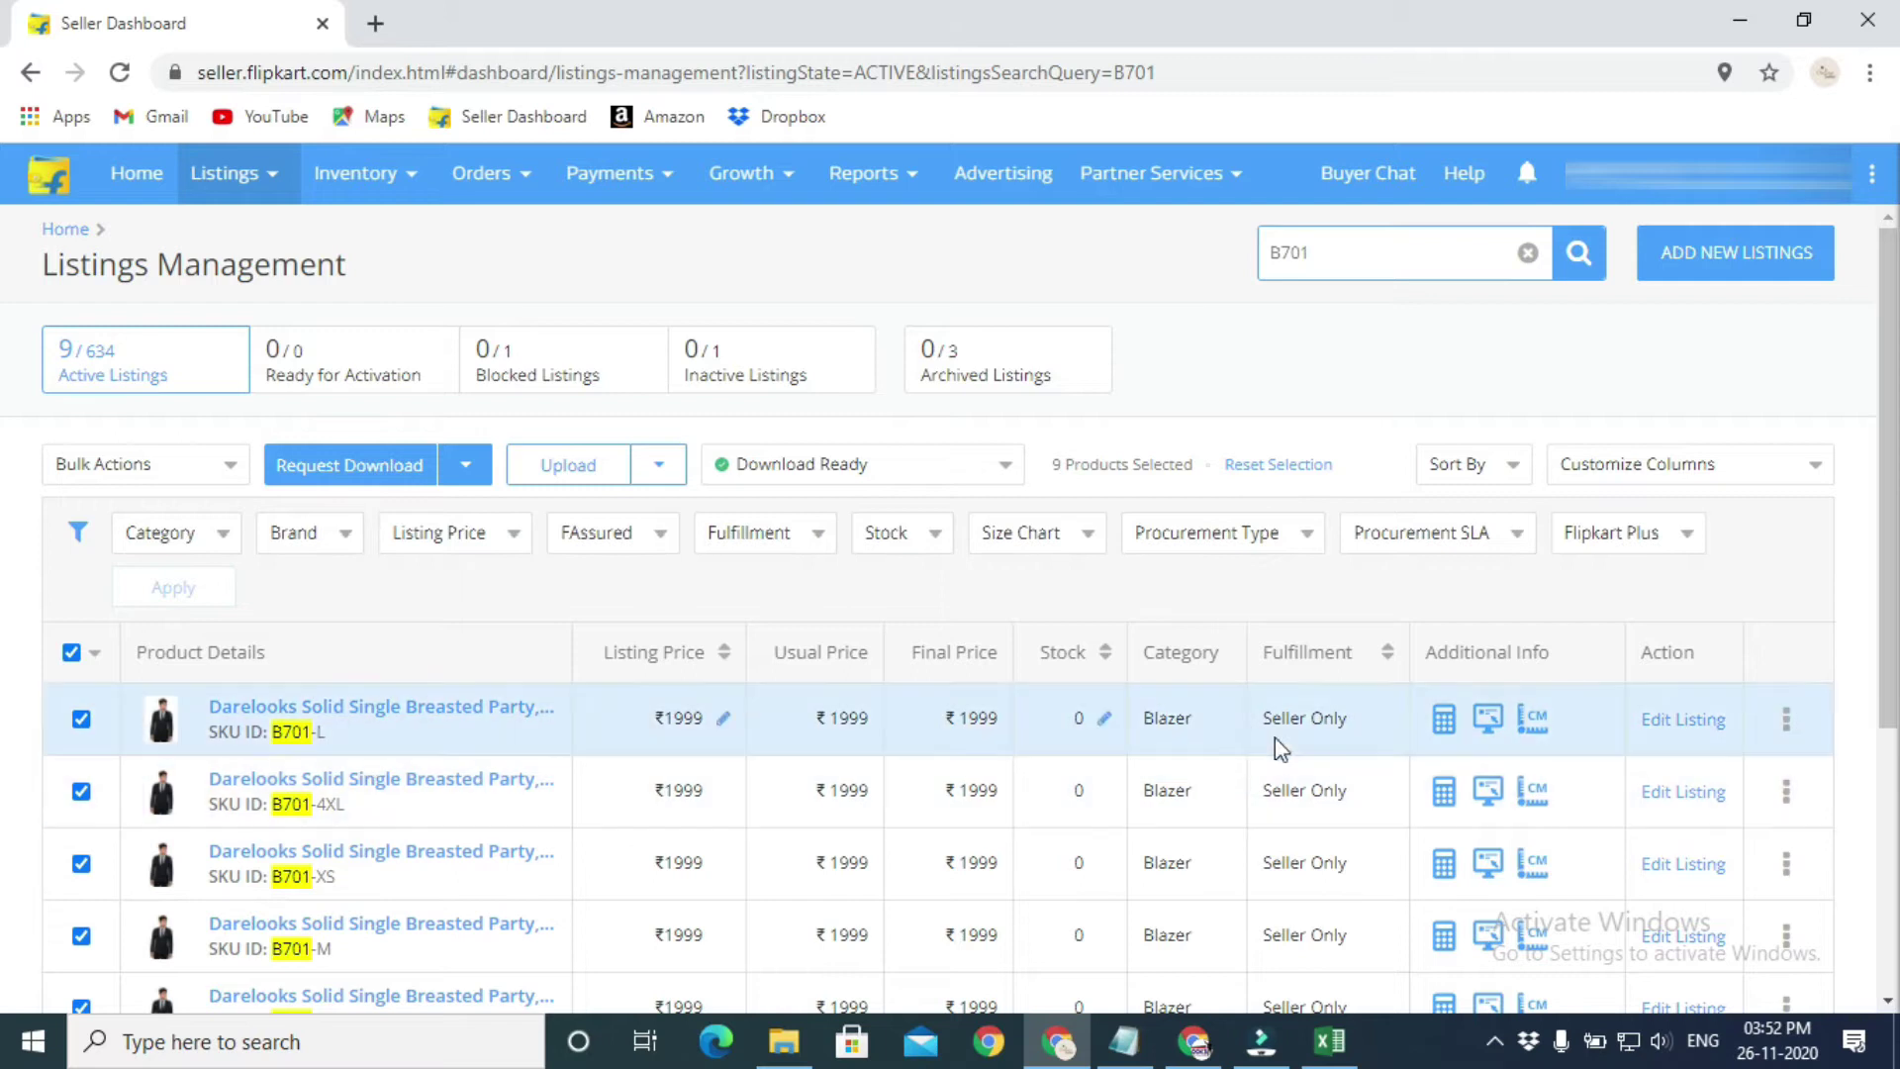
- Switch to the Google Sheets browser window and create a blank spreadsheet
mouse_move(1210, 1039)
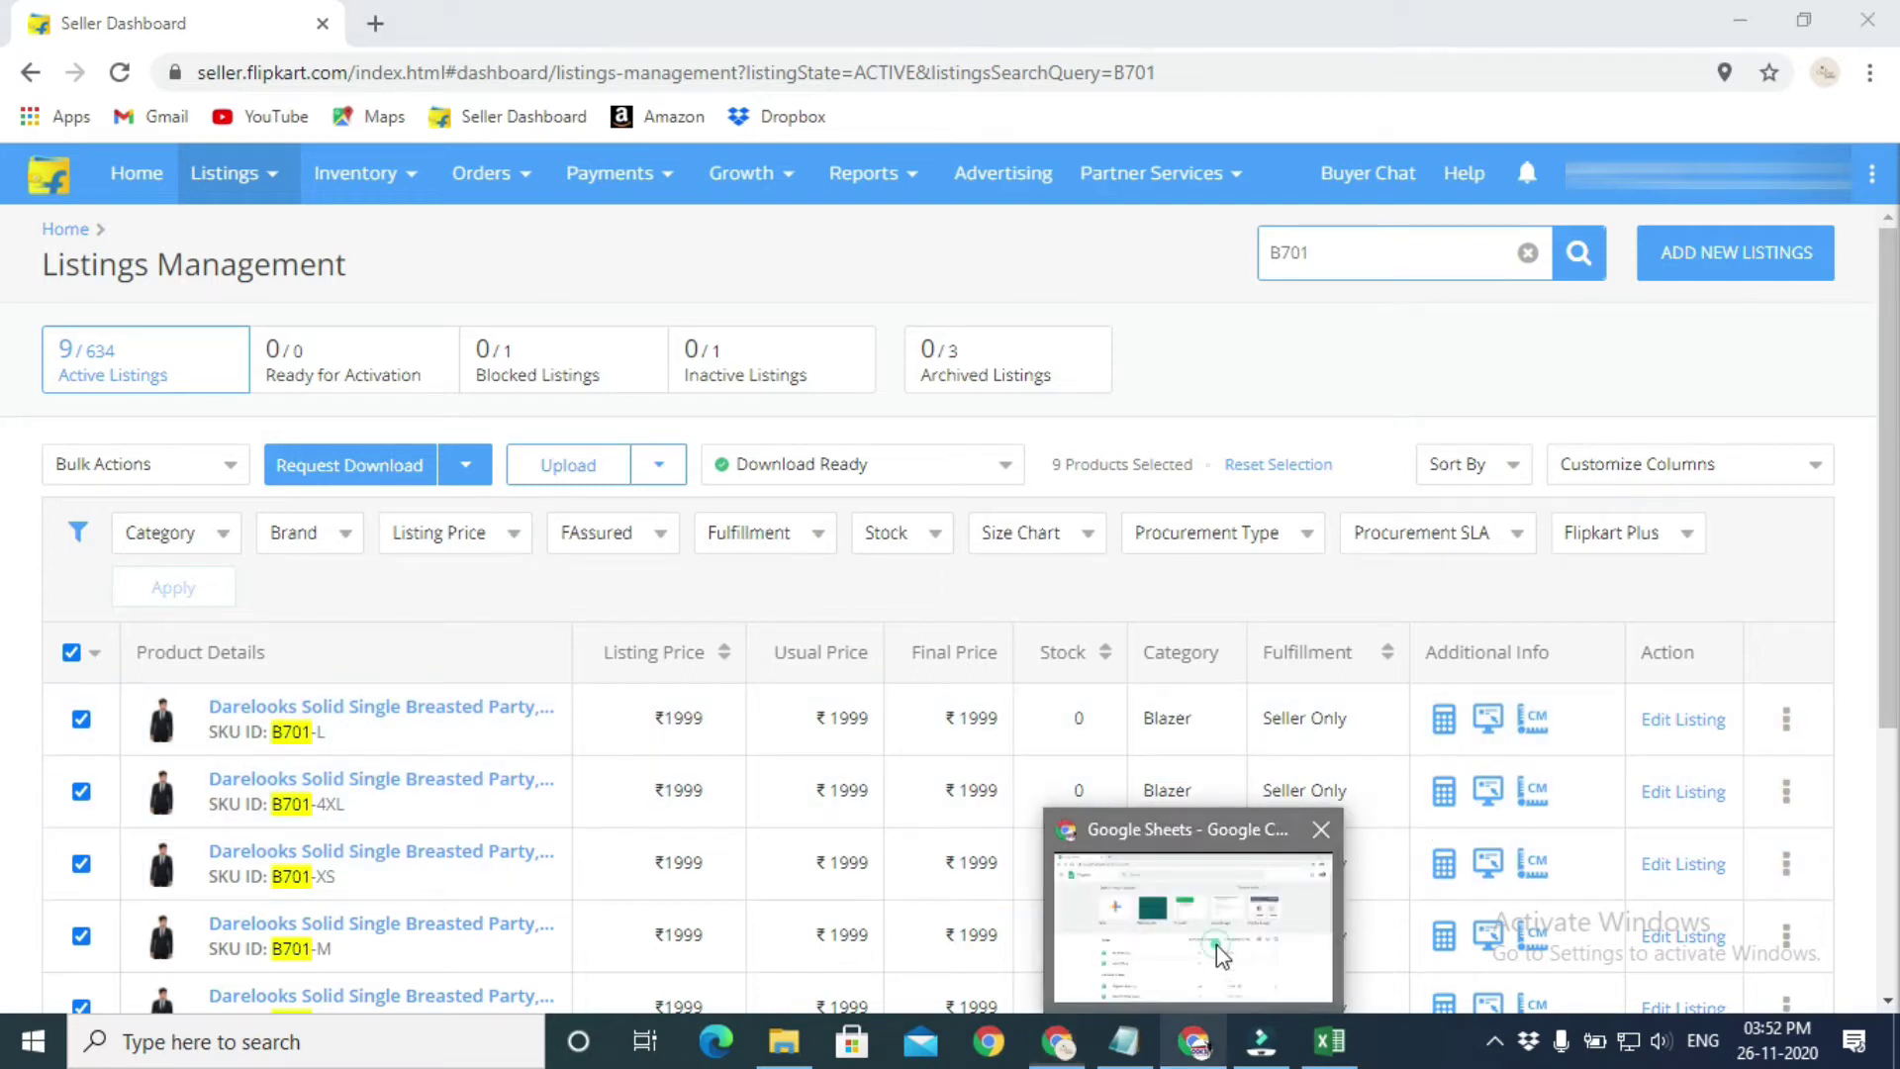
left_click(1198, 930)
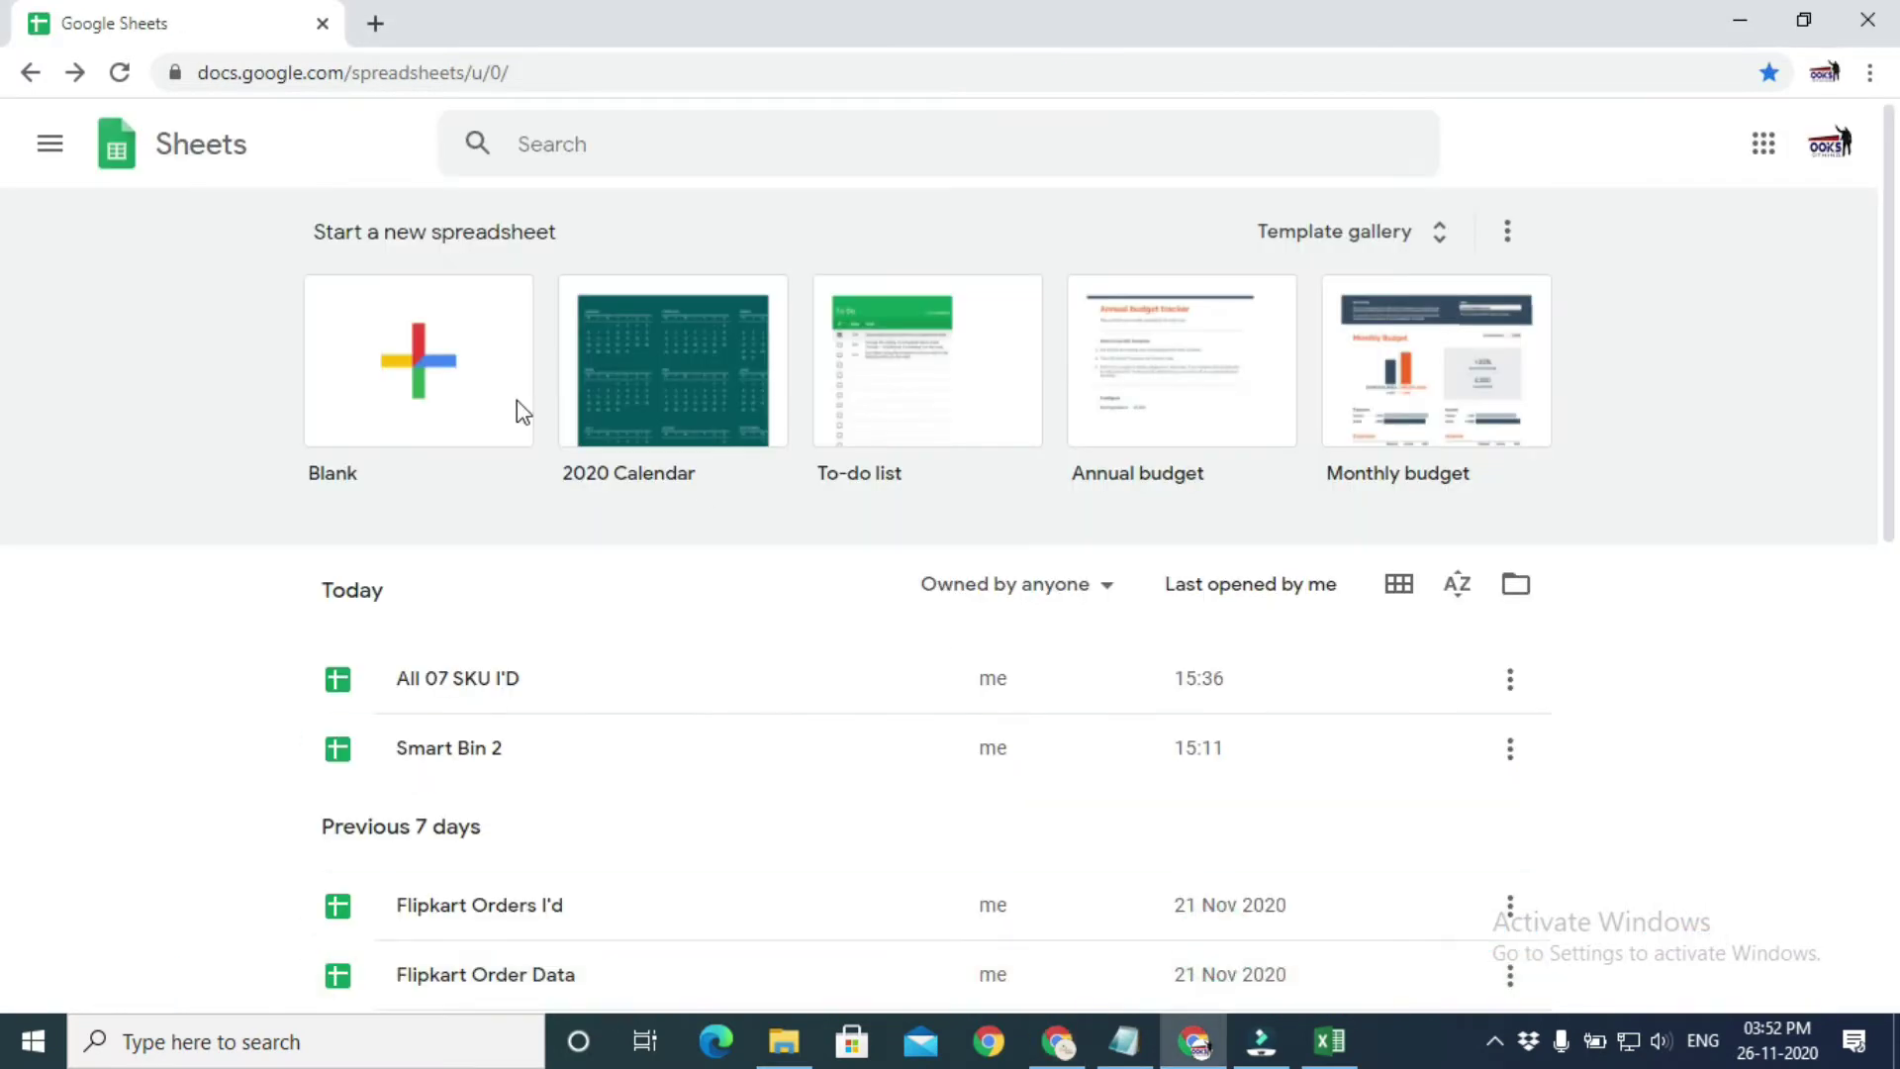
left_click(445, 382)
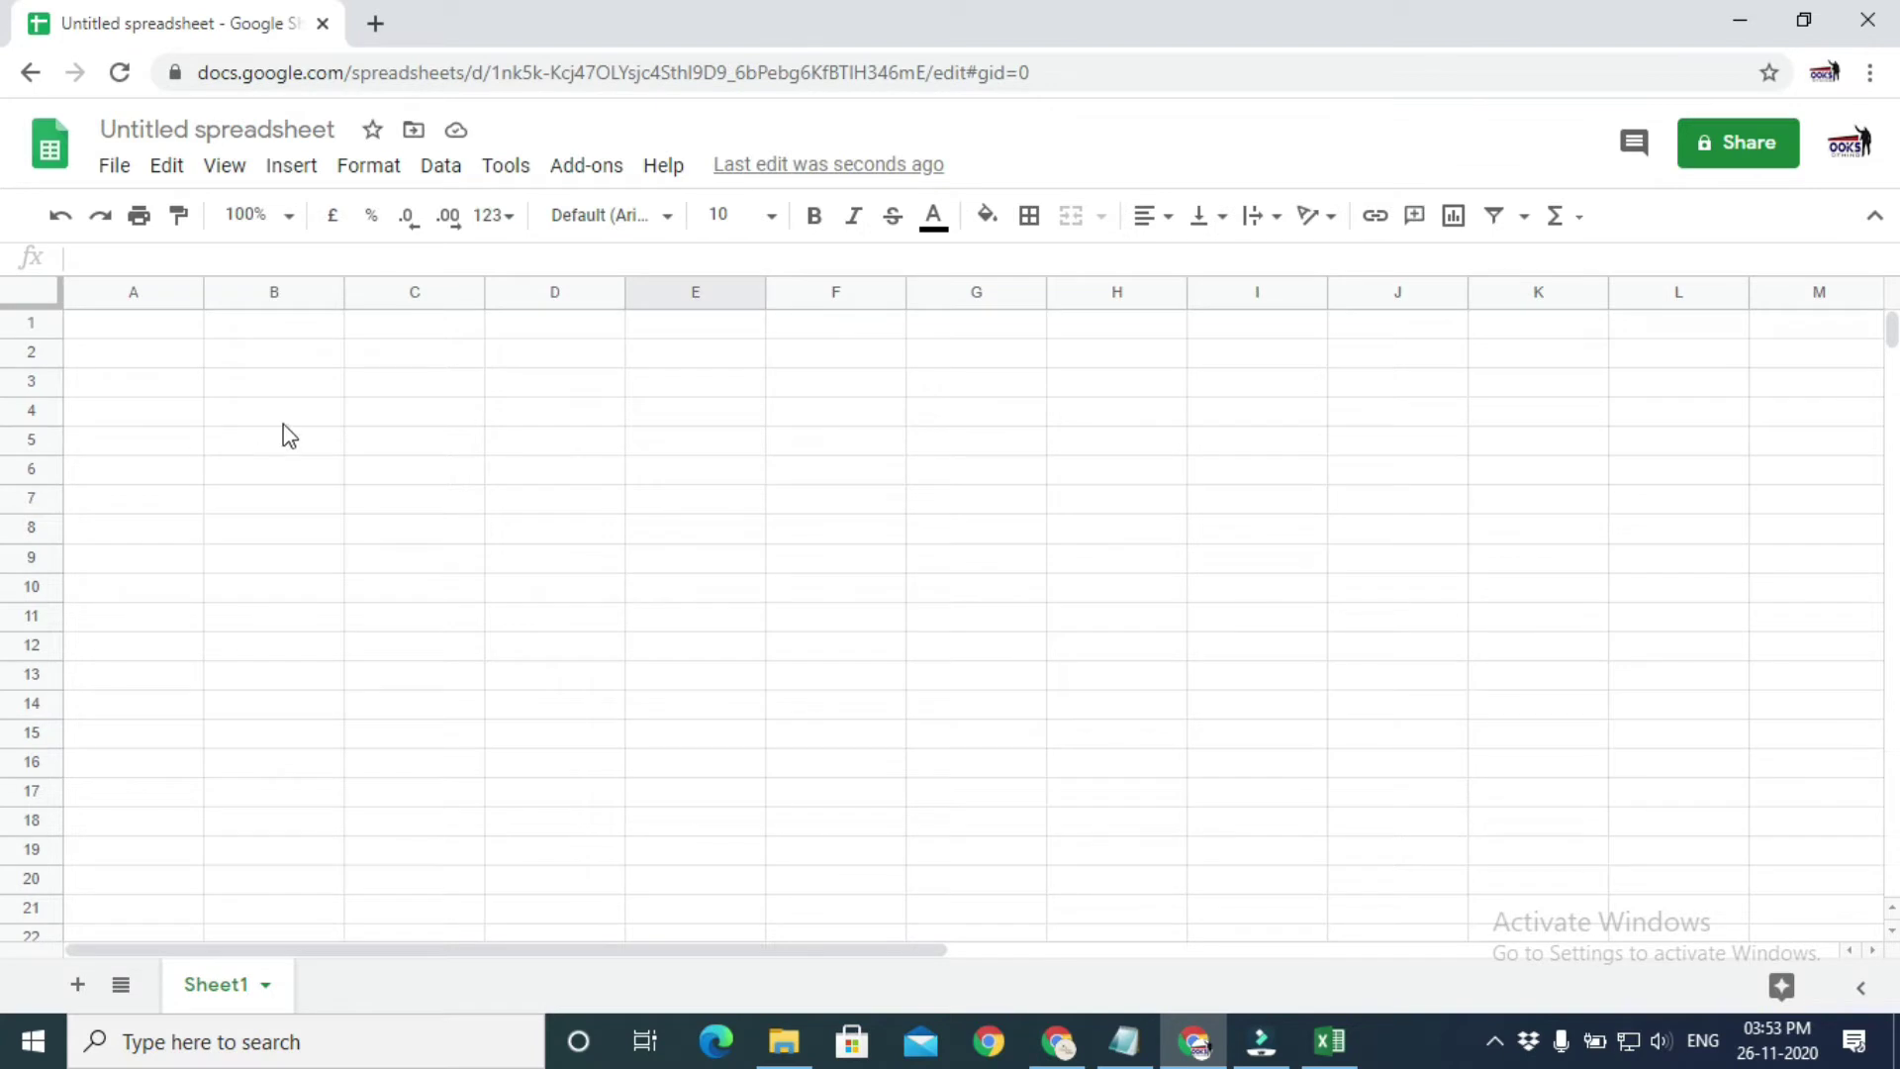
- Widen columns A and B and fill cells A1 and B1 with dark red
left_click(139, 323)
left_click_drag(202, 294, 336, 297)
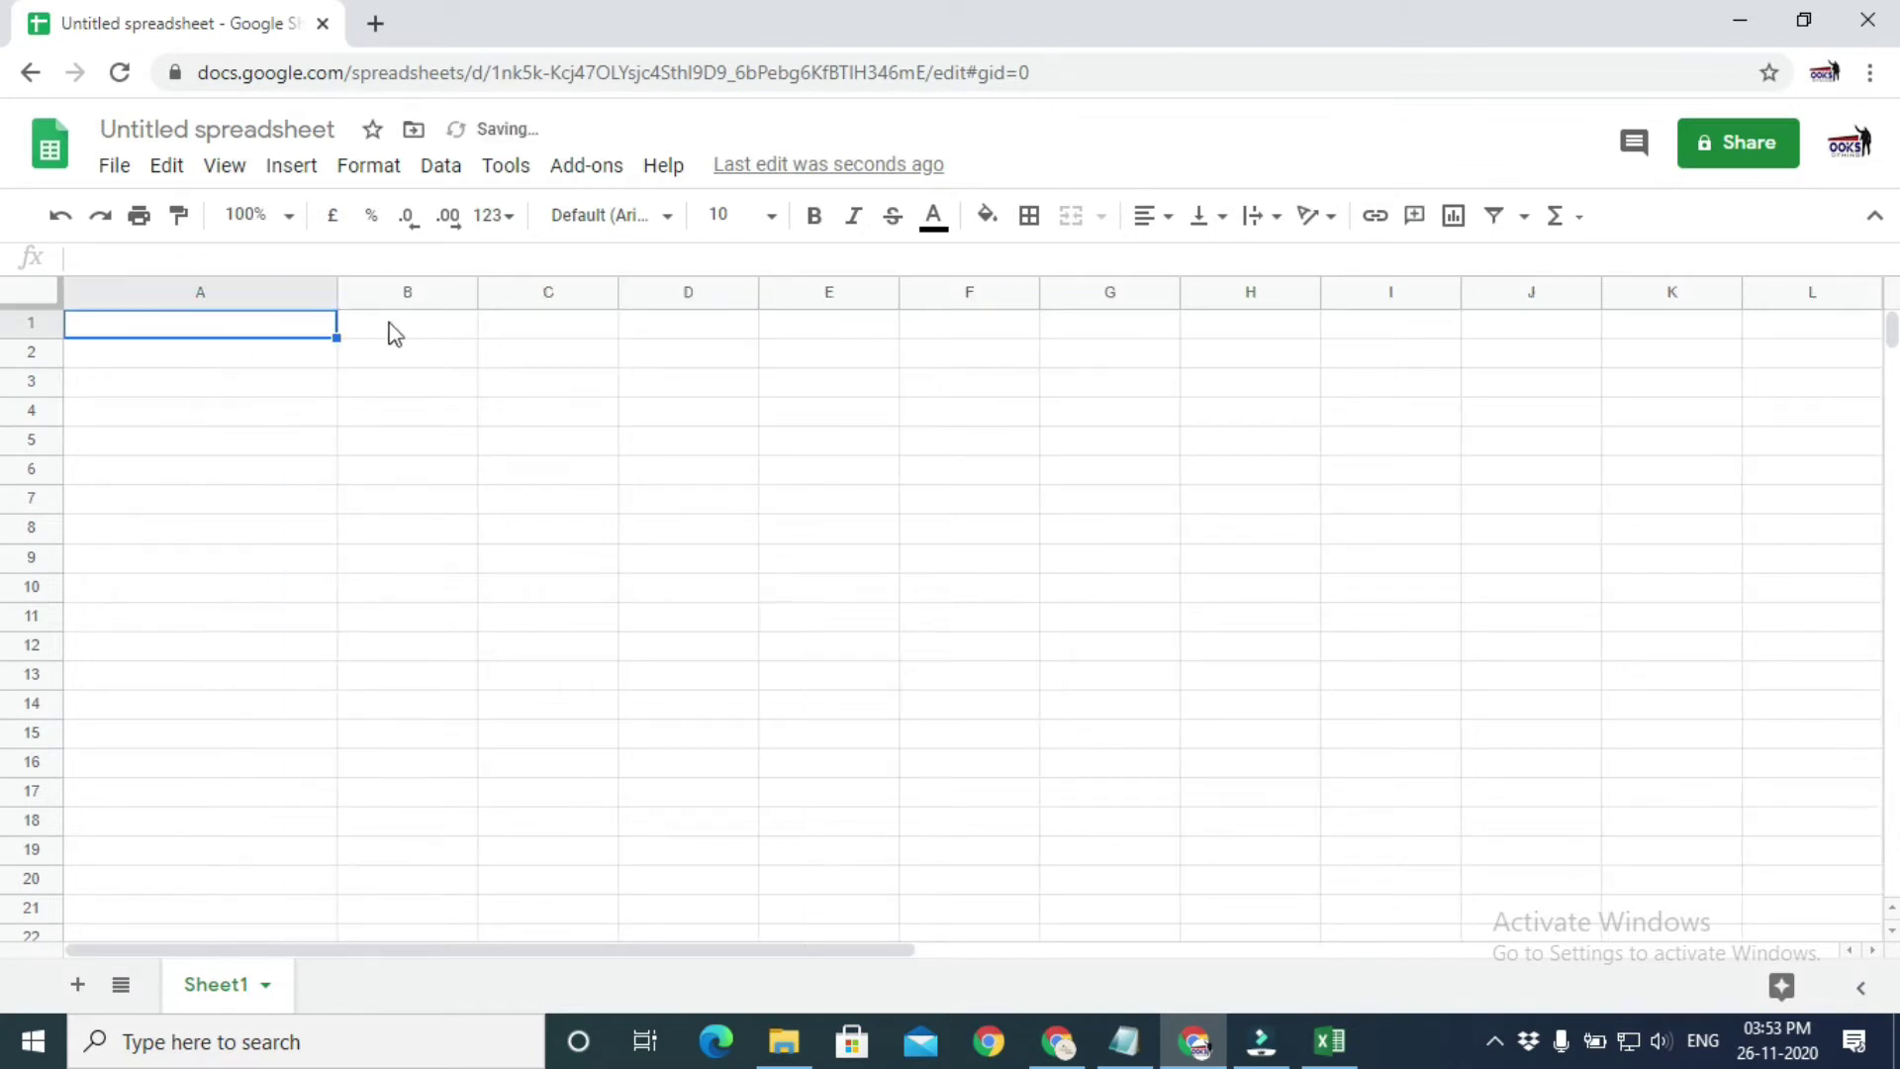
left_click(990, 220)
left_click(998, 349)
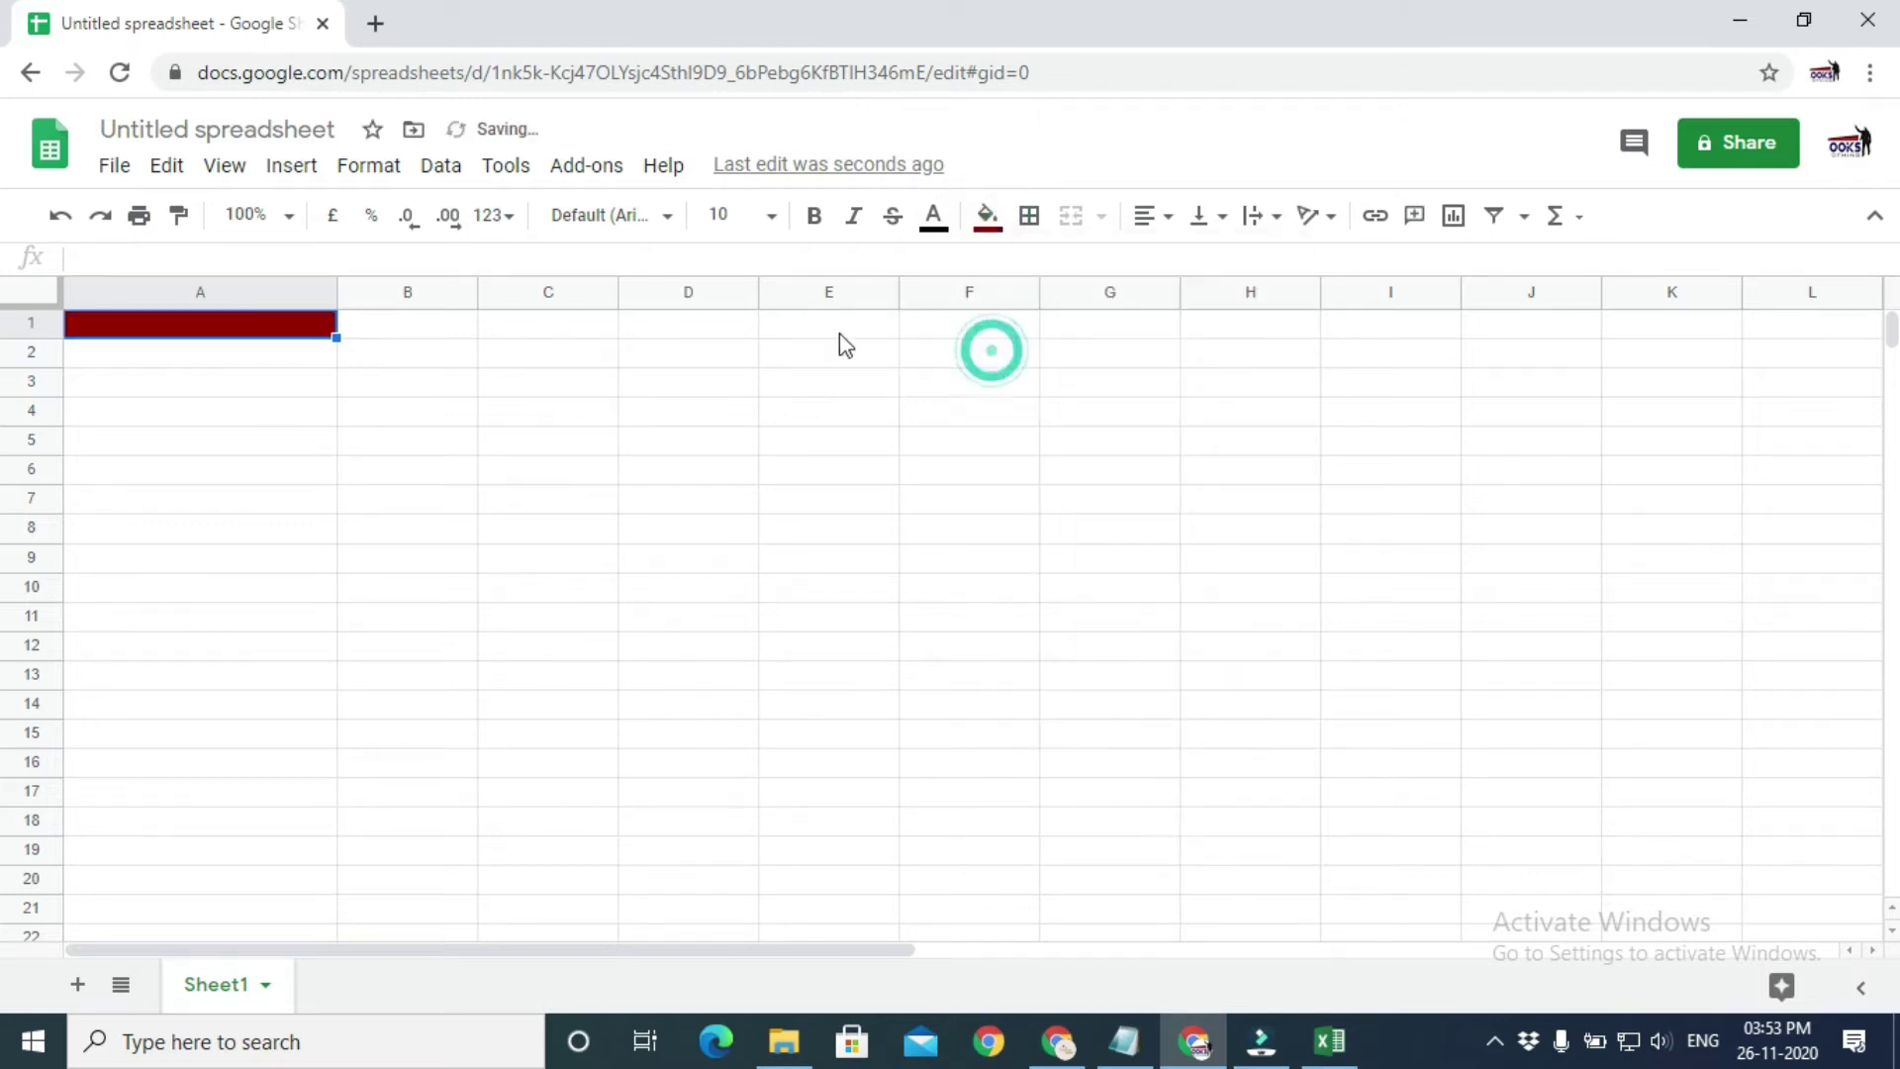
left_click(433, 327)
left_click_drag(479, 293, 534, 293)
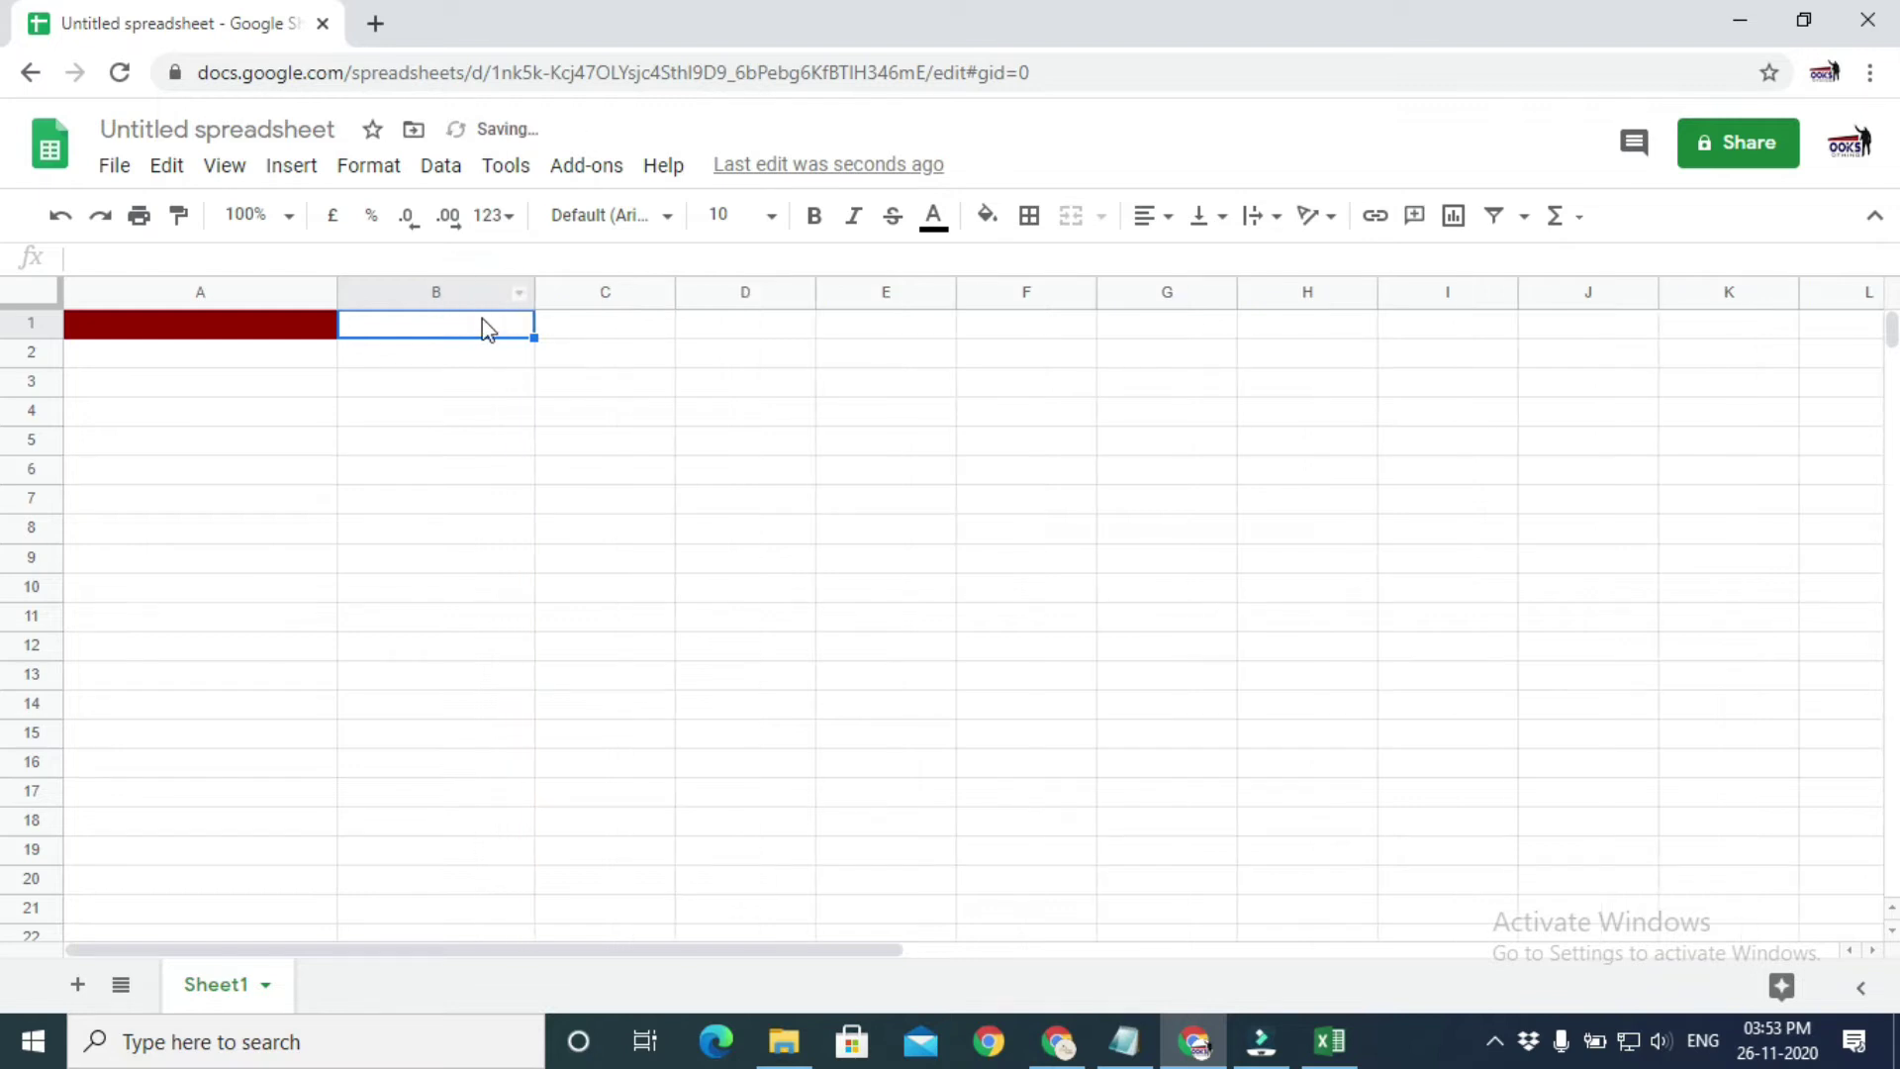
left_click(986, 216)
left_click(995, 348)
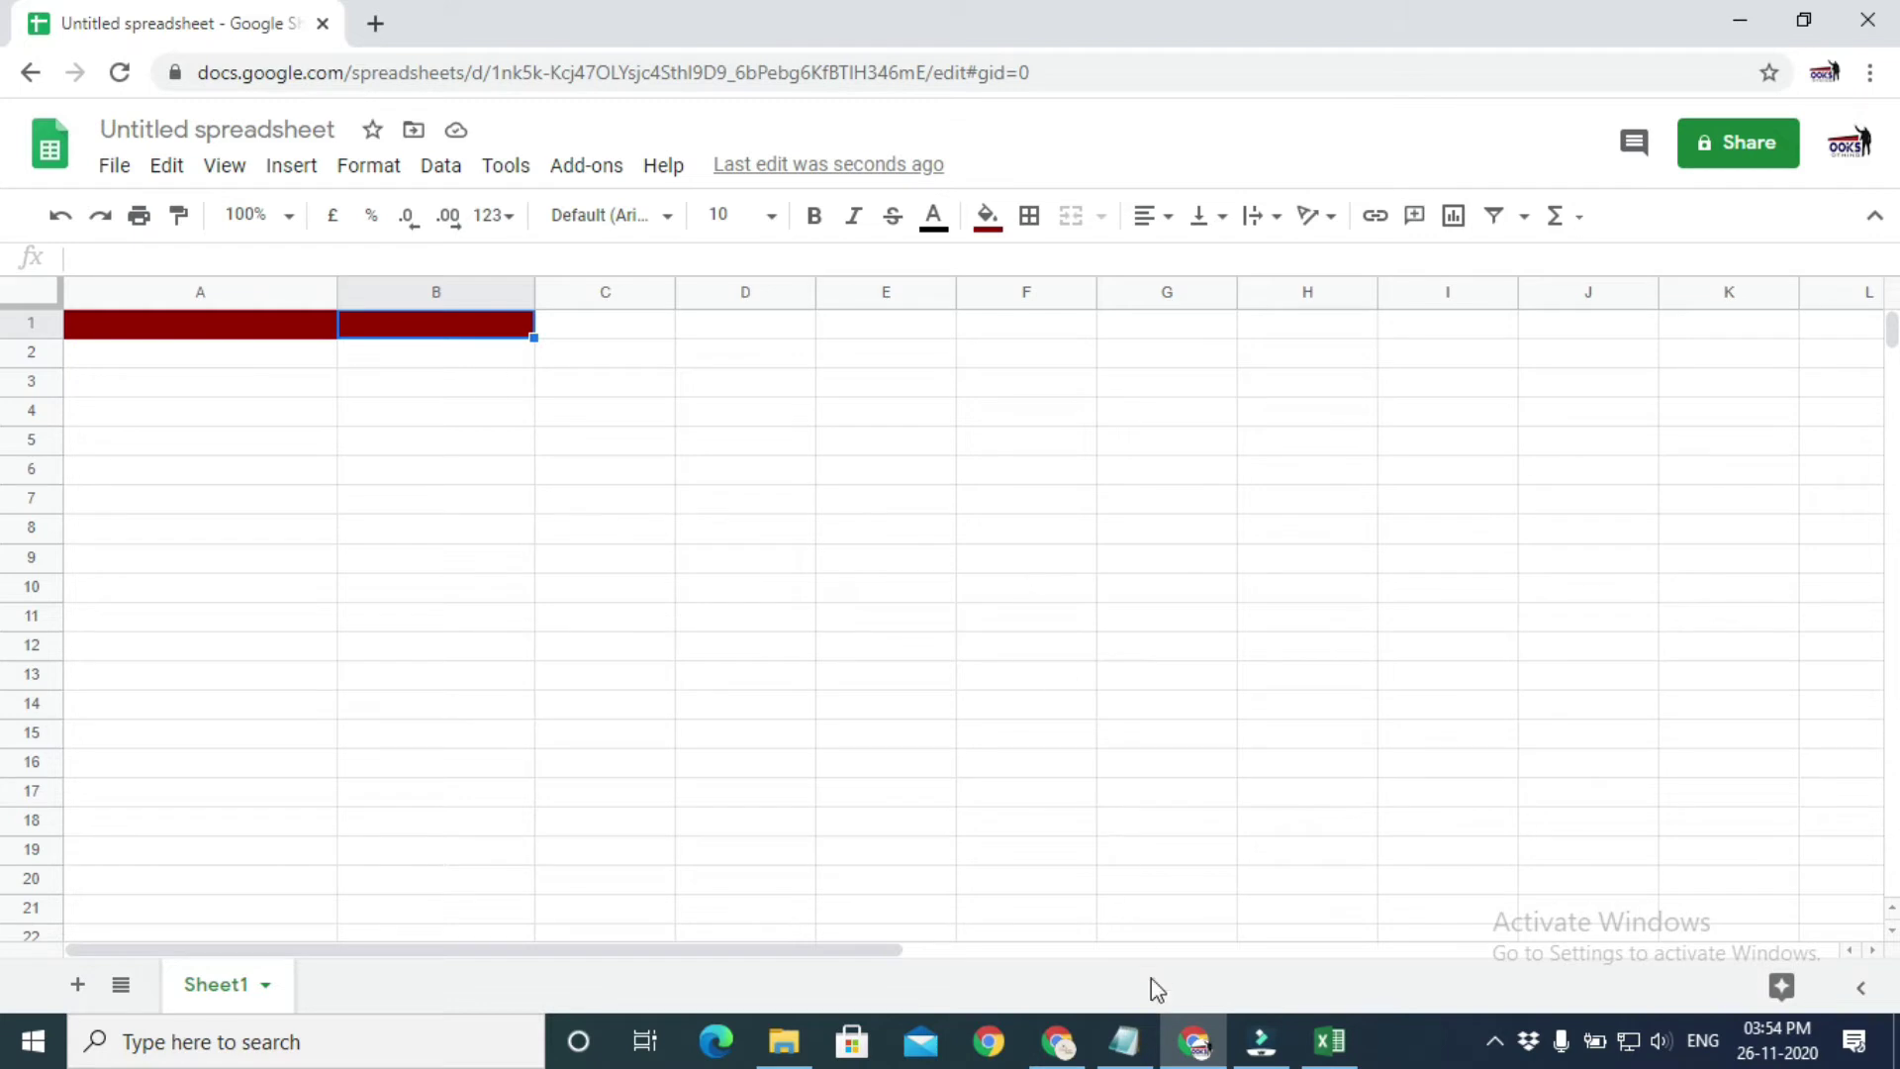
- Copy the bin code ST-001-001-003 from the Notepad list and paste it into cell A1 of the Google spreadsheet
mouse_move(1124, 1034)
left_click(1119, 954)
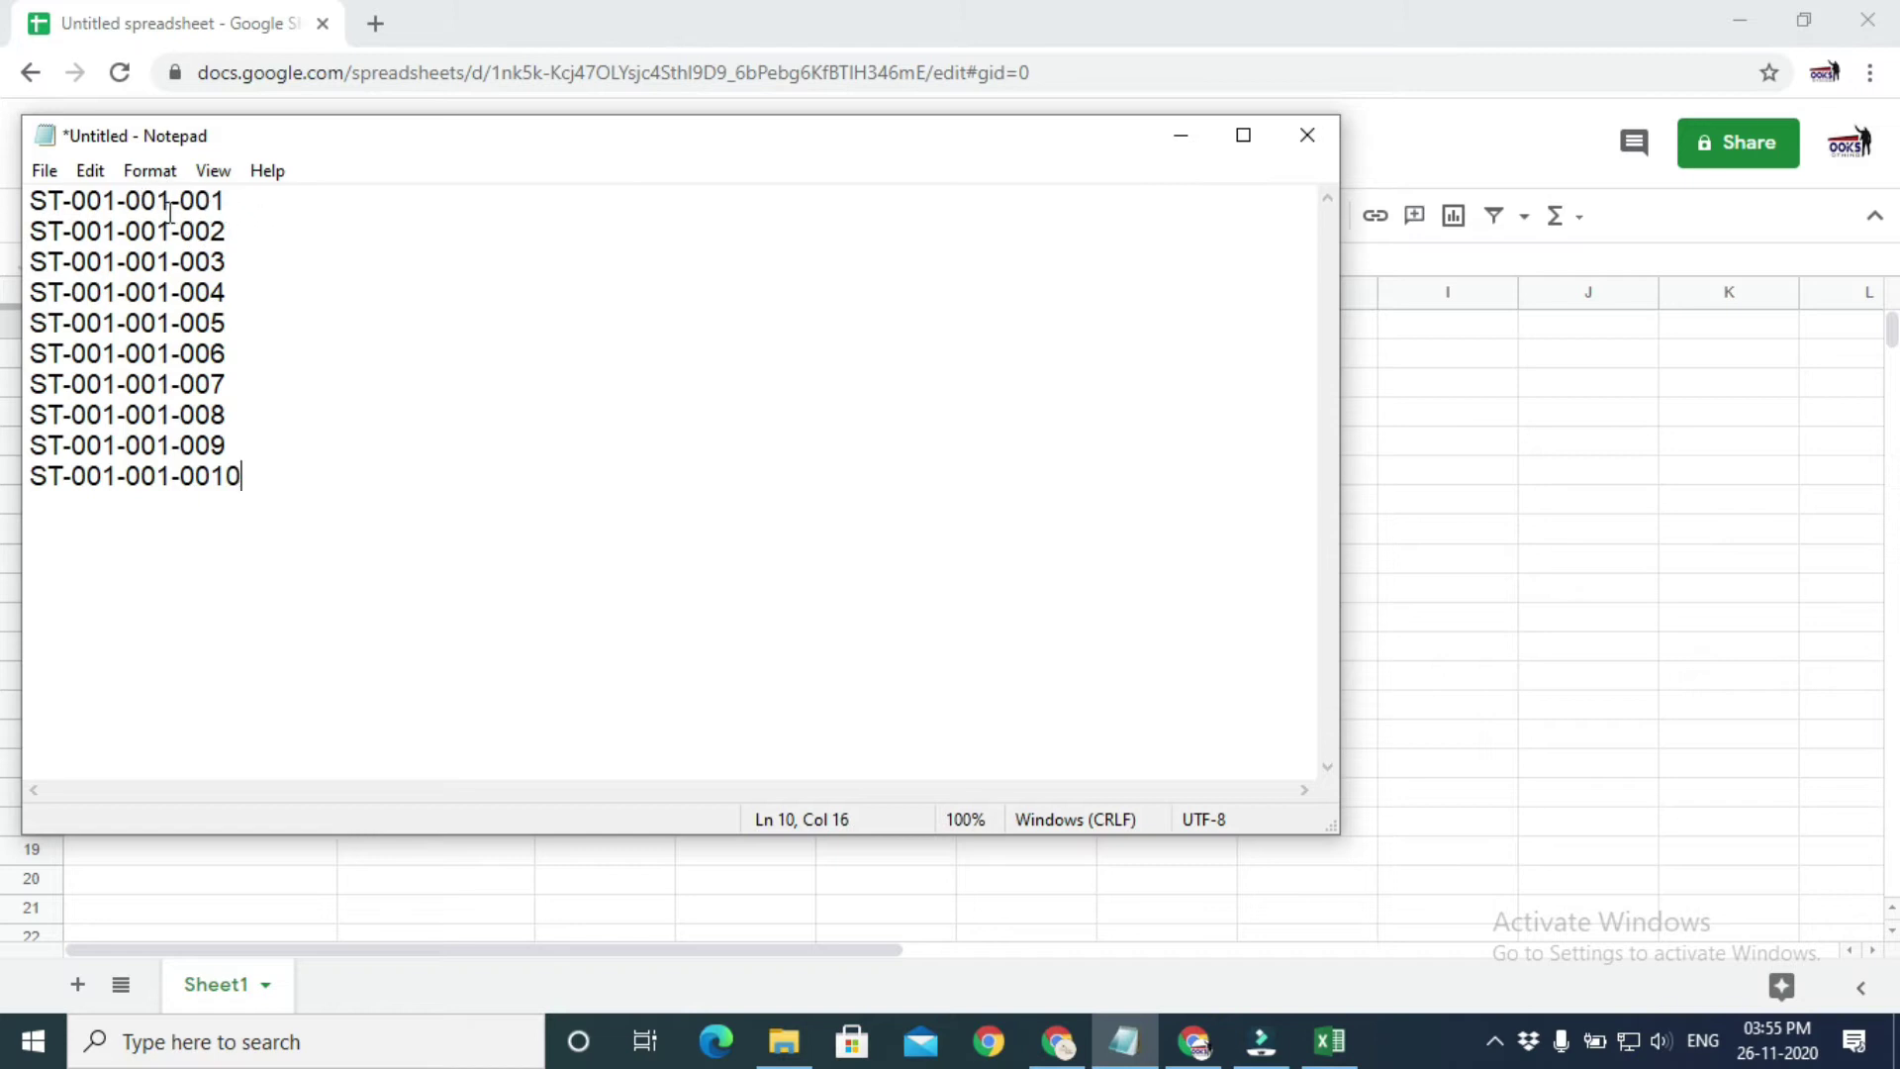
left_click(210, 201)
left_click_drag(240, 206, 36, 204)
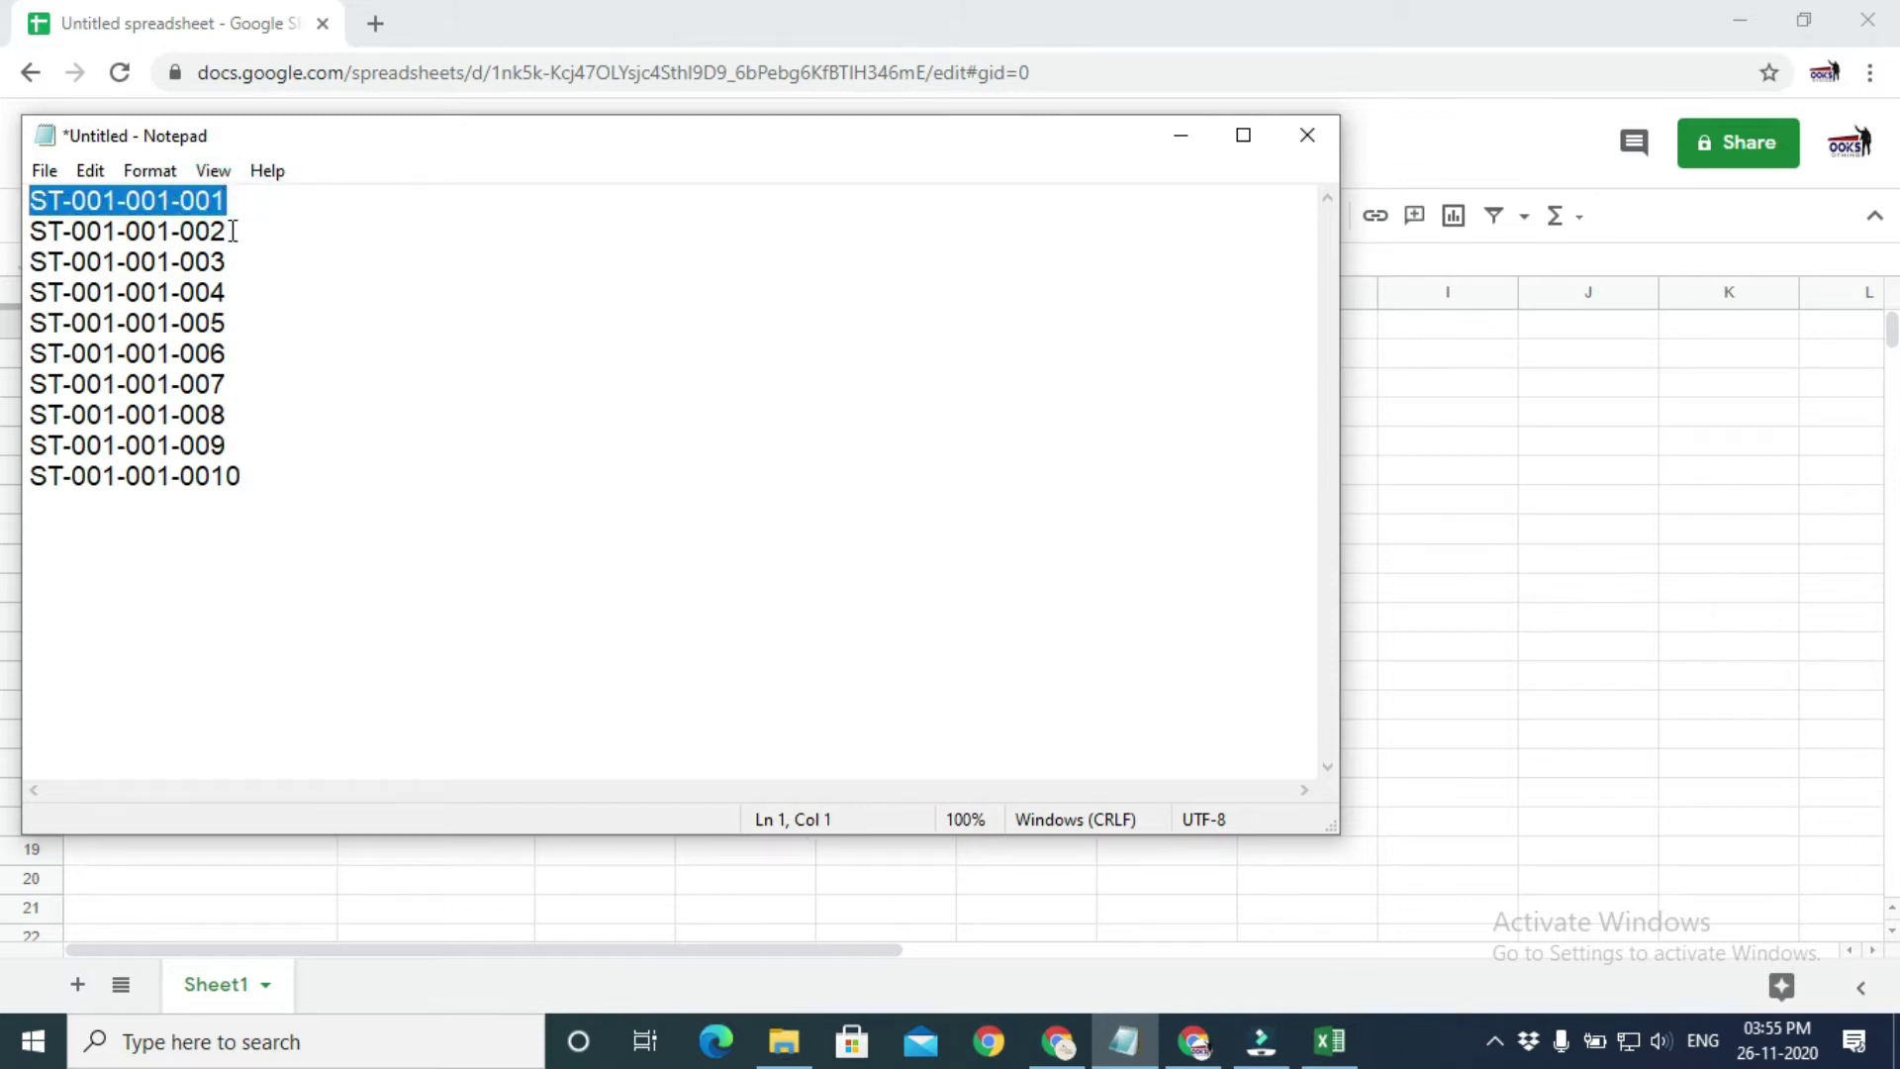
left_click_drag(248, 241, 56, 225)
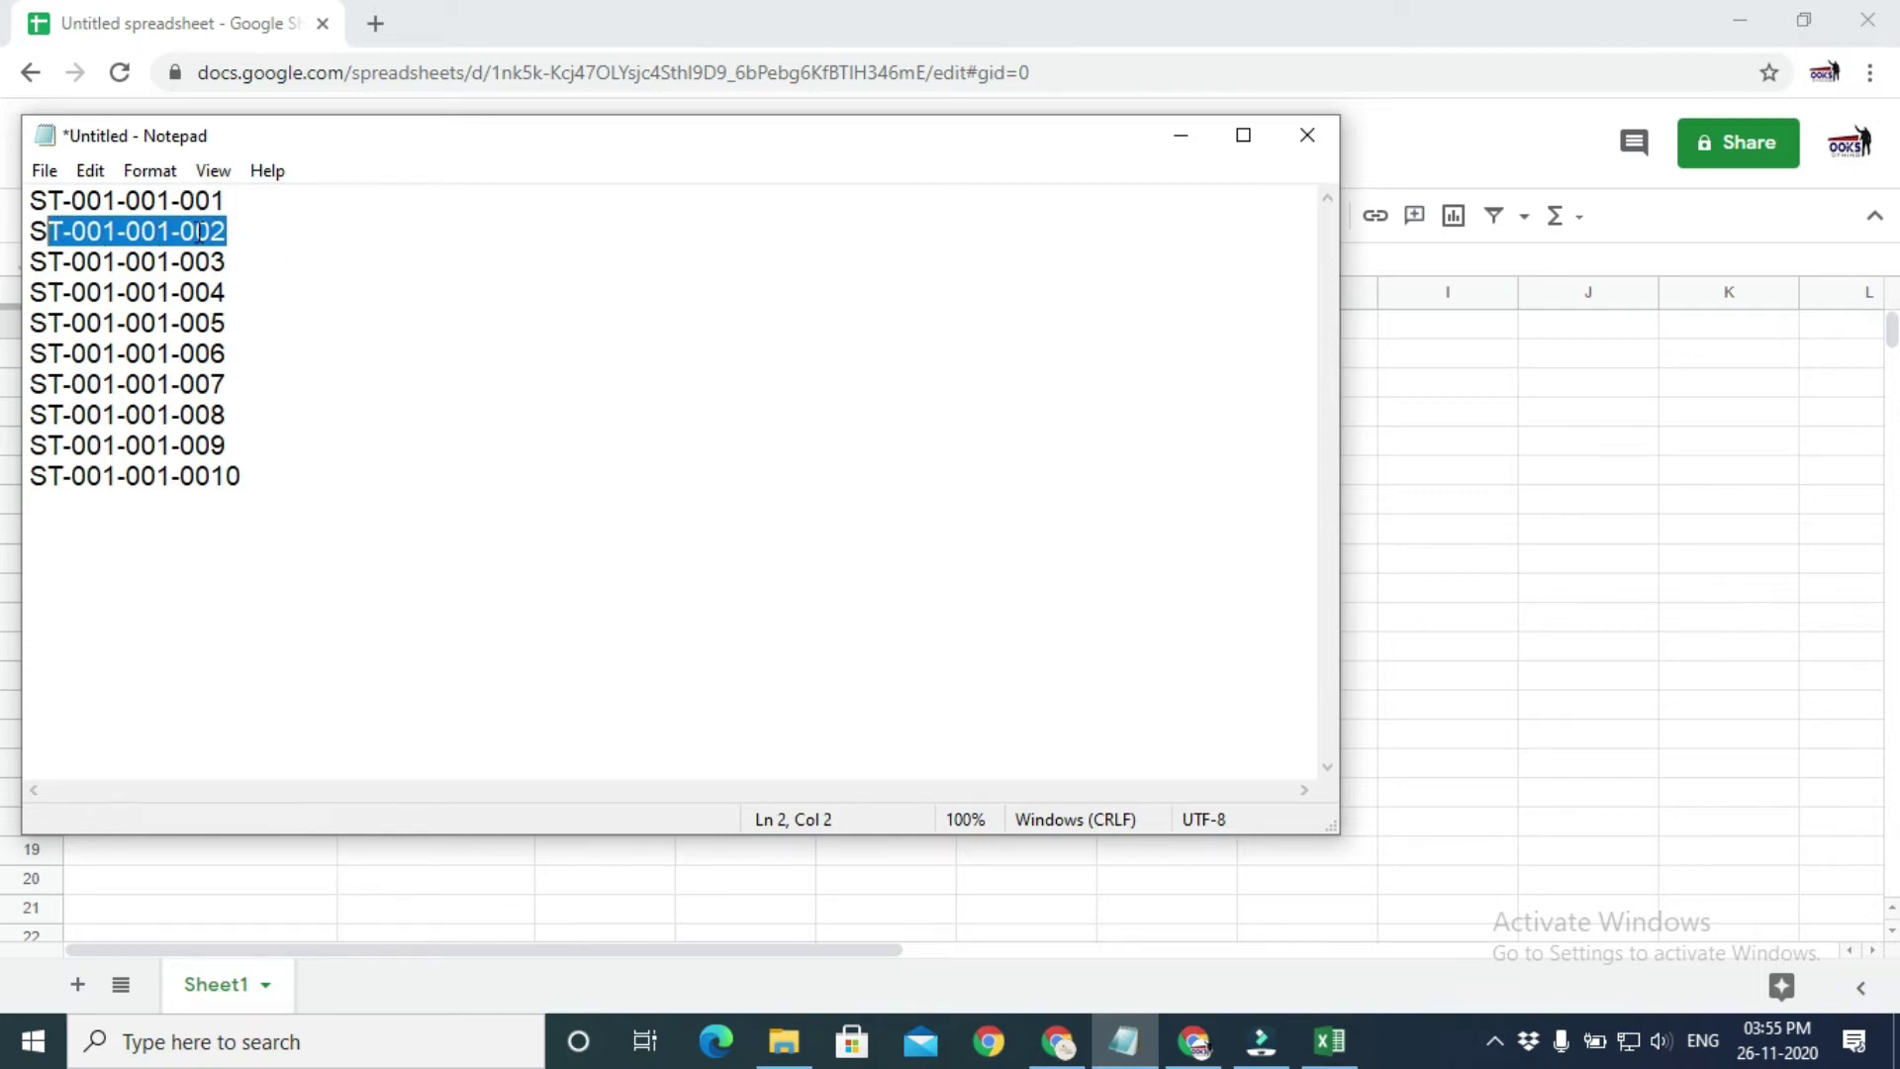
left_click(182, 262)
left_click_drag(228, 267, 30, 263)
right_click(58, 262)
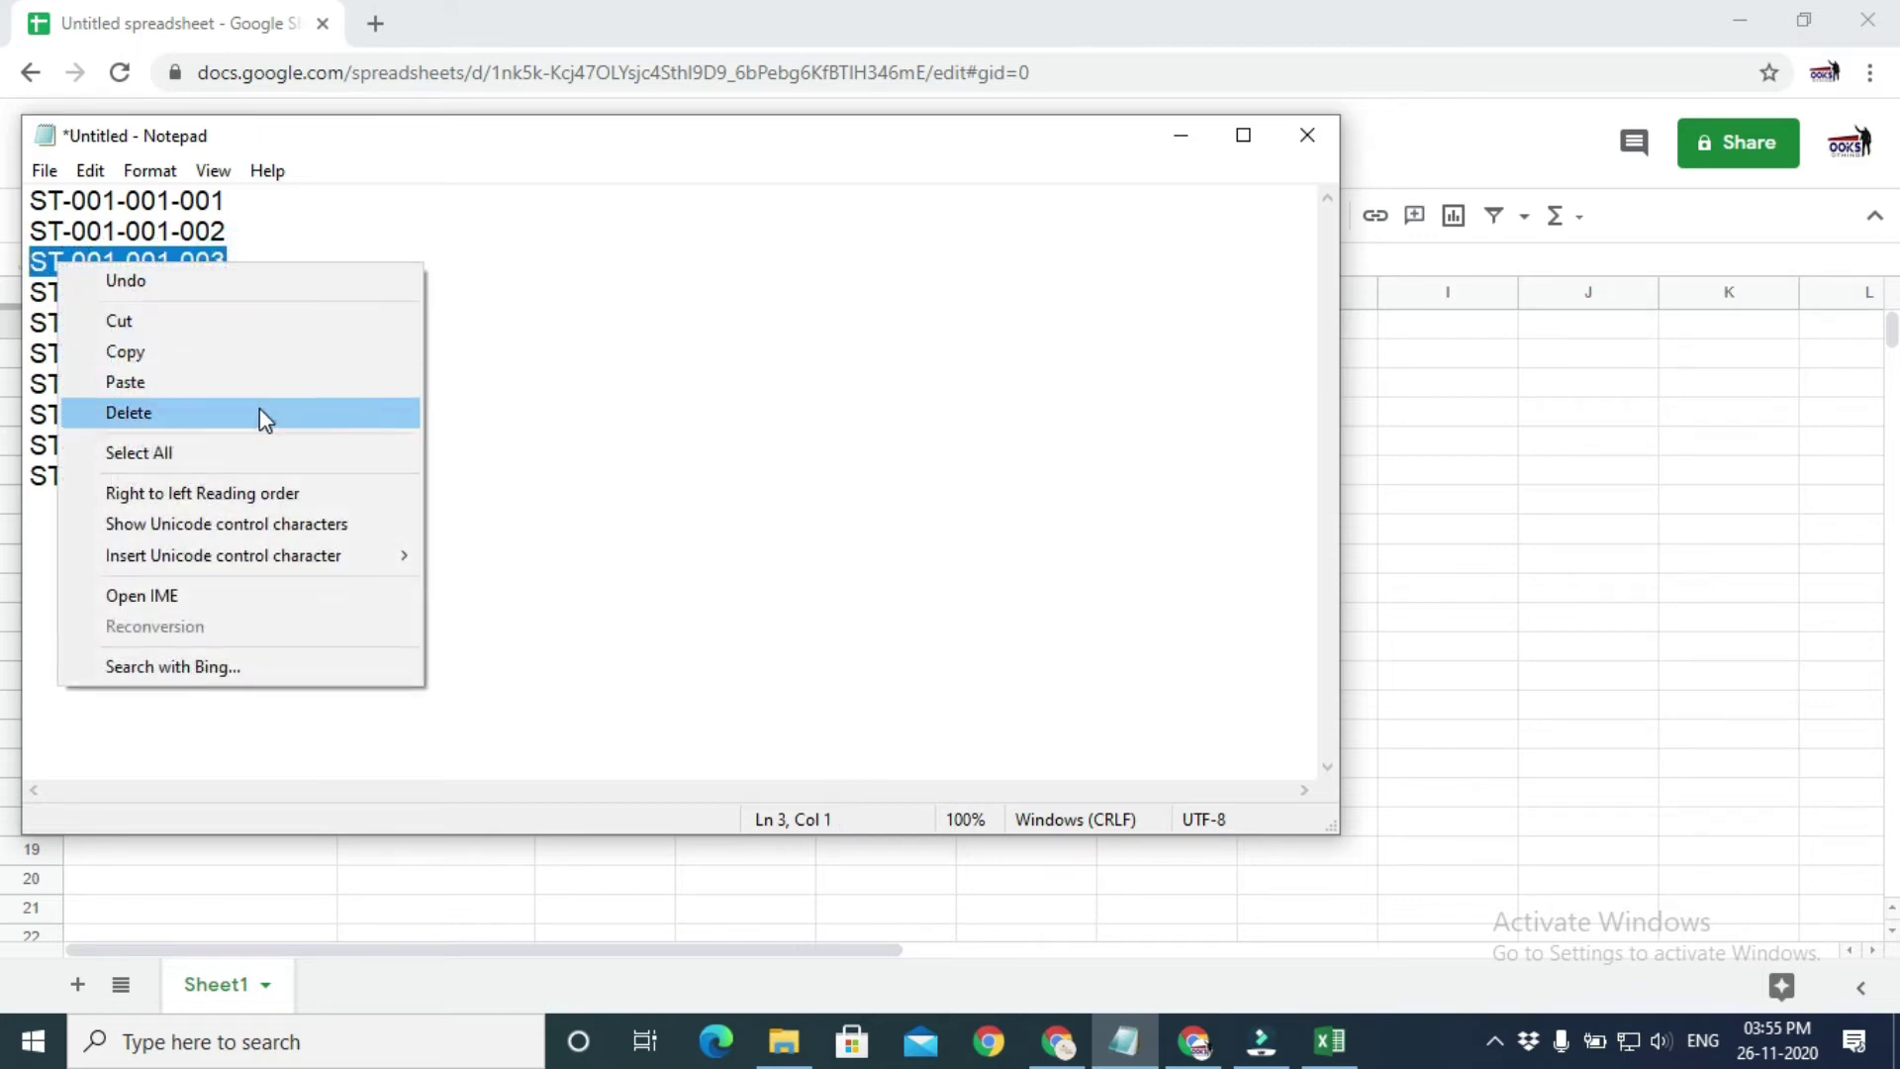
left_click(309, 351)
left_click(1182, 135)
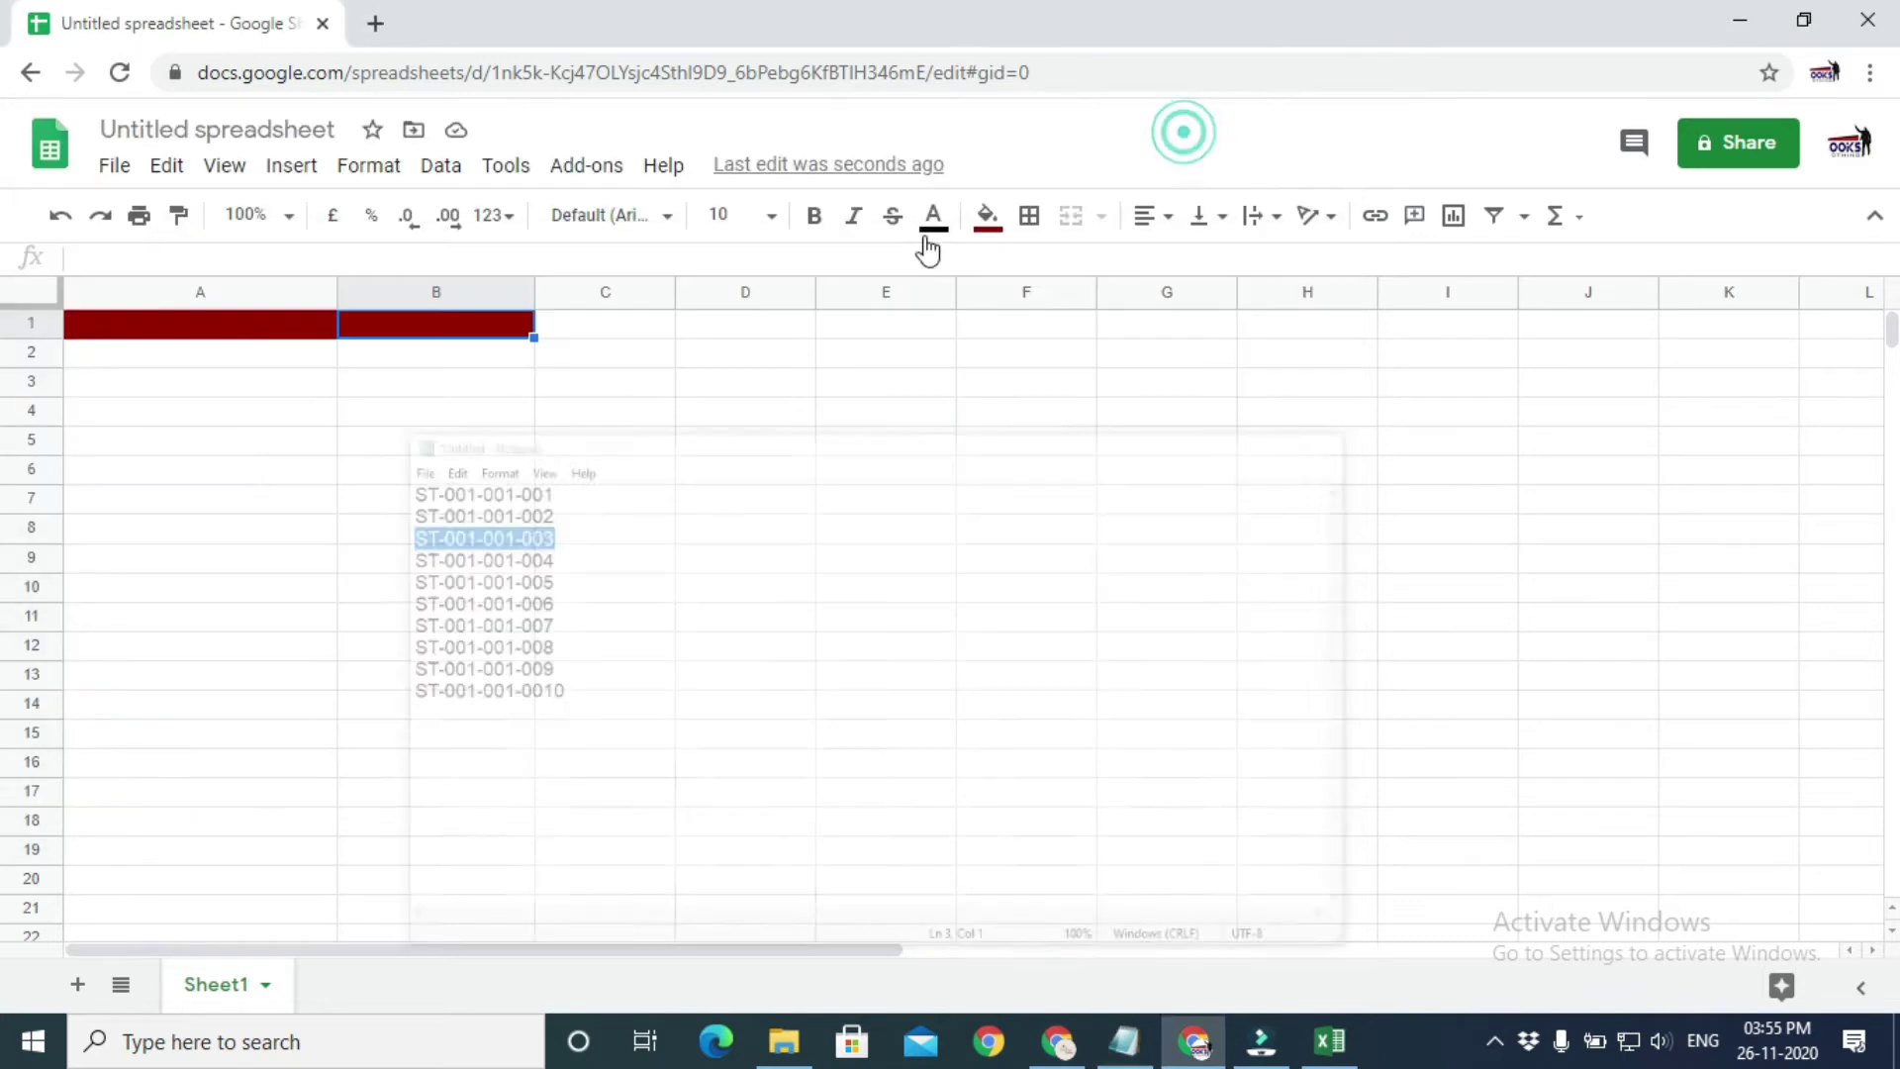
right_click(223, 333)
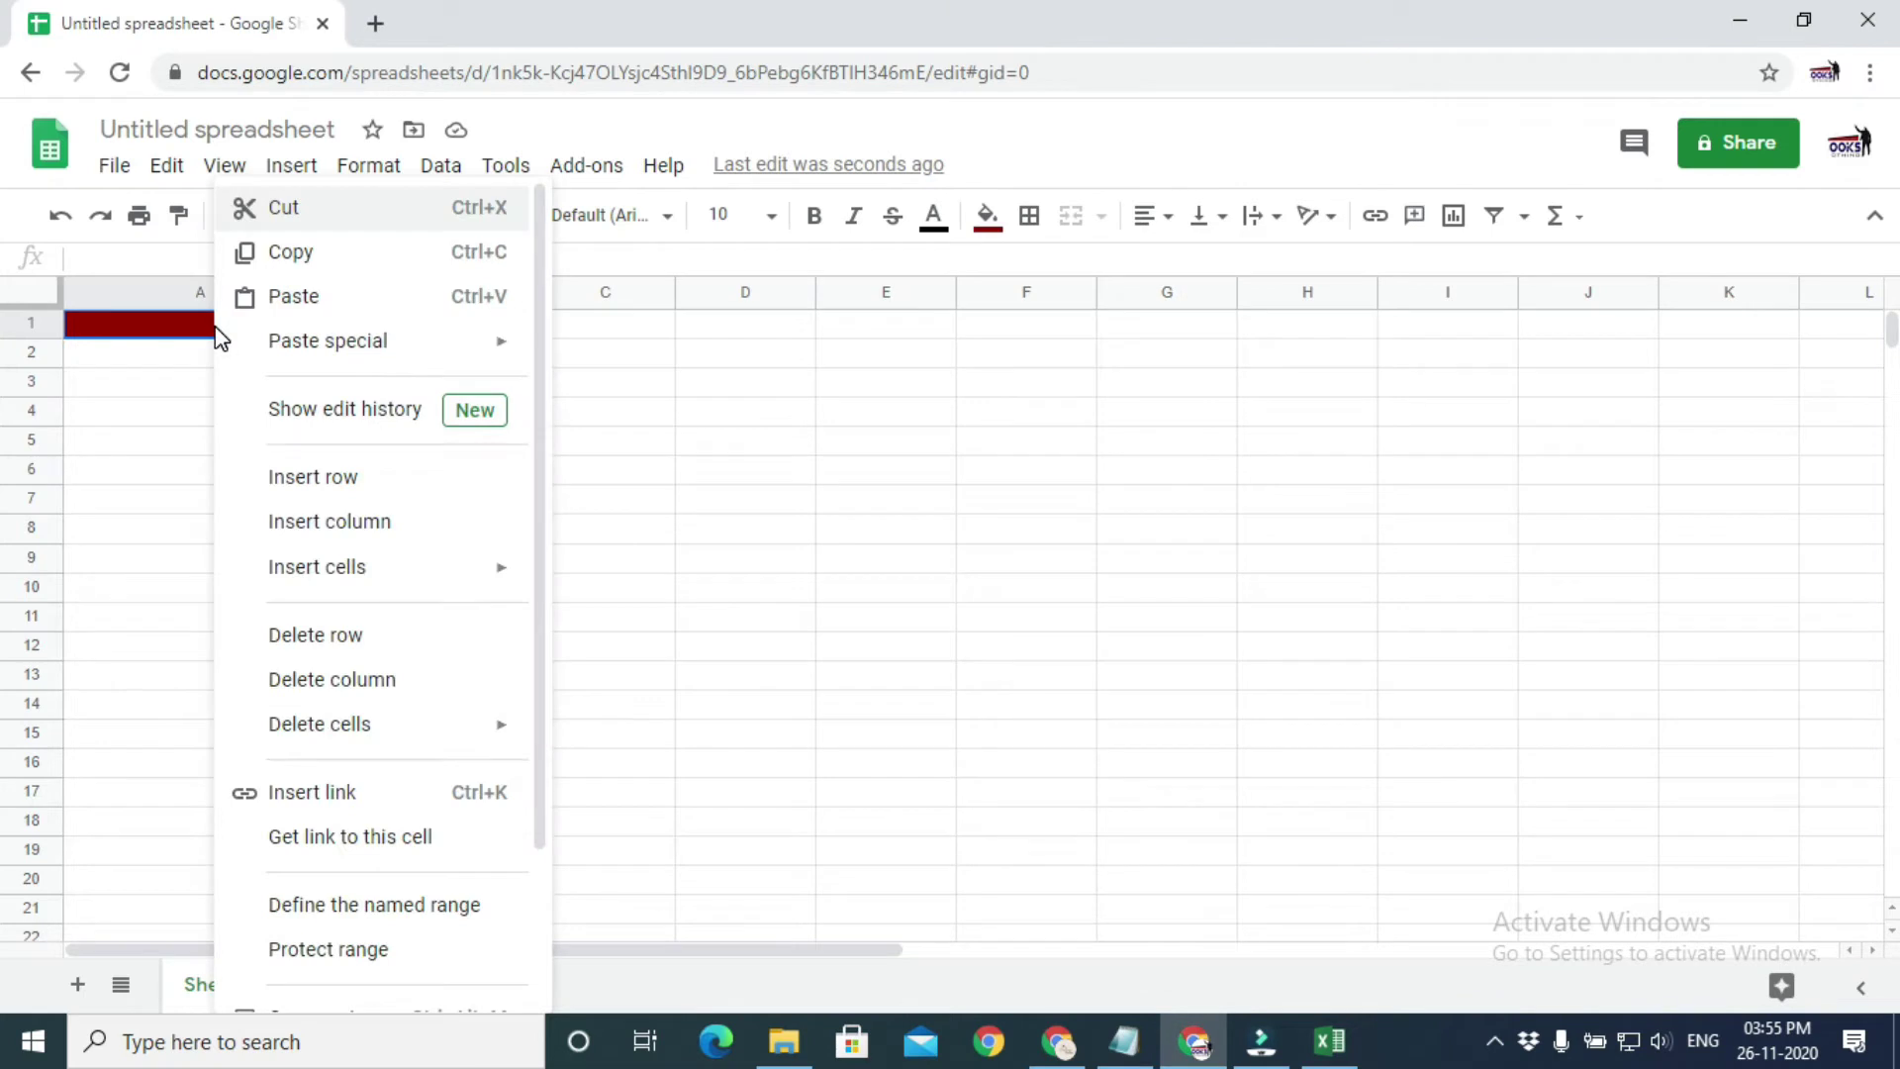
left_click(432, 295)
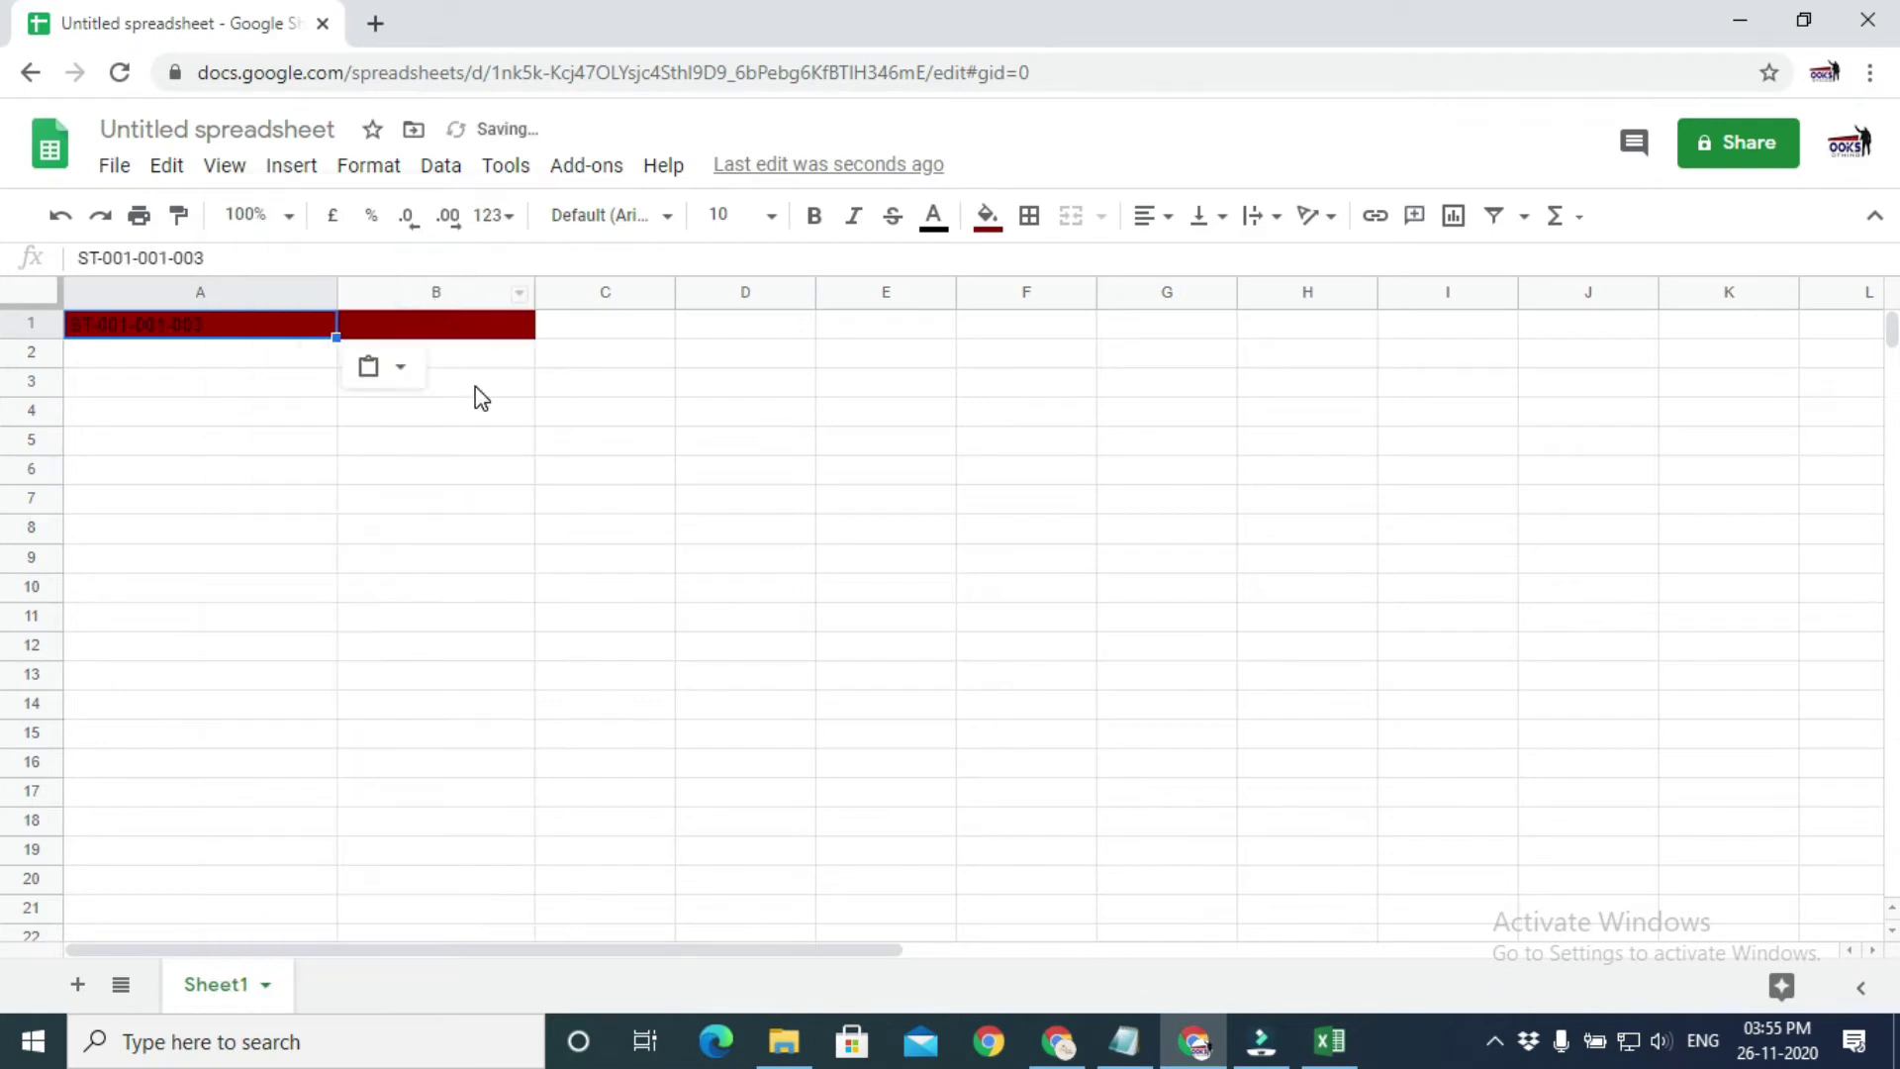
- Format the bin code in cell A1 as bold and centred at font size 14
left_click(772, 220)
left_click(737, 438)
left_click(772, 218)
left_click(737, 579)
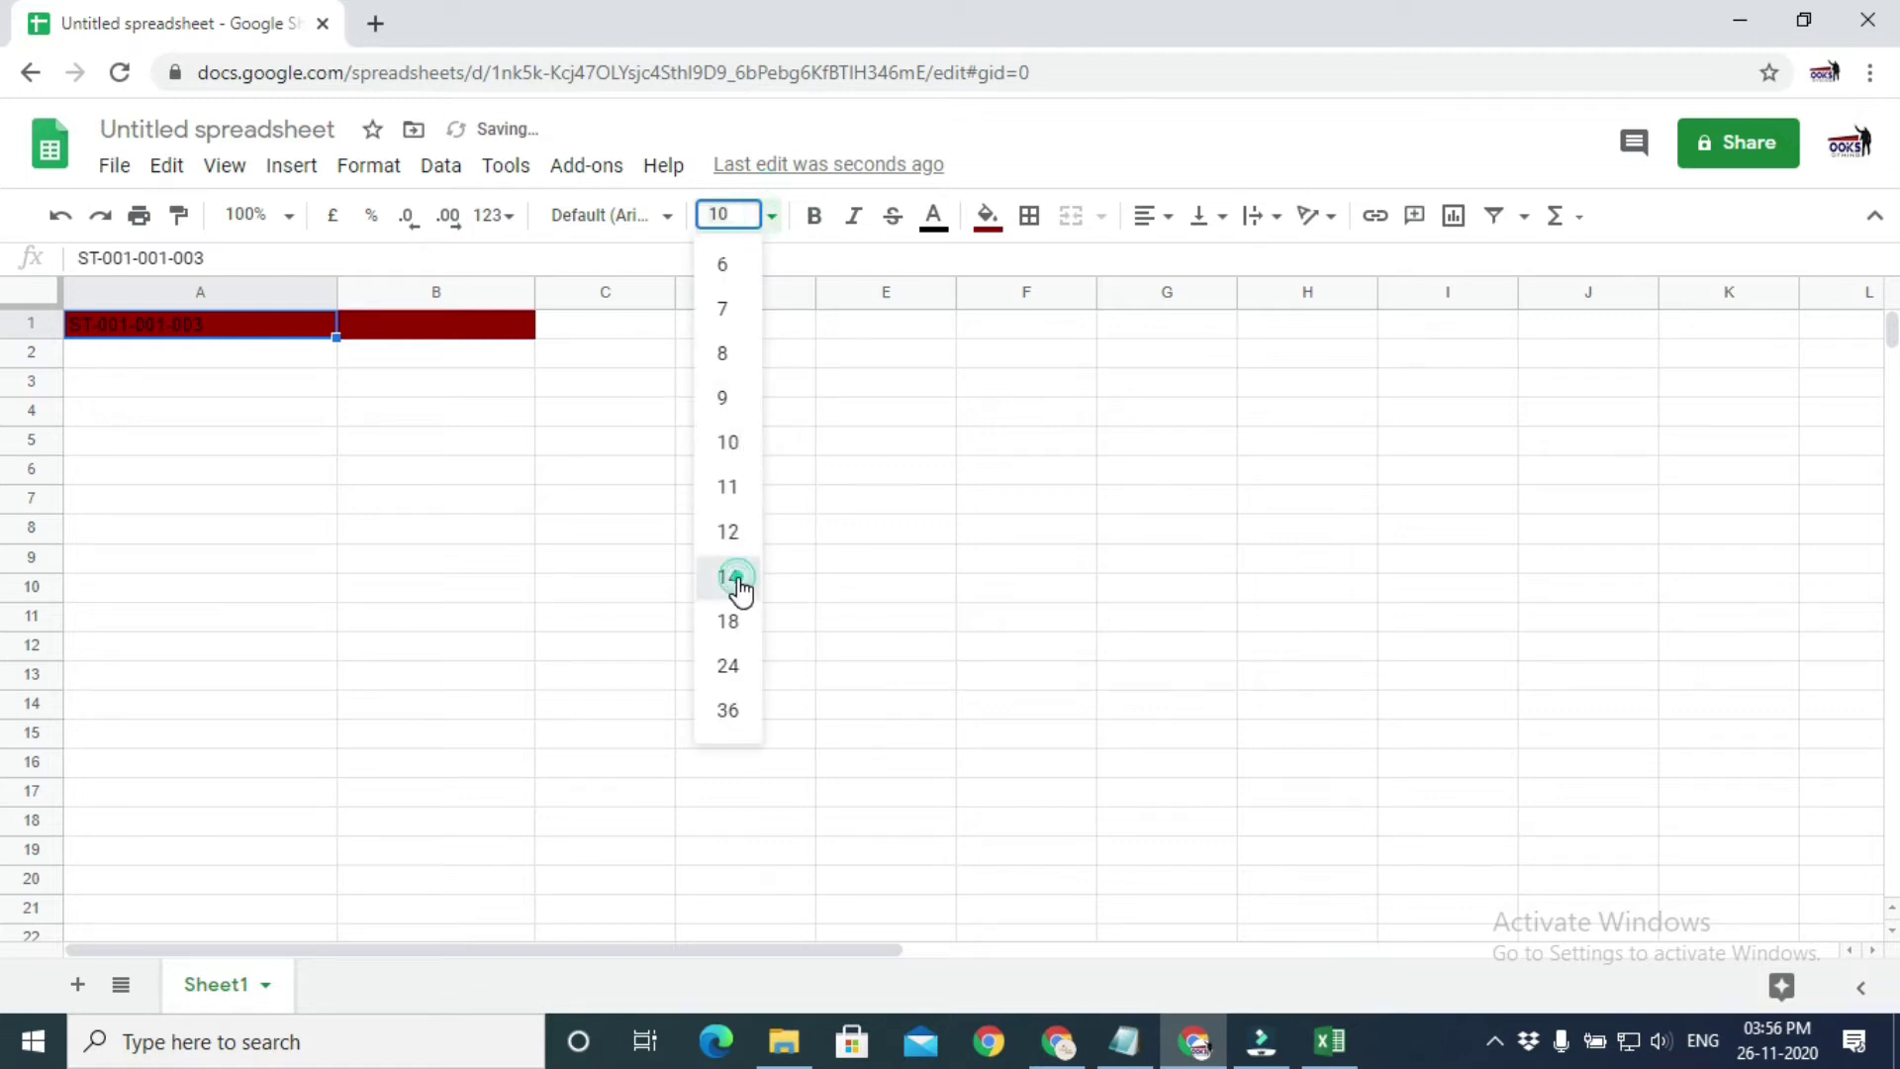
left_click(814, 215)
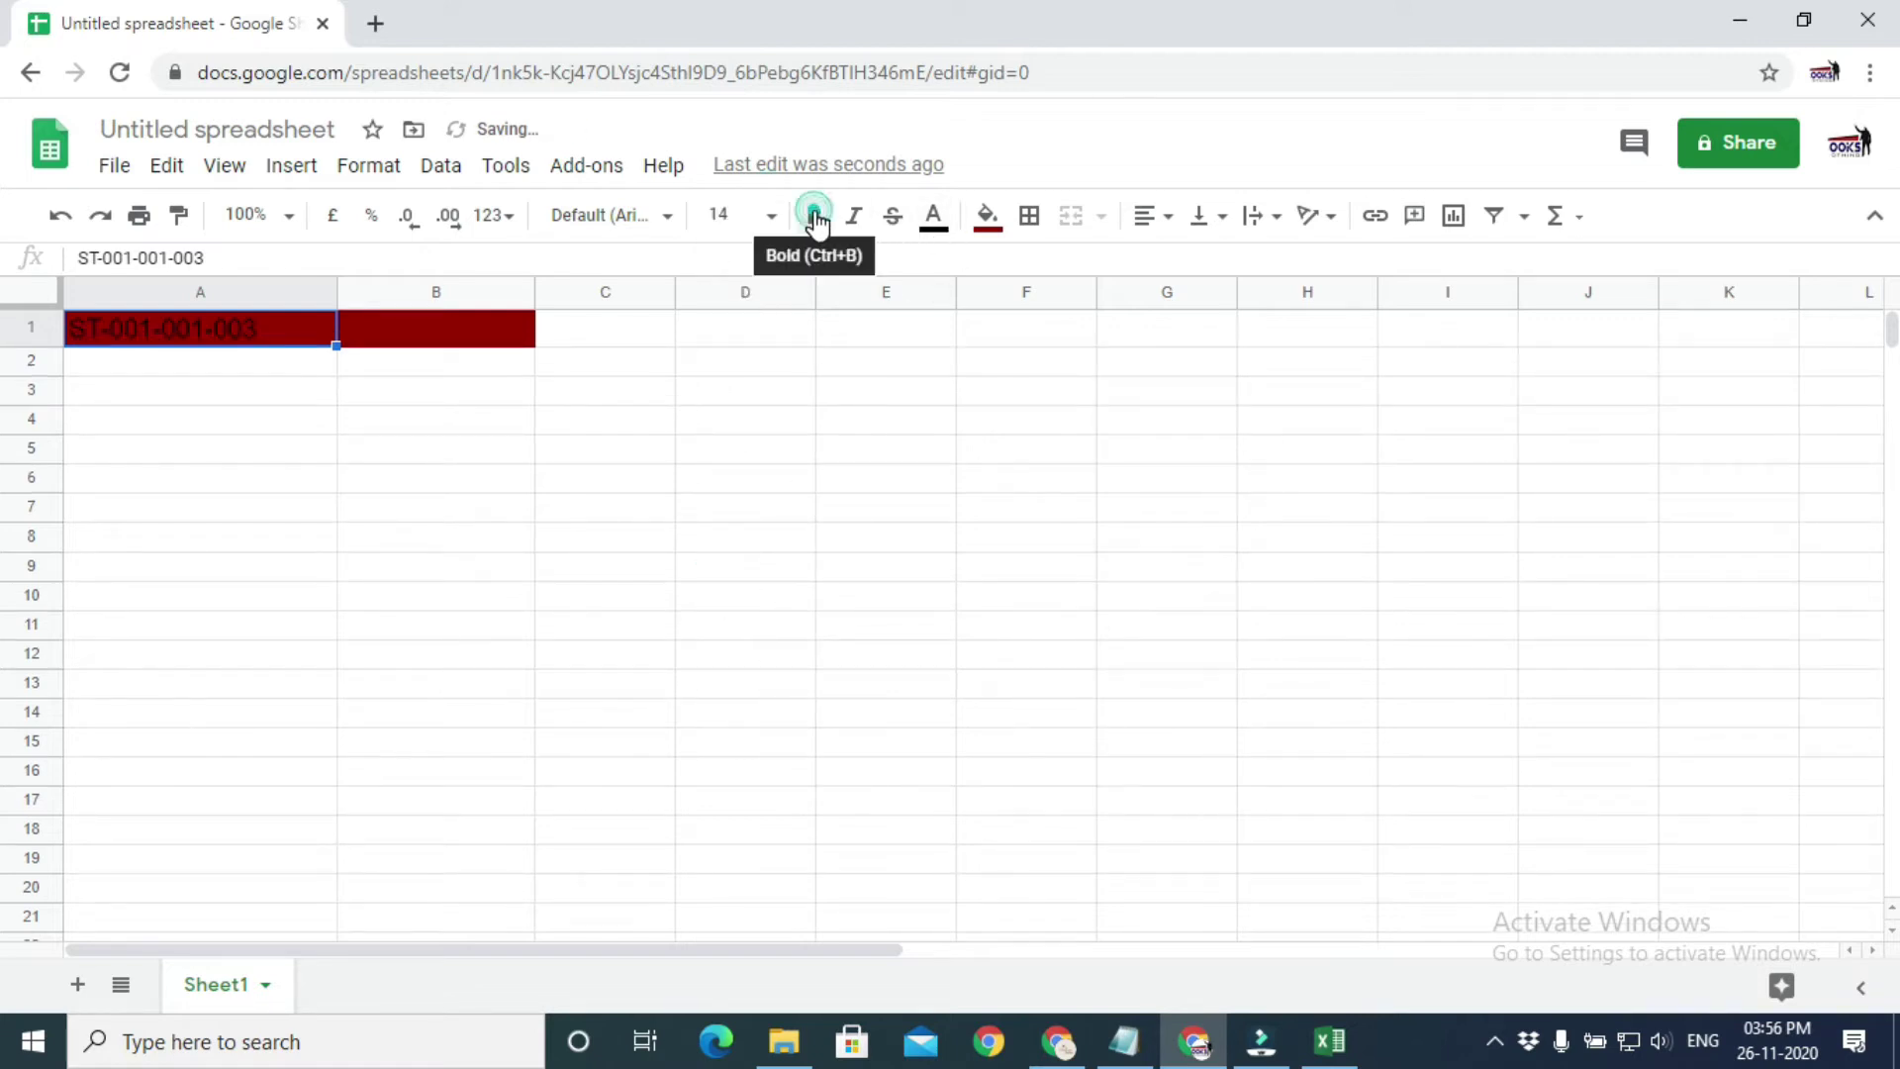
left_click(1151, 224)
left_click(1186, 266)
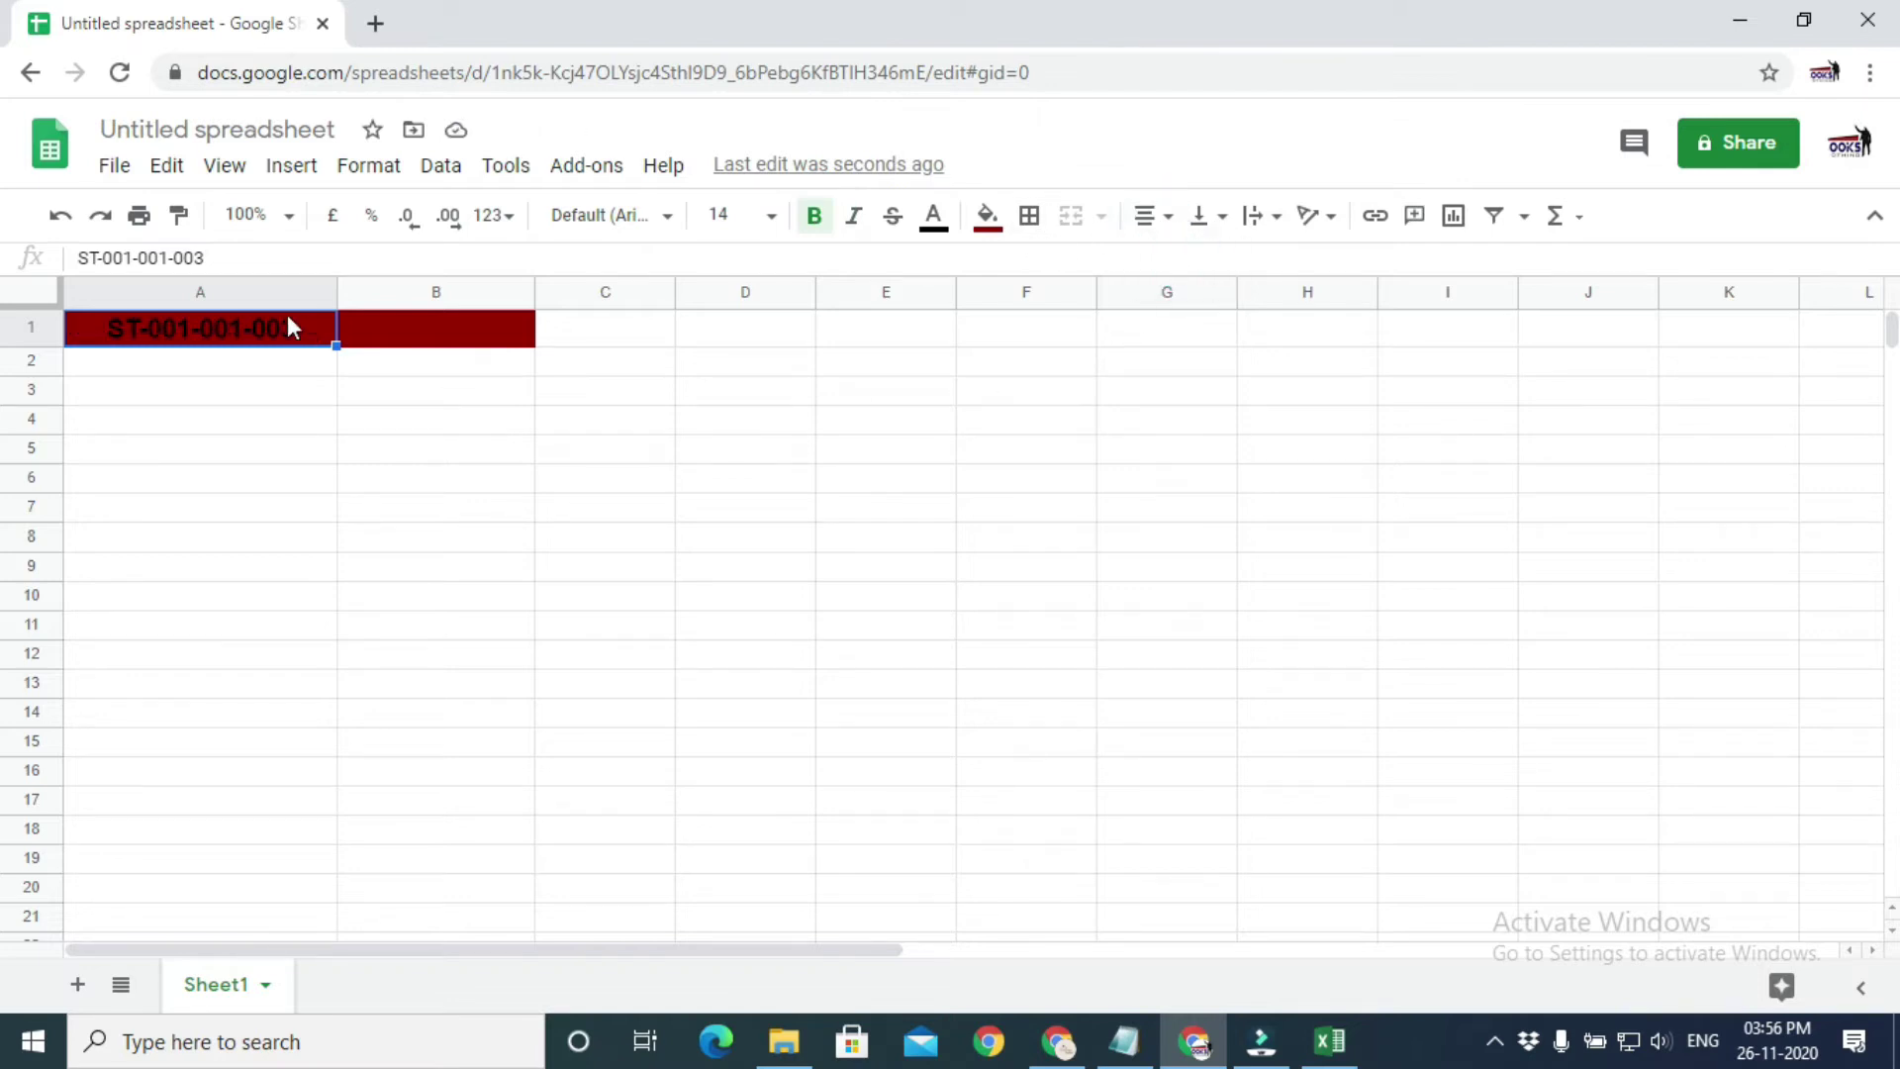
- Change the fill colour of cells A1 and B1 to bright red
left_click(1030, 216)
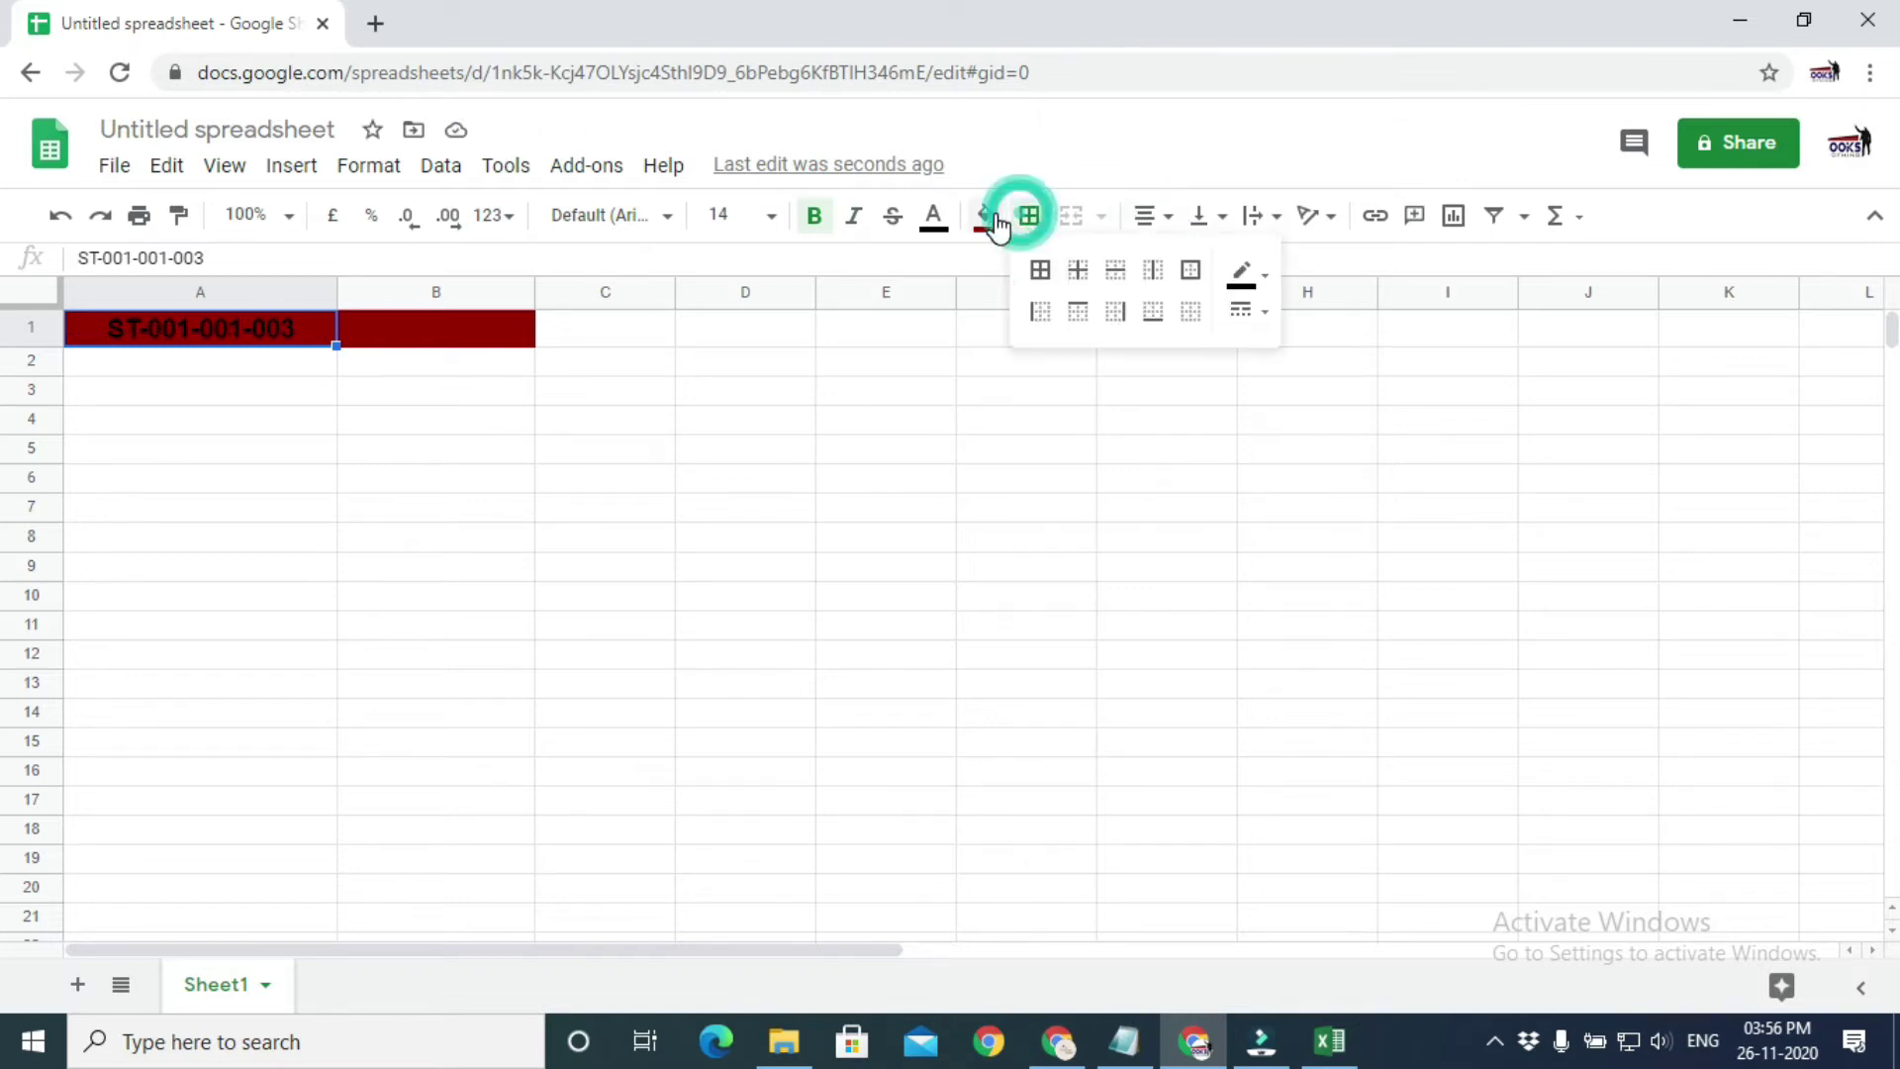
left_click(987, 215)
left_click(1032, 346)
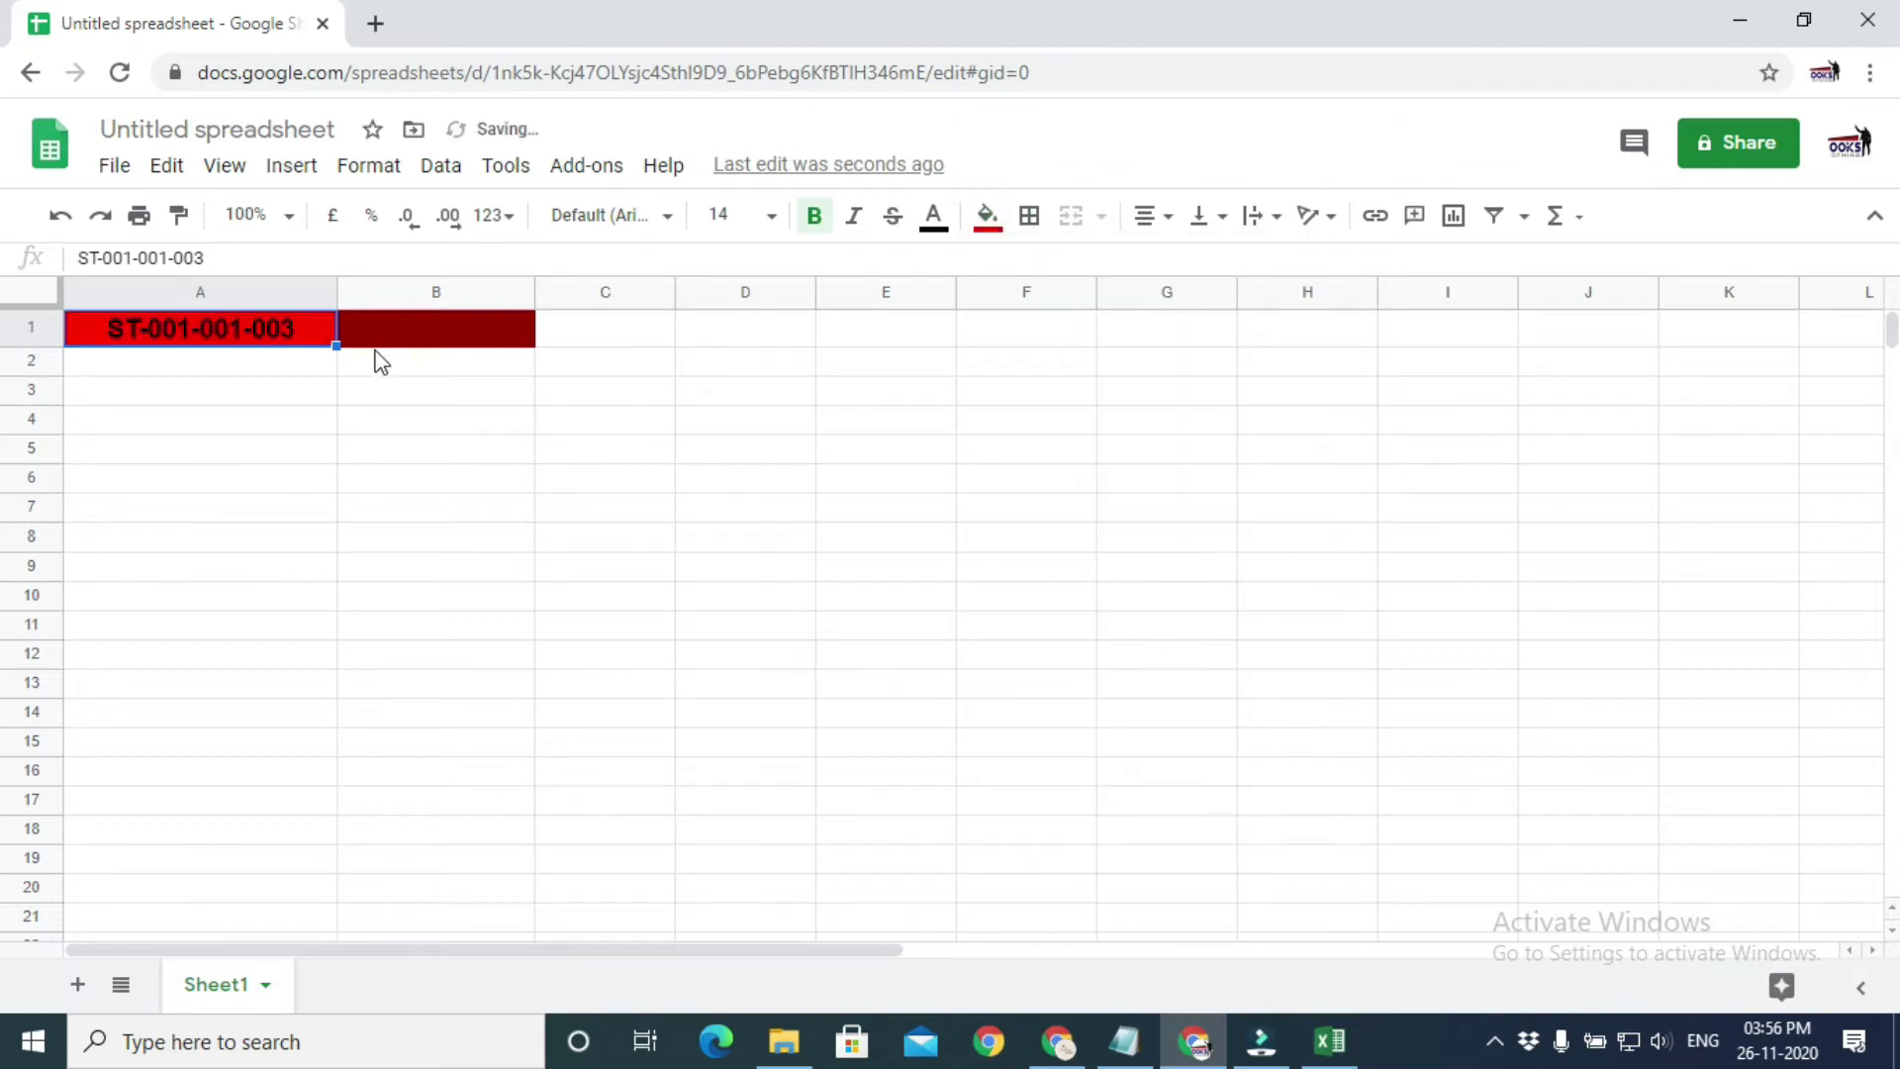
left_click(454, 327)
left_click(985, 220)
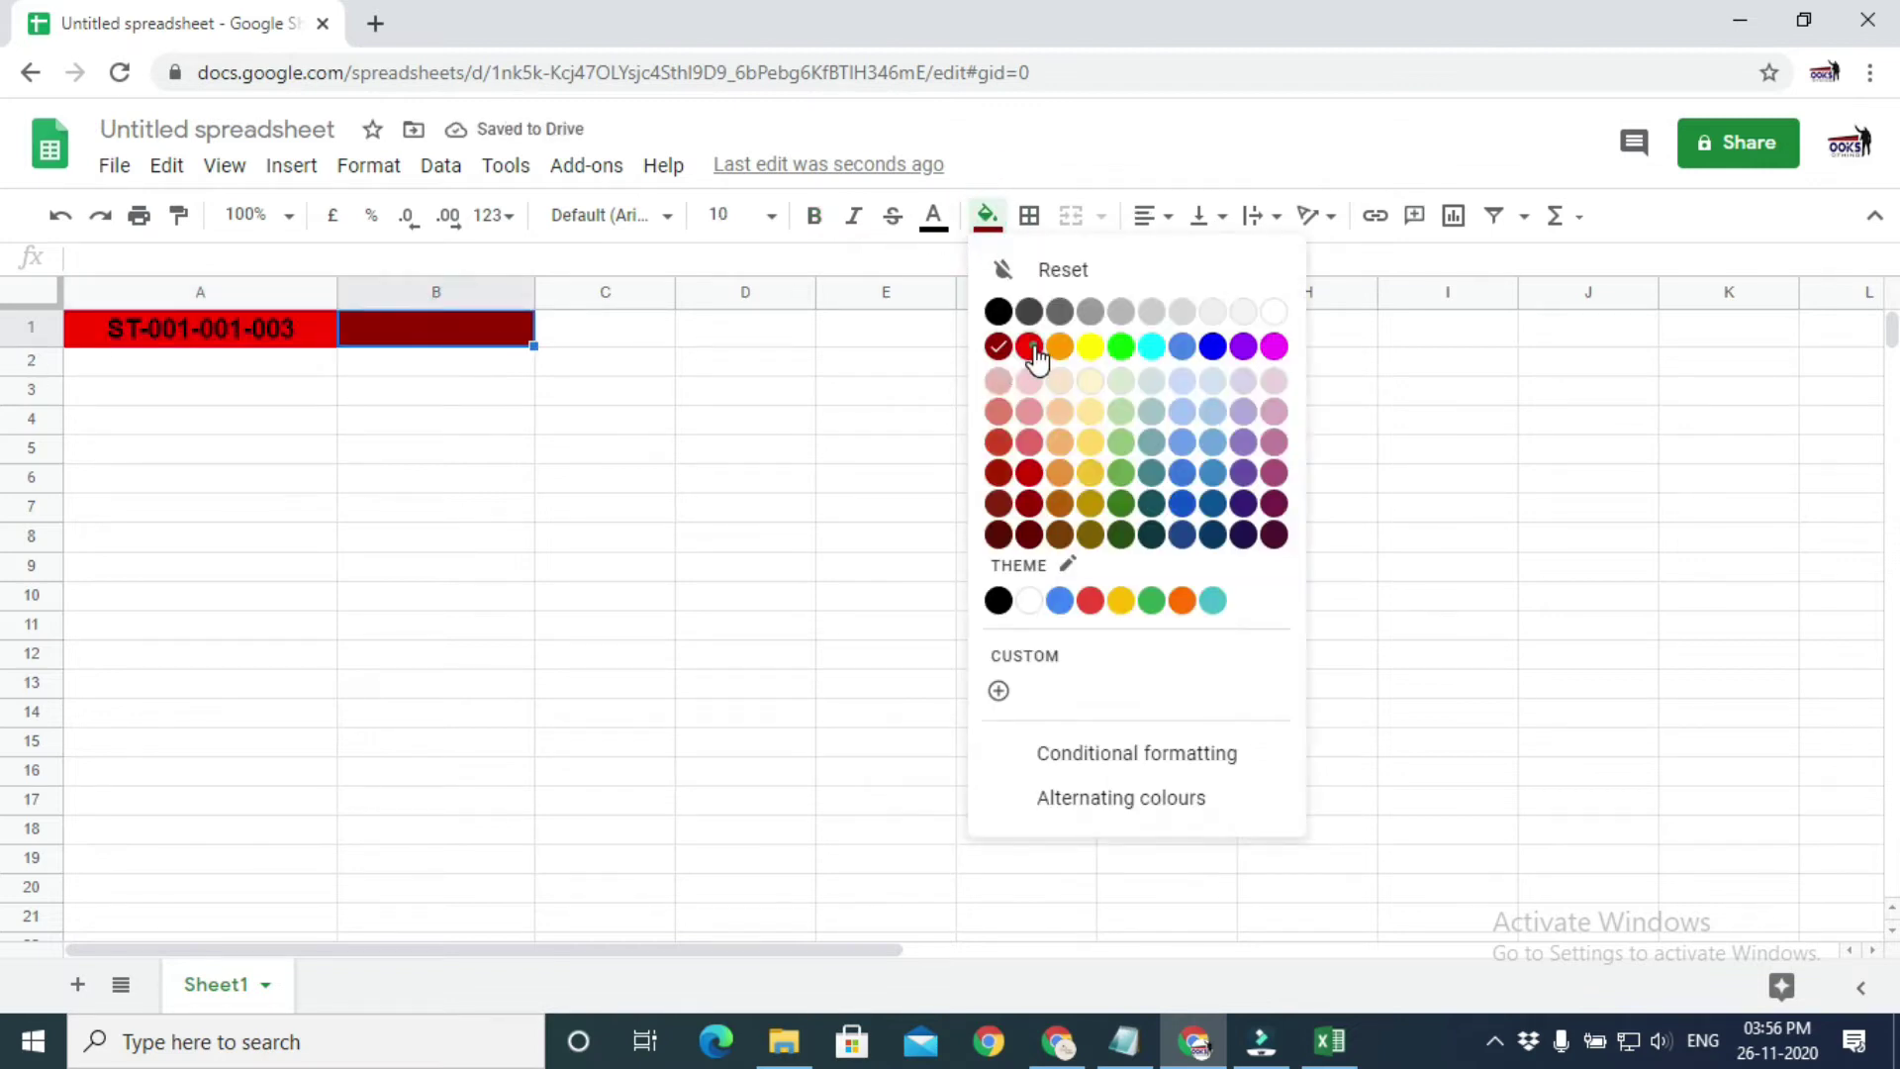
left_click(1031, 345)
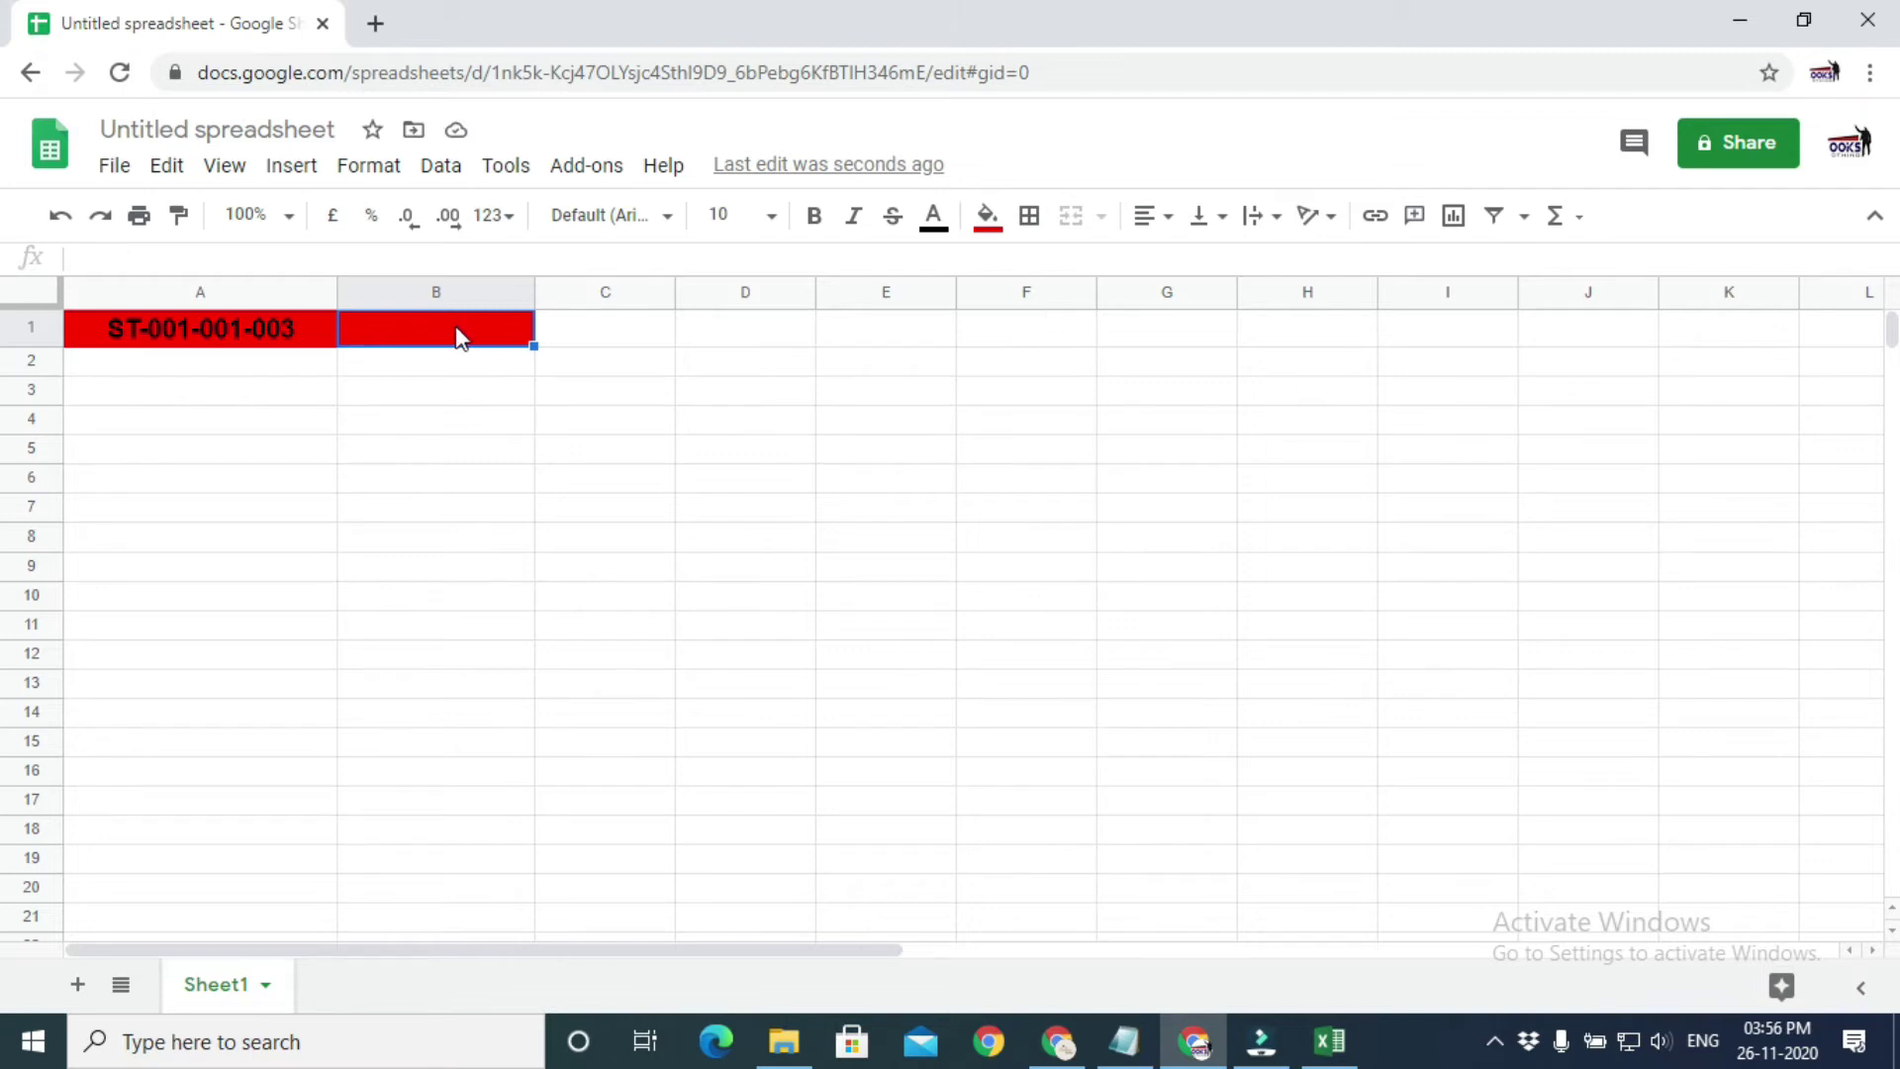
- Enter "Bin Nno 3 SKU" in cell B1 and format it as bold and centred at font size 12
double_click(435, 333)
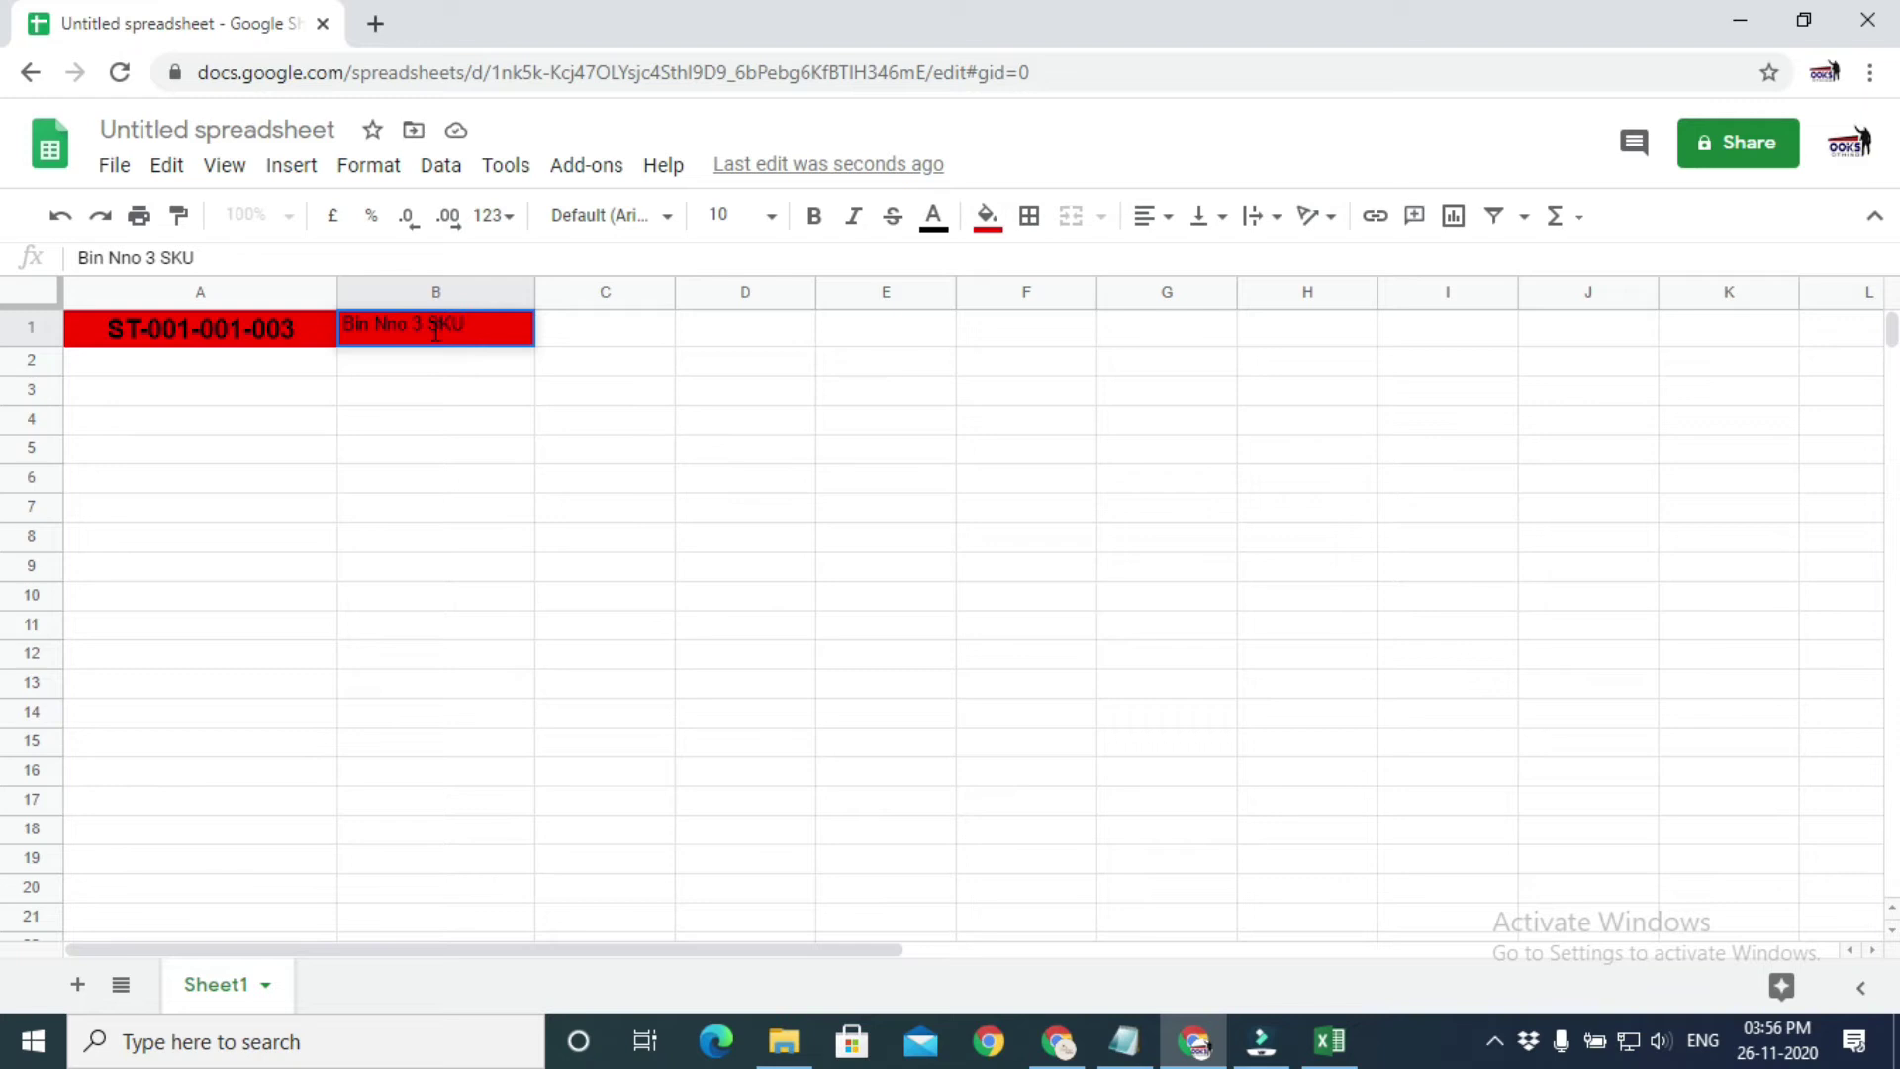
left_click(467, 429)
left_click(445, 330)
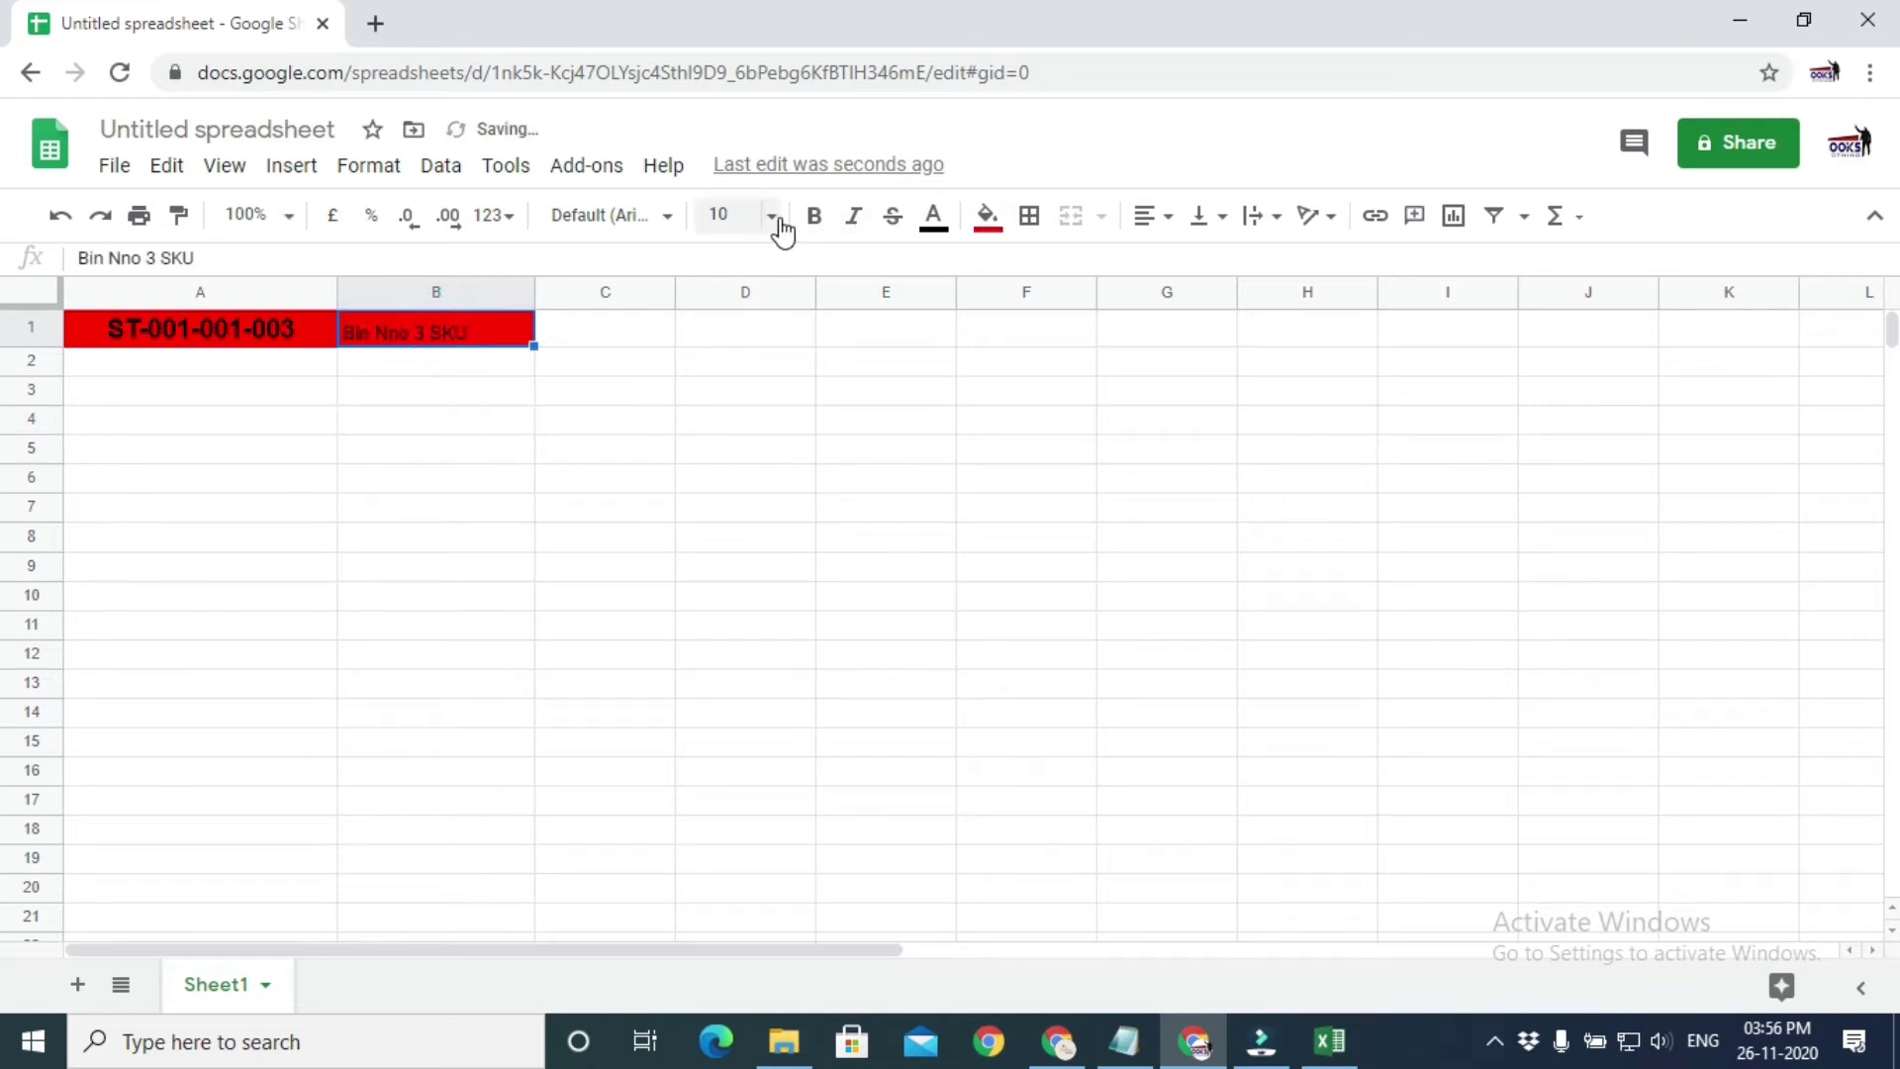
left_click(782, 230)
left_click(730, 578)
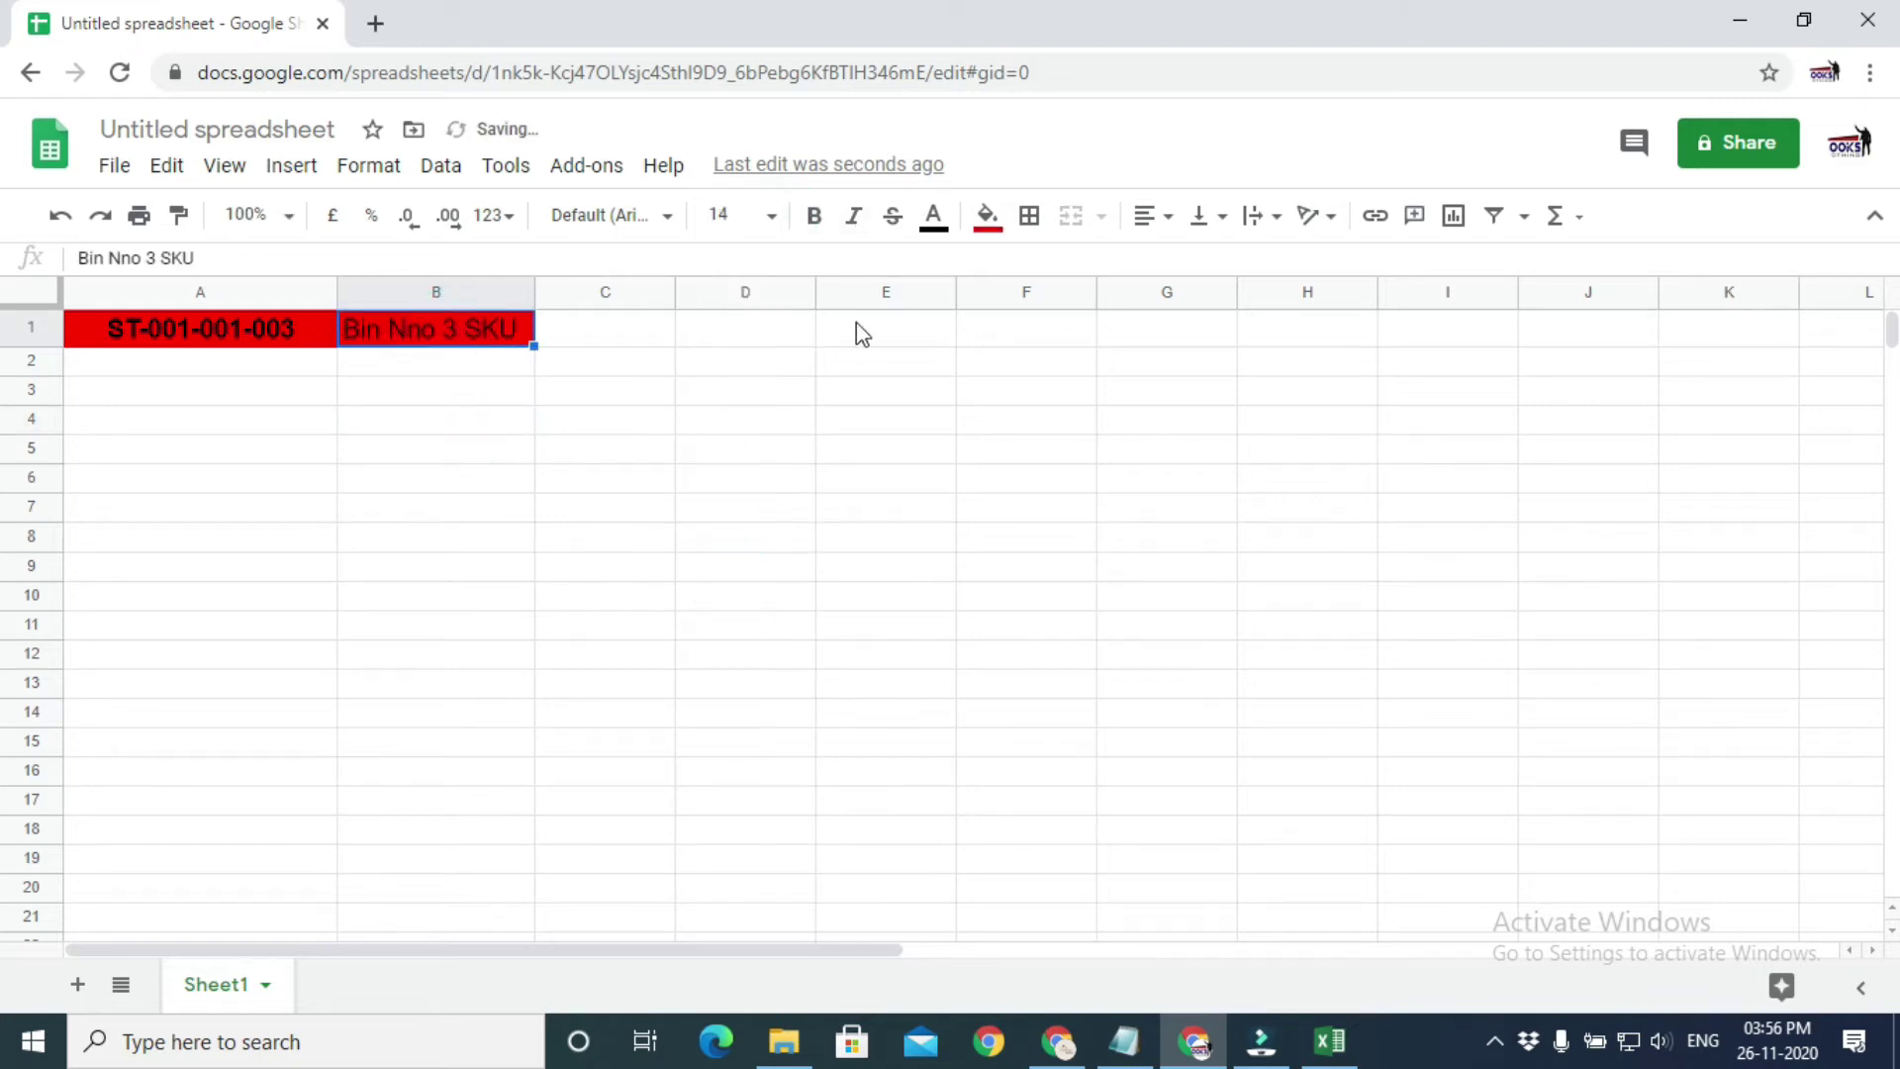
left_click(814, 215)
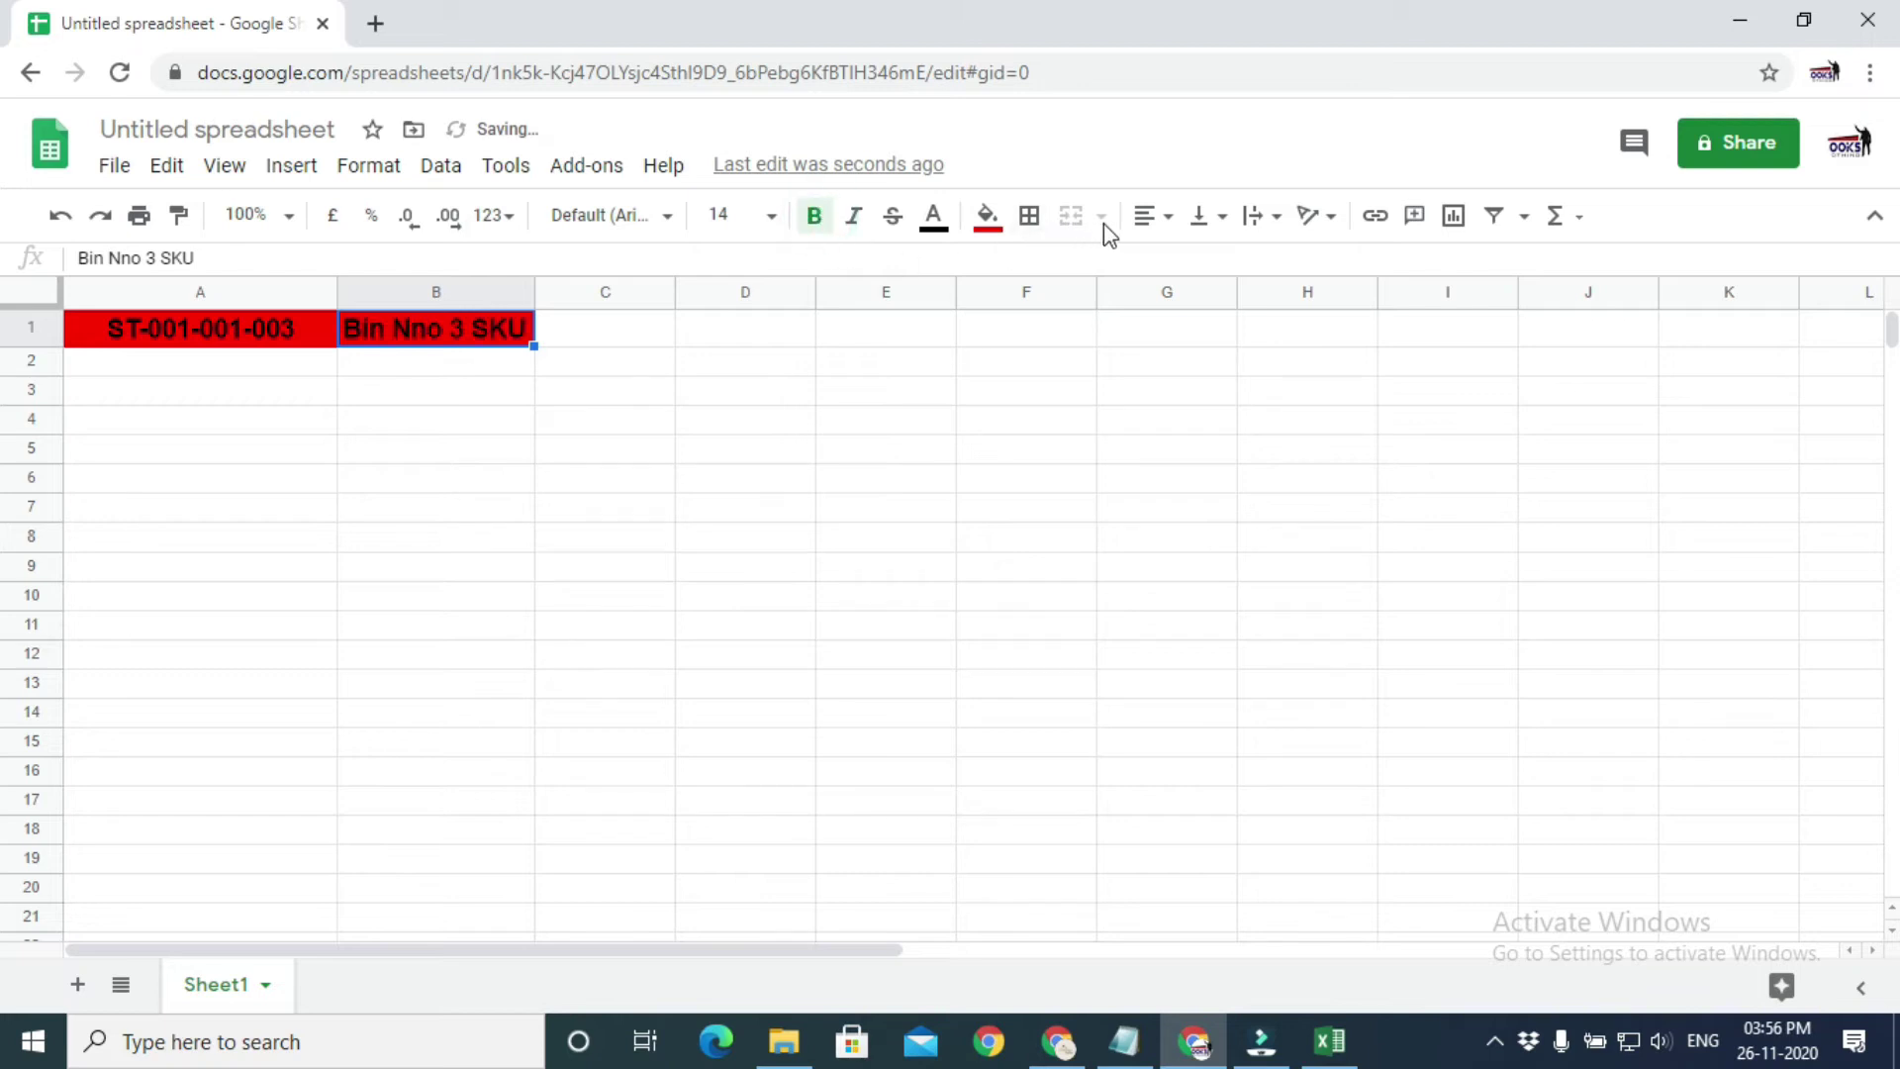
left_click(1141, 230)
left_click(1186, 261)
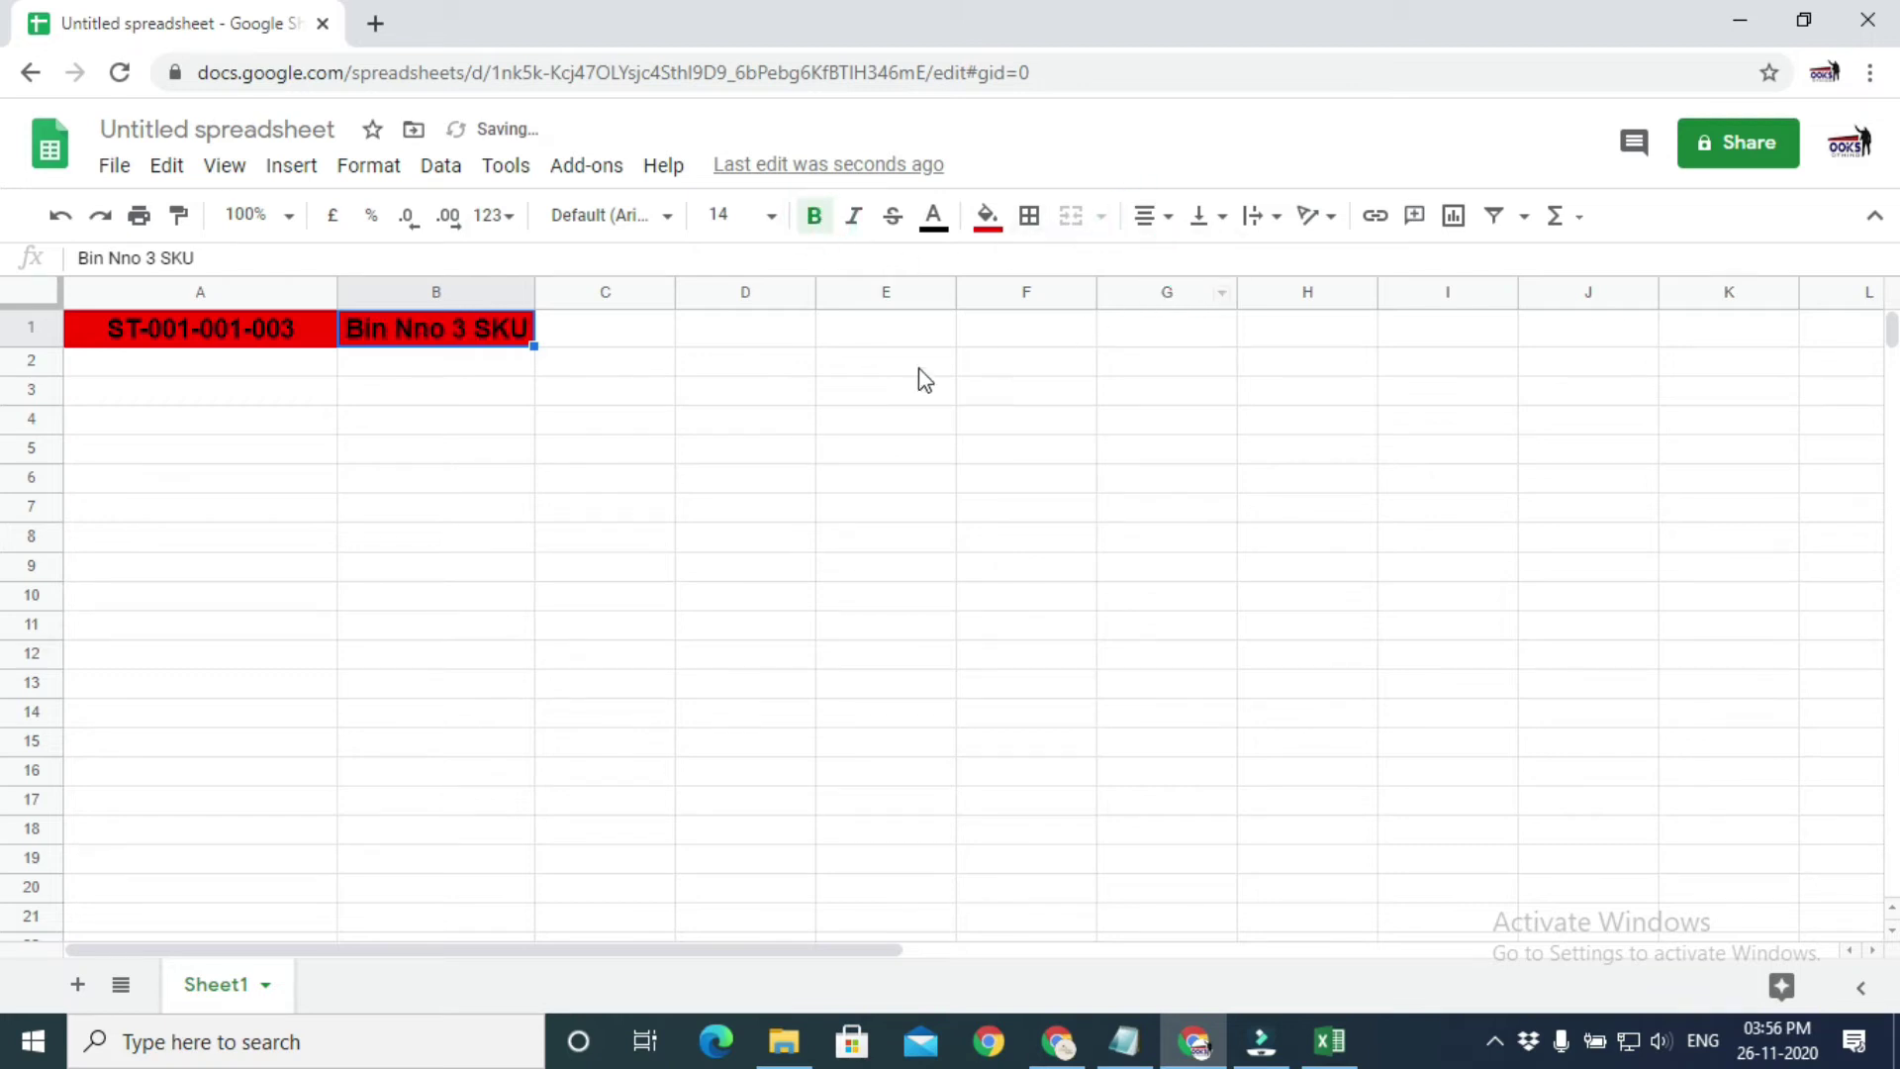
left_click(776, 227)
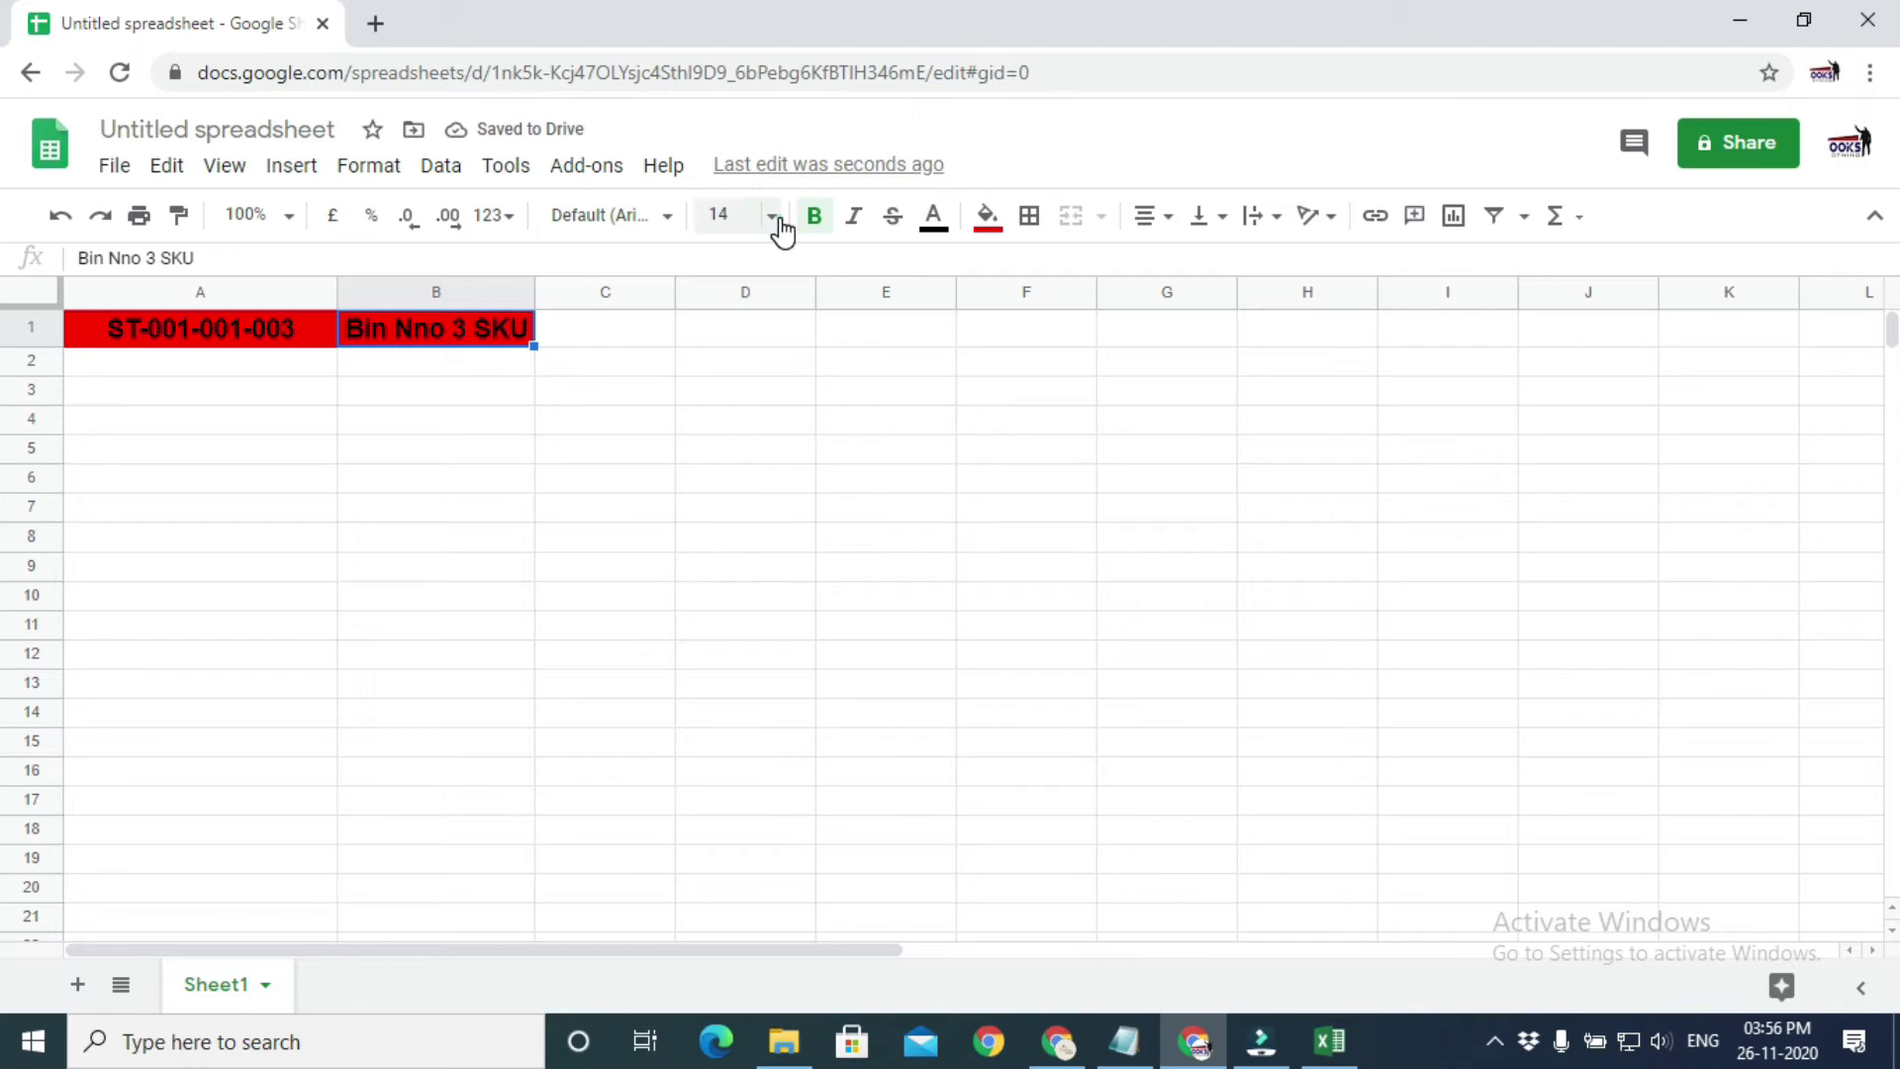
left_click(738, 531)
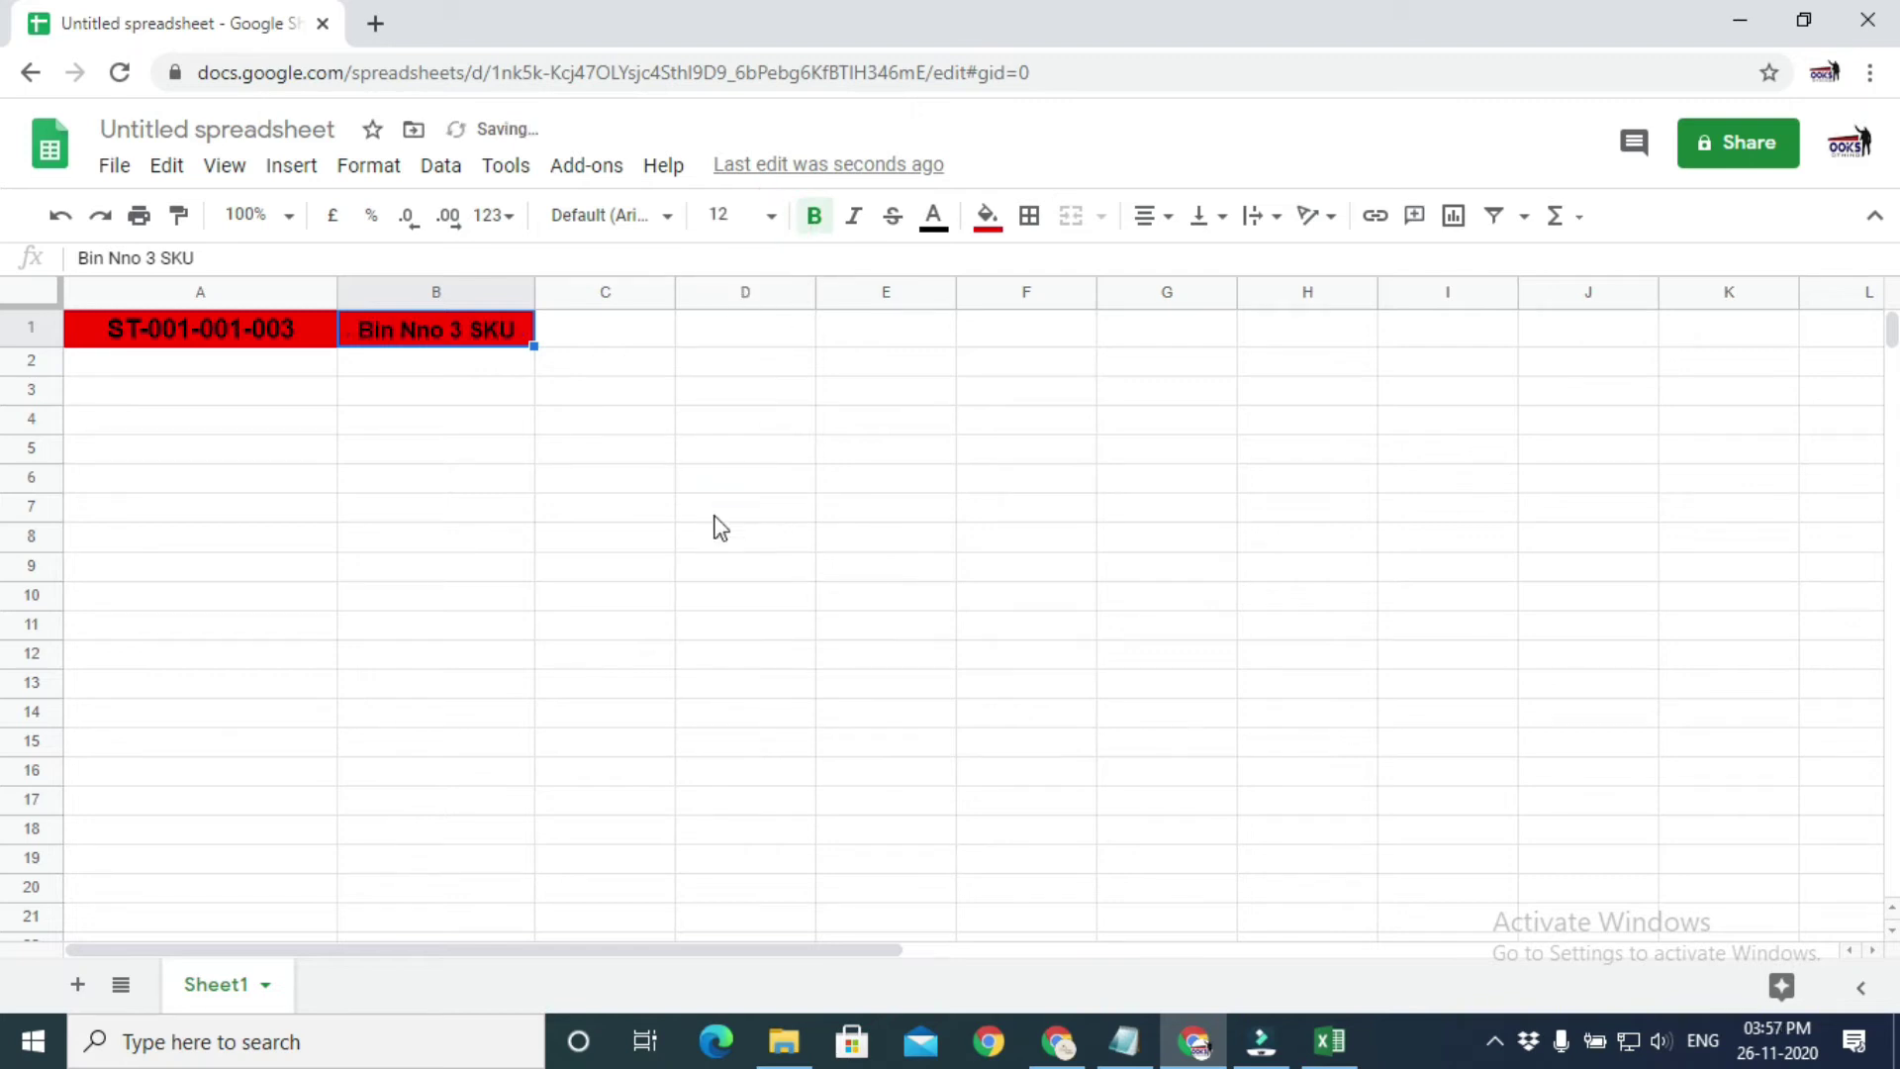
- Correct the label in cell B1 to "Bin No 3 SKU"
left_click(348, 451)
left_click(429, 336)
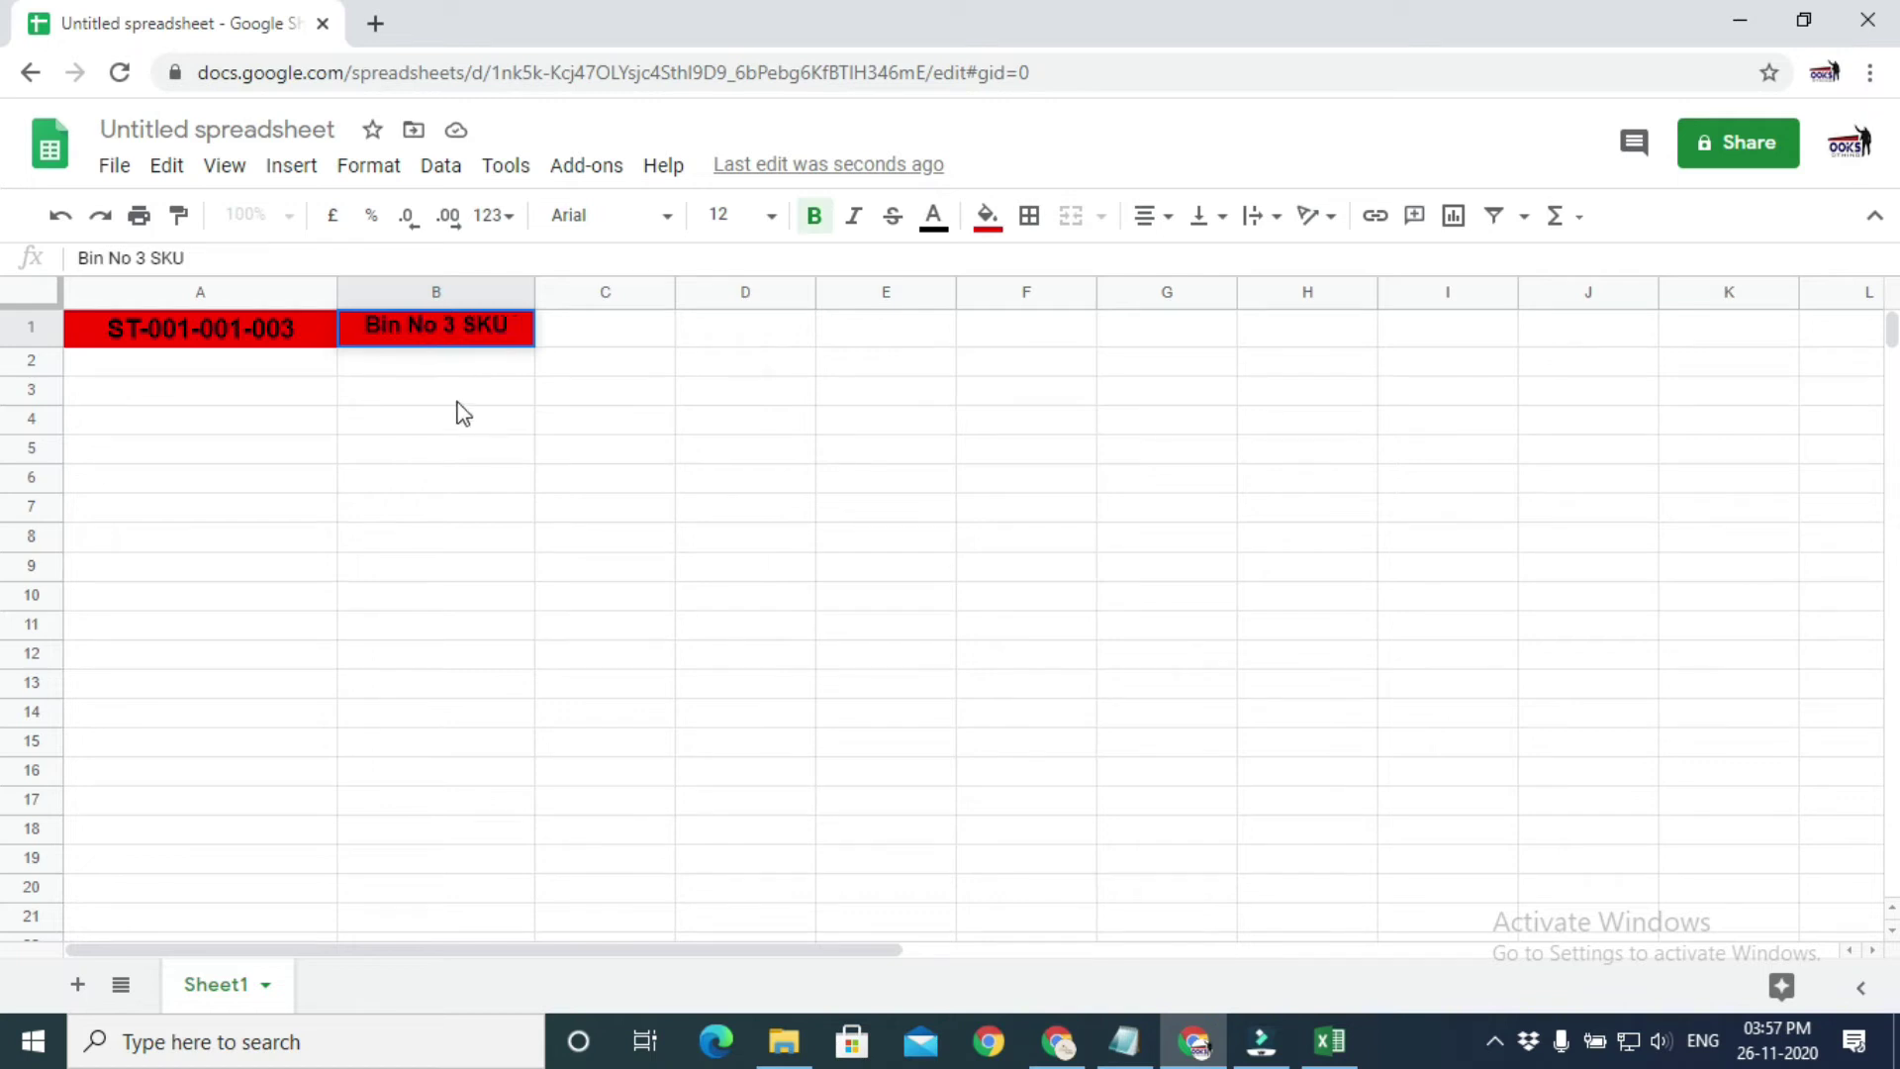
left_click(475, 488)
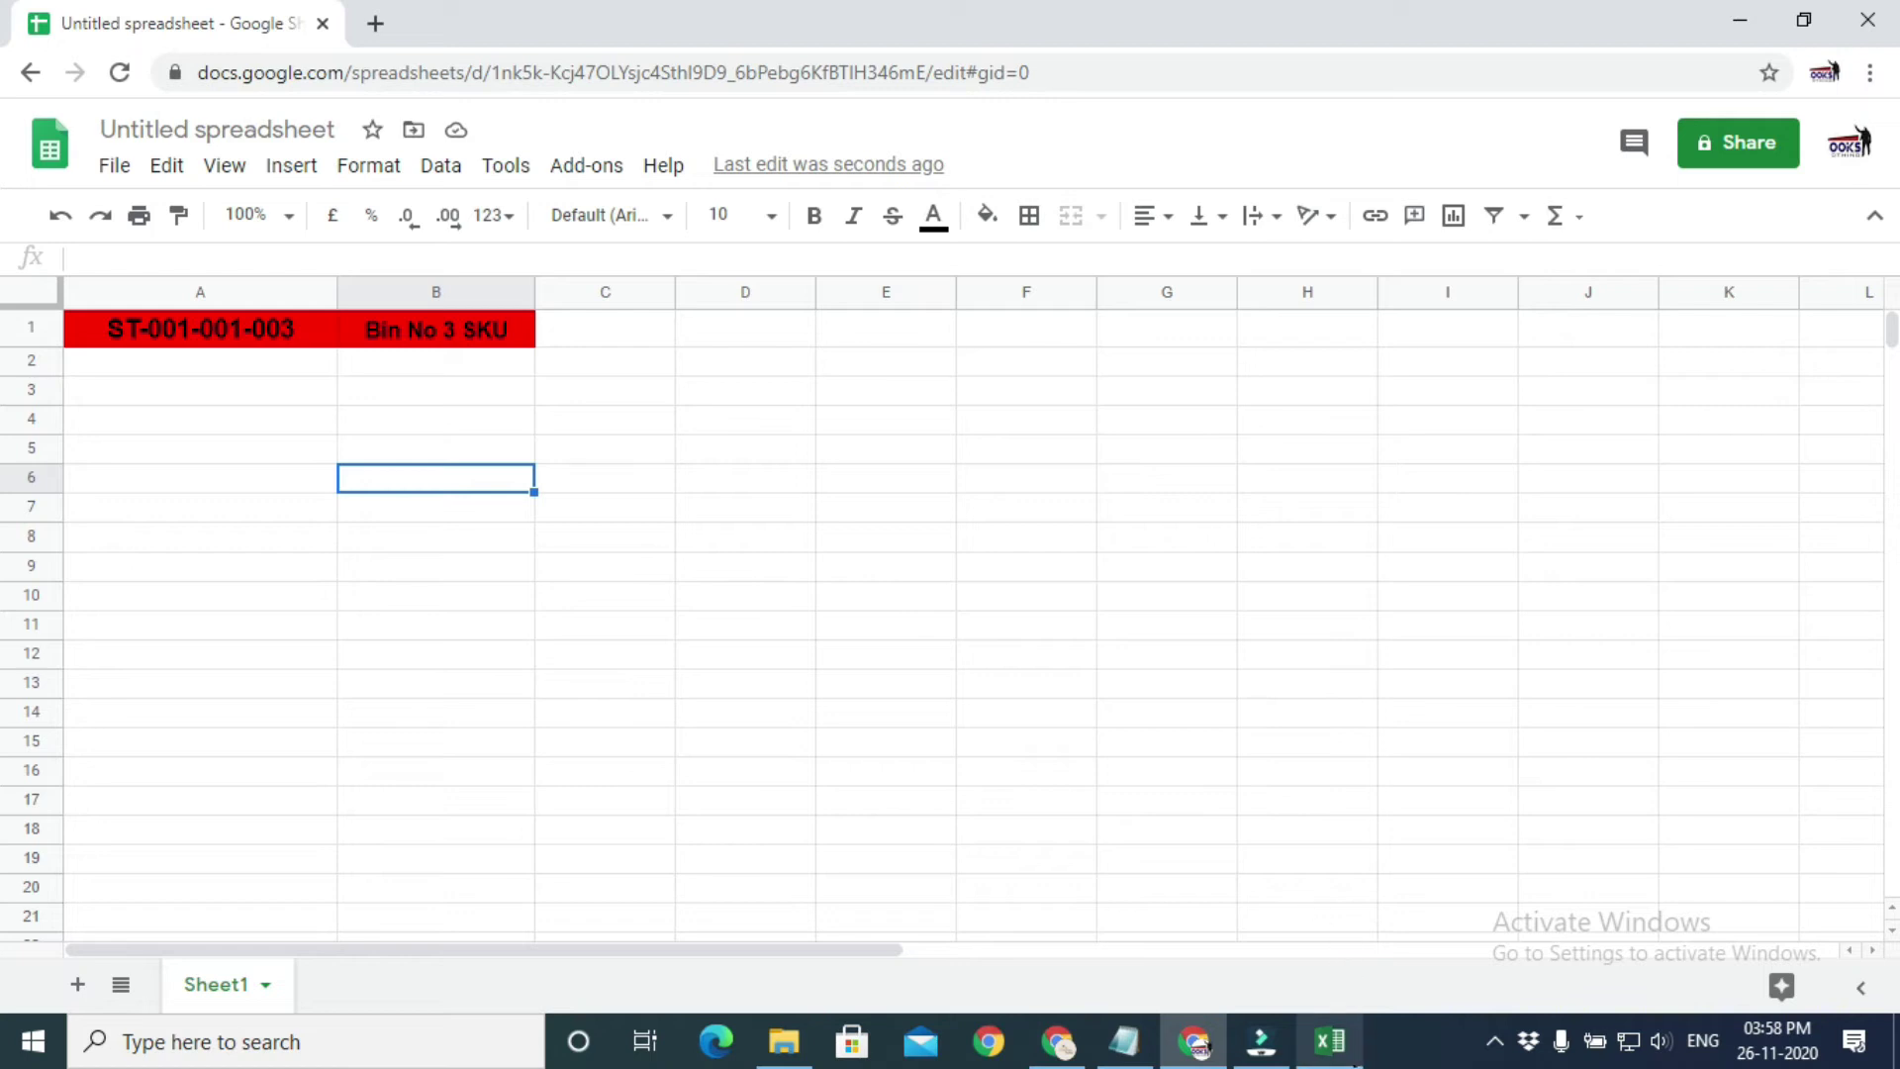
- Switch to the Excel listing file and copy the Seller SKU B701-XS from cell F4
mouse_move(1330, 1040)
left_click(1351, 940)
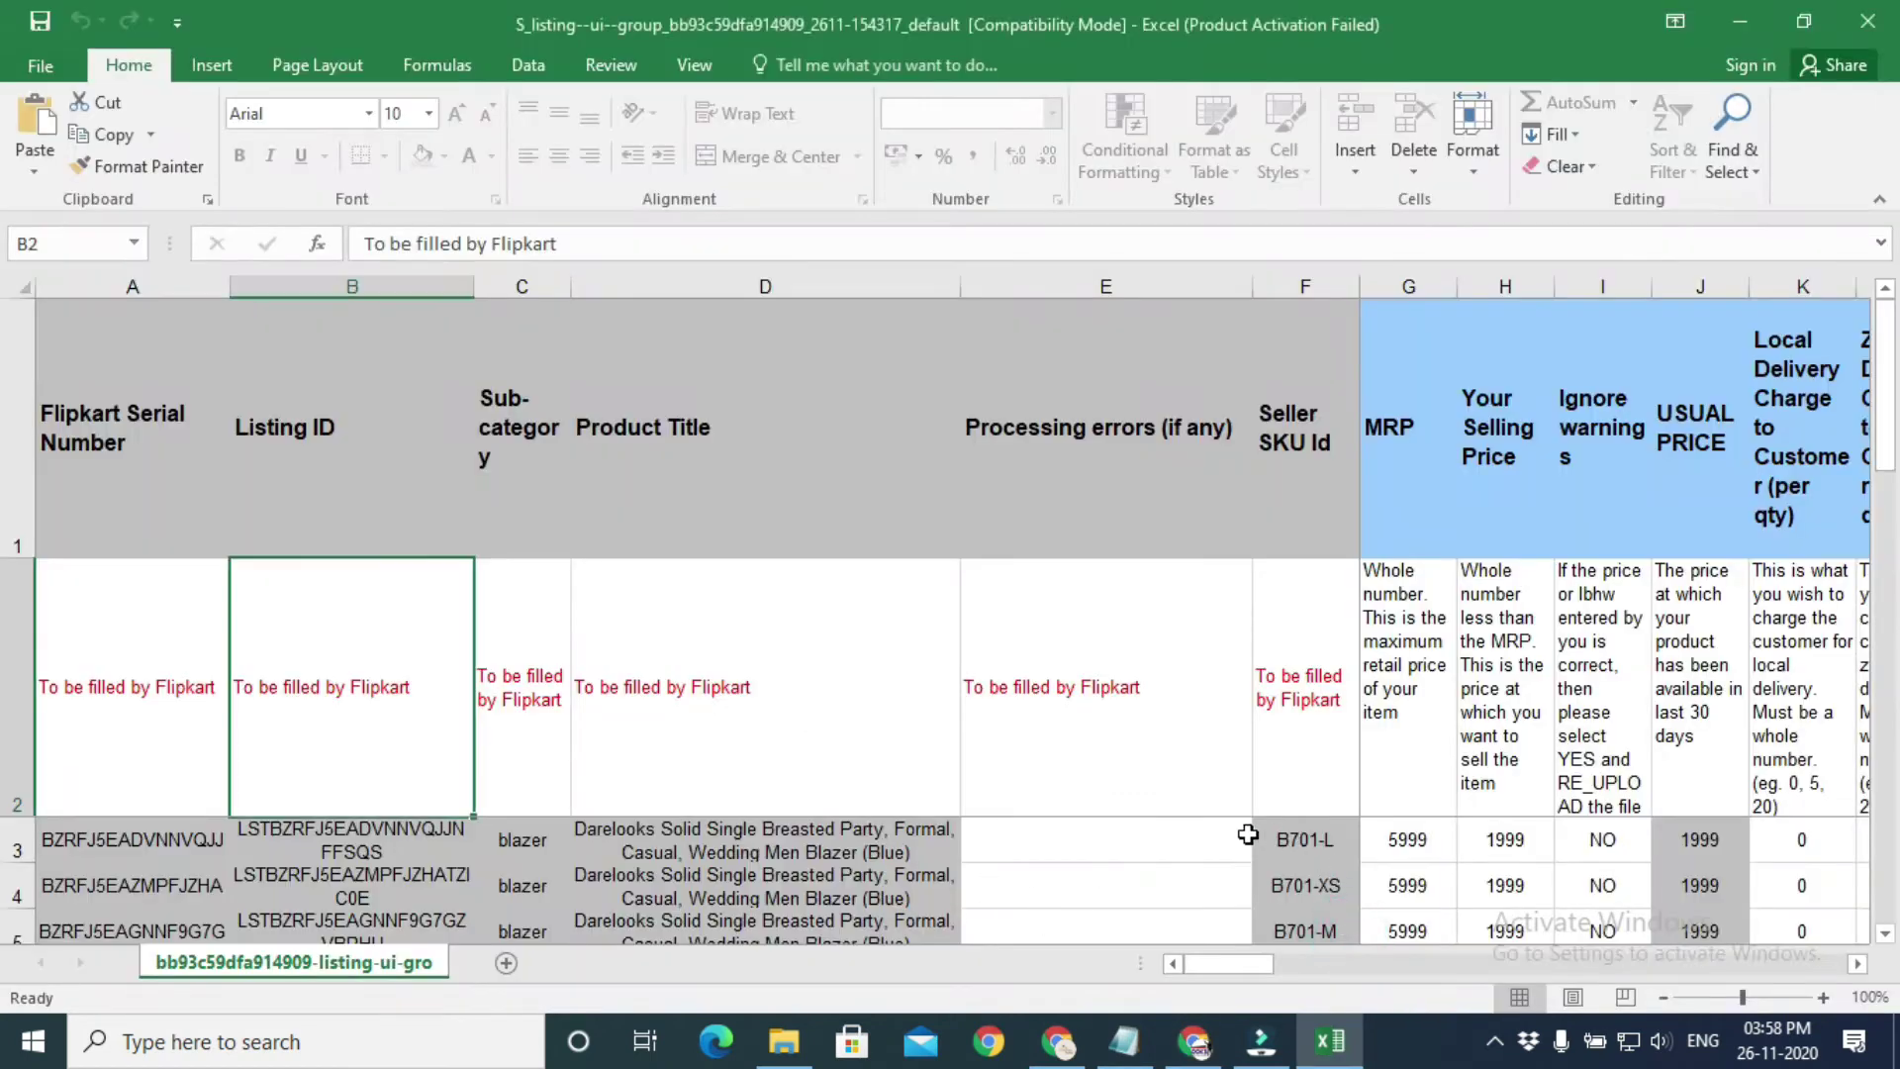
scroll(1303, 902, "down", 3)
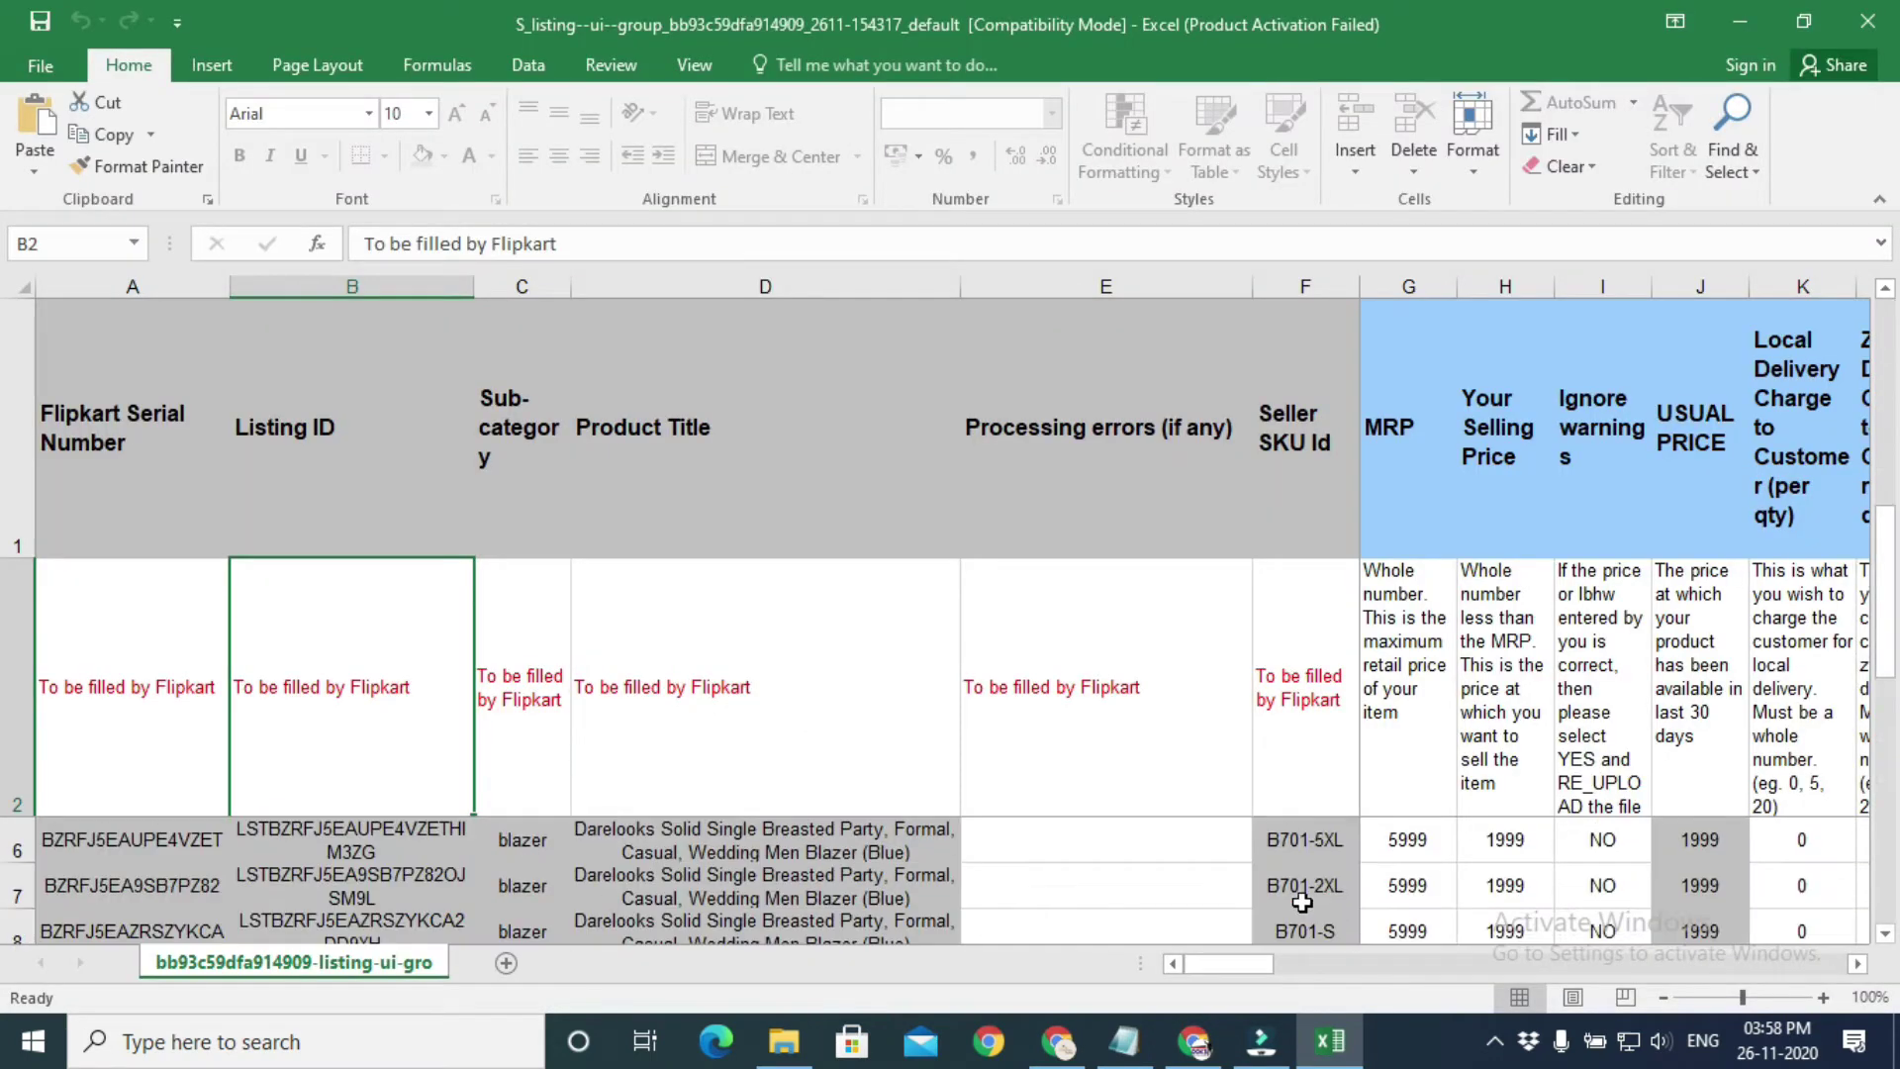
scroll(1303, 902, "up", 1)
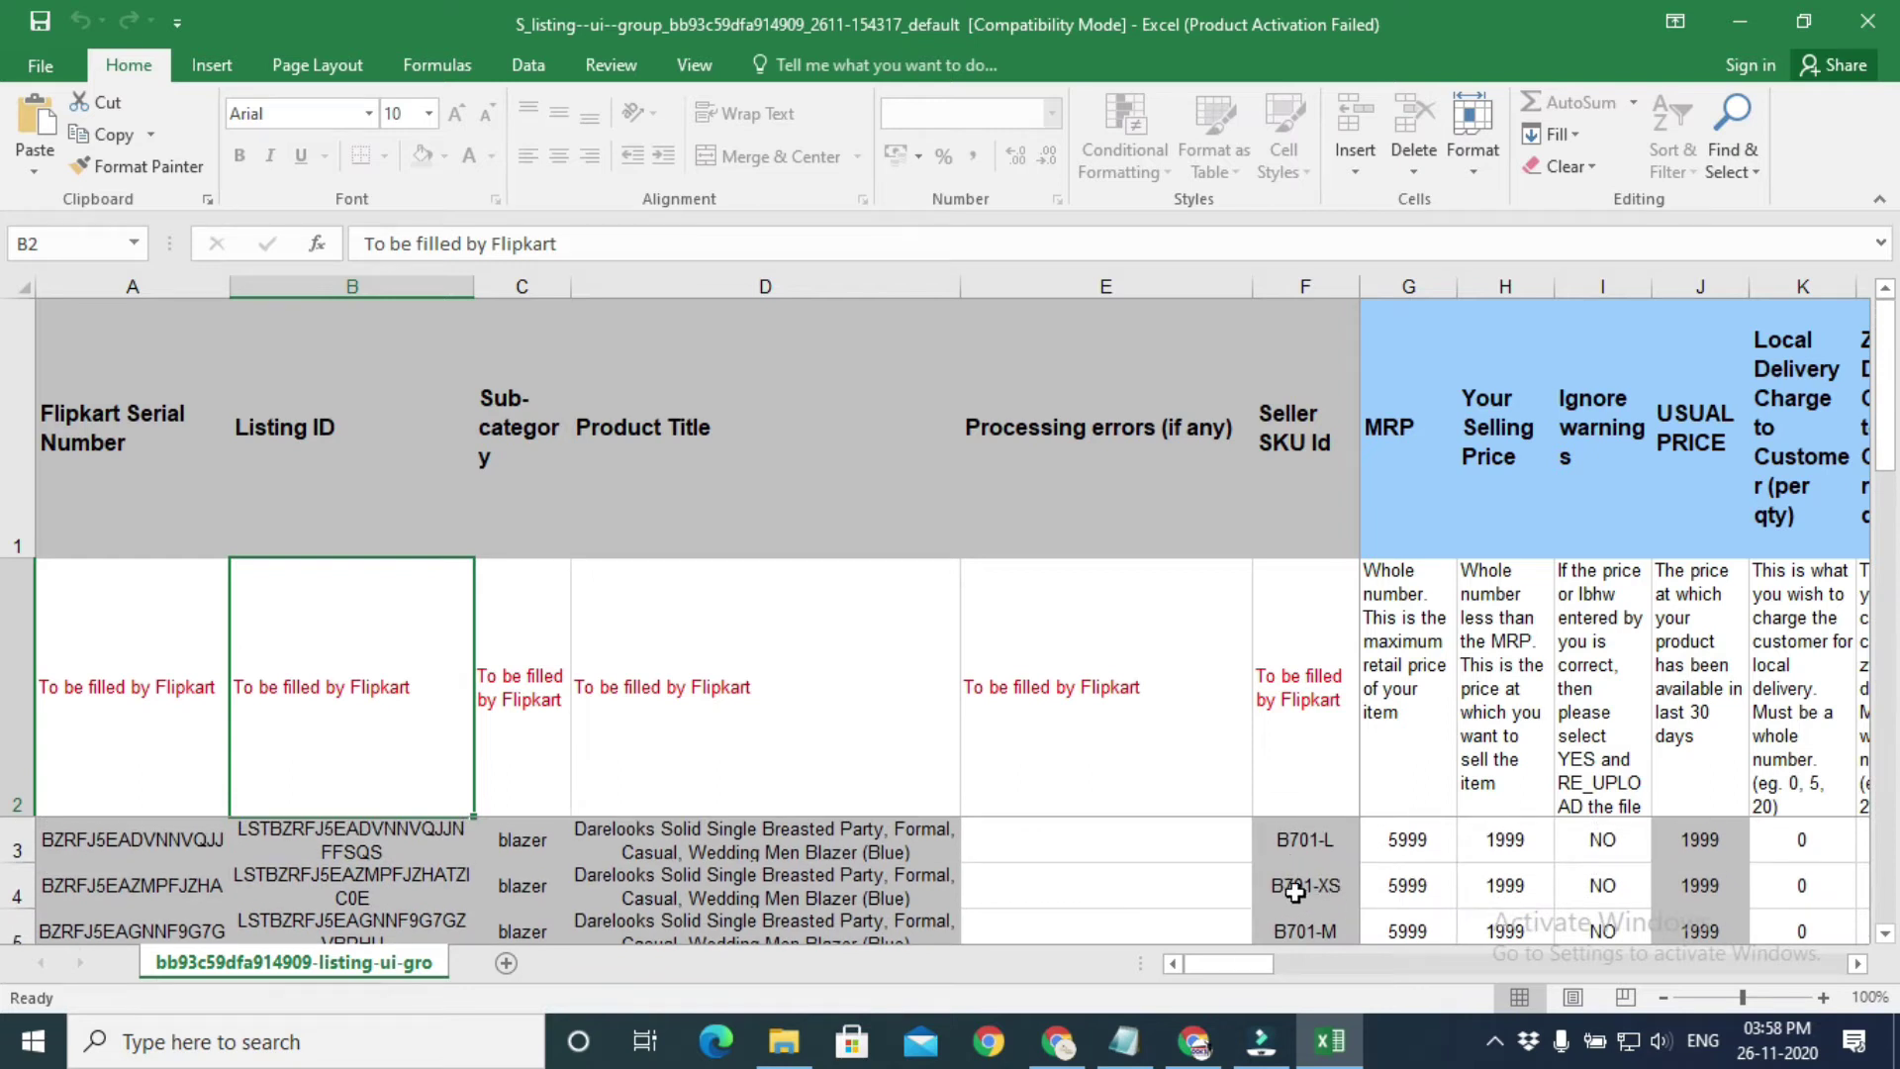
left_click(1295, 893)
right_click(1316, 885)
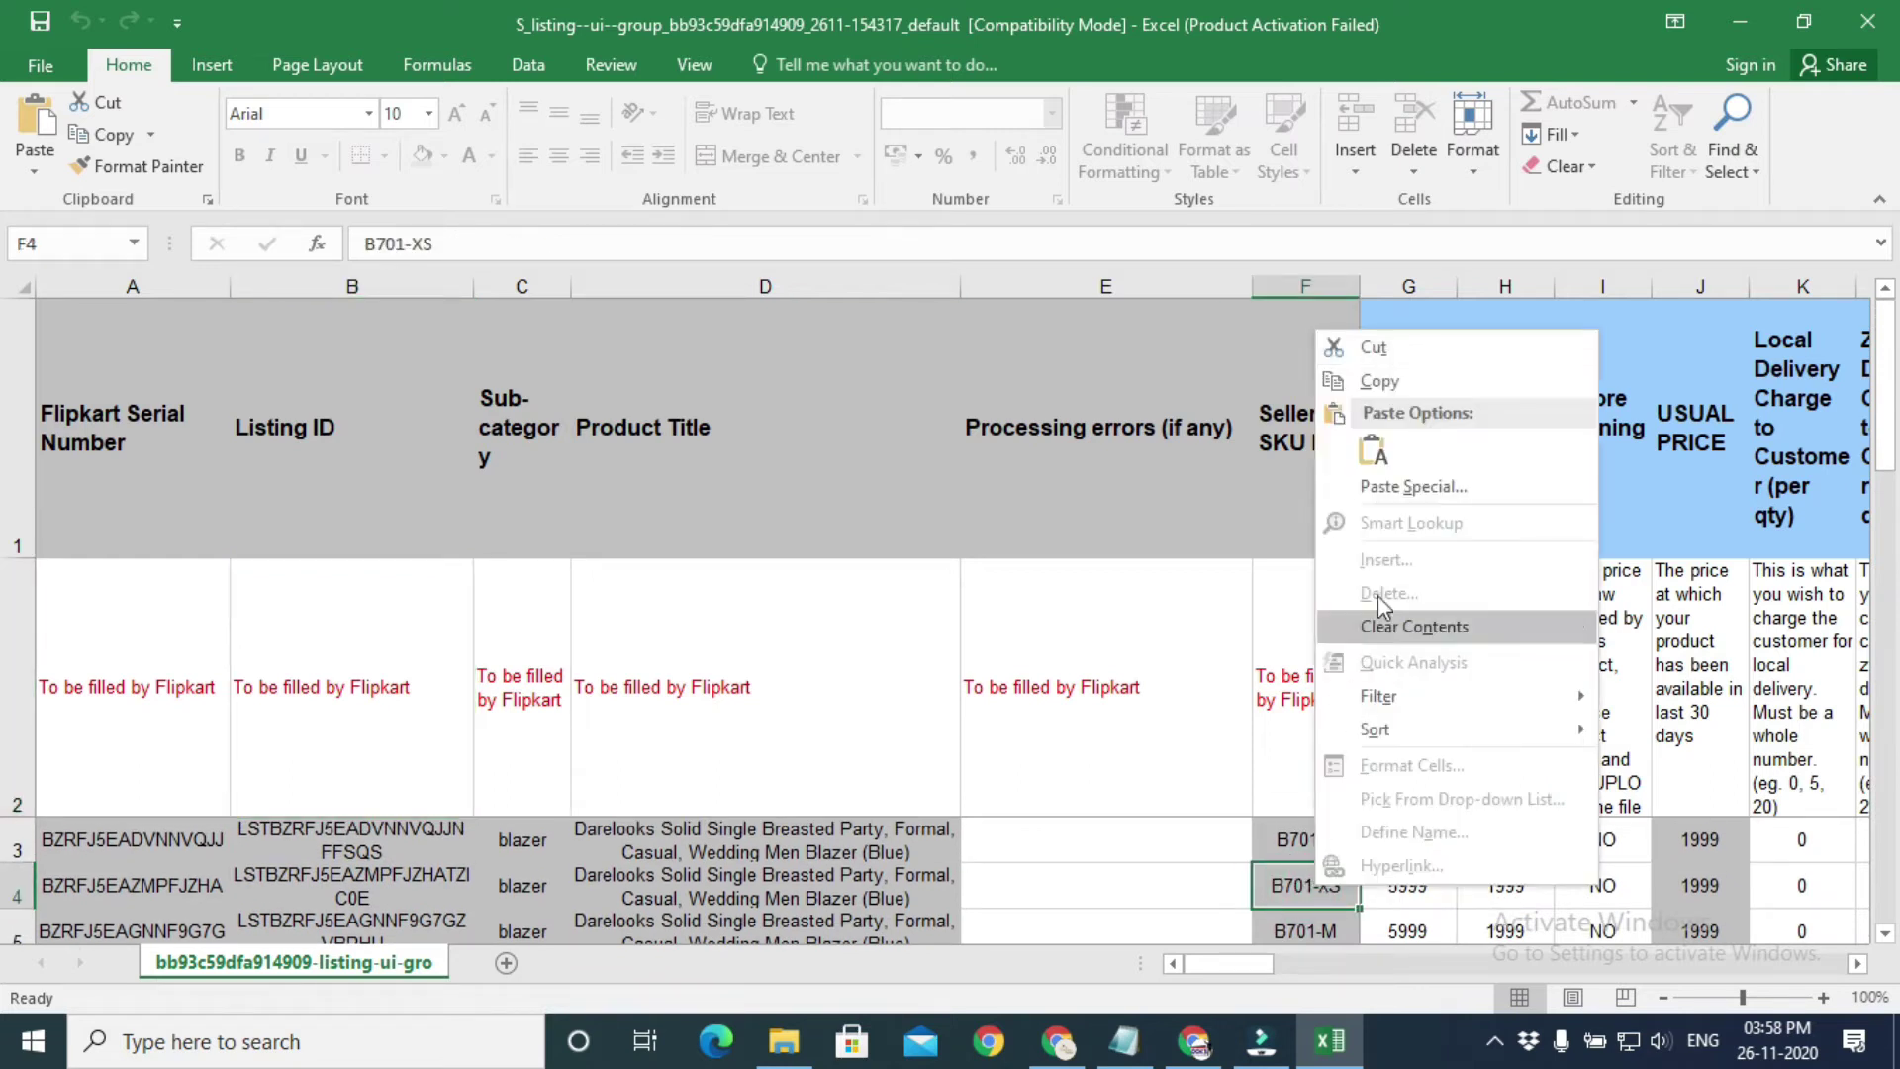
left_click(1379, 381)
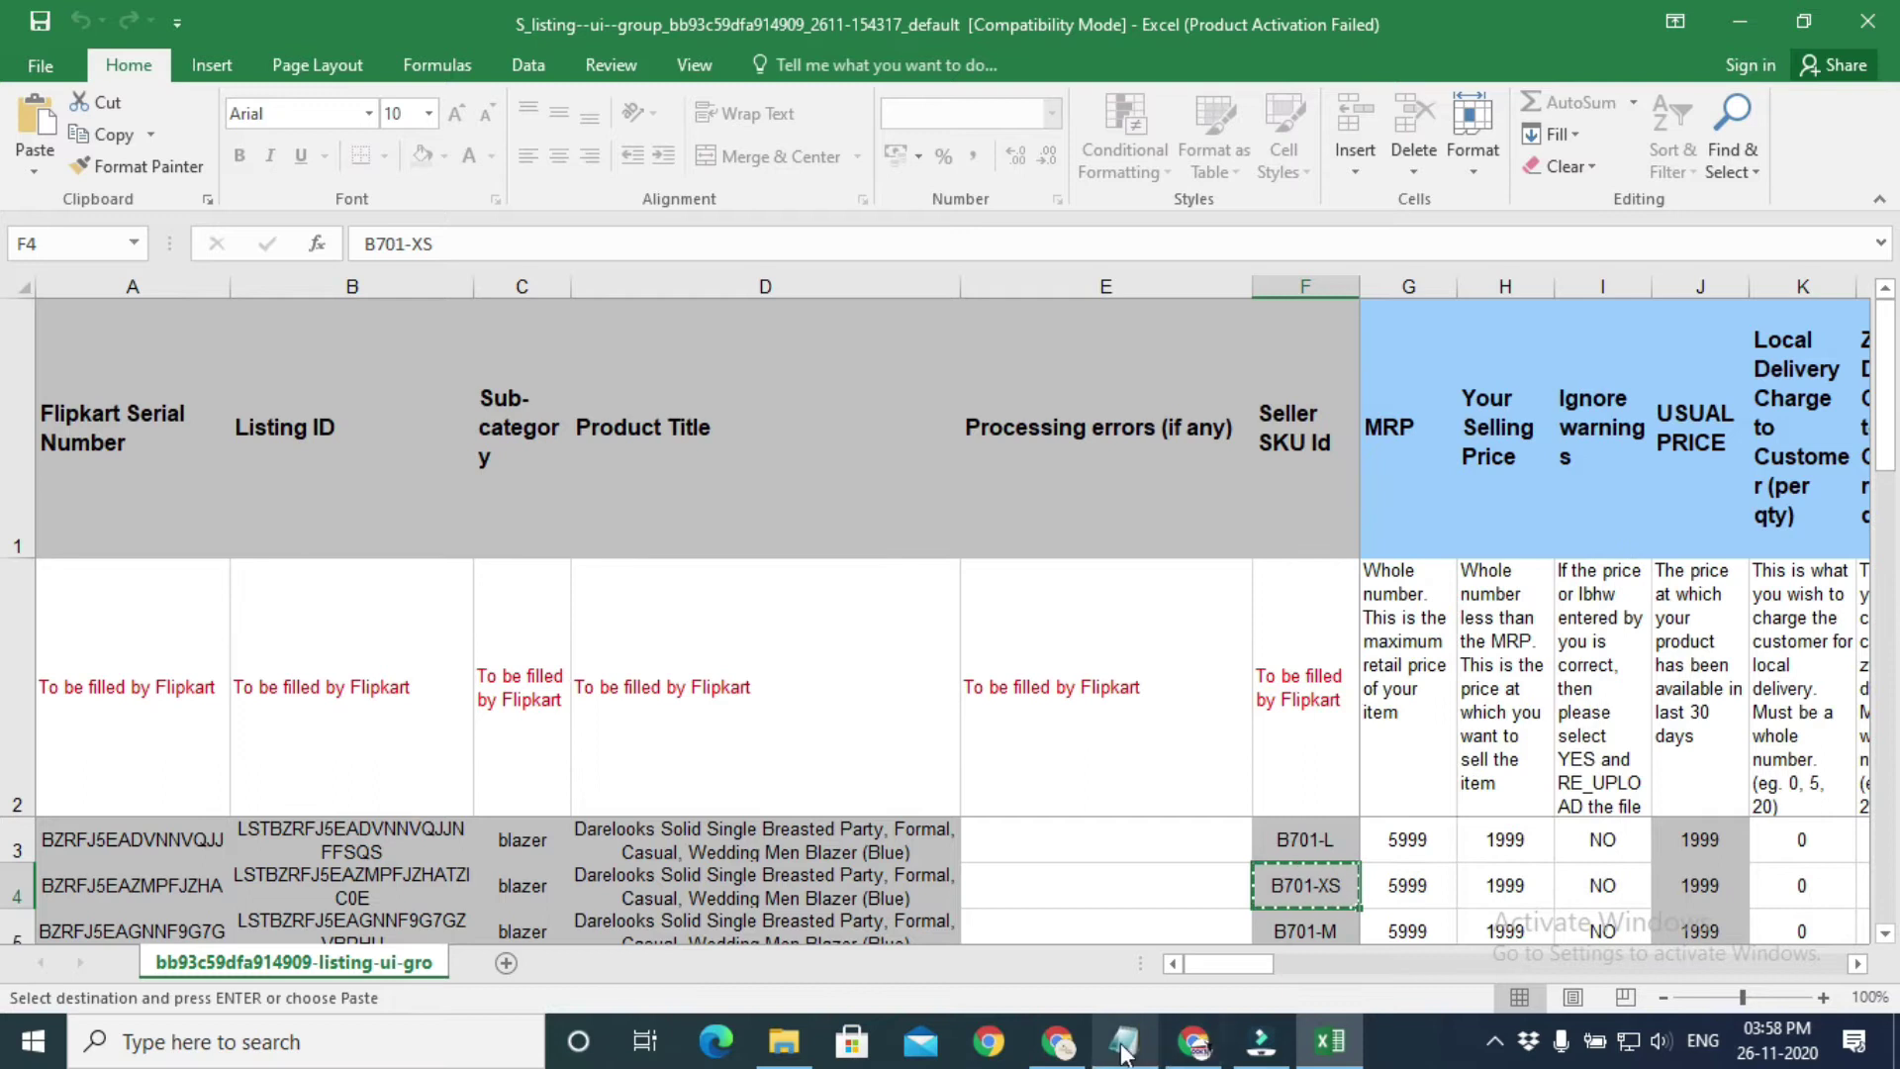
- Switch to Google Sheets and paste the copied SKU B701-XS into cell B2 as values only, centred
mouse_move(1183, 1047)
left_click(1145, 950)
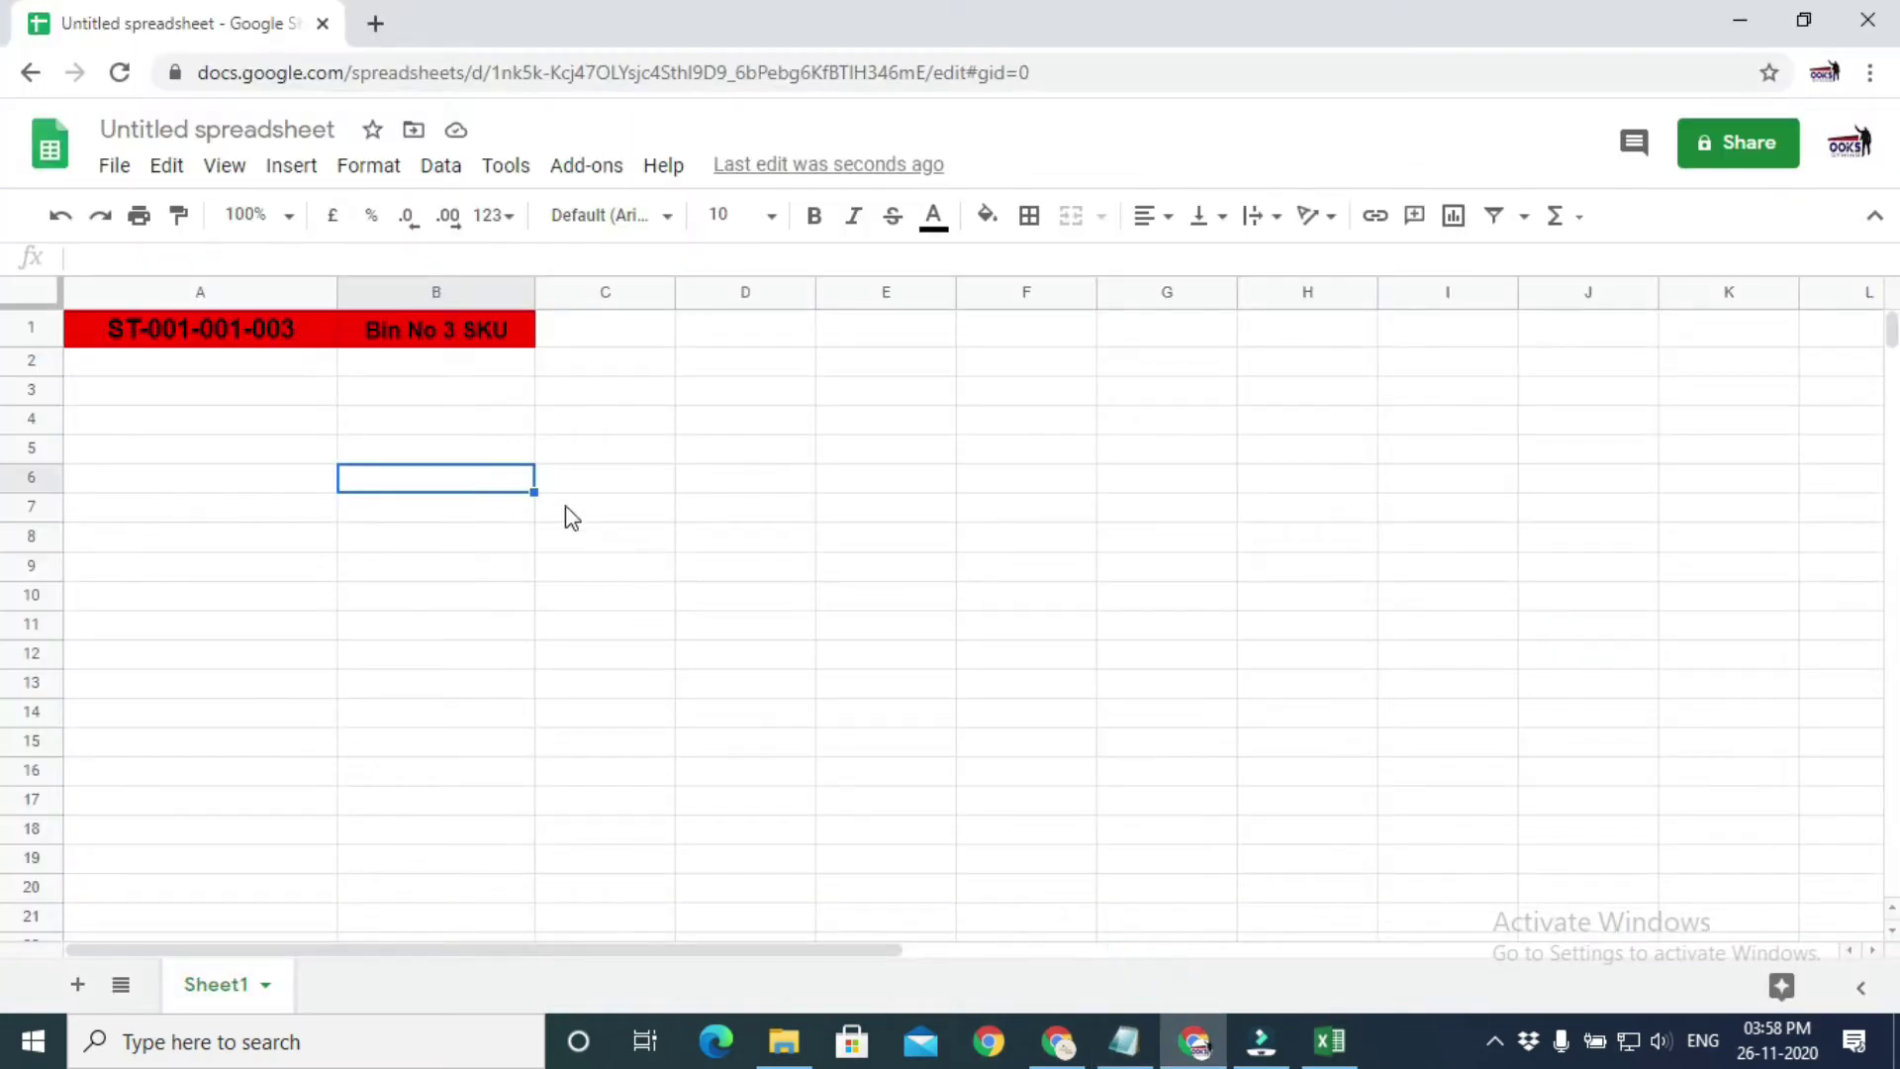
left_click(469, 361)
right_click(471, 360)
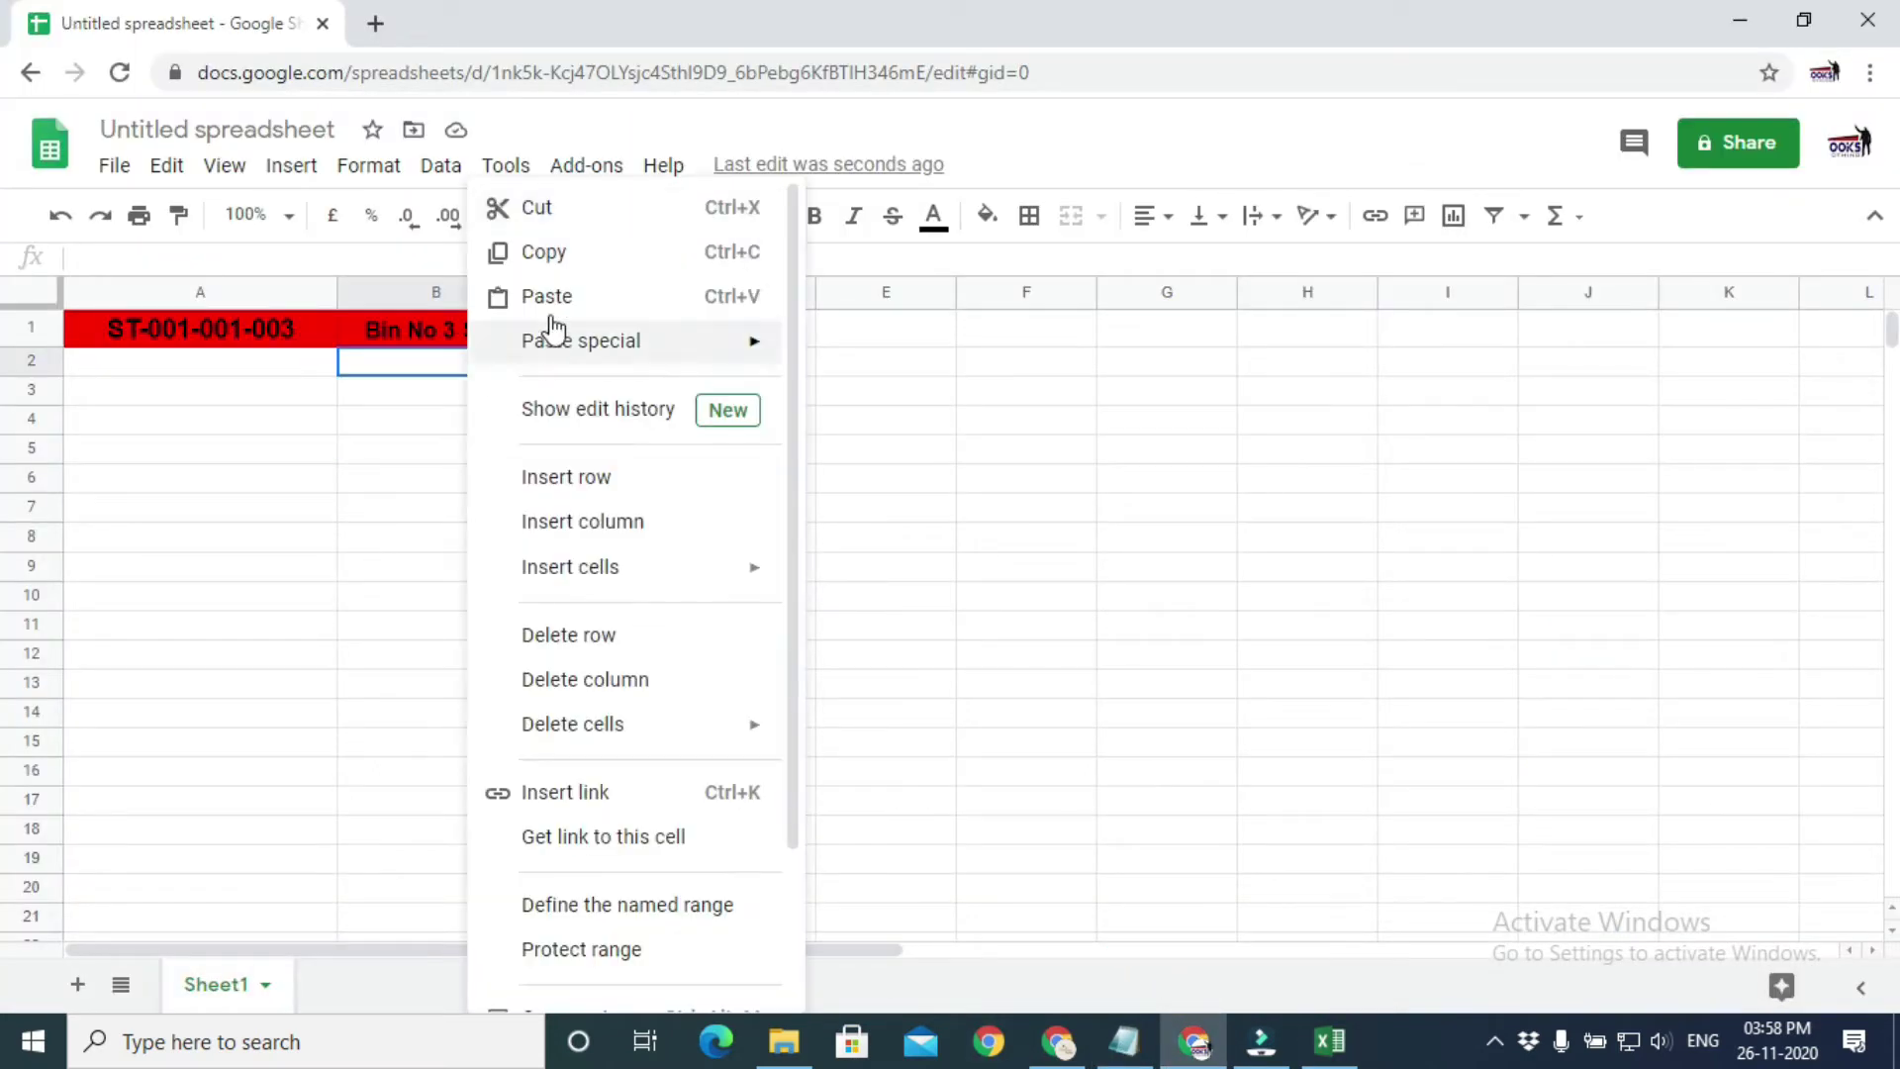
left_click(552, 297)
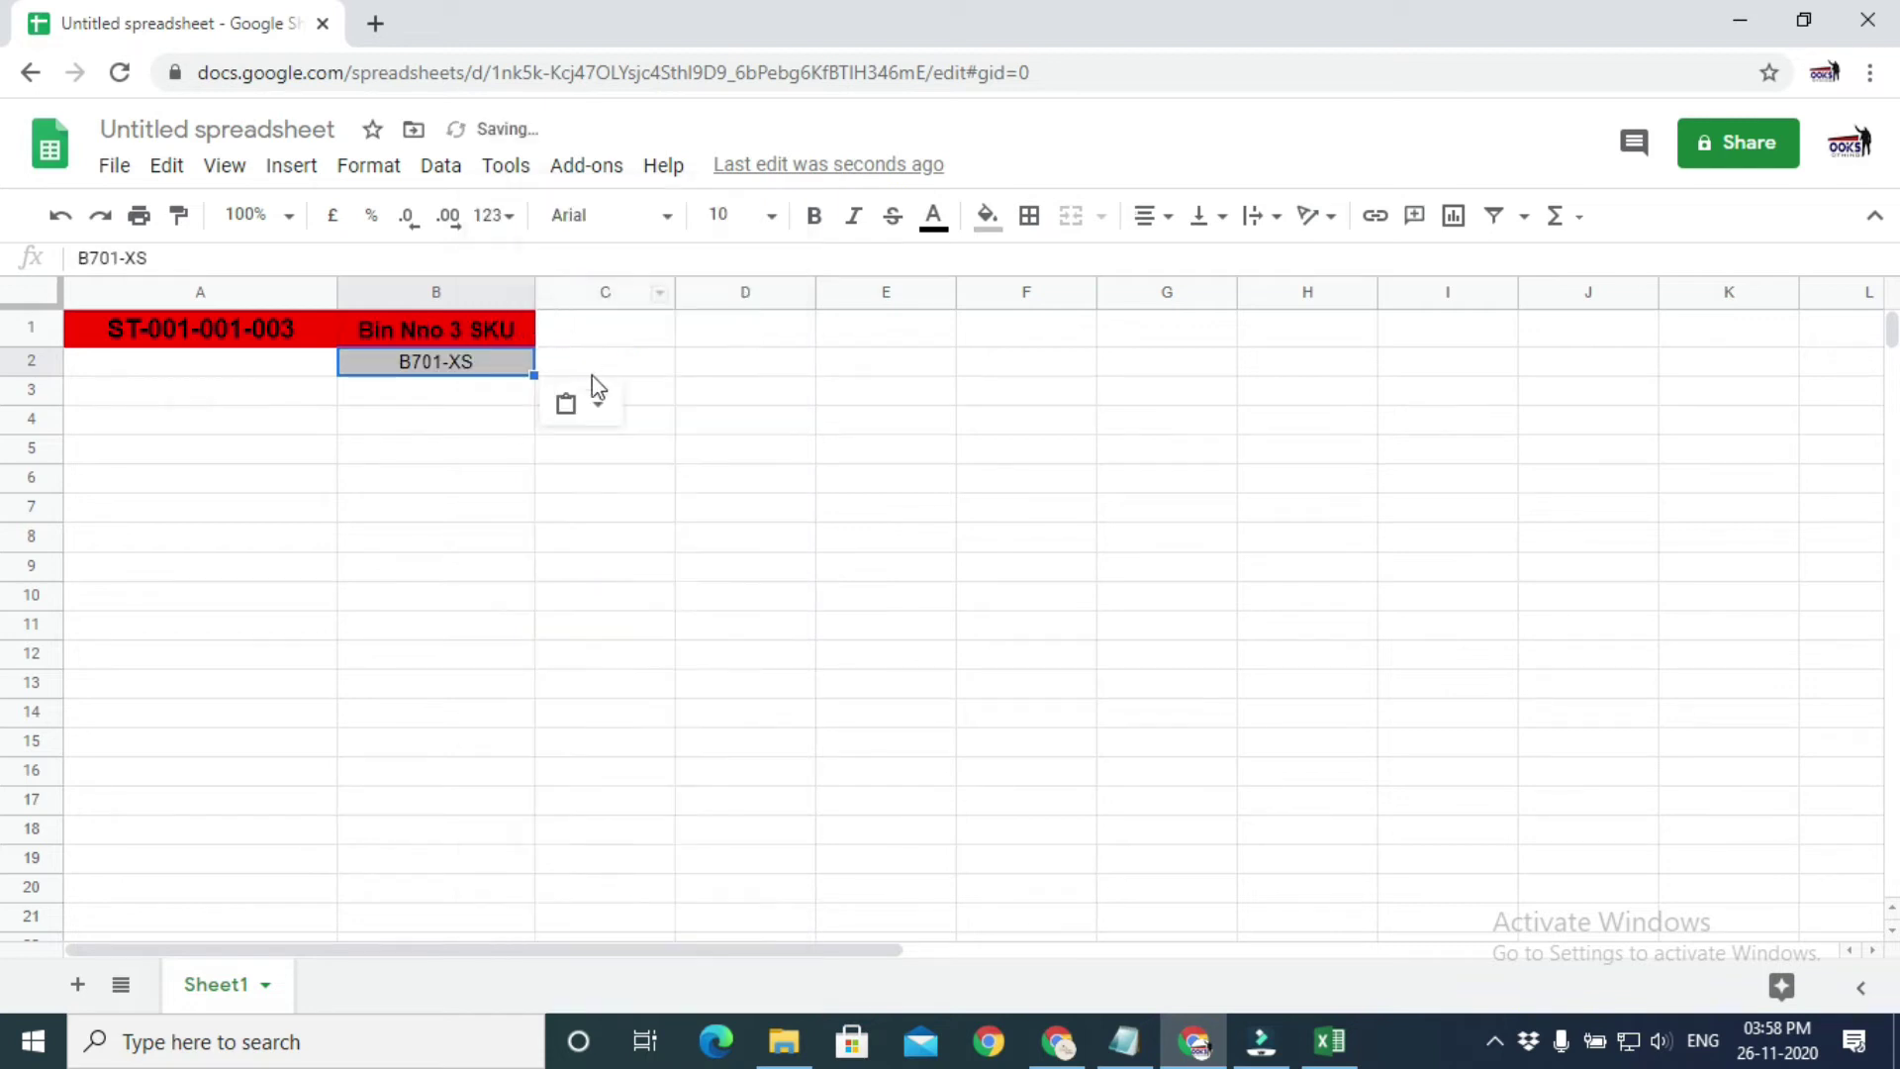
left_click(594, 404)
left_click(697, 457)
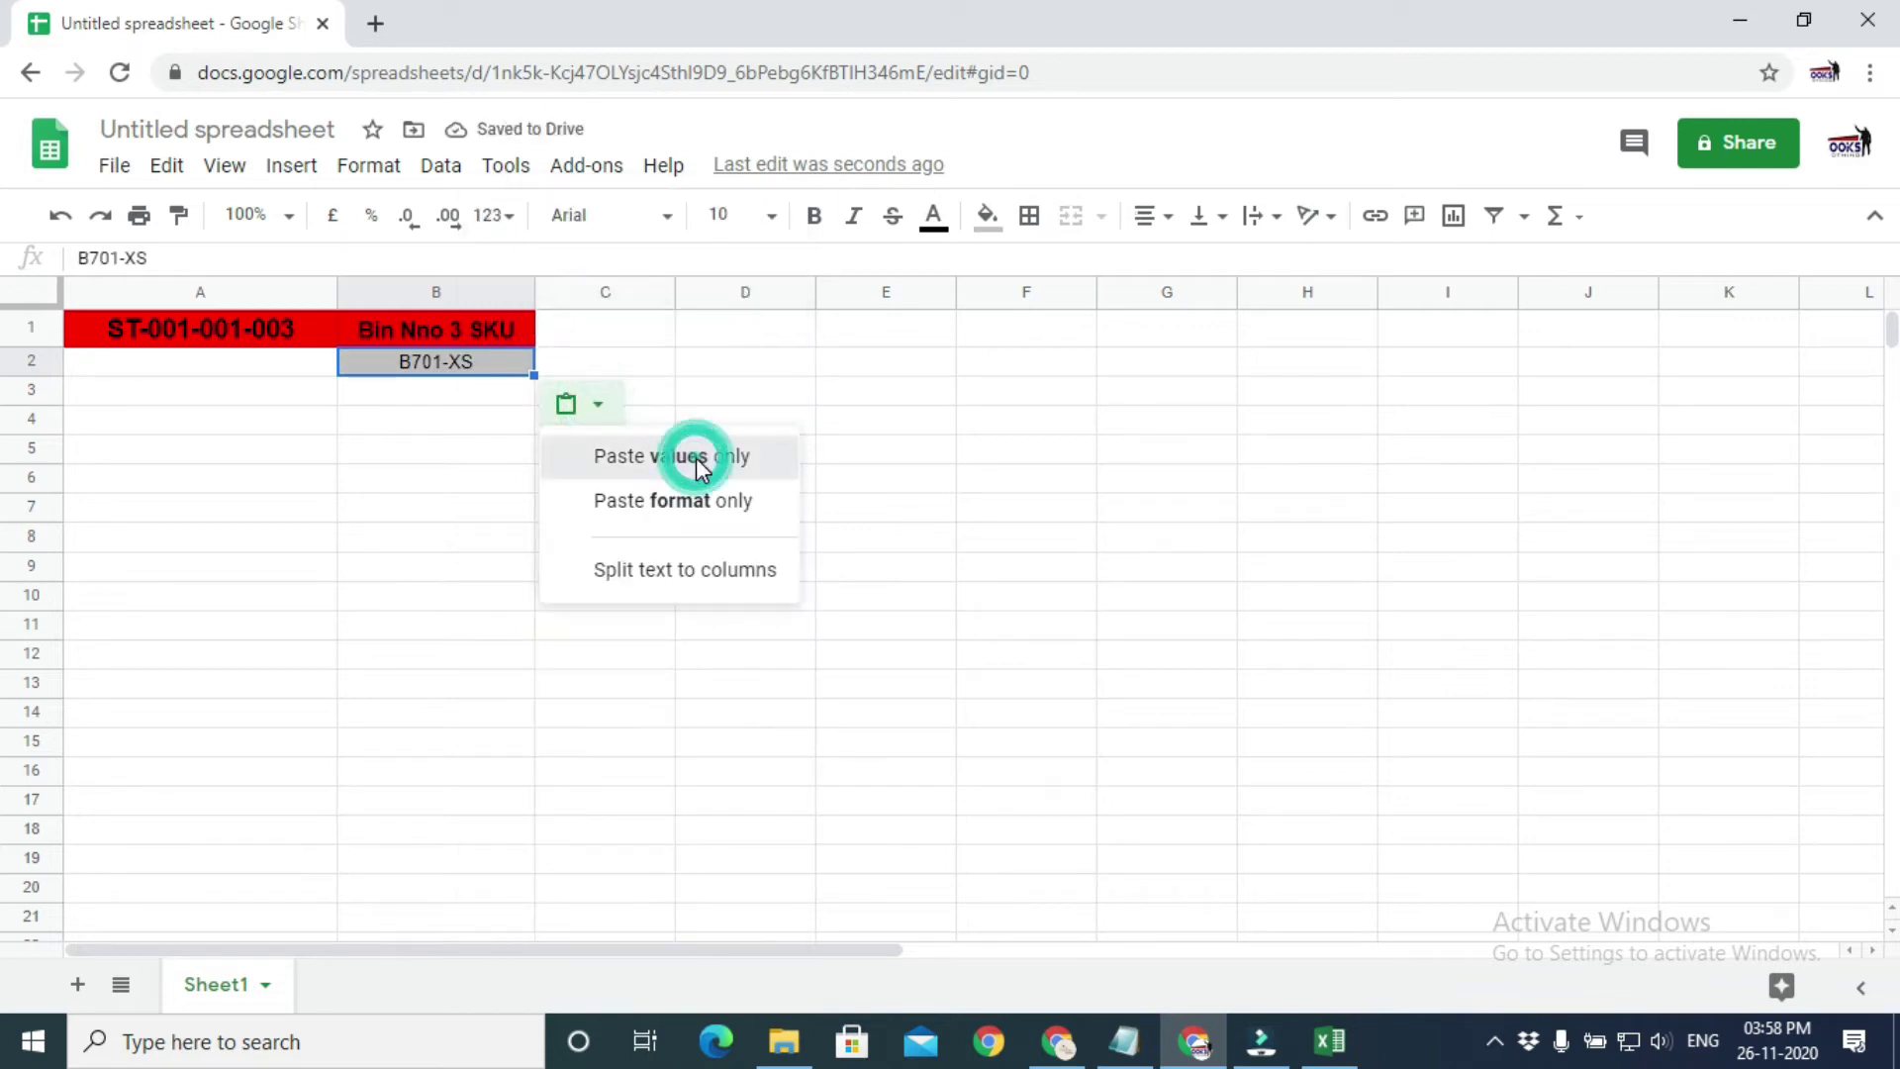
left_click(1145, 215)
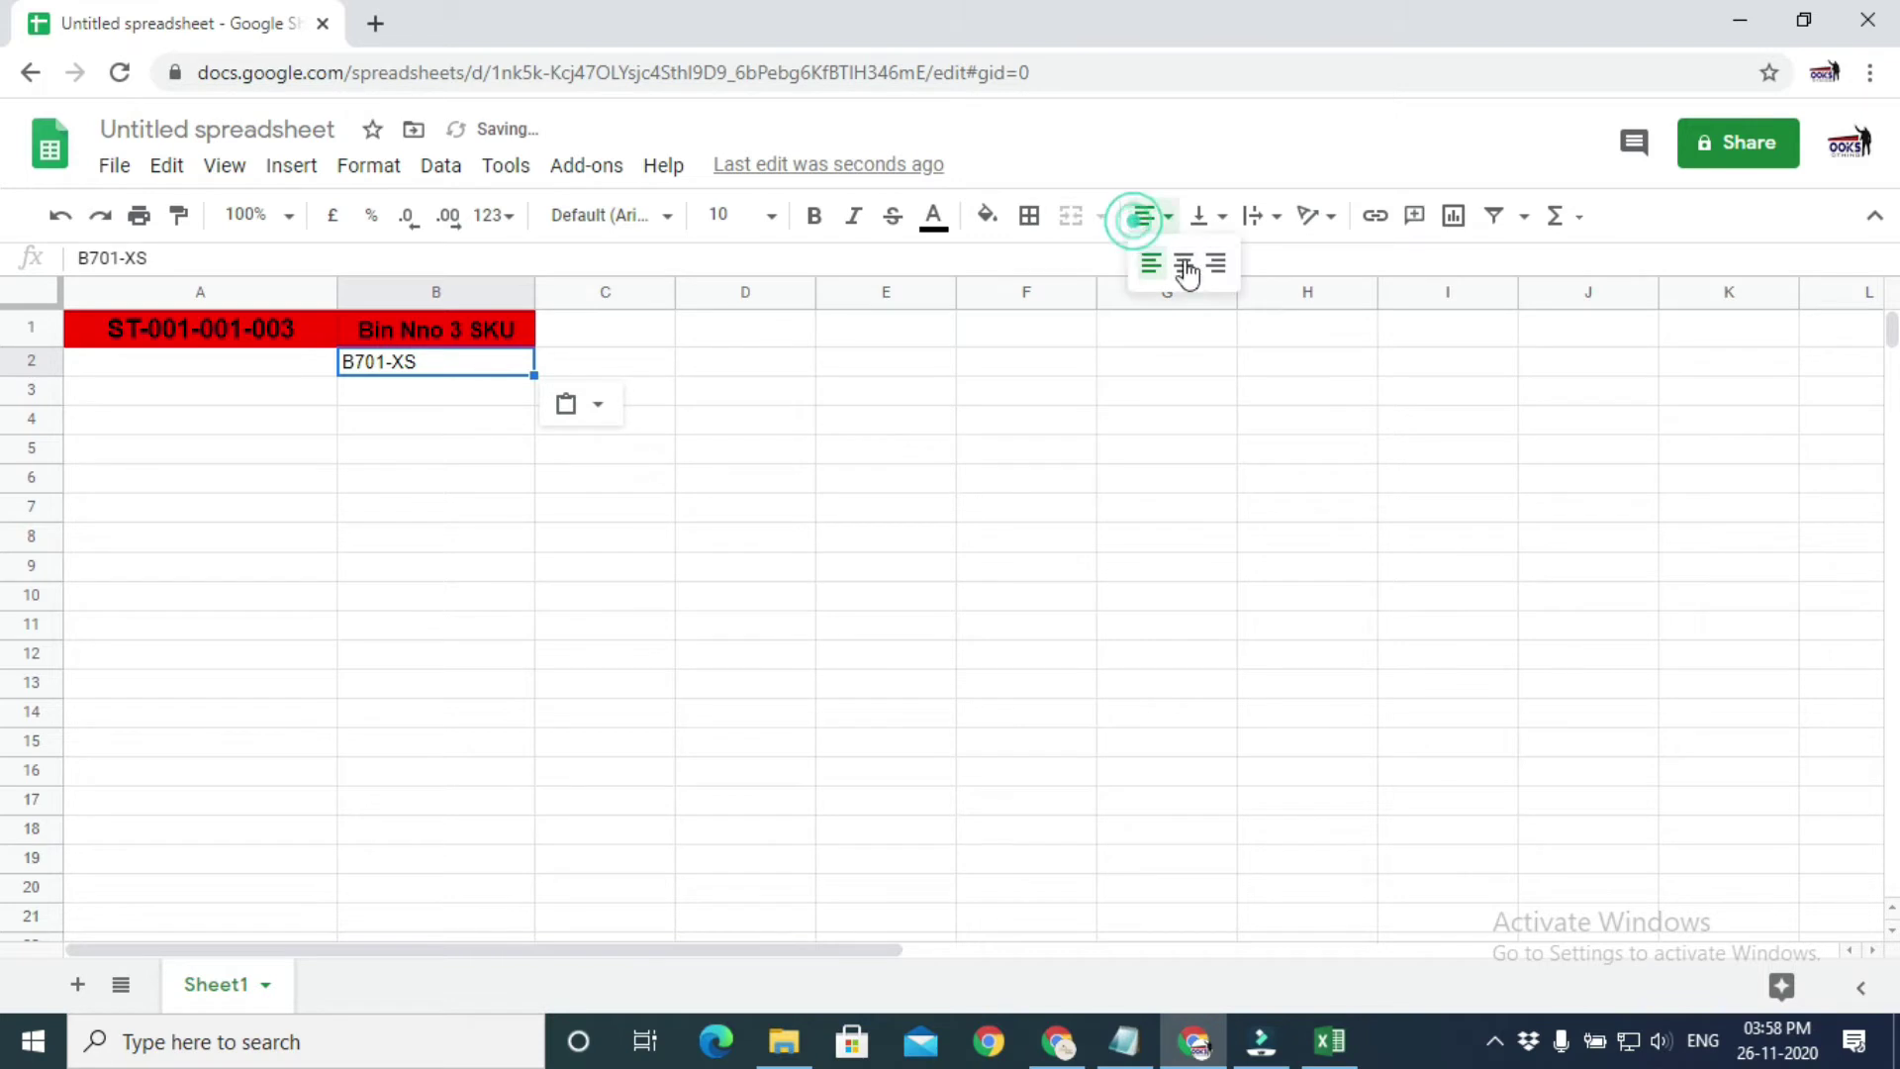
left_click(1187, 264)
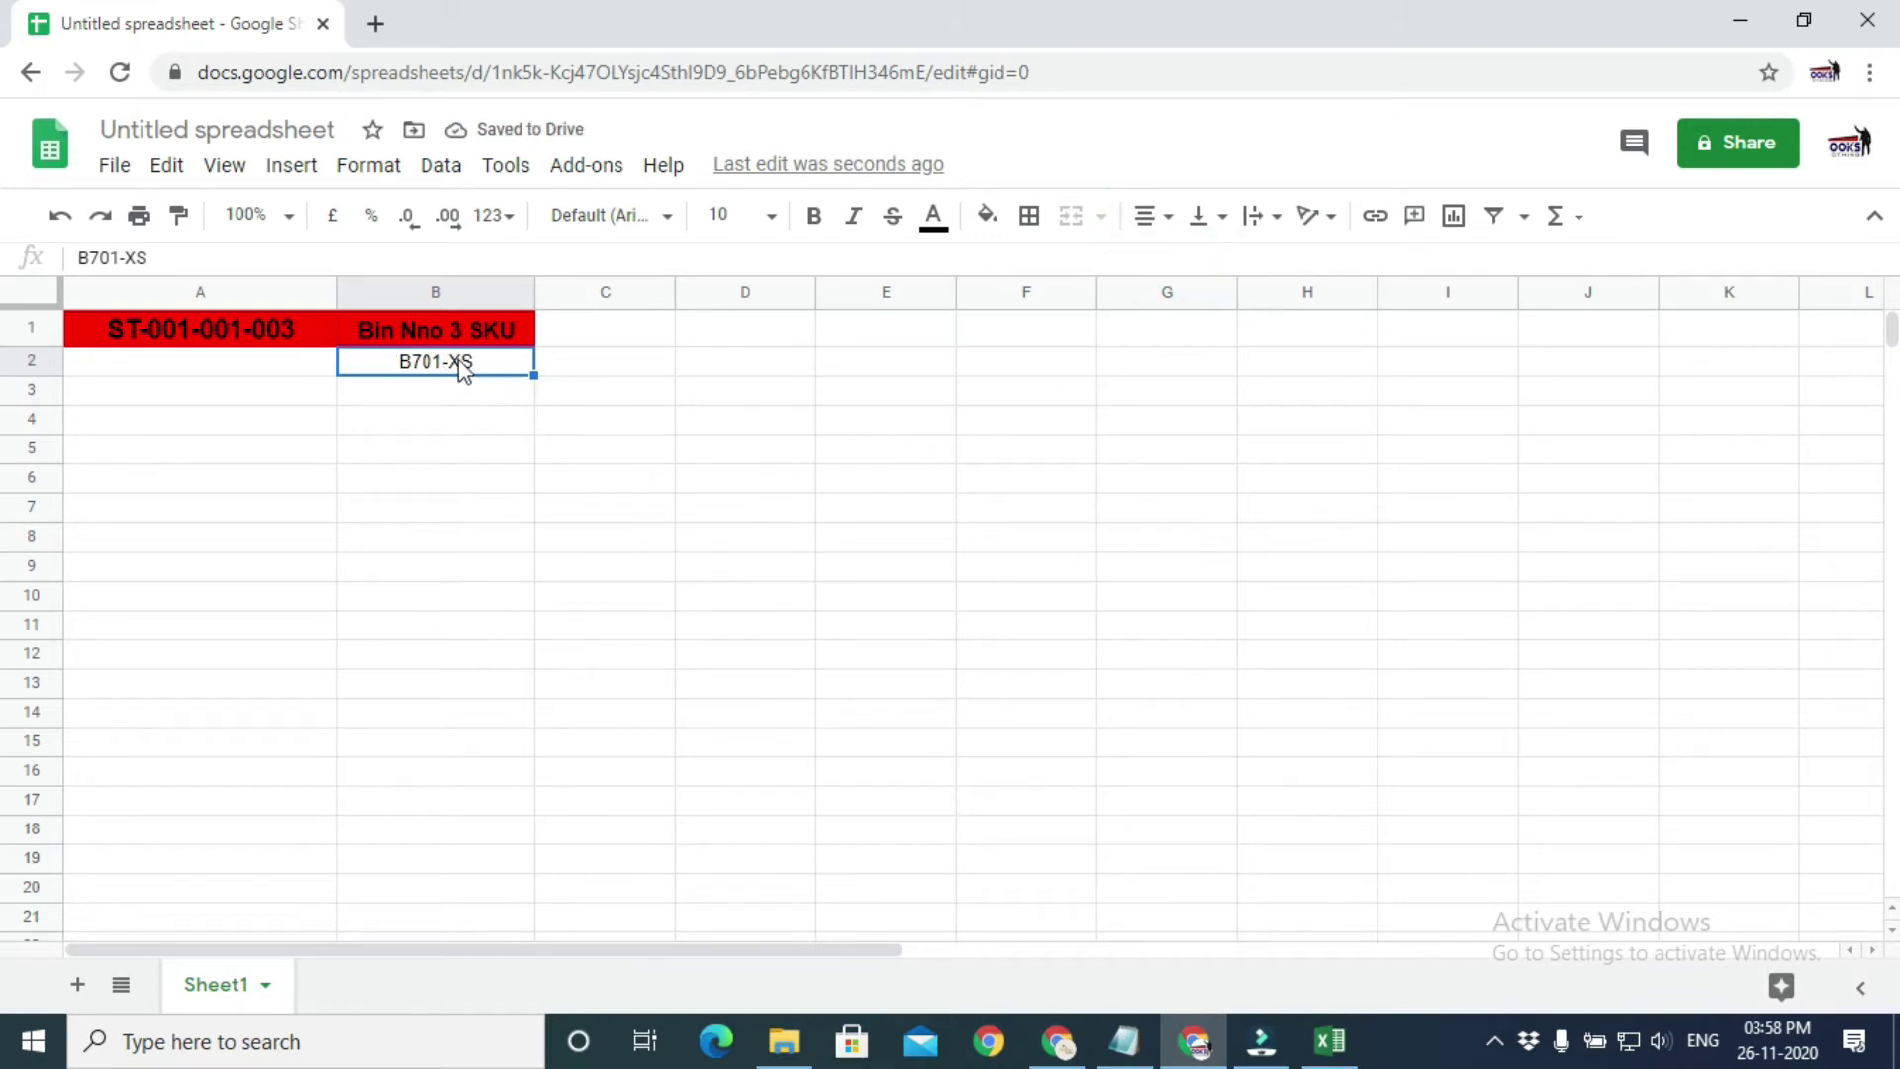
- Switch to the Excel listing file and copy the Listing ID of B701-XS from cell B4
mouse_move(1330, 1041)
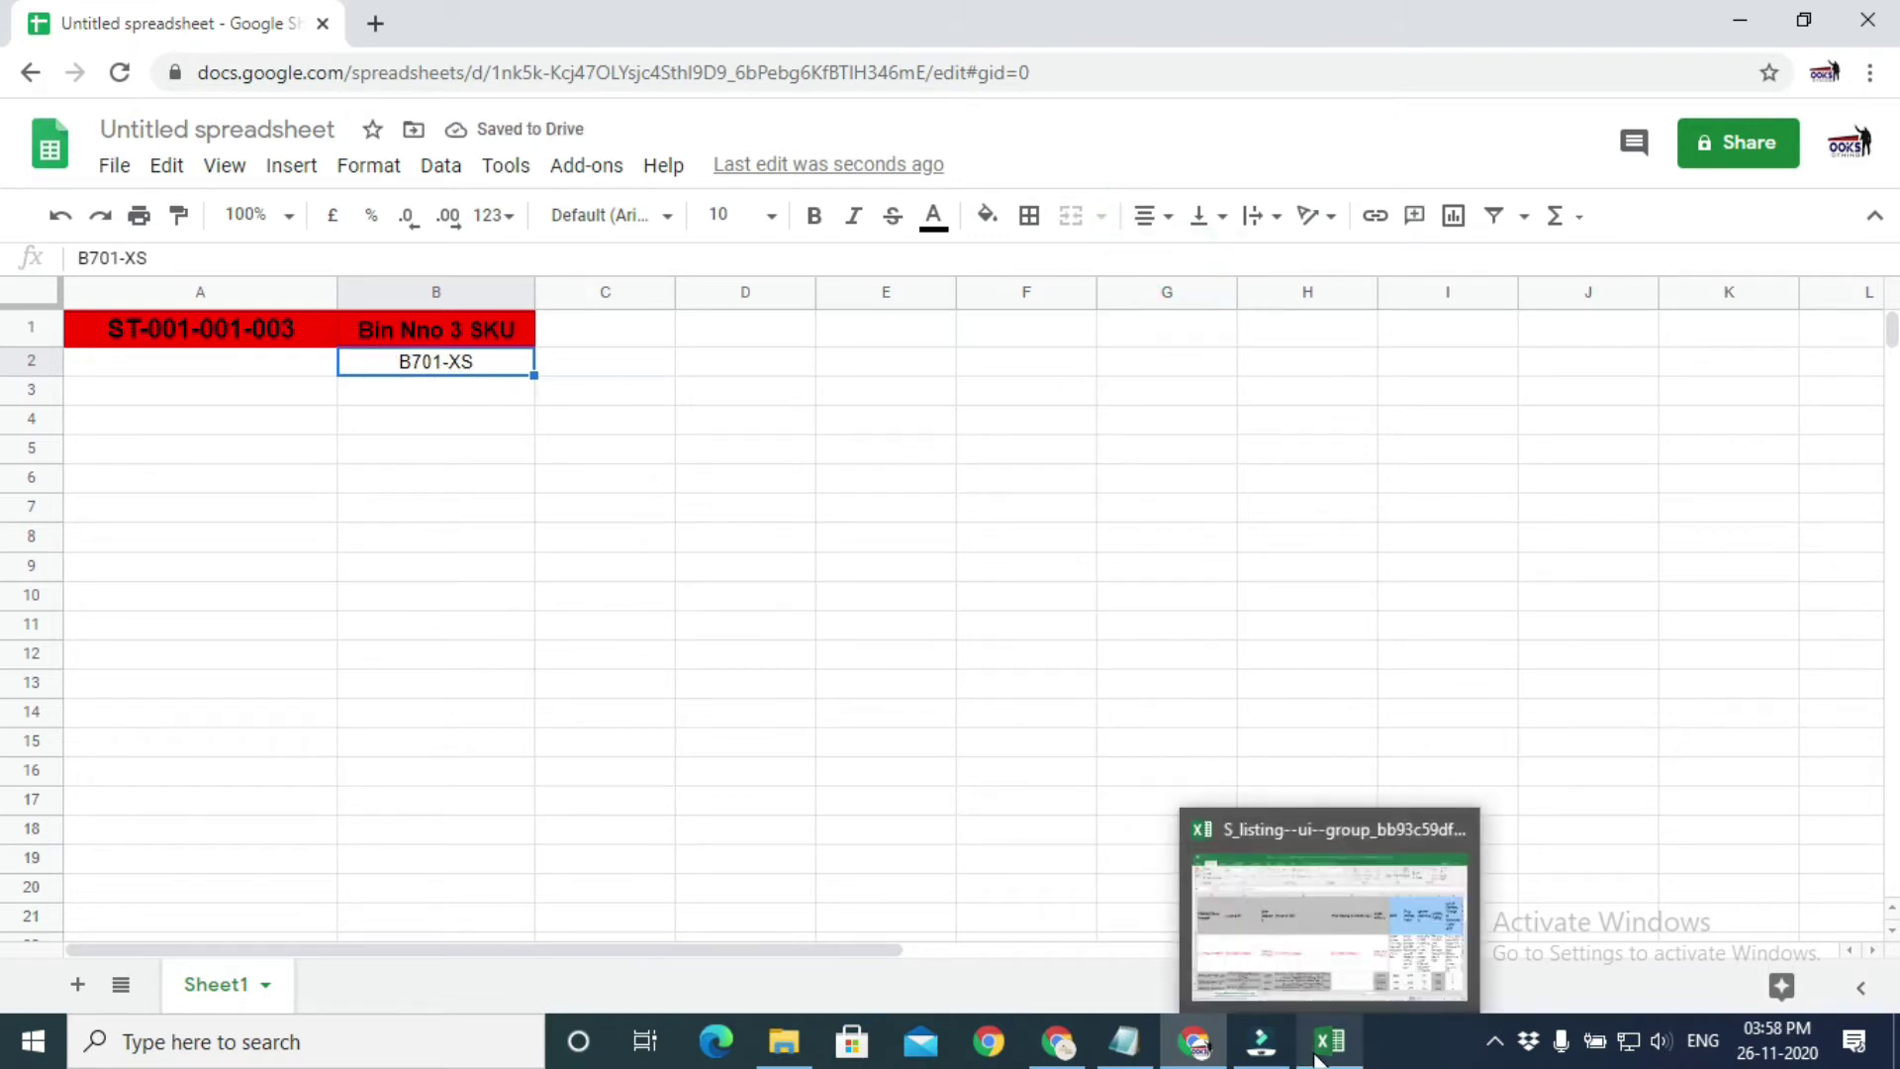
left_click(1296, 963)
left_click(385, 890)
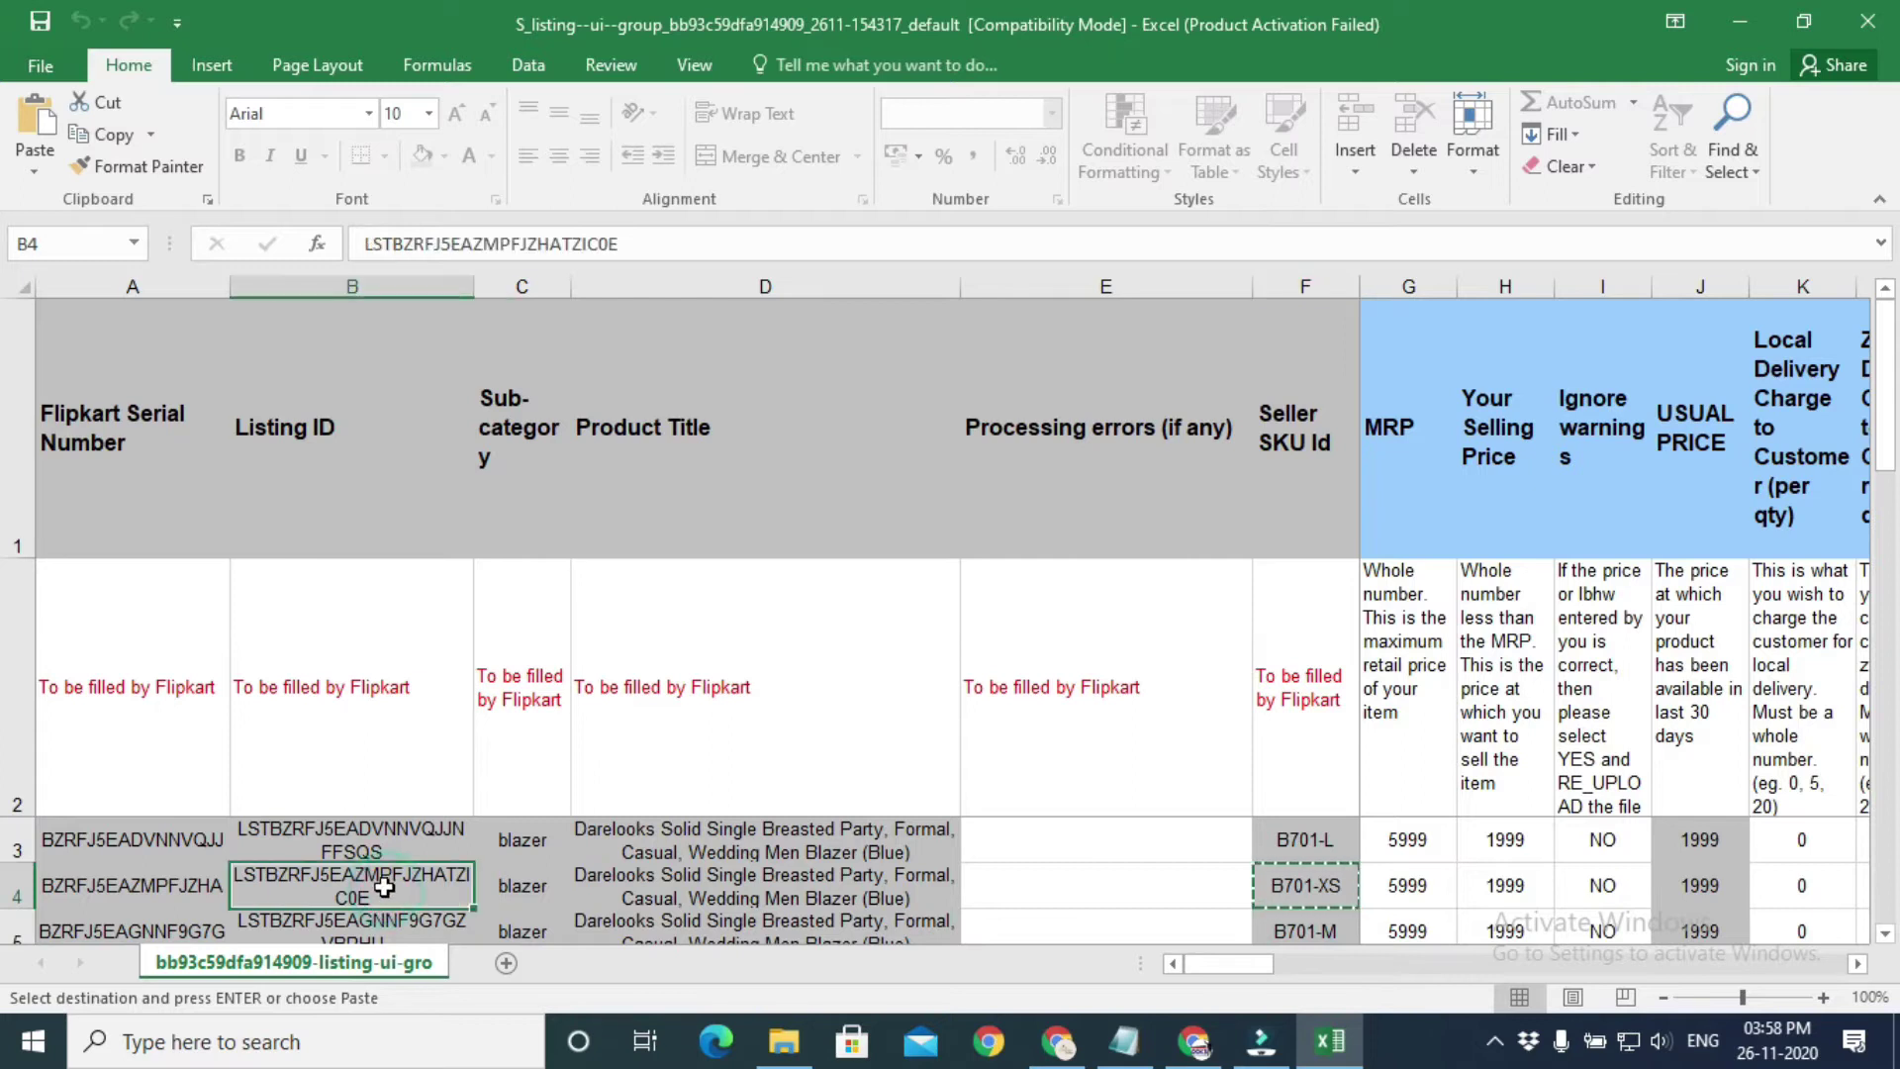
right_click(385, 890)
left_click(543, 391)
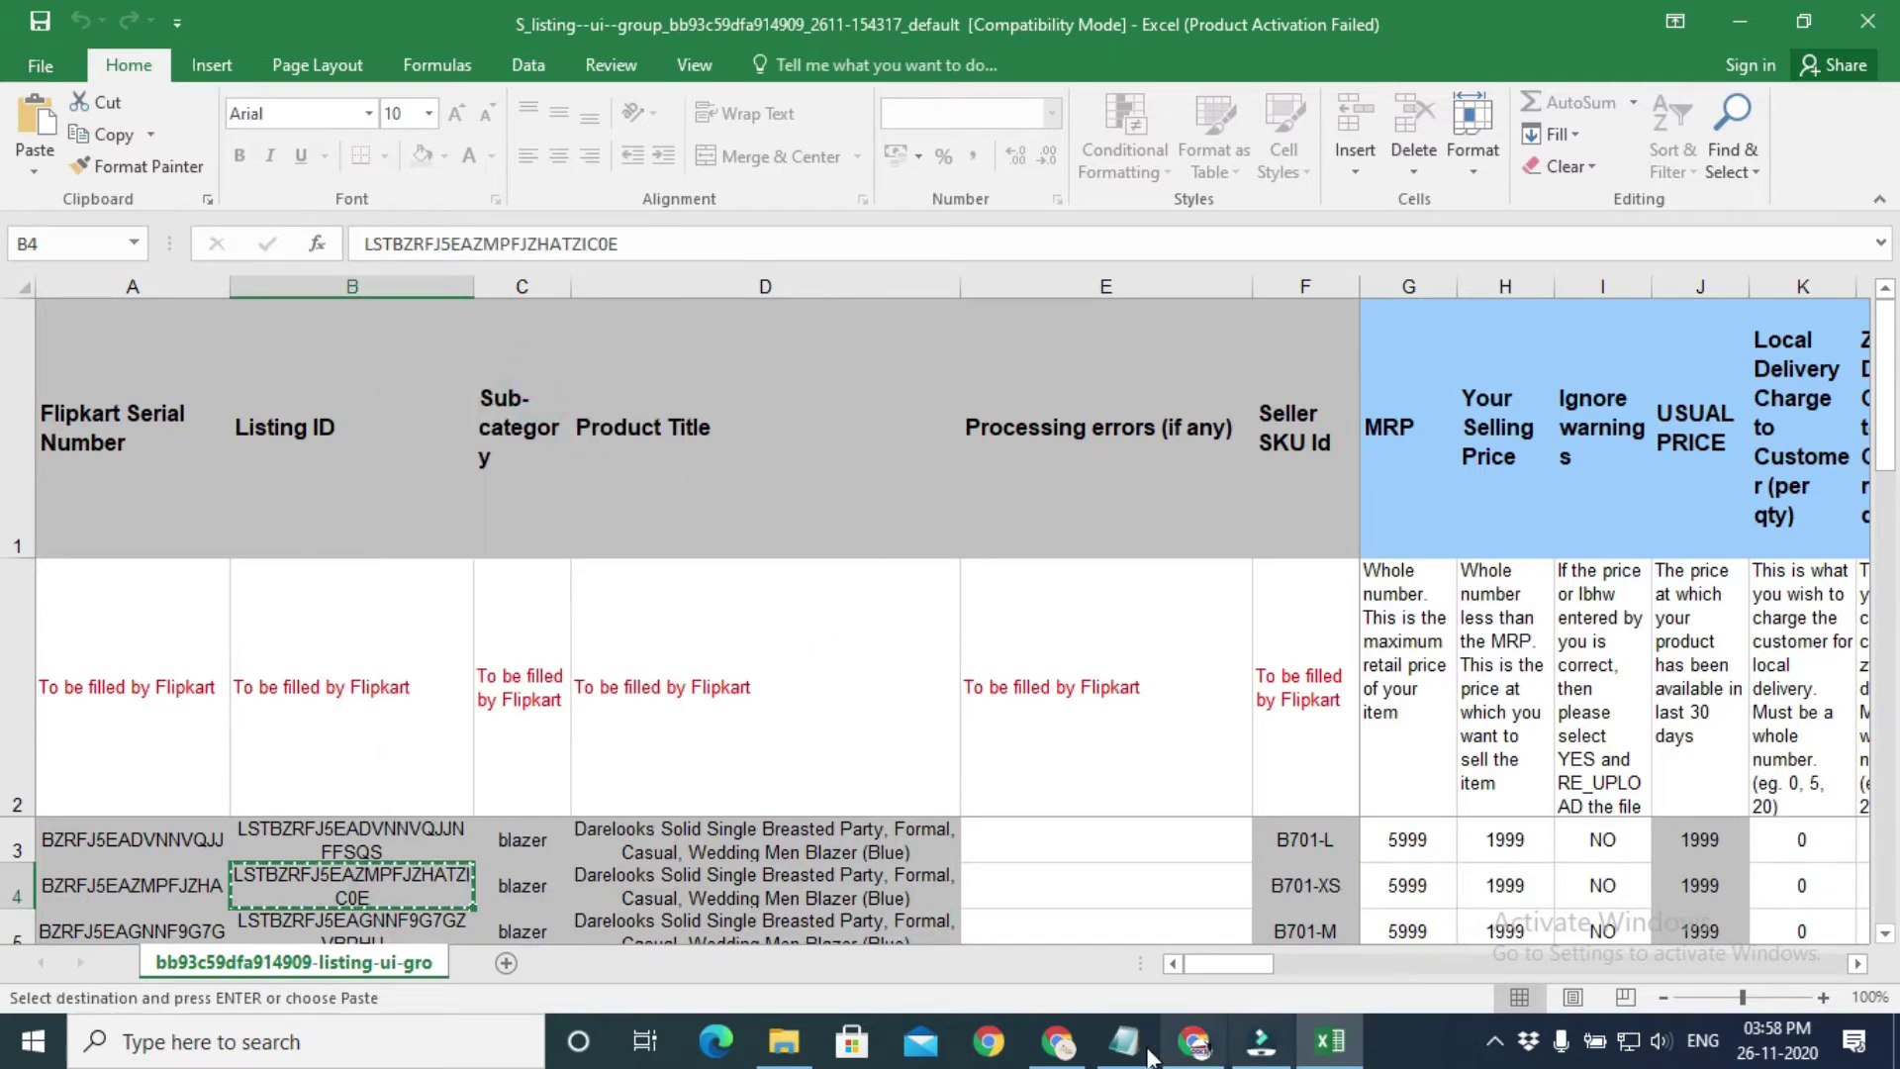
- Switch to Google Sheets, paste the Listing ID into cell A2 as values only, and widen column A to fit it
mouse_move(1074, 1054)
left_click(1154, 971)
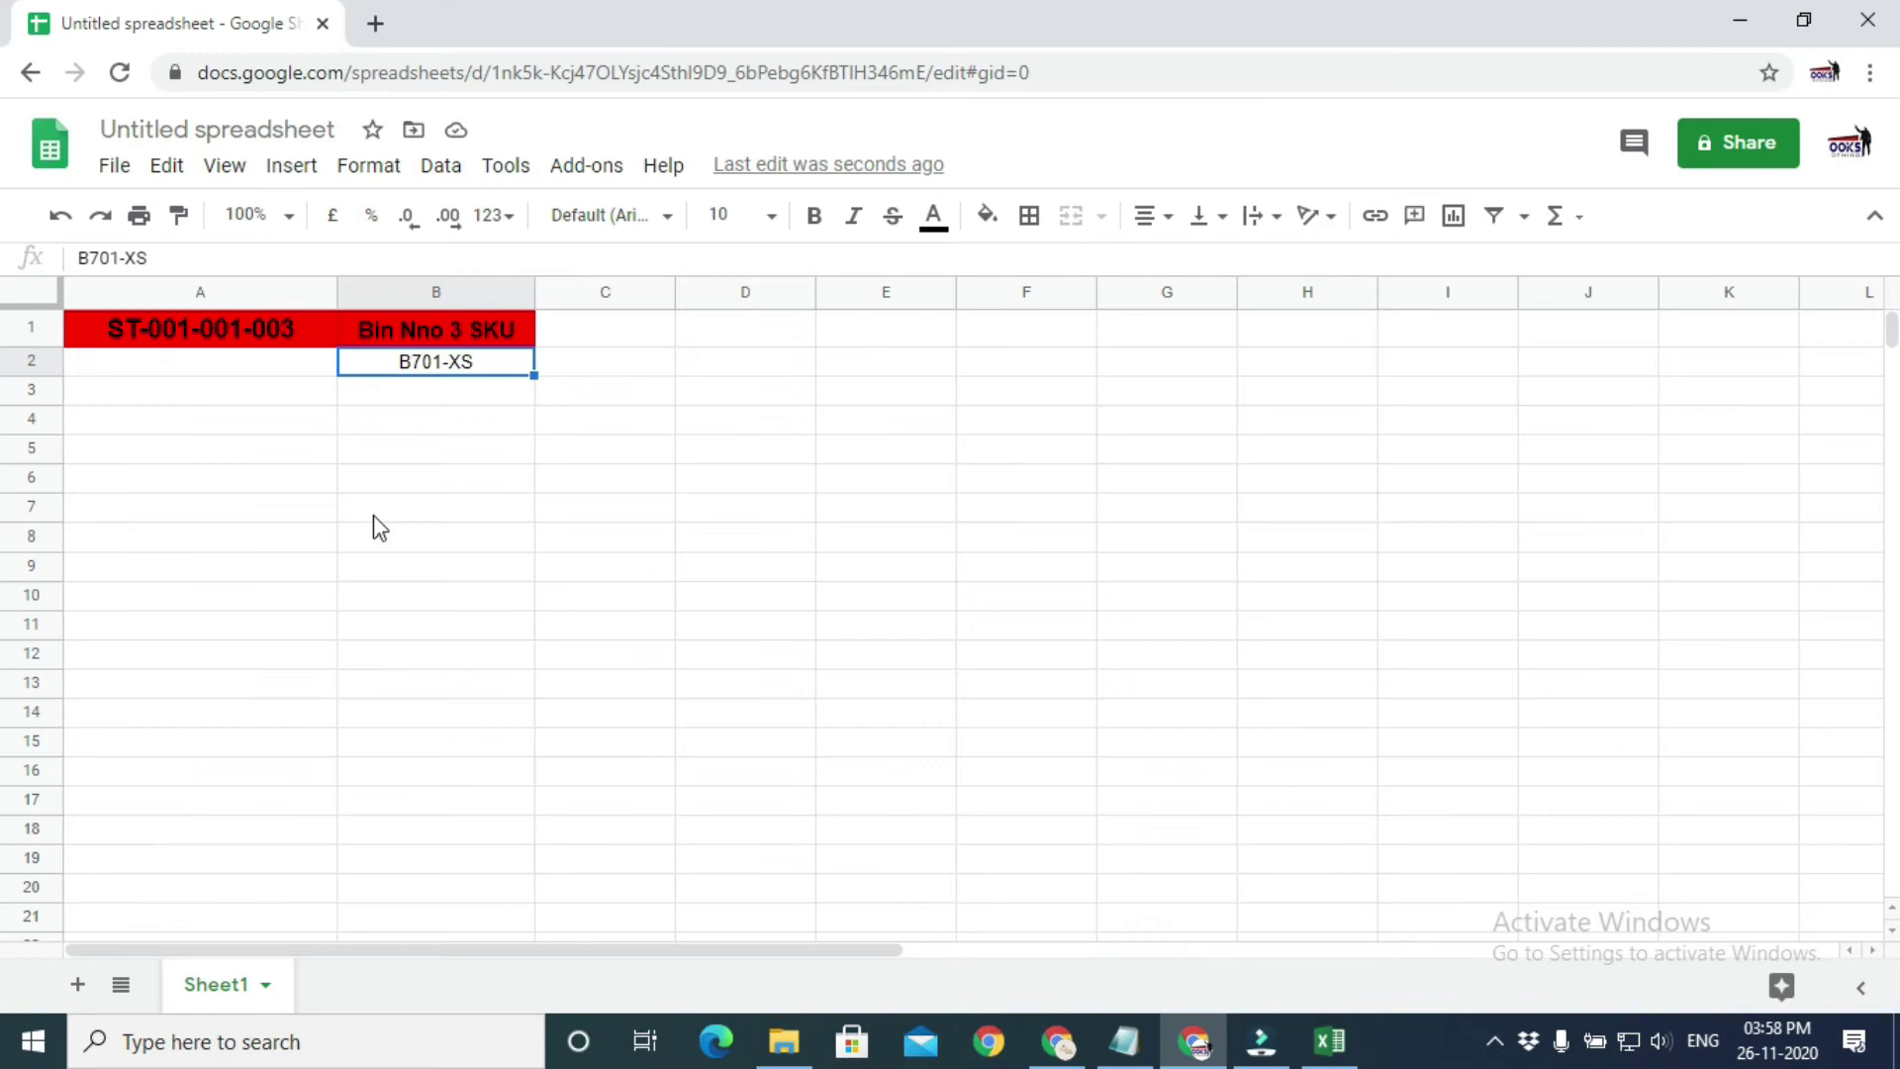
left_click(281, 376)
right_click(281, 375)
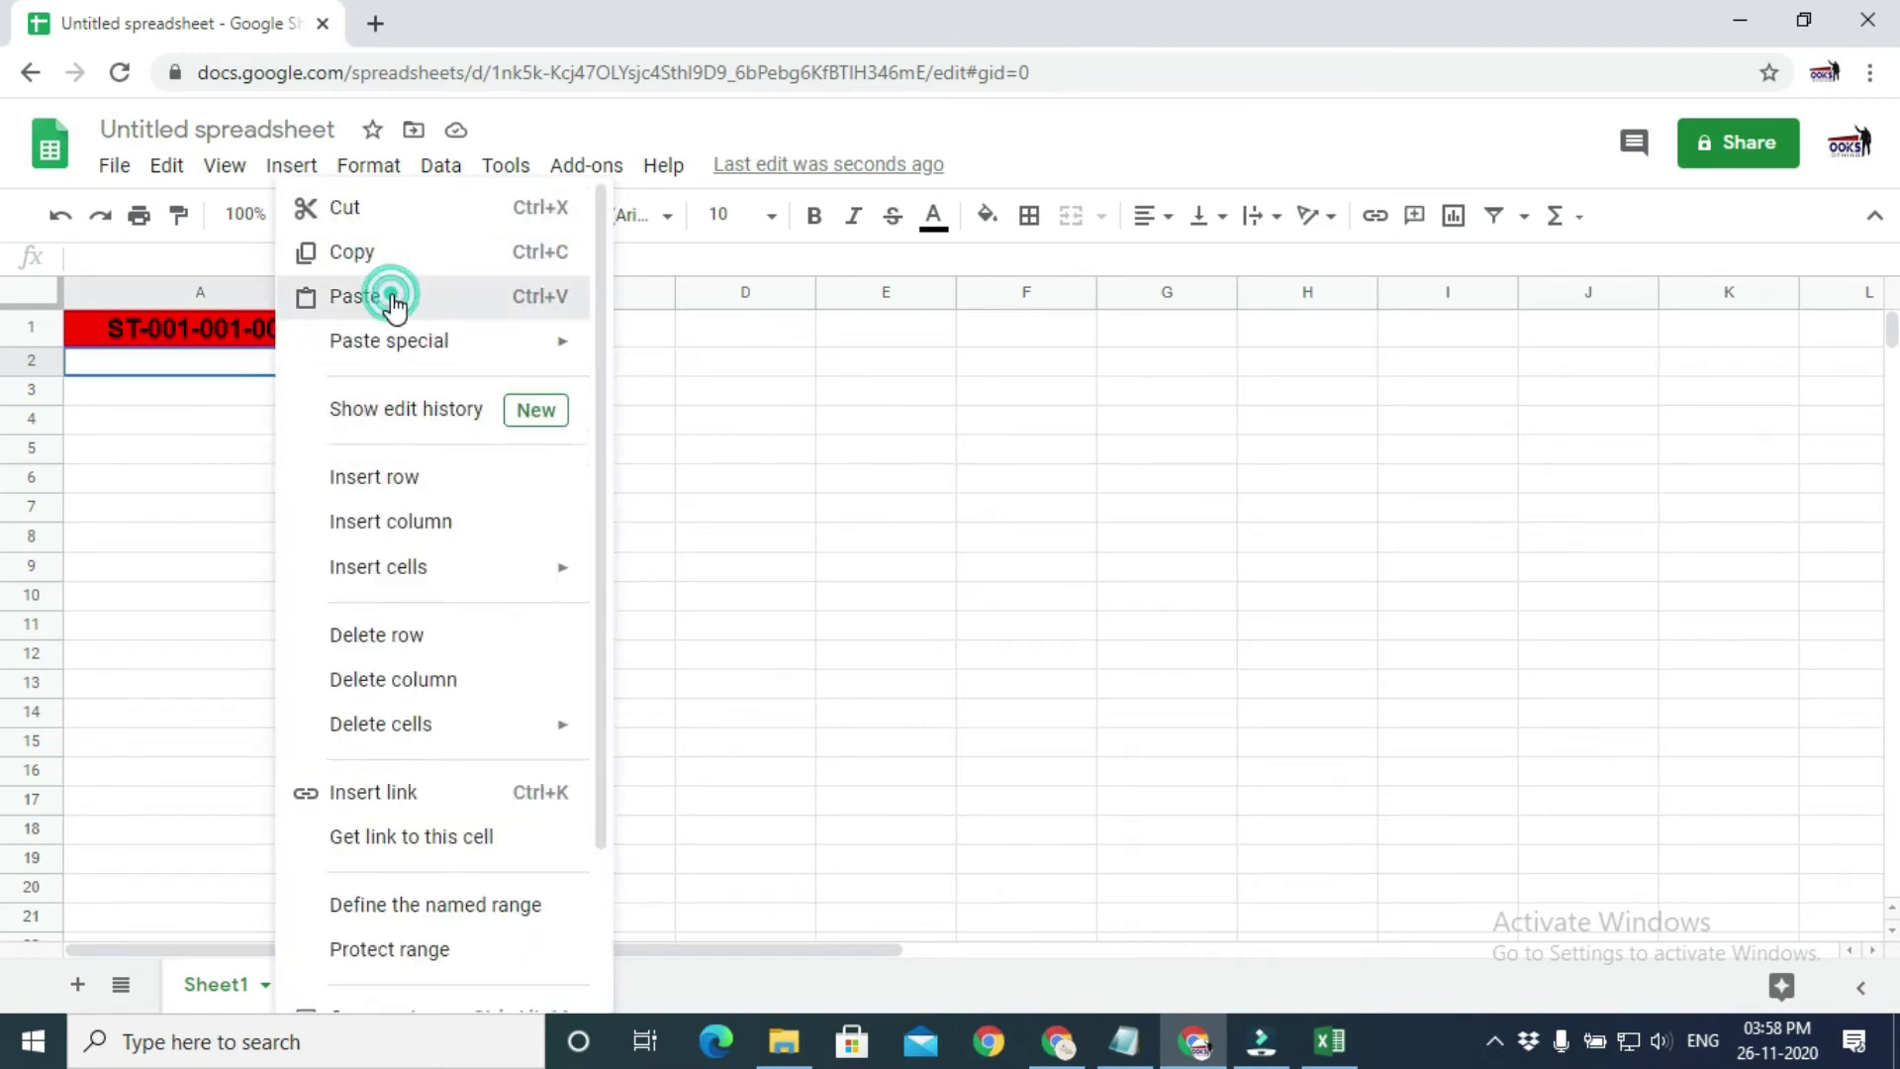
left_click(384, 296)
left_click(391, 406)
left_click(478, 458)
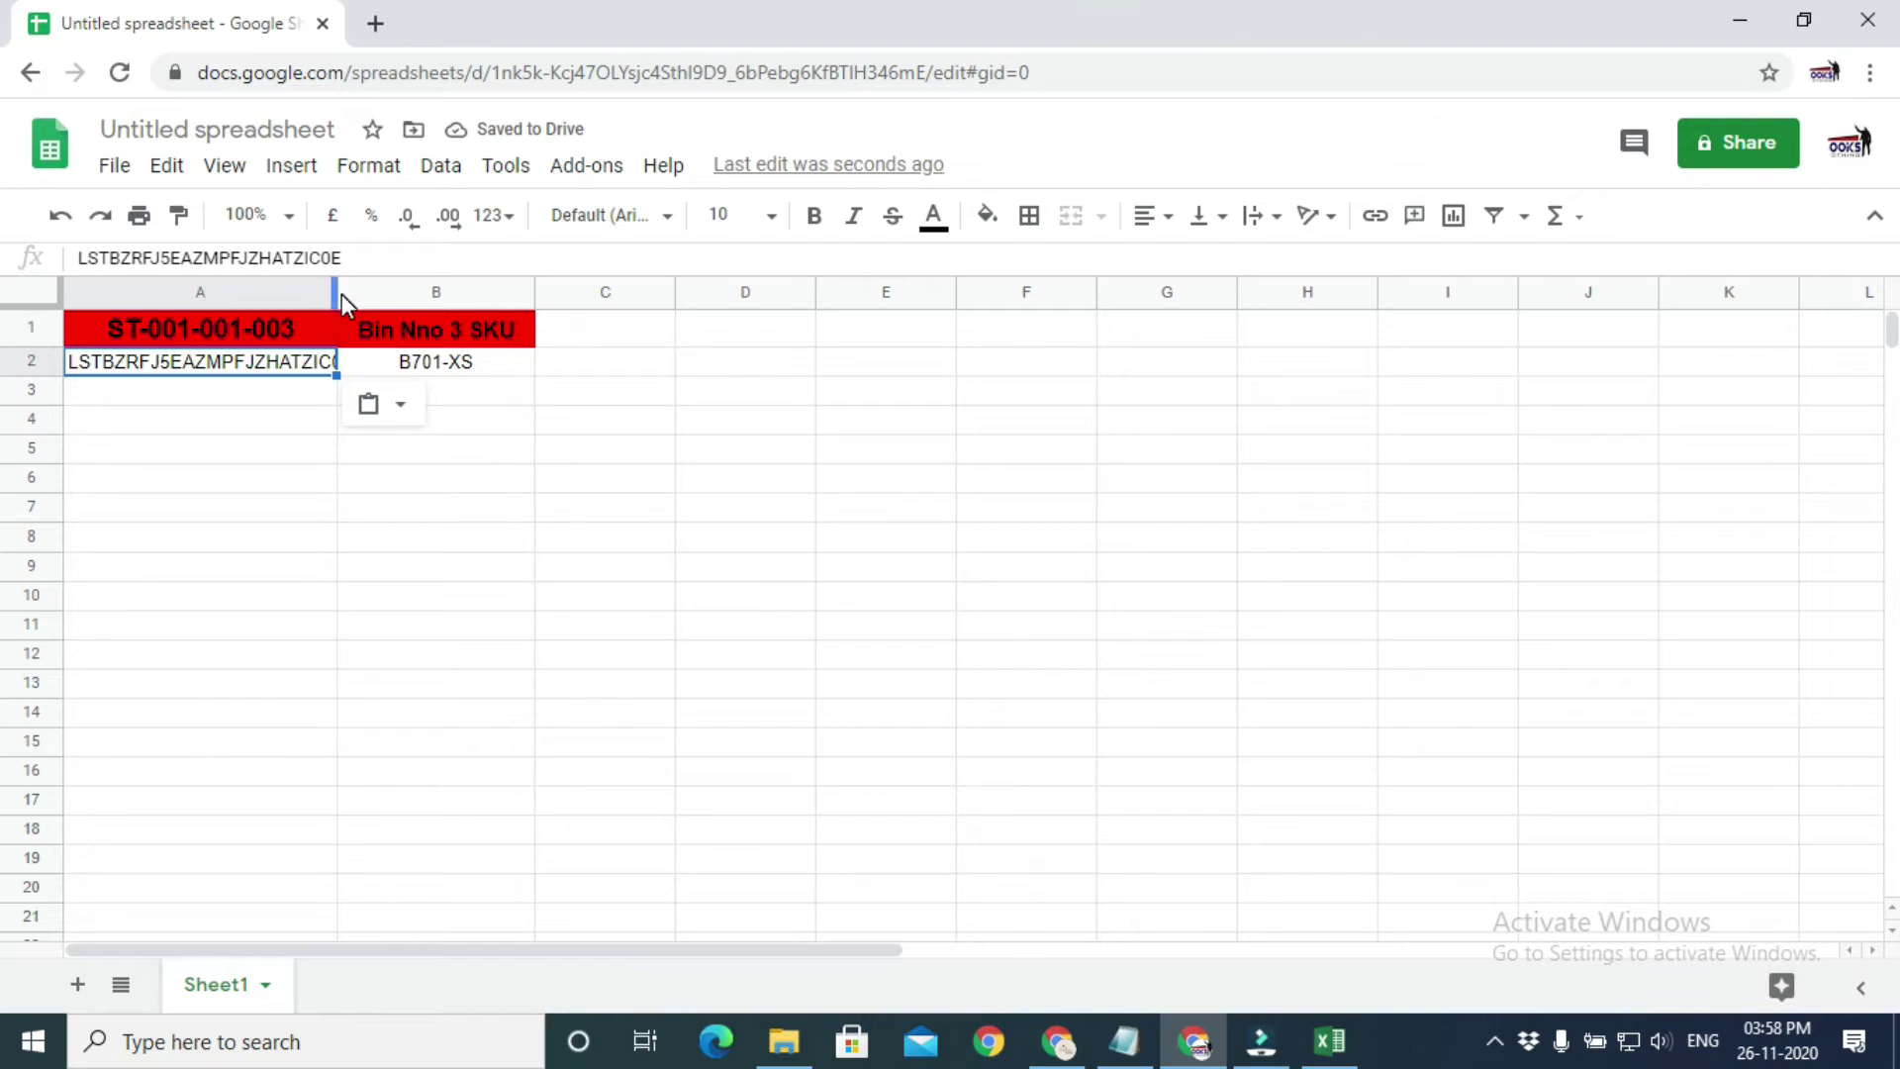
left_click_drag(402, 294, 402, 294)
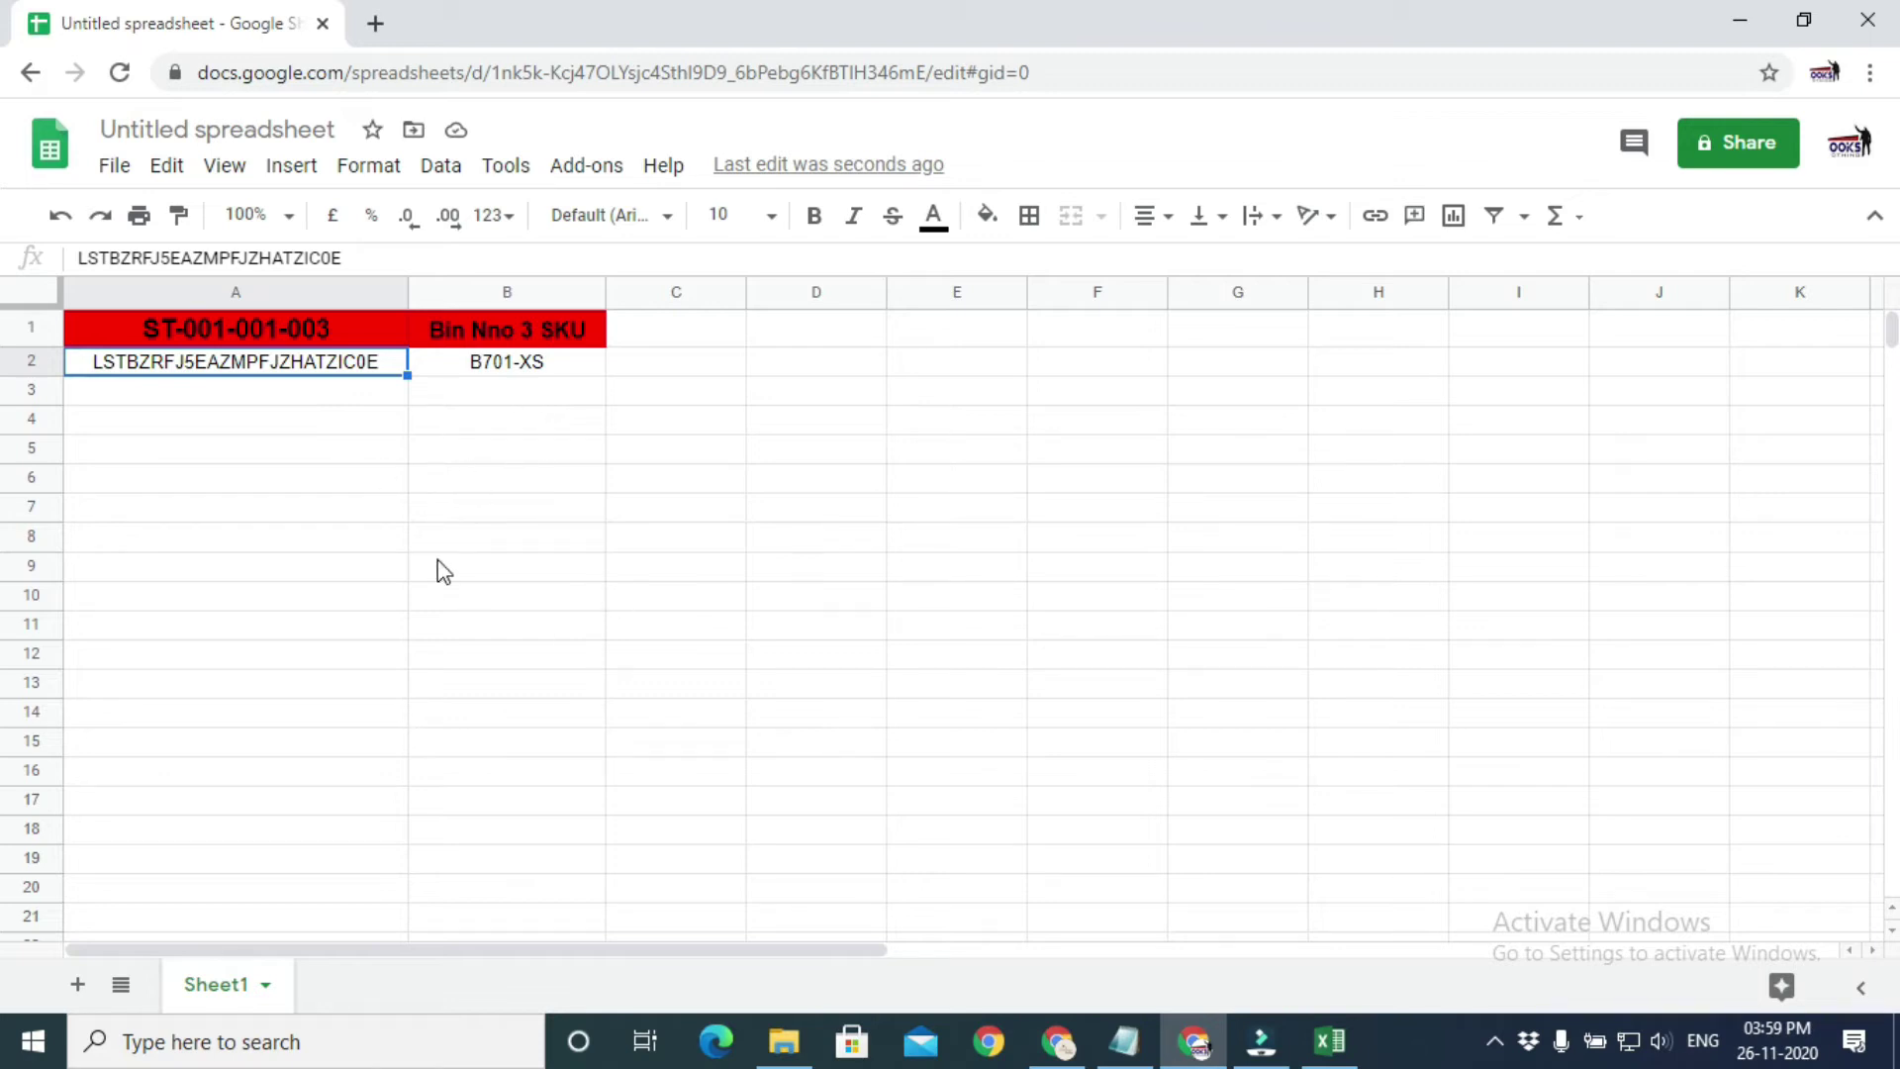
- Copy the Seller SKU B701-S from the Excel listing file into cell B3 of the Google Sheet as values only
left_click(1195, 1045)
left_click(1306, 839)
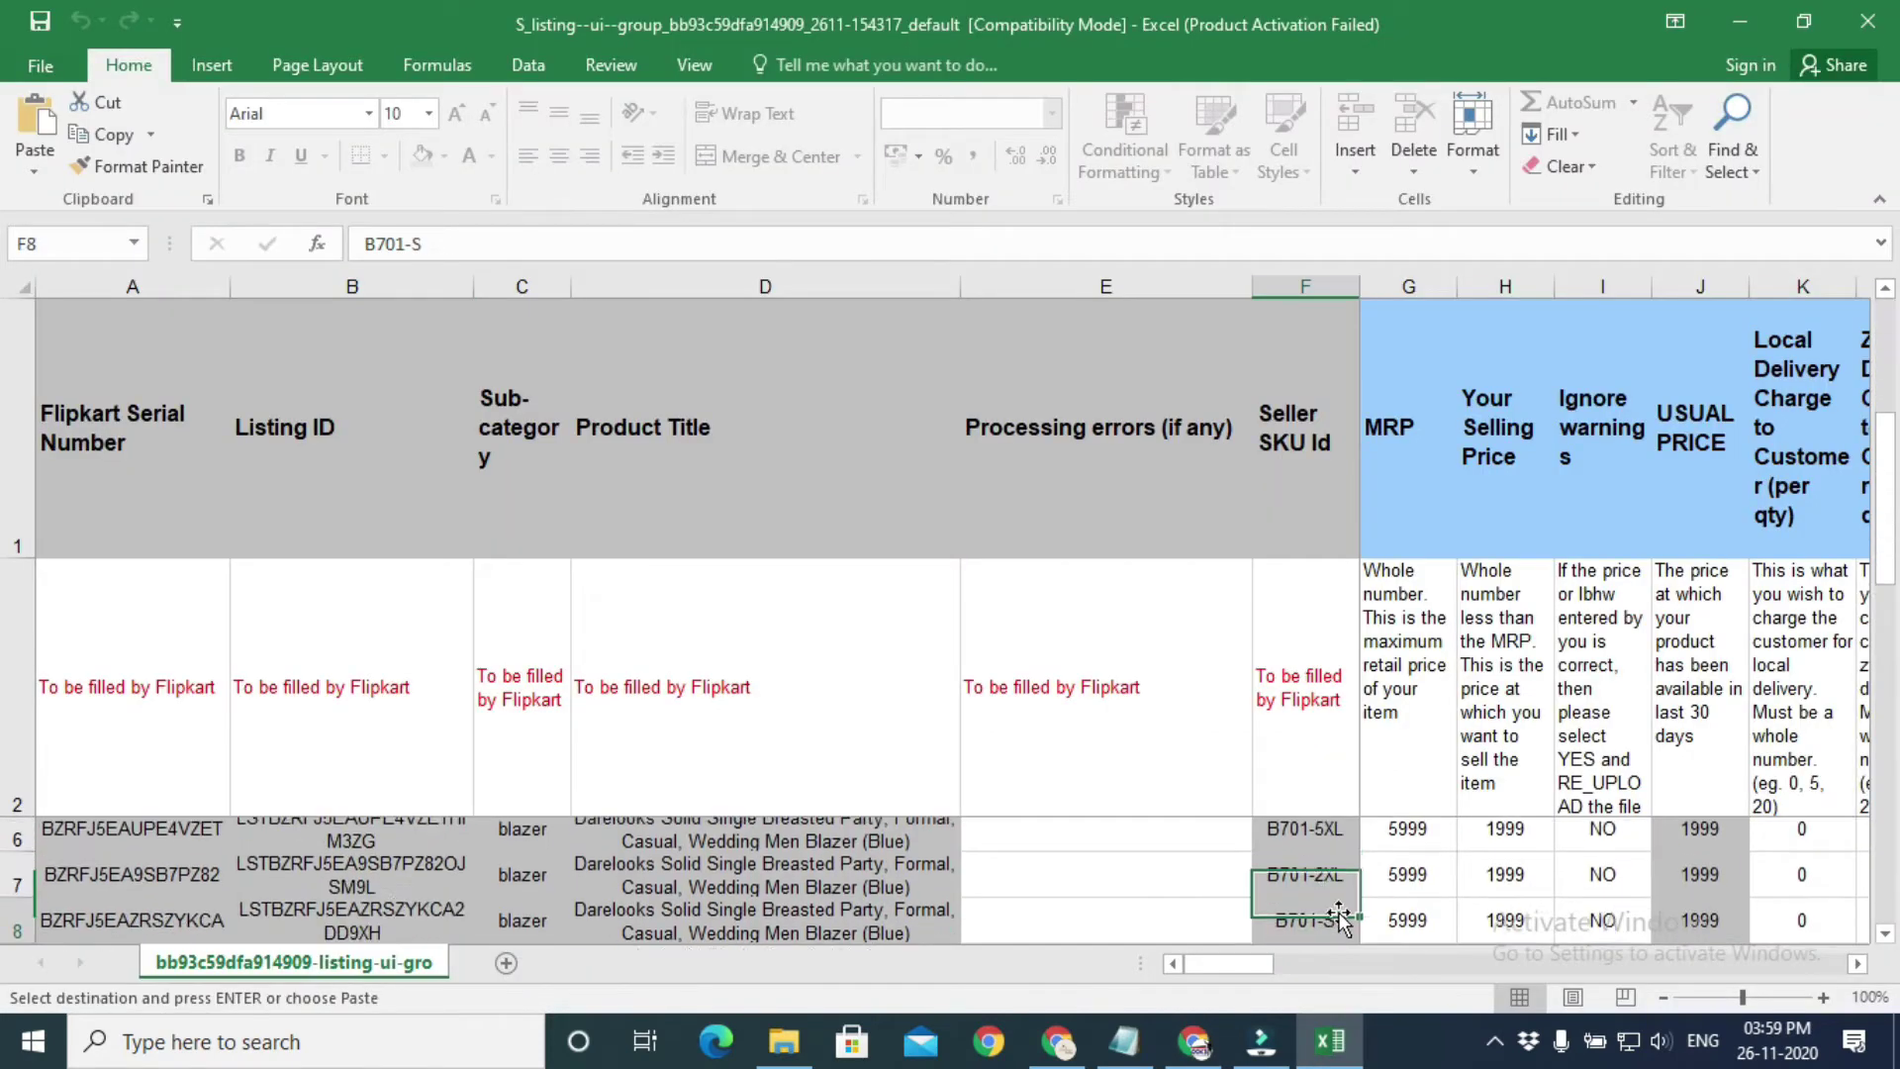
right_click(1317, 839)
left_click(1465, 340)
left_click(1194, 1044)
right_click(543, 391)
left_click(645, 293)
left_click(666, 433)
left_click(704, 488)
- Copy the Listing ID of B701-S from the Excel file into cell A3 of the Google Sheet
left_click(1194, 1045)
right_click(371, 842)
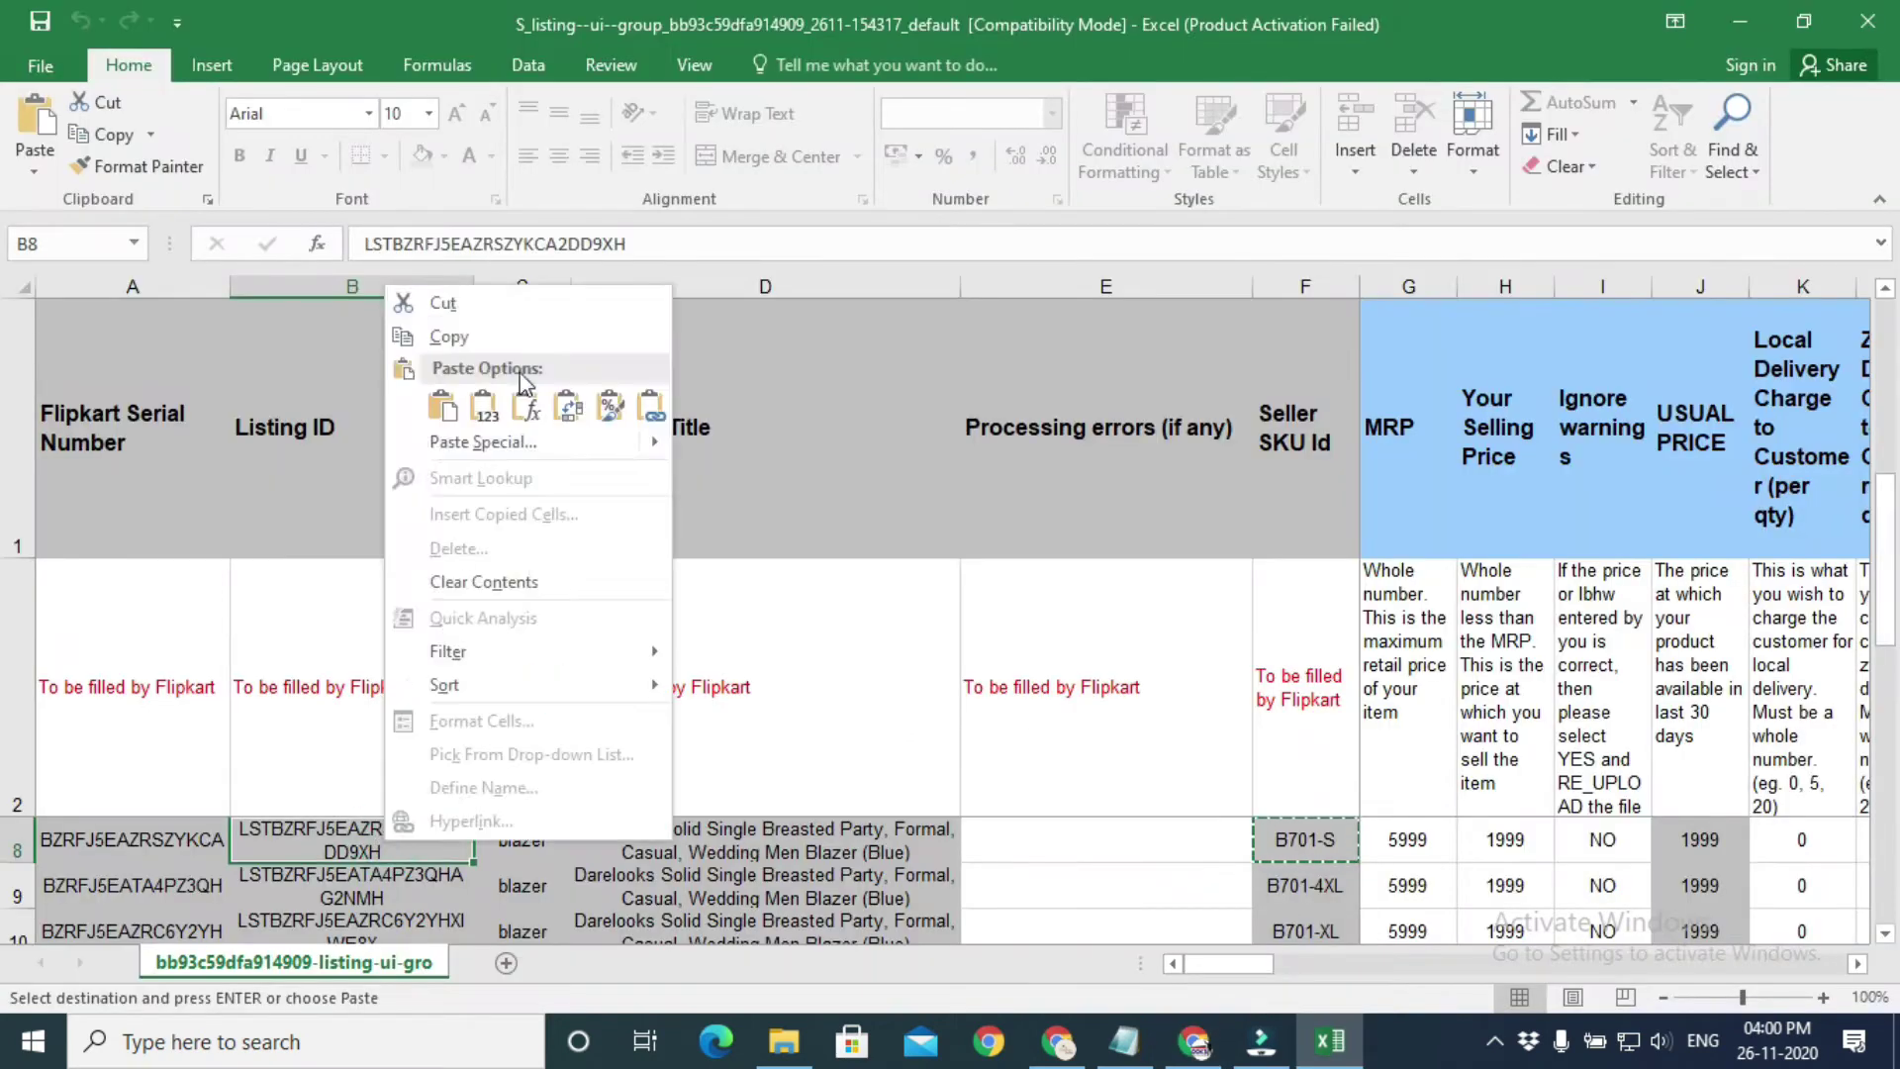
left_click(539, 332)
left_click(1194, 1044)
right_click(354, 391)
left_click(430, 296)
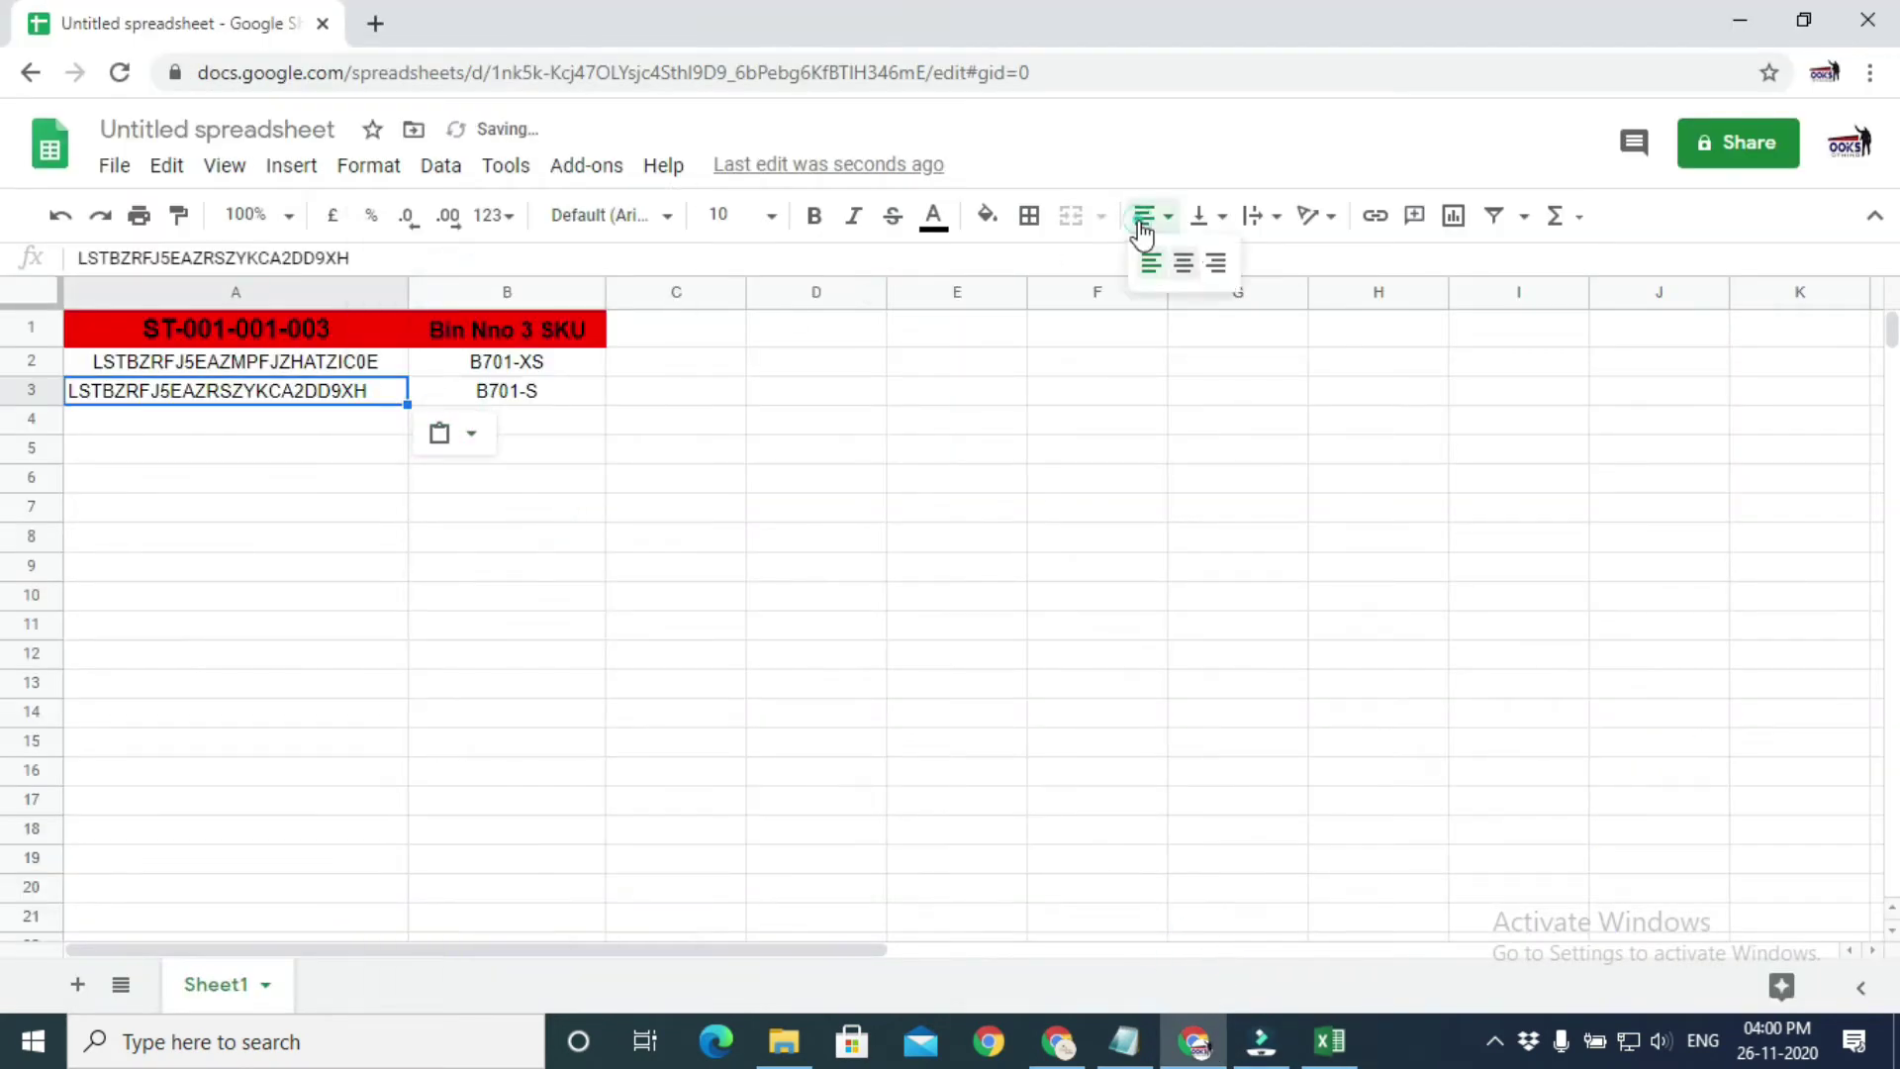
- Copy the Seller SKU B701-M from the Excel listing file into cell B4 of the Google Sheet
left_click(1195, 1044)
scroll(1315, 840, "down", 2)
left_click(1305, 840)
right_click(1306, 840)
left_click(1443, 349)
left_click(1195, 1044)
left_click(506, 420)
key("ctrl+v")
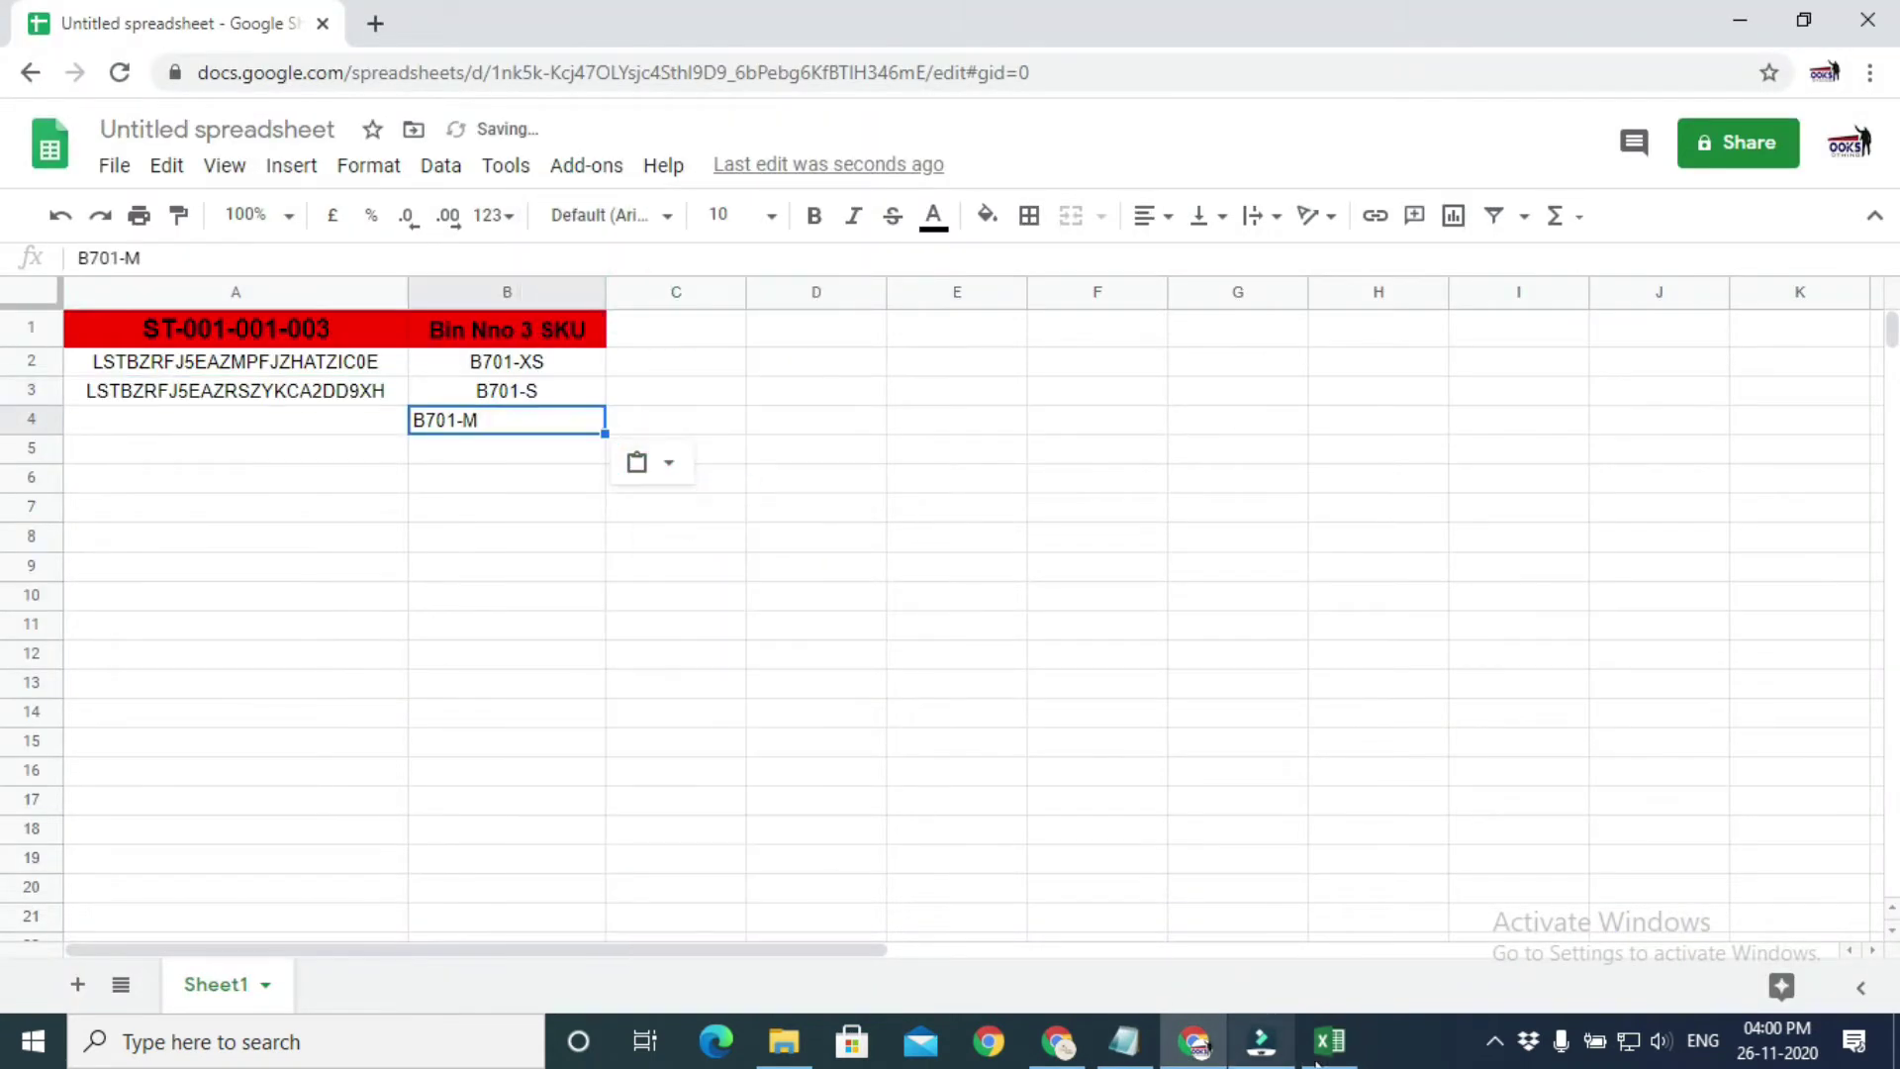
- Copy the Listing ID of B701-M from the Excel file into cell A4 of the Google Sheet
left_click(1329, 1042)
left_click(403, 828)
right_click(403, 827)
left_click(543, 317)
left_click(1195, 1045)
right_click(322, 420)
left_click(436, 302)
- Switch to the Excel listing file, find B701-L in the Seller SKU Id column and copy it
left_click(1329, 1041)
left_click(1302, 842)
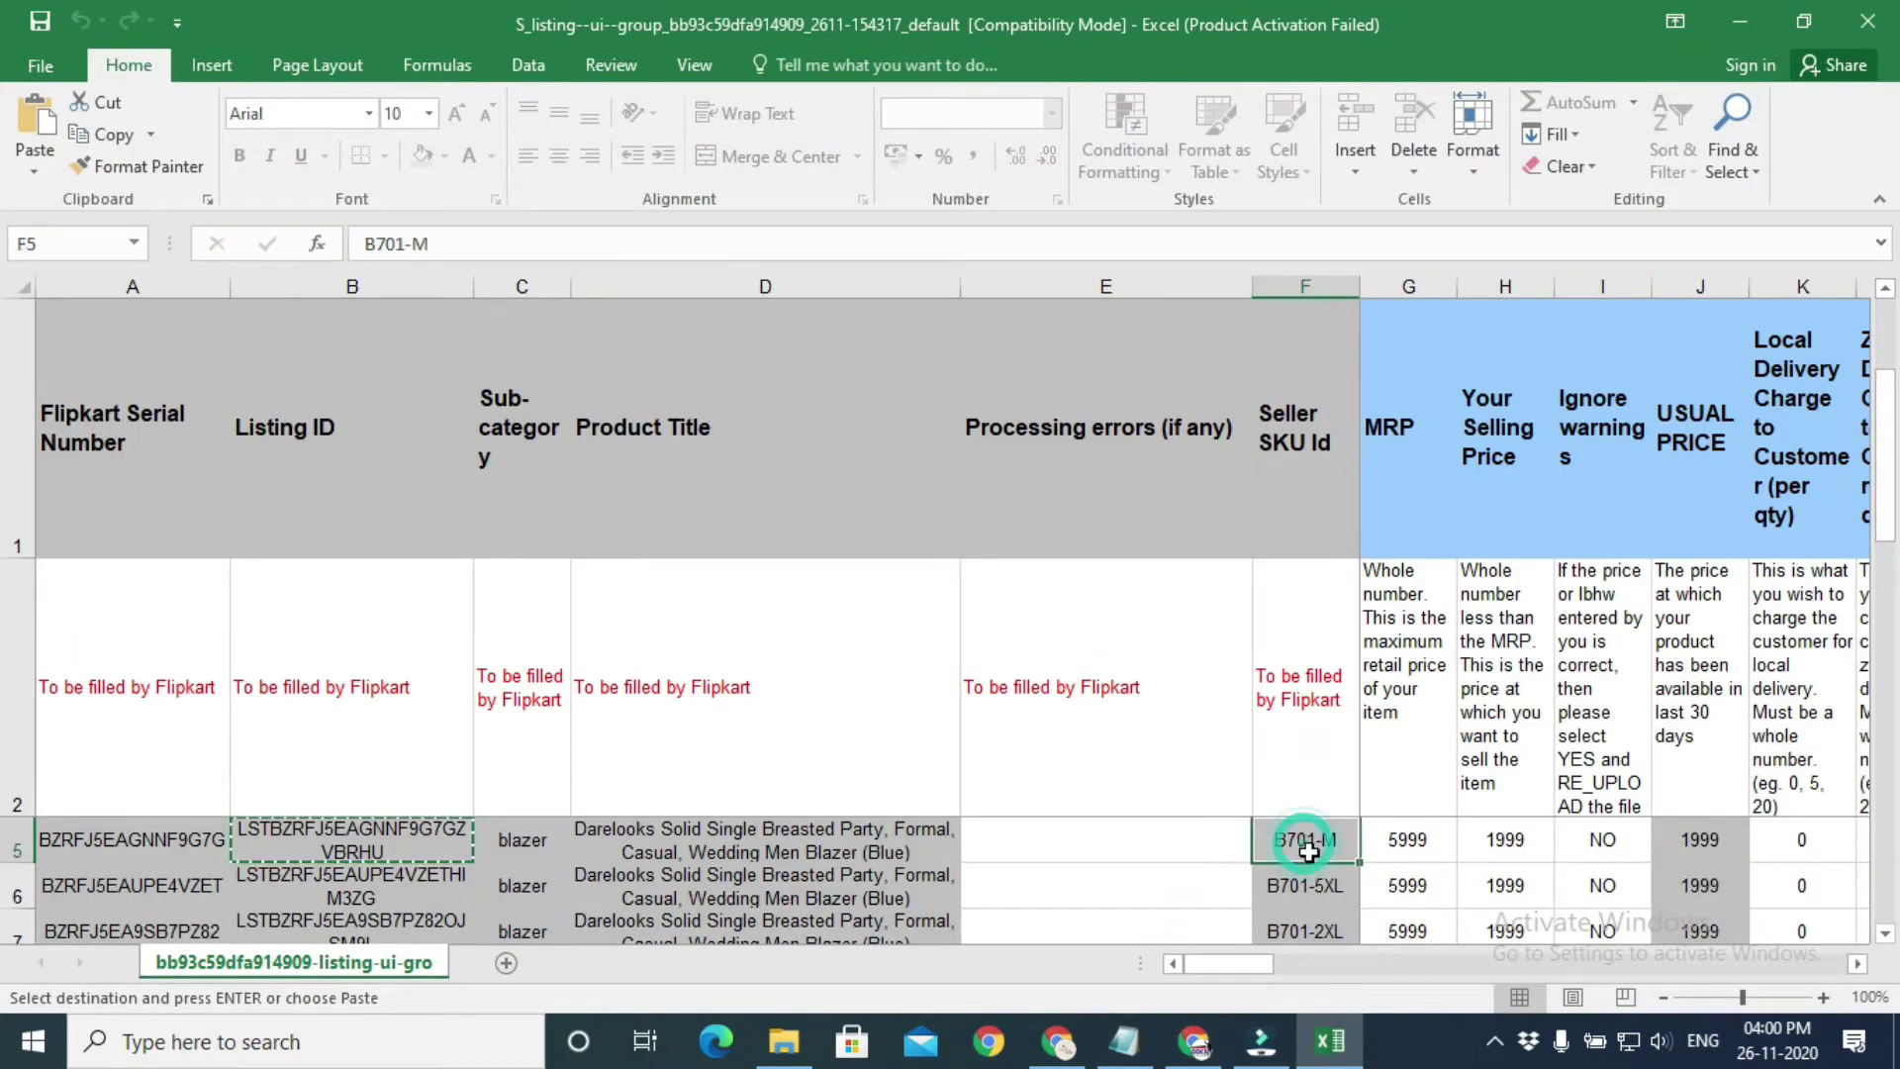
key("Down")
key("Down")
key("Down")
key("Down")
key("Down")
key("Down")
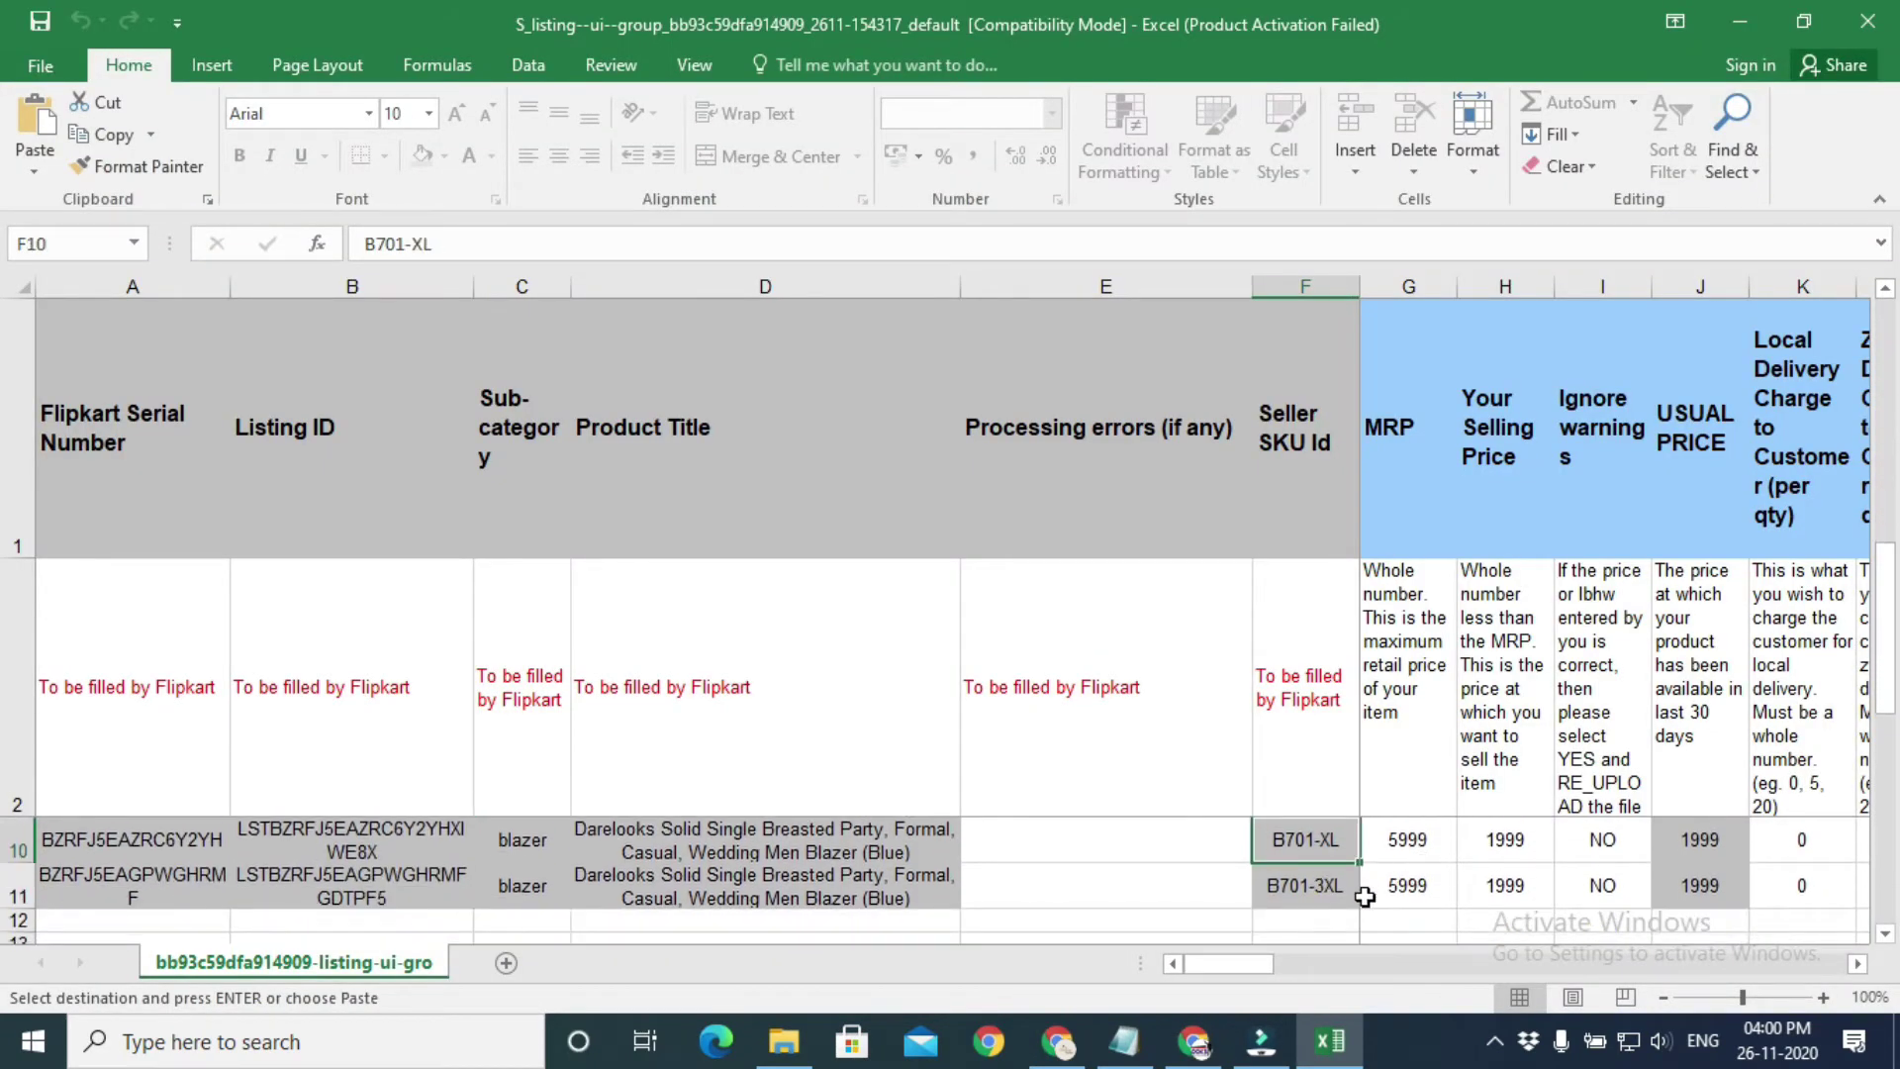
key("Up")
key("Up")
key("Up")
key("Up")
key("Up")
key("Up")
key("Up")
key("Up")
right_click(1351, 839)
left_click(1432, 340)
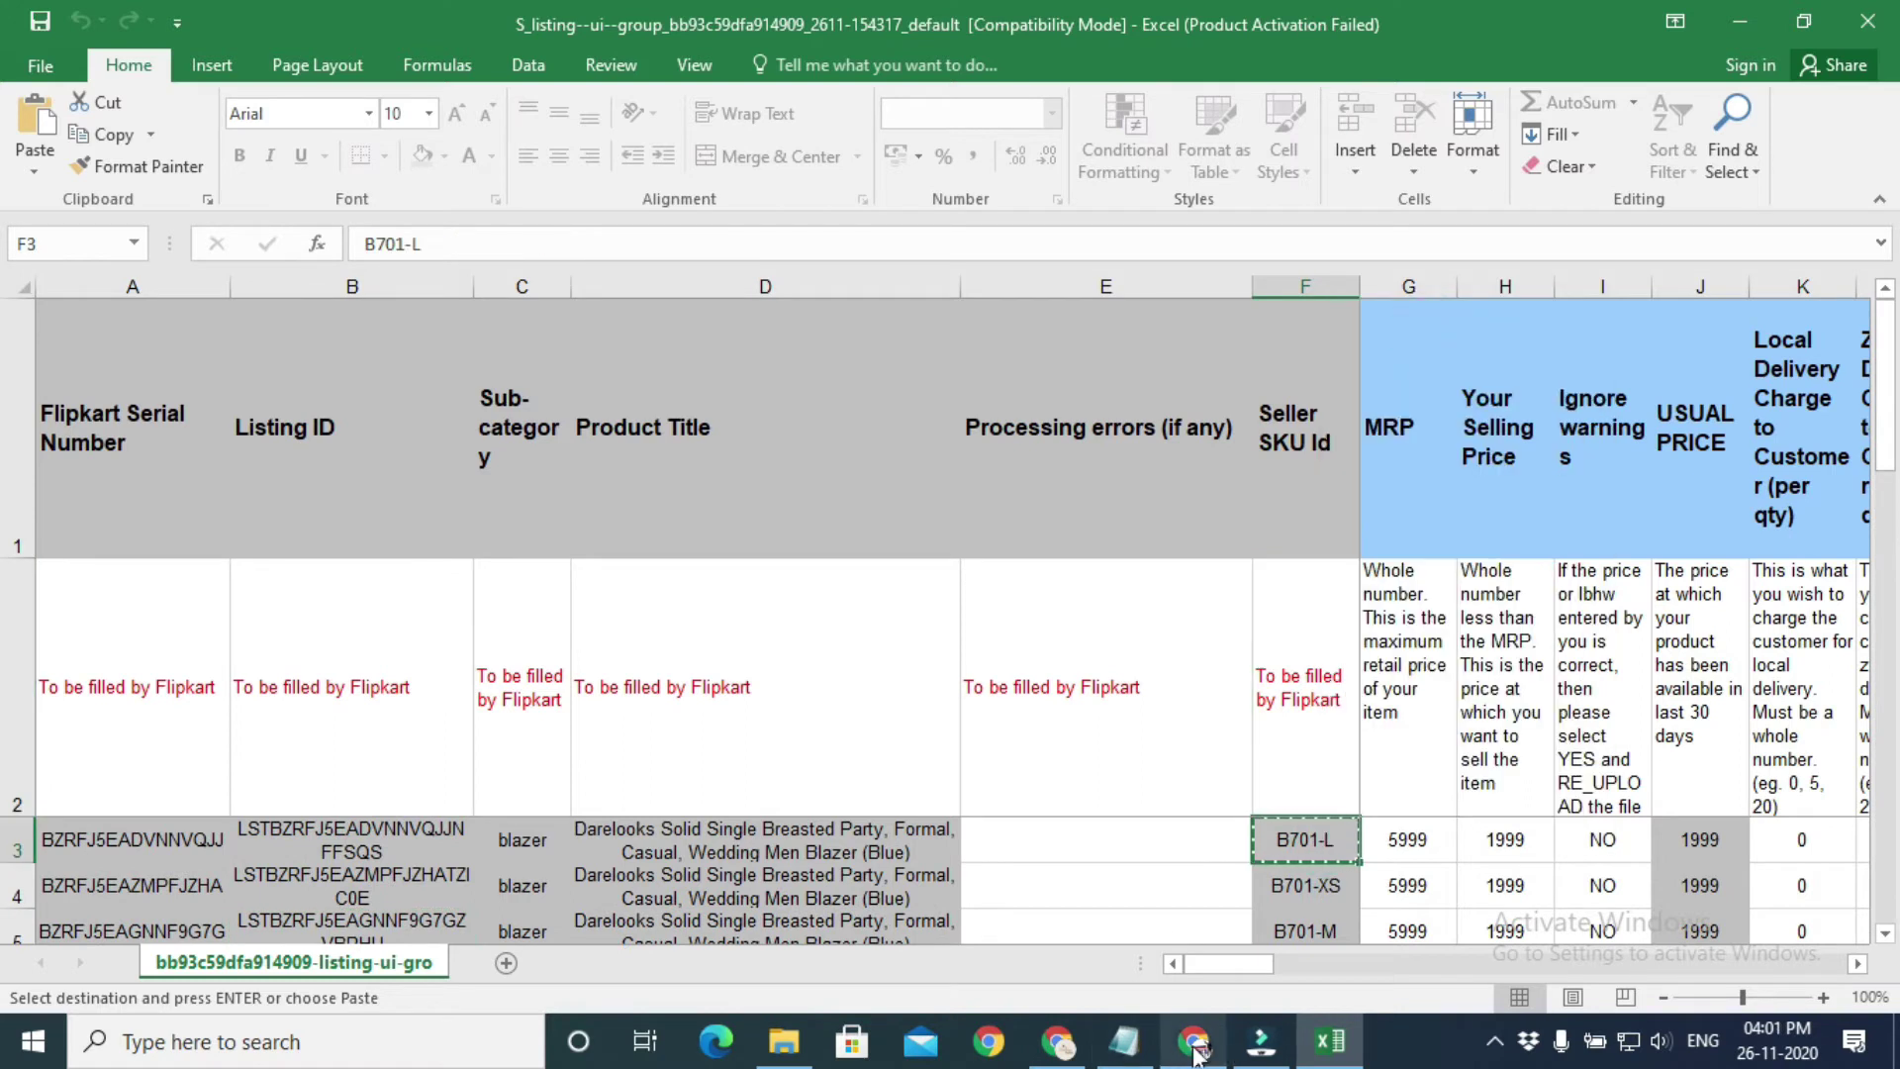
- Switch to Google Sheets and paste the SKU B701-L into cell B5 as values only
left_click(1195, 1041)
right_click(573, 445)
left_click(640, 293)
left_click(644, 492)
left_click(722, 543)
- Copy the Listing ID of B701-L from the Excel file into cell A5 of the Google Sheet
left_click(1329, 1041)
left_click(351, 839)
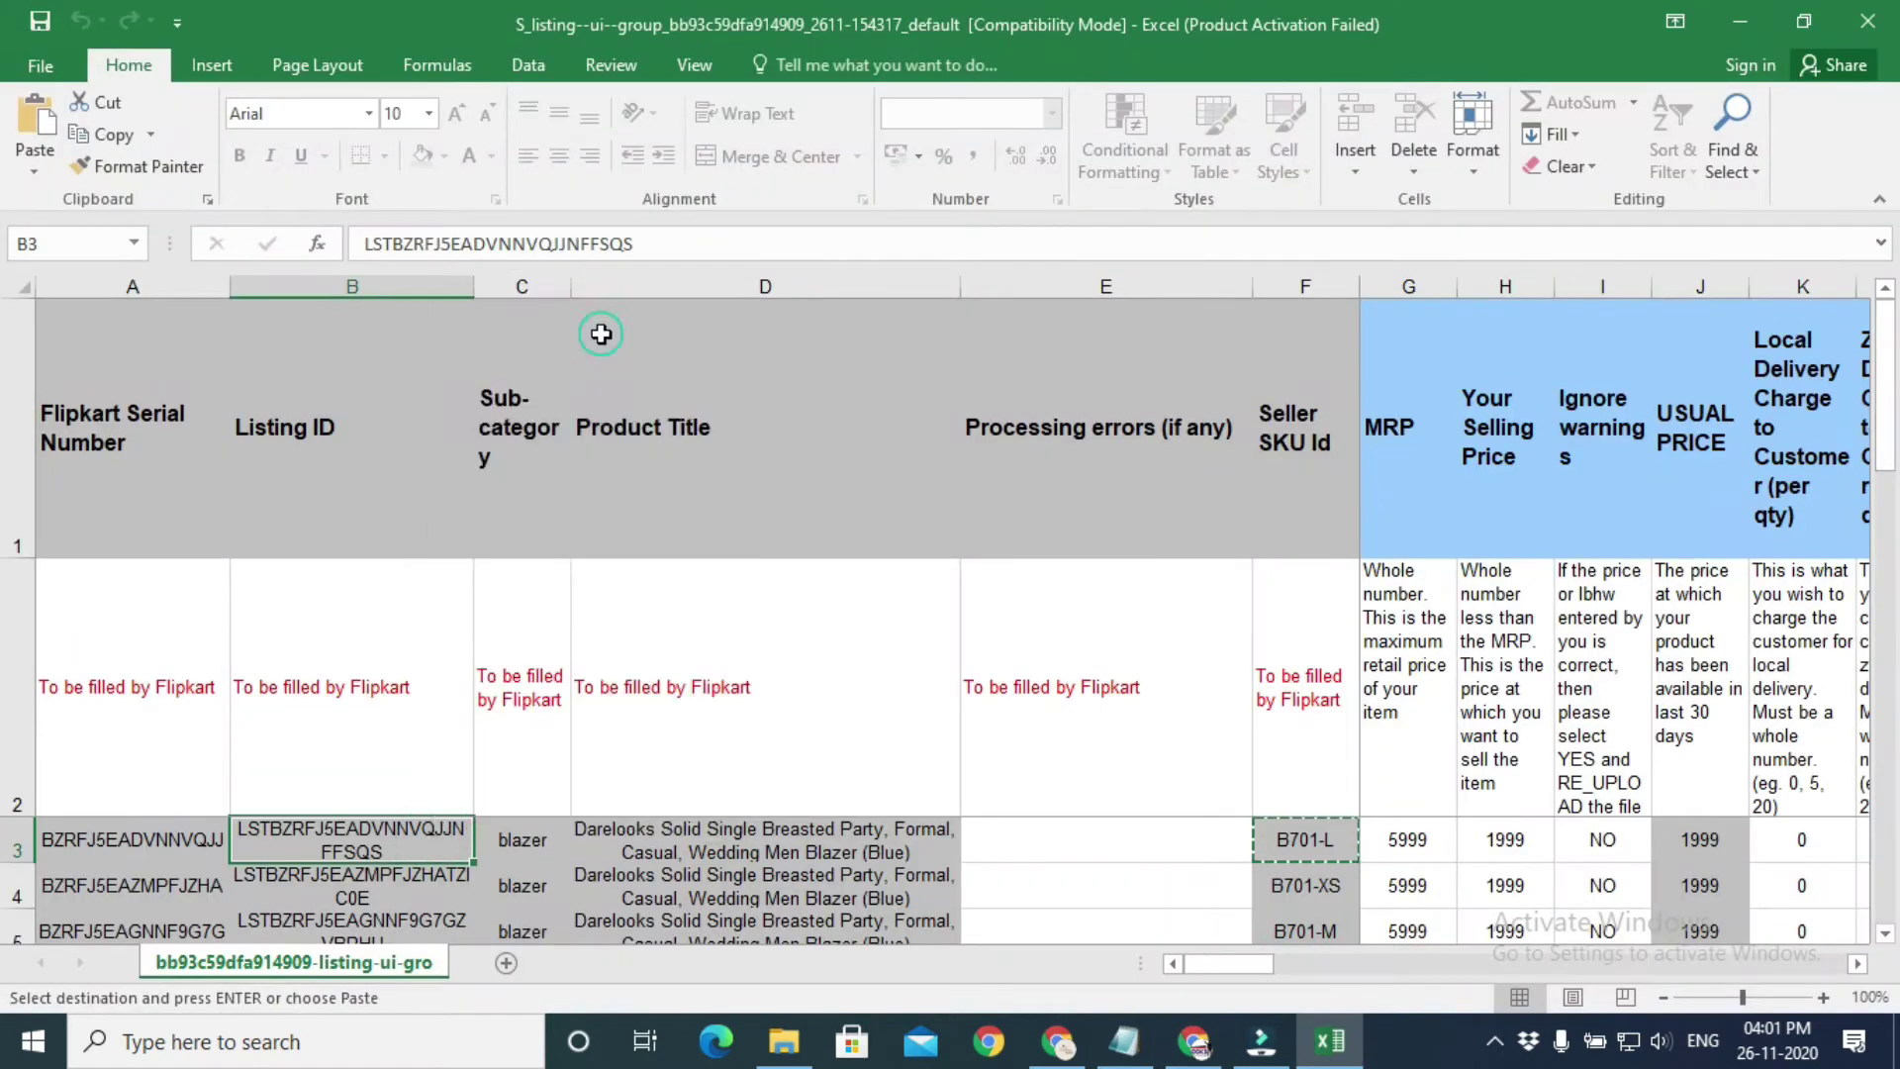
key("ctrl+c")
left_click(1195, 1041)
key("Left")
key("ctrl+v")
- Copy the Seller SKU B701-XL from the Excel listing file into cell B6 of the Google Sheet
left_click(1329, 1042)
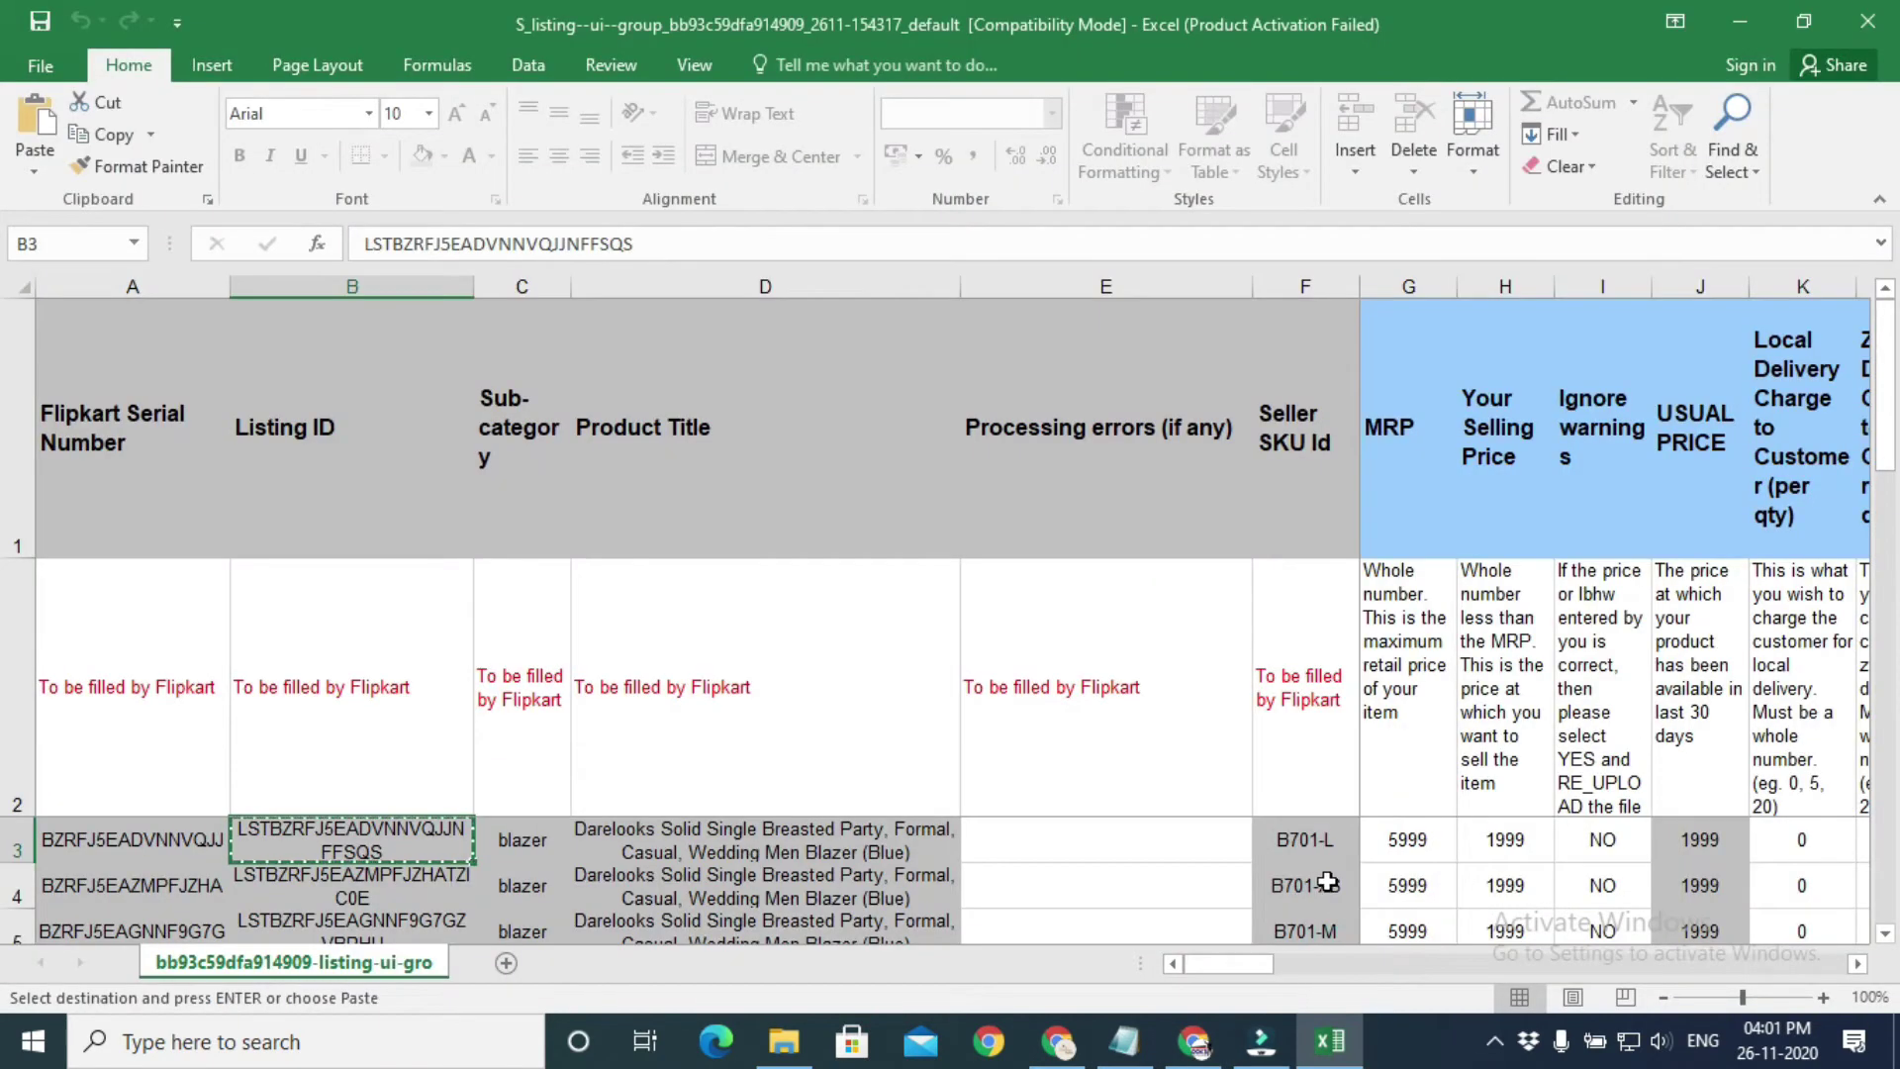
left_click(1317, 841)
right_click(1316, 842)
left_click(1381, 394)
left_click(1195, 1041)
right_click(555, 477)
left_click(671, 294)
- Copy the Listing ID of B701-XL from the Excel file into cell A6 of the Google Sheet as values only
left_click(1329, 1041)
right_click(379, 884)
left_click(443, 394)
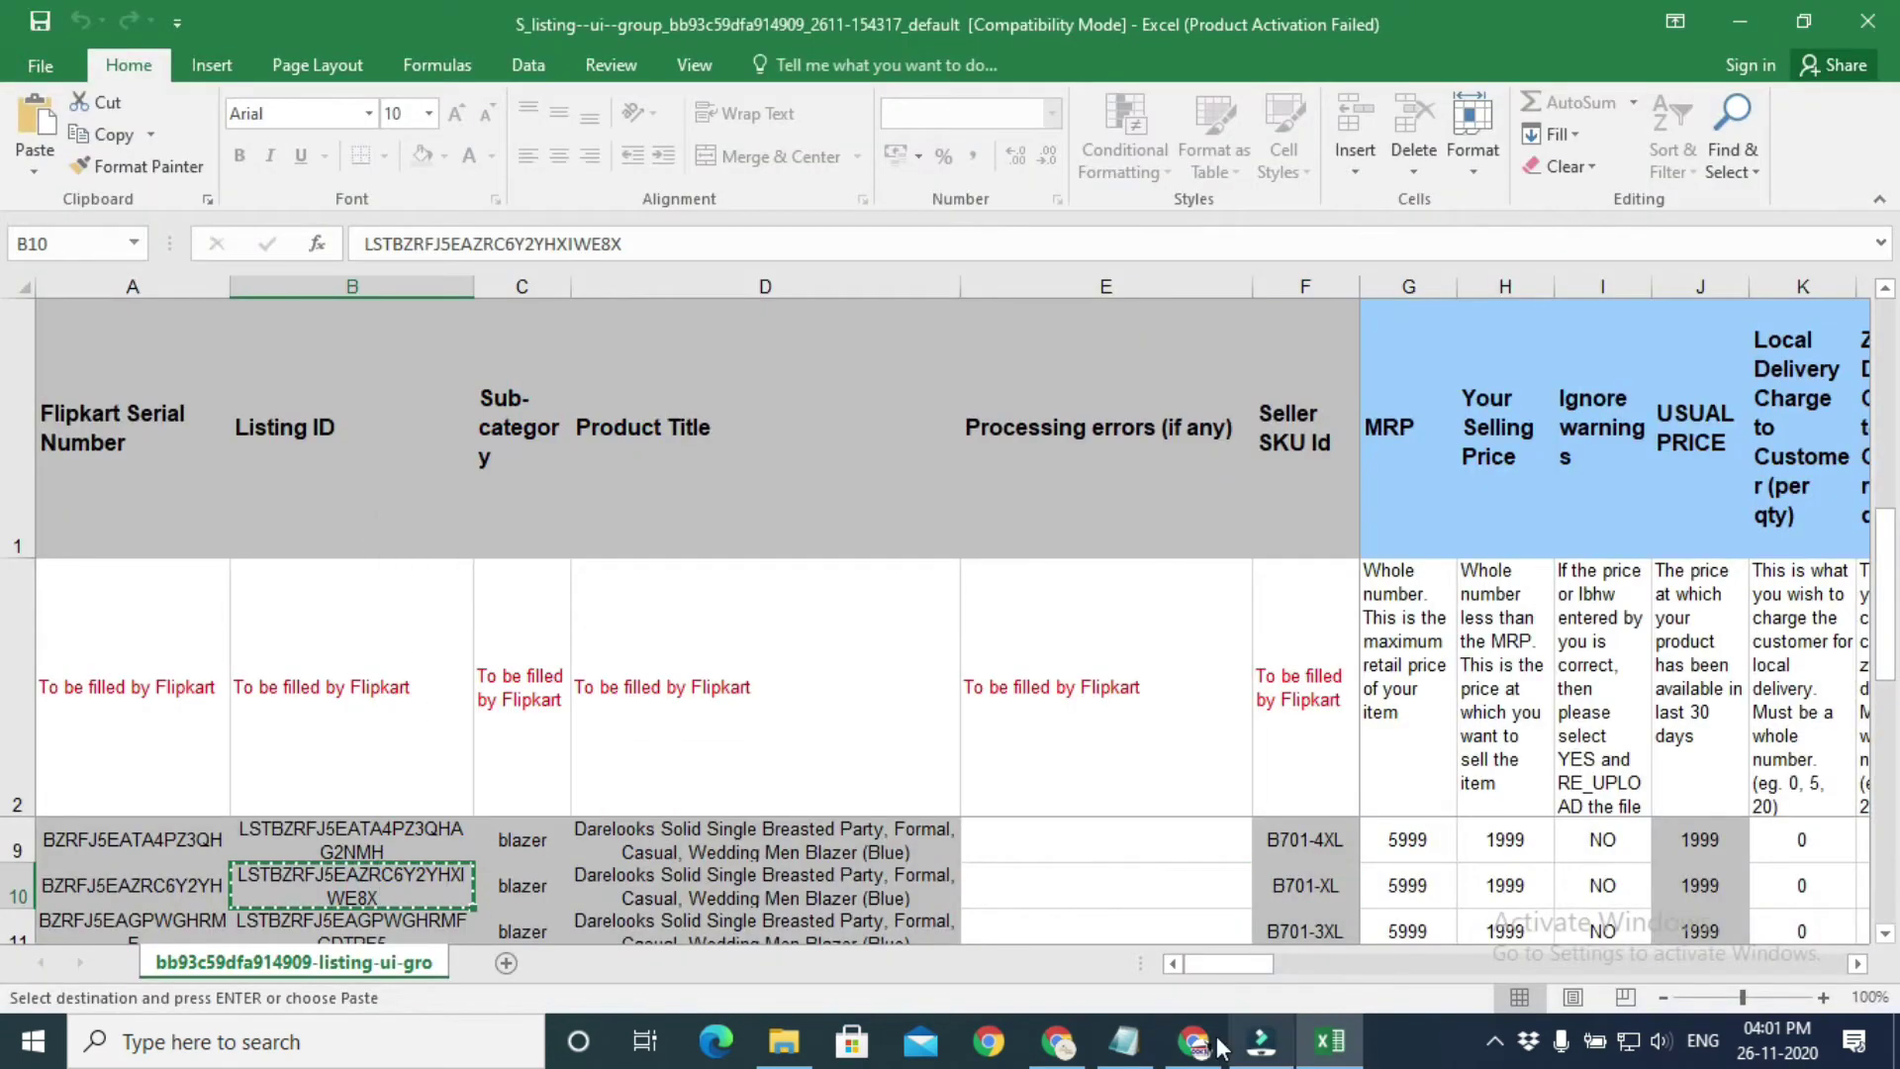
left_click(1195, 1041)
right_click(327, 478)
left_click(391, 297)
left_click(441, 521)
- Copy the Seller SKU B701-2XL from the Excel listing file into cell B7 of the Google Sheet
left_click(1322, 1041)
left_click(1306, 885)
right_click(1316, 885)
left_click(1381, 377)
mouse_move(1195, 1041)
left_click(1195, 975)
right_click(559, 509)
left_click(666, 297)
- Copy the Listing ID of B701-2XL from the Excel file into cell A7 of the Google Sheet as values only
left_click(1329, 1042)
right_click(391, 884)
left_click(451, 381)
left_click(1195, 1041)
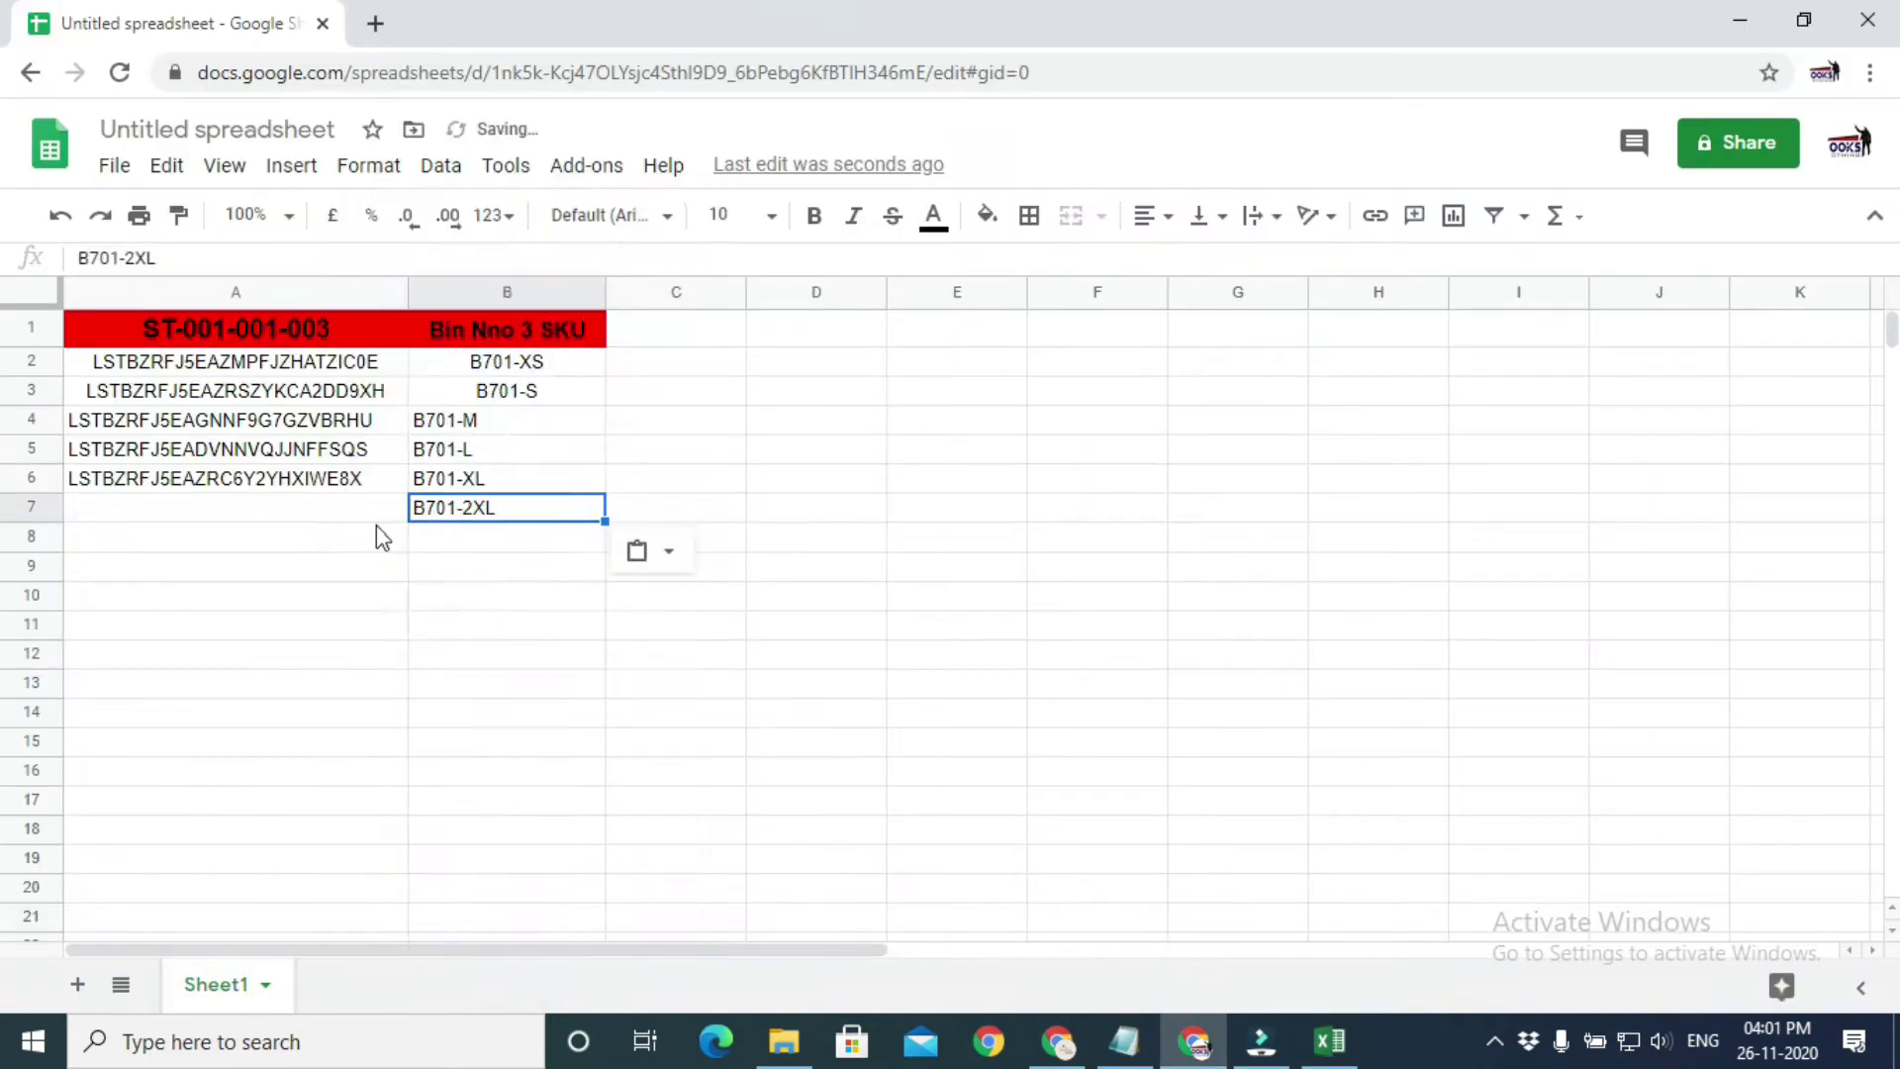
right_click(376, 508)
left_click(441, 297)
left_click(442, 555)
- Copy the Seller SKU B701-3XL from the Excel listing file into cell B8 of the Google Sheet
left_click(1329, 1041)
left_click(1306, 930)
right_click(1316, 894)
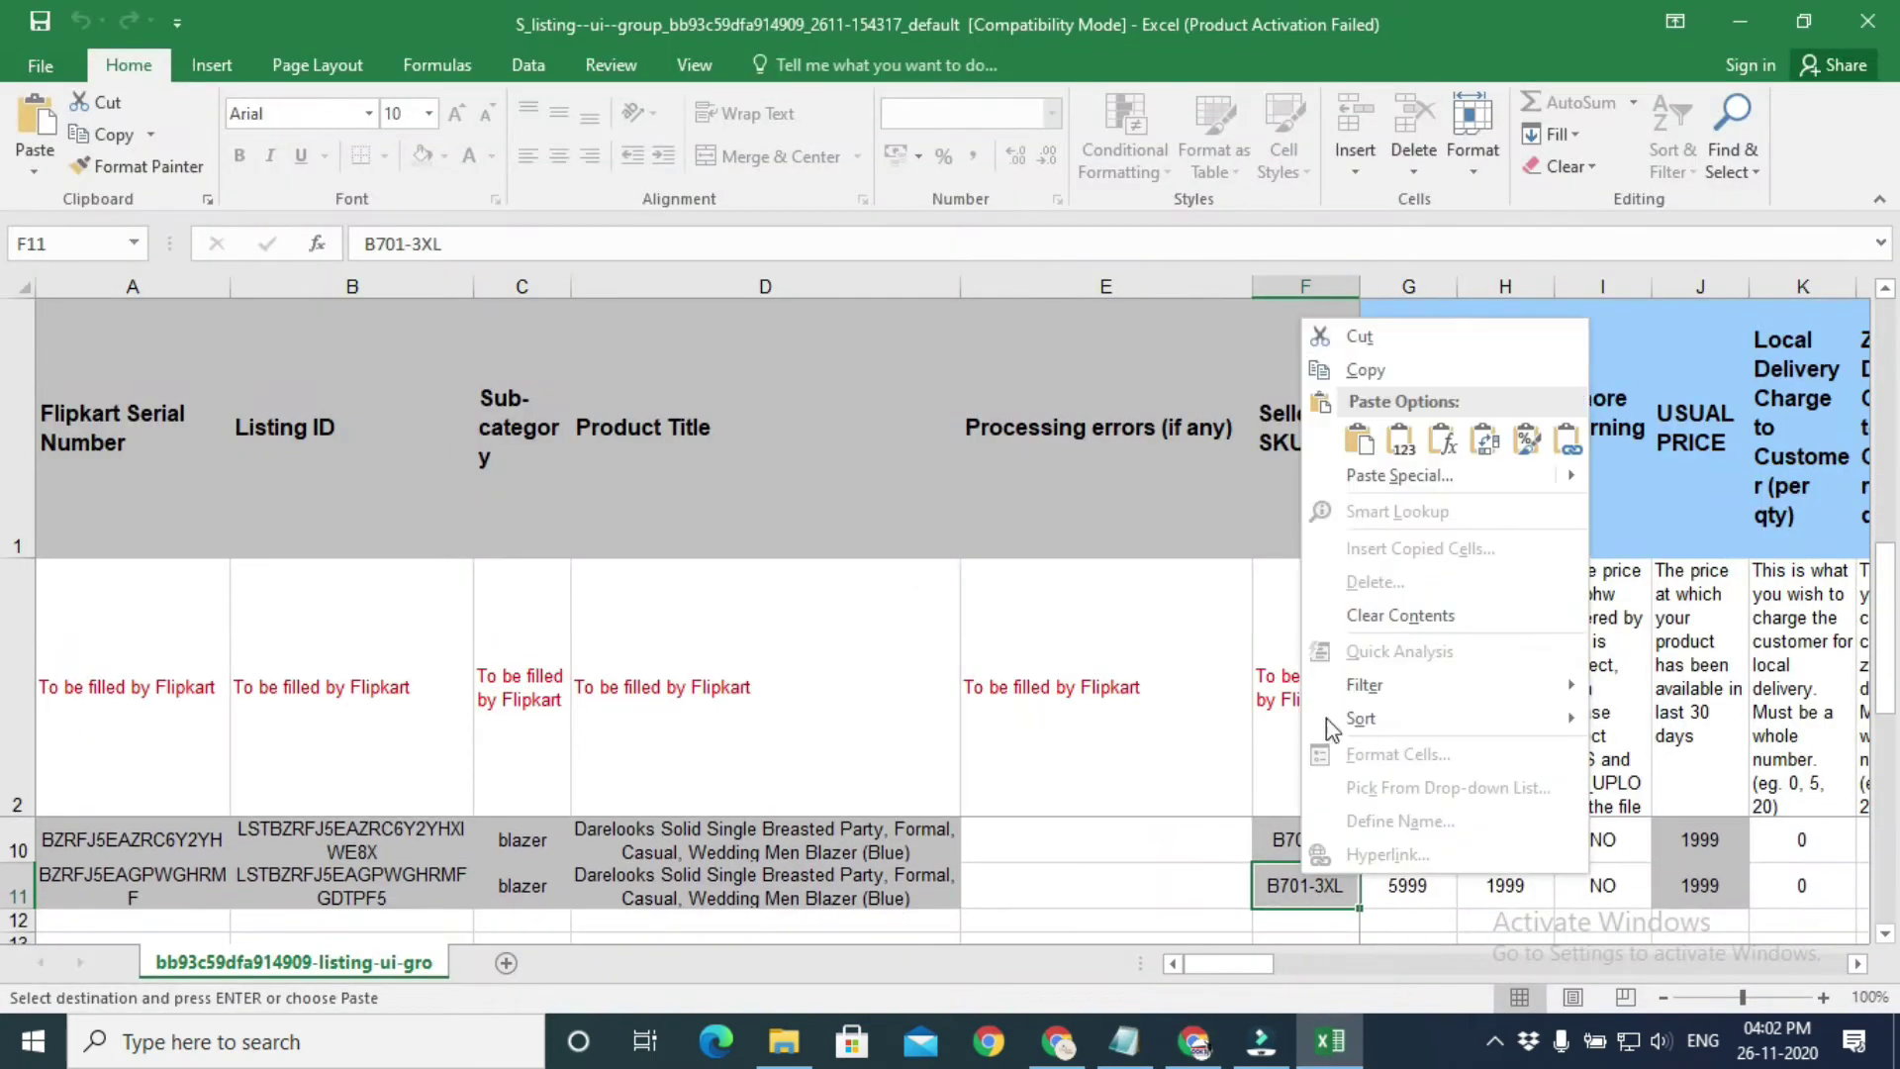
left_click(1376, 372)
left_click(1195, 1041)
right_click(514, 538)
left_click(683, 293)
- Copy the Listing ID of B701-3XL from the Excel file into cell A8 of the Google Sheet
left_click(1330, 1041)
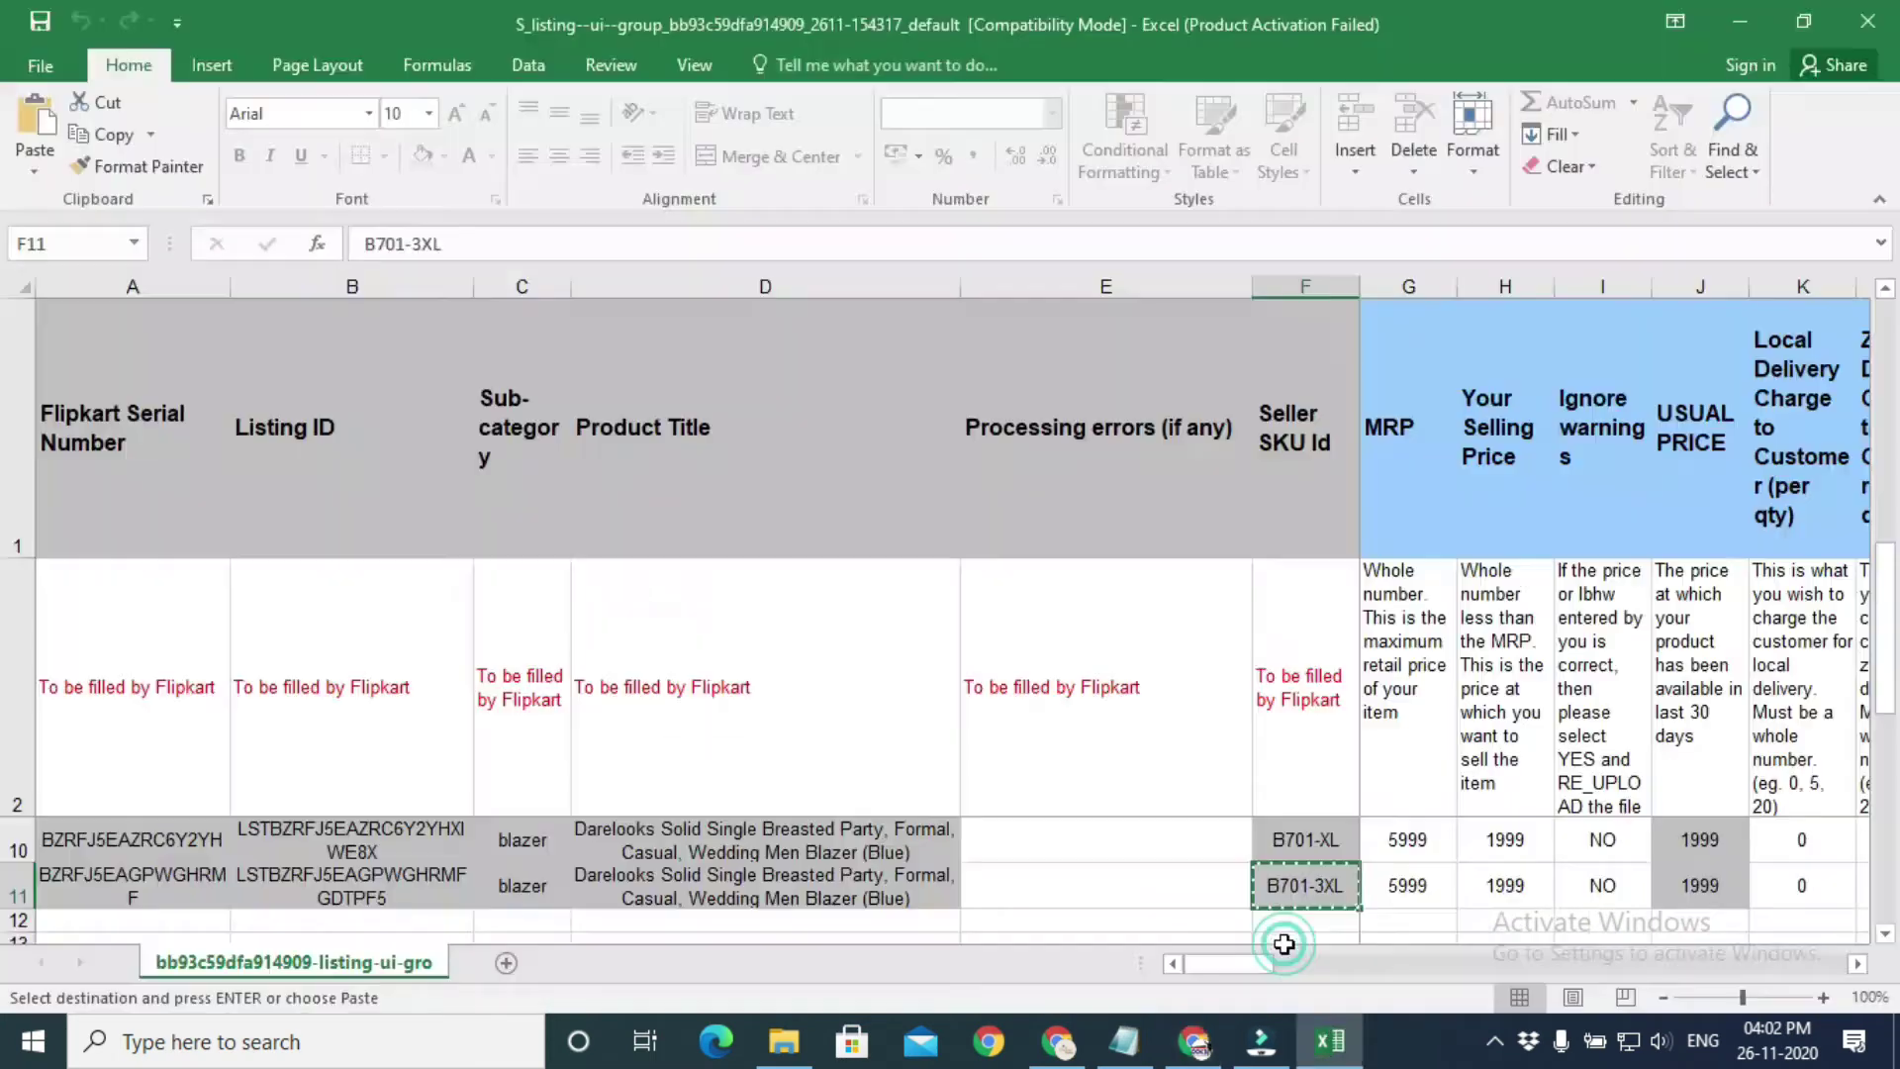
right_click(433, 871)
left_click(458, 382)
left_click(1194, 1041)
right_click(354, 538)
left_click(462, 307)
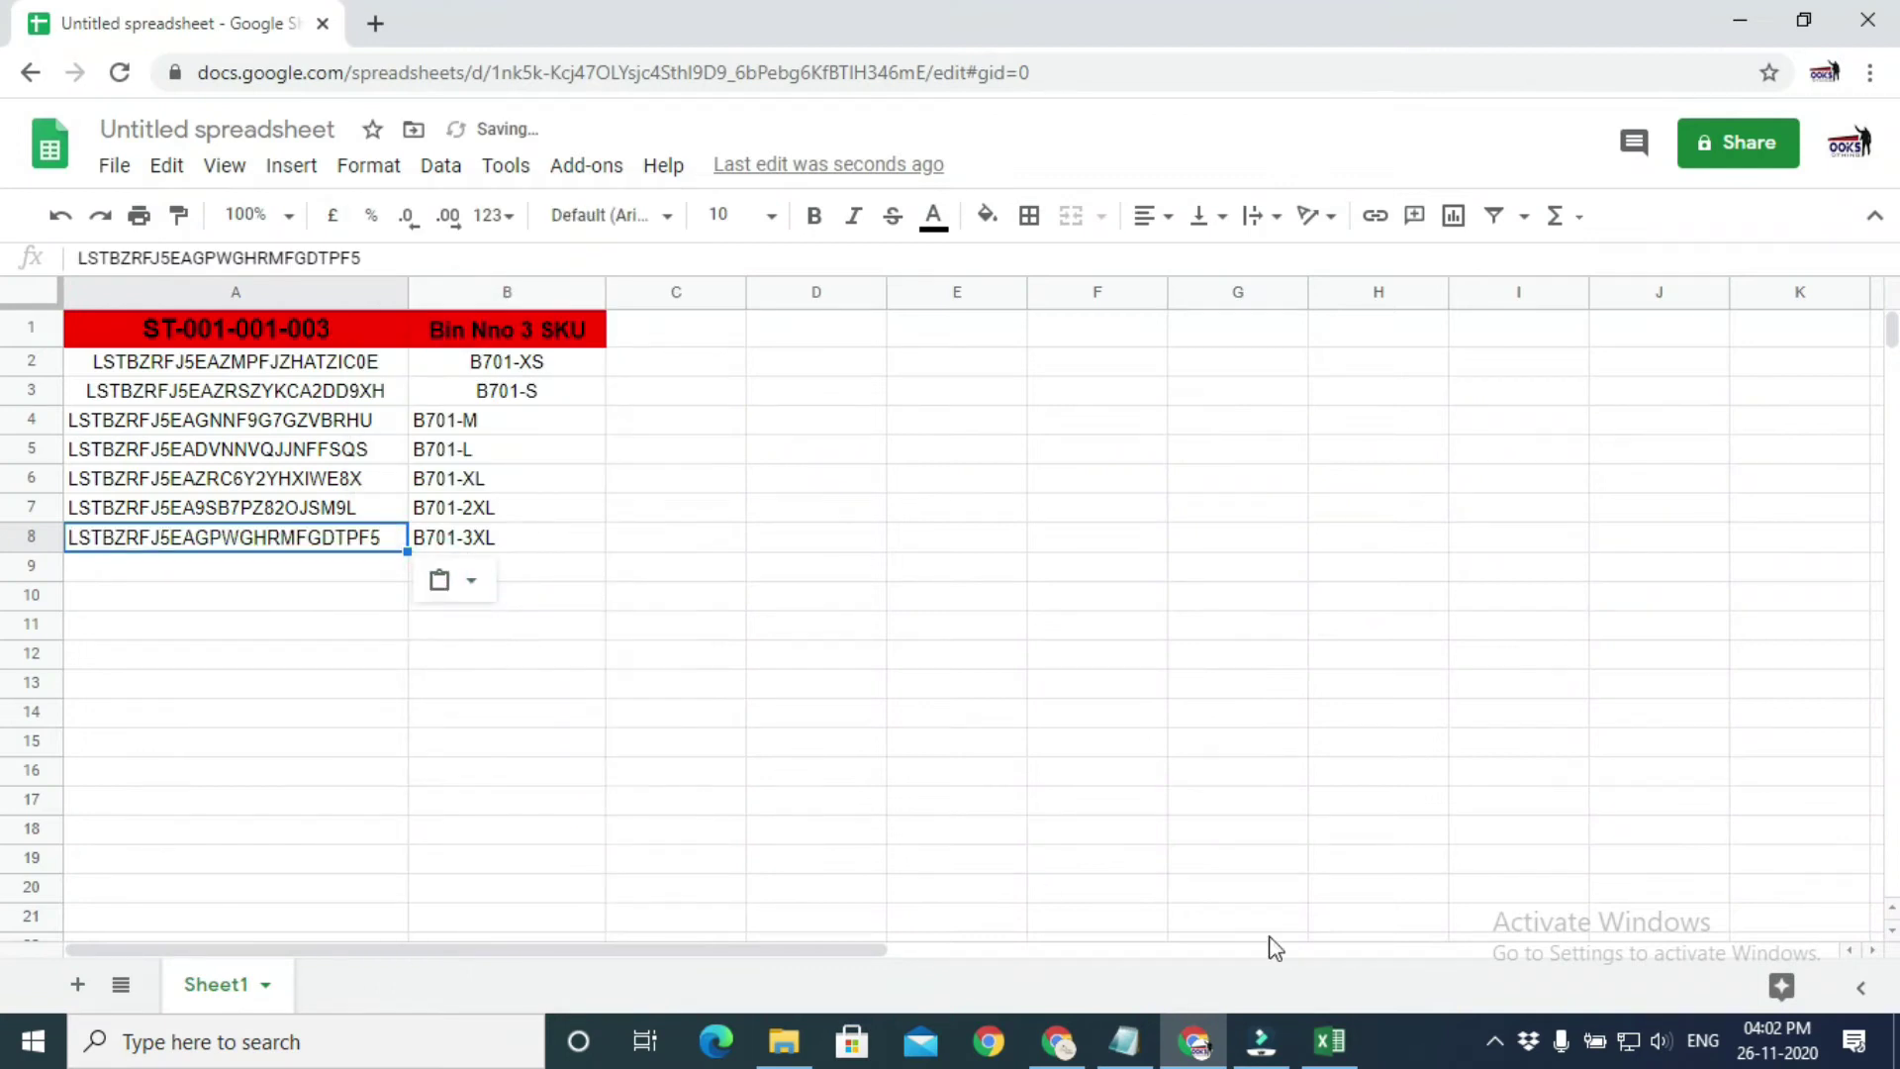
- Copy the Seller SKU B701-4XL from the Excel listing file into cell B9 of the Google Sheet as values only
left_click(1330, 1042)
left_click(1307, 808)
right_click(1306, 837)
left_click(1376, 372)
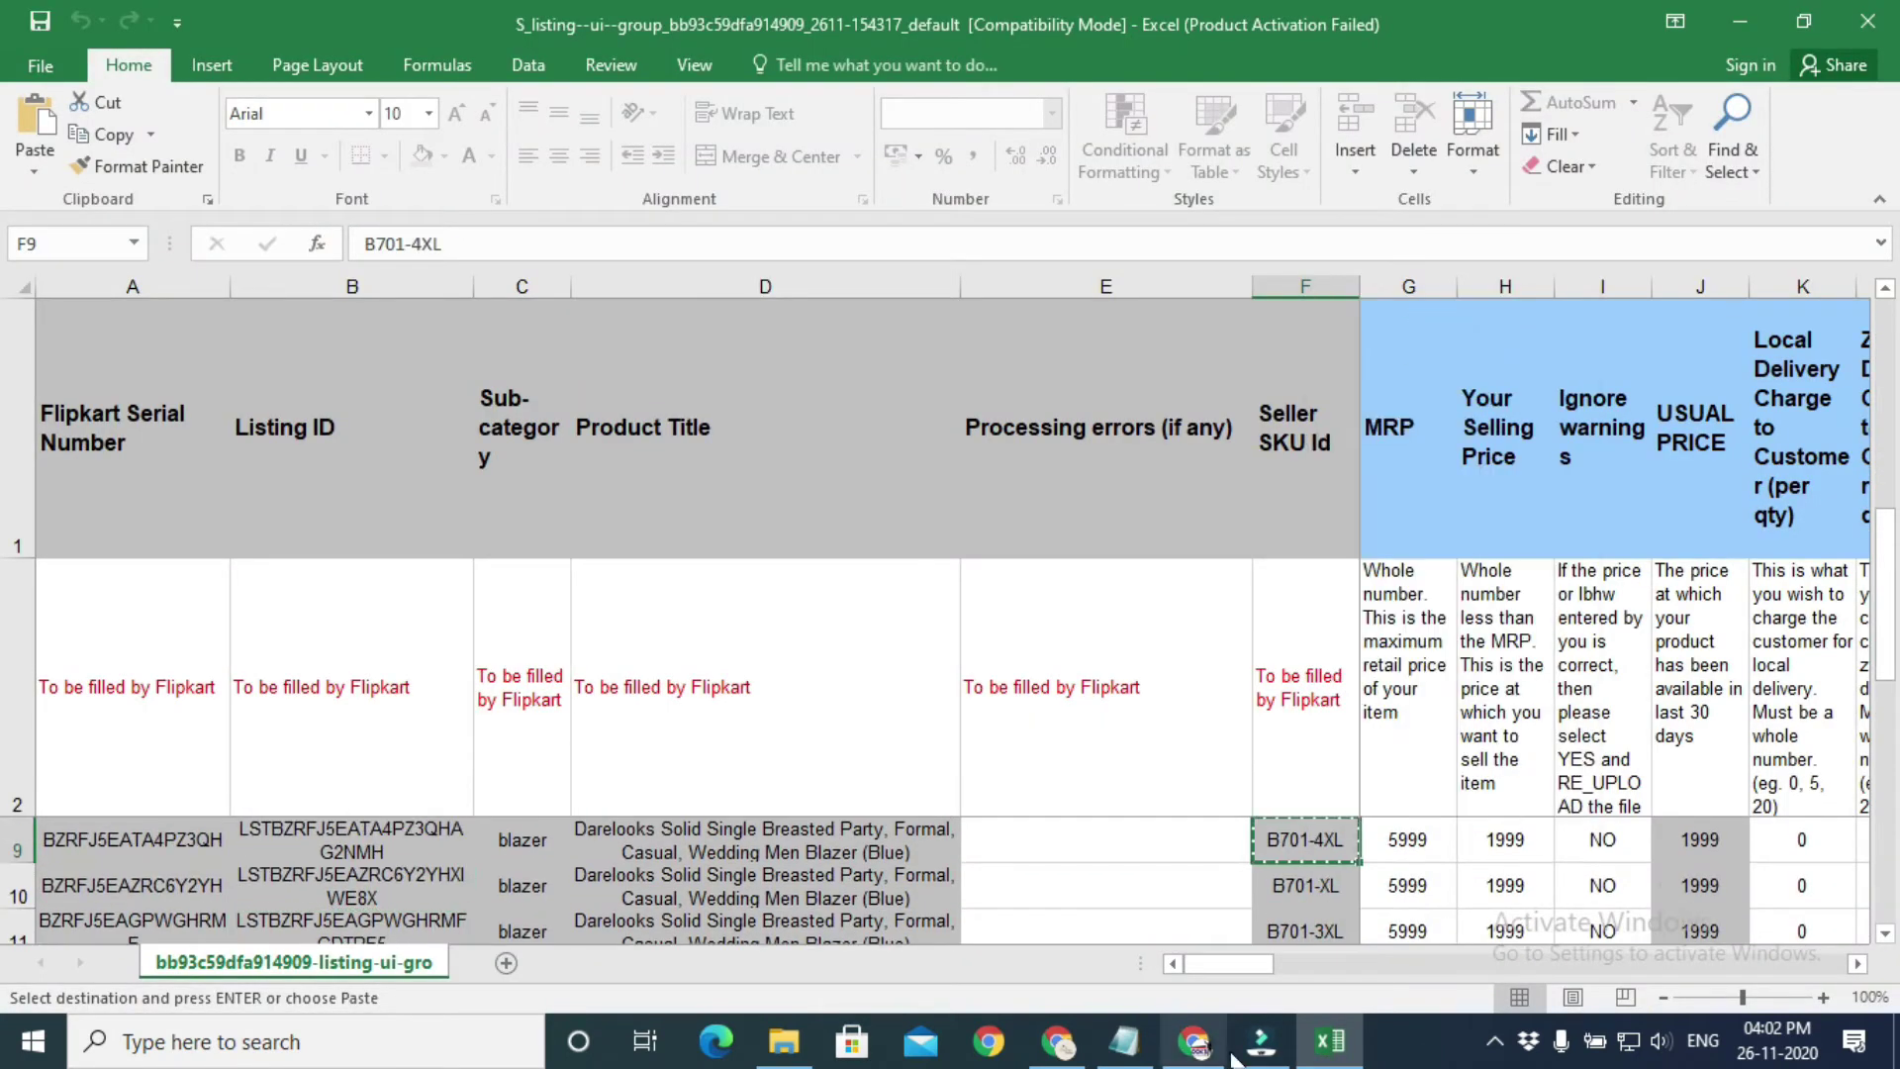
left_click(1195, 1041)
right_click(507, 566)
left_click(594, 293)
left_click(649, 609)
left_click(741, 661)
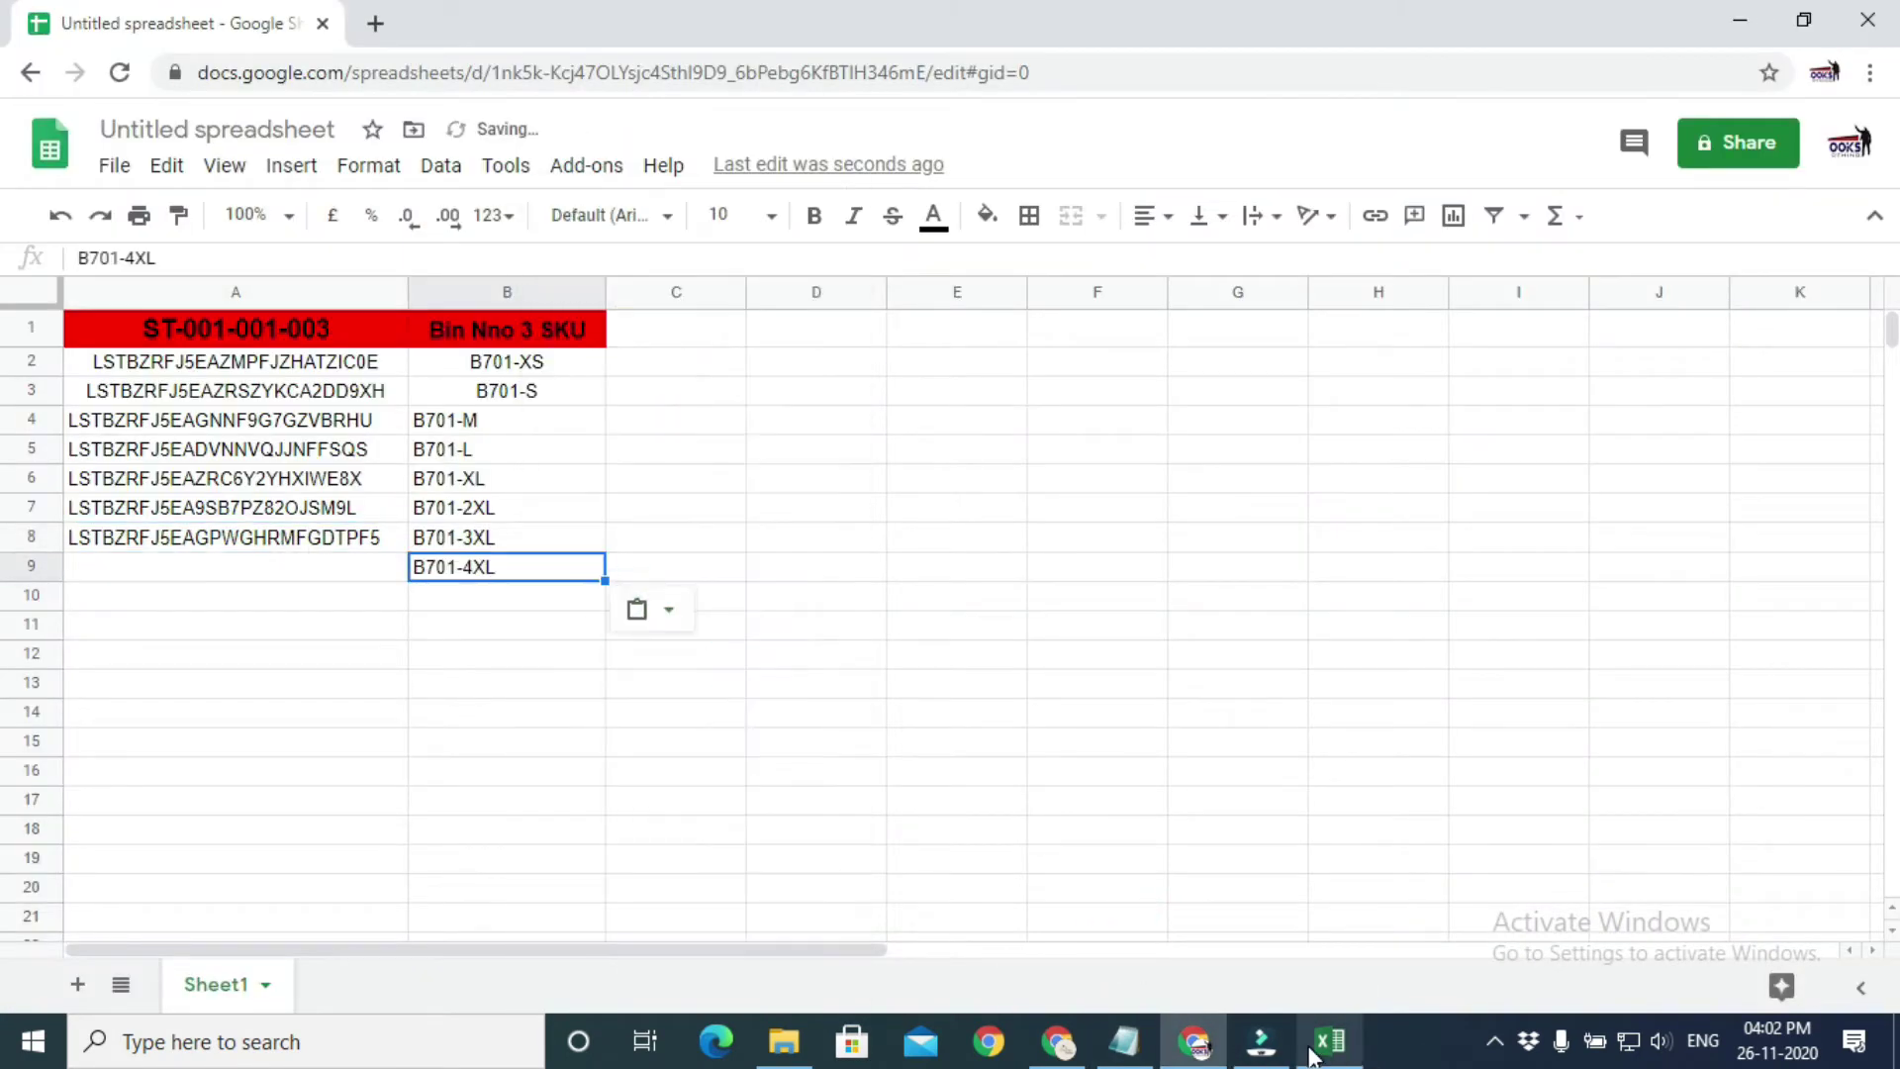
- Copy the Listing ID of B701-4XL from the Excel file into cell A9 of the Google Sheet as values only
left_click(1330, 1041)
right_click(490, 831)
left_click(525, 220)
left_click(1195, 1042)
right_click(358, 566)
left_click(440, 296)
left_click(440, 607)
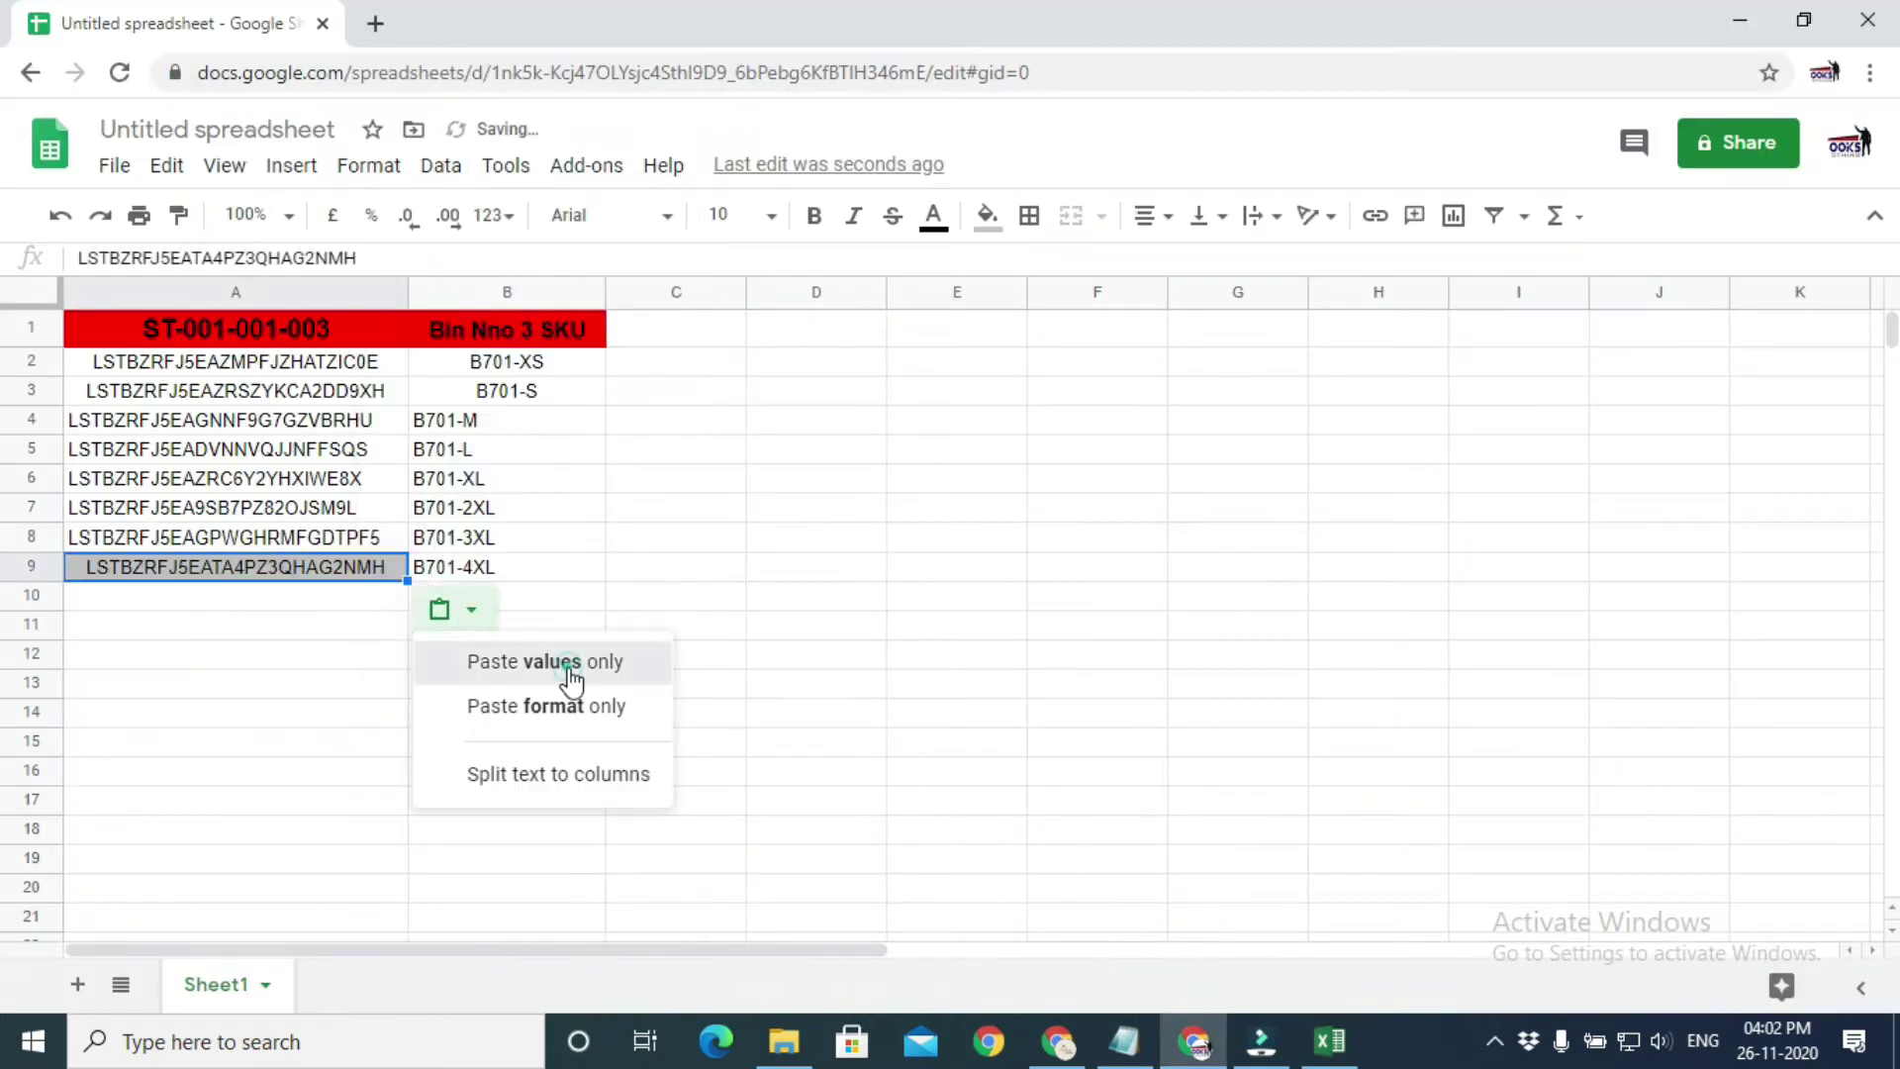
left_click(555, 661)
- Copy the Seller SKU B701-5XL from the Excel listing file into cell B10 of the Google Sheet as values only
left_click(1330, 1041)
scroll(1332, 846, "down", 1)
left_click(1331, 846)
scroll(1330, 861, "down", 1)
left_click(1330, 839)
key("ctrl+c")
left_click(1194, 1042)
left_click(506, 595)
key("ctrl+v")
left_click(633, 637)
left_click(743, 687)
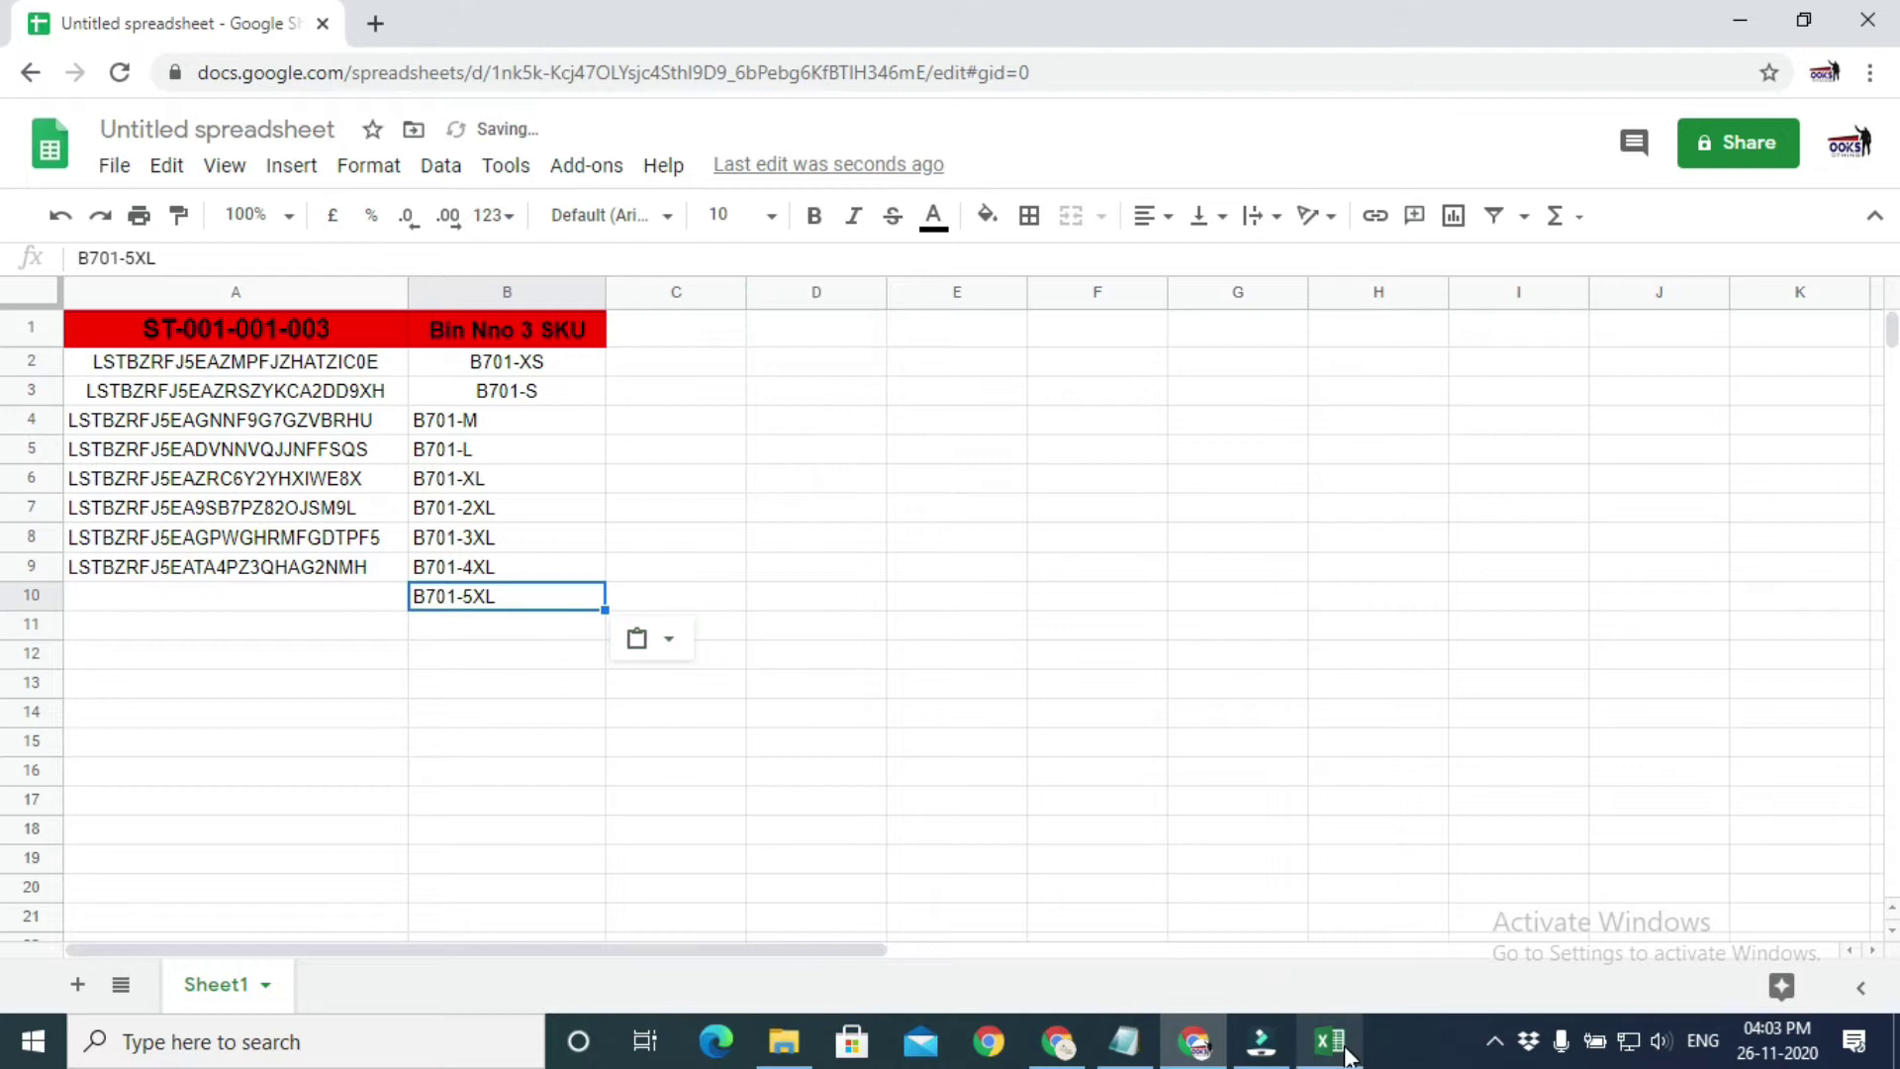
- Copy the Listing ID of B701-5XL from the Excel file into cell A10 of the Google Sheet
left_click(1329, 1042)
left_click(351, 840)
key("ctrl+c")
left_click(1195, 1041)
left_click(297, 595)
key("ctrl+v")
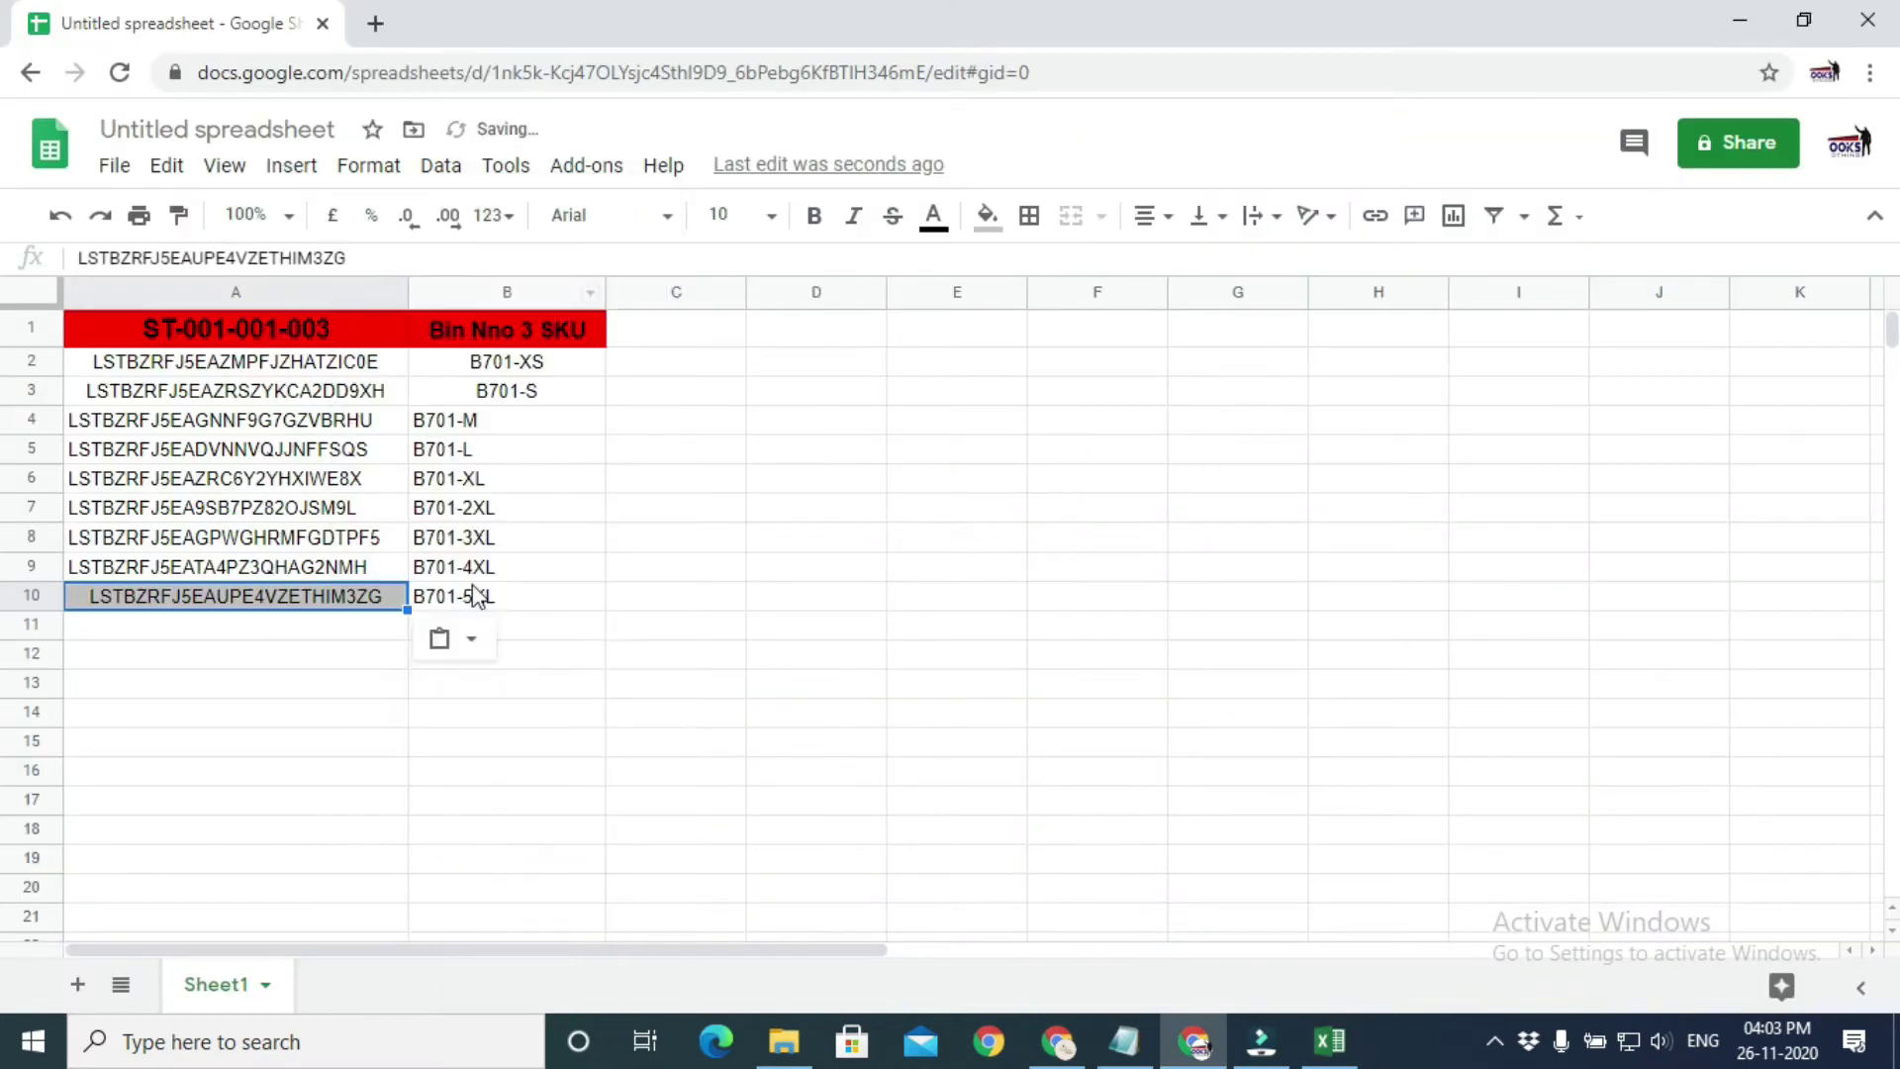
left_click(594, 632)
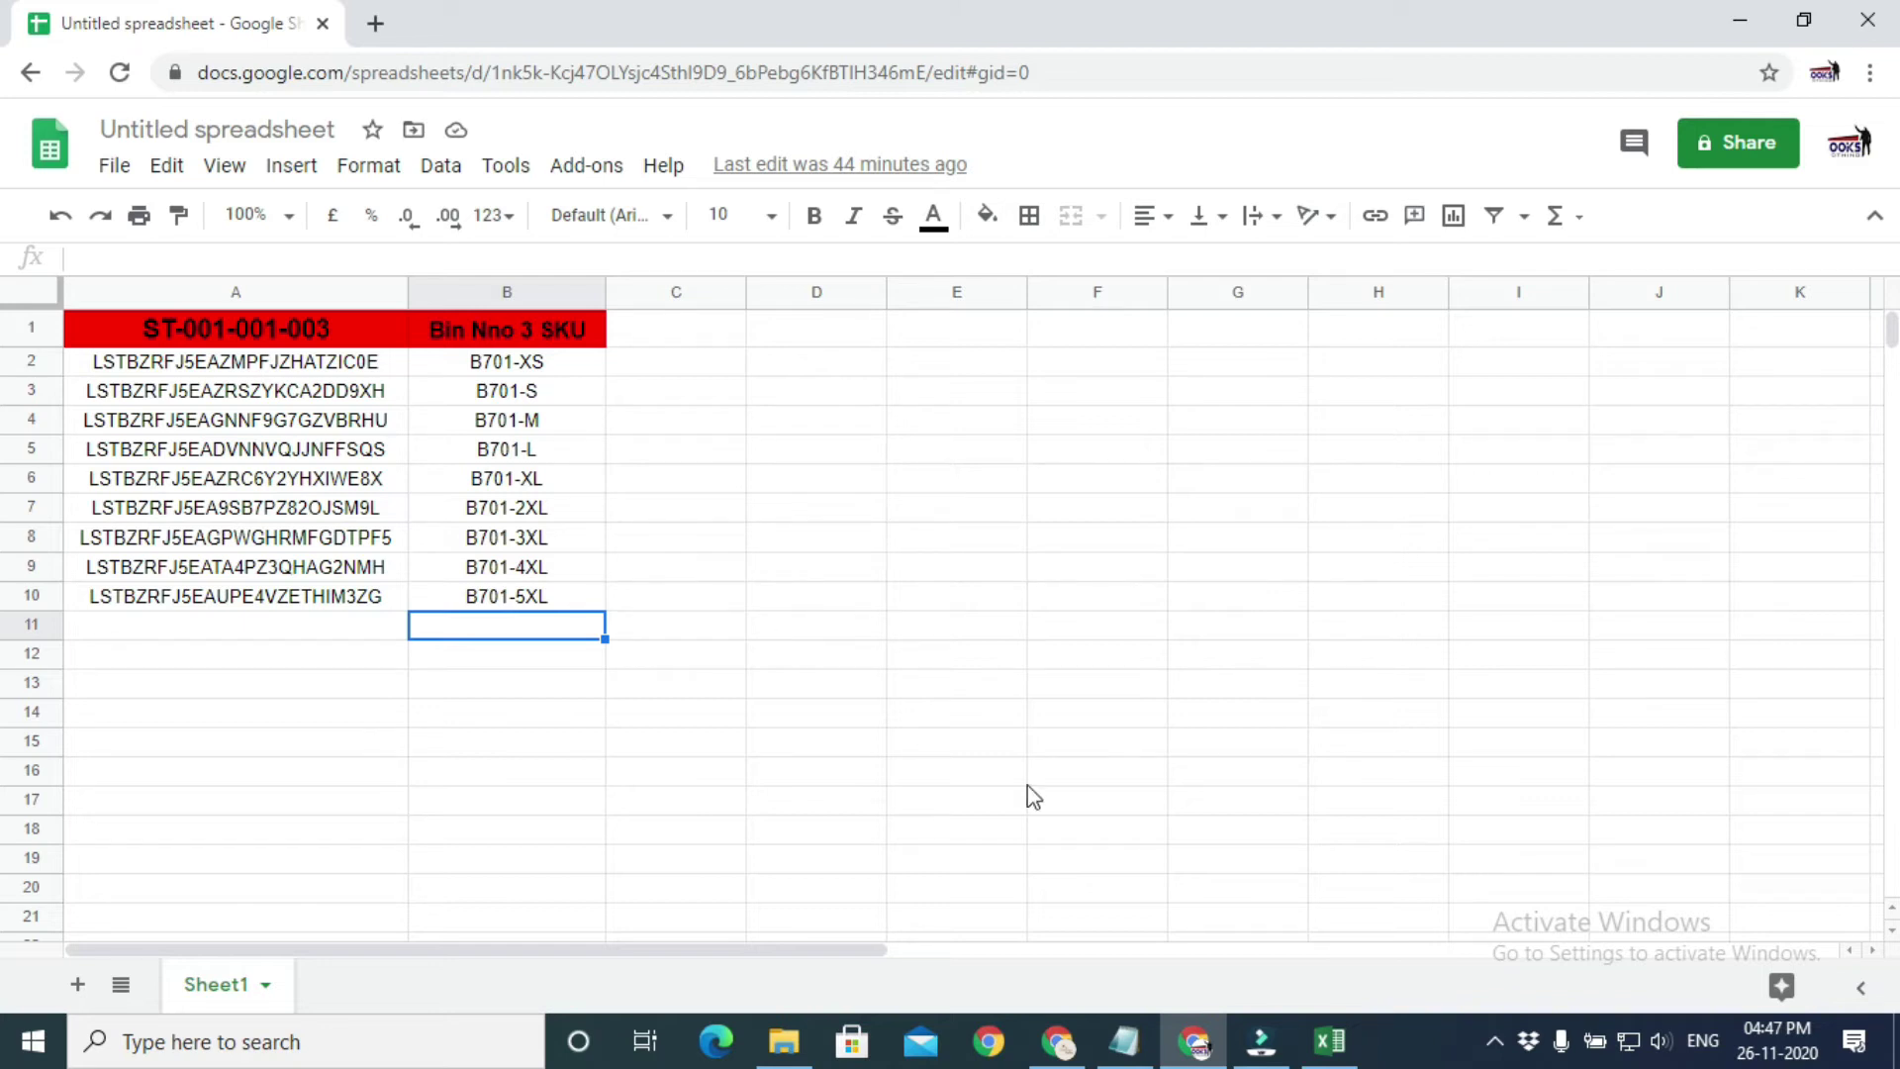
- Switch to the Flipkart Seller Dashboard and search the active listings for BL701
mouse_move(1058, 1041)
left_click(1052, 926)
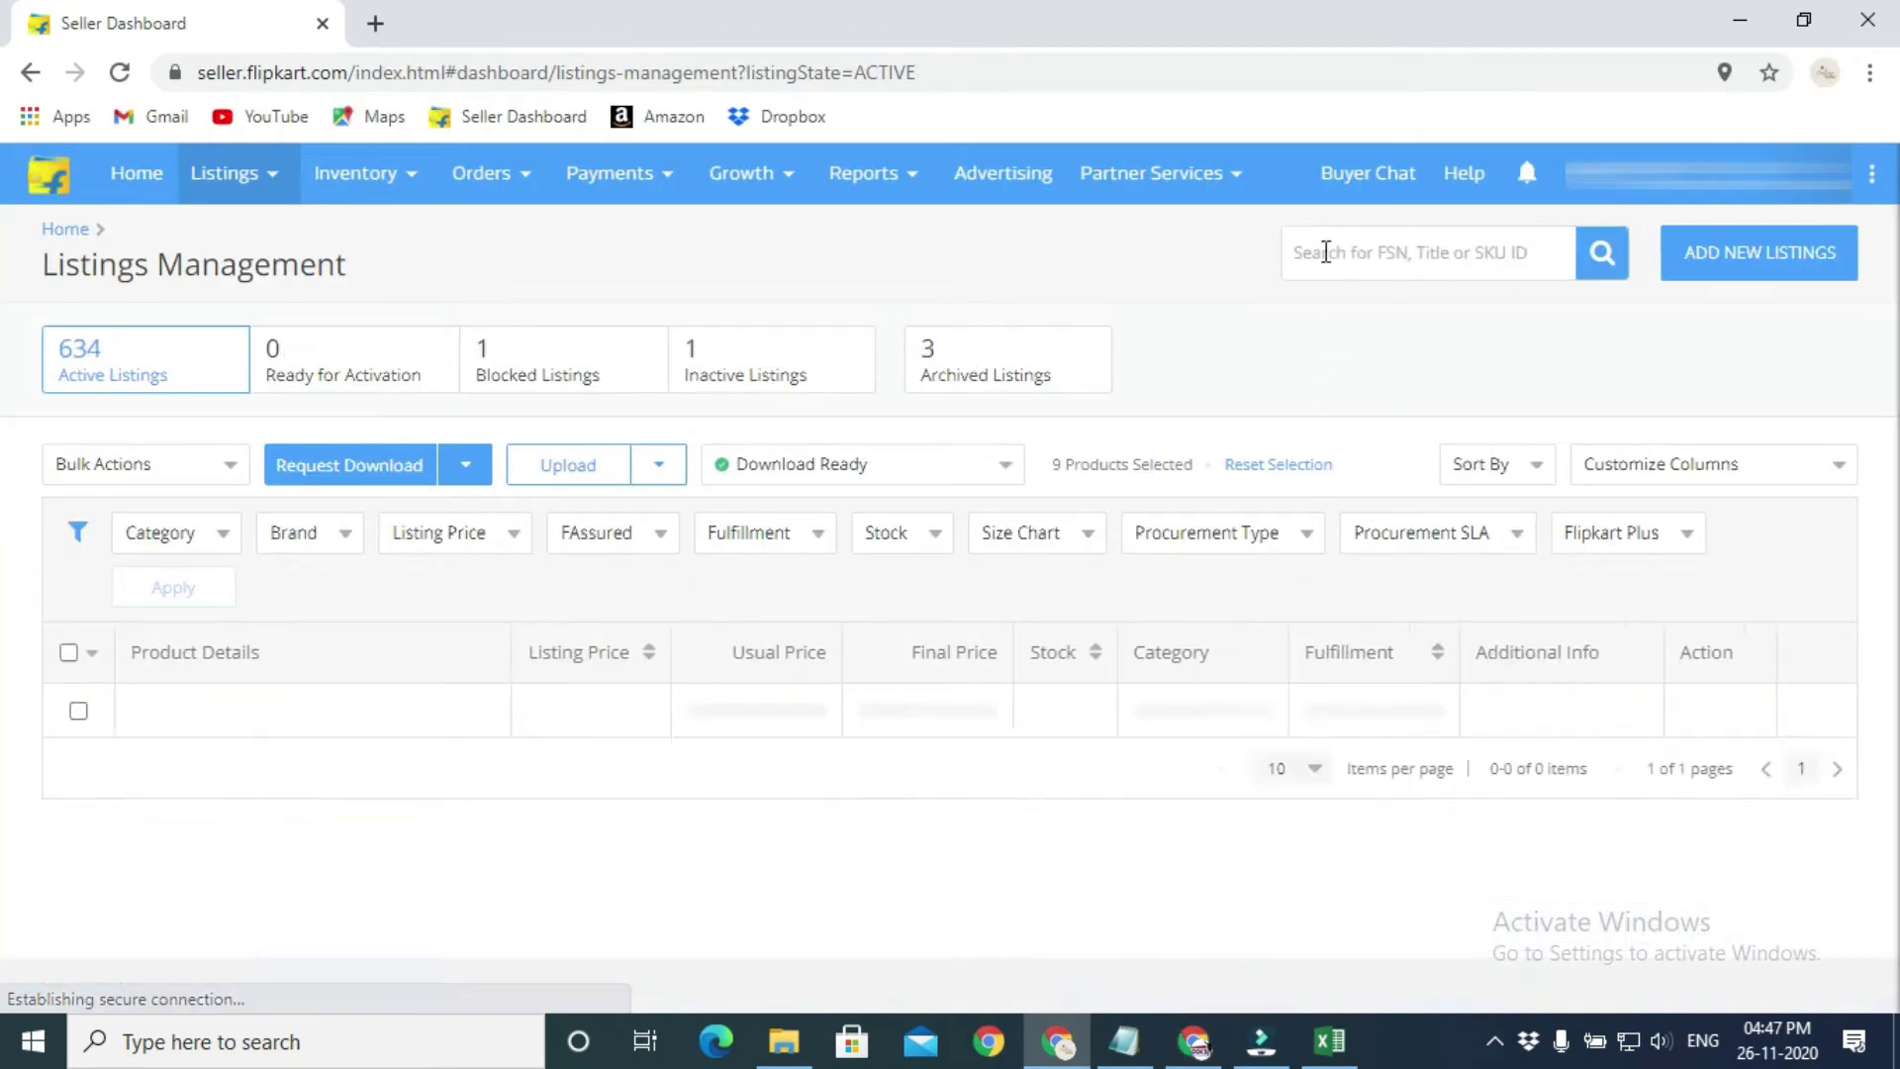
left_click(1326, 252)
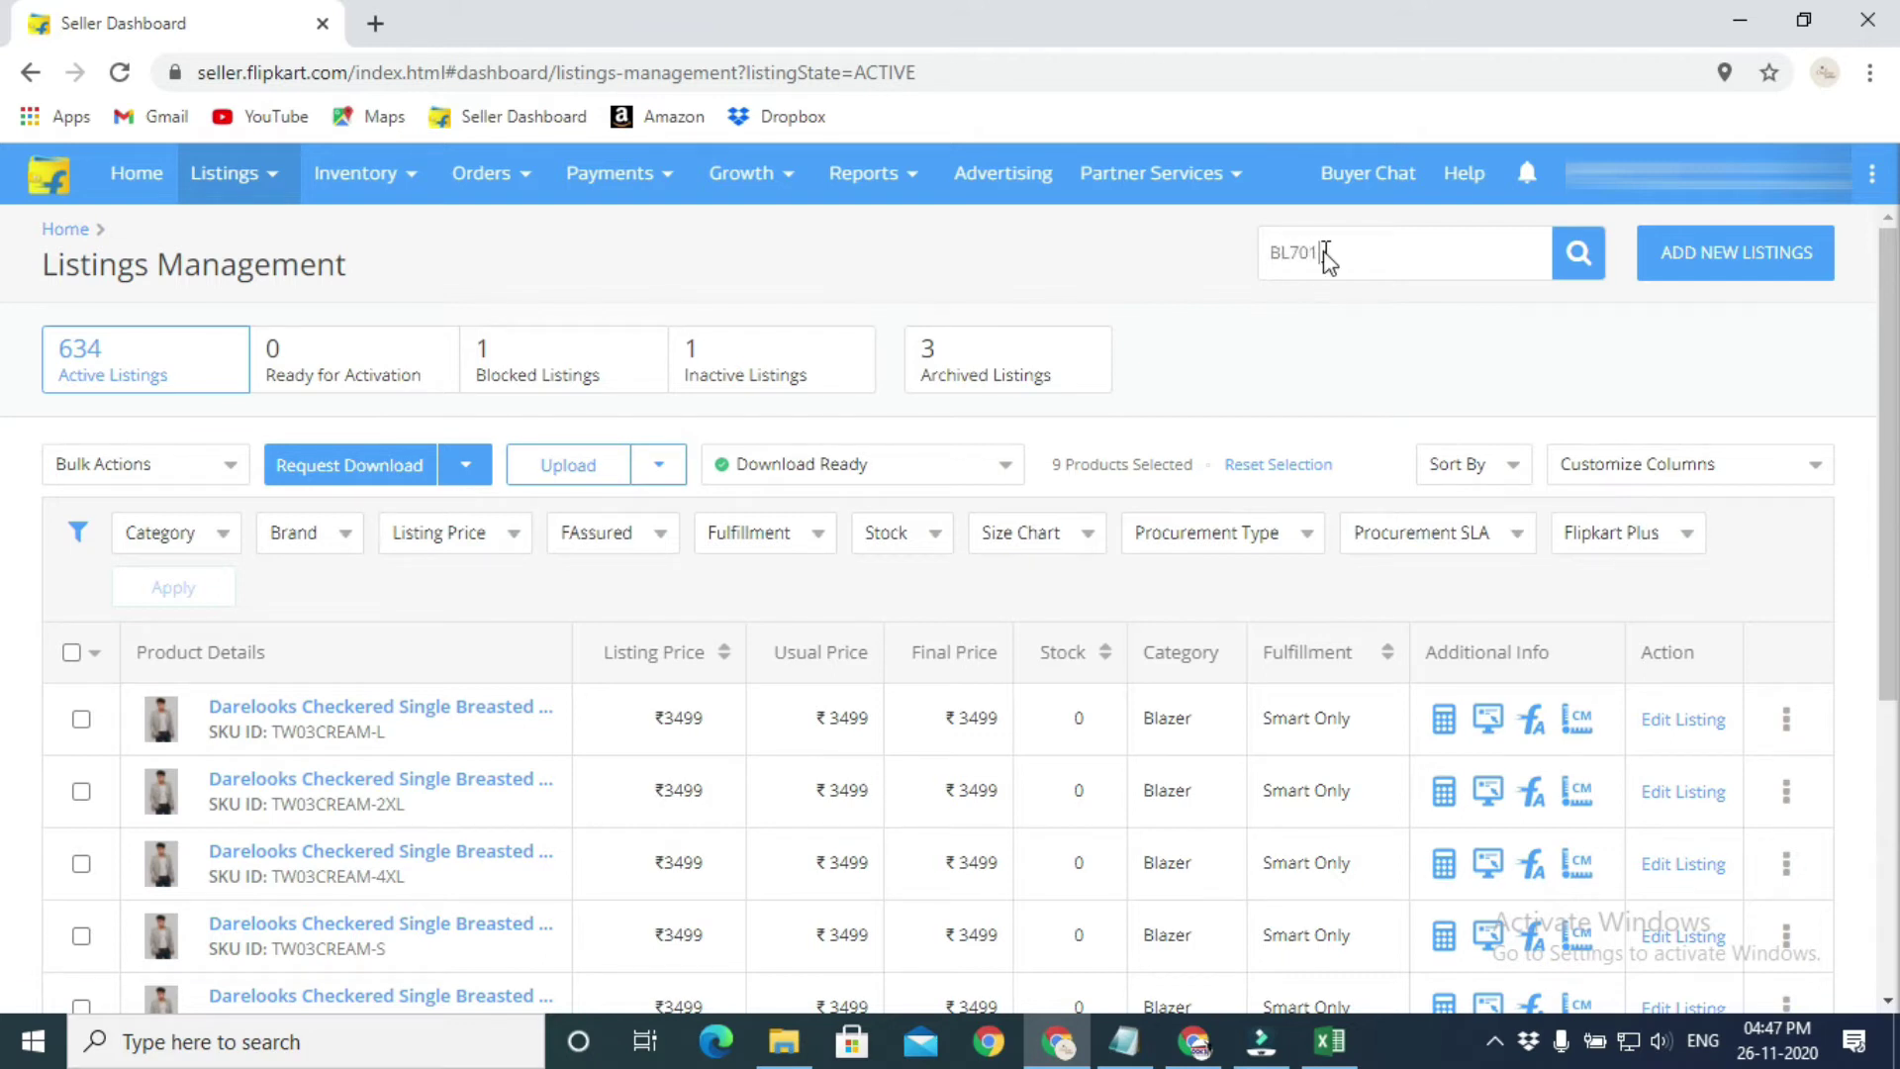
key("Return")
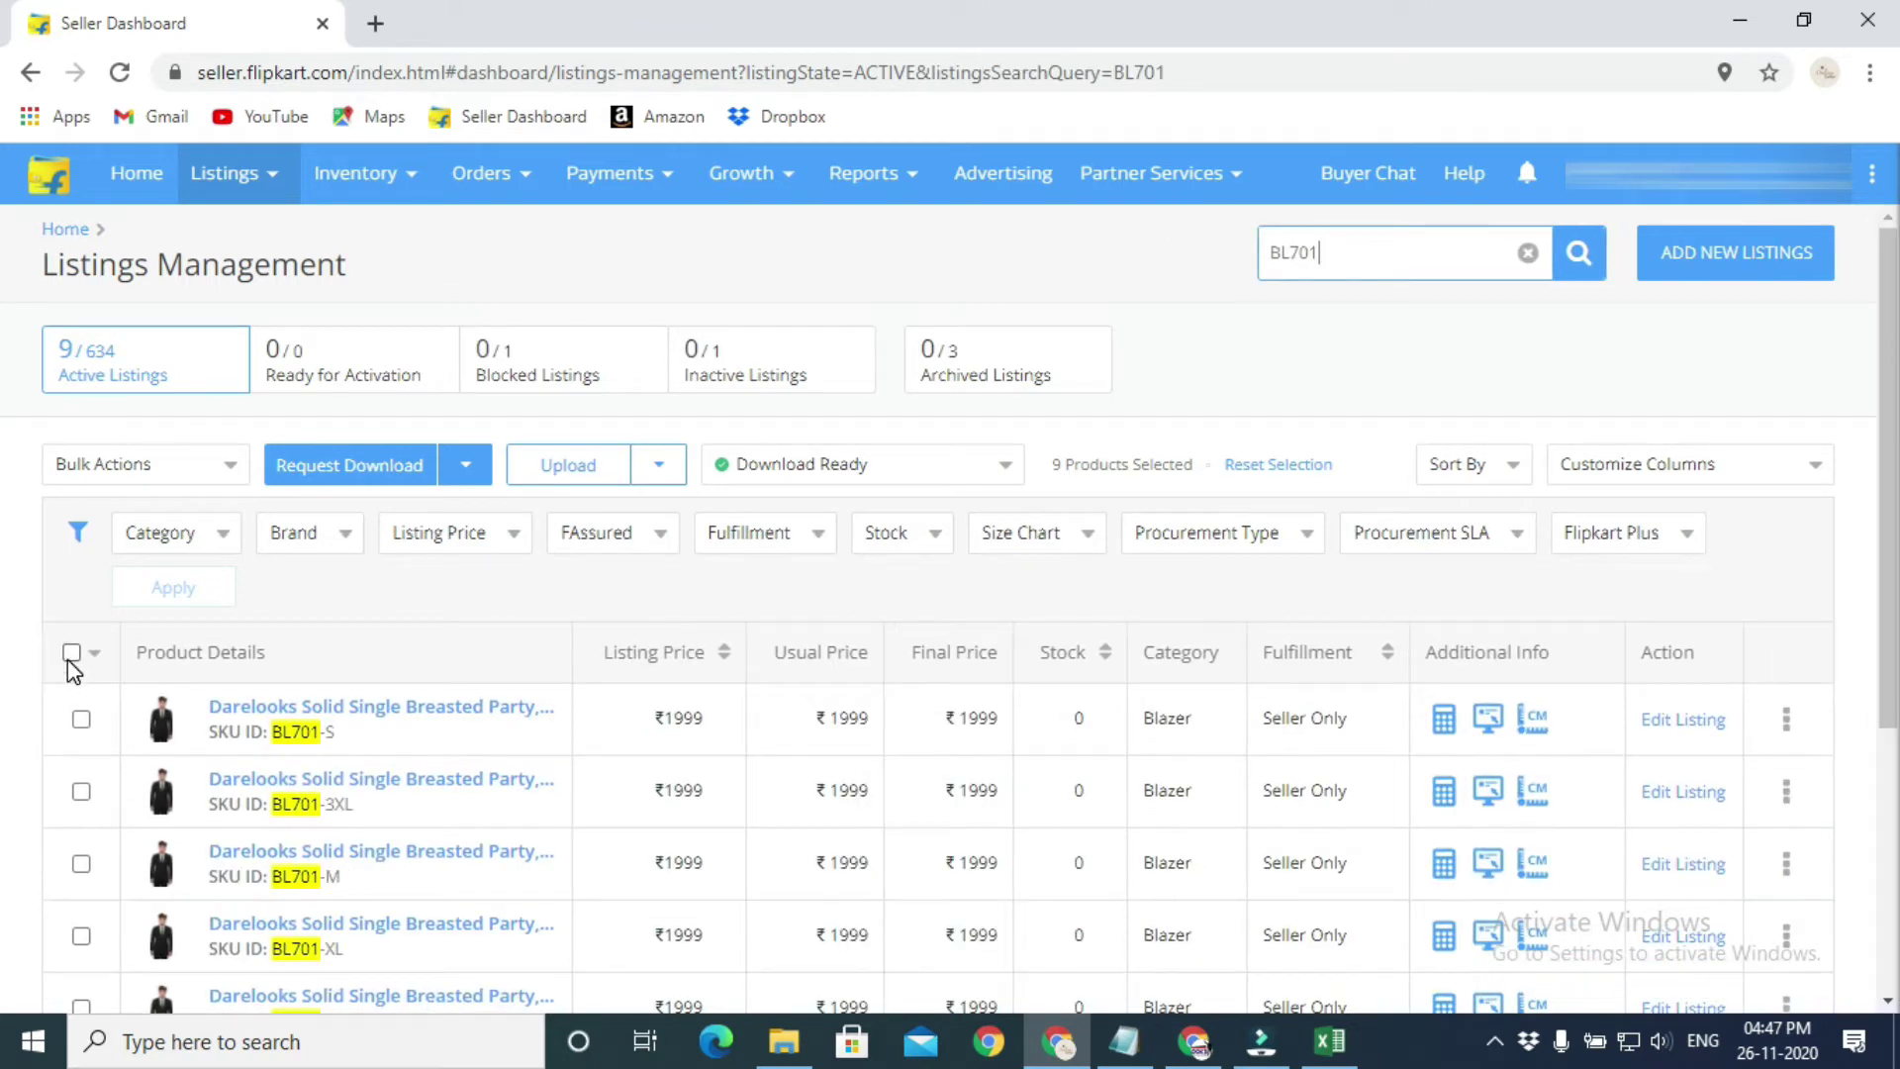
- Request a download with all BL701 listings selected and download the newest listing file
left_click(347, 477)
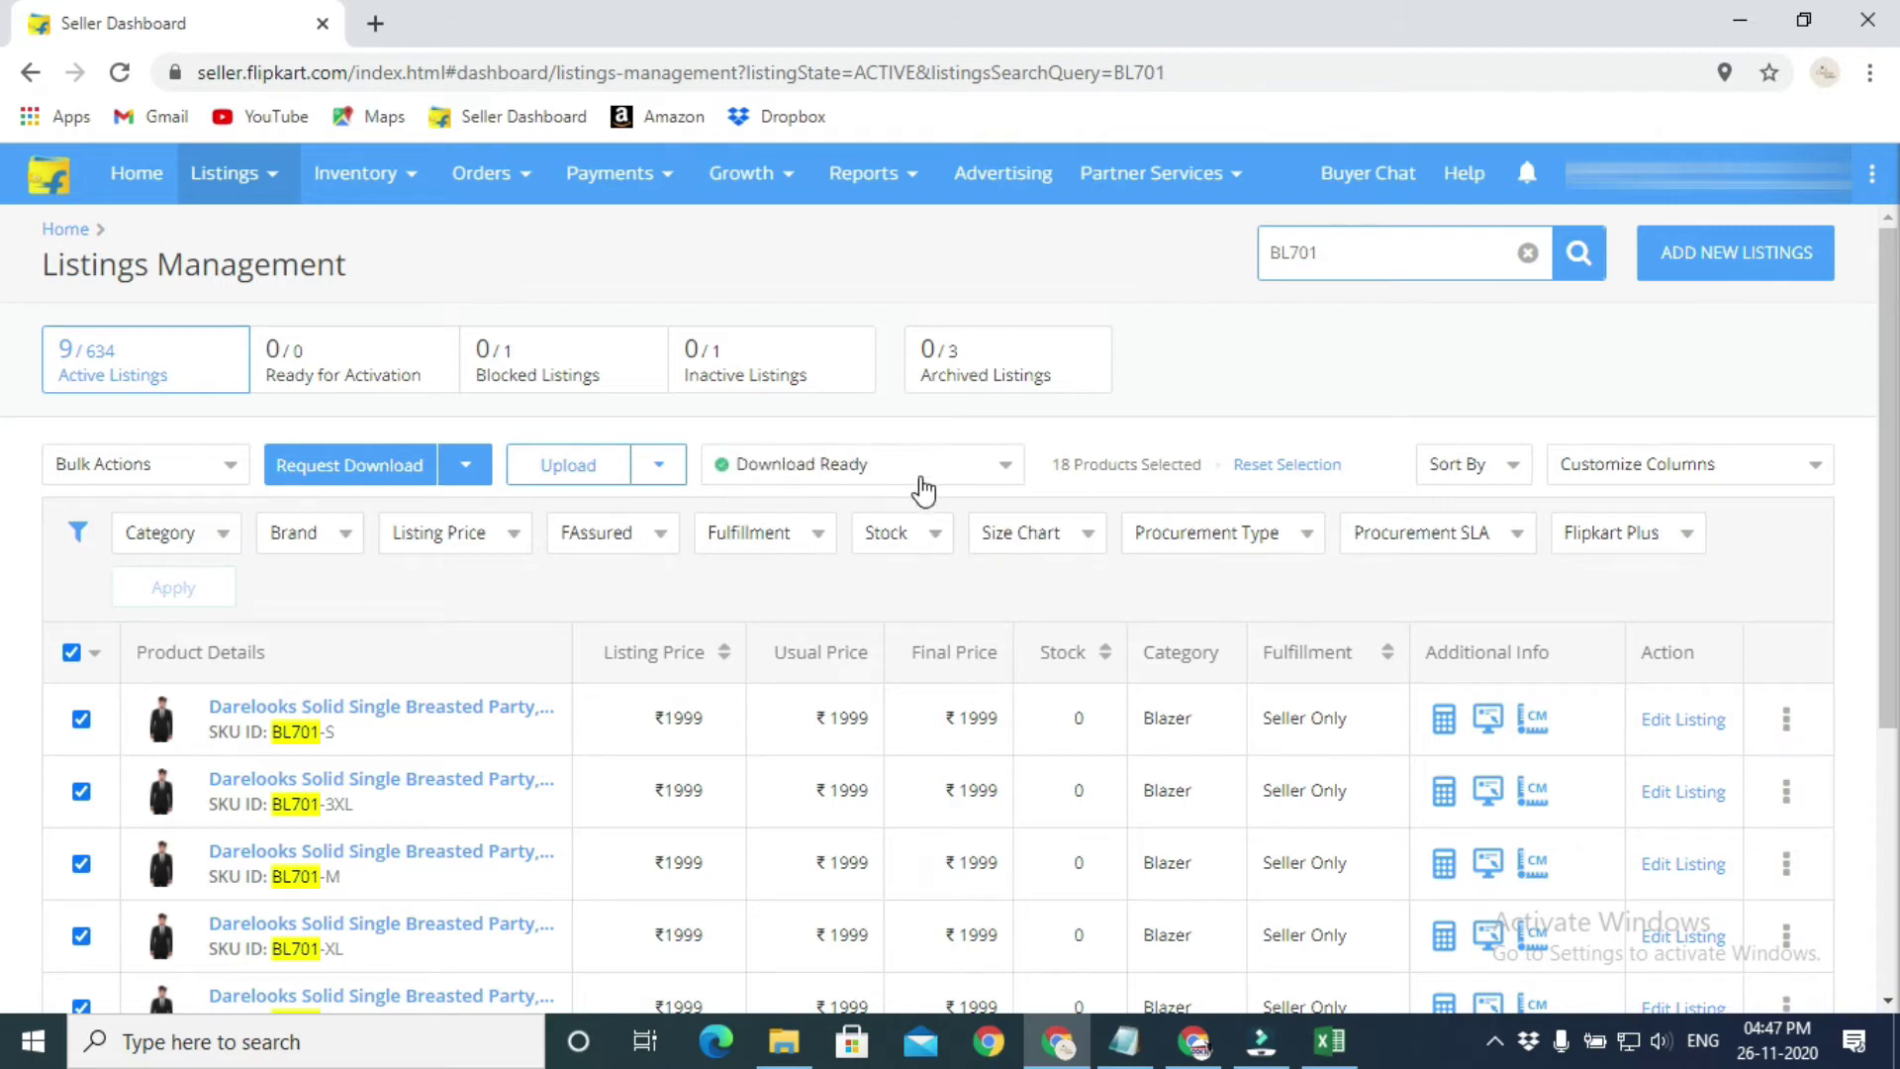
left_click(923, 485)
left_click(1444, 555)
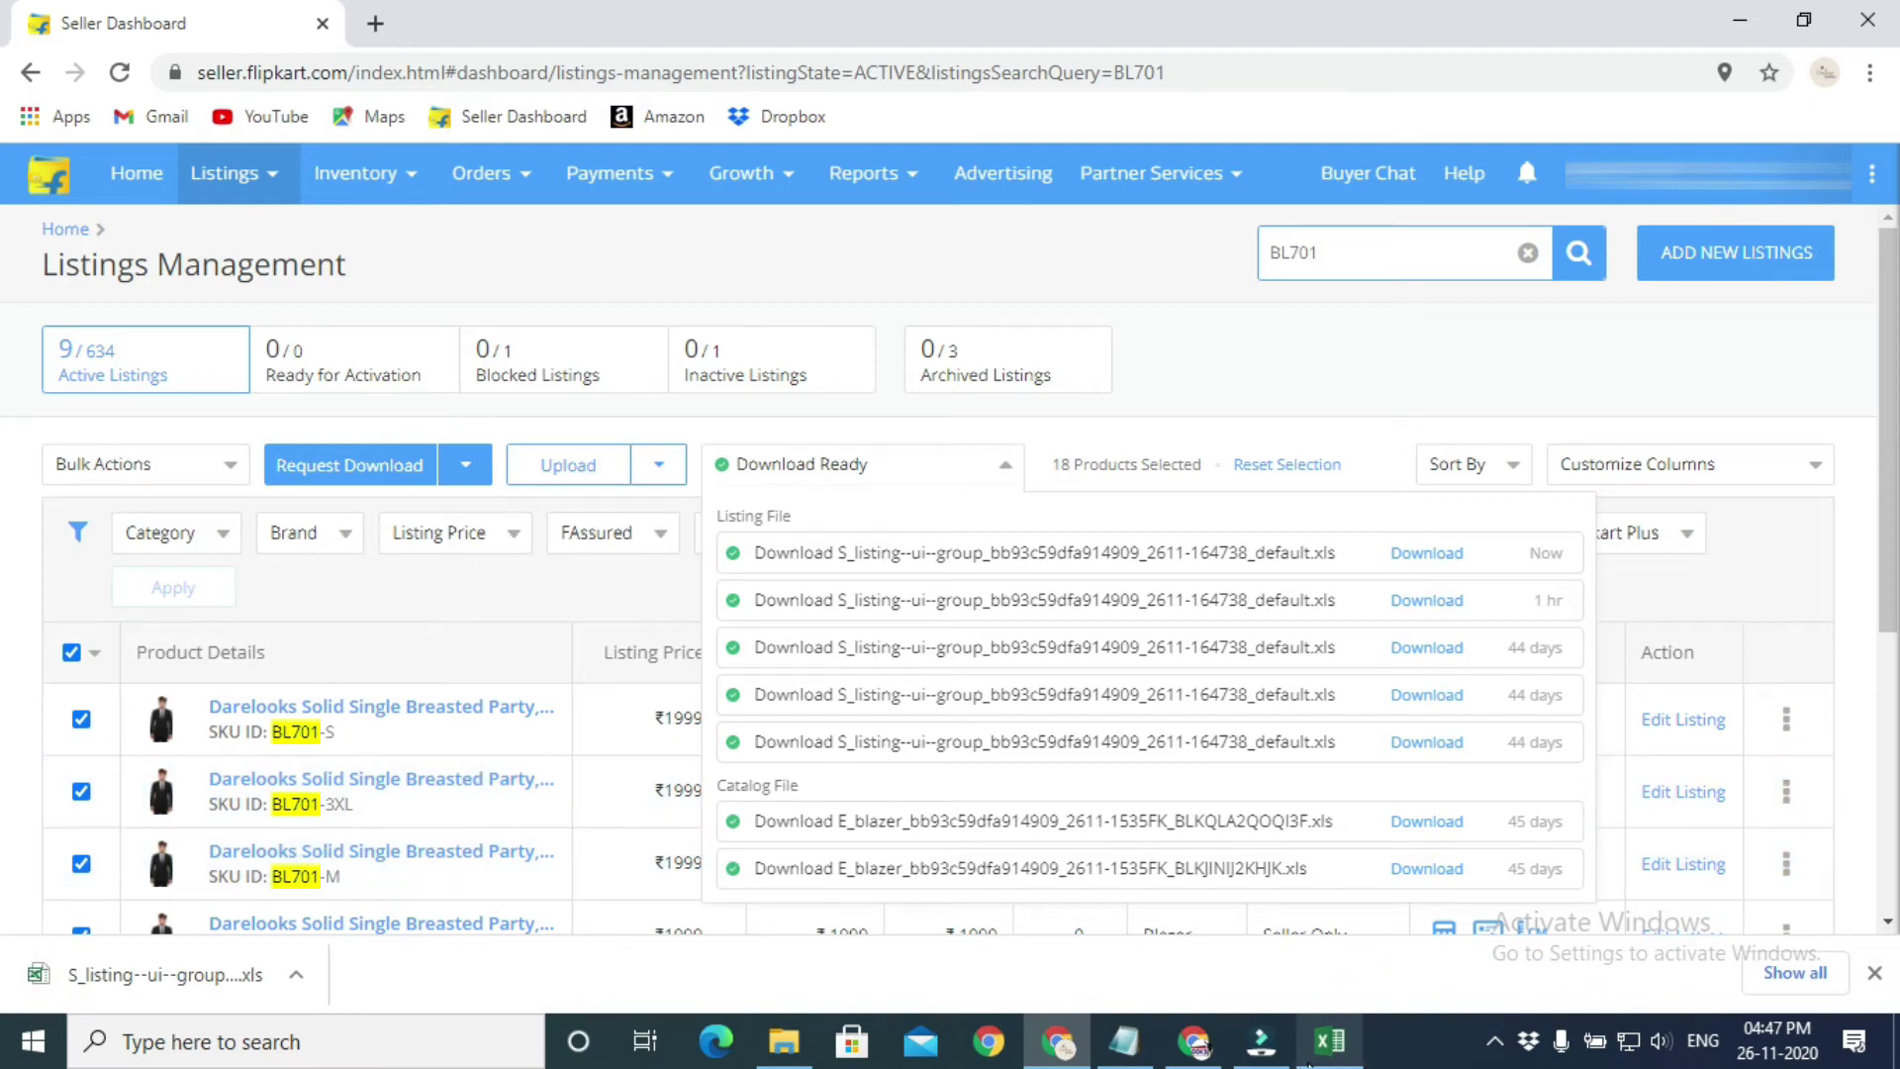
- Open the newly downloaded listing file in Excel in place of the old one and enable editing
mouse_move(1311, 1057)
left_click(1463, 837)
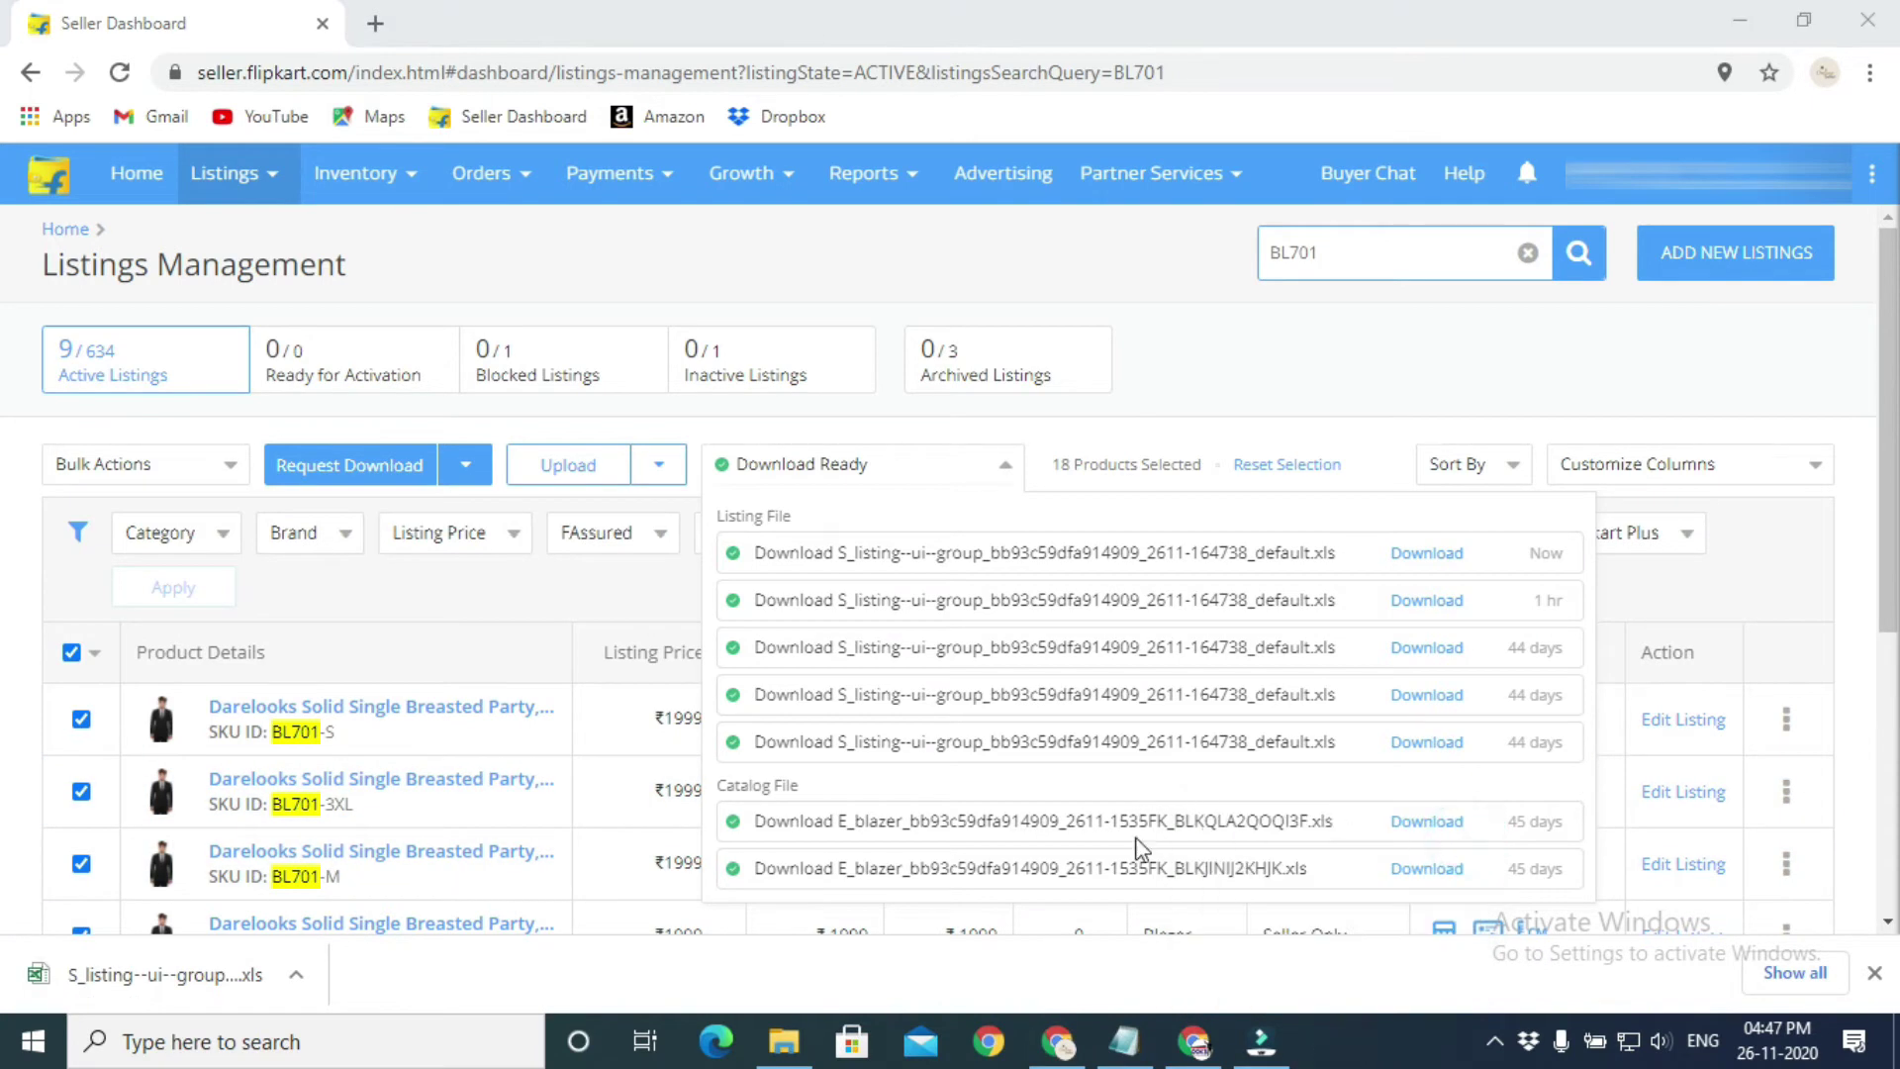
left_click(158, 975)
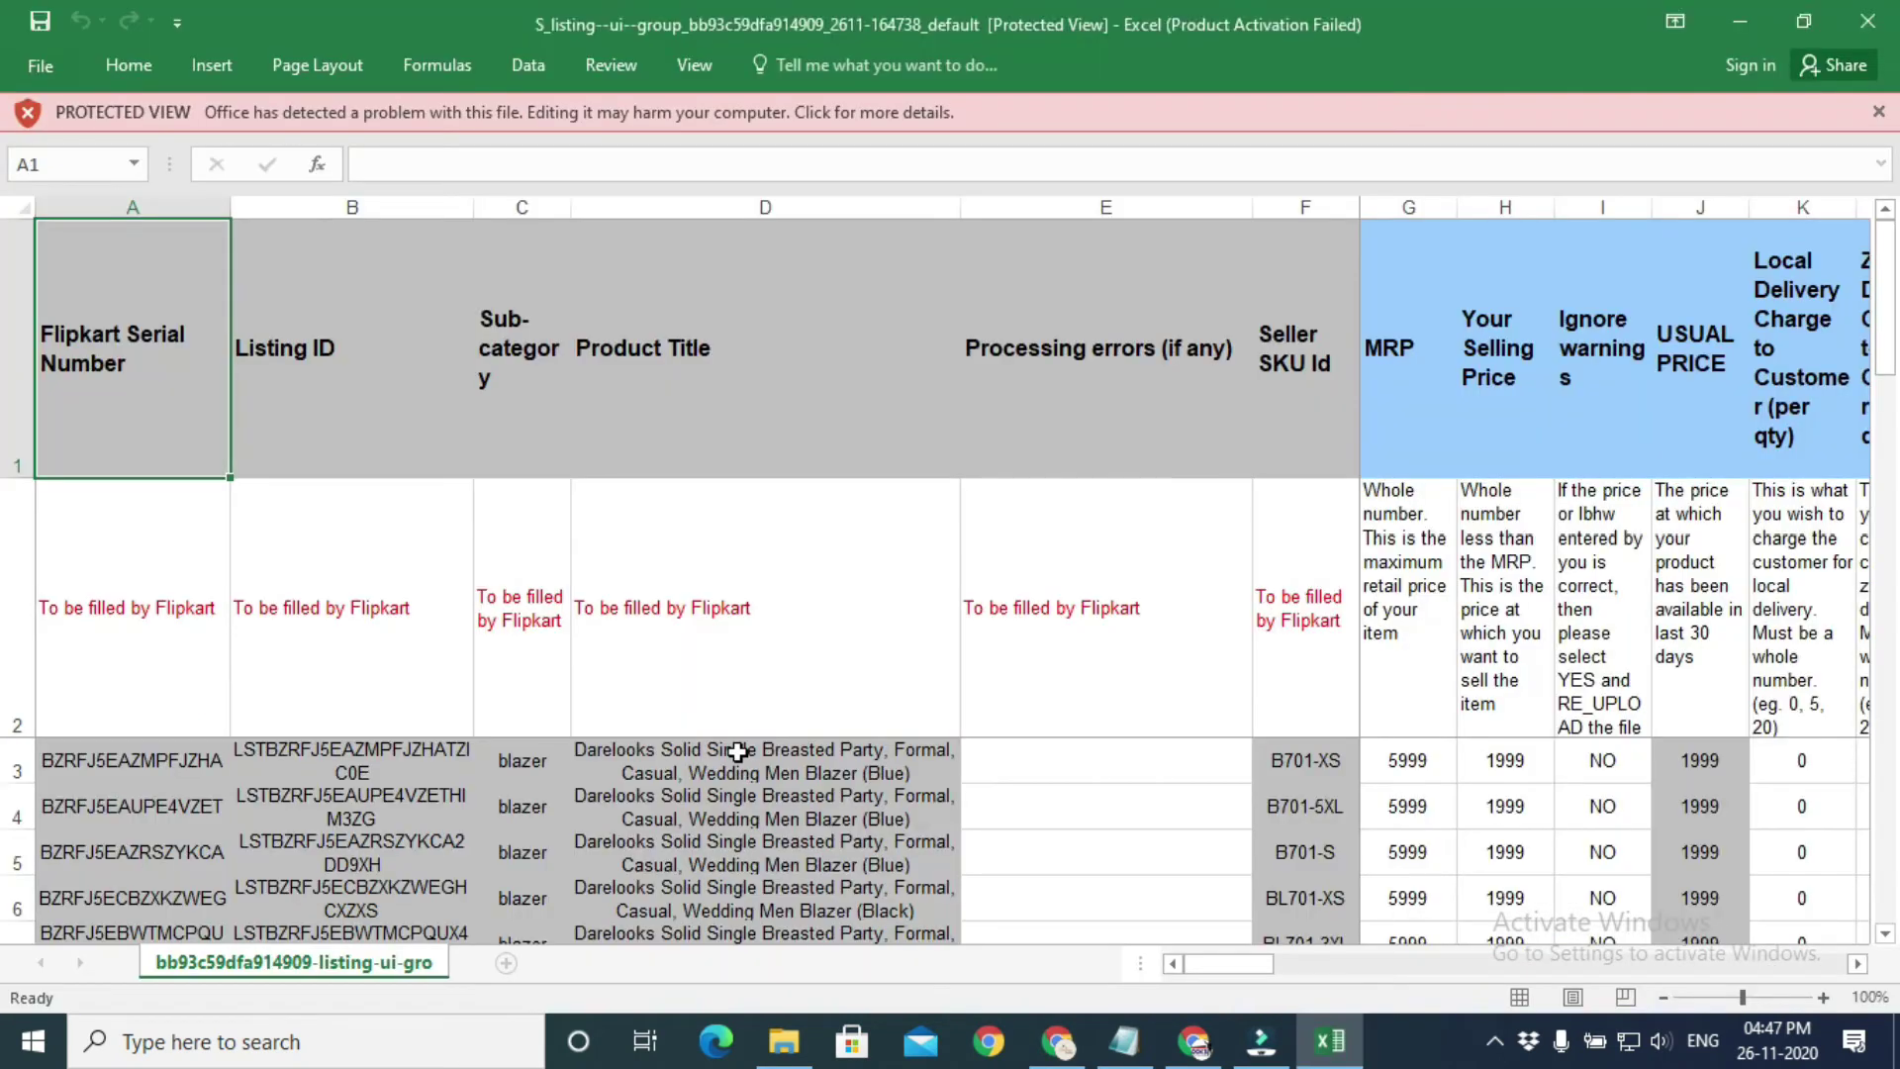
left_click(1226, 793)
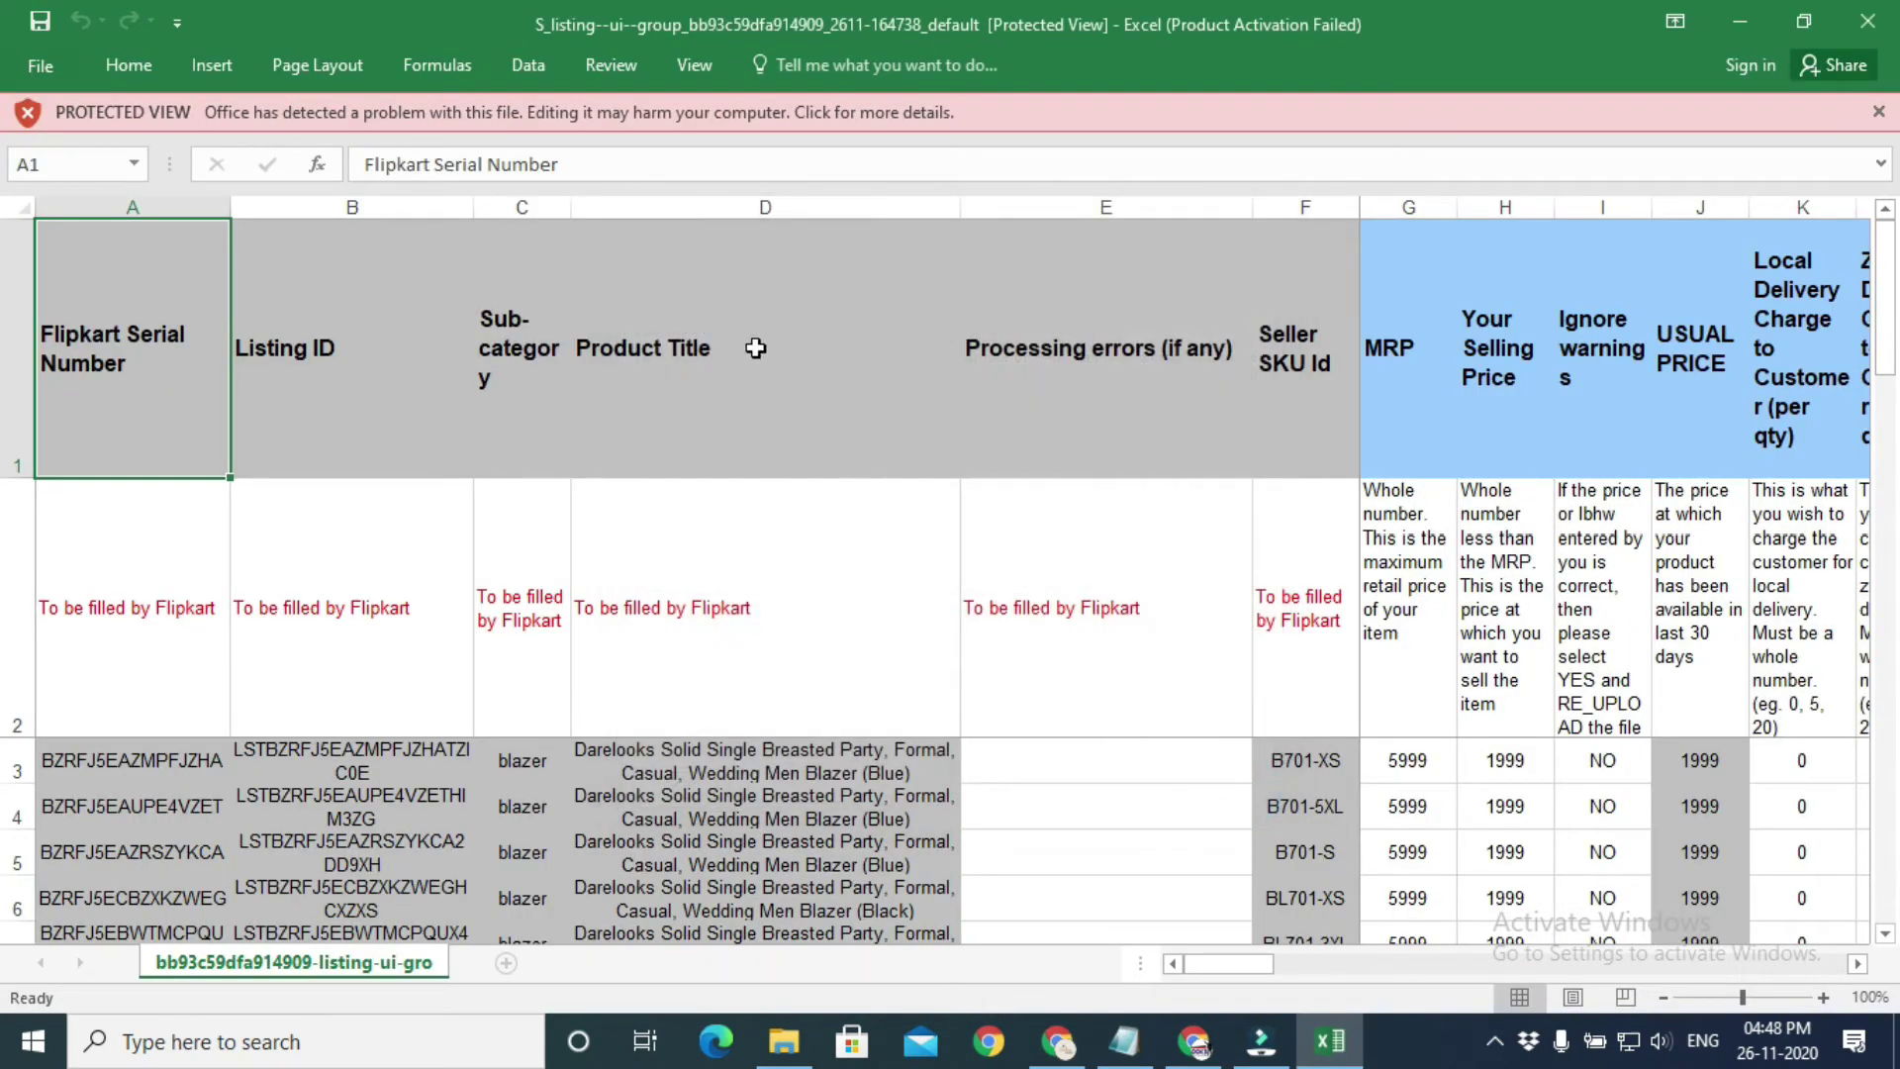
left_click(969, 179)
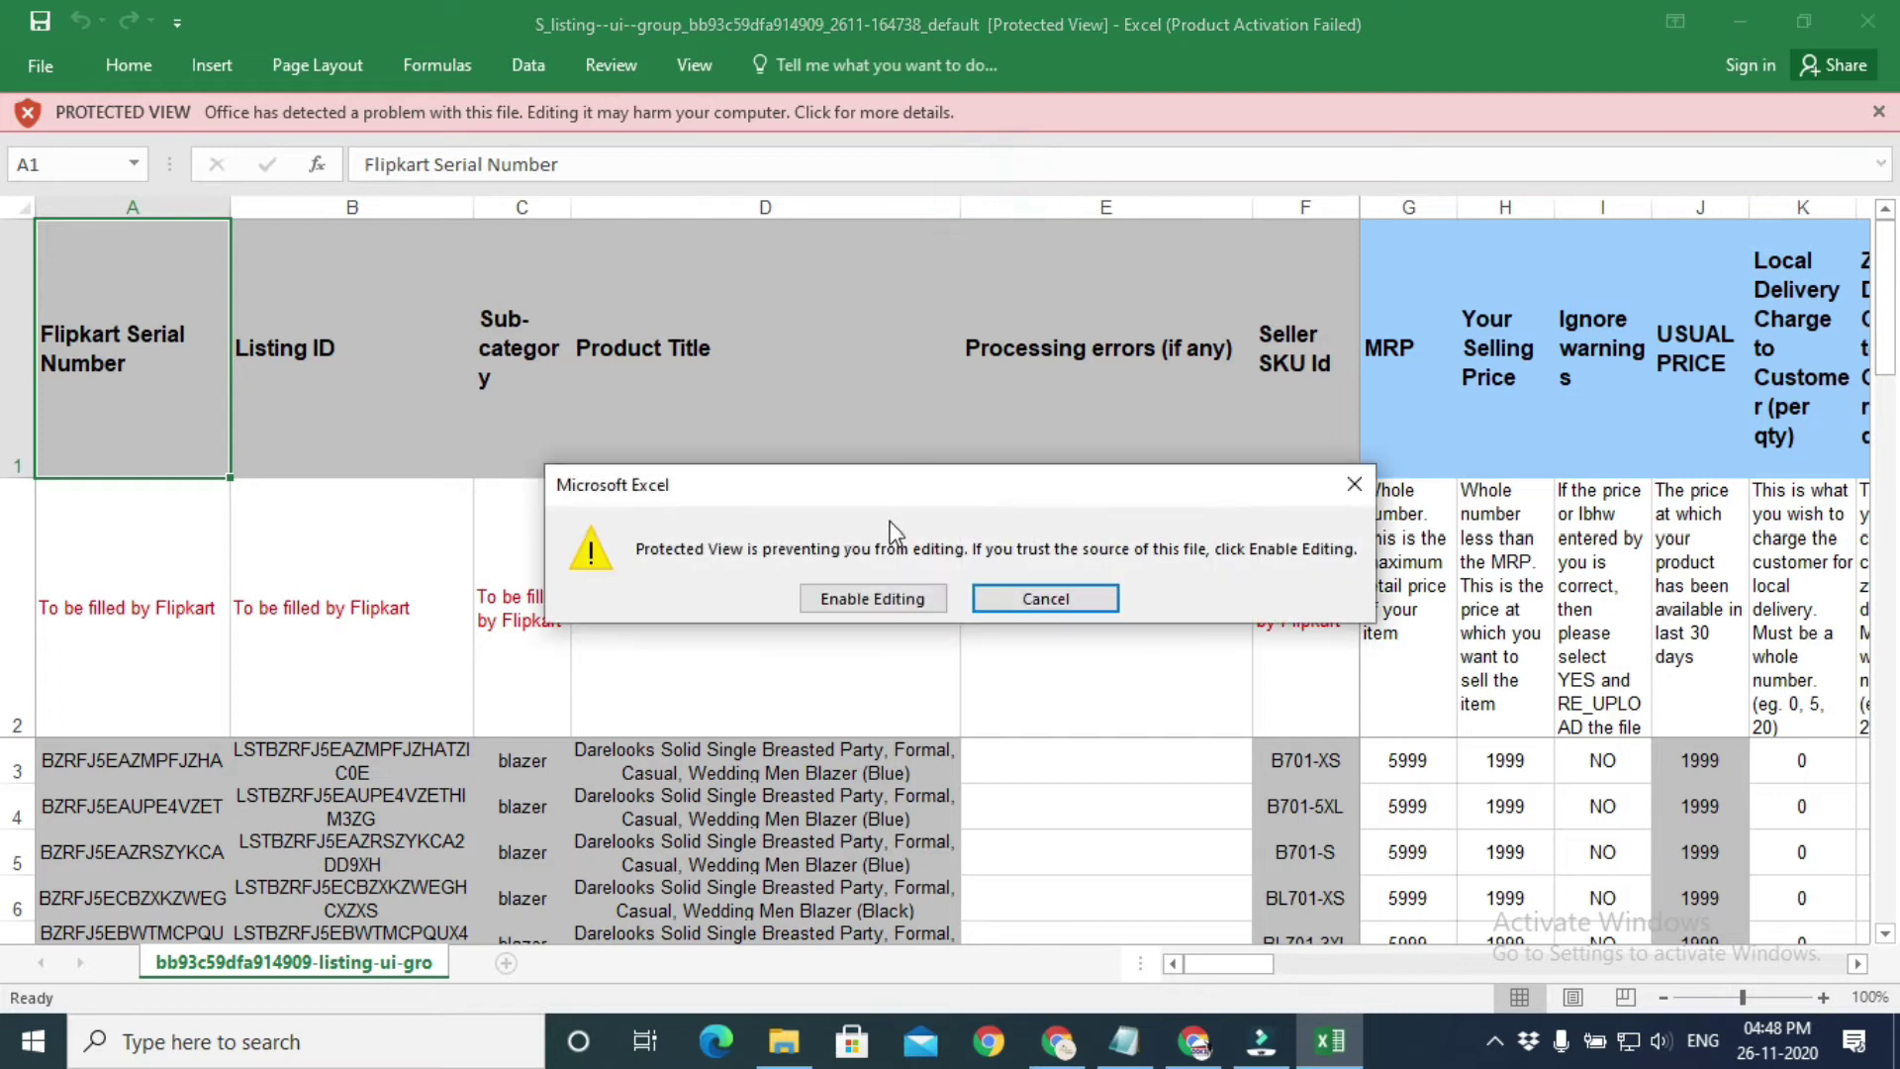
left_click(870, 598)
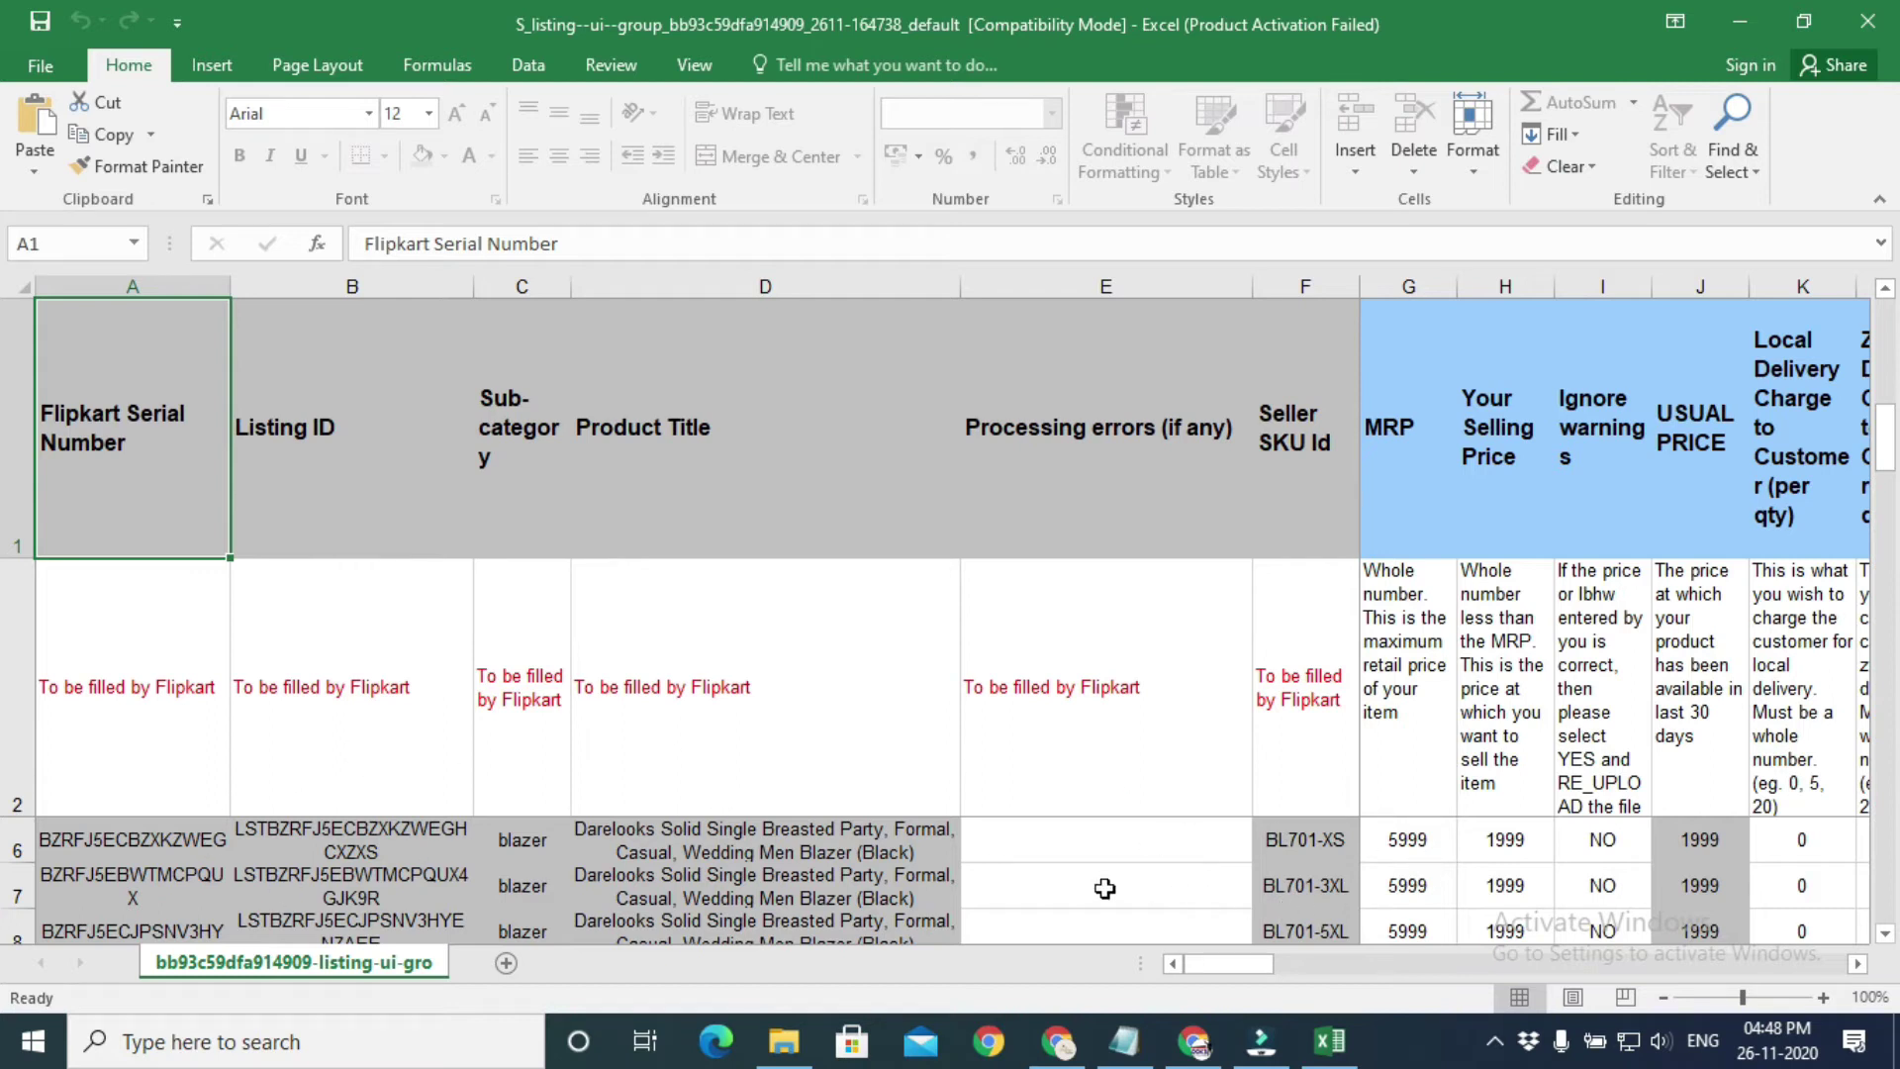
- Copy the Seller SKU BL701-XS from the Excel listing file into cell B11 of the Google Sheet as values only
mouse_move(1174, 1004)
left_click(1174, 958)
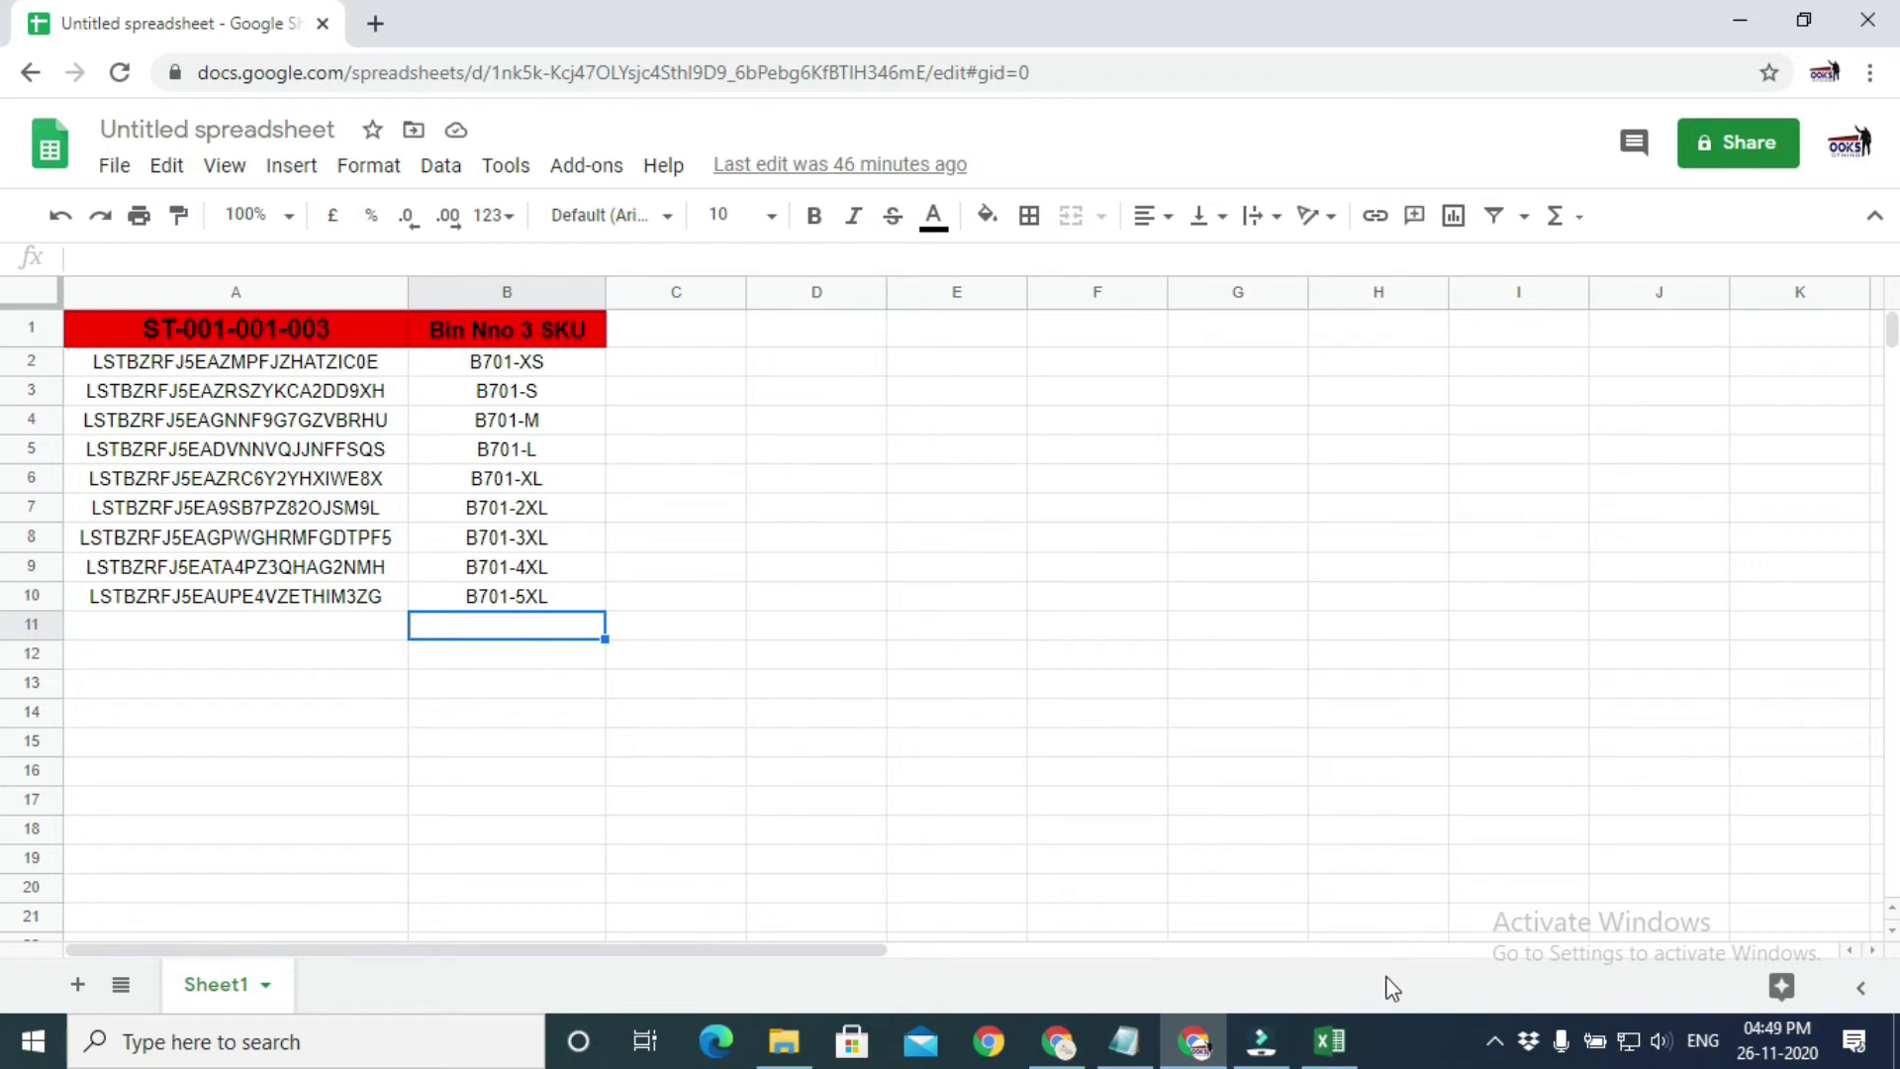
mouse_move(1348, 1041)
left_click(1349, 941)
right_click(1316, 839)
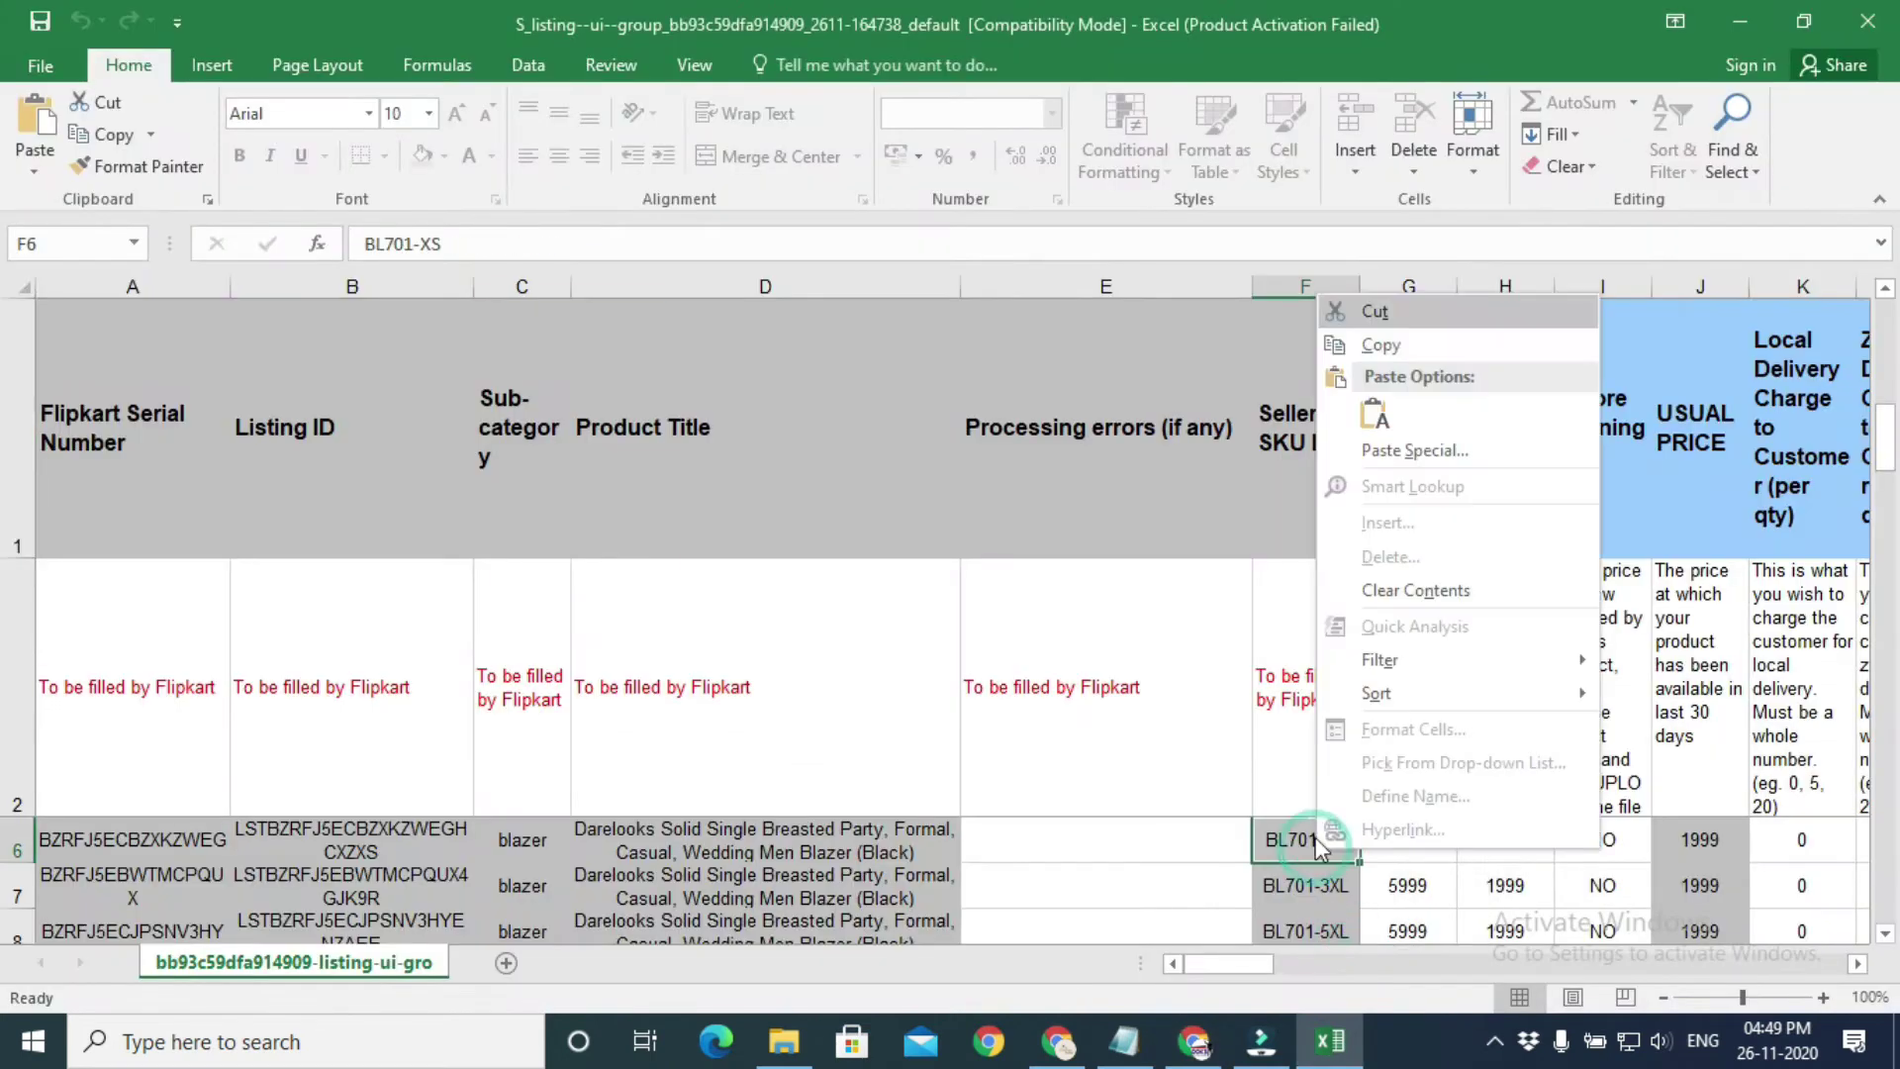
left_click(1361, 343)
left_click(1170, 1052)
right_click(531, 628)
left_click(591, 296)
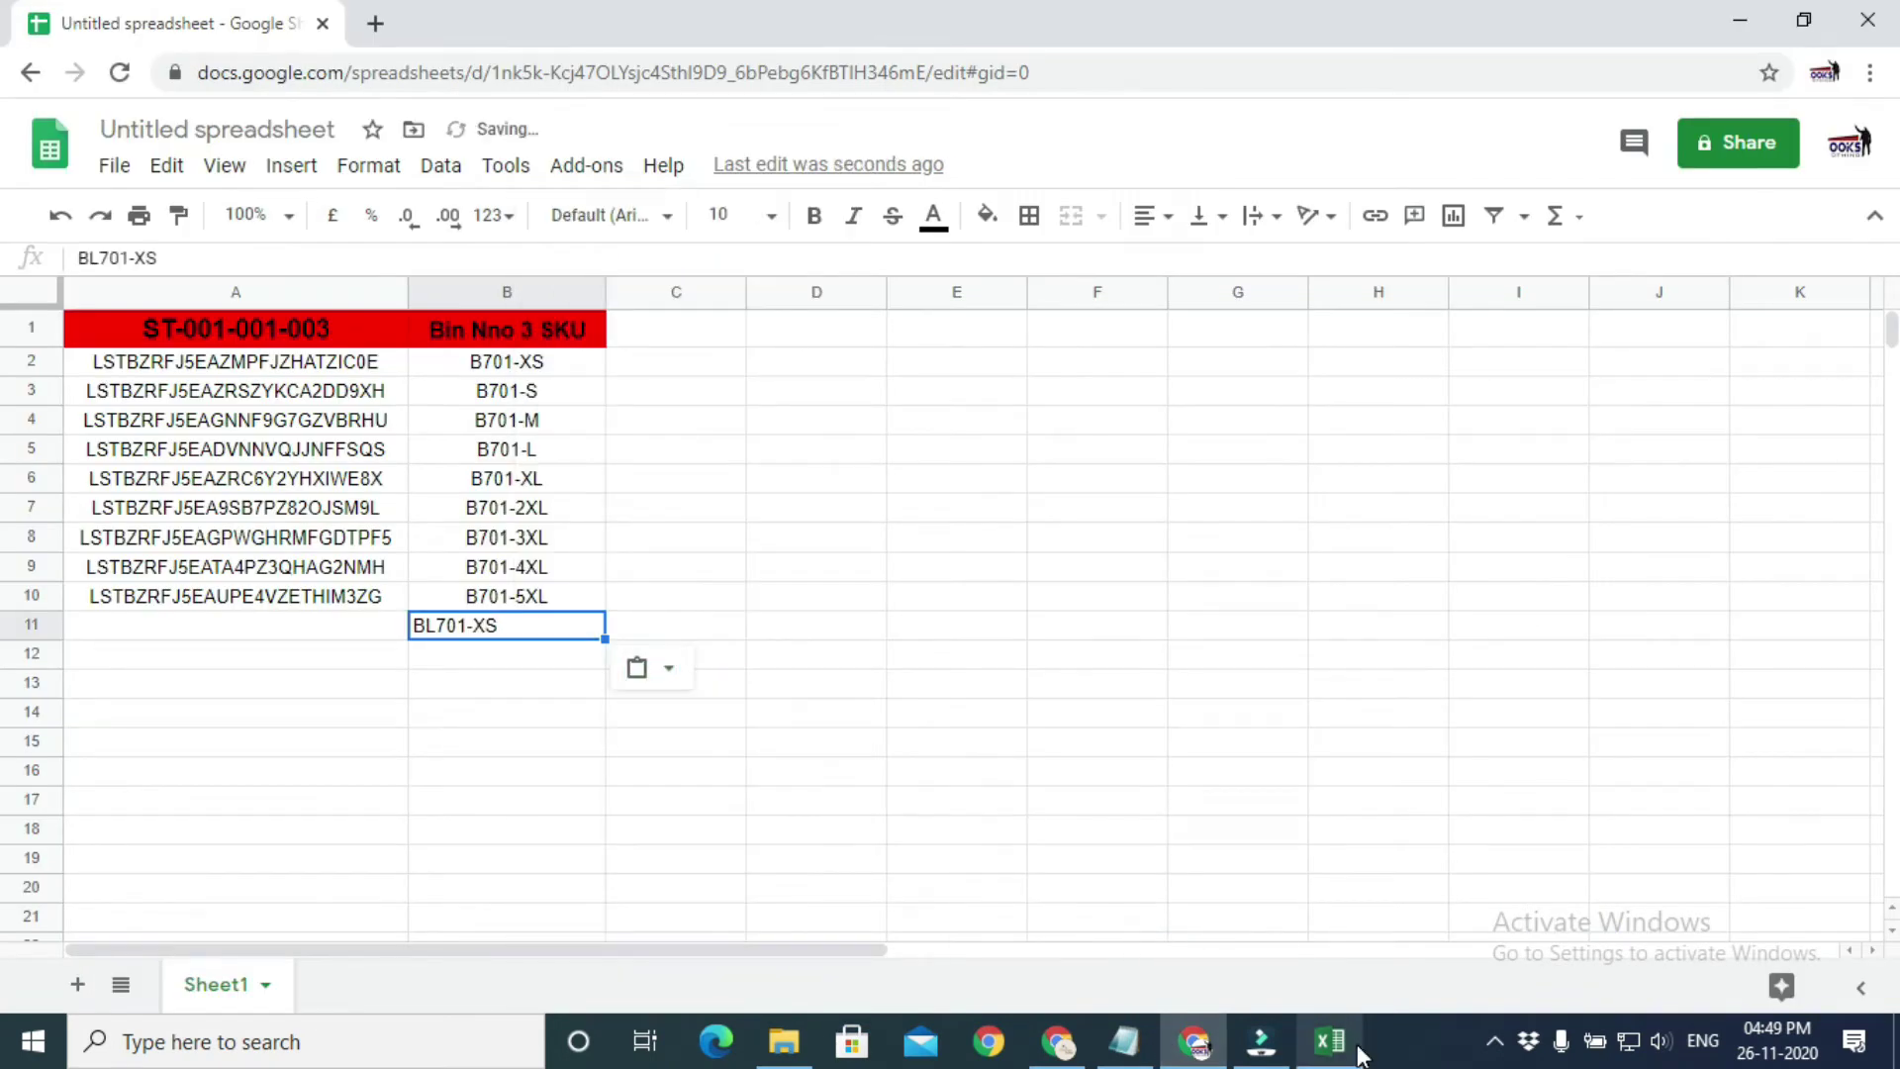
- Copy the Listing ID of BL701-XS from the Excel file into cell A11 of the Google Sheet as values only
left_click(1329, 1042)
right_click(409, 830)
left_click(471, 346)
left_click(1195, 1041)
right_click(316, 625)
left_click(467, 297)
left_click(441, 667)
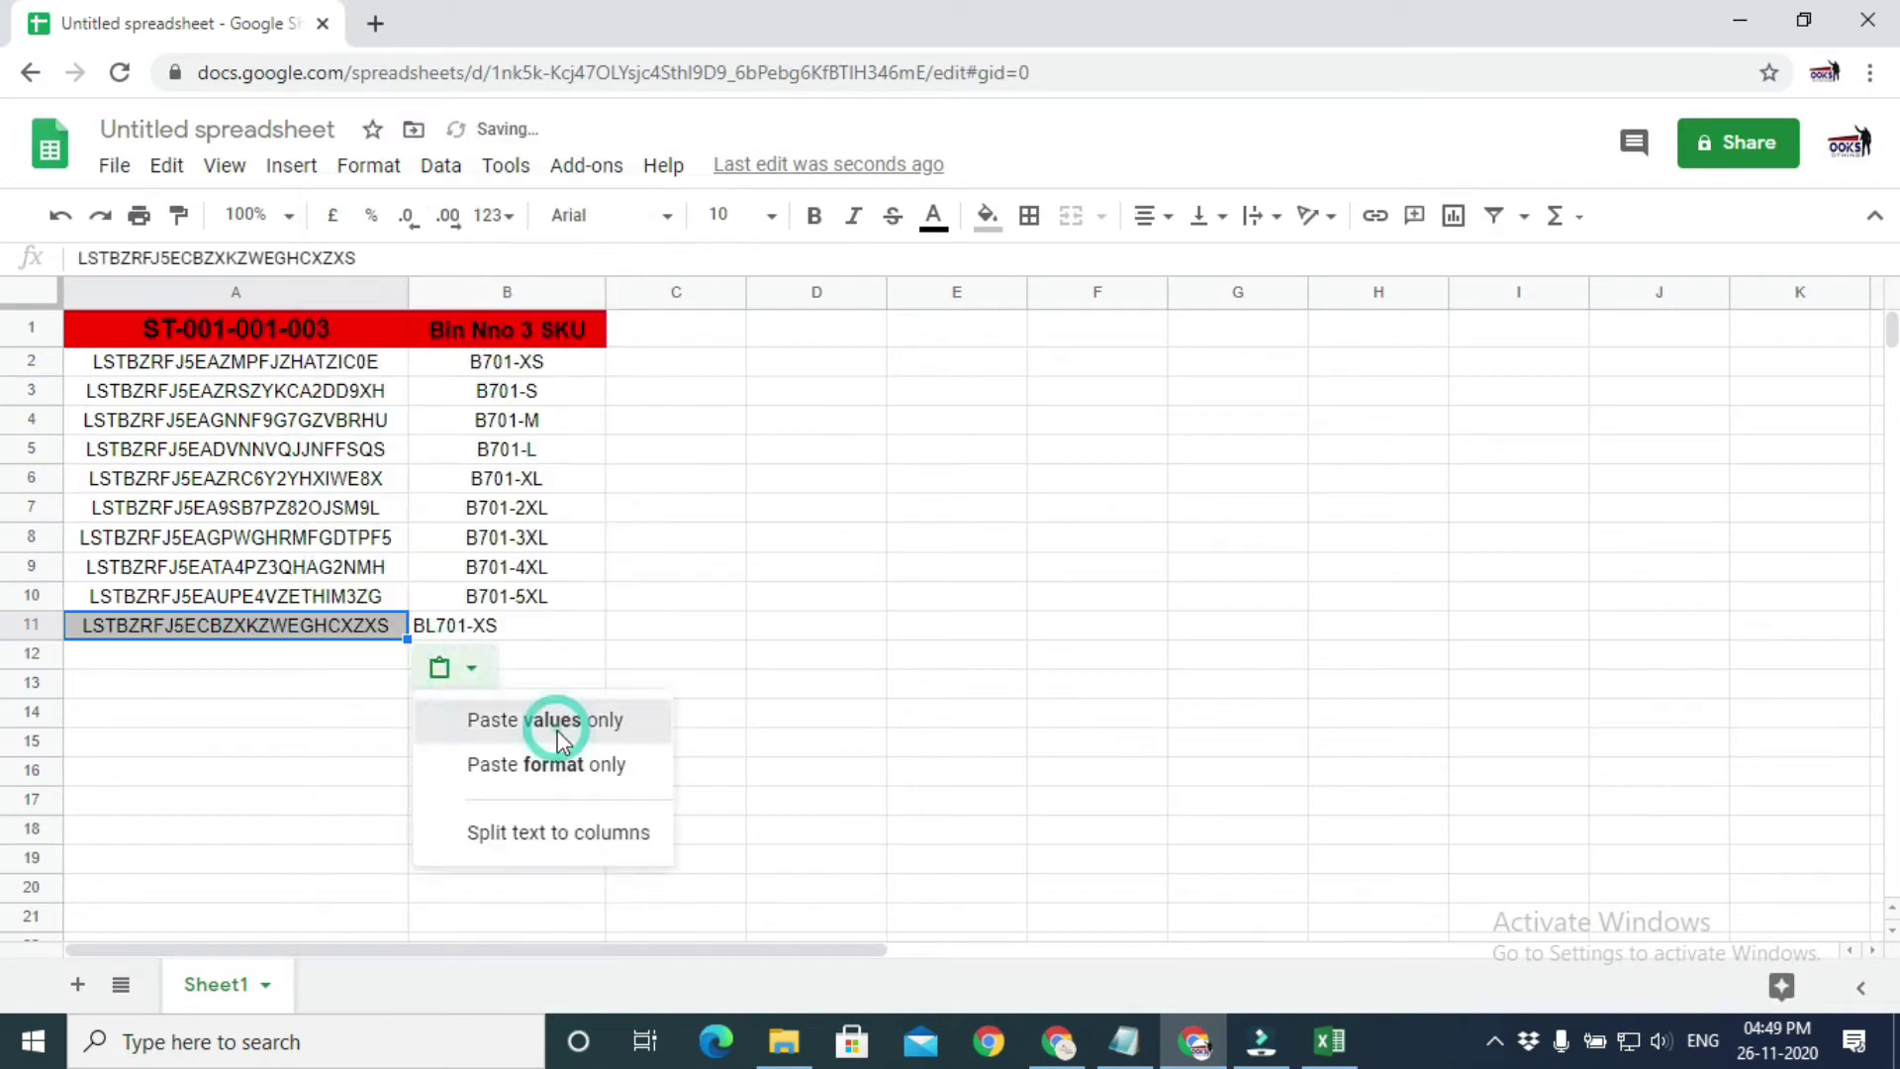
left_click(545, 723)
- Copy the Seller SKU BL701-S from the Excel listing file into cell B12 of the Google Sheet as values only
mouse_move(1330, 1041)
left_click(1290, 965)
scroll(1392, 899, "down", 2)
right_click(1305, 885)
left_click(1361, 366)
left_click(1195, 1041)
right_click(505, 654)
left_click(594, 297)
left_click(638, 696)
left_click(742, 747)
- Copy the Listing ID of BL701-S from the Excel file into cell A12 of the Google Sheet as values only
mouse_move(1330, 1041)
left_click(1330, 931)
right_click(360, 815)
left_click(403, 267)
left_click(1195, 1041)
left_click(310, 670)
key("ctrl+v")
left_click(441, 696)
left_click(545, 749)
- Copy the Seller SKU BL701-M from the Excel listing file into cell B13 of the Google Sheet as values only
left_click(1329, 1042)
key("Down")
key("Down")
key("Down")
key("Down")
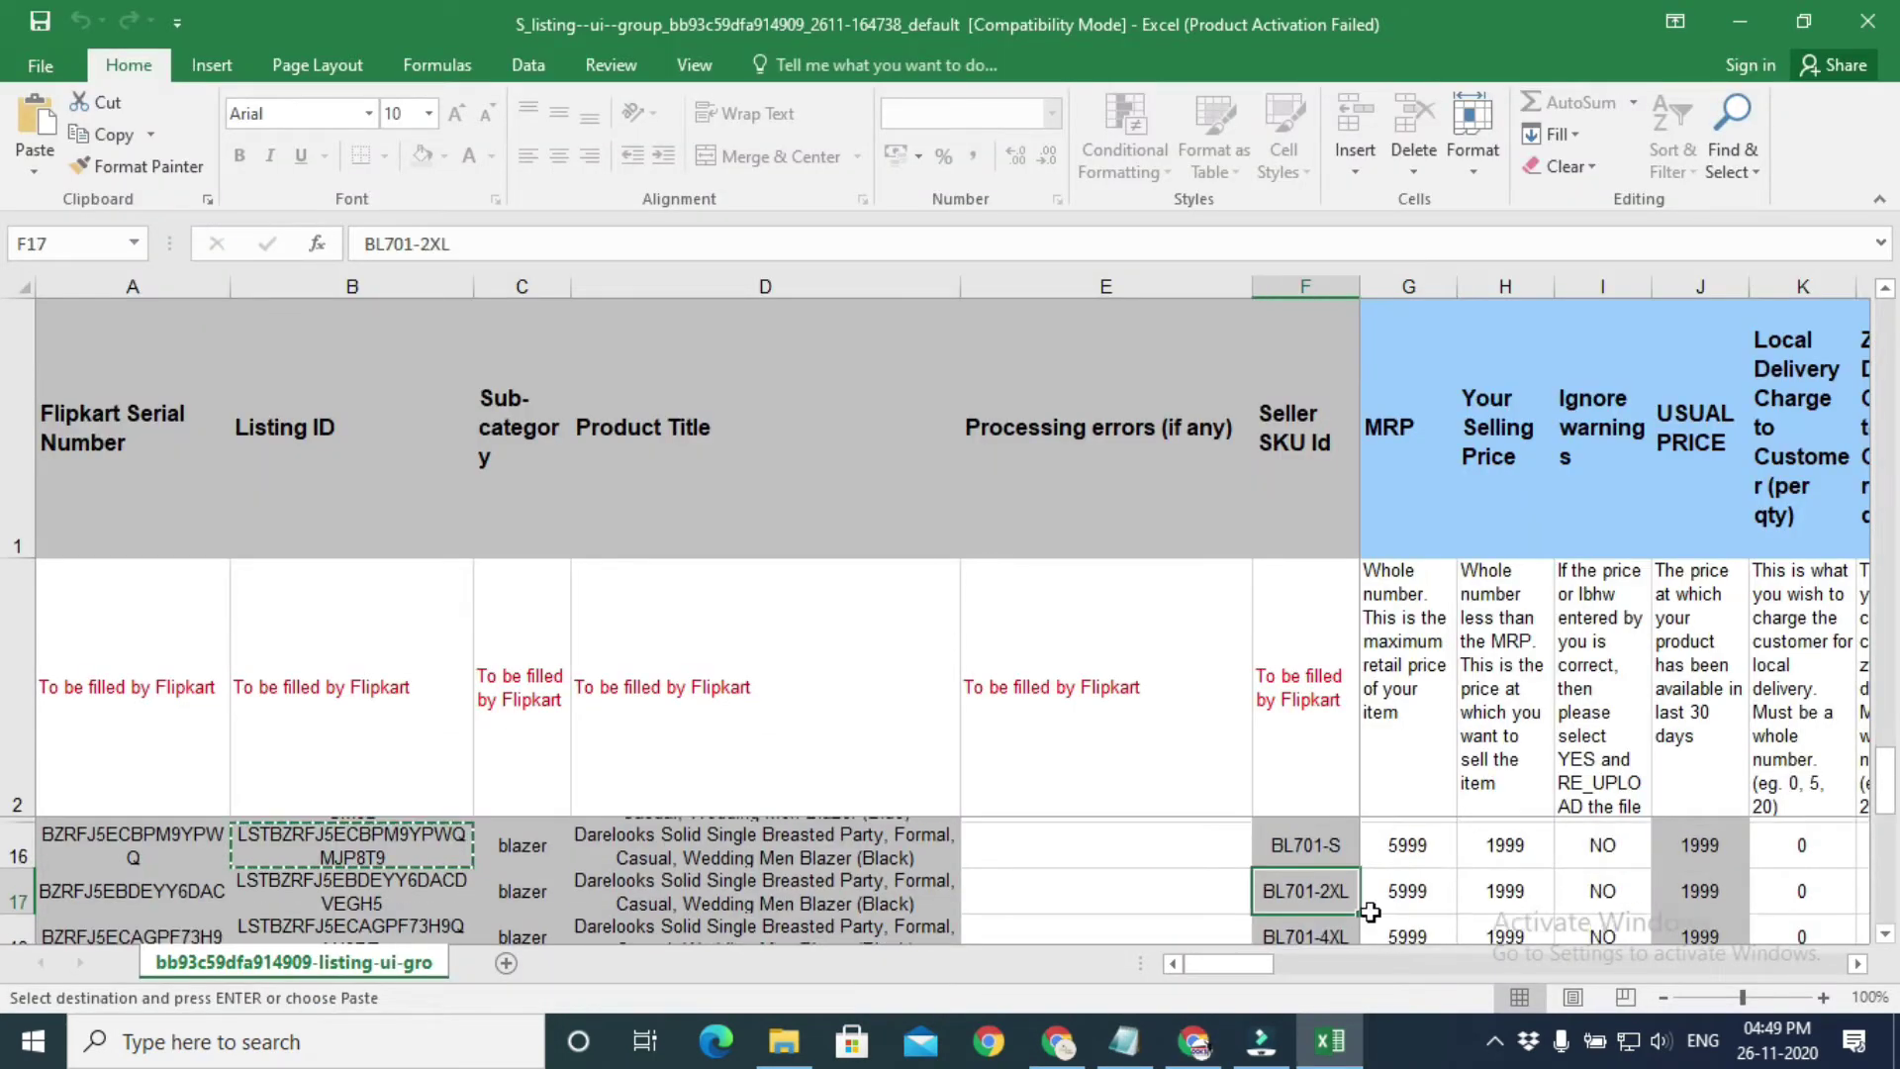
left_click(1194, 1042)
left_click(509, 685)
key("ctrl+v")
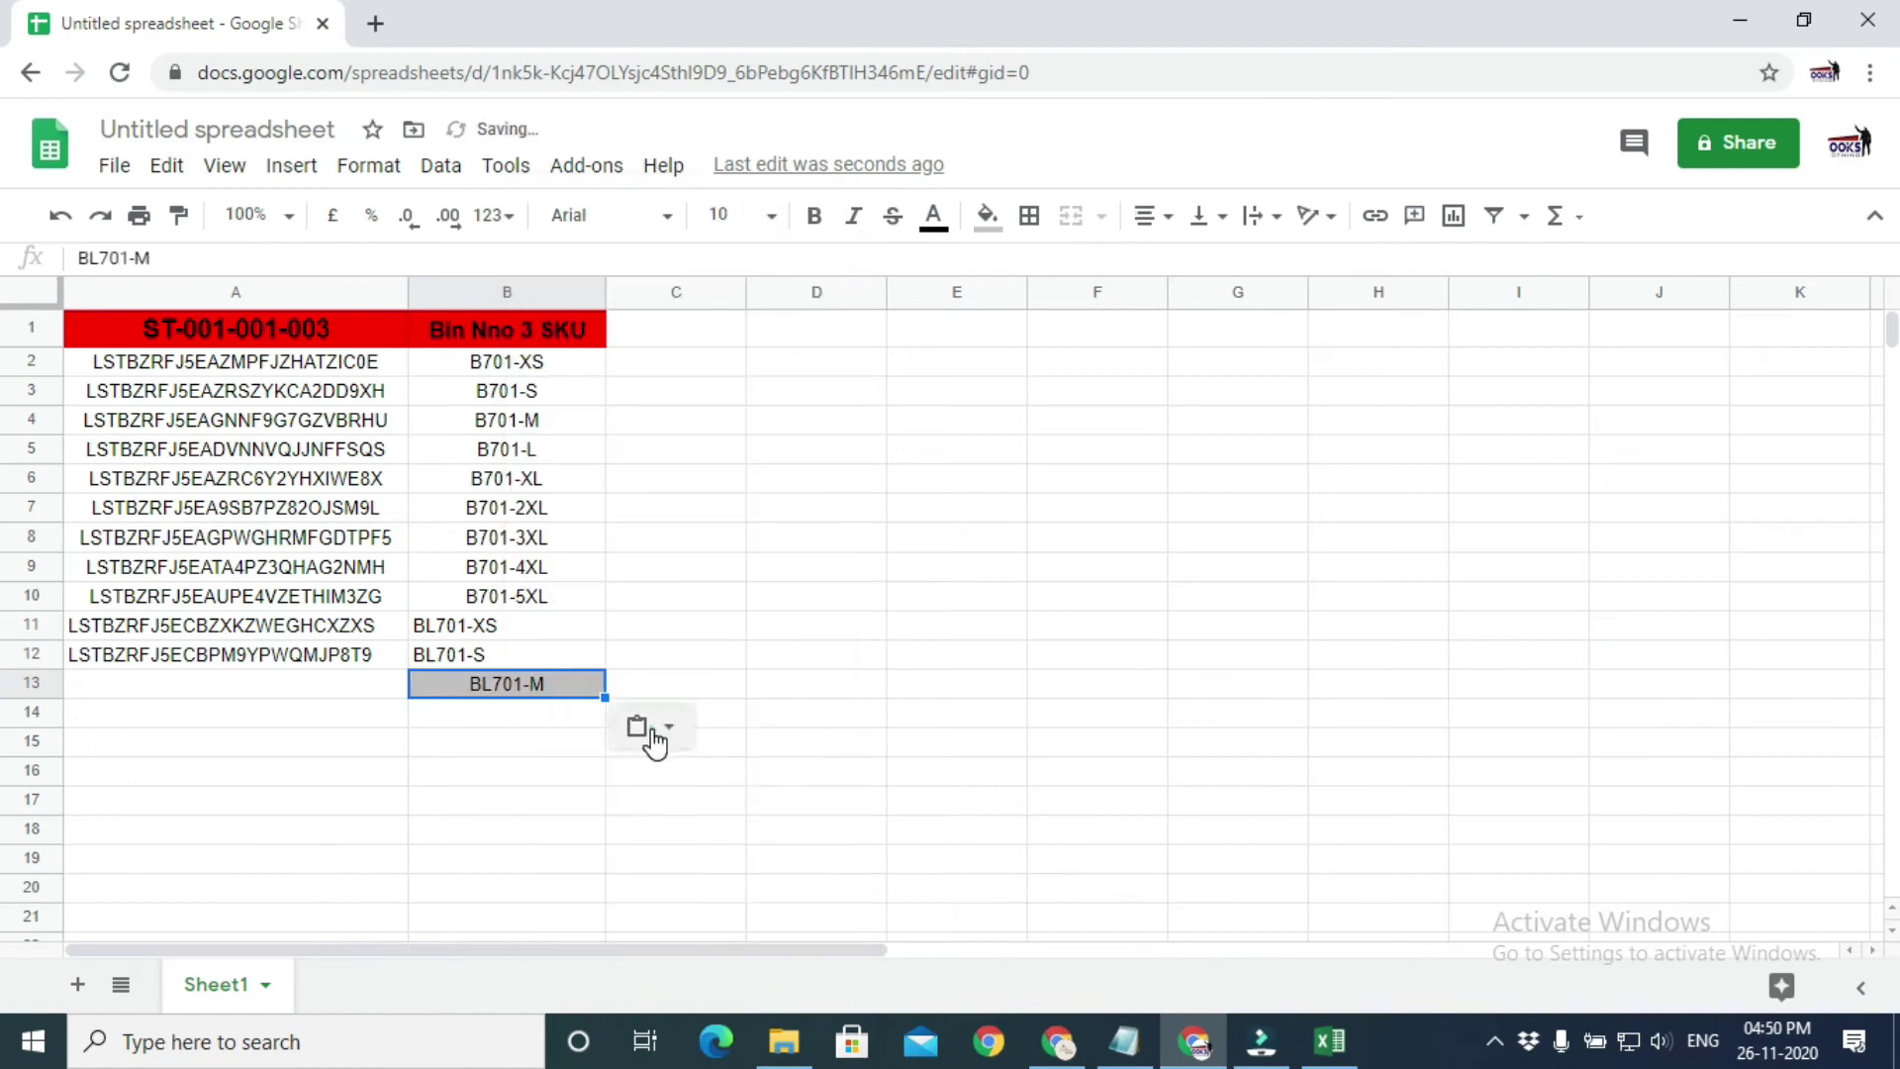
- Copy the Listing ID of BL701-M from the Excel file into cell A13 of the Google Sheet as values only
left_click(1329, 1041)
right_click(466, 885)
left_click(497, 369)
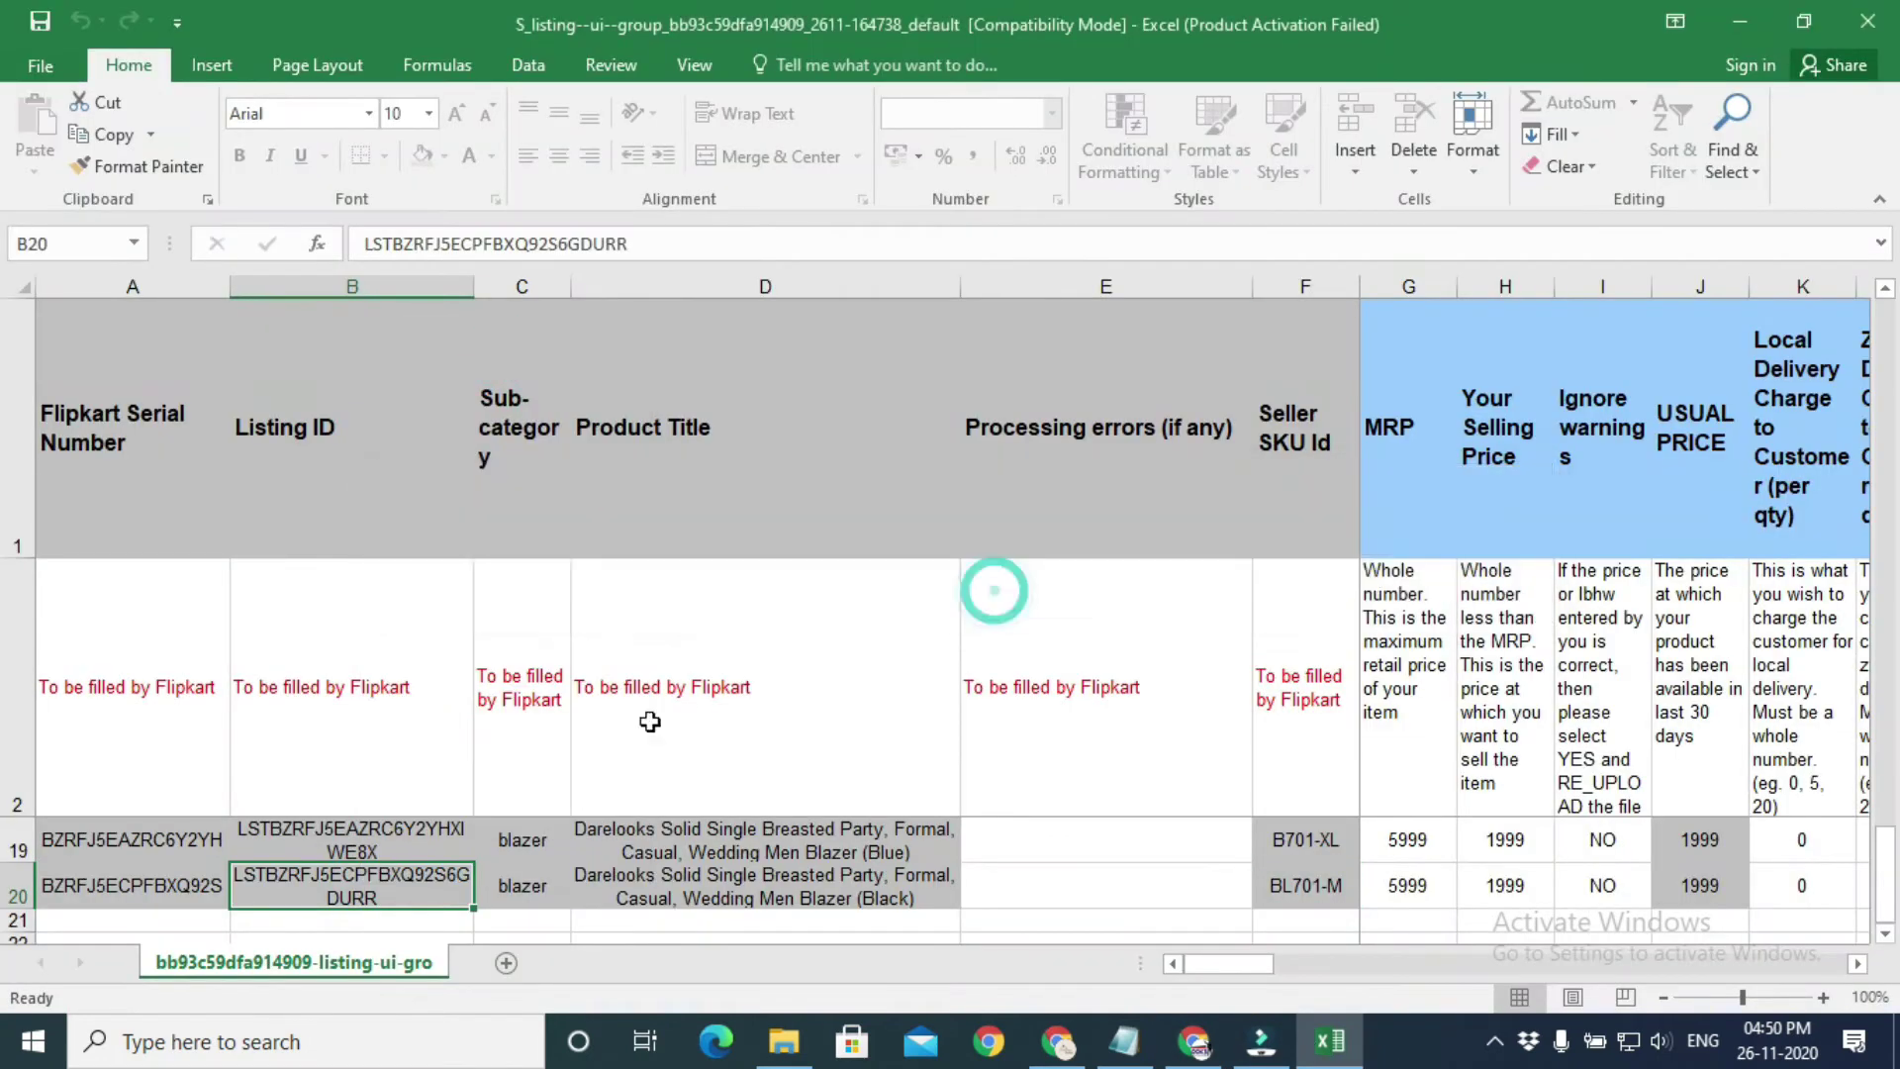
left_click(1195, 1041)
left_click(348, 693)
key("ctrl+v")
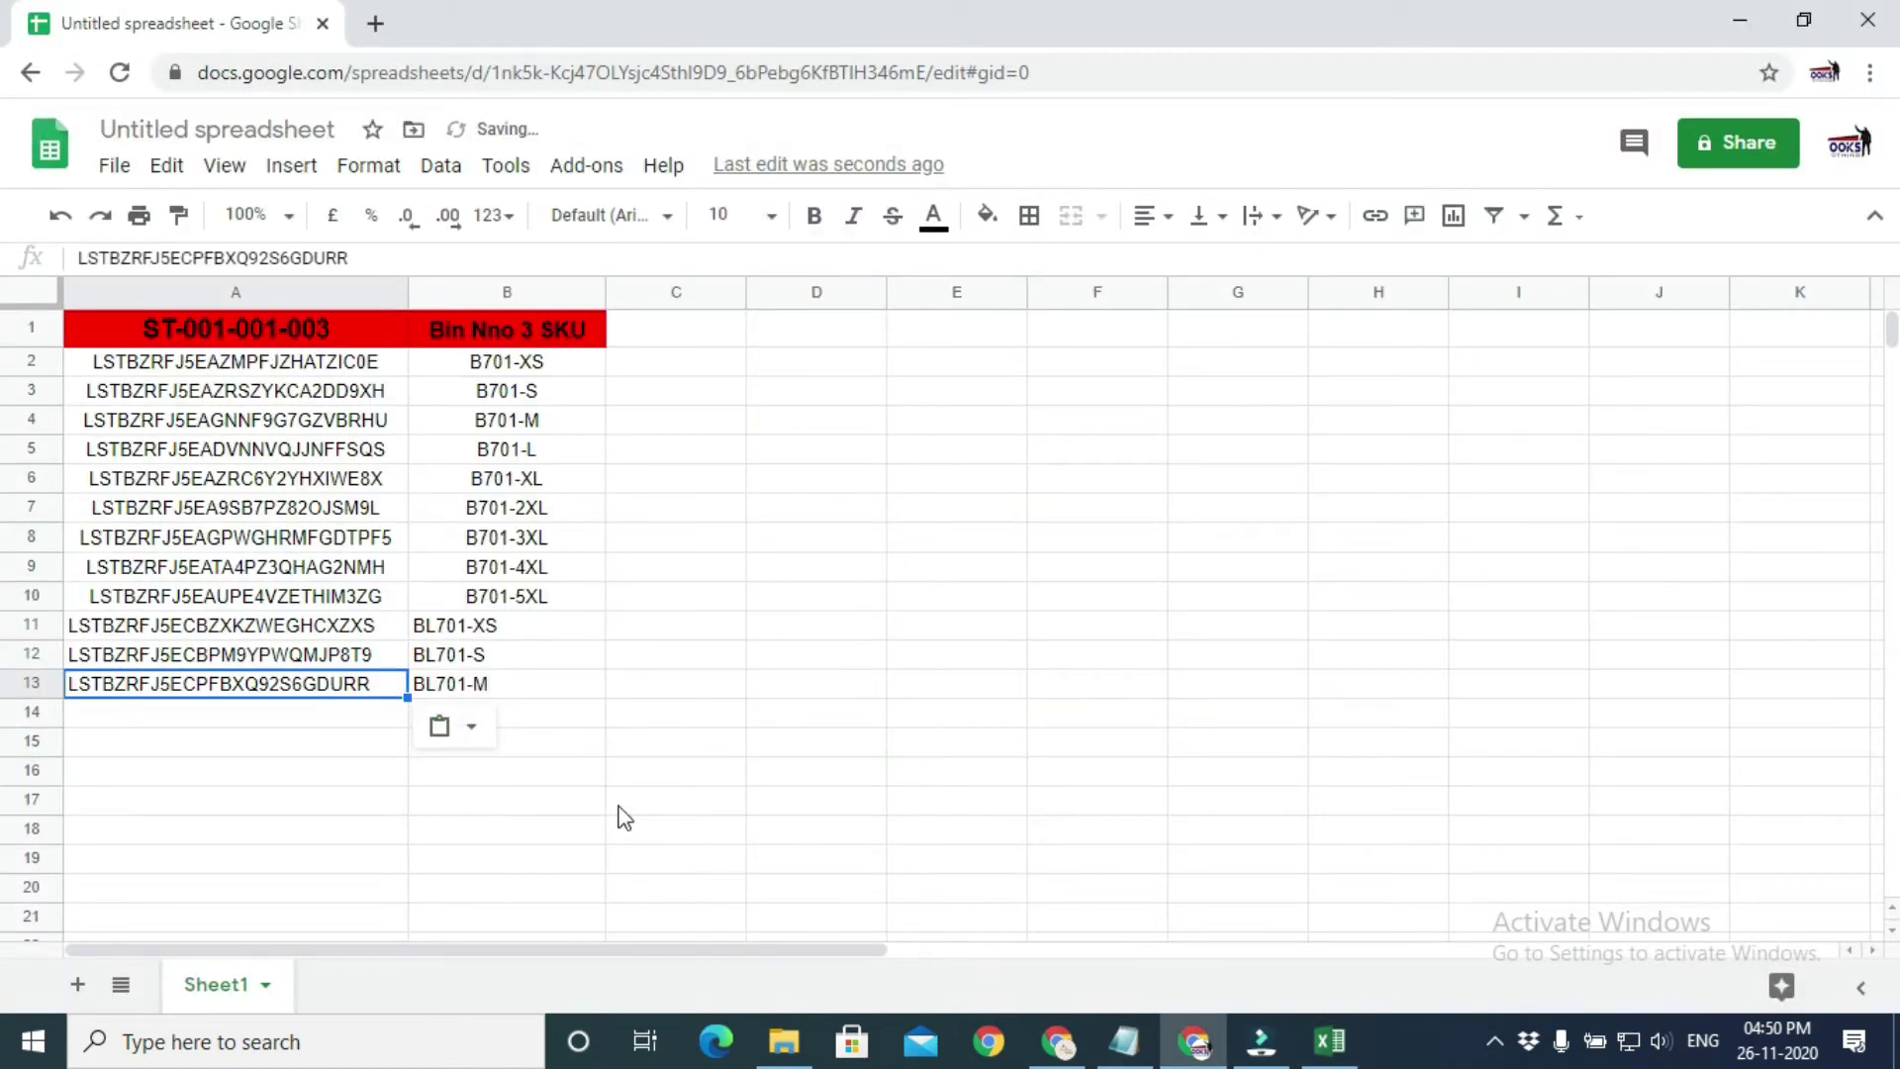
- Copy the Seller SKU BL701-L from the Excel listing file into cell B14 of the Google Sheet as values only
left_click(1330, 1041)
left_click(1321, 891)
key("Up")
key("Up")
key("Up")
key("Up")
key("Up")
key("Up")
key("Up")
key("Up")
key("Up")
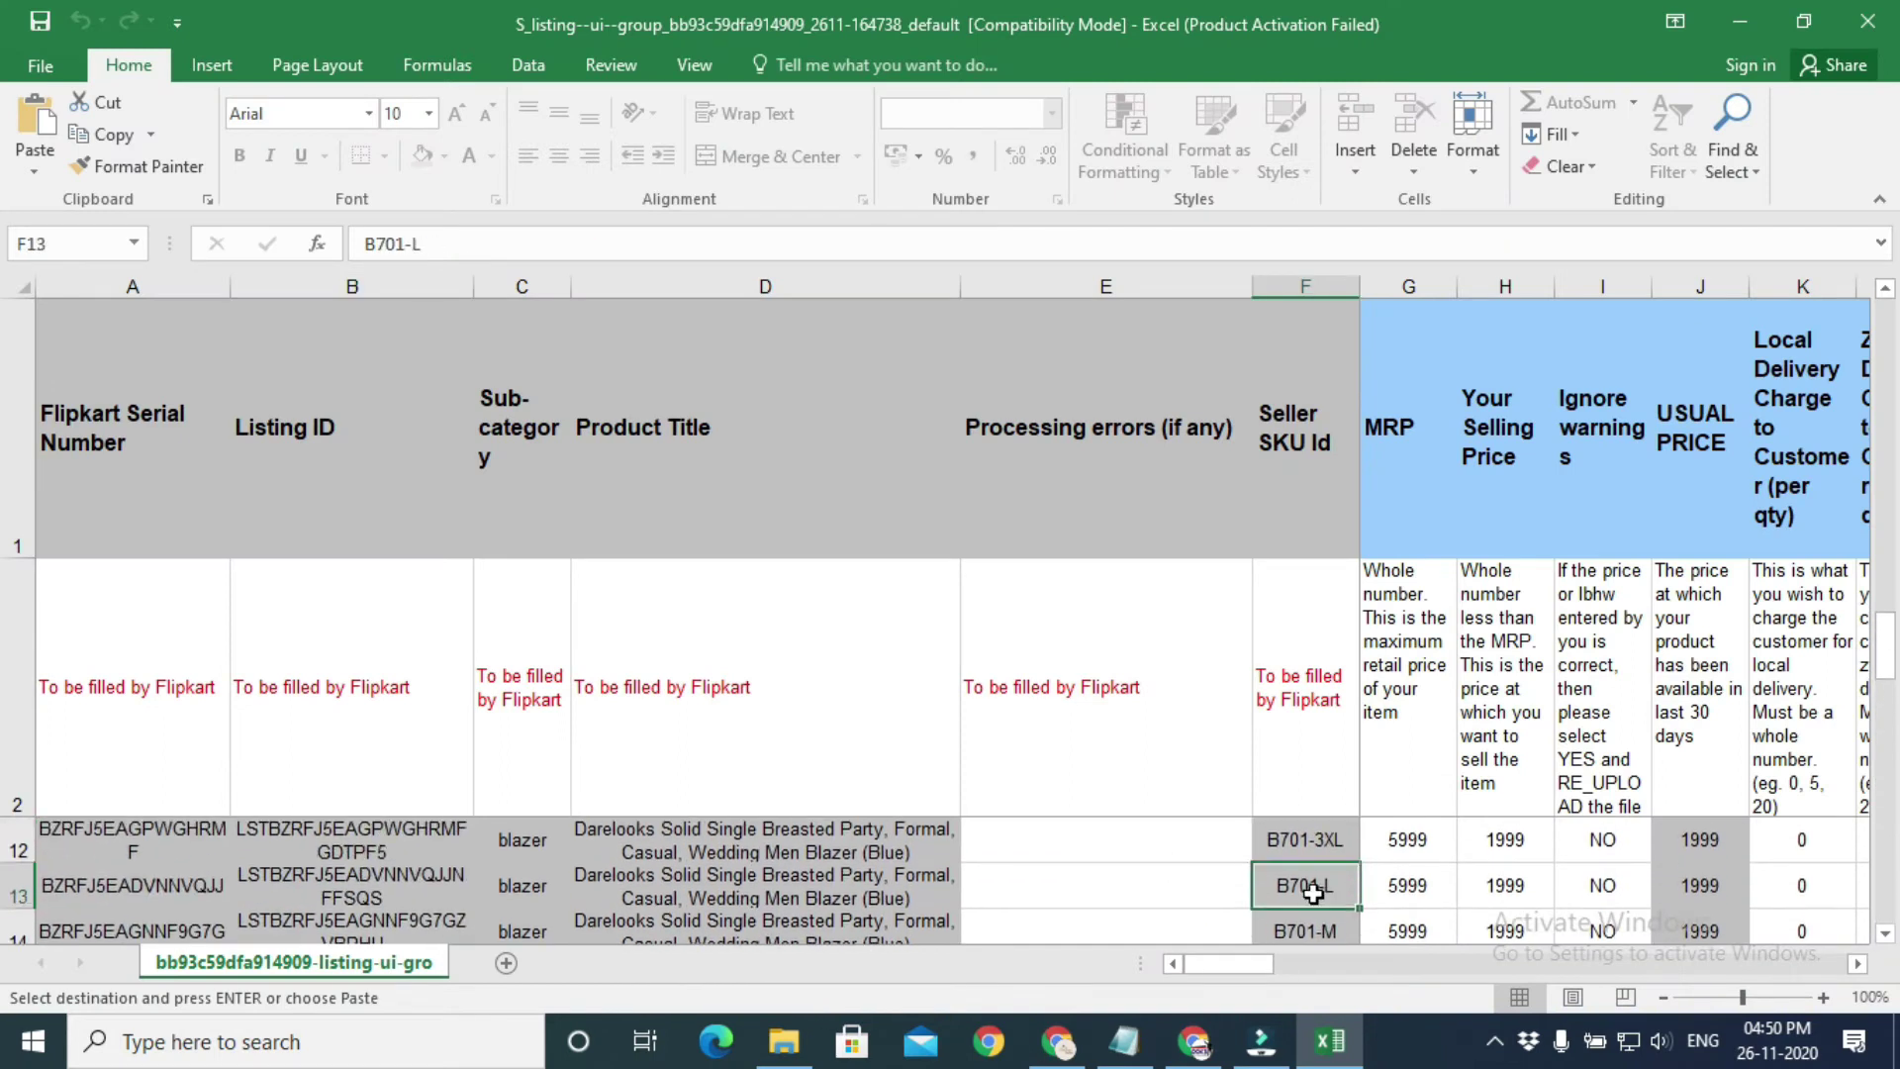
key("ctrl+c")
left_click(1195, 1041)
left_click(506, 712)
key("ctrl+v")
left_click(779, 807)
- Copy the Listing ID of BL701-L from the Excel file into cell A14 of the Google Sheet as values only
left_click(1329, 1041)
right_click(341, 881)
left_click(396, 379)
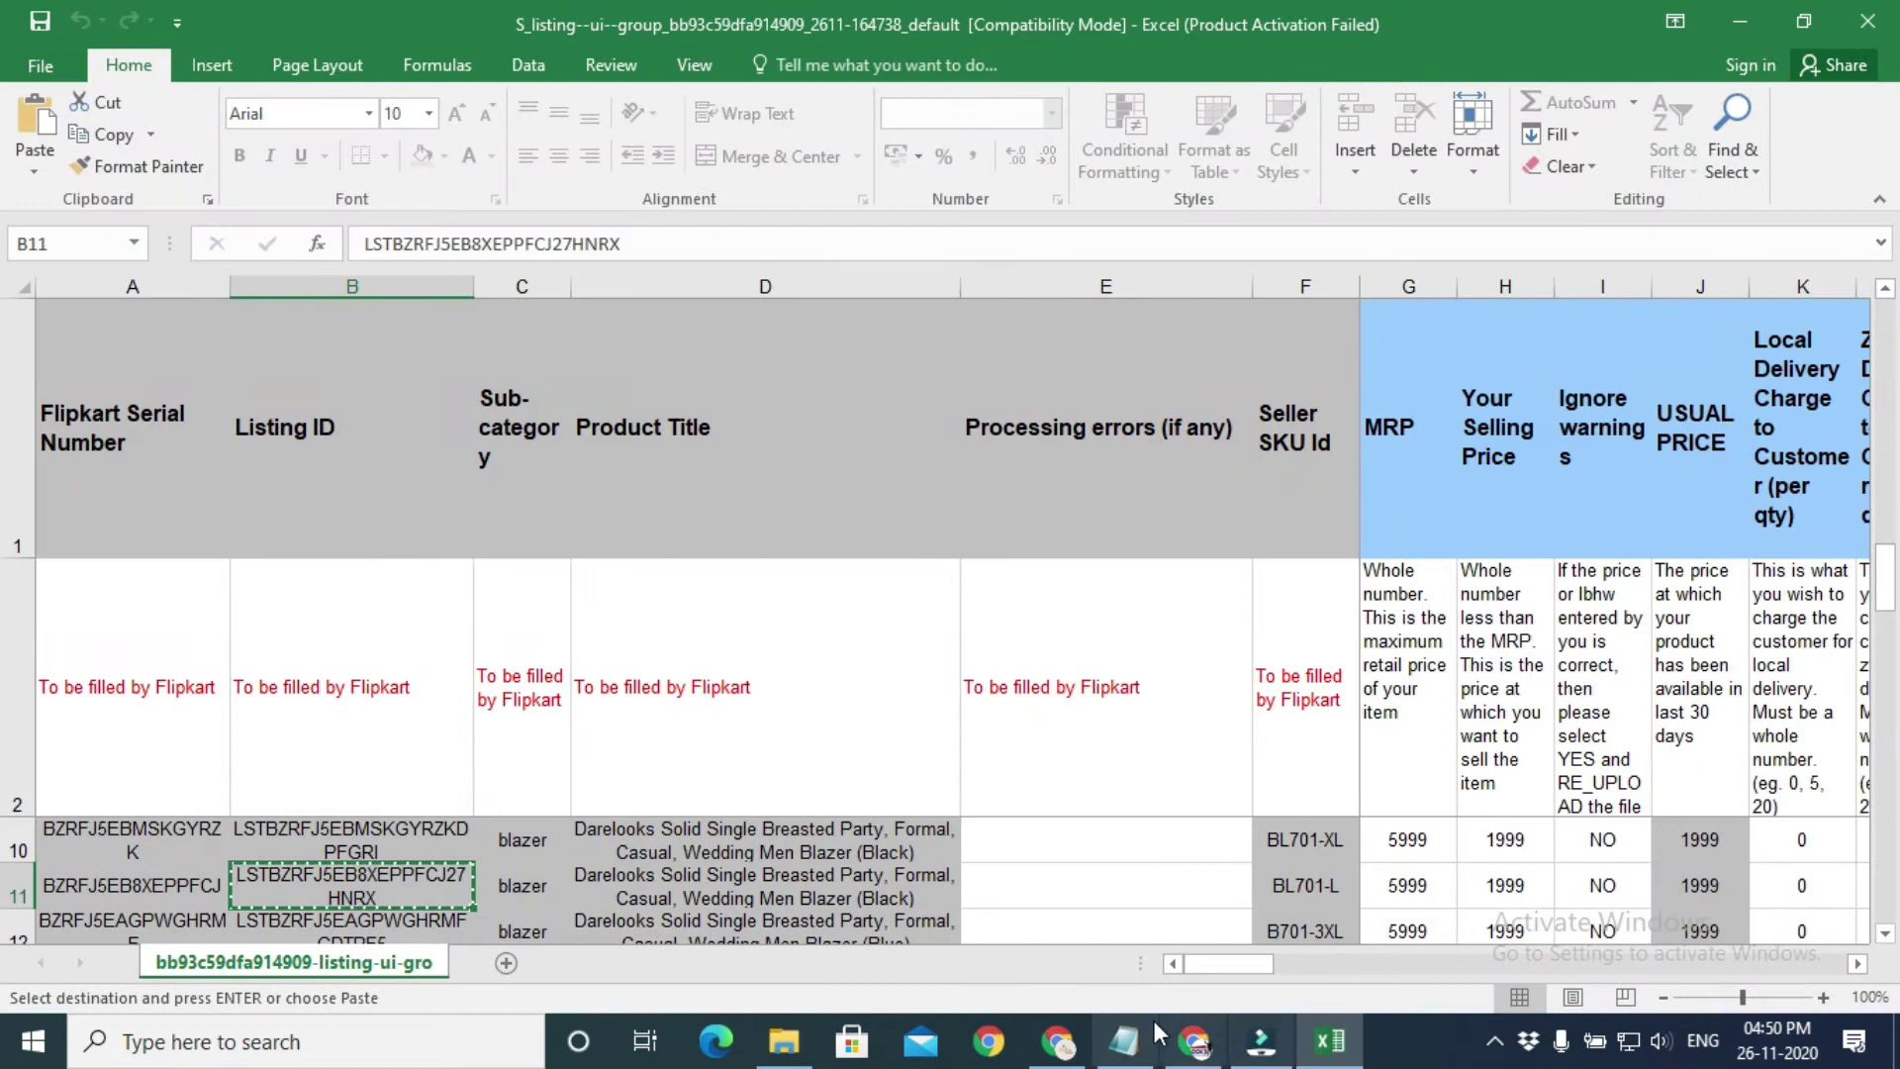
left_click(1195, 1041)
left_click(365, 708)
key("ctrl+v")
- Copy the Seller SKU BL701-XL from the Excel listing file into cell B15 of the Google Sheet as values only
left_click(1329, 1041)
left_click(1294, 887)
key("ctrl+c")
left_click(1195, 1041)
right_click(528, 743)
left_click(734, 295)
left_click(636, 785)
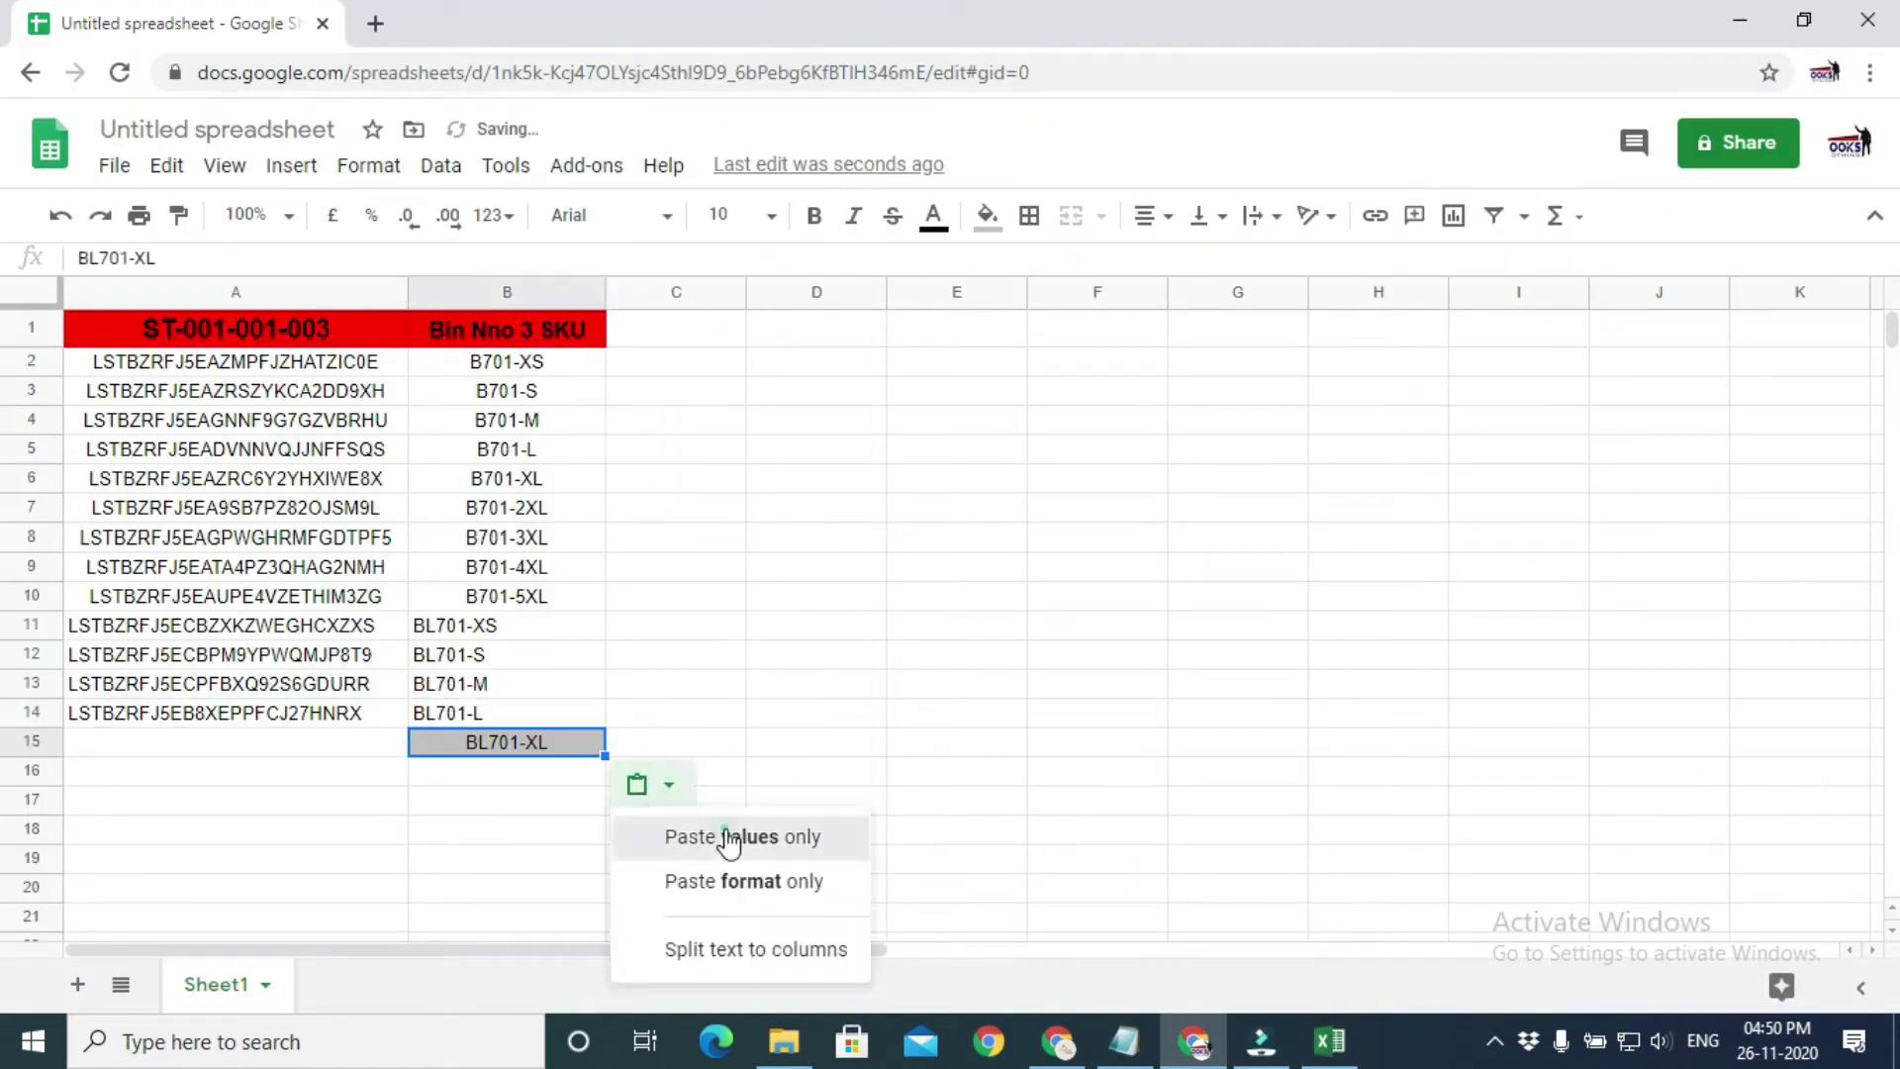
left_click(772, 837)
- Copy the Listing ID of BL701-XL from the Excel file into cell A15 of the Google Sheet as values only
left_click(1330, 1041)
right_click(455, 839)
left_click(500, 208)
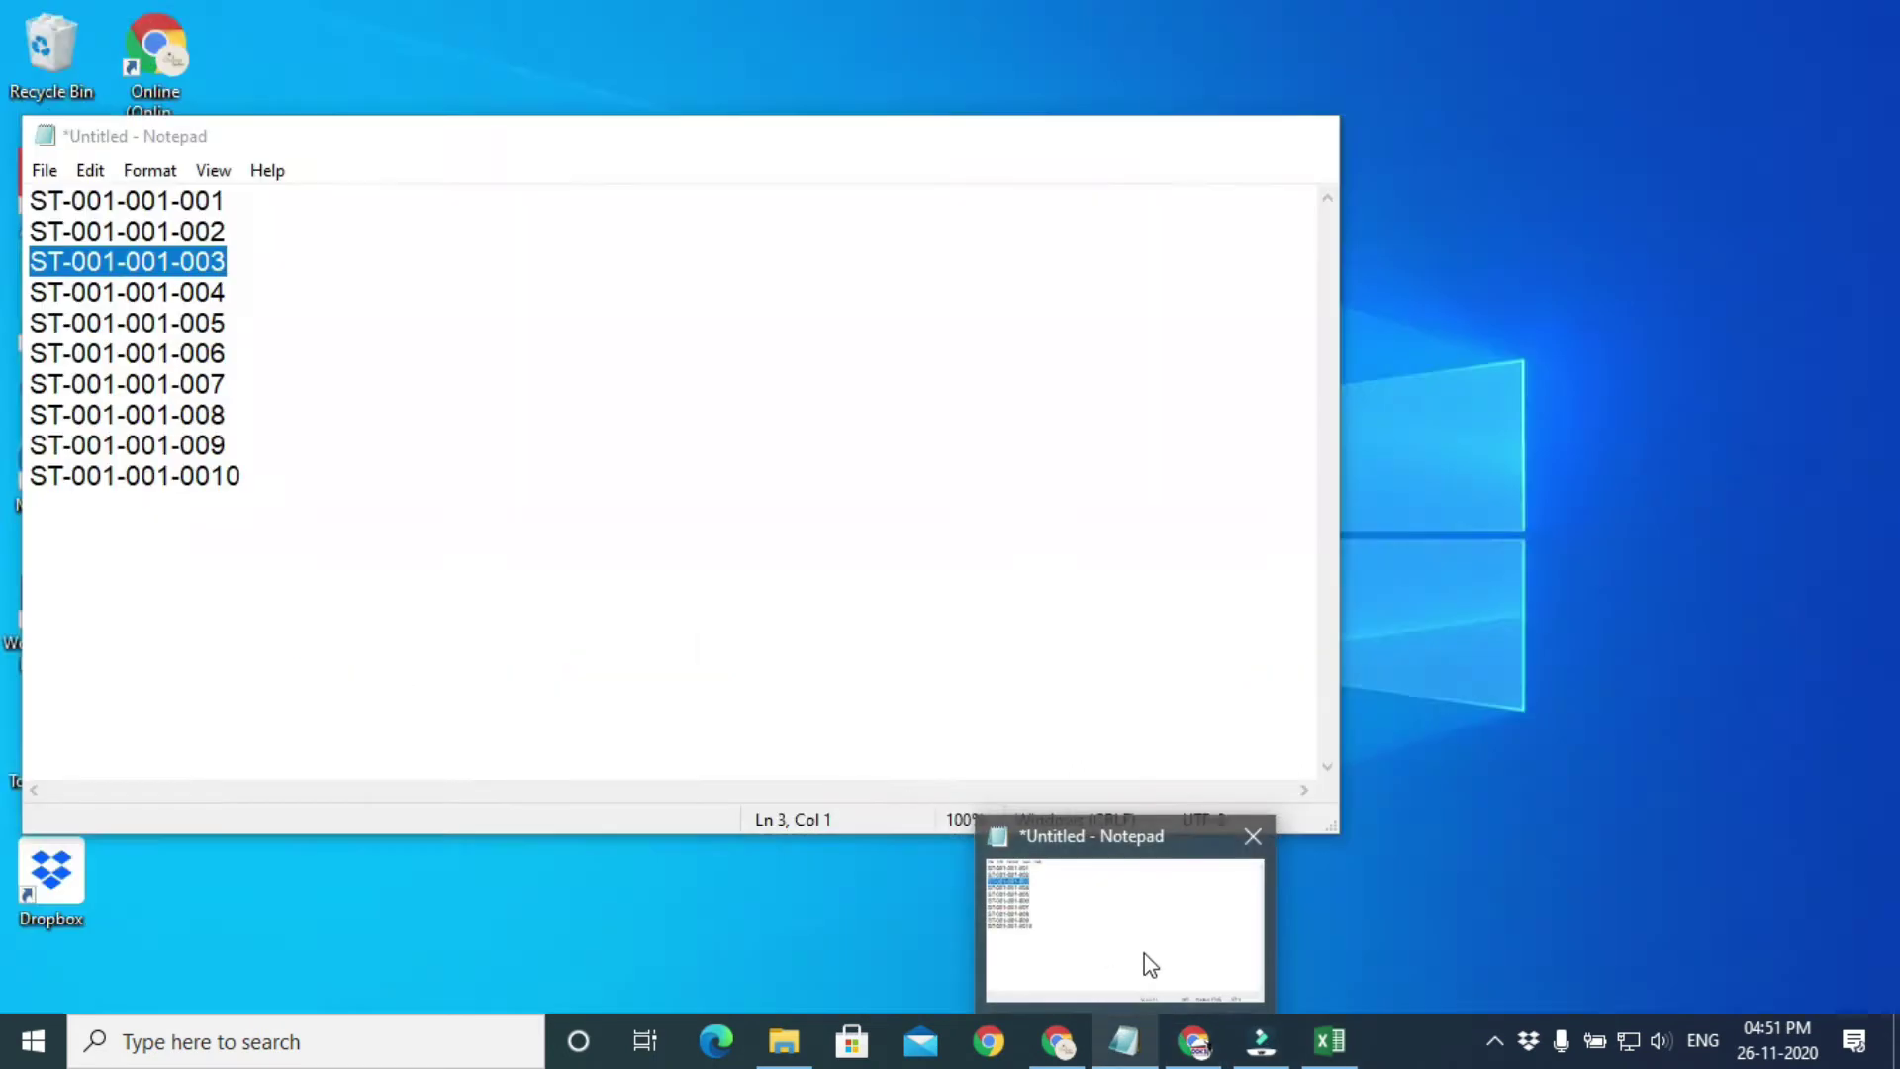
left_click(1194, 1041)
left_click(356, 744)
key("ctrl+v")
- Copy the Seller SKU BL701-2XL from the Excel listing file into cell B16 of the Google Sheet as values only
left_click(1329, 1041)
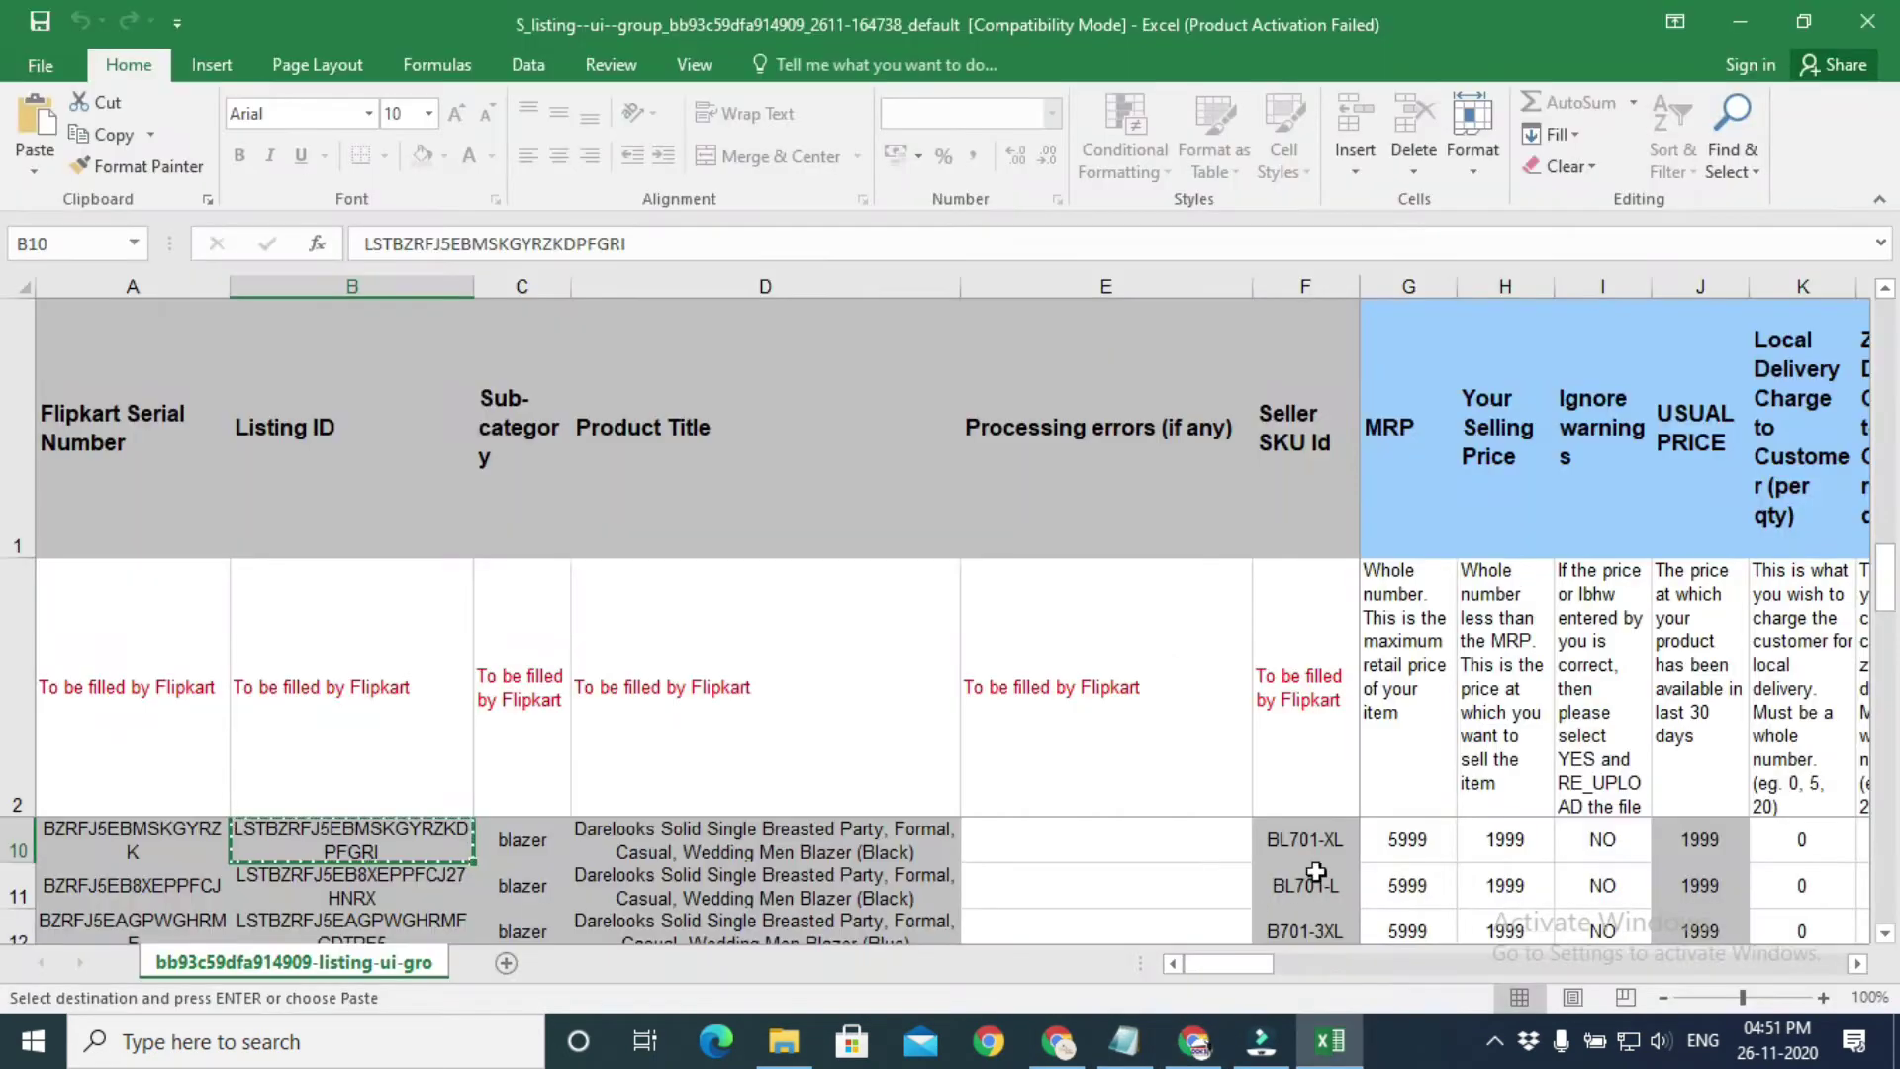
left_click(1317, 896)
right_click(1306, 903)
left_click(1346, 378)
left_click(1194, 1041)
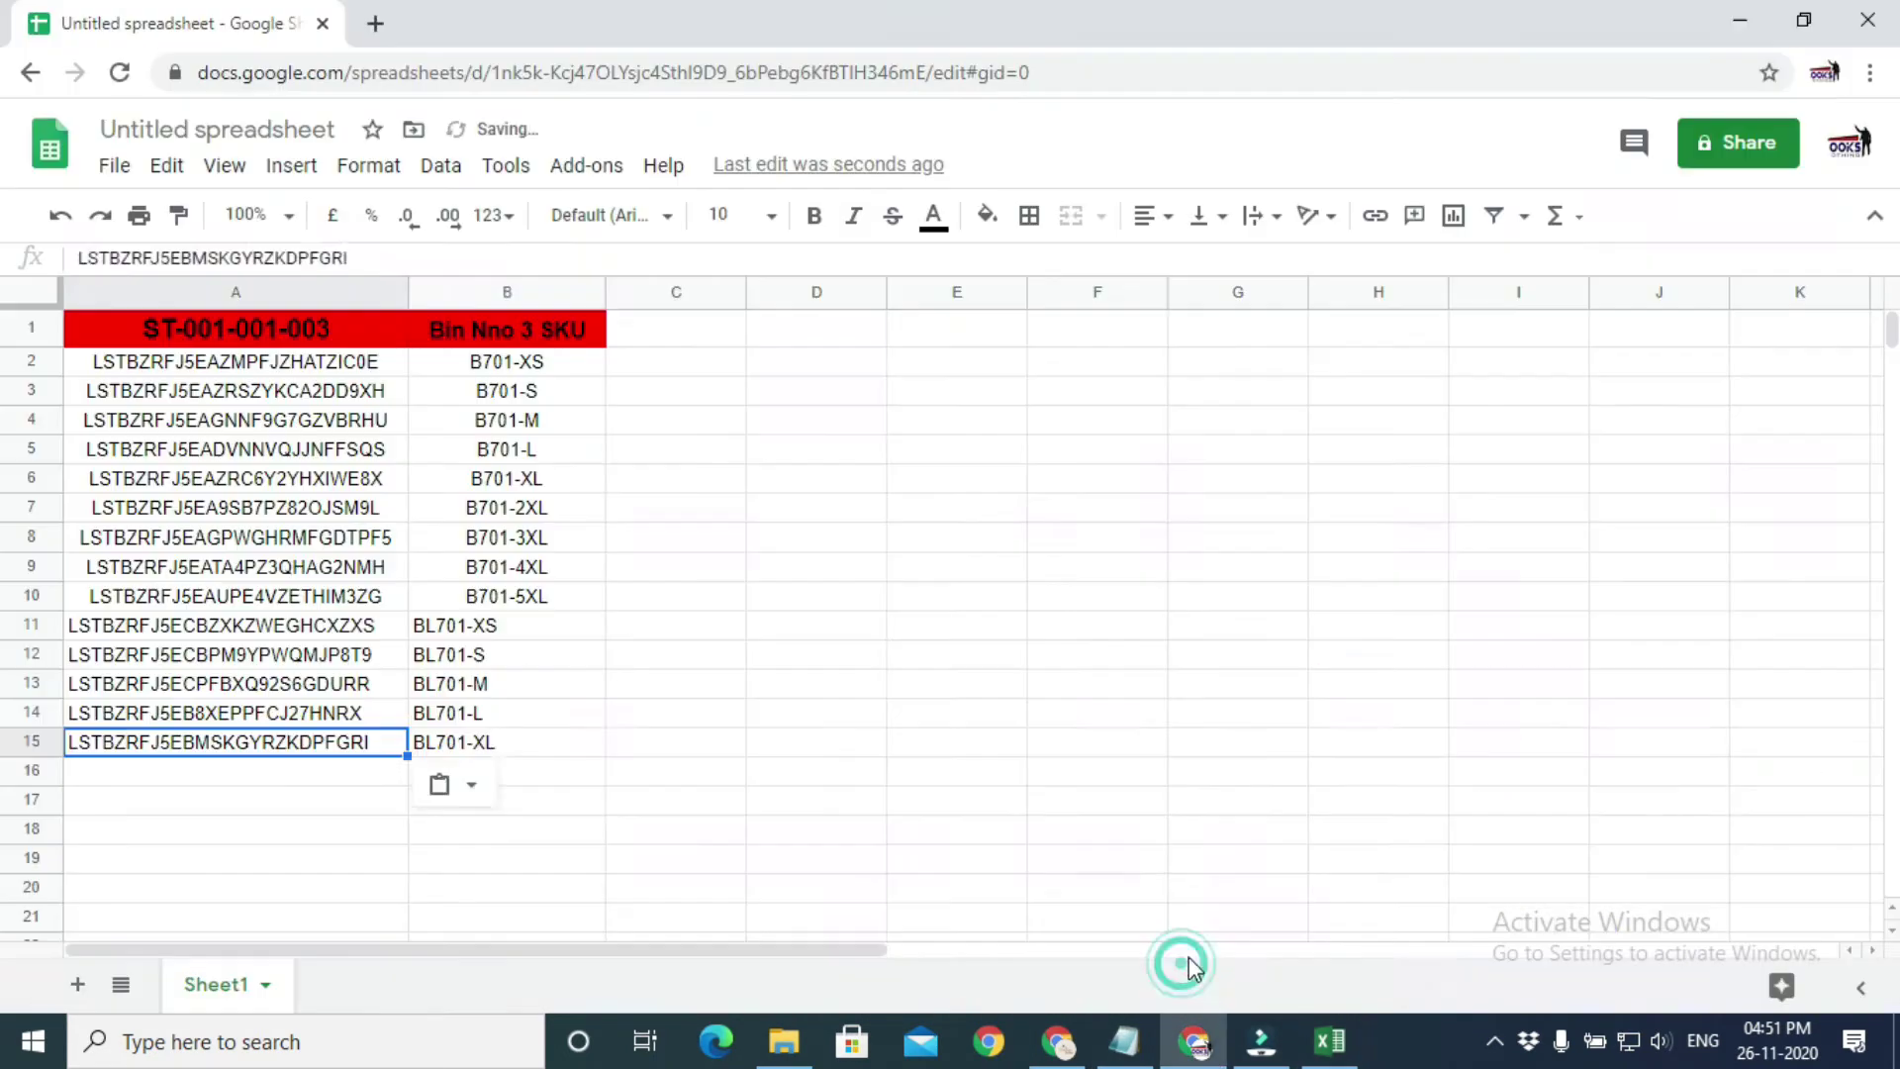
right_click(519, 770)
left_click(715, 295)
- Copy the Listing ID of BL701-2XL from the Excel file into cell A16 of the Google Sheet as values only
left_click(1304, 968)
right_click(421, 881)
left_click(450, 369)
left_click(1198, 955)
right_click(366, 772)
left_click(492, 306)
- Copy the Seller SKU BL701-3XL from the Excel listing file into cell B17 of the Google Sheet
left_click(1329, 1041)
scroll(1332, 891, "down", 1)
left_click(1316, 886)
key("Up")
key("Up")
key("Up")
key("Up")
key("Up")
key("Up")
key("Up")
key("Up")
key("Up")
key("Up")
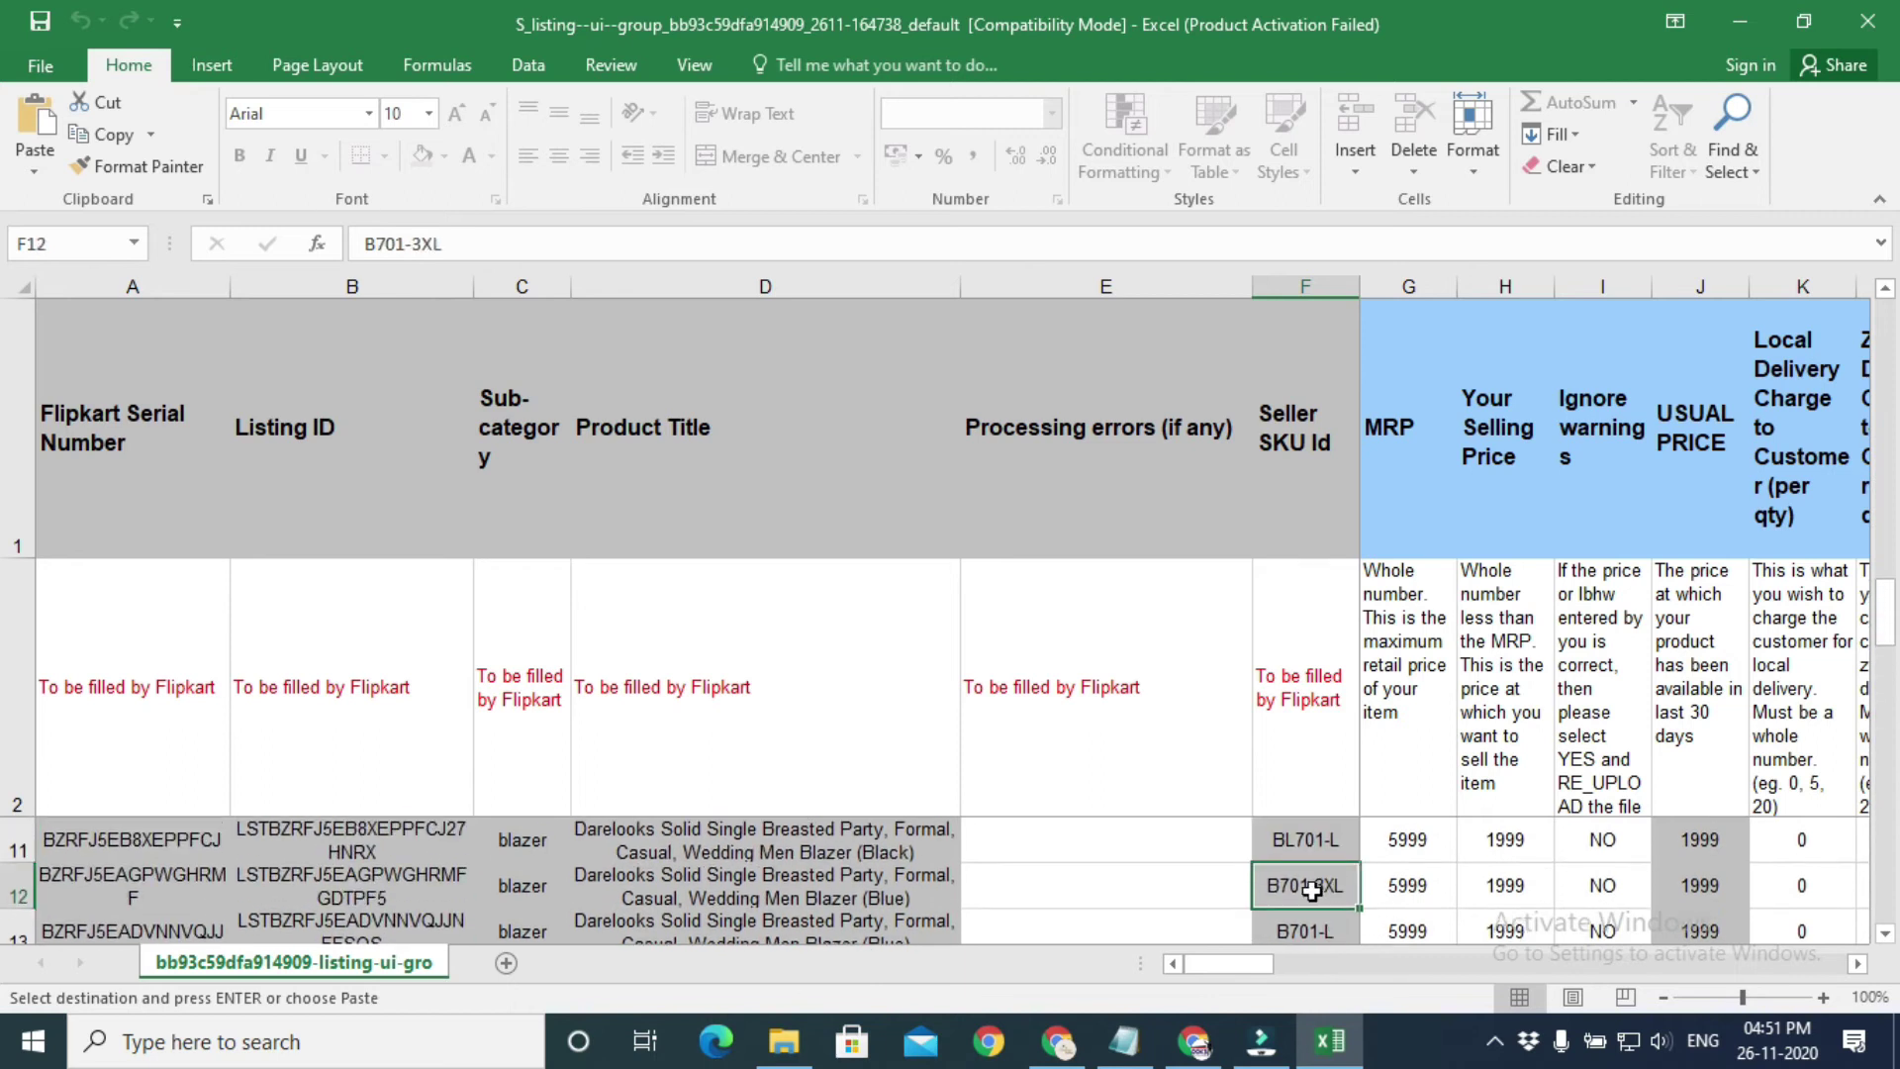
left_click(1352, 907)
key("ctrl+c")
left_click(1198, 955)
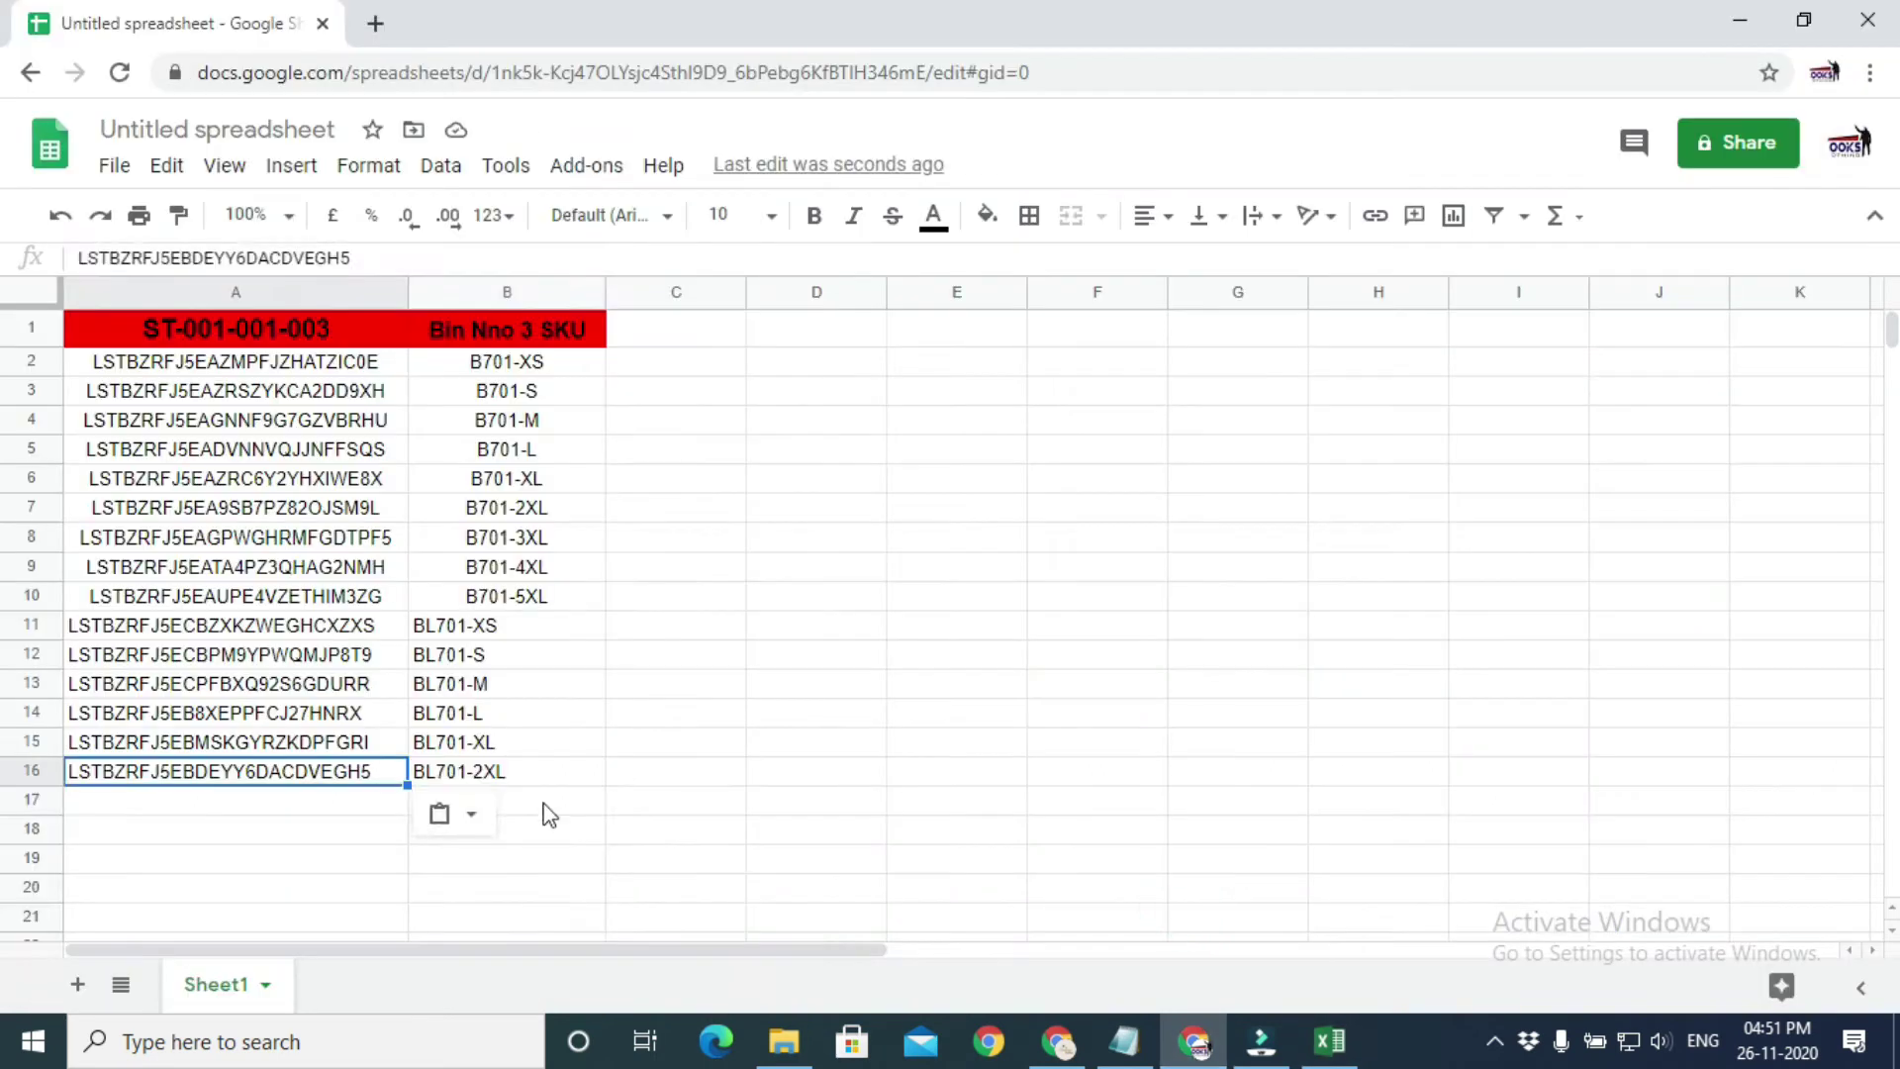
right_click(521, 800)
left_click(707, 297)
left_click(669, 843)
- Copy the Listing ID of BL701-3XL from the Excel listing file into cell A17 of the Google Sheet
key("alt+Tab")
right_click(361, 814)
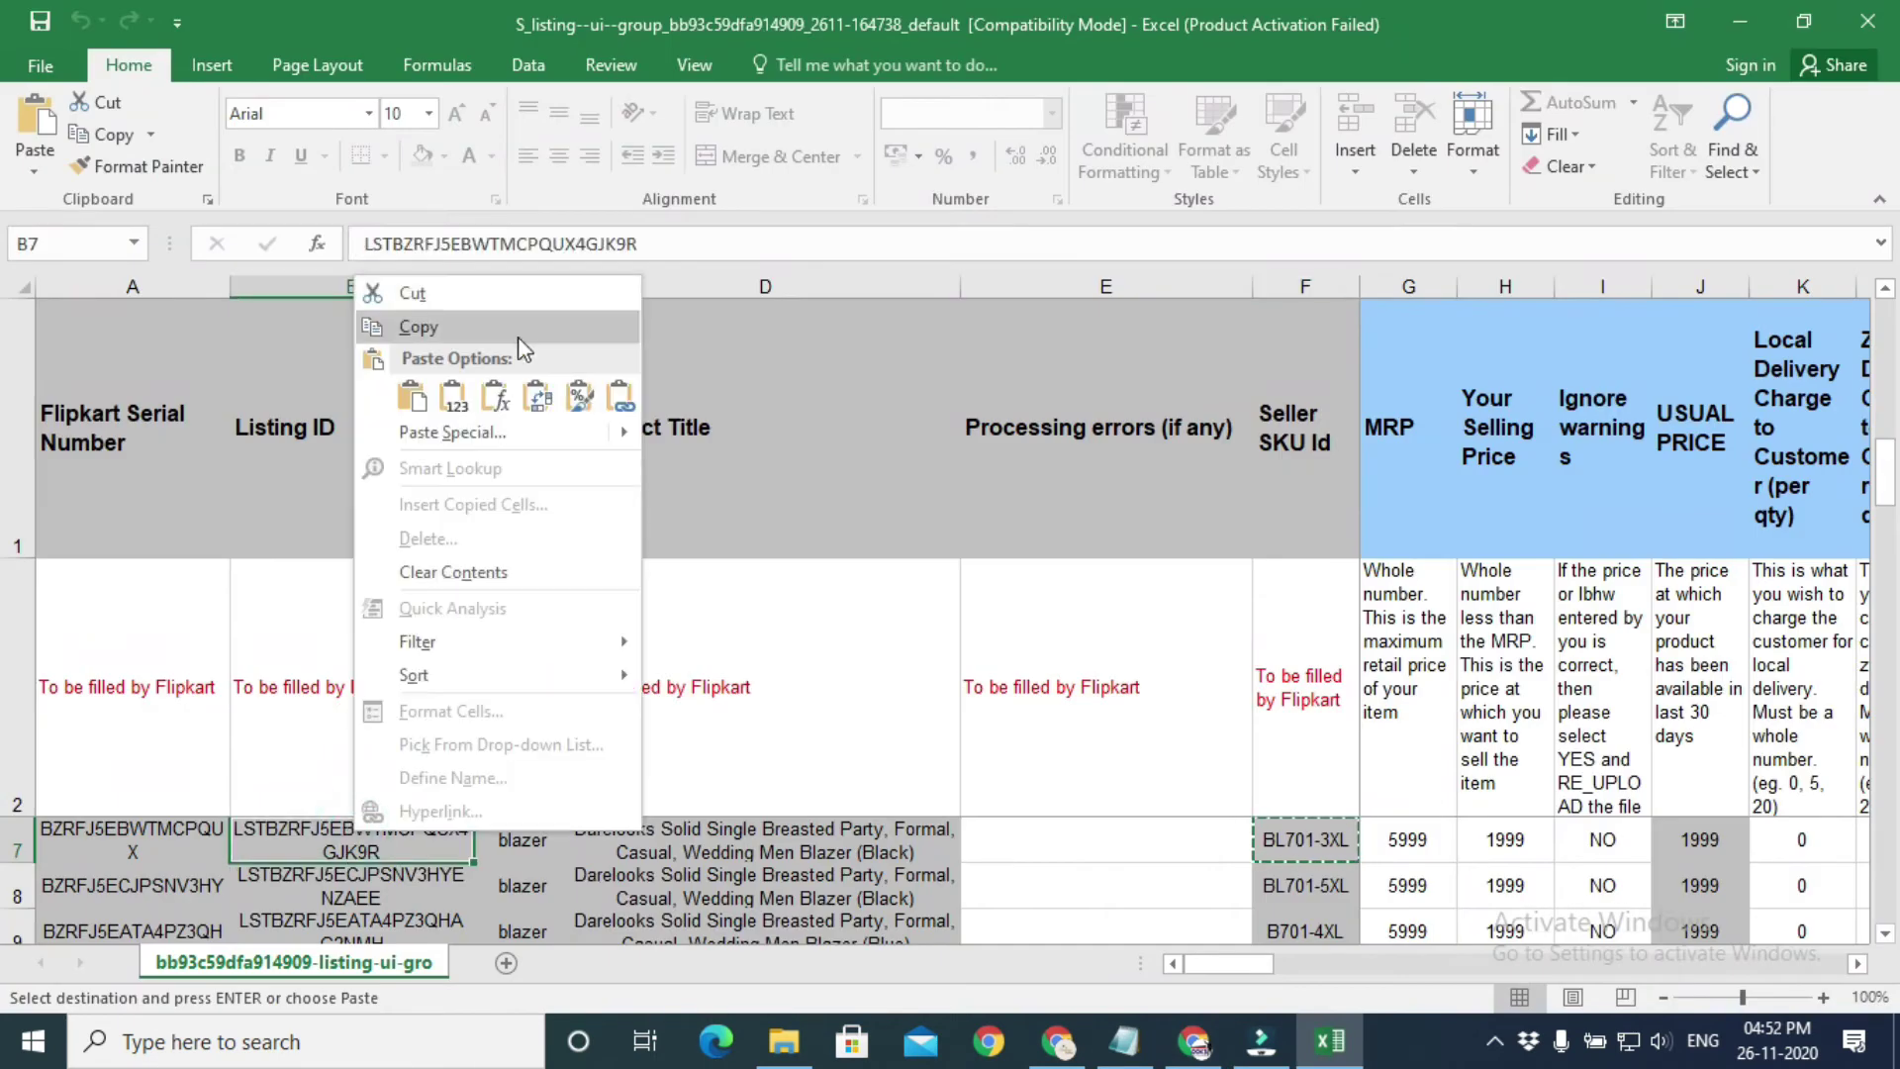
left_click(518, 336)
left_click(1195, 1041)
right_click(387, 799)
left_click(565, 297)
- Copy the Seller SKU BL701-5XL from the Excel listing file into cell B19 of the Google Sheet
left_click(1329, 1041)
left_click(1312, 842)
left_click(1194, 1041)
left_click(507, 855)
key("ctrl+v")
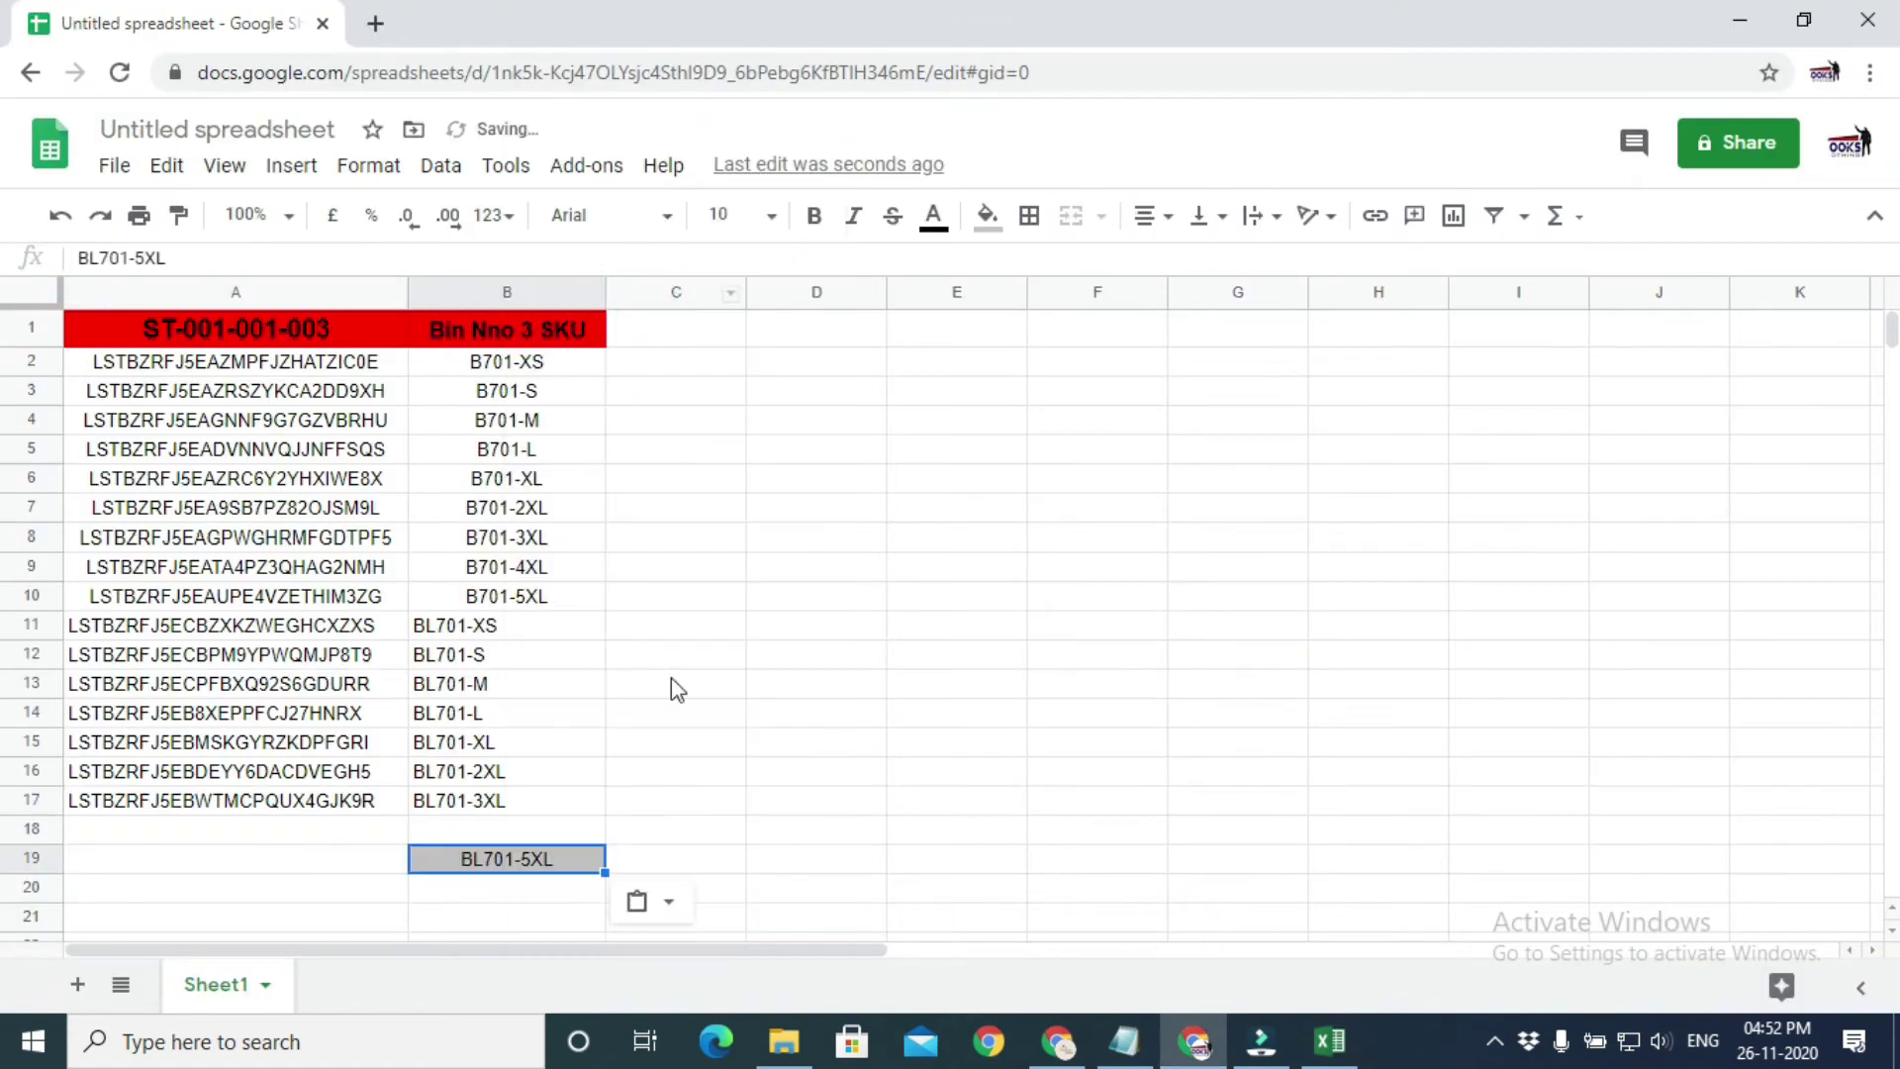
- Copy the Listing ID of BL701-5XL from the Excel file into cell A19 of the Google Sheet as values only
left_click(1329, 1041)
right_click(341, 884)
left_click(396, 365)
left_click(1194, 1042)
right_click(361, 859)
left_click(497, 293)
left_click(445, 900)
left_click(564, 733)
- Copy the Seller SKU BL701-4XL from the Excel listing file into cell B18 of the Google Sheet as values only
left_click(1330, 1041)
left_click(1306, 885)
right_click(1326, 886)
left_click(1376, 458)
left_click(1194, 1041)
right_click(445, 827)
left_click(594, 297)
left_click(636, 871)
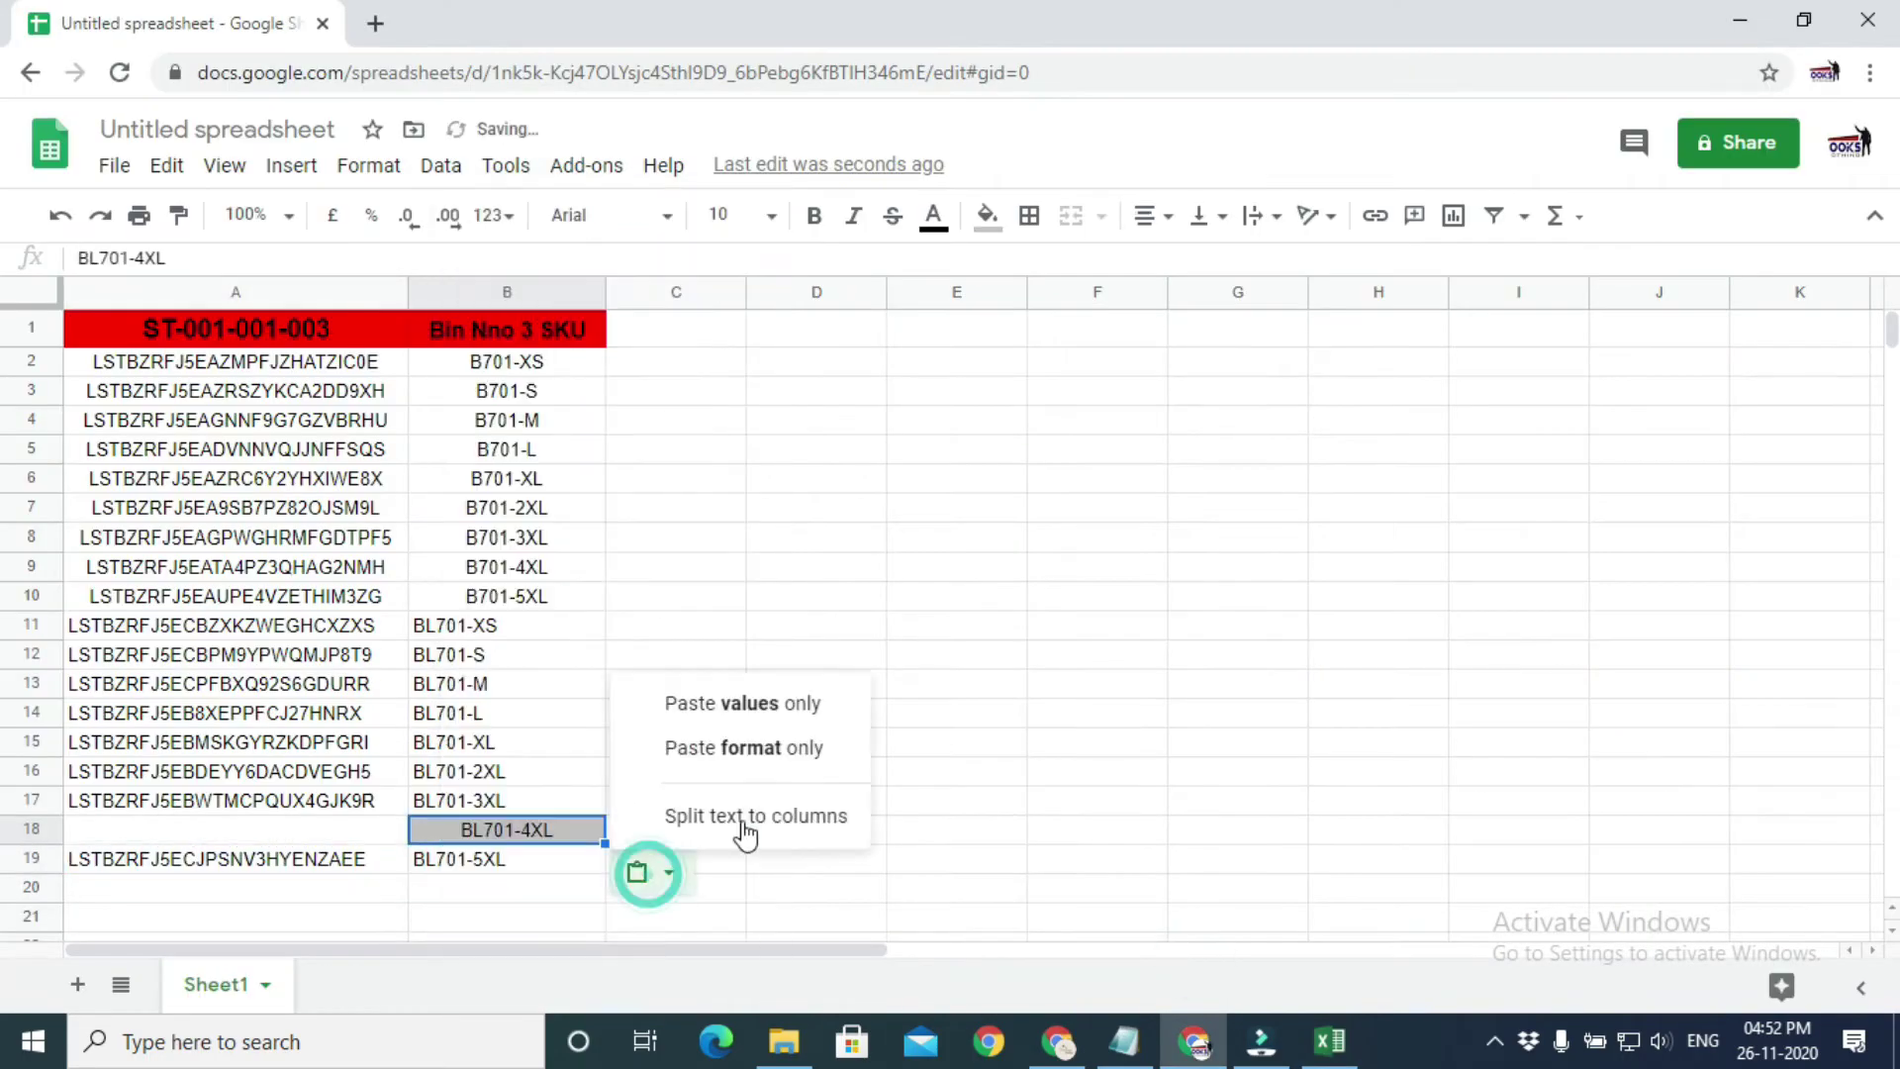
- Copy the Listing ID of BL701-4XL from the Excel file into cell A18 of the Google Sheet as values only
left_click(1330, 1041)
left_click(419, 883)
left_click(1195, 1041)
left_click(361, 832)
key("ctrl+v")
left_click(471, 873)
left_click(554, 701)
- Center-align the BL701 Listing IDs and SKUs in cells A11 to B19
left_click_drag(228, 625, 555, 859)
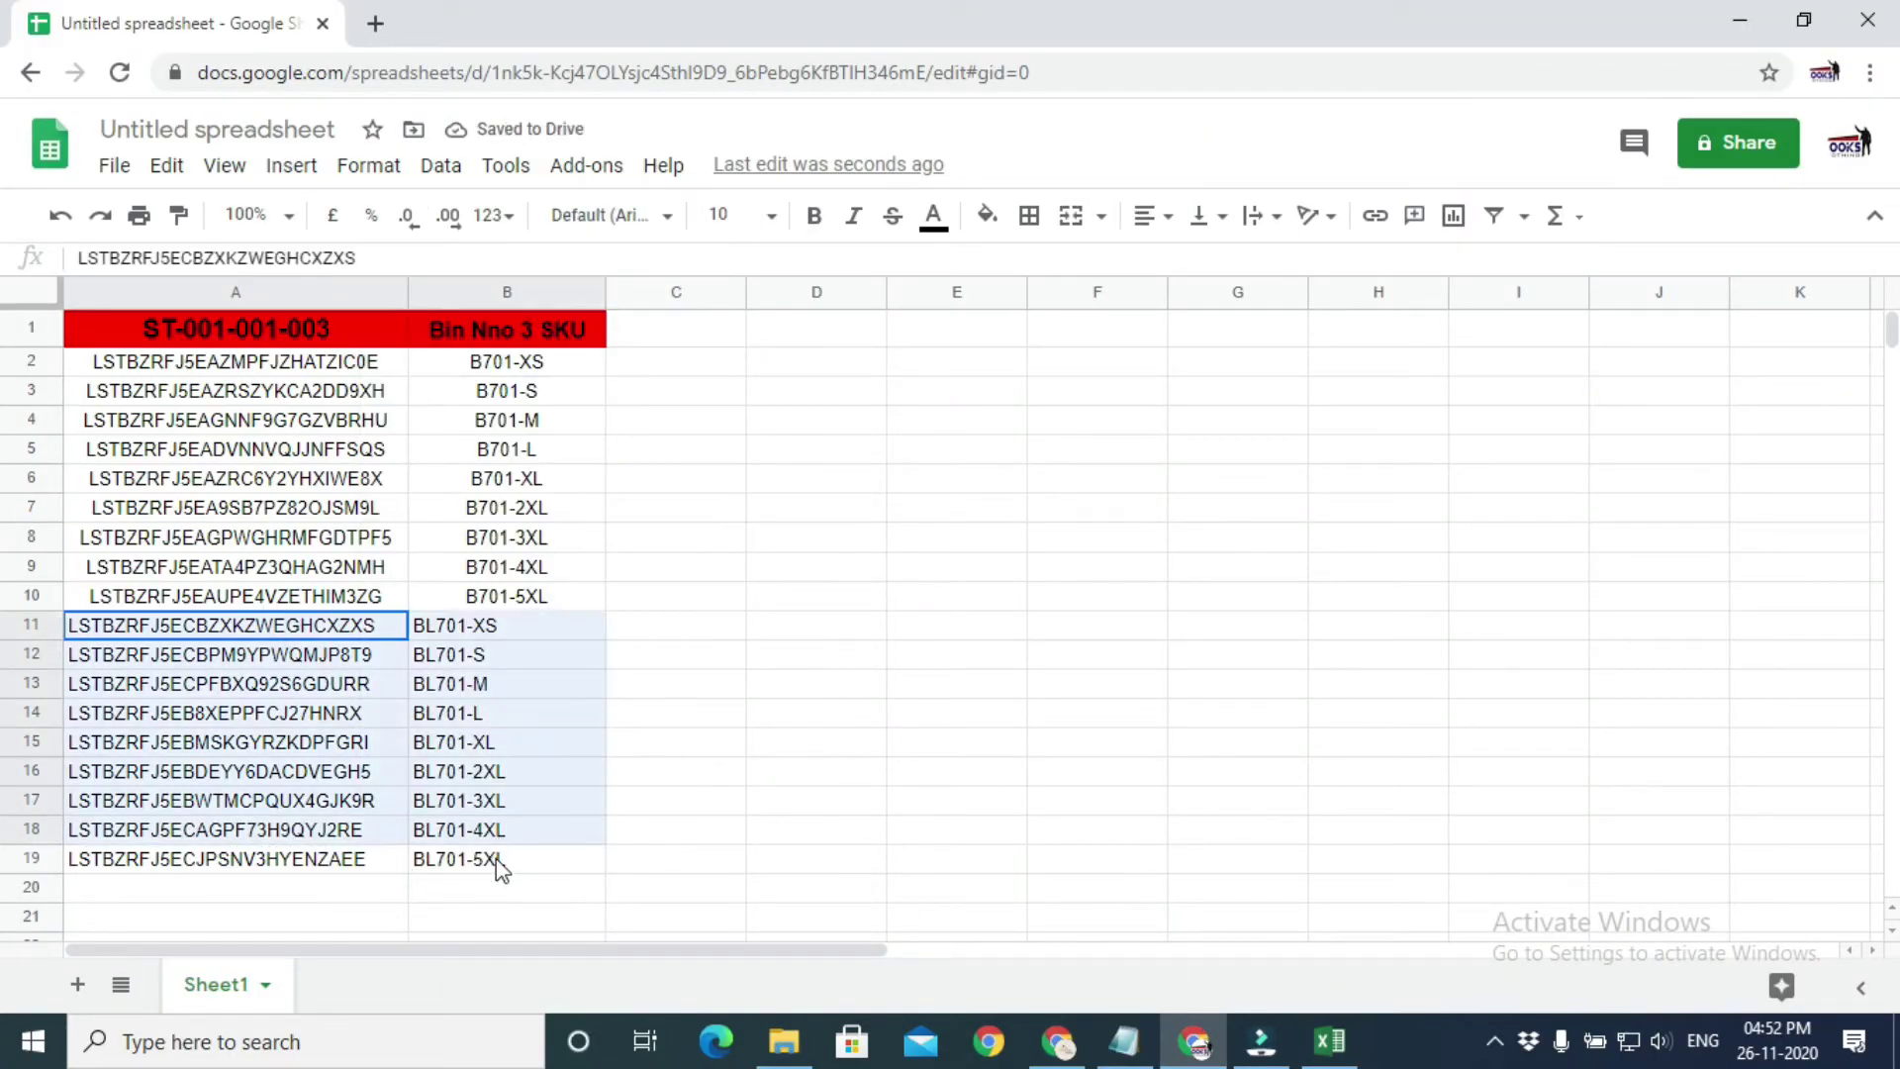
left_click(1153, 215)
left_click(1178, 249)
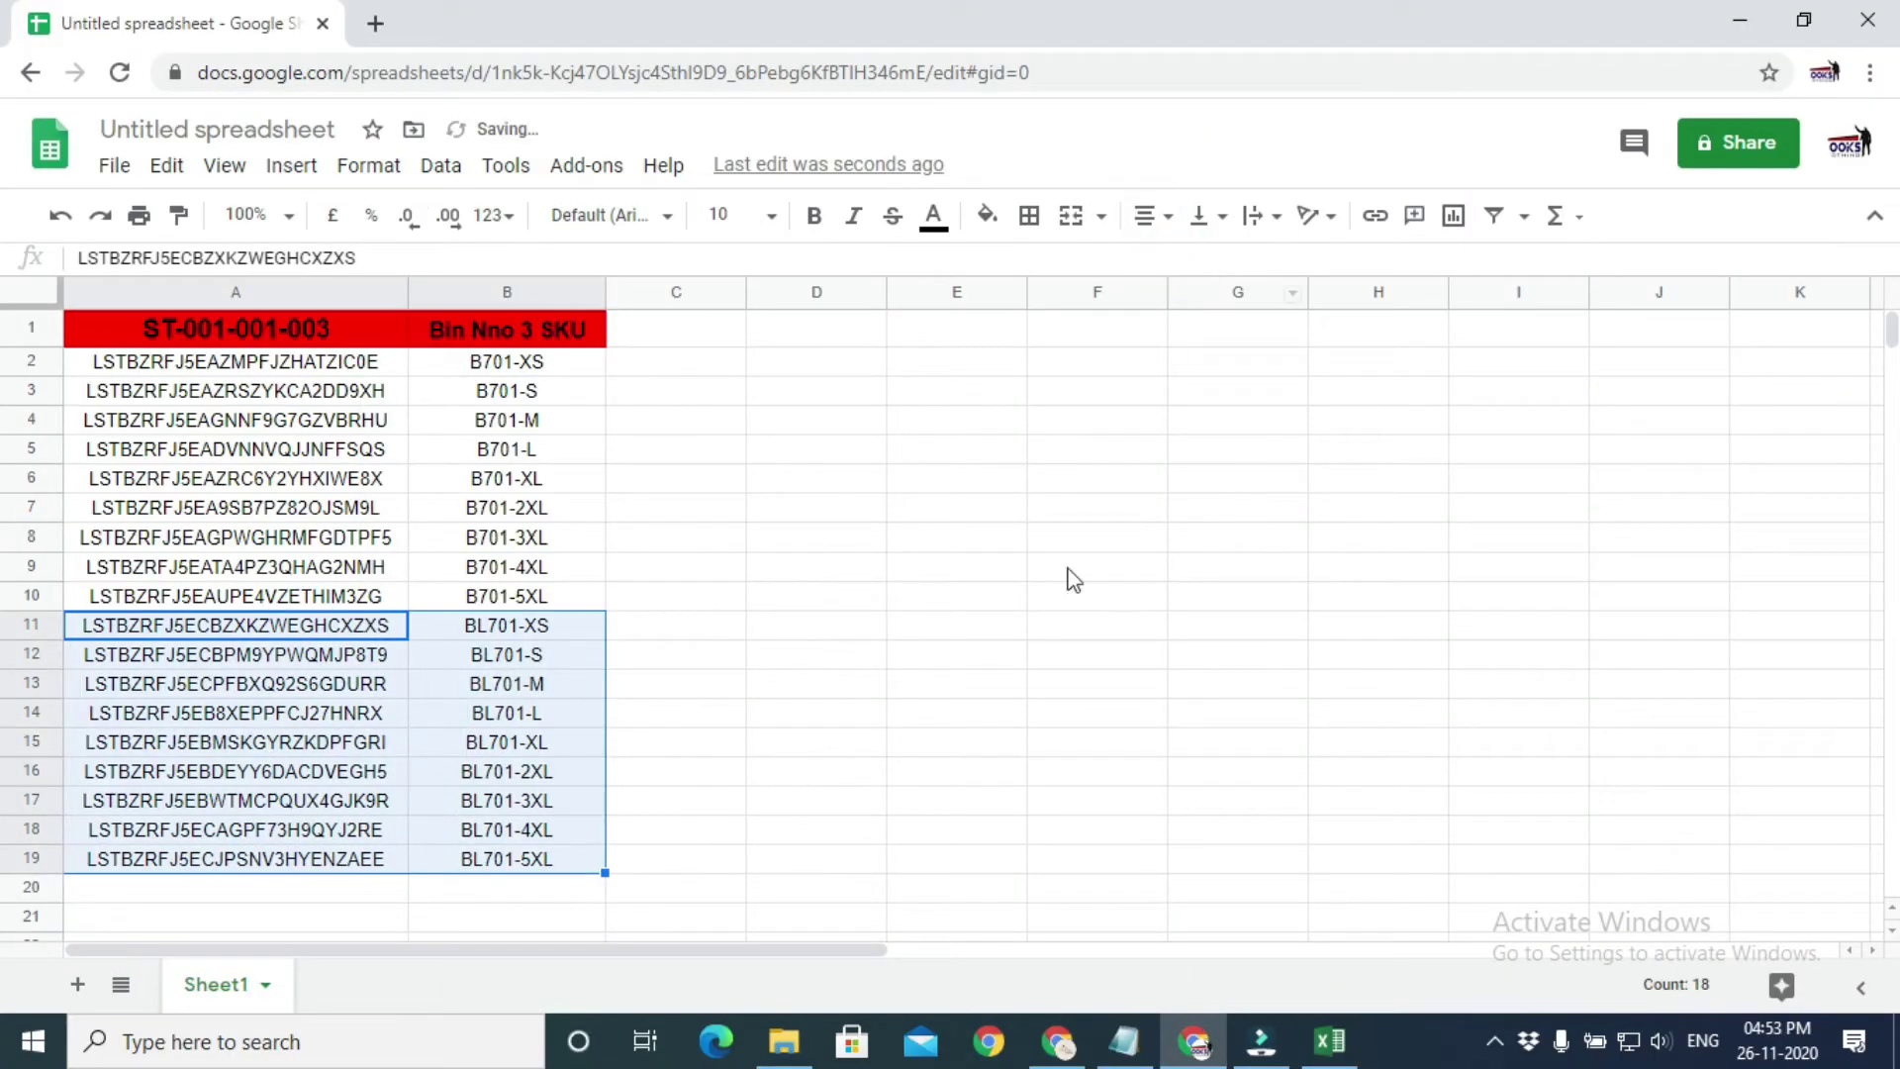
left_click(639, 894)
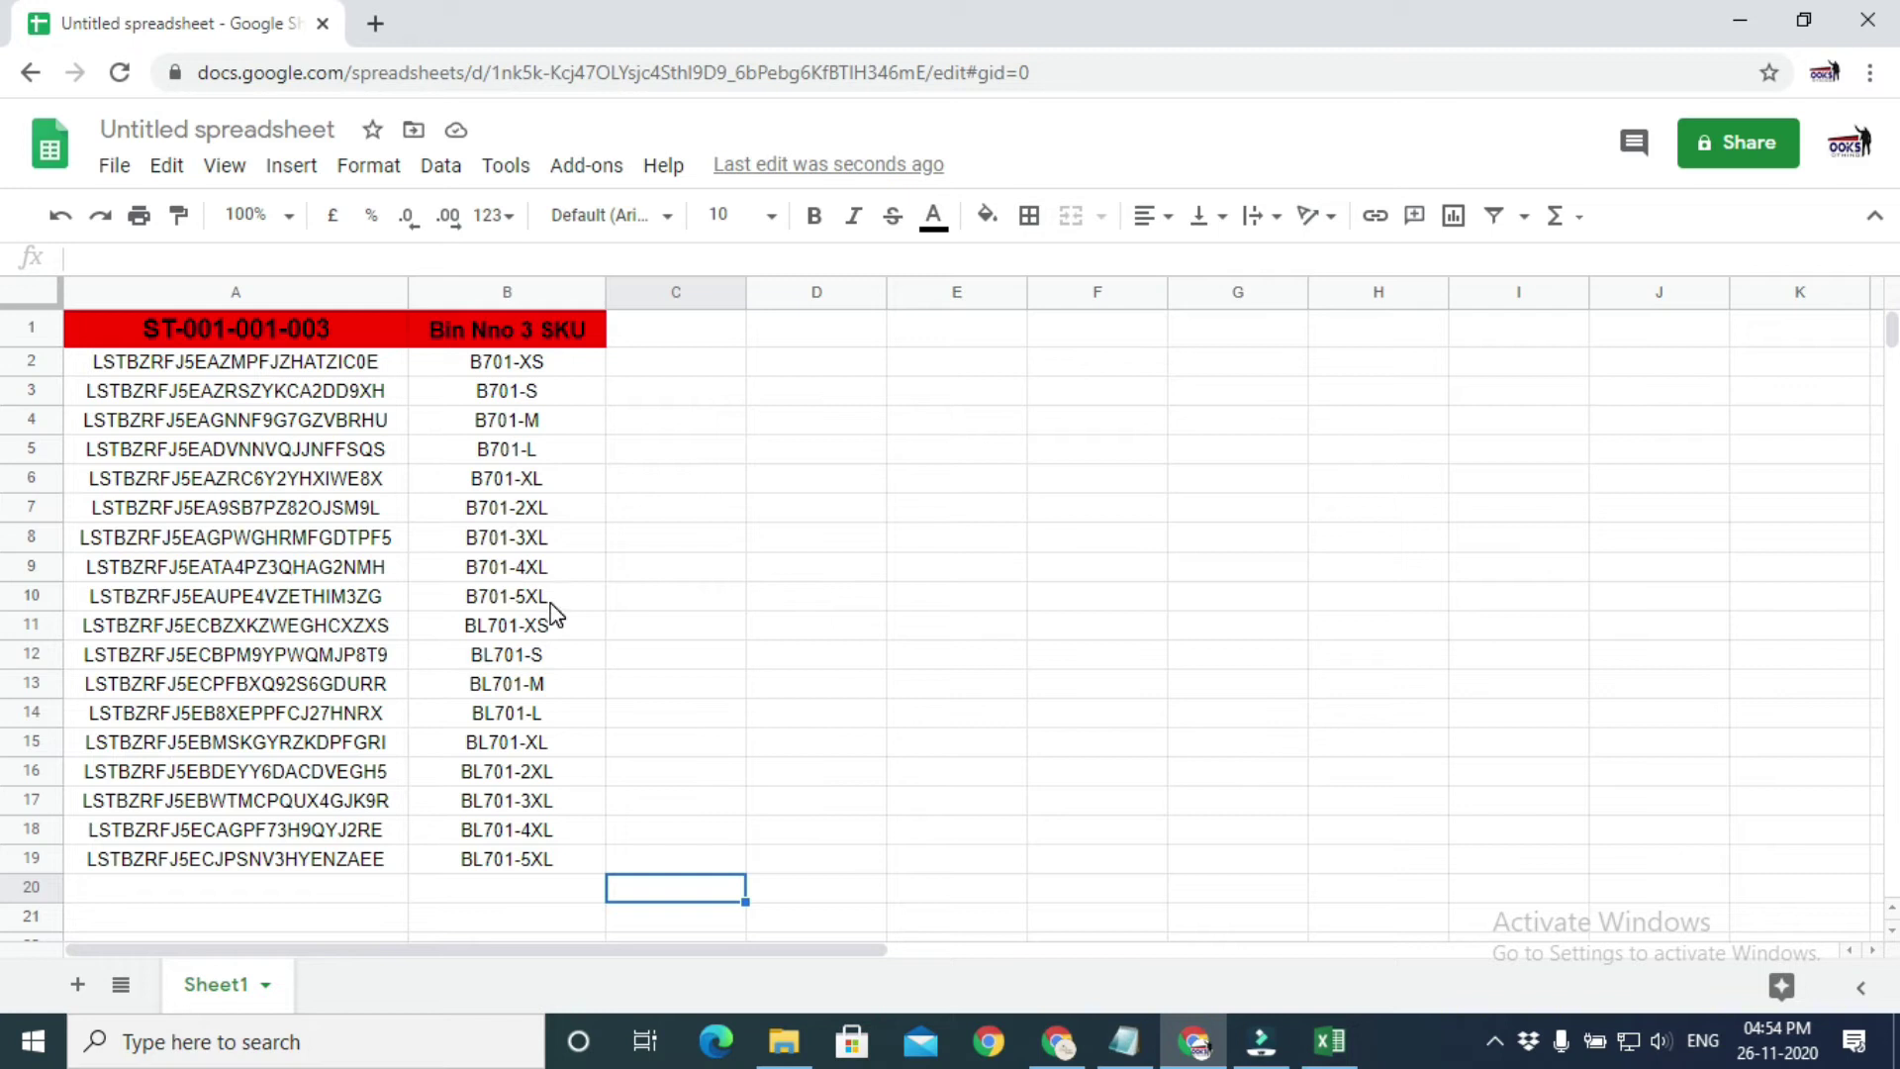
- Switch to the Flipkart Seller Dashboard and open the Smart Fulfilment inventory management page
left_click(1058, 1041)
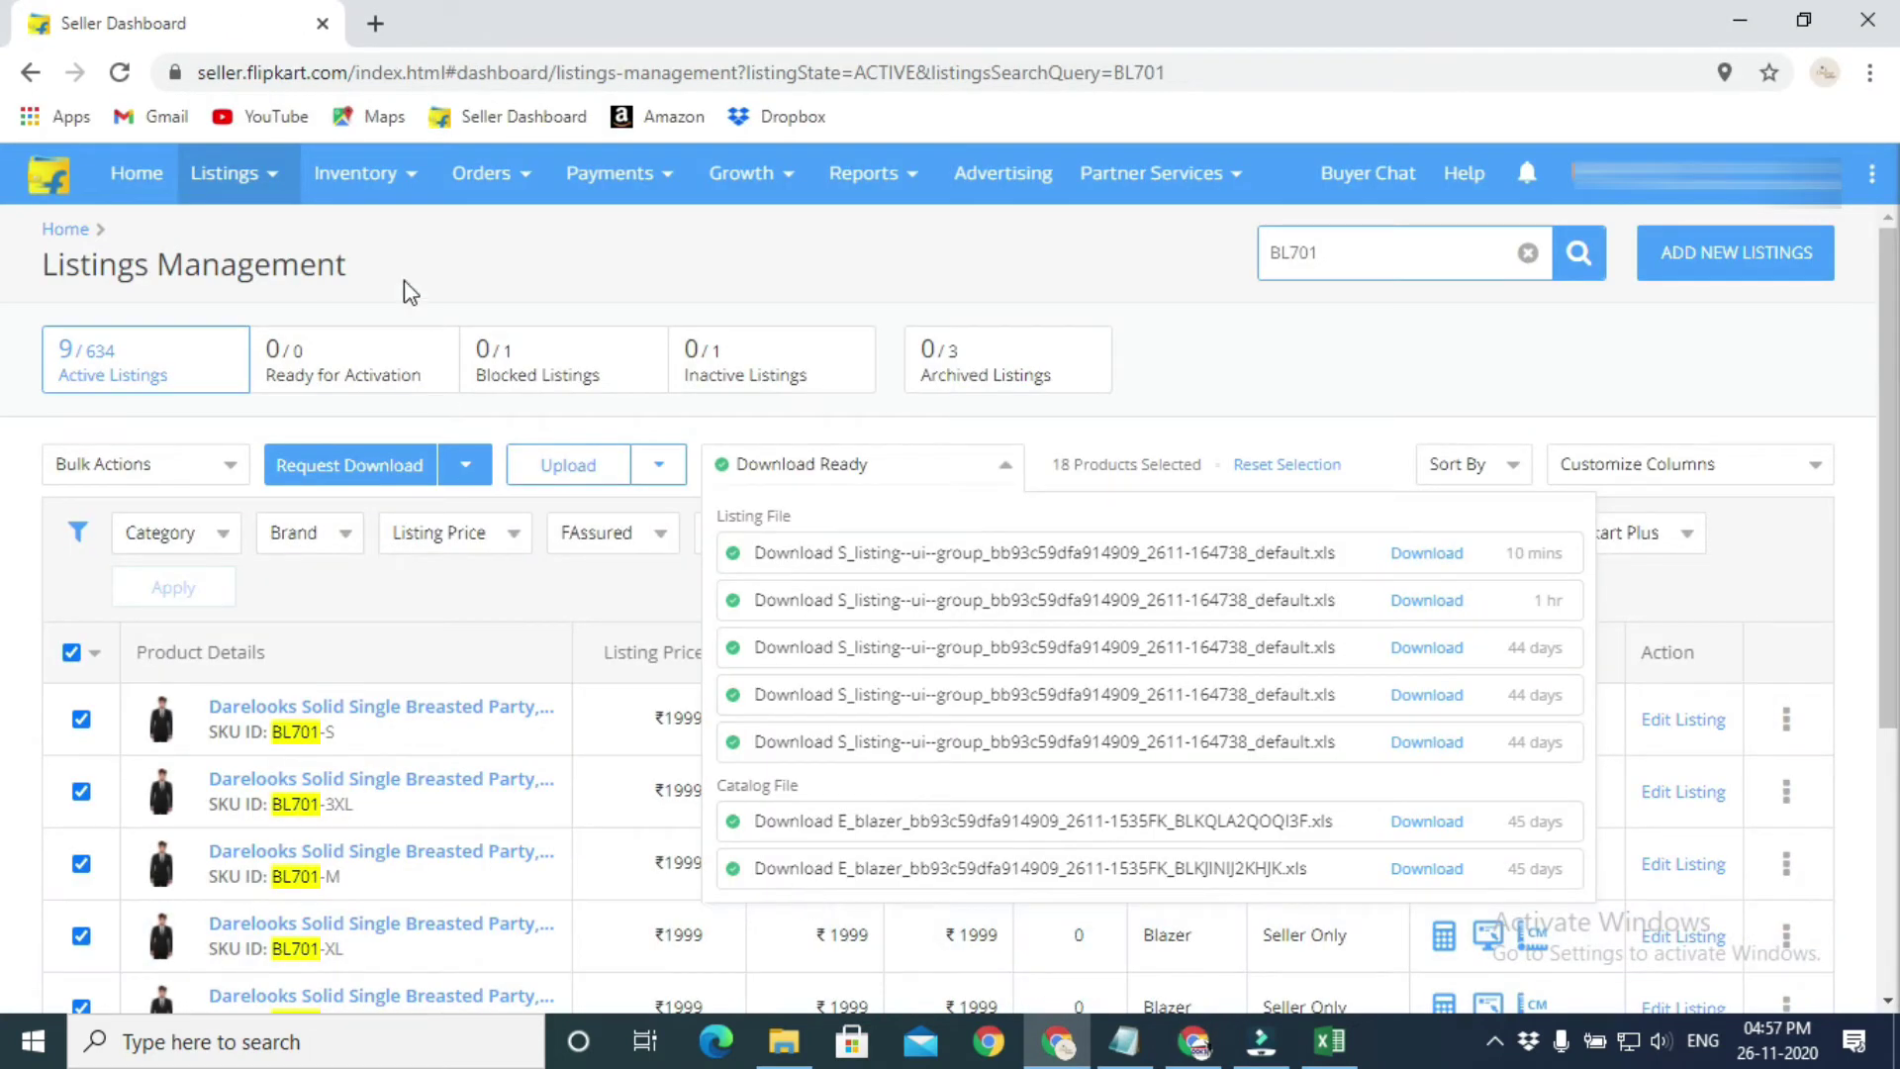
mouse_move(376, 198)
mouse_move(269, 186)
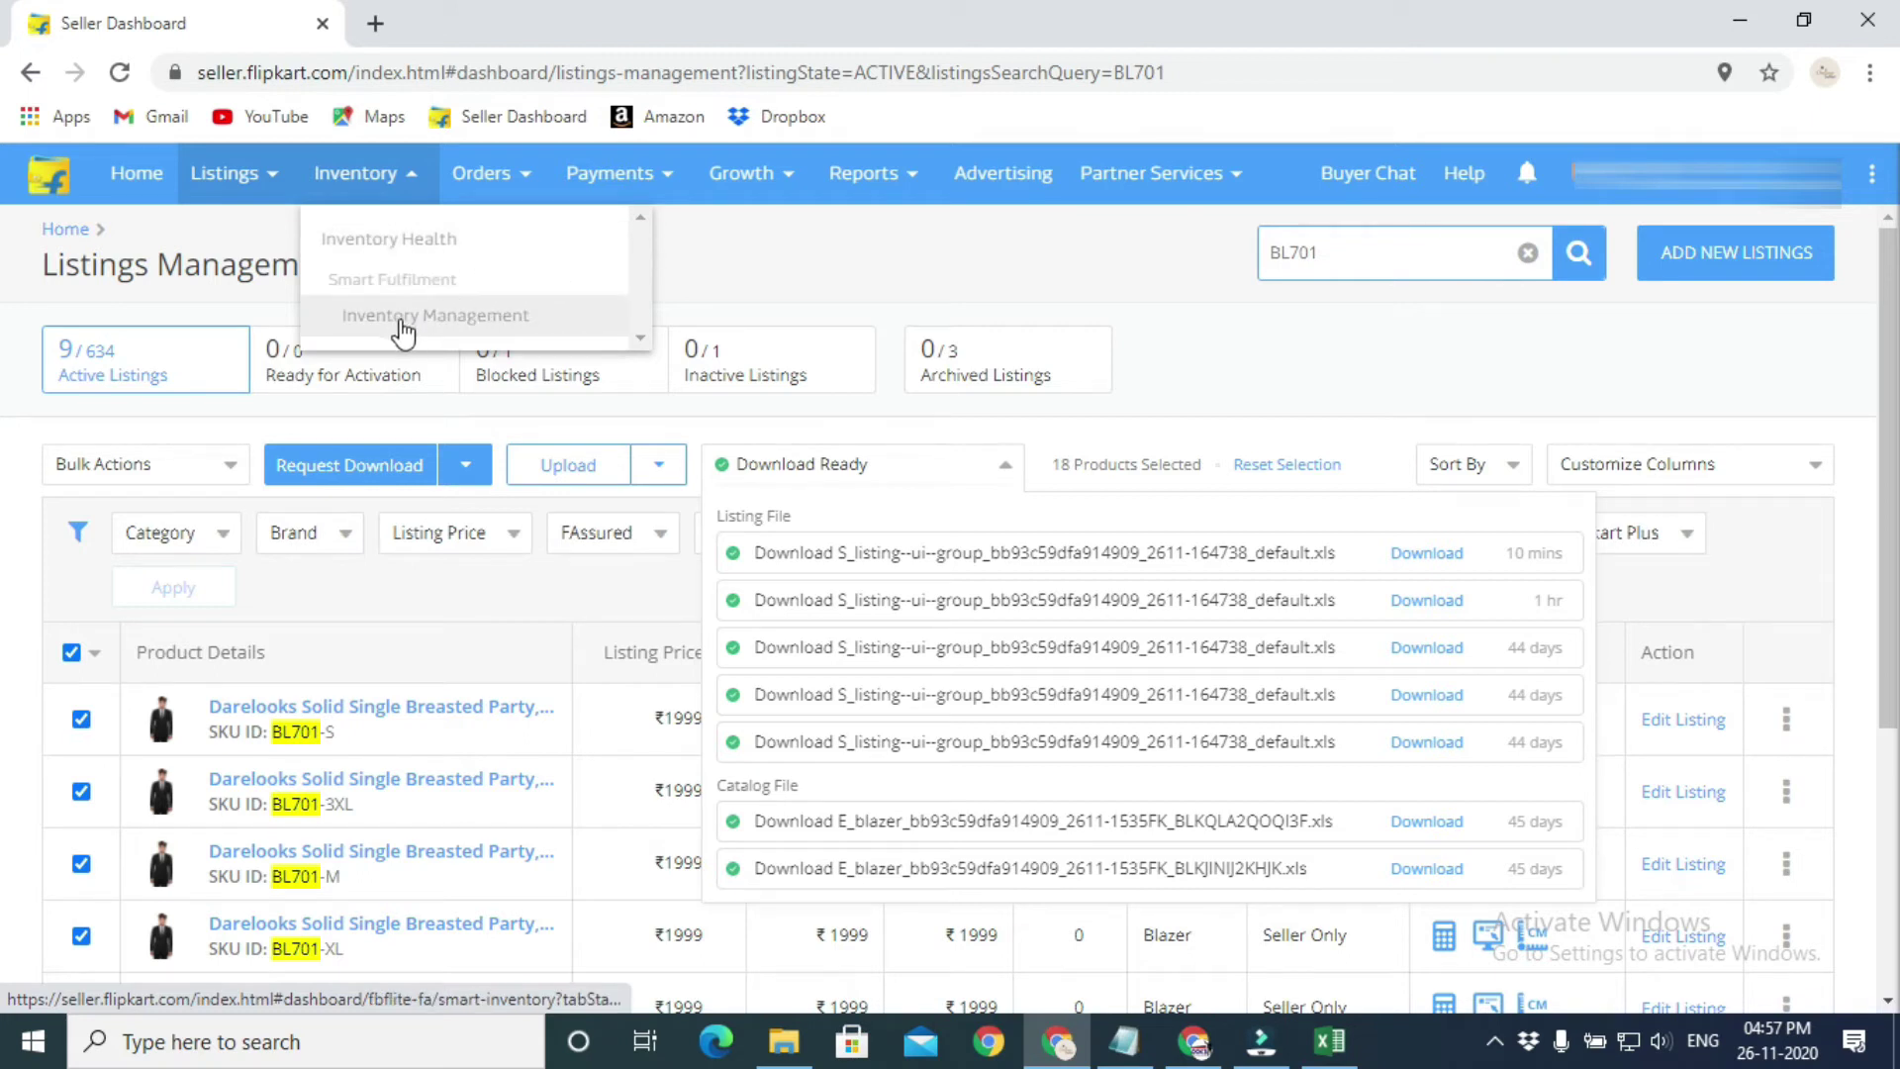
left_click(510, 318)
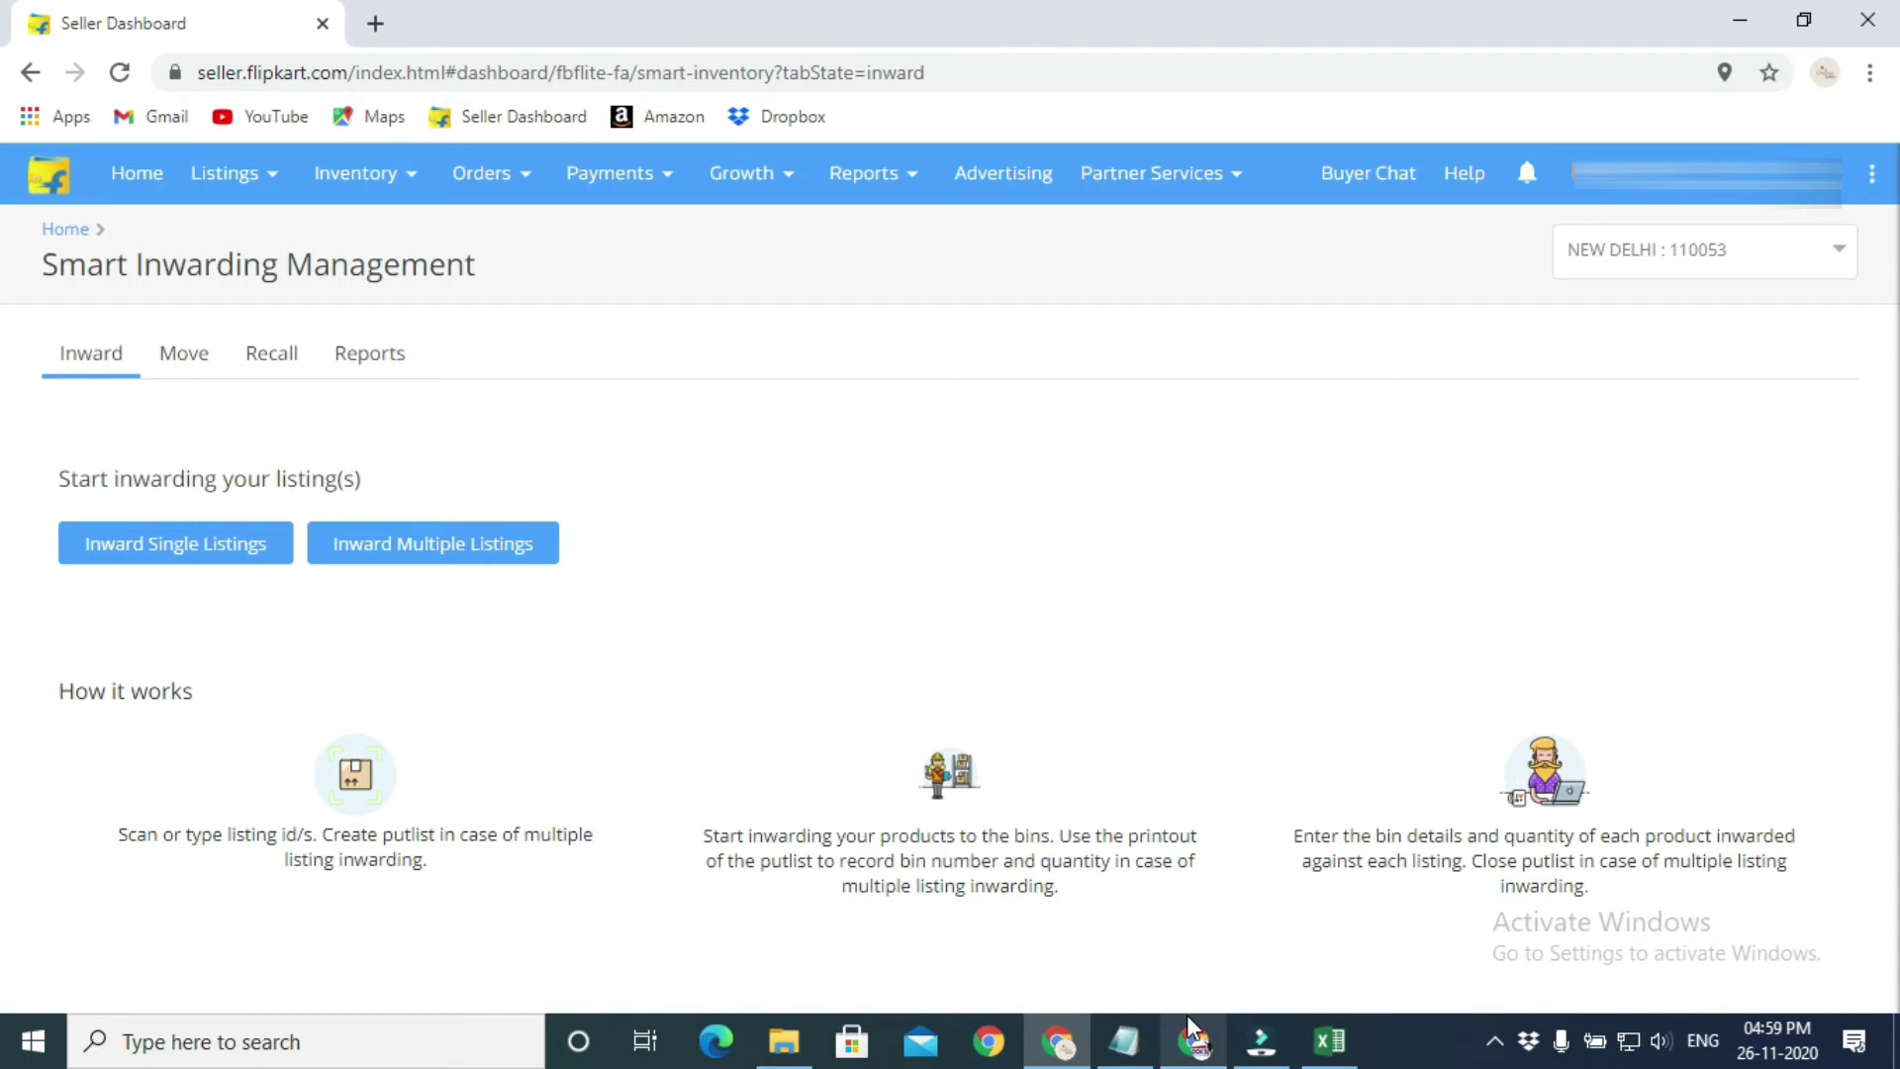
- Switch to the Google Sheet and copy the Listing ID of B701-XS from cell A2
mouse_move(1186, 1013)
left_click(1183, 928)
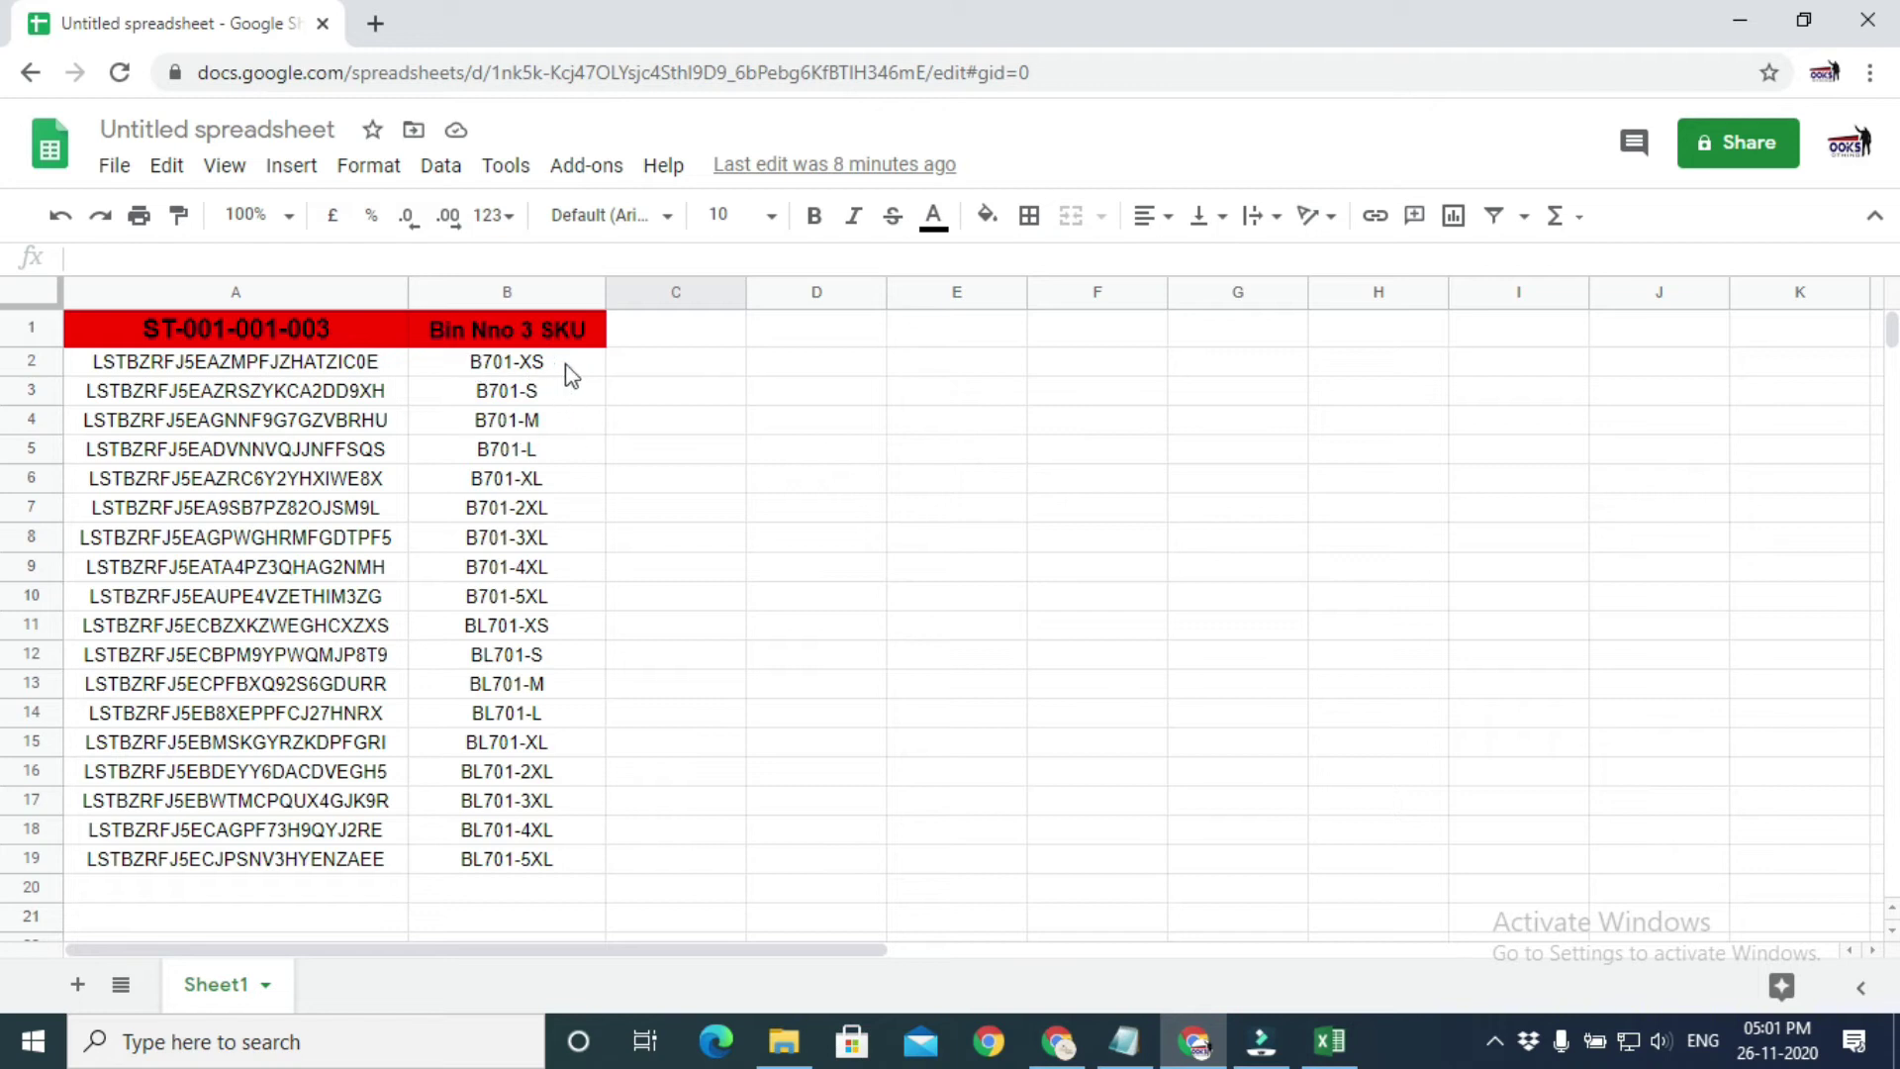
left_click(505, 370)
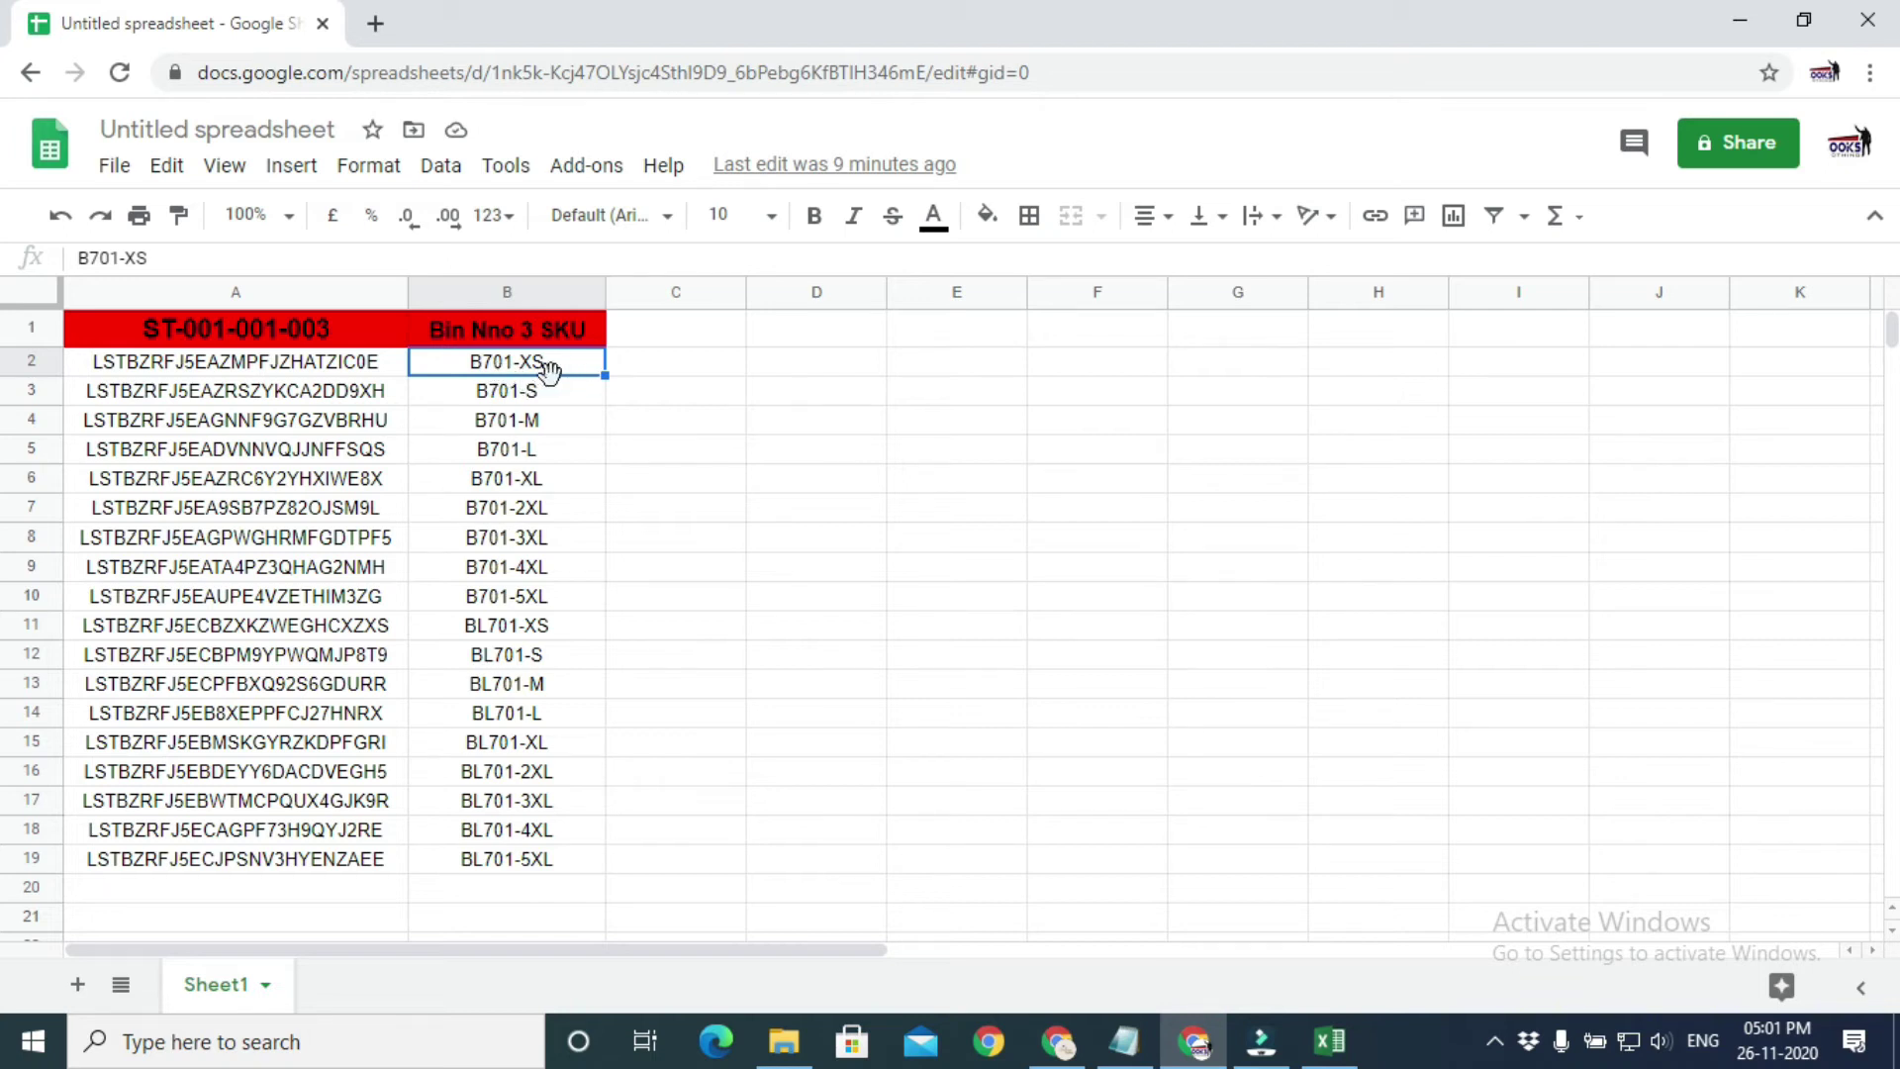
left_click(295, 336)
right_click(297, 336)
left_click(272, 361)
right_click(277, 361)
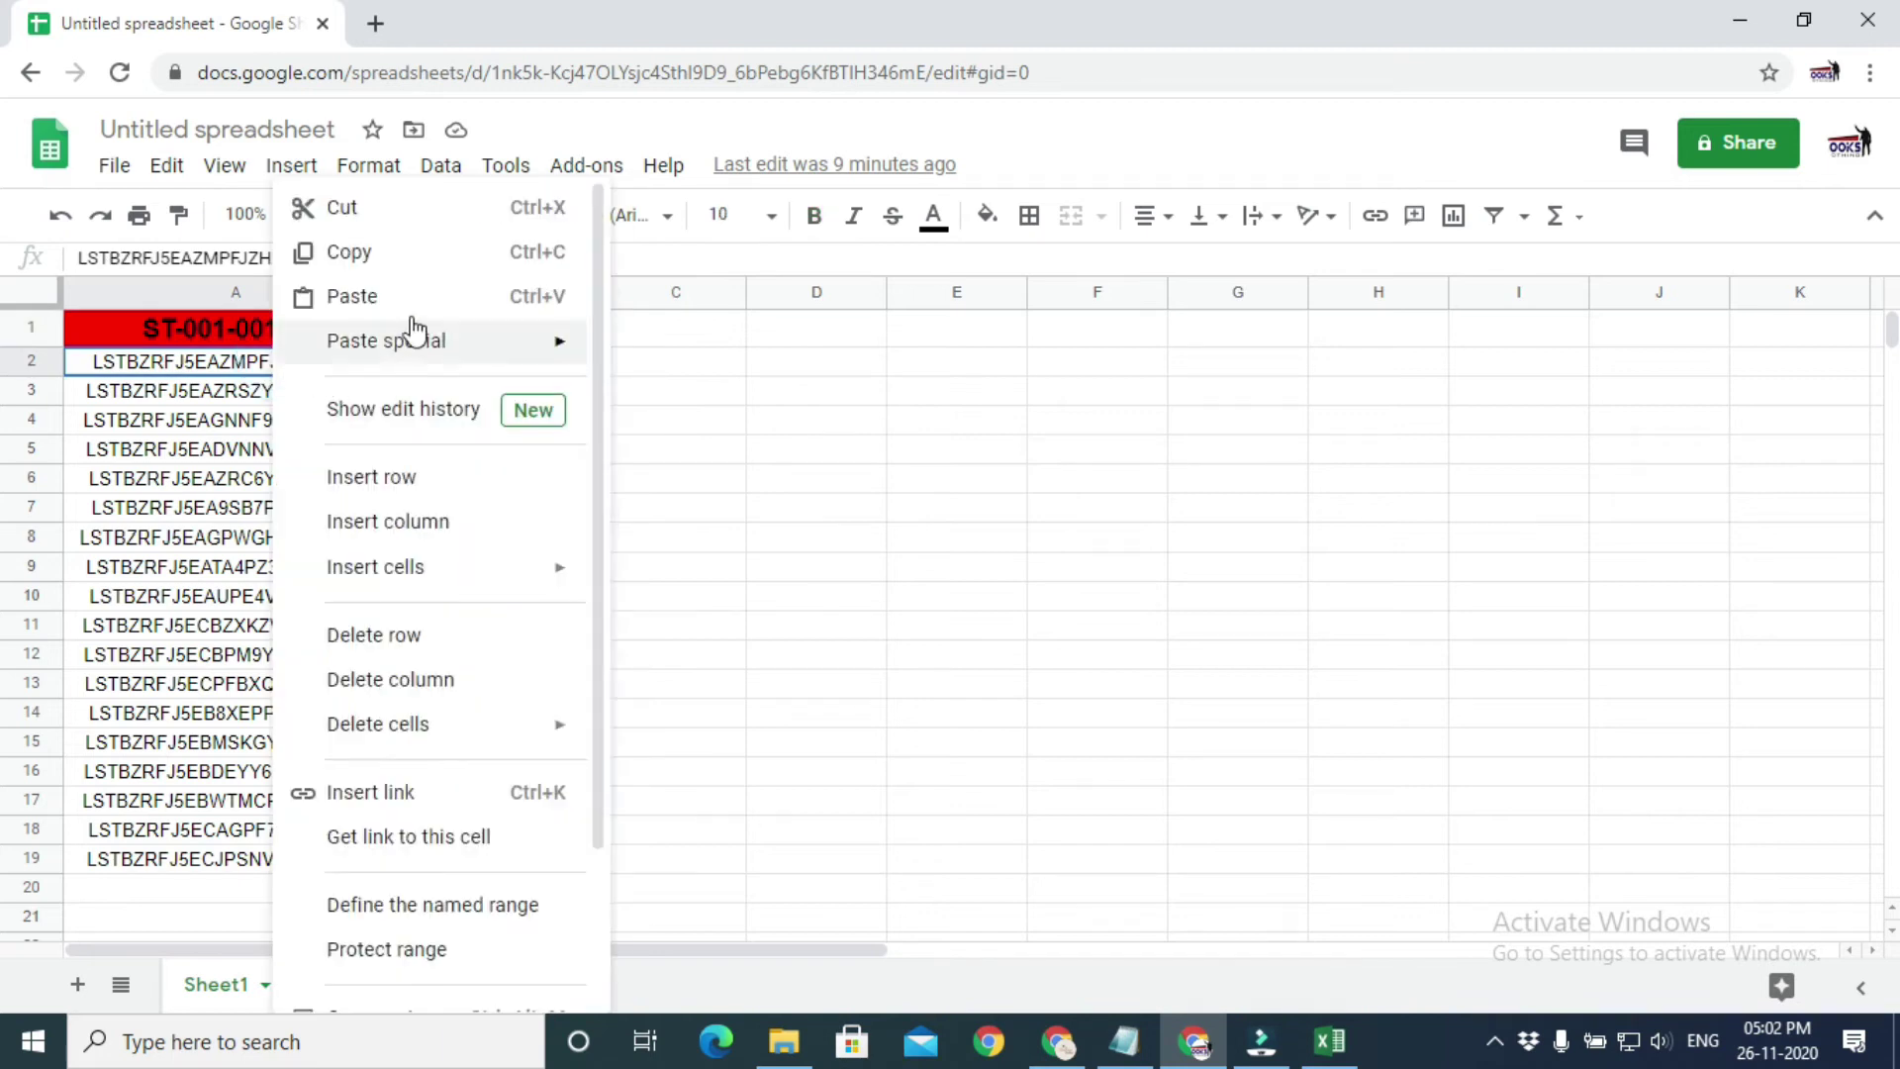
left_click(436, 251)
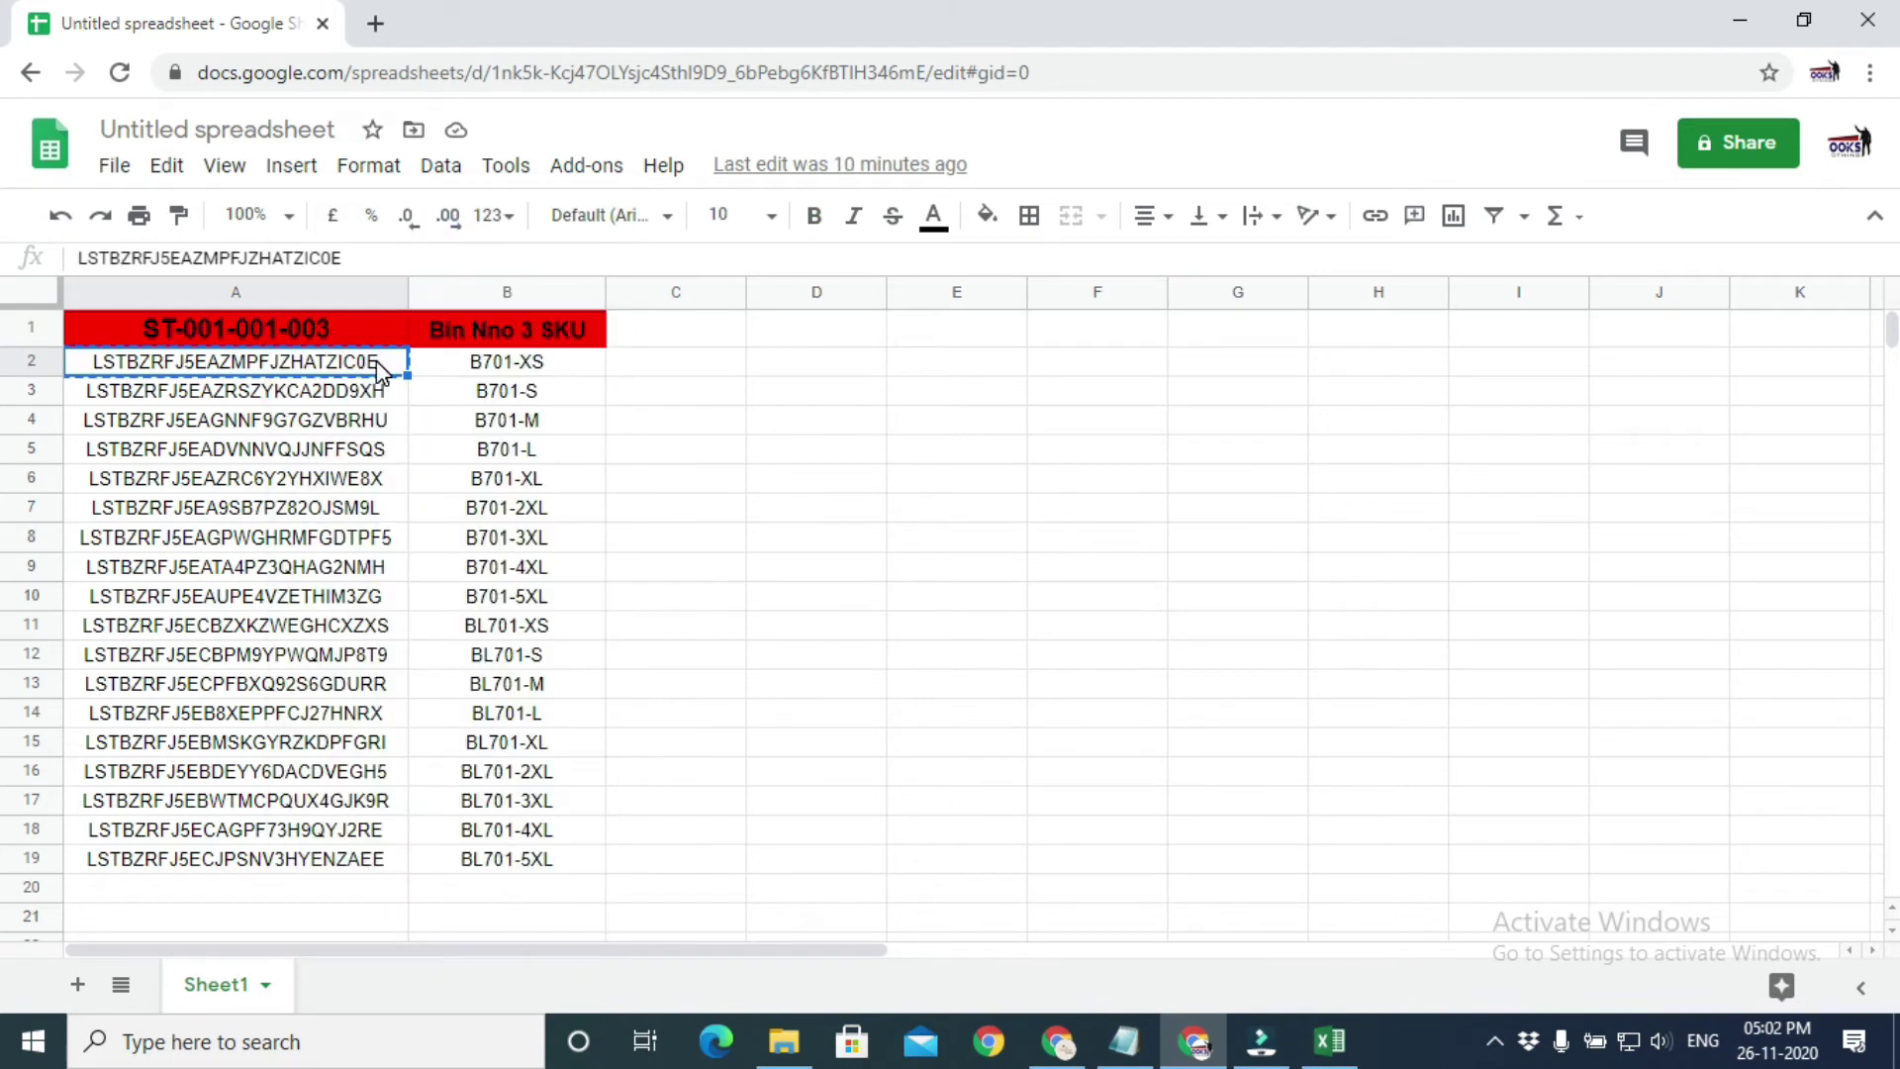
- Start inwarding a single listing in the Seller Dashboard and paste the B701-XS Listing ID as the listing to scan
mouse_move(1058, 1041)
left_click(1059, 970)
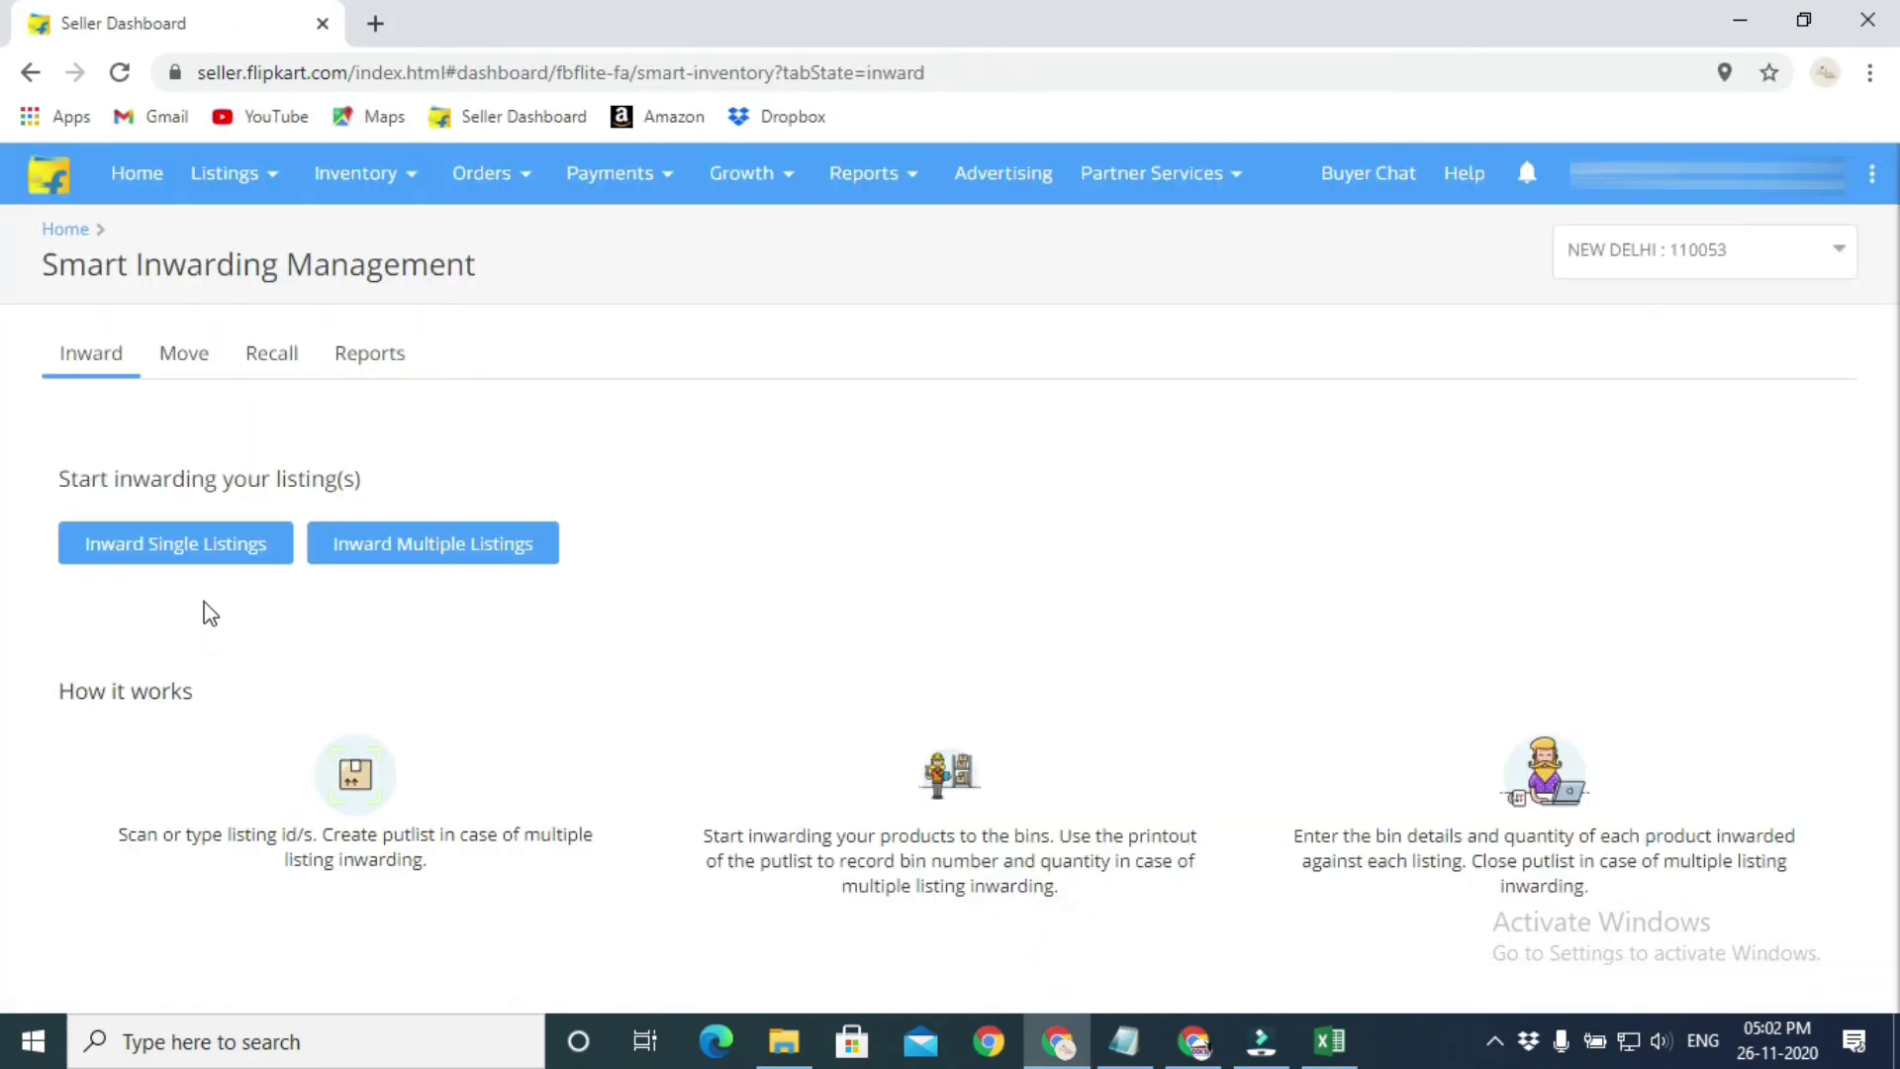
left_click(226, 561)
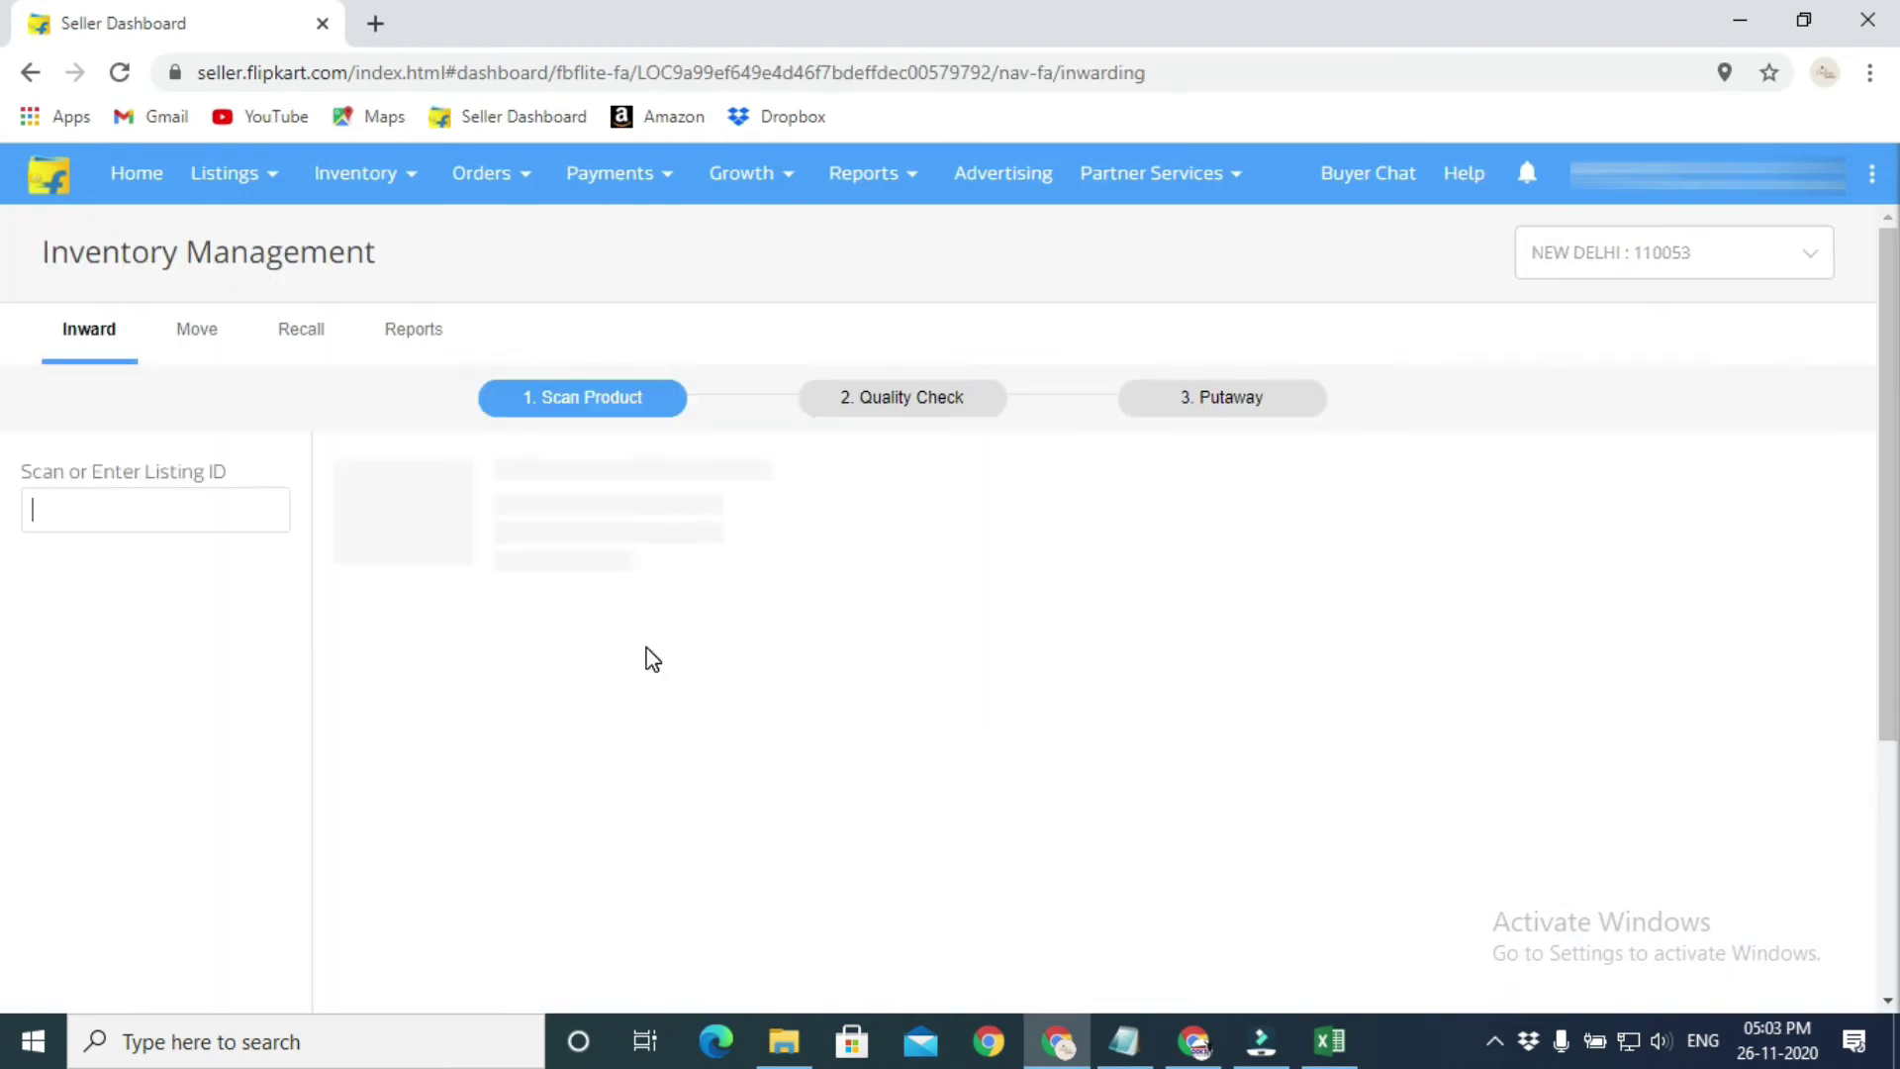
right_click(103, 509)
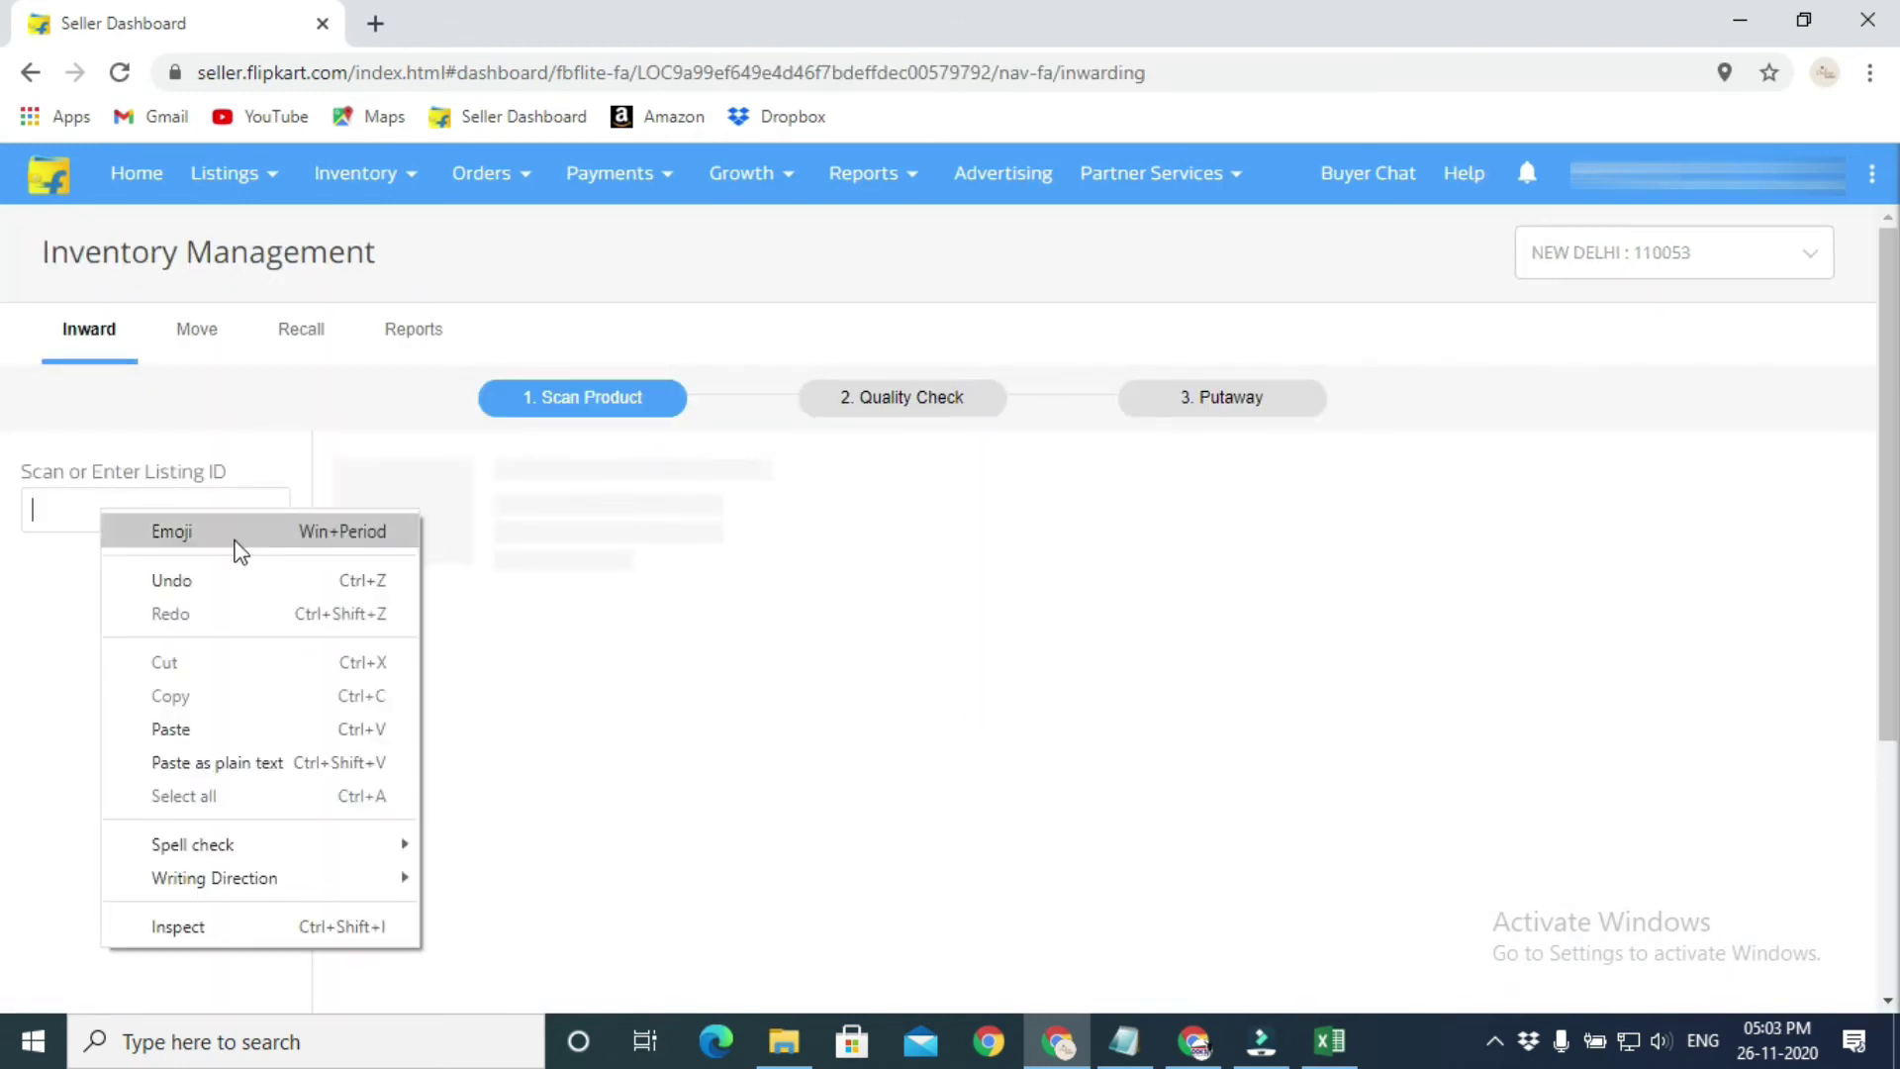
left_click(229, 730)
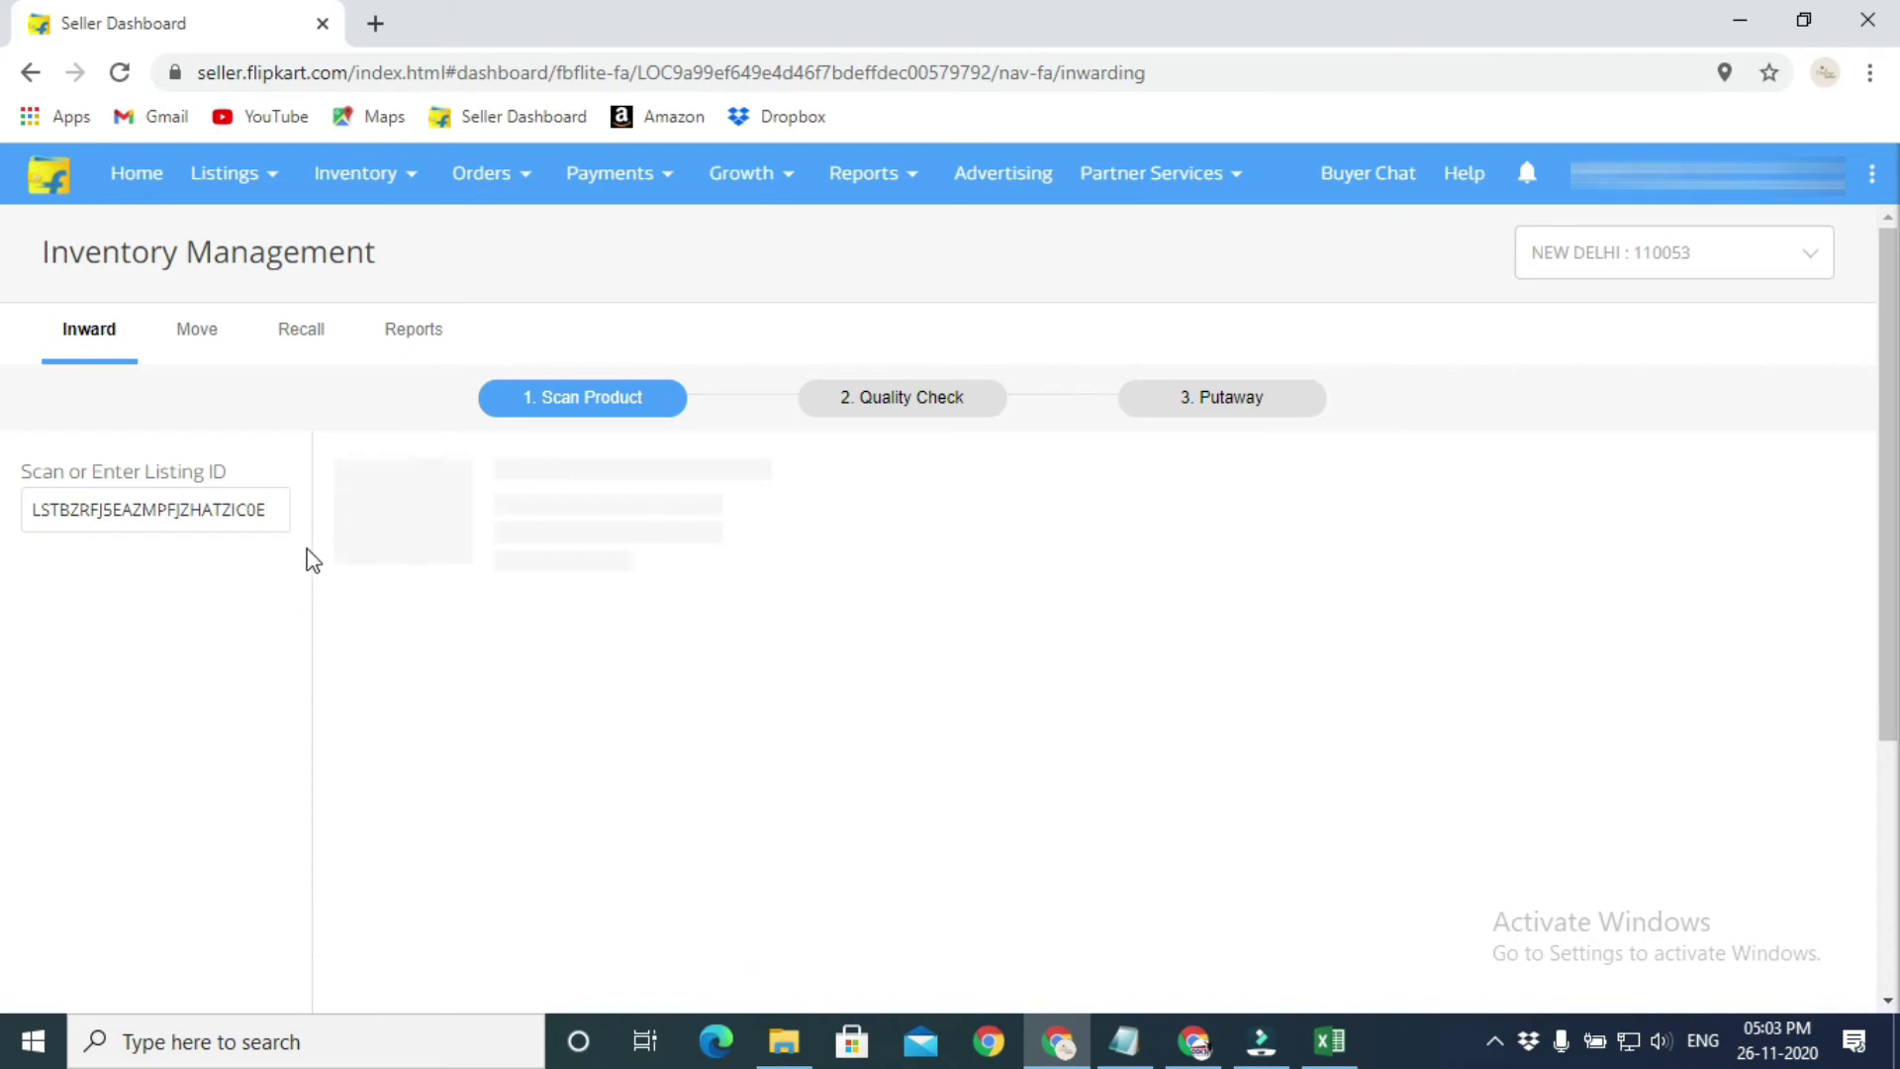
- Clear the pasted Listing ID and go back to the Smart Inwarding Management page
left_click_drag(270, 516, 5, 530)
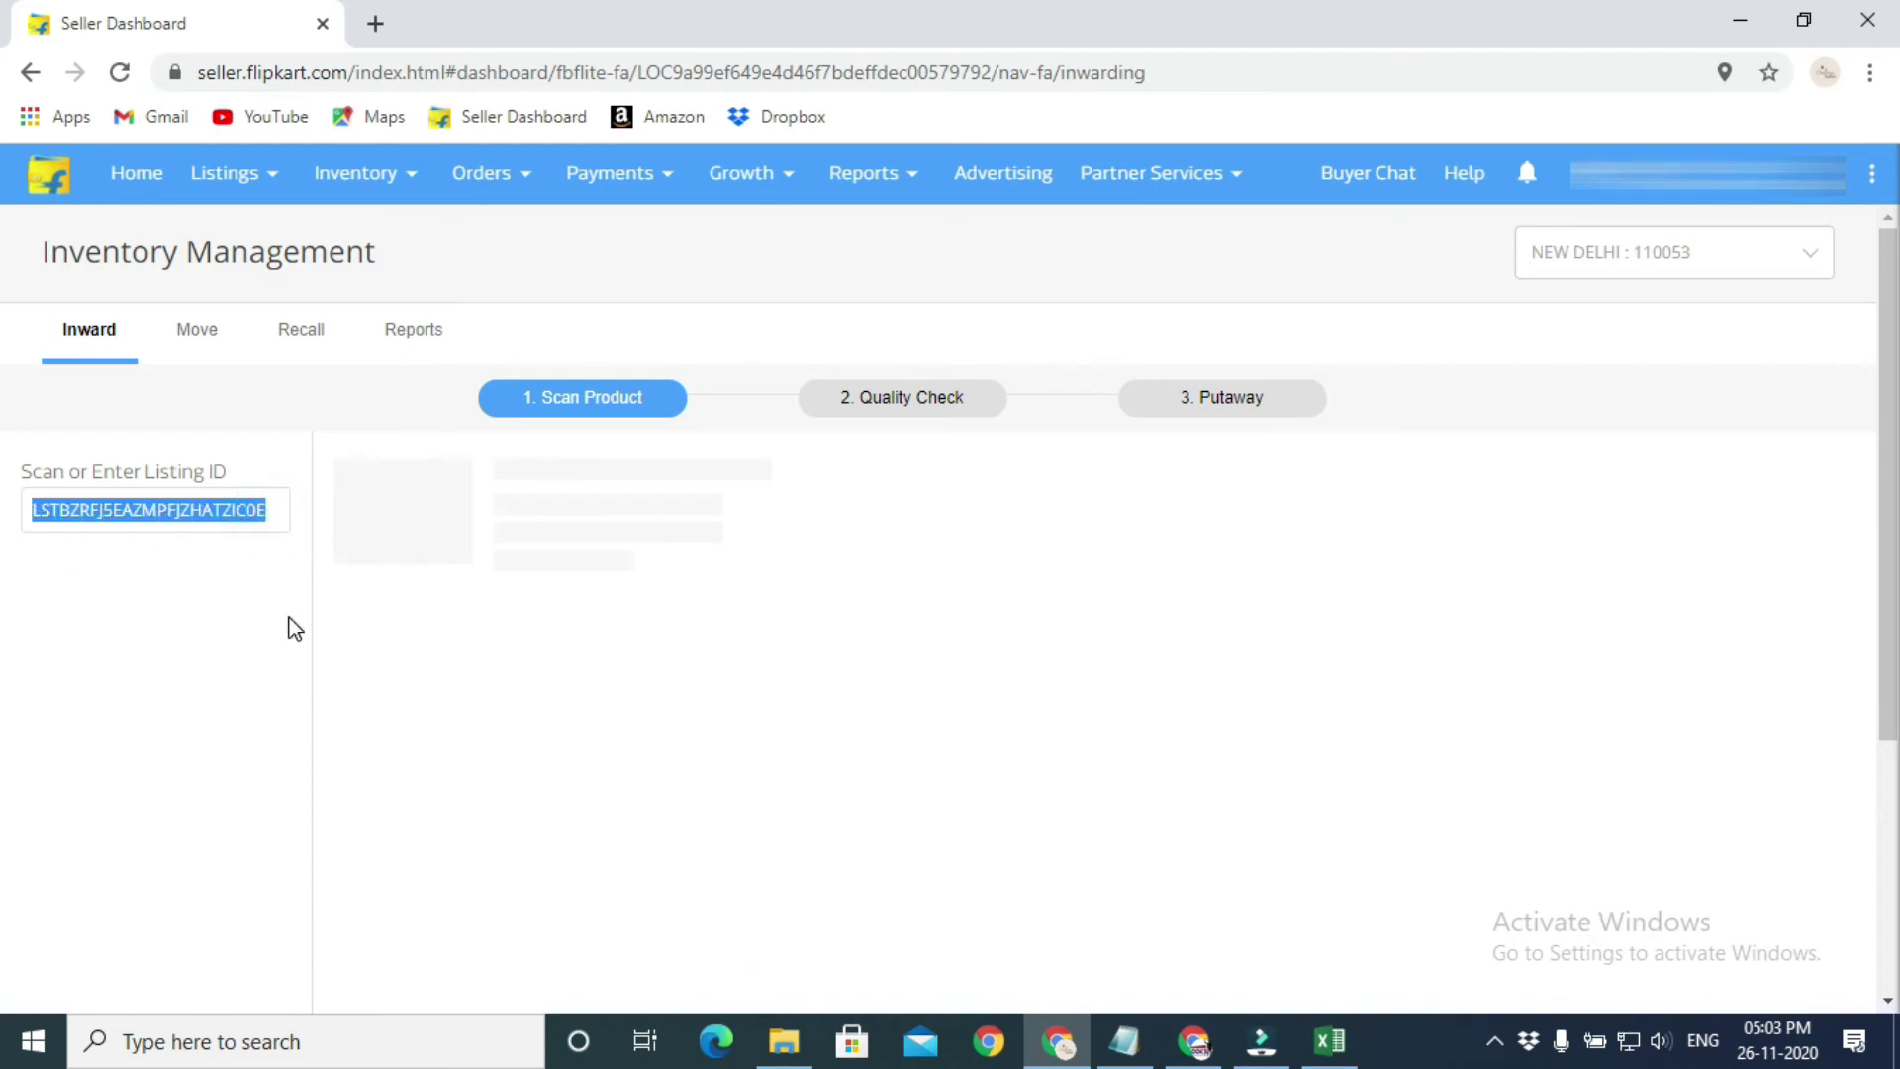
key("BackSpace")
left_click(30, 72)
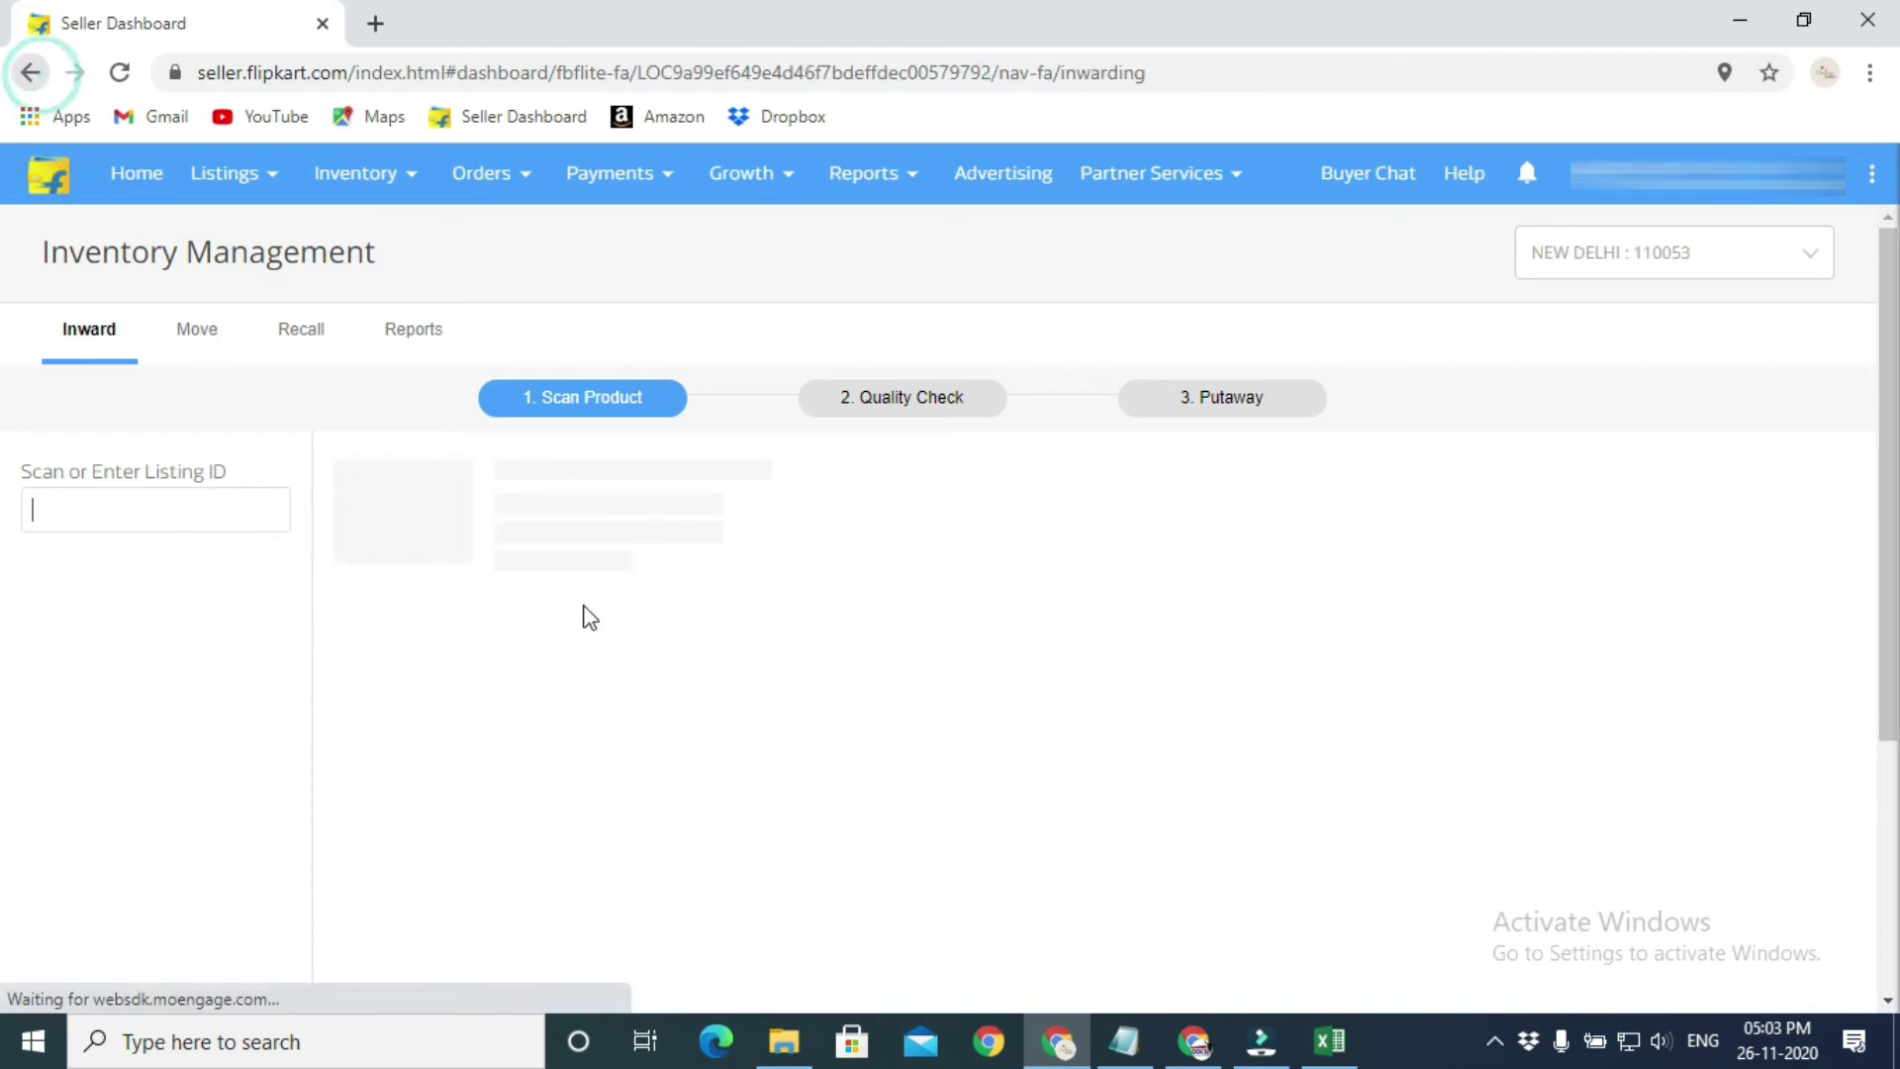
left_click(486, 339)
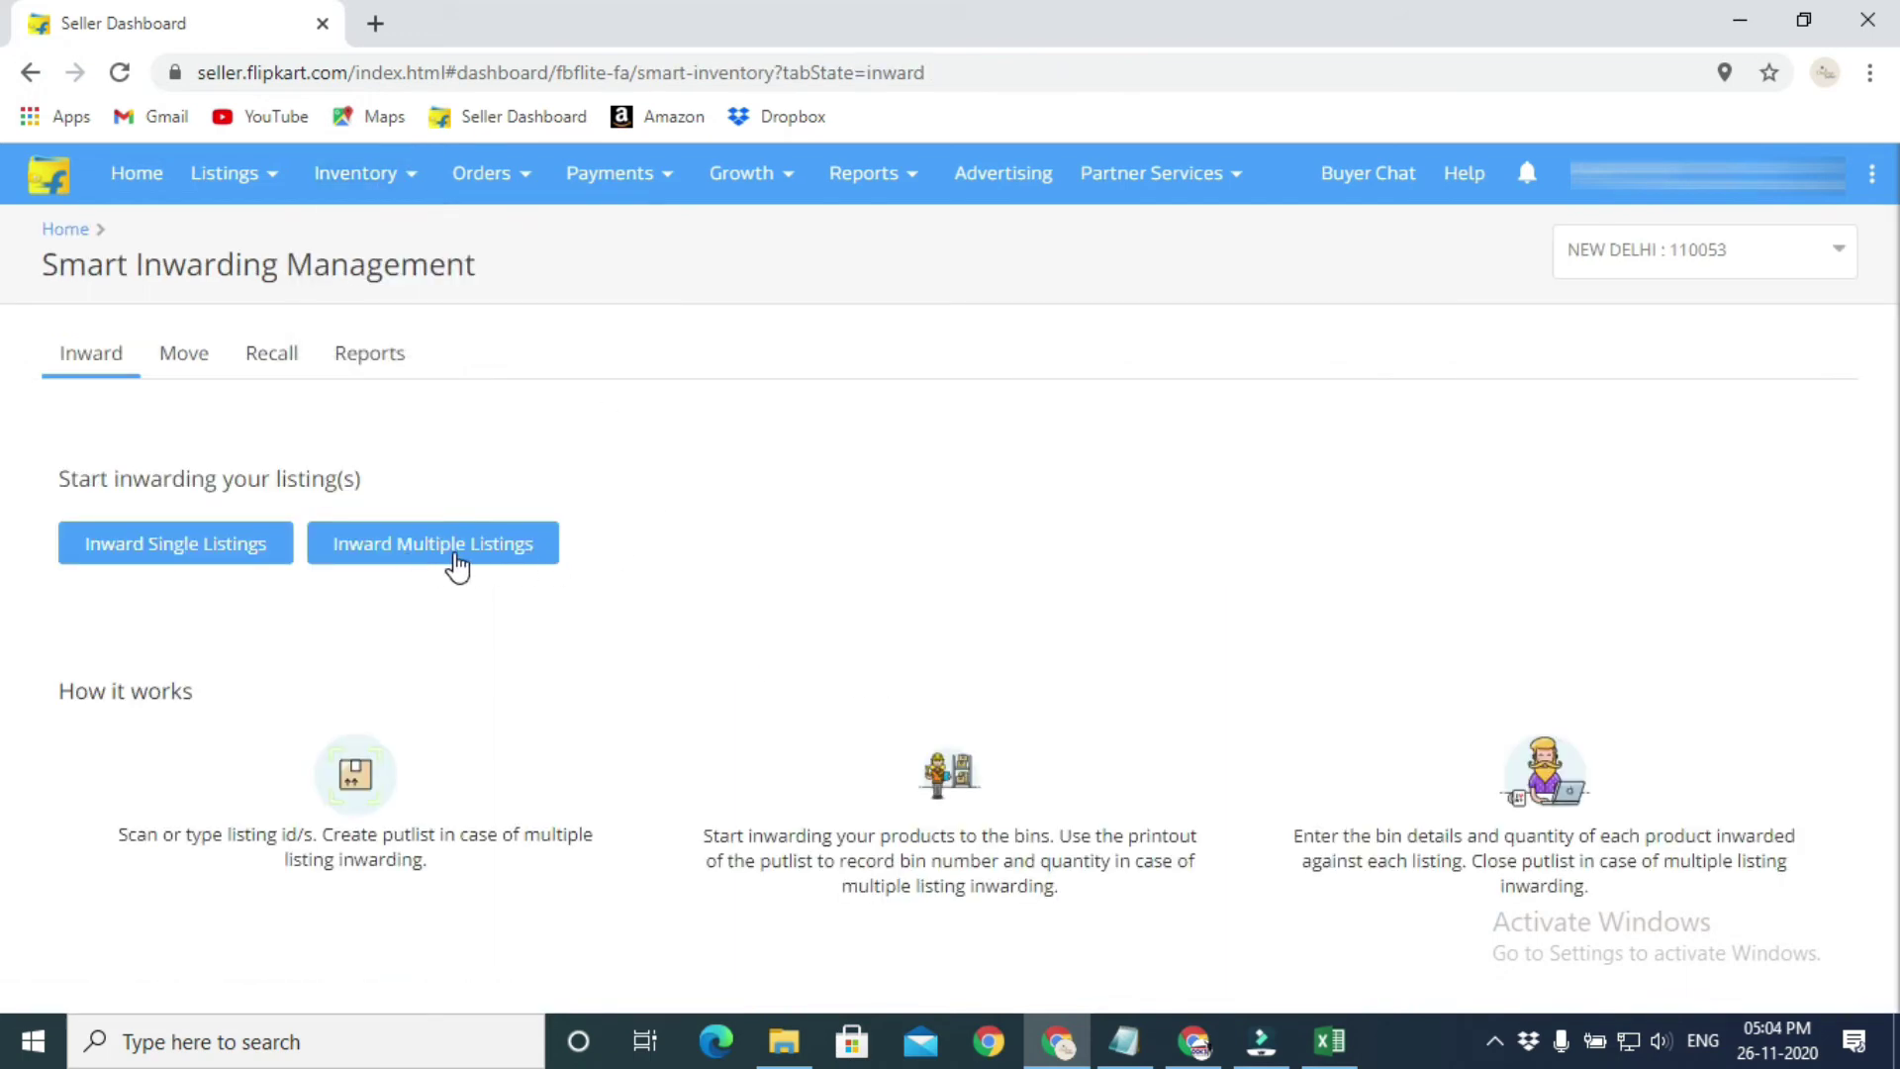
- Start inwarding multiple listings and check the limit on scanned listings for the bulk putlist
left_click(457, 559)
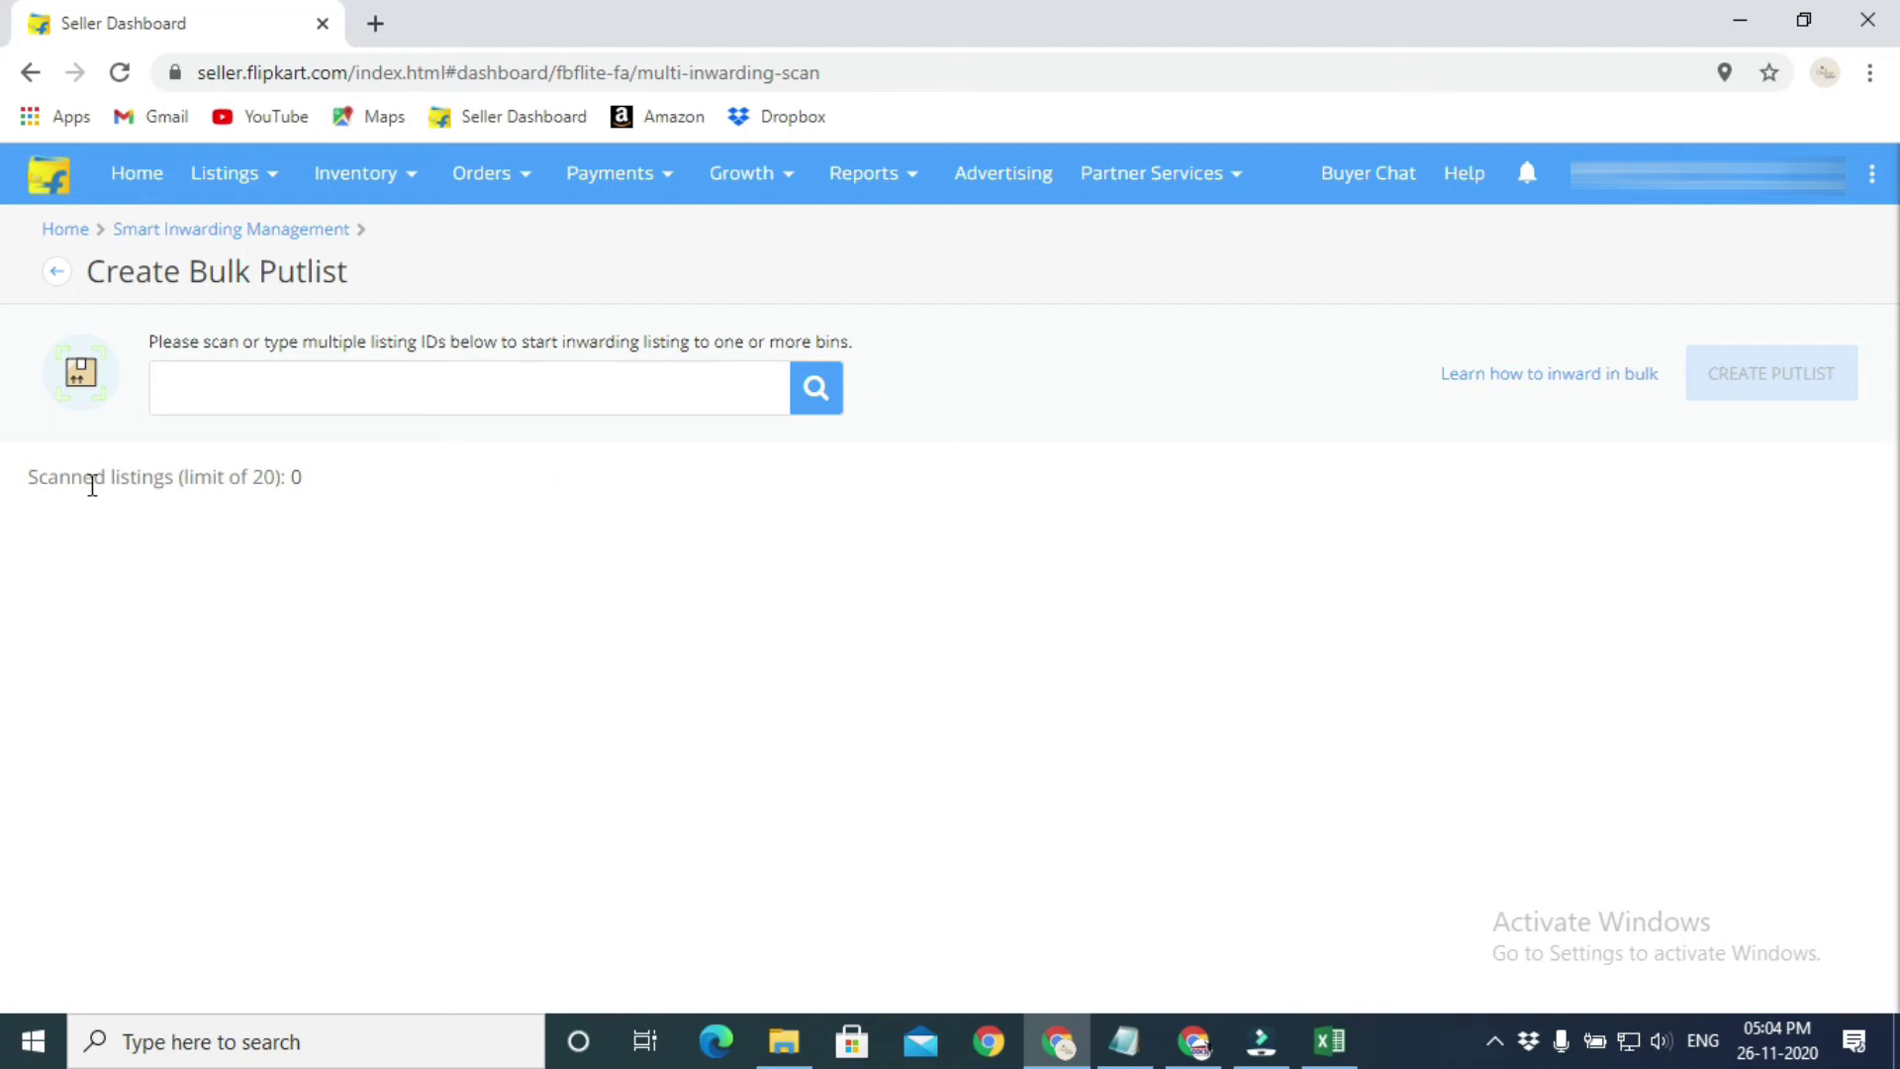
left_click_drag(52, 485, 267, 476)
left_click(229, 475)
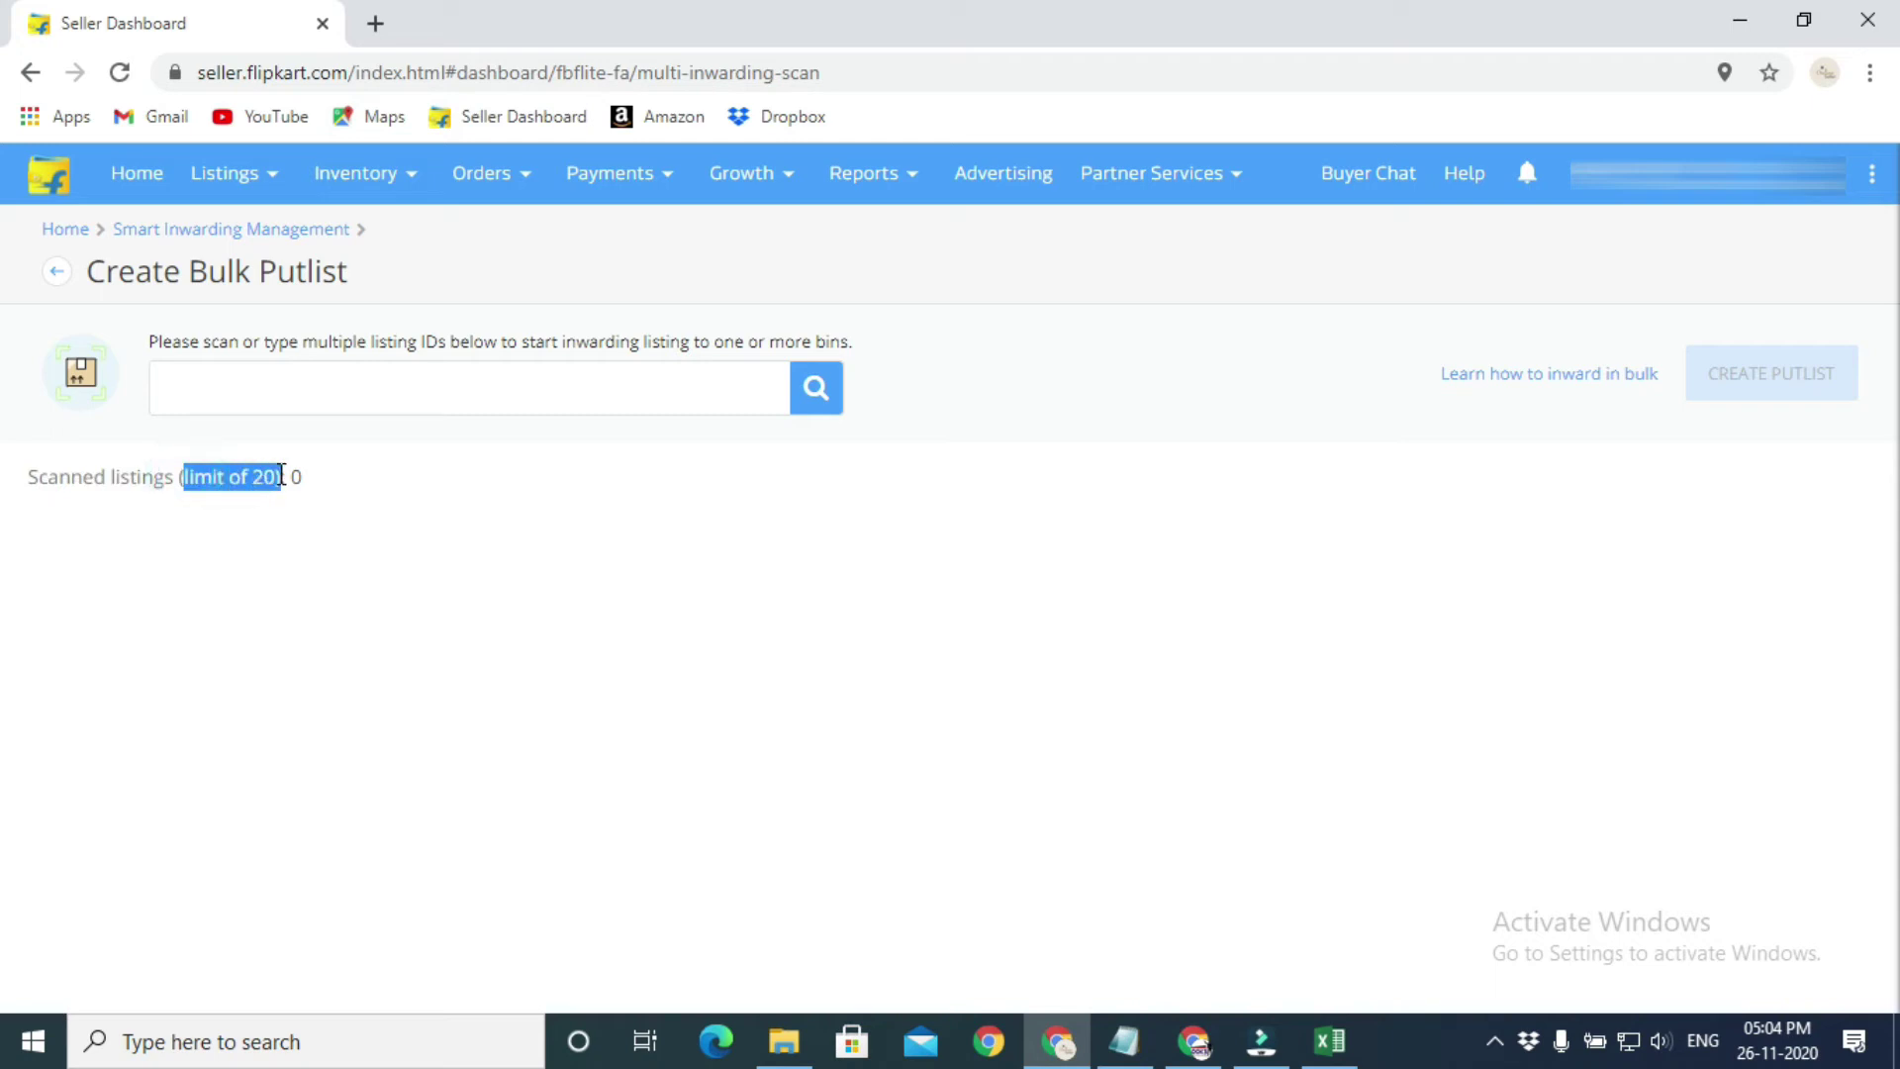
left_click(390, 400)
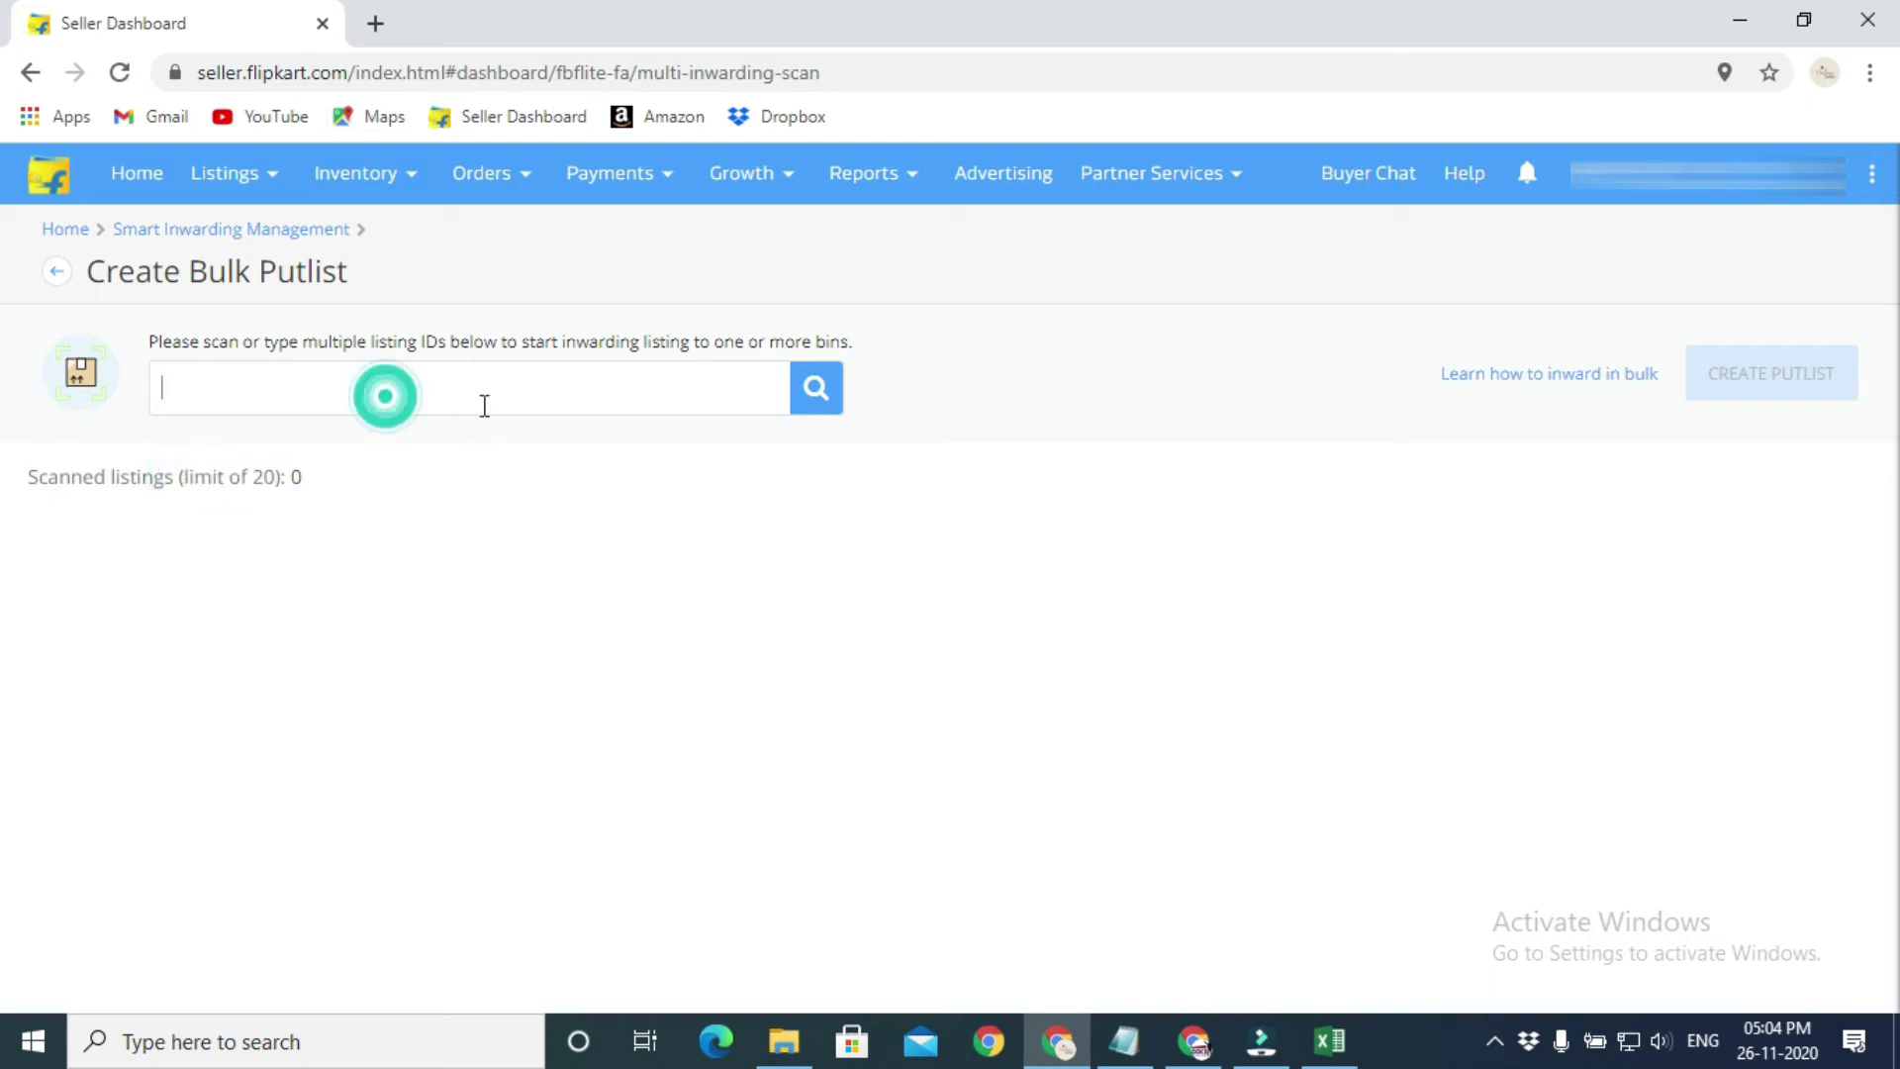
- Copy the Listing ID of B701-XS from cell A2 of the Google Sheet and scan it into the bulk putlist
left_click(1204, 1018)
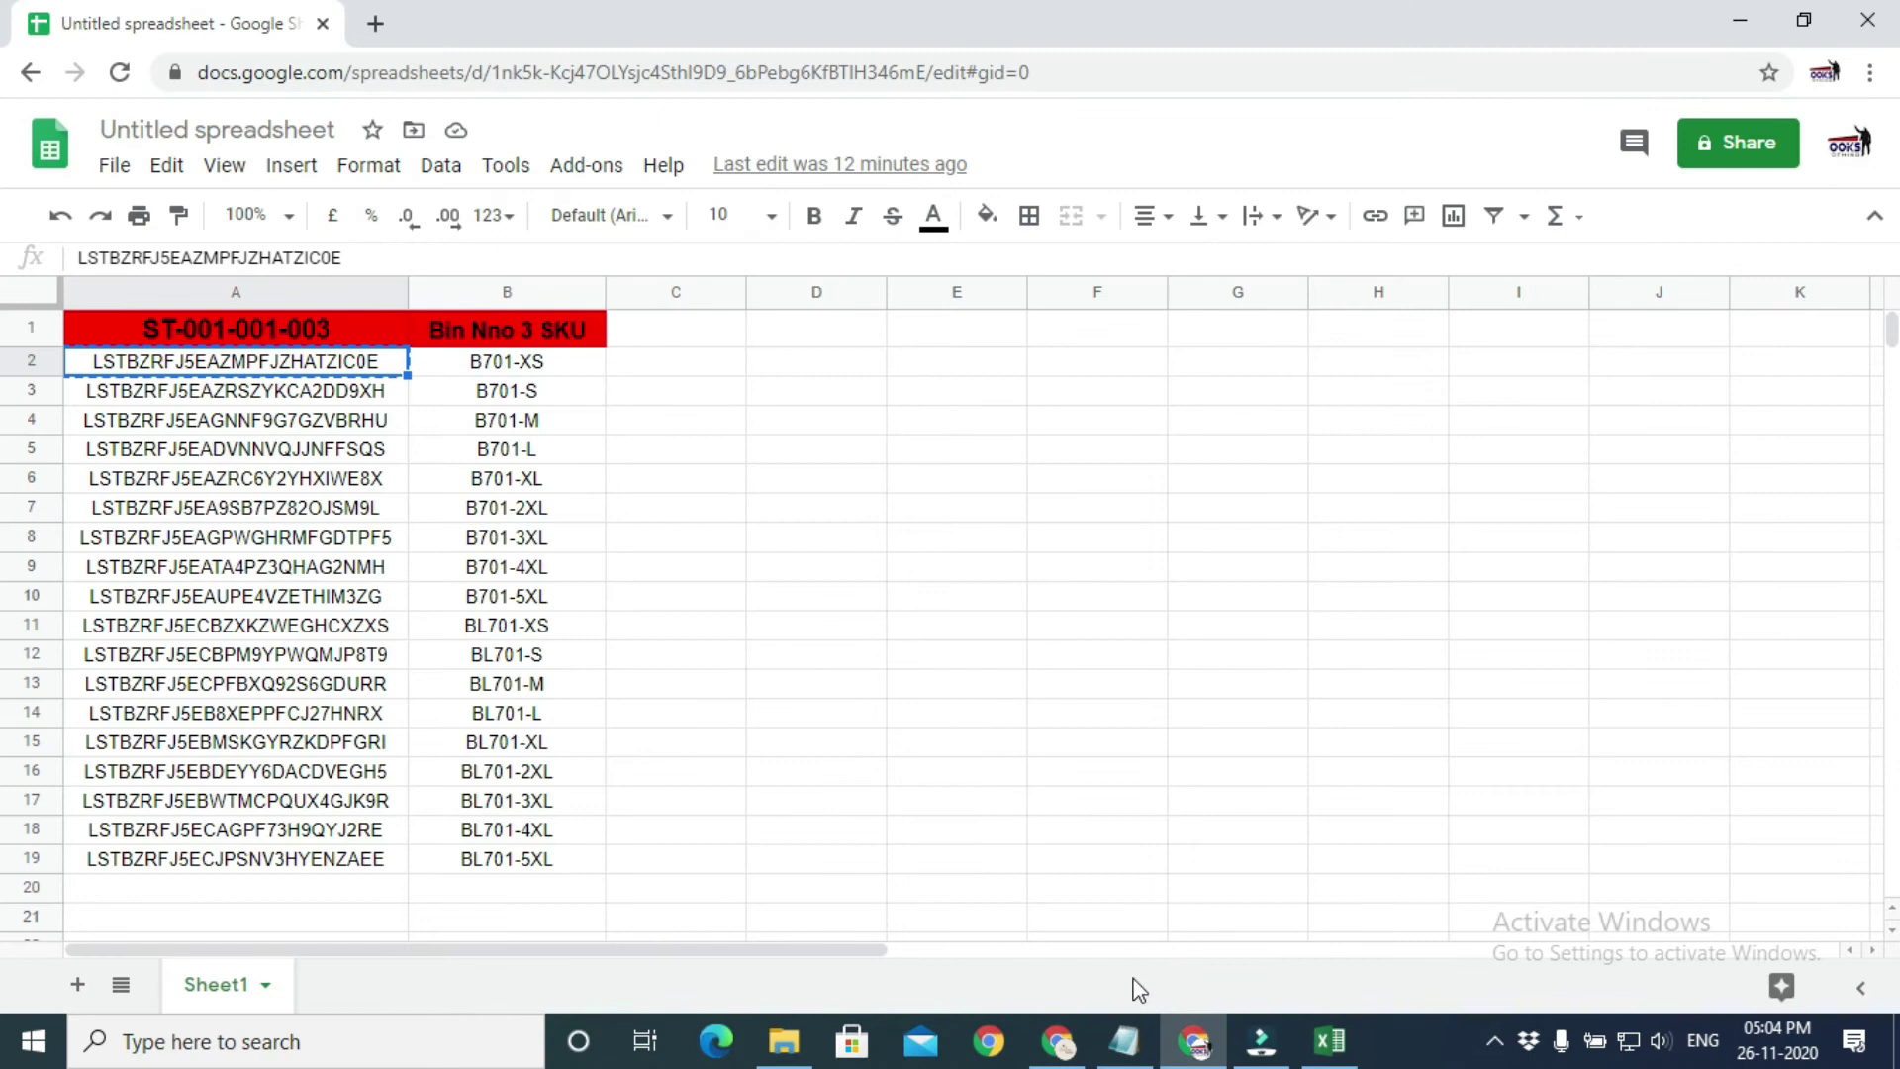
left_click(1073, 971)
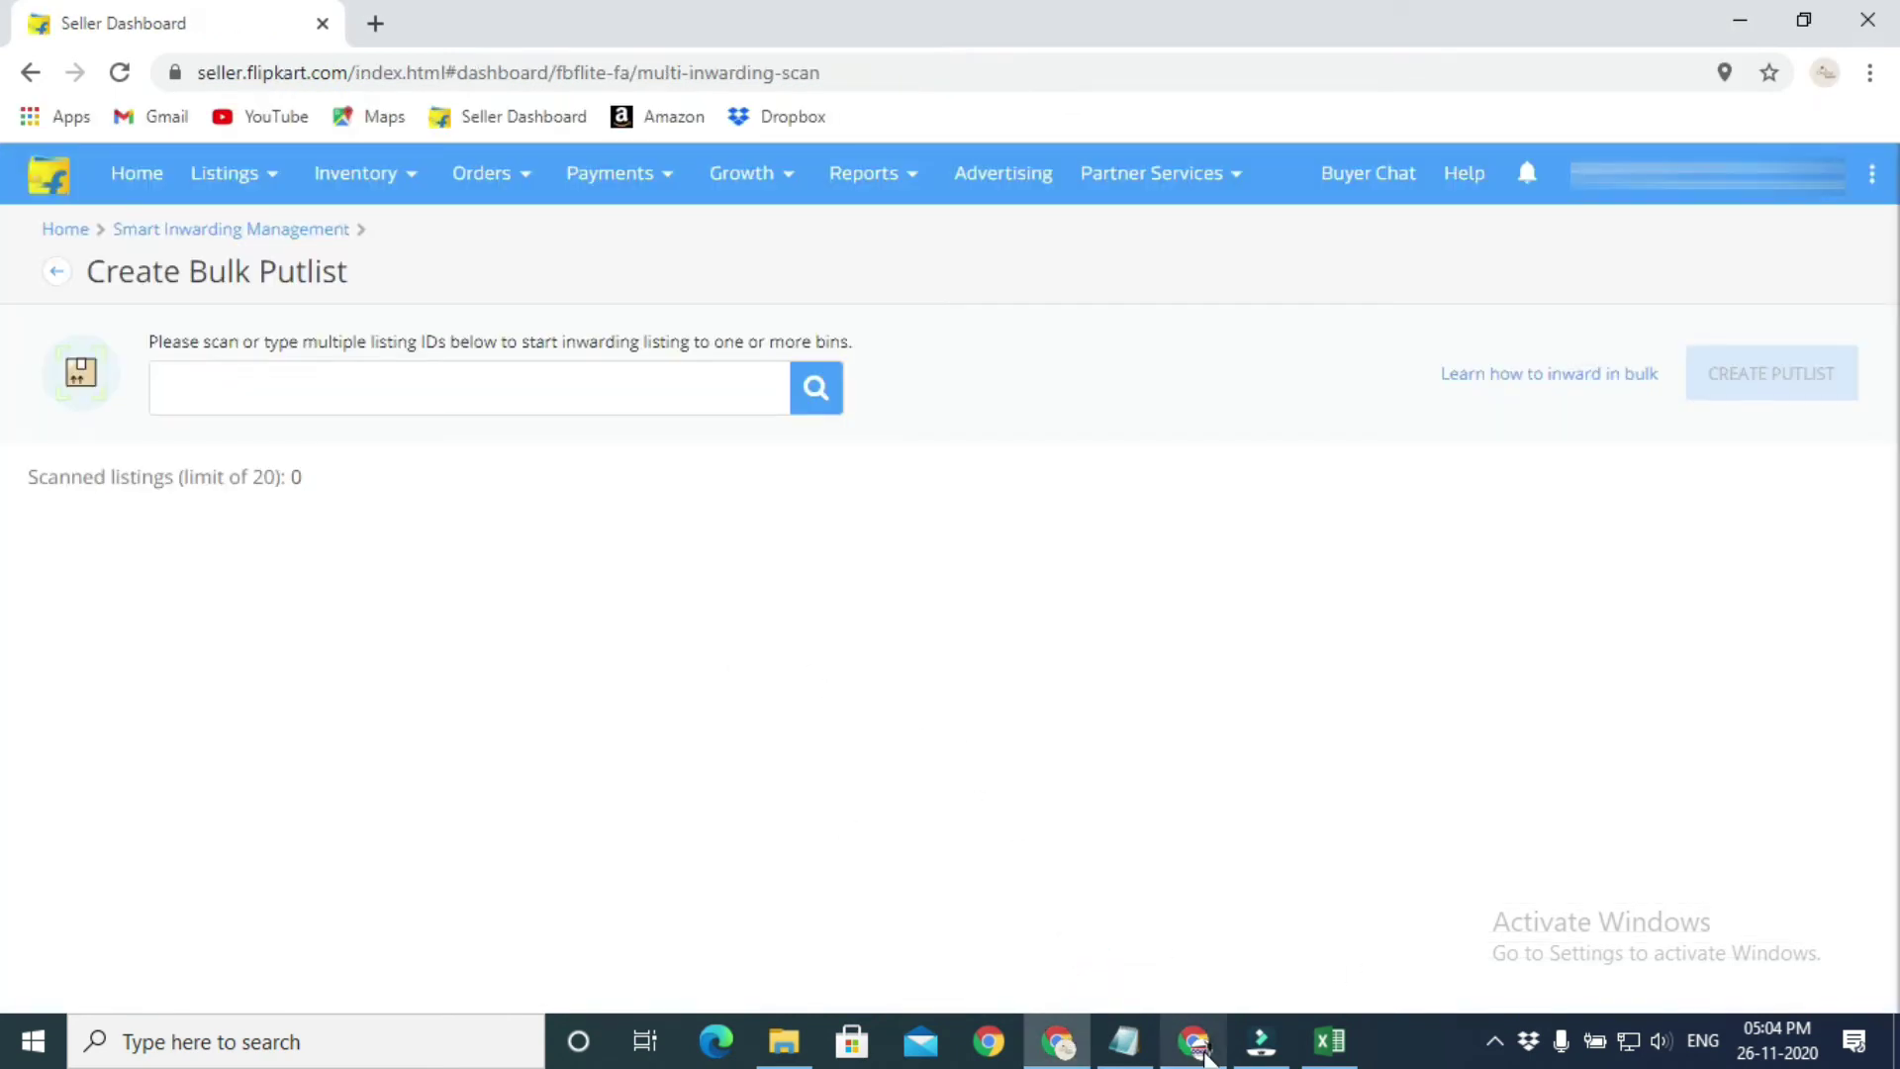
left_click(1213, 926)
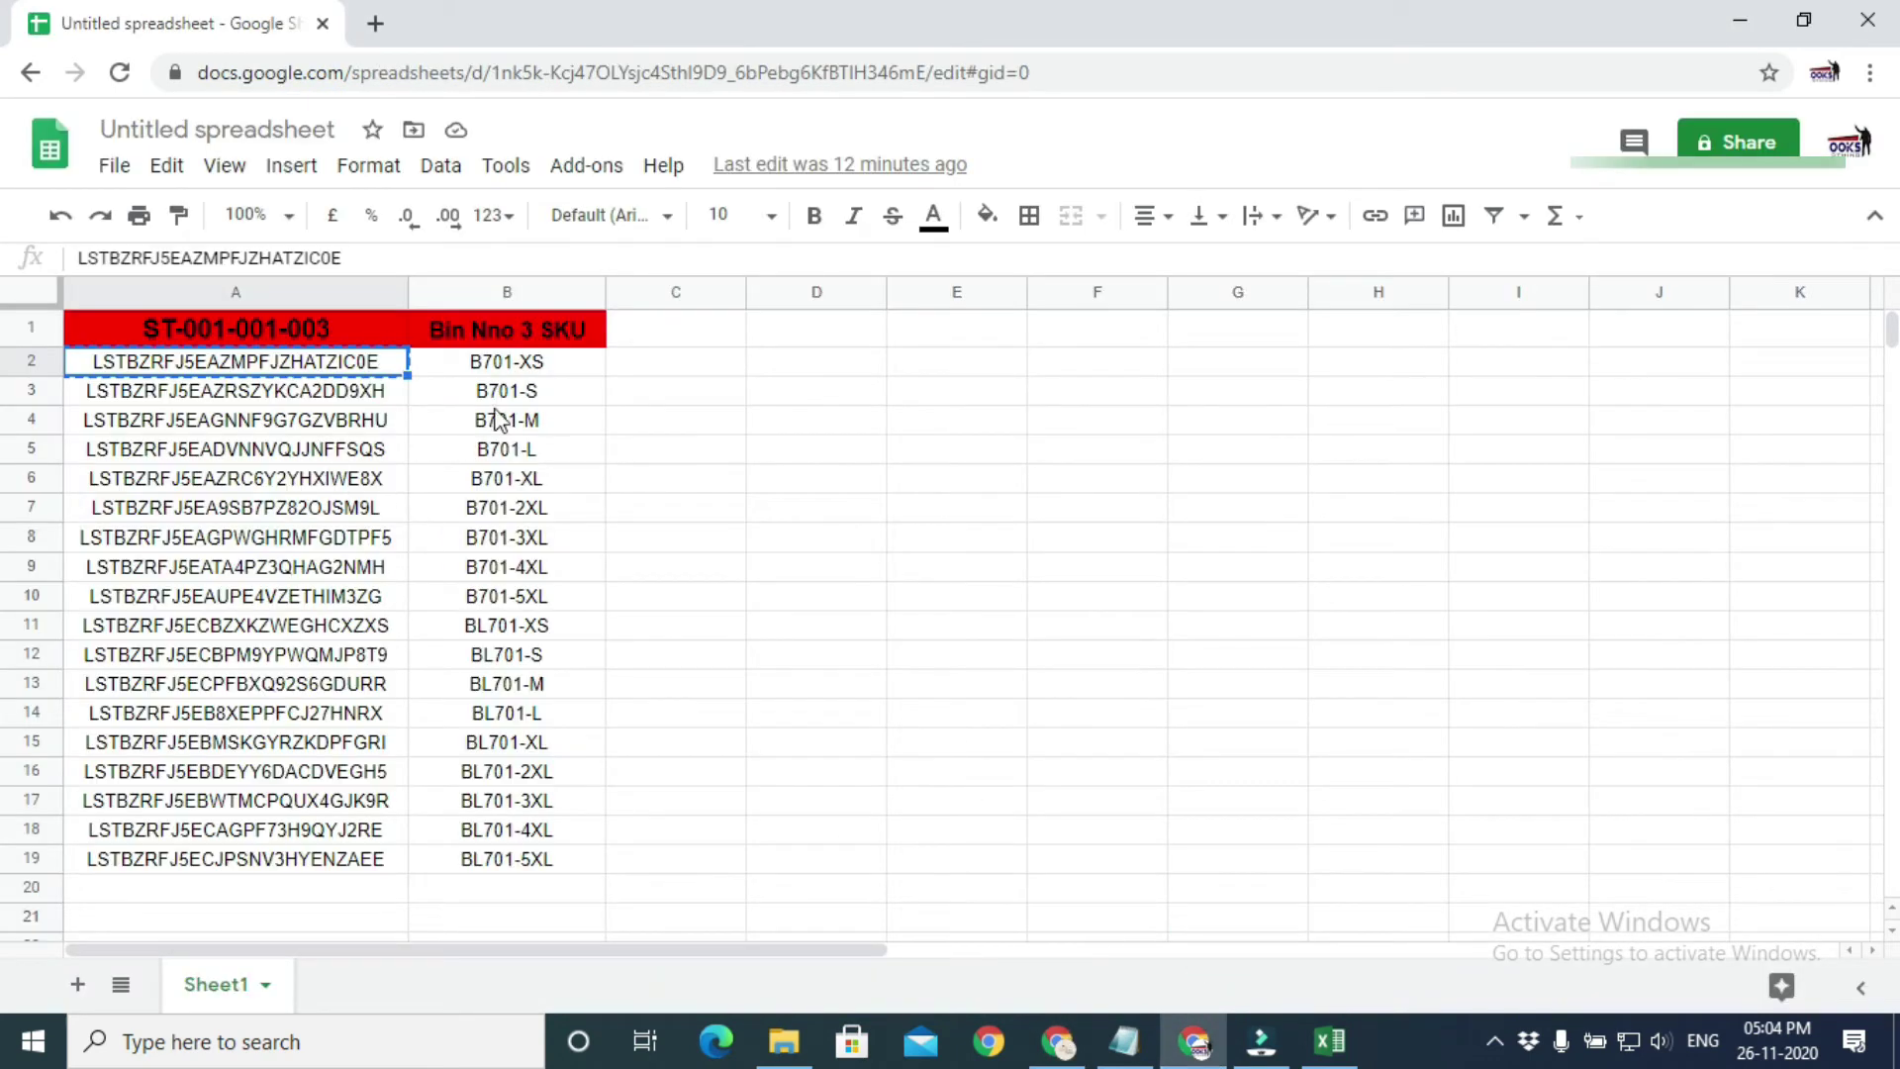
right_click(294, 365)
left_click(451, 251)
mouse_move(1059, 1041)
left_click(1059, 946)
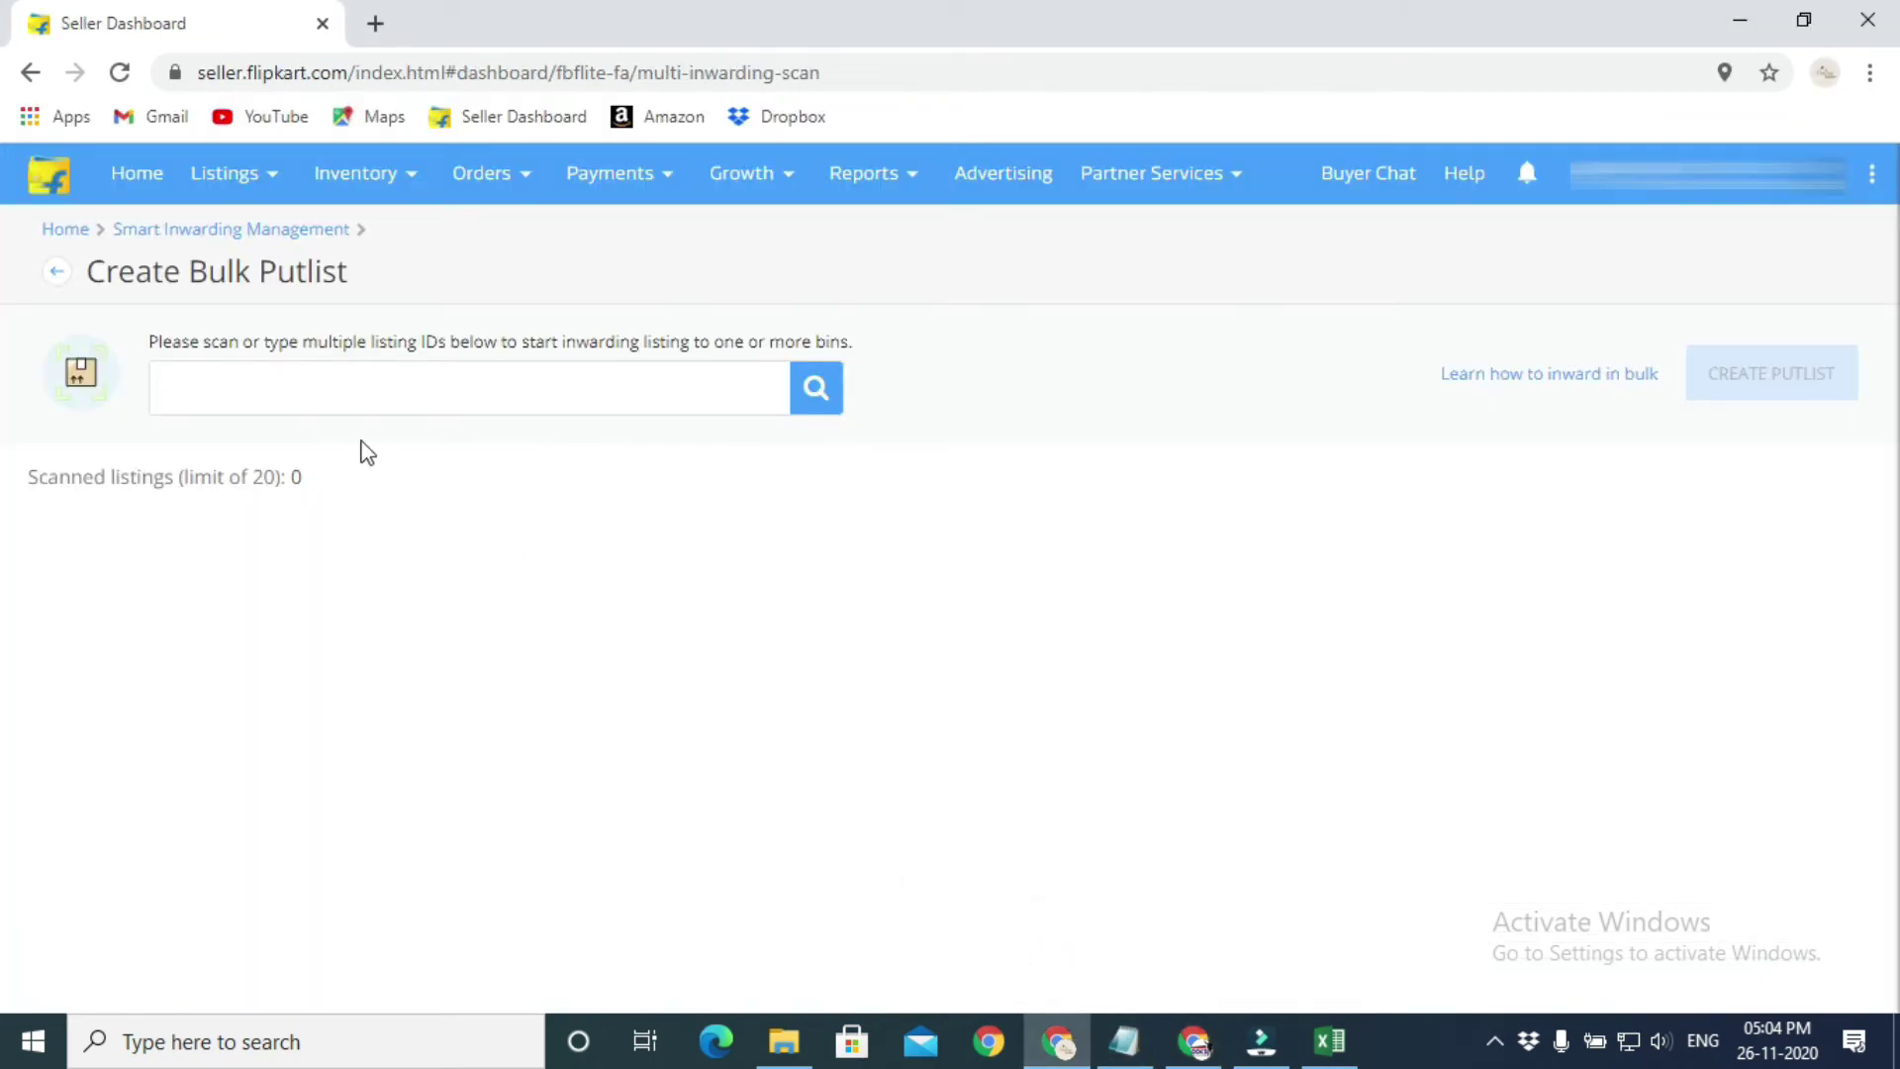
right_click(321, 377)
left_click(460, 595)
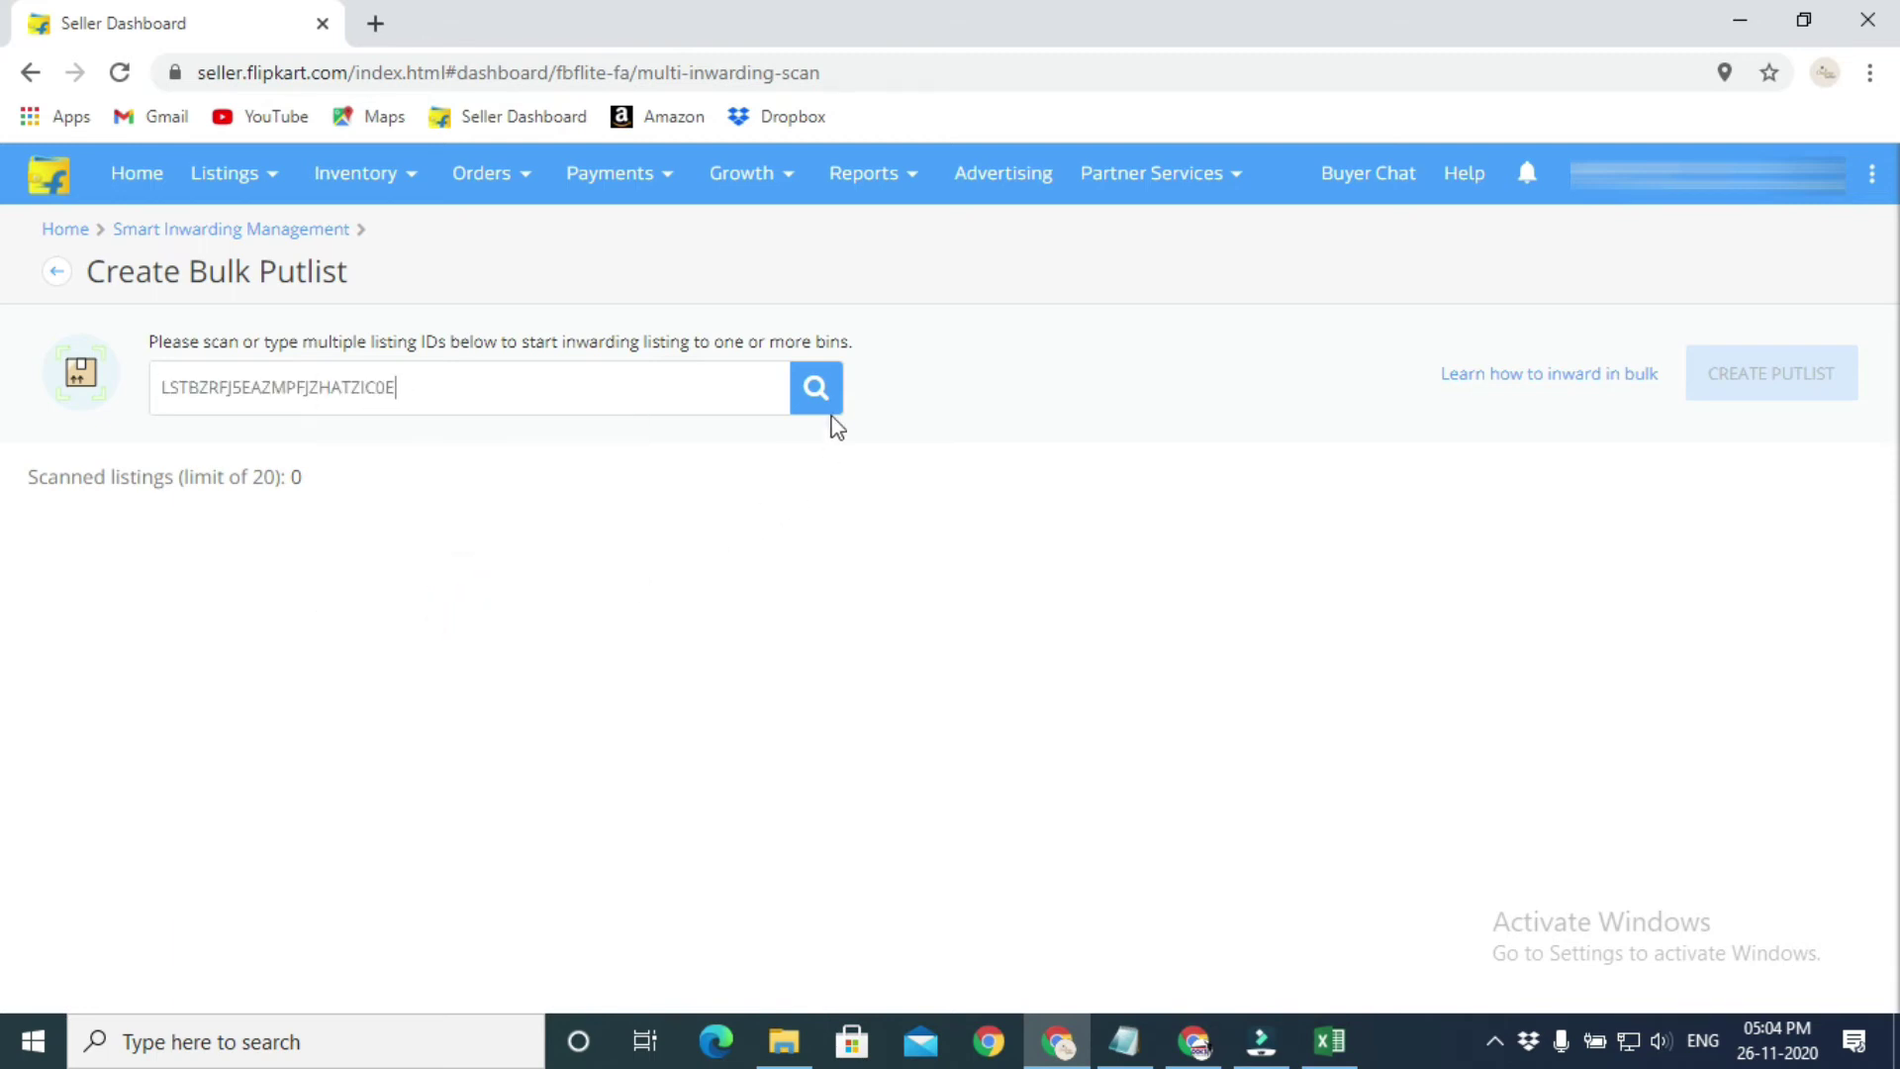
left_click(818, 389)
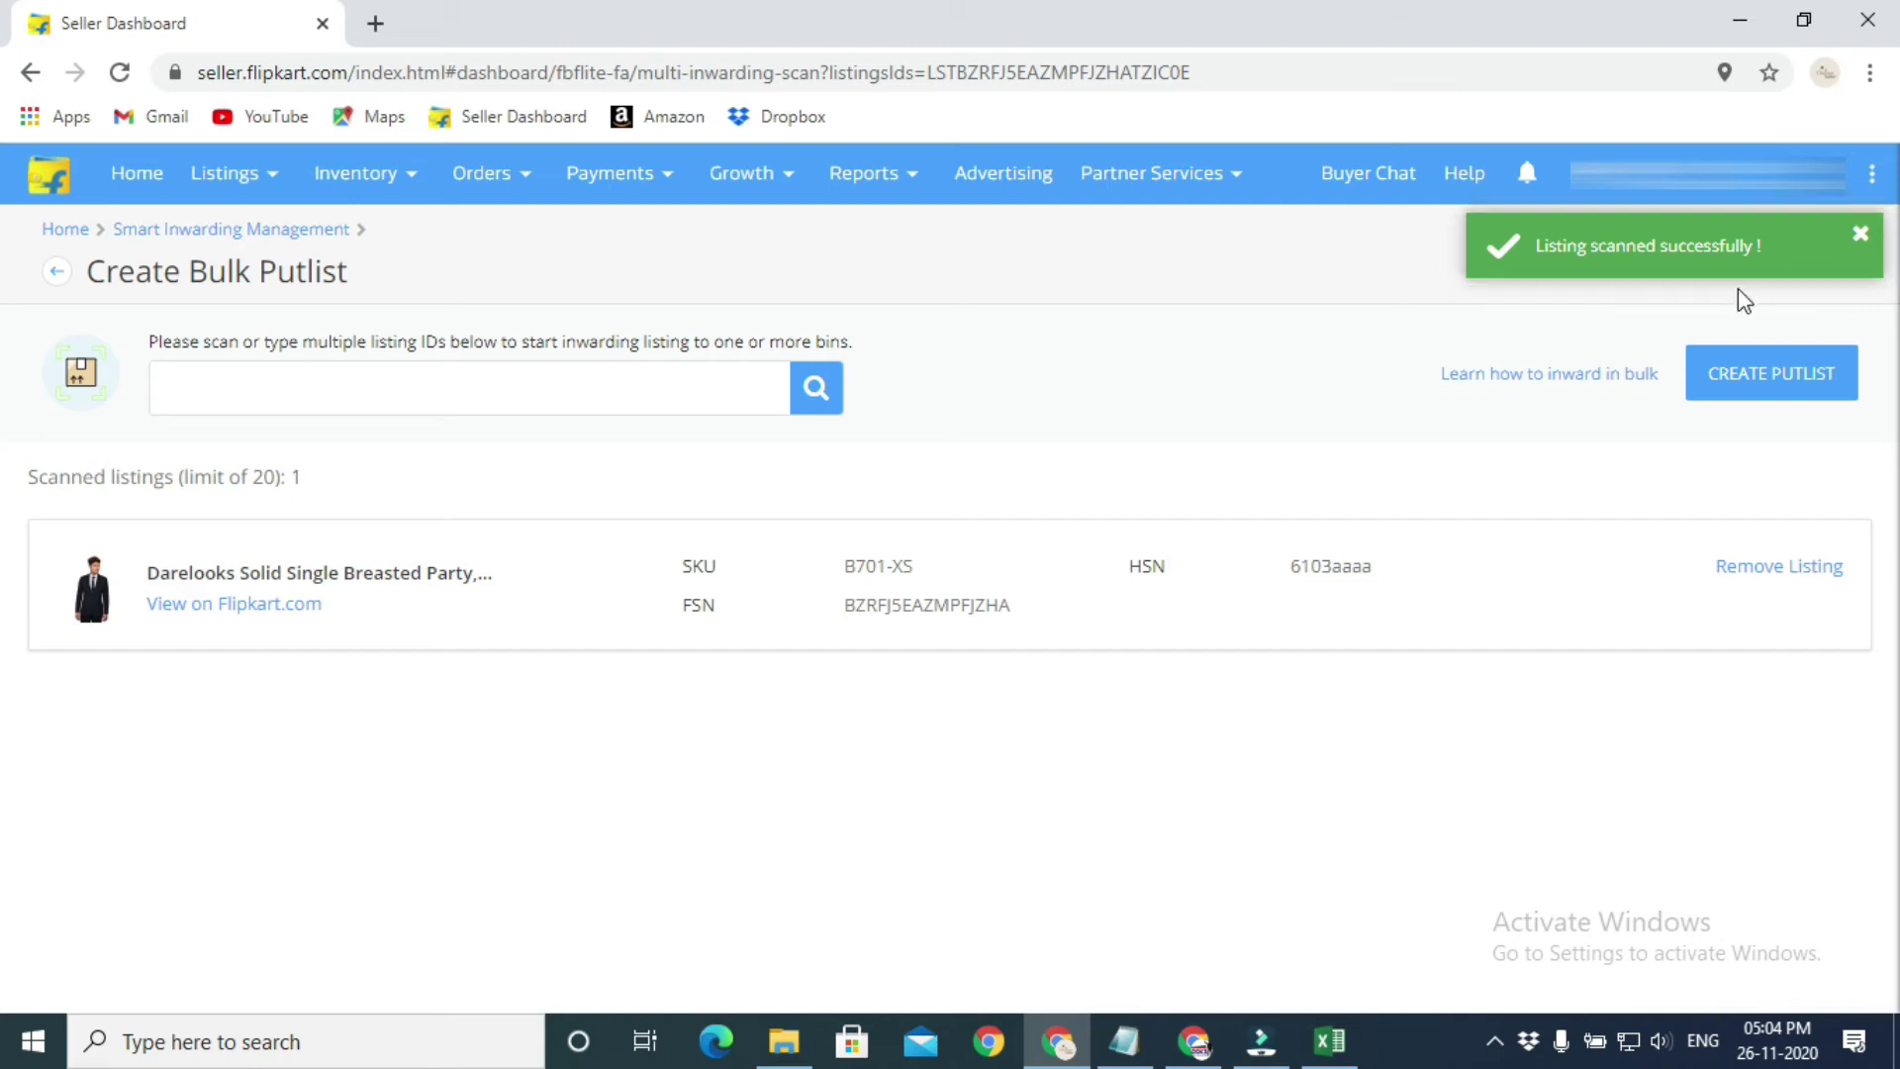
- Copy the Listing ID of B701-S from cell A3 of the Google Sheet and scan it into the bulk putlist
mouse_move(1194, 1039)
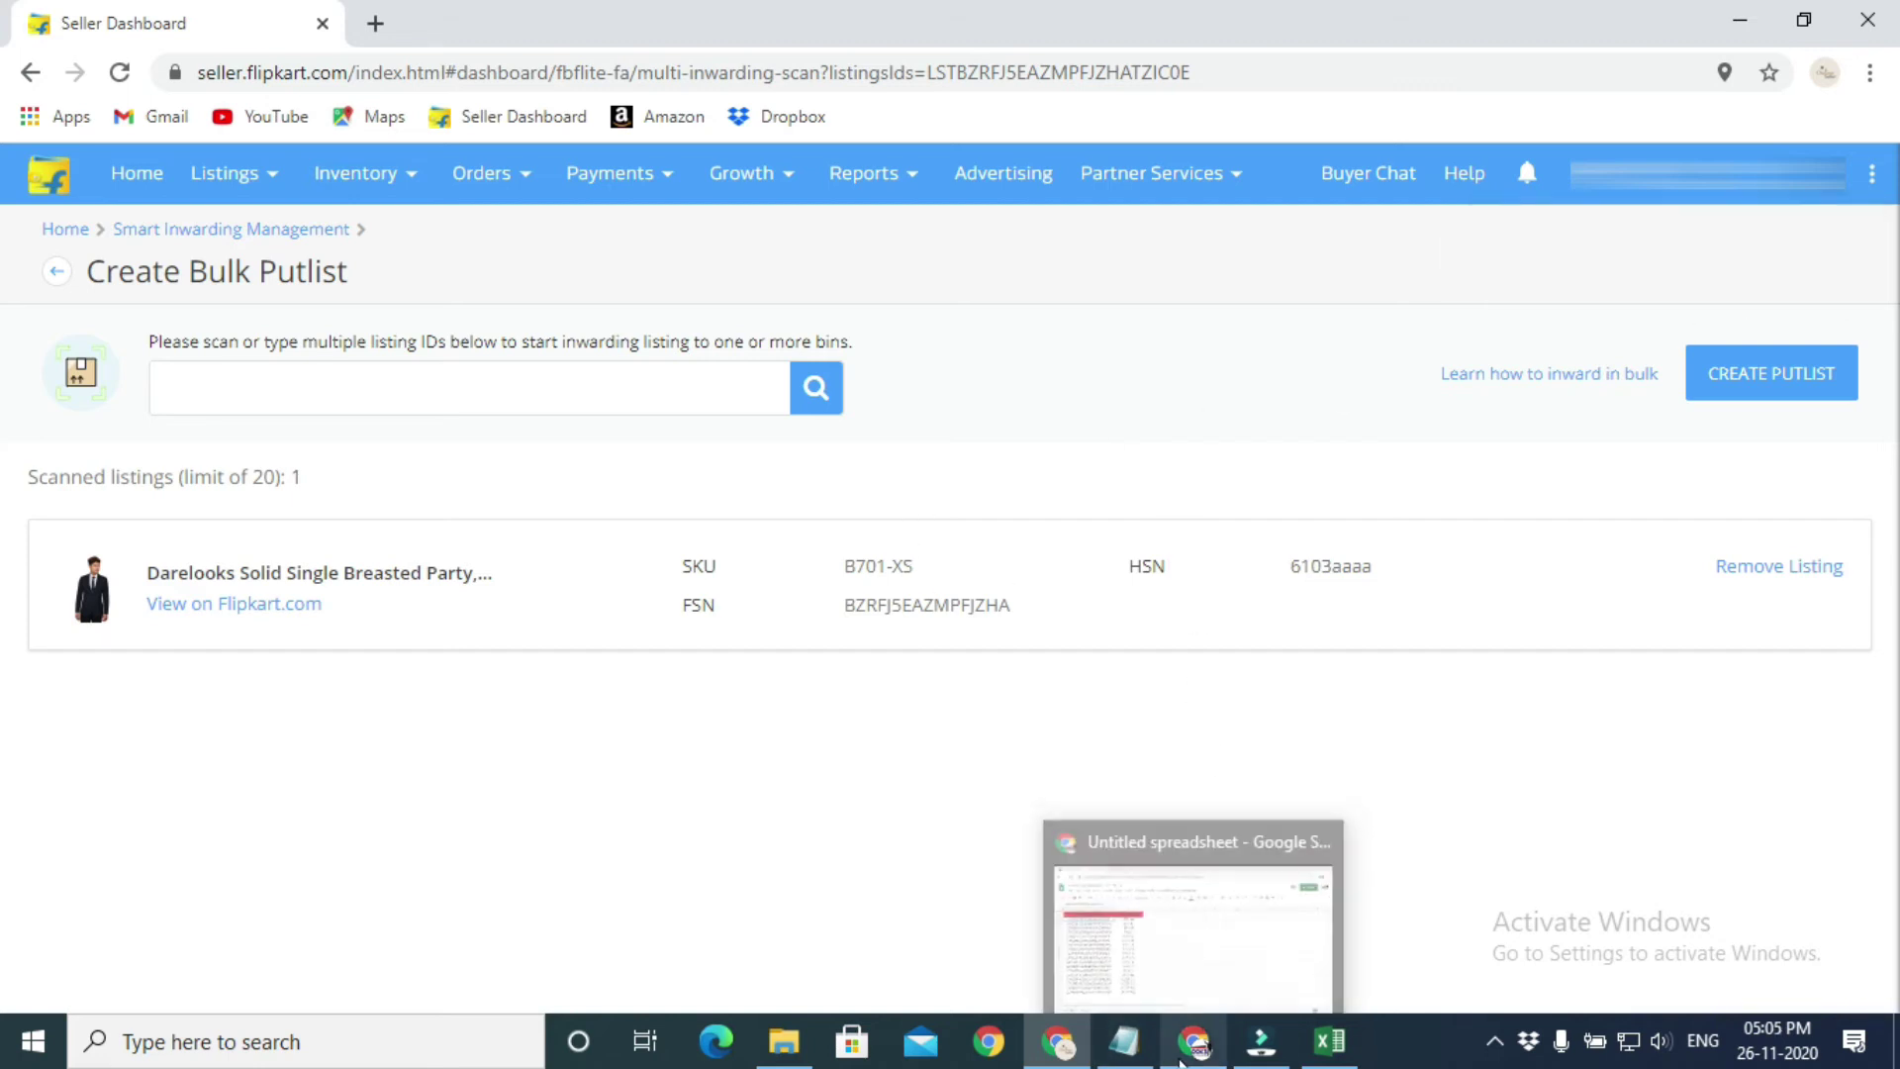
left_click(1178, 965)
right_click(371, 396)
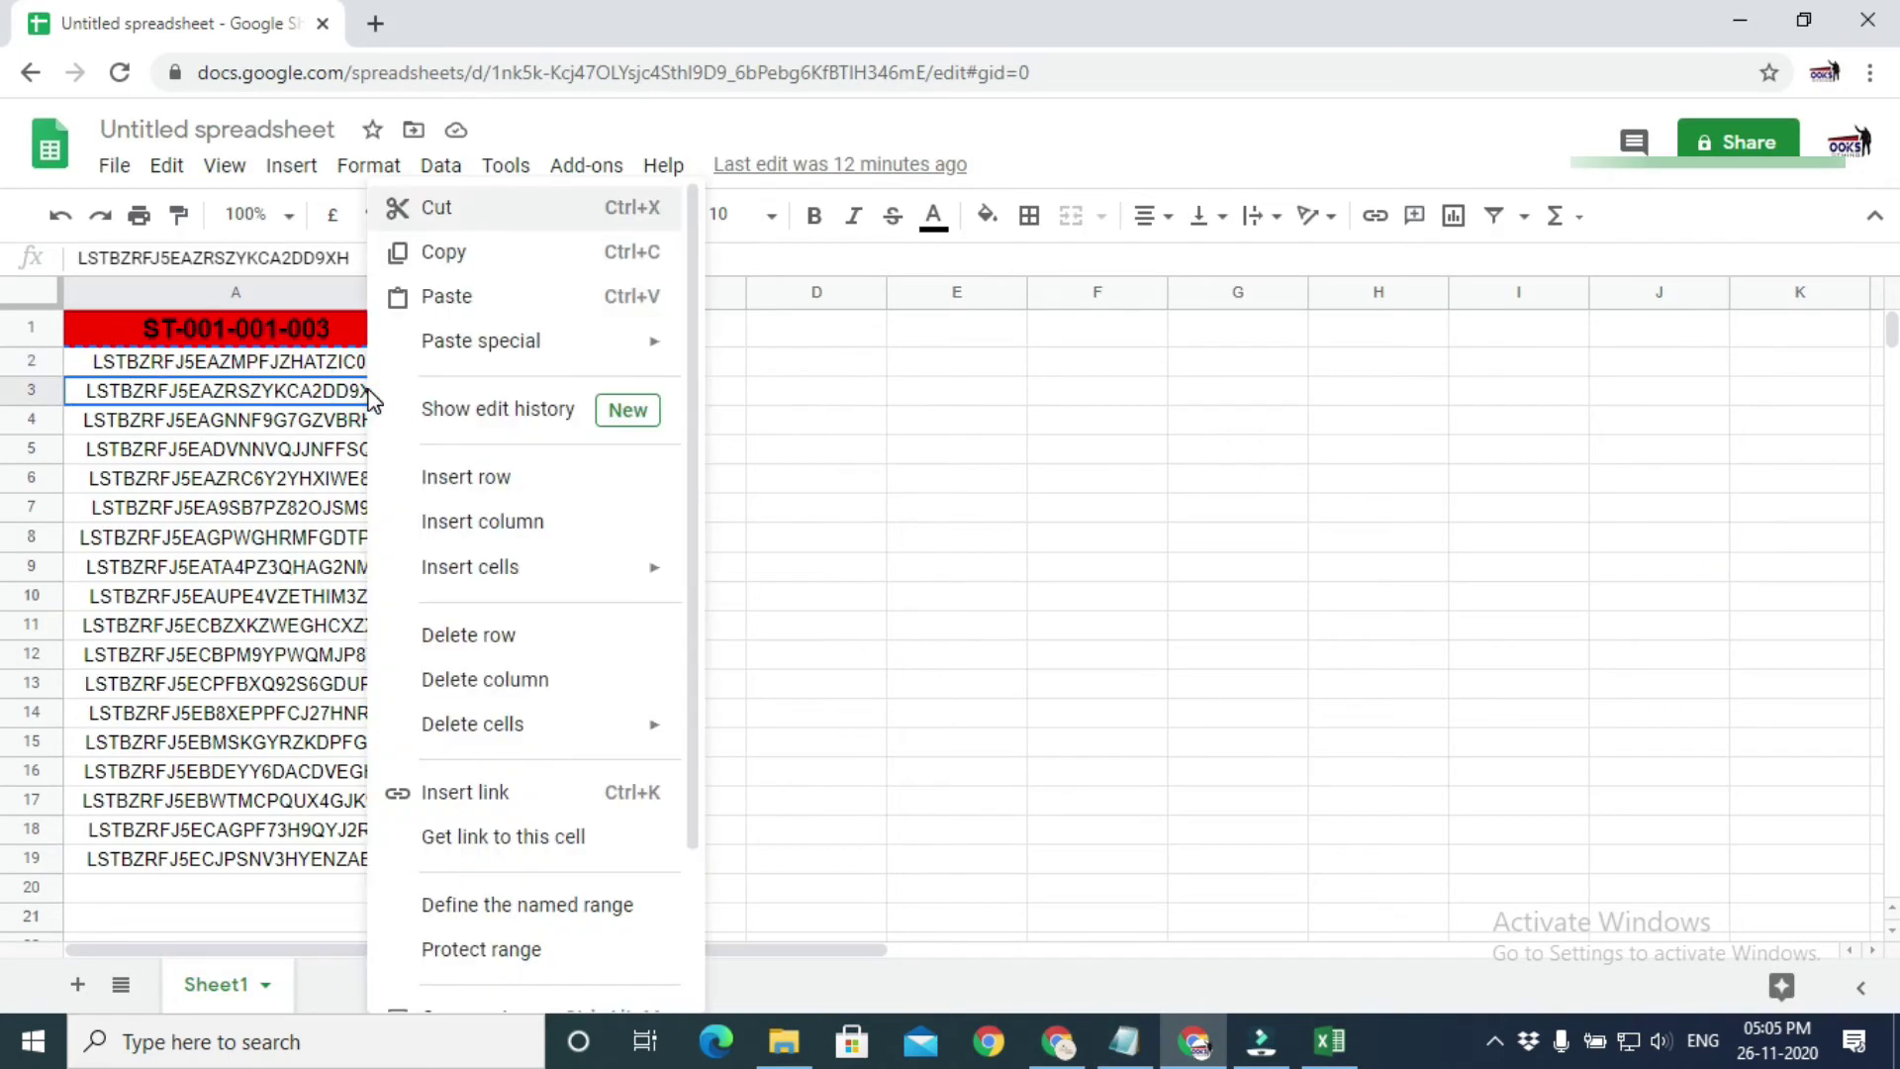
left_click(501, 255)
mouse_move(1061, 1049)
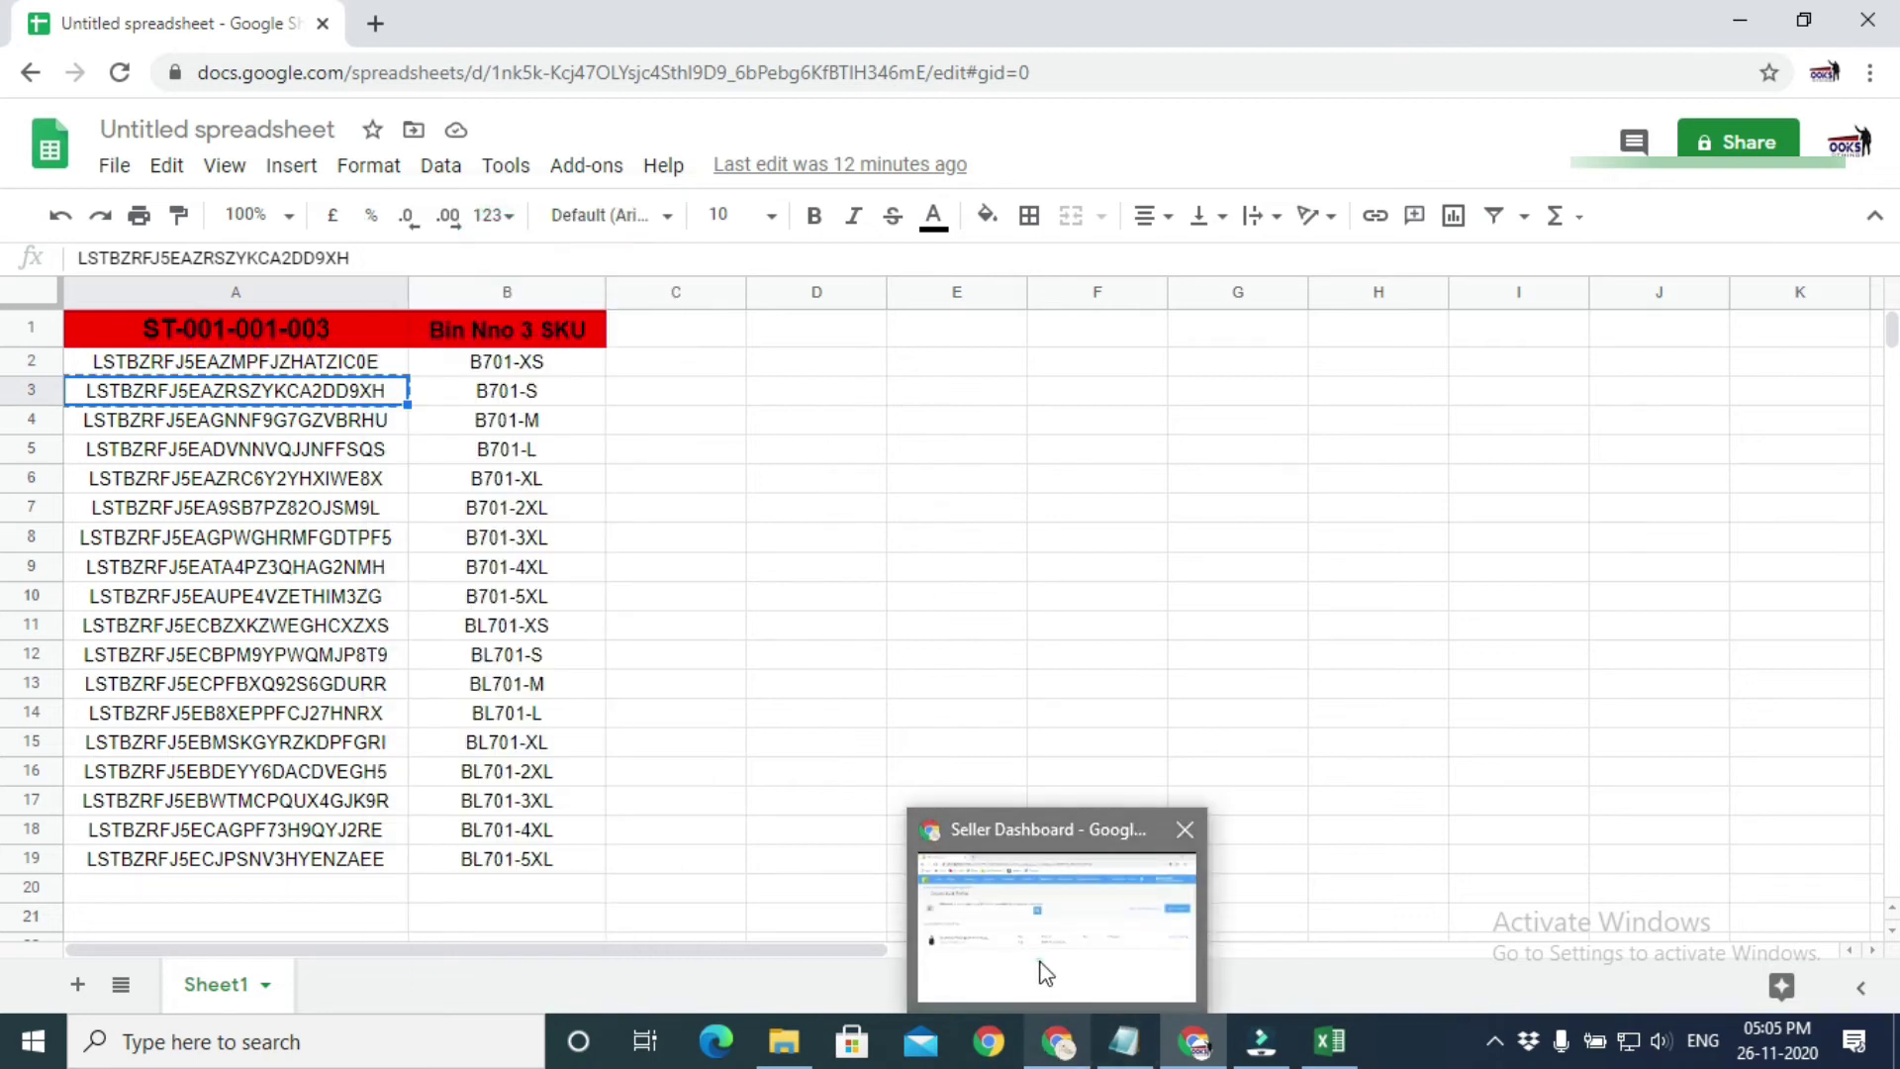
left_click(1050, 965)
right_click(458, 398)
left_click(601, 614)
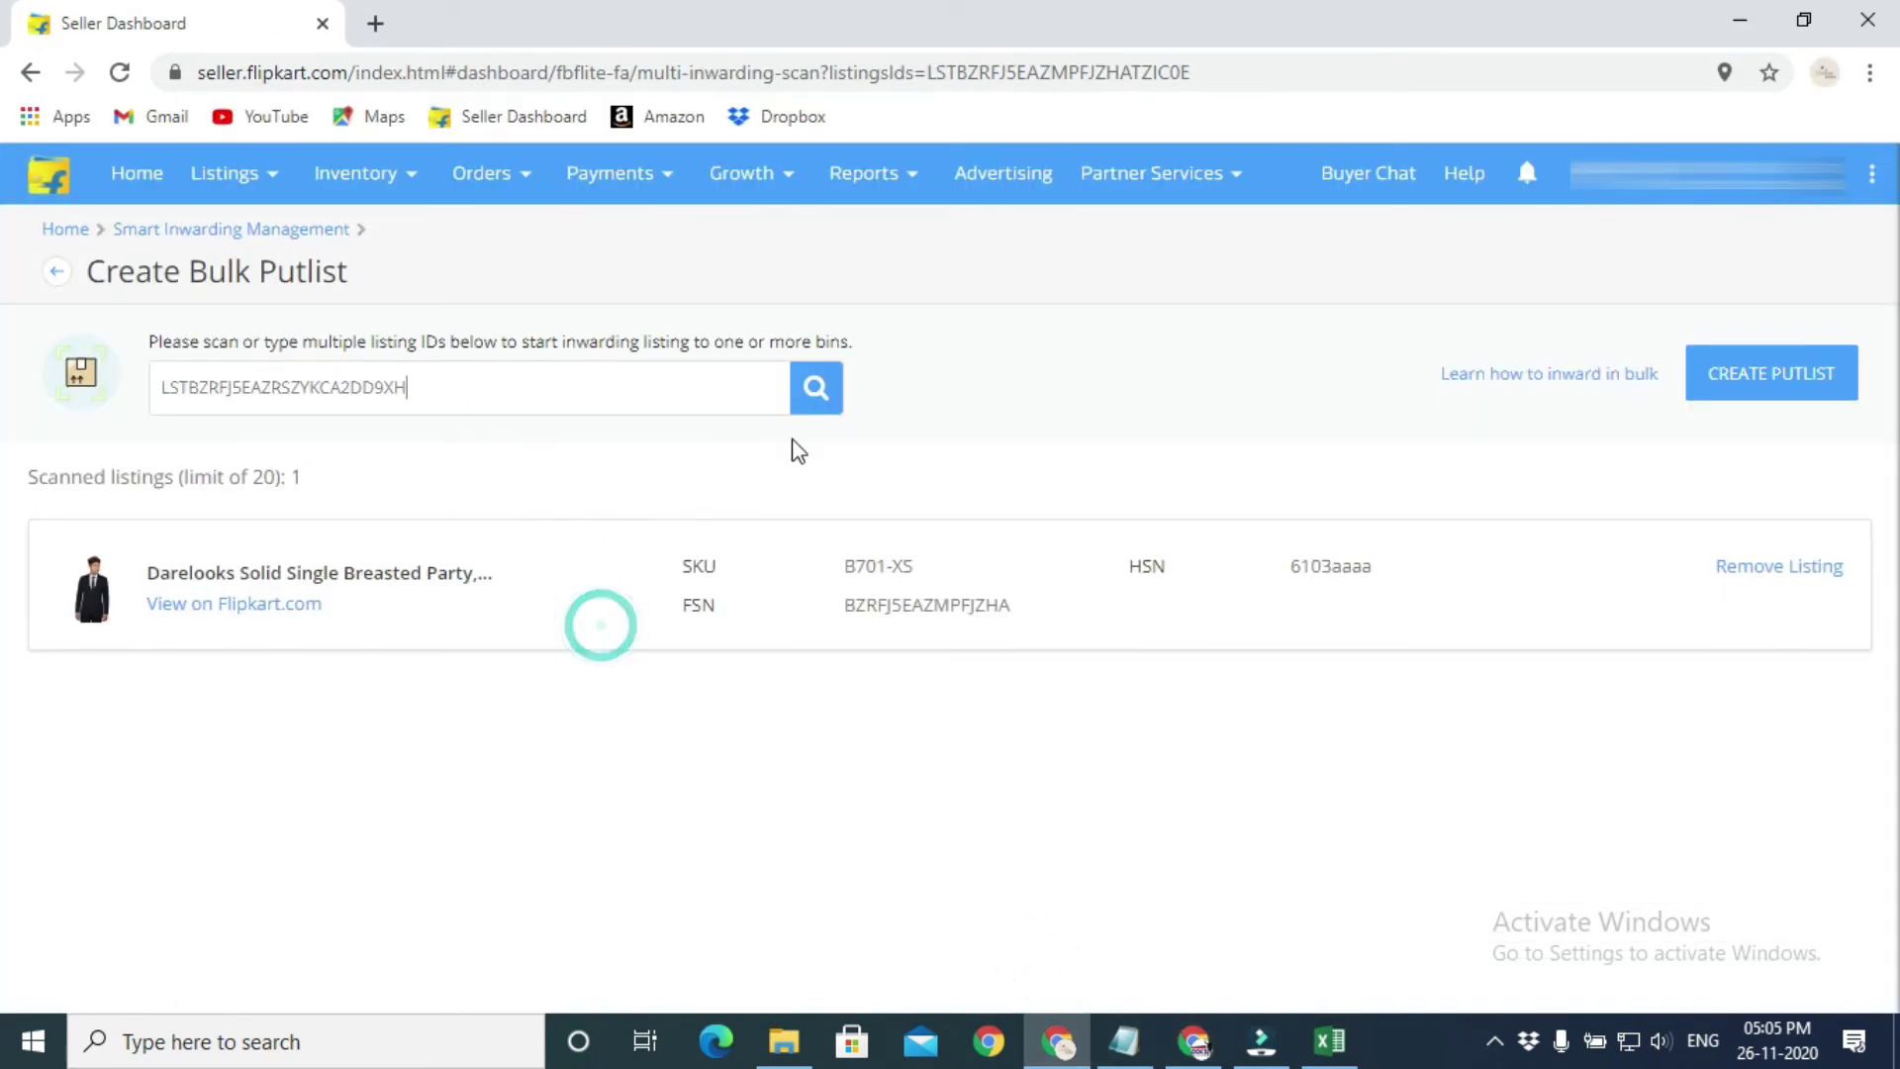
left_click(815, 388)
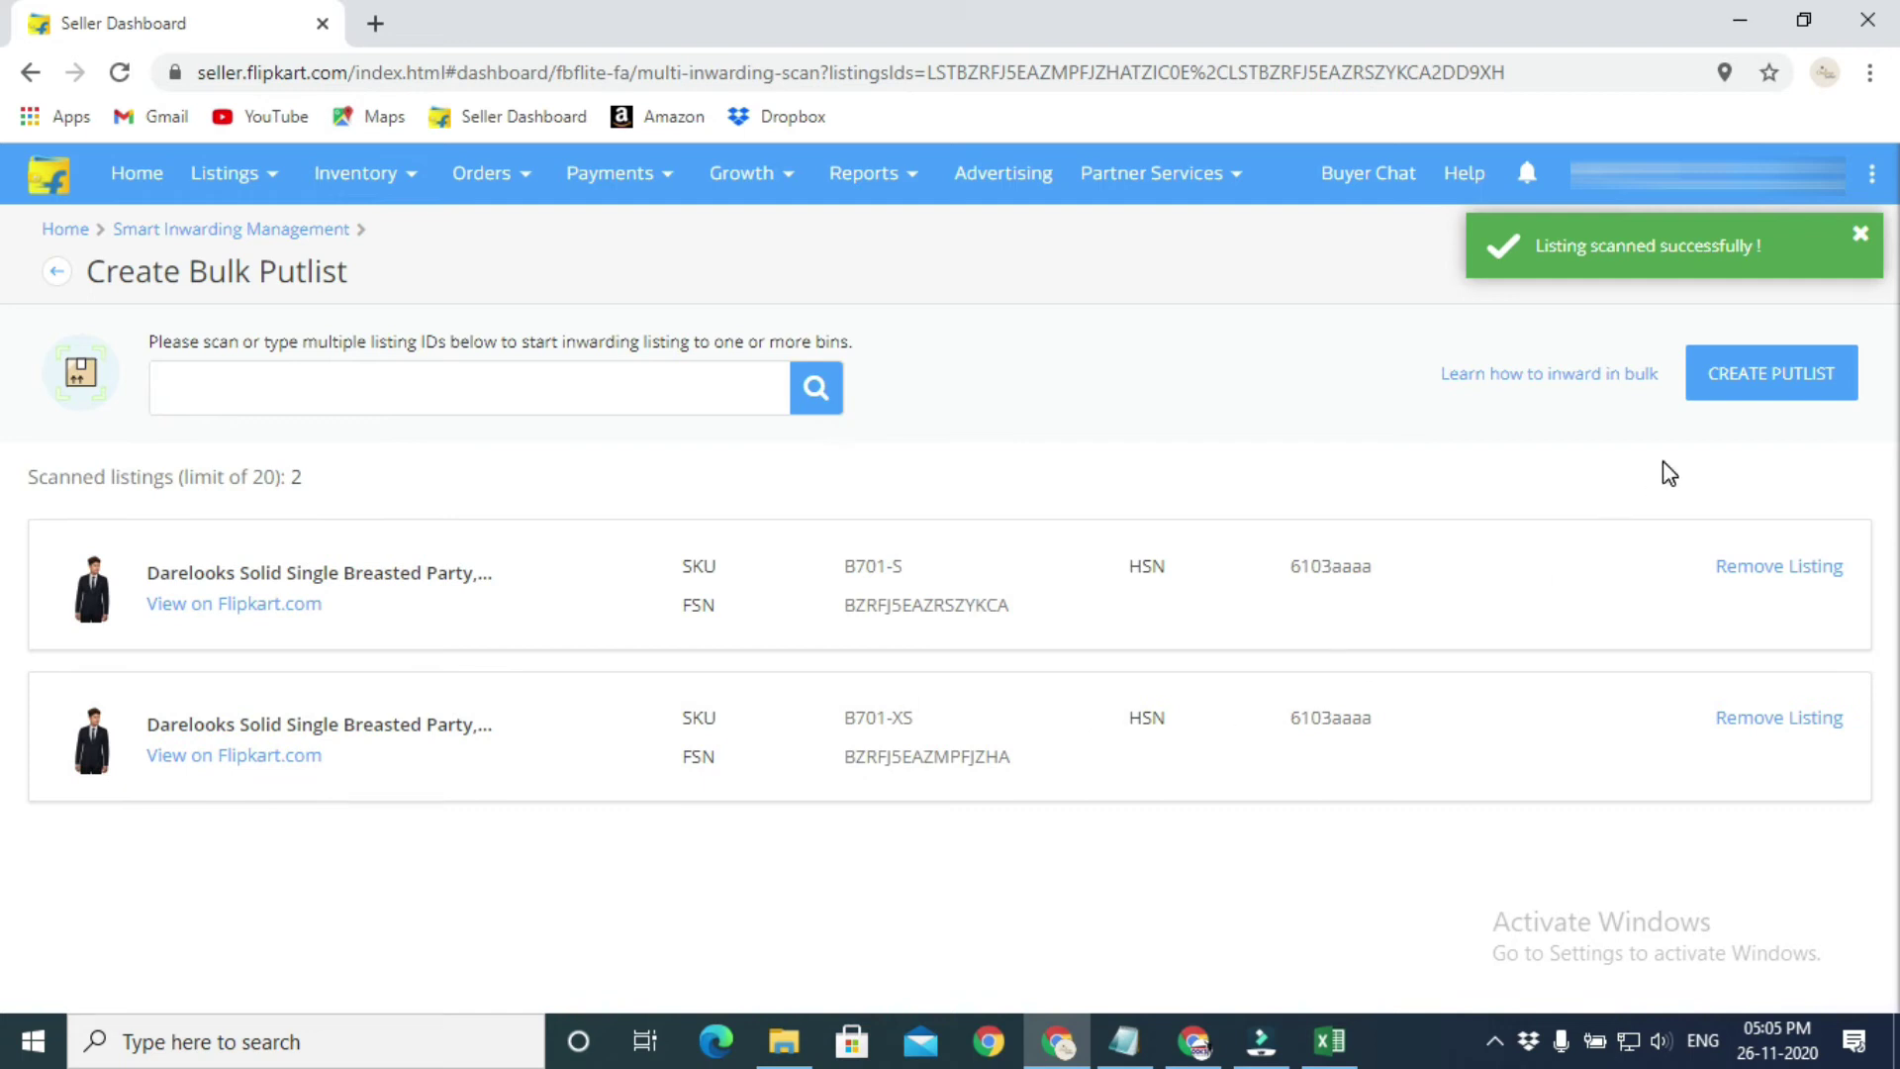
- Copy the Listing ID of B701-M from cell A4 of the Google Sheet and scan it into the bulk putlist
mouse_move(1188, 1044)
left_click(1173, 978)
left_click(331, 425)
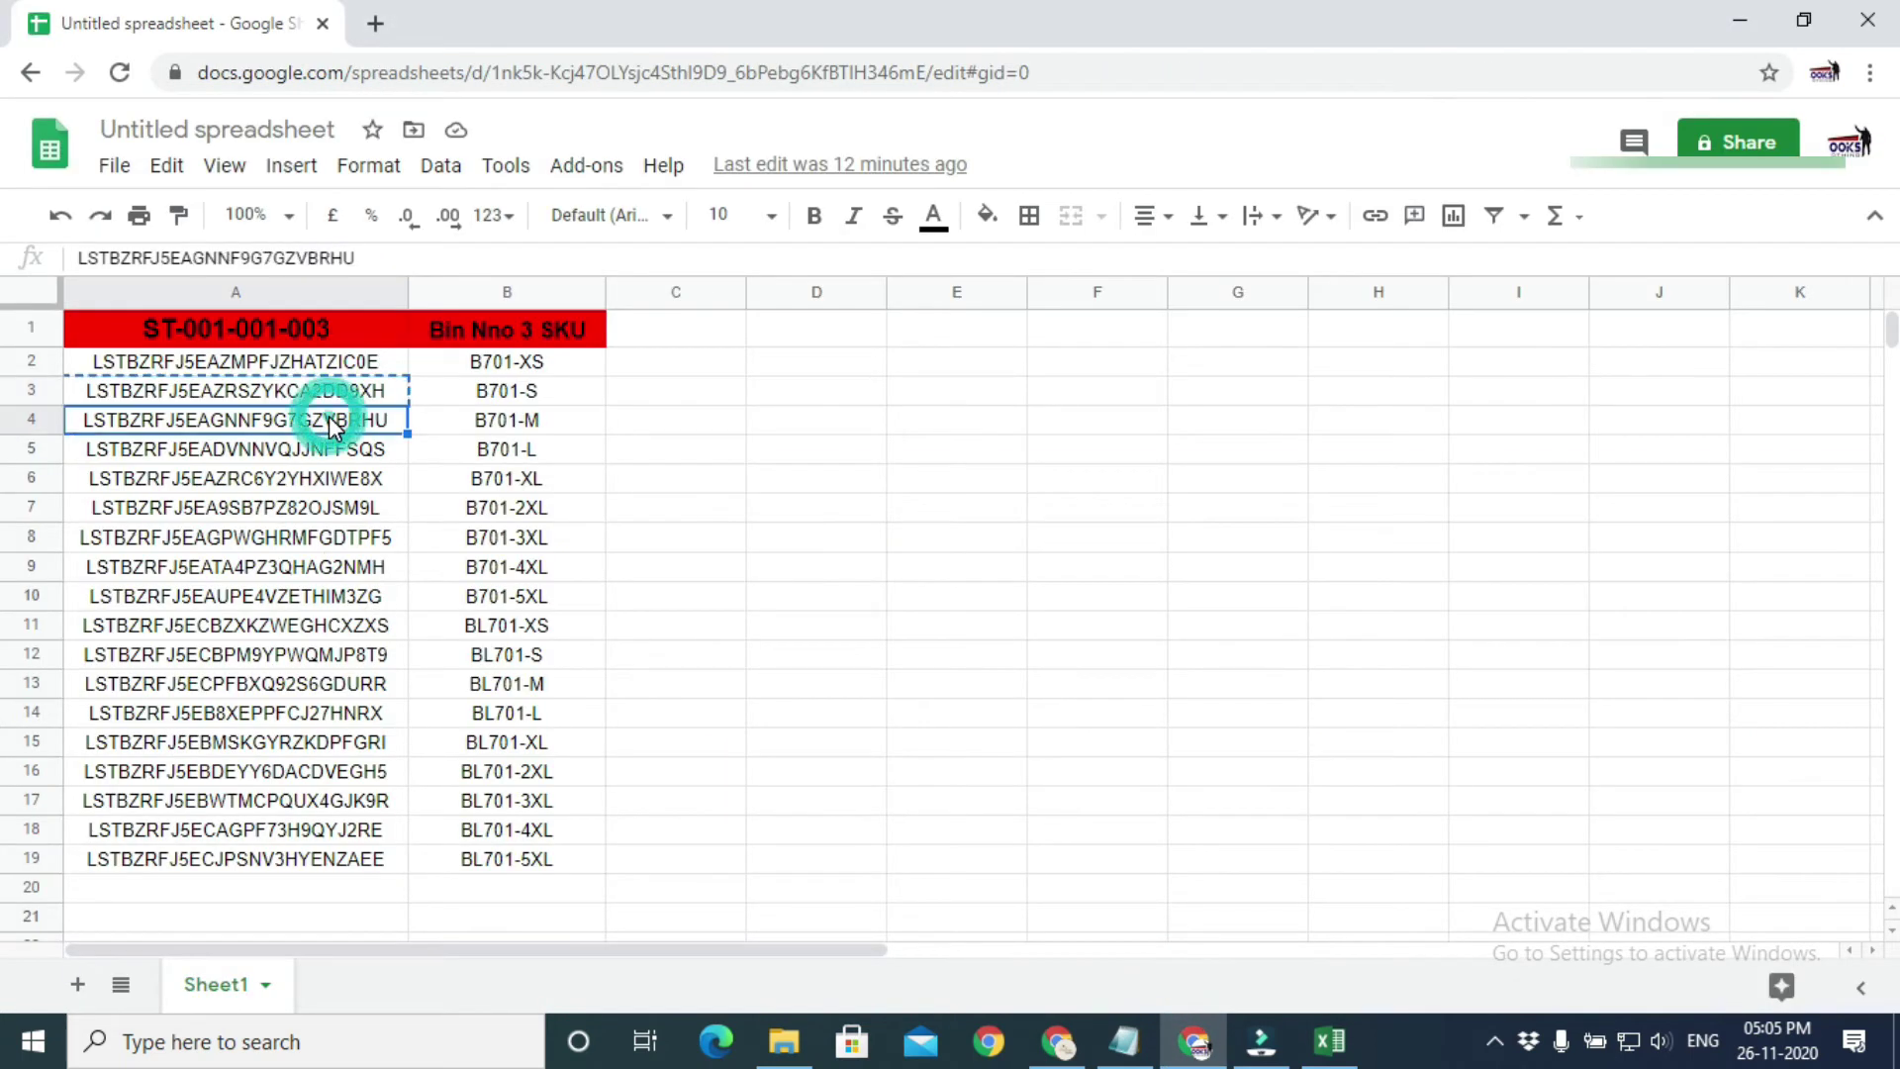
right_click(332, 424)
left_click(484, 276)
mouse_move(1057, 1041)
left_click(1040, 920)
right_click(548, 382)
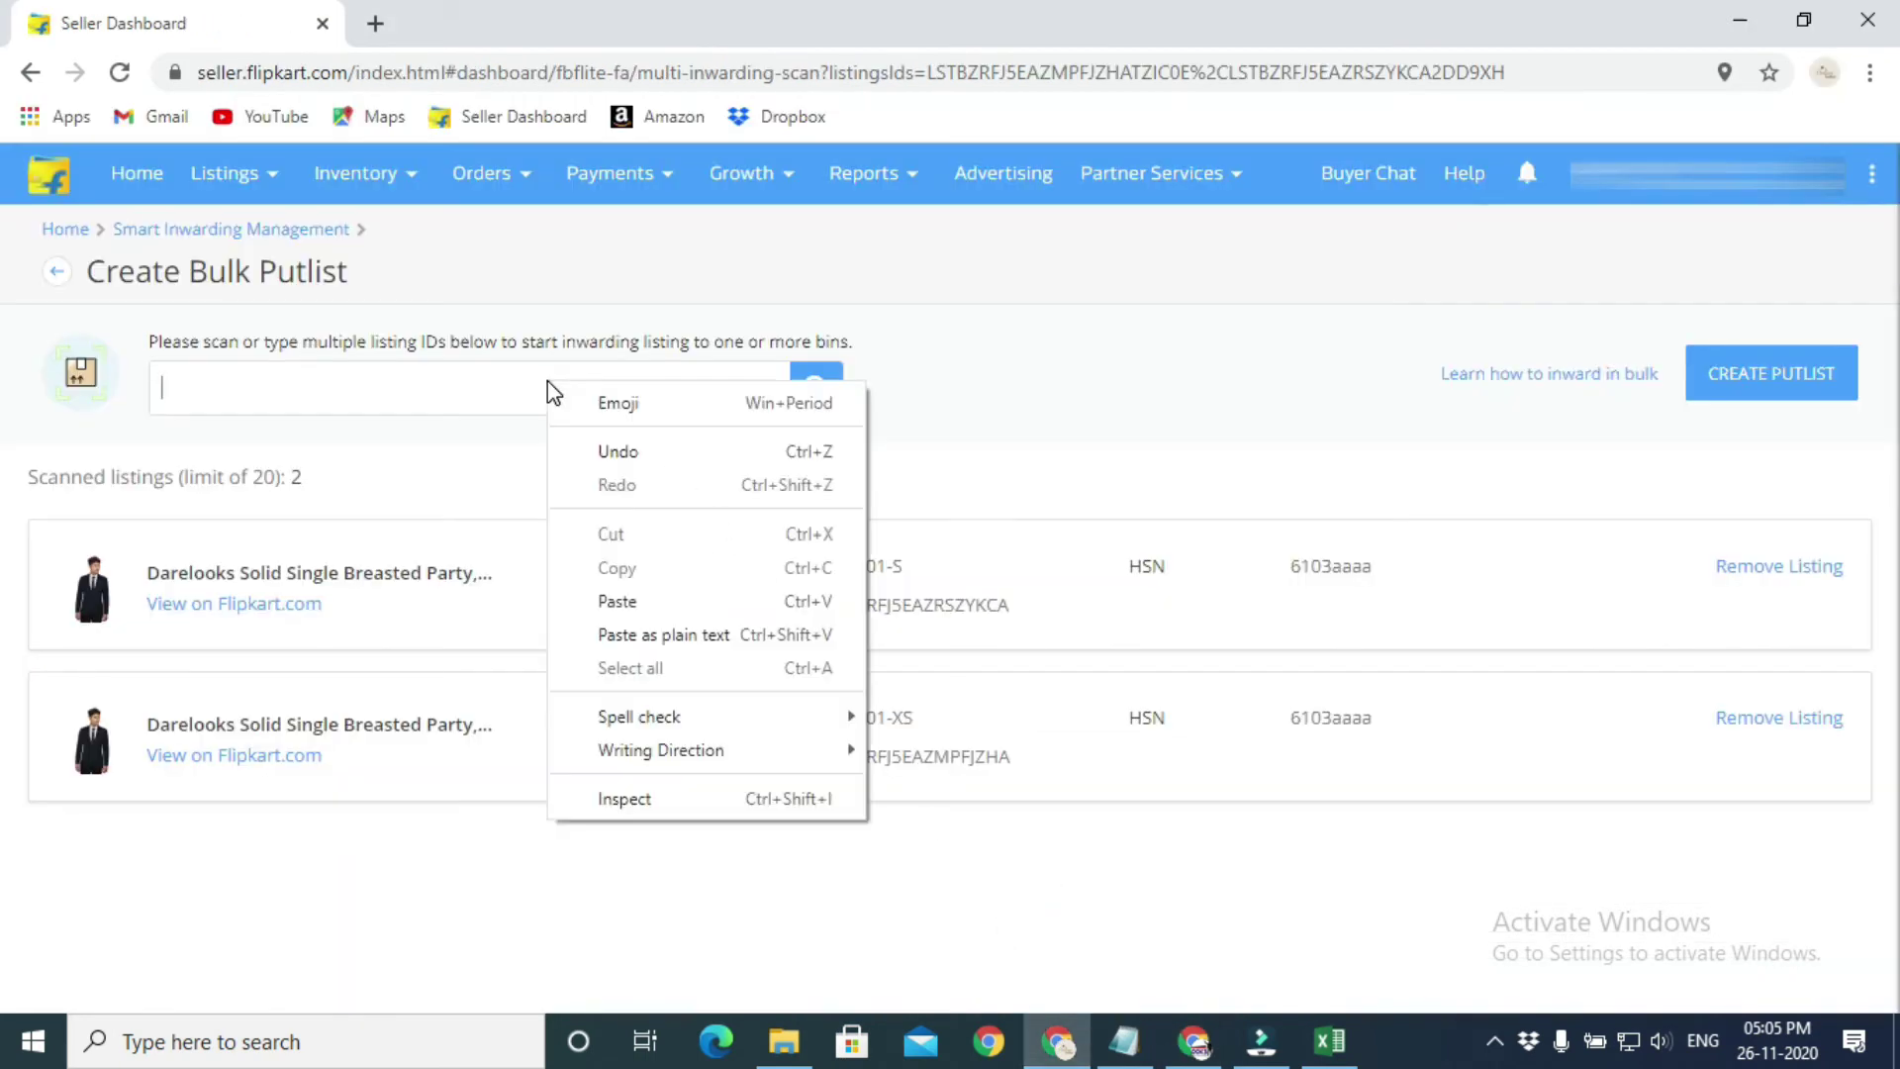
left_click(705, 602)
left_click(817, 392)
- Copy the Listing ID of B701-L from cell A5 of the Google Sheet and scan it into the bulk putlist
mouse_move(1193, 1042)
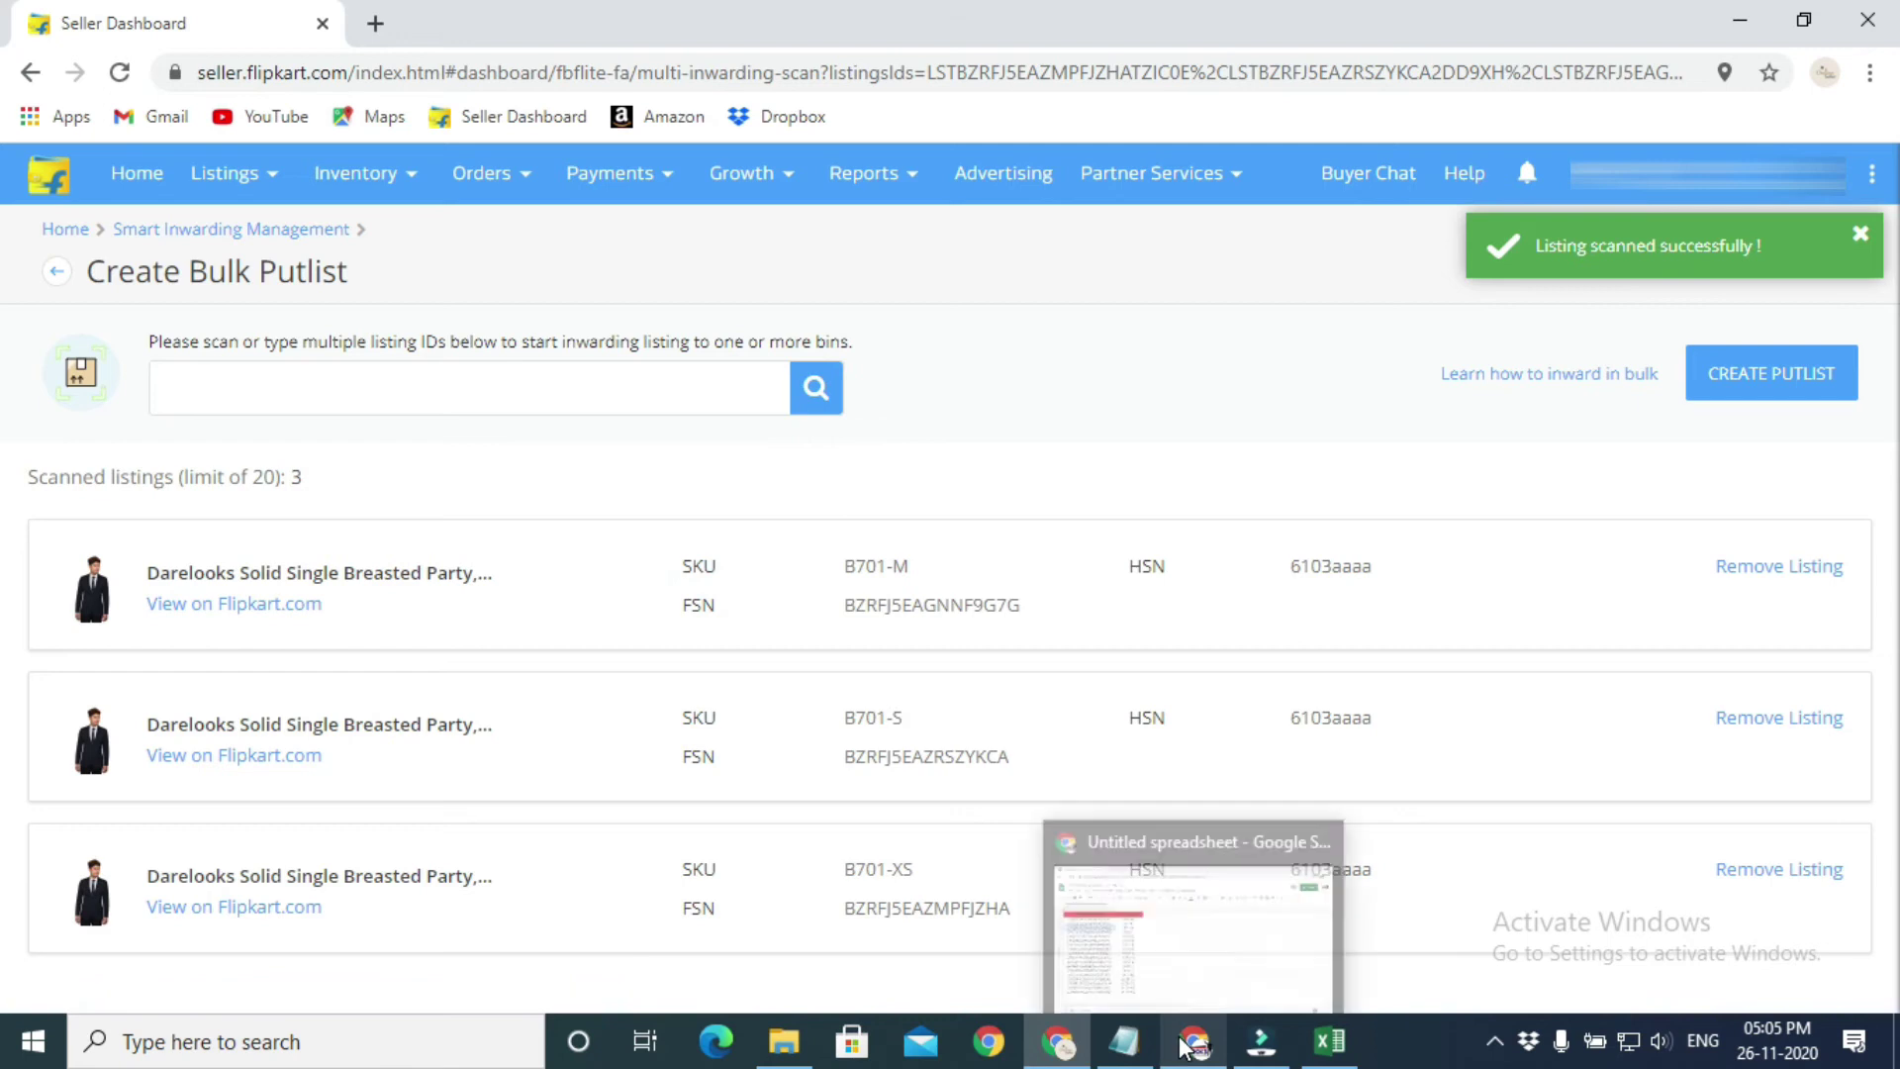
left_click(1197, 933)
right_click(331, 446)
left_click(445, 250)
mouse_move(1057, 1041)
left_click(1052, 911)
right_click(549, 386)
left_click(561, 594)
left_click(817, 387)
- Copy the Listing ID of B701-XL from cell A6 of the Google Sheet and scan it into the bulk putlist
mouse_move(1193, 1042)
left_click(1145, 827)
right_click(332, 479)
left_click(445, 251)
mouse_move(1058, 1041)
left_click(1003, 935)
right_click(396, 394)
left_click(508, 614)
left_click(817, 387)
- Copy the Listing ID of B701-2XL from cell A7 of the Google Sheet and scan it into the bulk putlist
mouse_move(1194, 1042)
left_click(1145, 891)
right_click(297, 510)
left_click(446, 250)
mouse_move(1028, 1061)
left_click(1057, 931)
right_click(396, 394)
left_click(514, 616)
left_click(817, 387)
- Copy the Listing ID of B701-3XL from cell A8 of the Google Sheet and scan it into the bulk putlist
left_click(1145, 891)
right_click(376, 537)
left_click(445, 251)
mouse_move(1087, 1051)
left_click(1058, 931)
right_click(396, 394)
left_click(514, 615)
left_click(816, 387)
- Copy the Listing ID of B701-4XL from cell A9 of the Google Sheet and scan it into the bulk putlist
mouse_move(1193, 1041)
left_click(1145, 891)
right_click(396, 567)
left_click(445, 250)
mouse_move(1057, 1041)
left_click(1057, 931)
right_click(396, 394)
left_click(514, 616)
left_click(817, 387)
- Copy the Listing ID of B701-5XL from cell A10 of the Google Sheet and scan it into the bulk putlist
mouse_move(1193, 1041)
left_click(1178, 921)
right_click(352, 596)
left_click(422, 252)
left_click(984, 935)
right_click(396, 394)
left_click(514, 615)
left_click(816, 387)
- Copy the Listing ID of BL701-XS from cell A11 of the Google Sheet and scan it into the bulk putlist
left_click(1178, 921)
right_click(366, 624)
left_click(502, 260)
mouse_move(1058, 1041)
left_click(1058, 931)
right_click(396, 394)
left_click(514, 616)
left_click(817, 387)
- Copy the Listing ID of BL701-S from cell A12 of the Google Sheet and scan it into the bulk putlist
mouse_move(1194, 1041)
left_click(1178, 921)
right_click(342, 655)
left_click(513, 256)
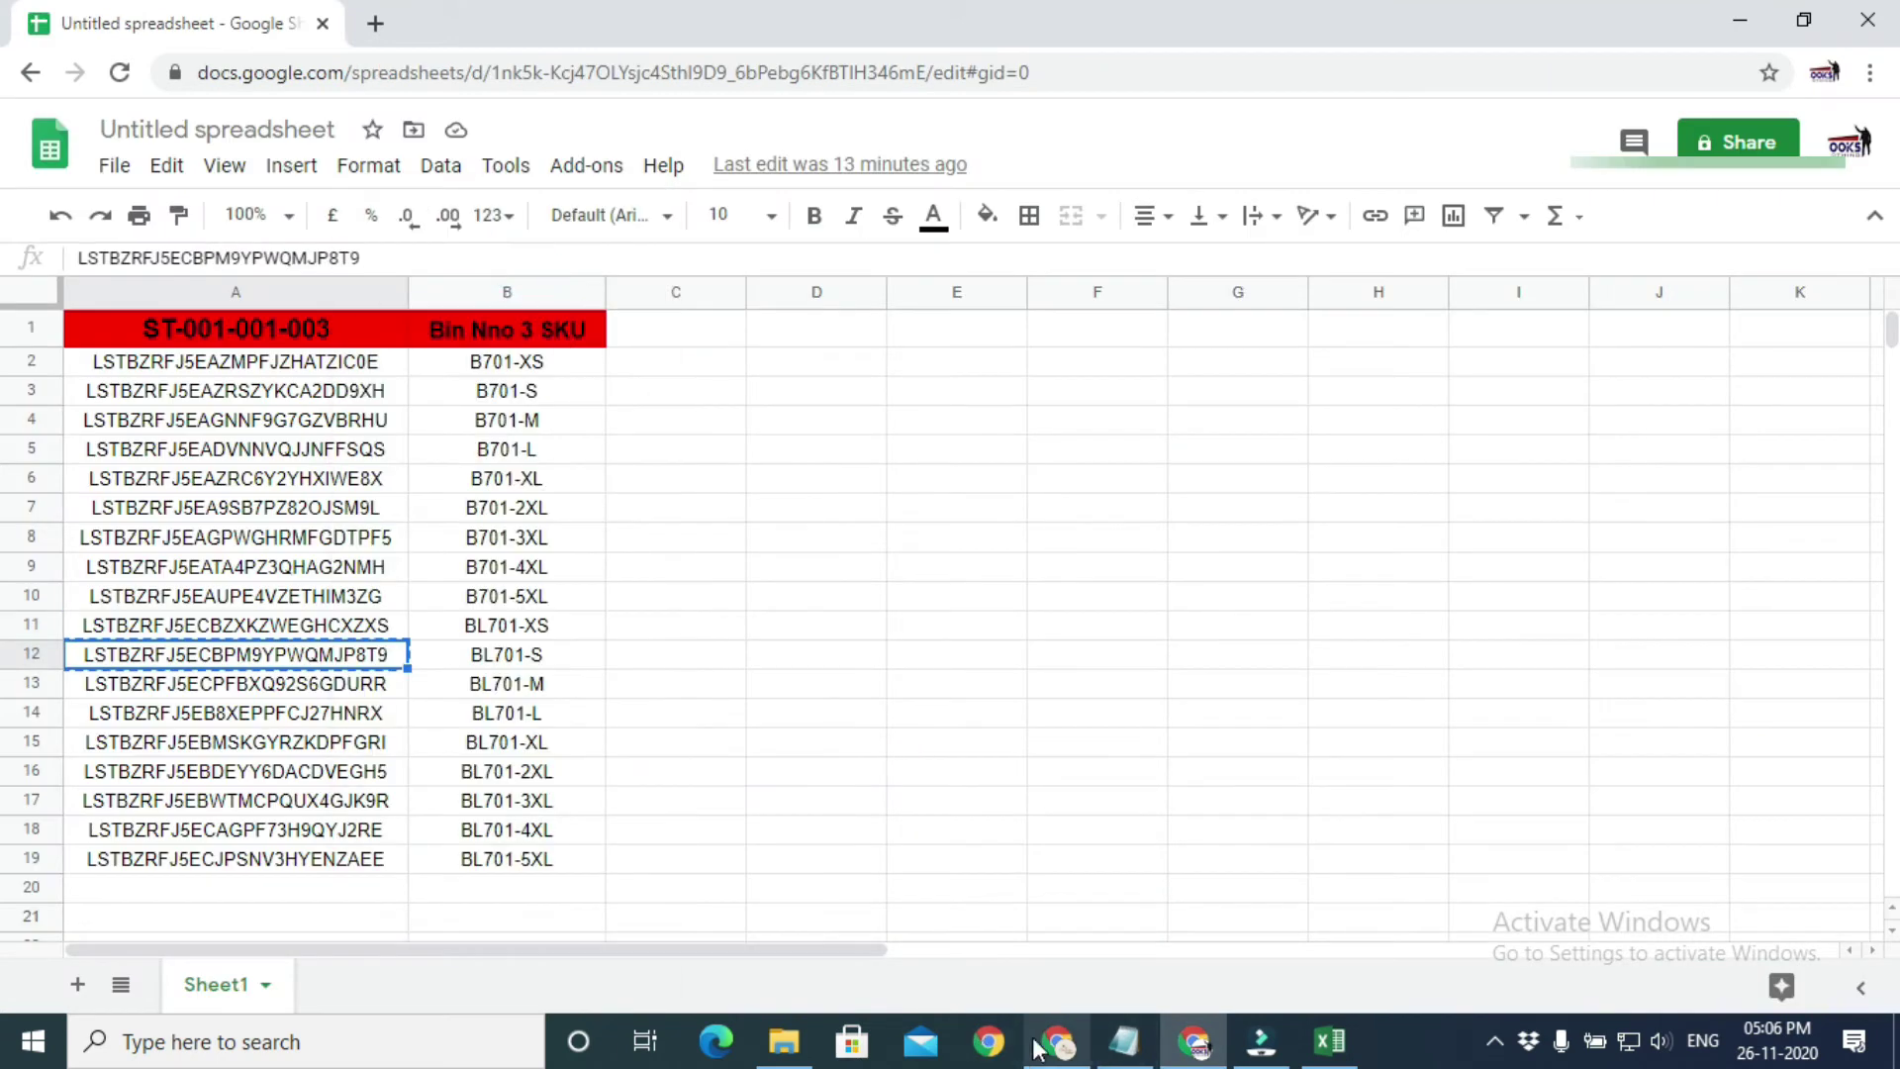
left_click(1057, 930)
right_click(396, 394)
left_click(521, 592)
left_click(817, 387)
- Copy the Listing ID of BL701-M from cell A13 of the Google Sheet and scan it into the bulk putlist
left_click(1178, 920)
right_click(366, 683)
left_click(445, 252)
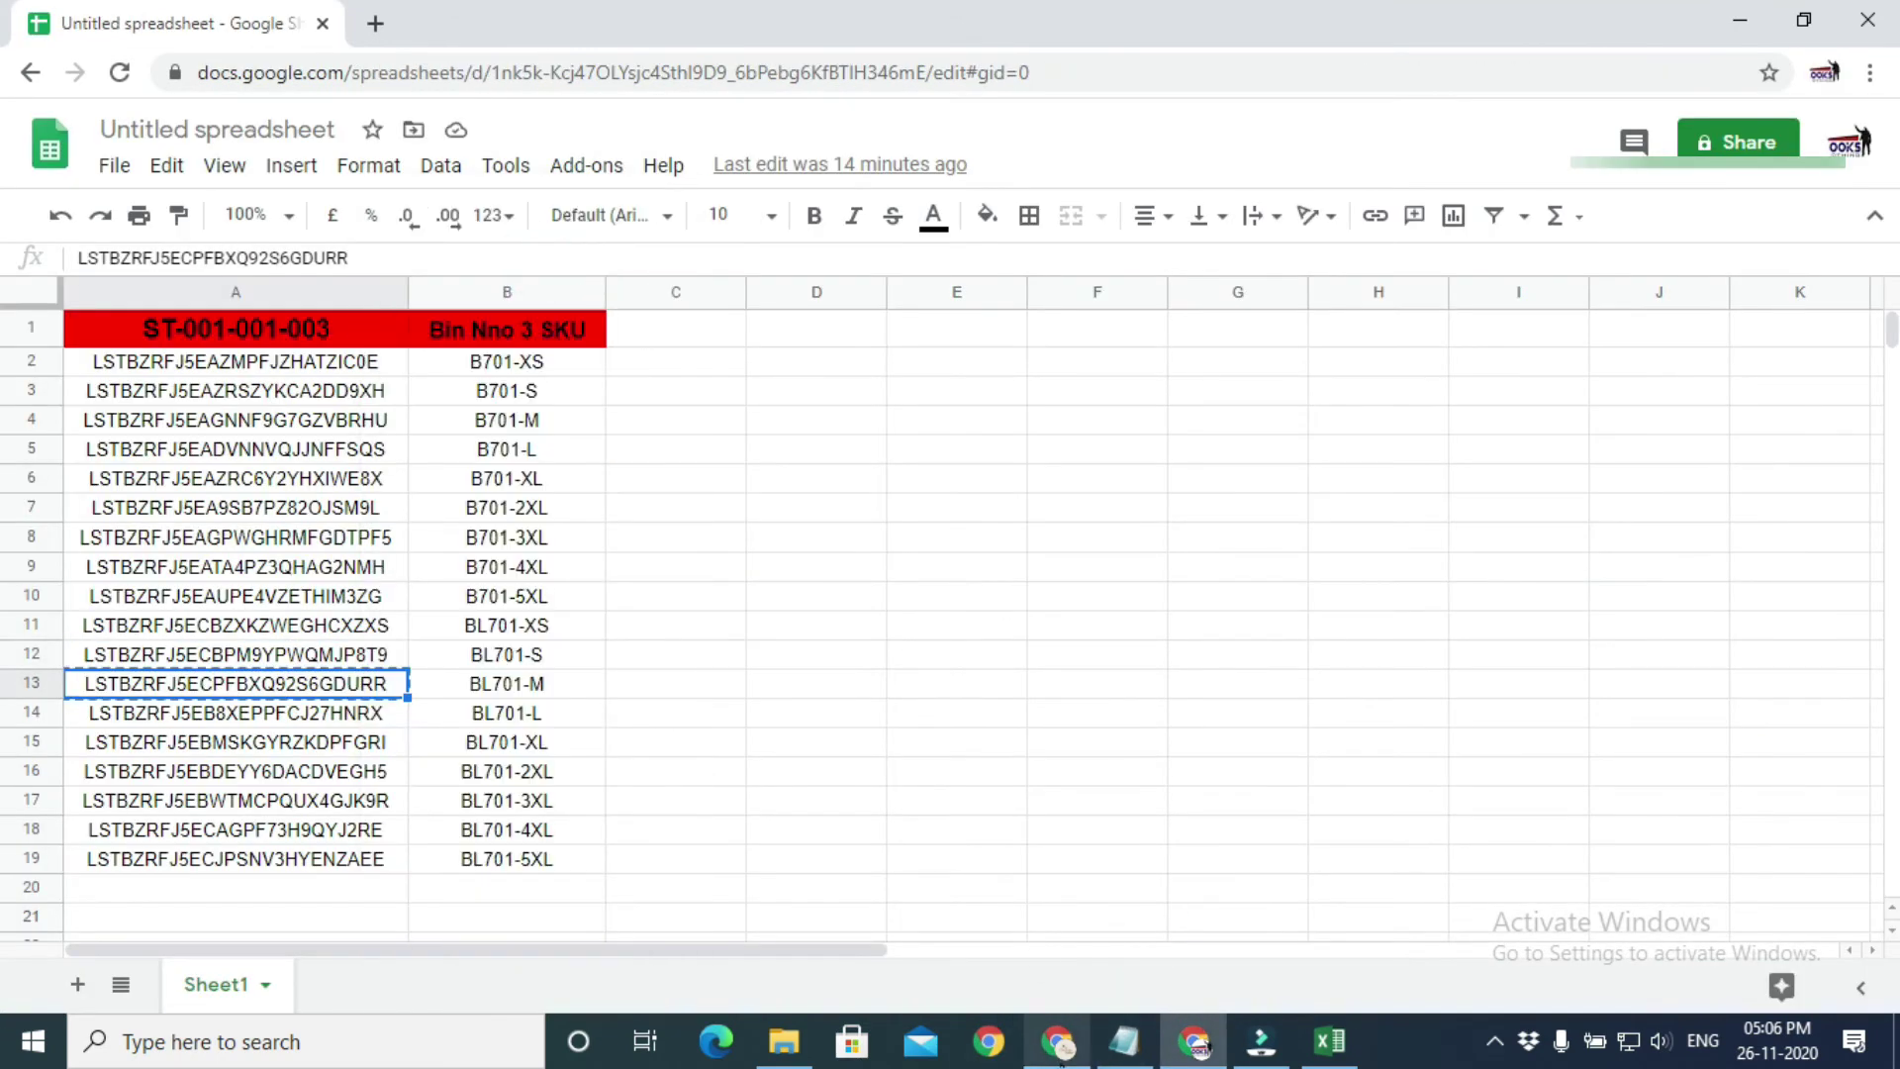
left_click(1057, 930)
right_click(396, 394)
left_click(584, 624)
left_click(816, 387)
- Copy the Listing ID of BL701-L from cell A14 of the Google Sheet and scan it into the bulk putlist
left_click(1178, 920)
right_click(366, 711)
left_click(441, 253)
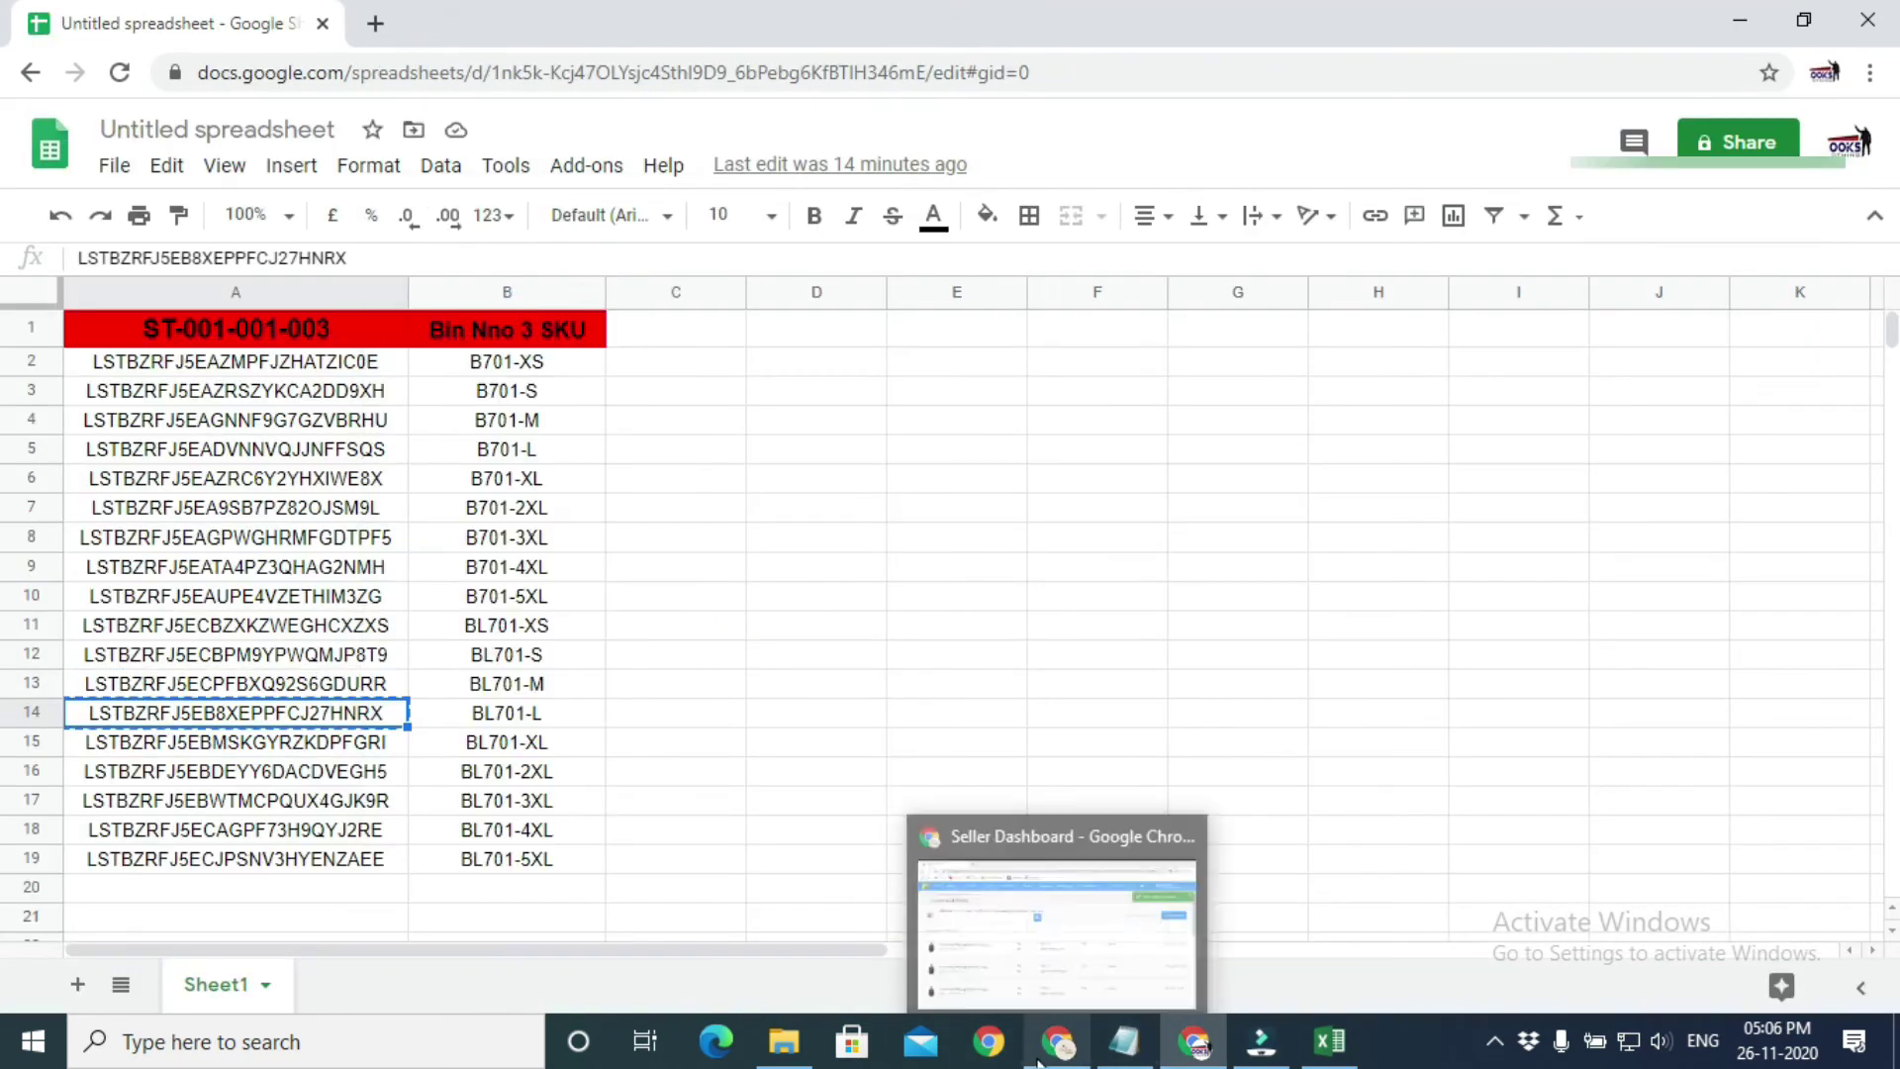
left_click(1057, 930)
right_click(396, 394)
left_click(522, 604)
left_click(817, 387)
- Copy the Listing ID of BL701-XL from cell A15 of the Google Sheet and scan it into the bulk putlist
left_click(1178, 920)
right_click(366, 742)
left_click(450, 252)
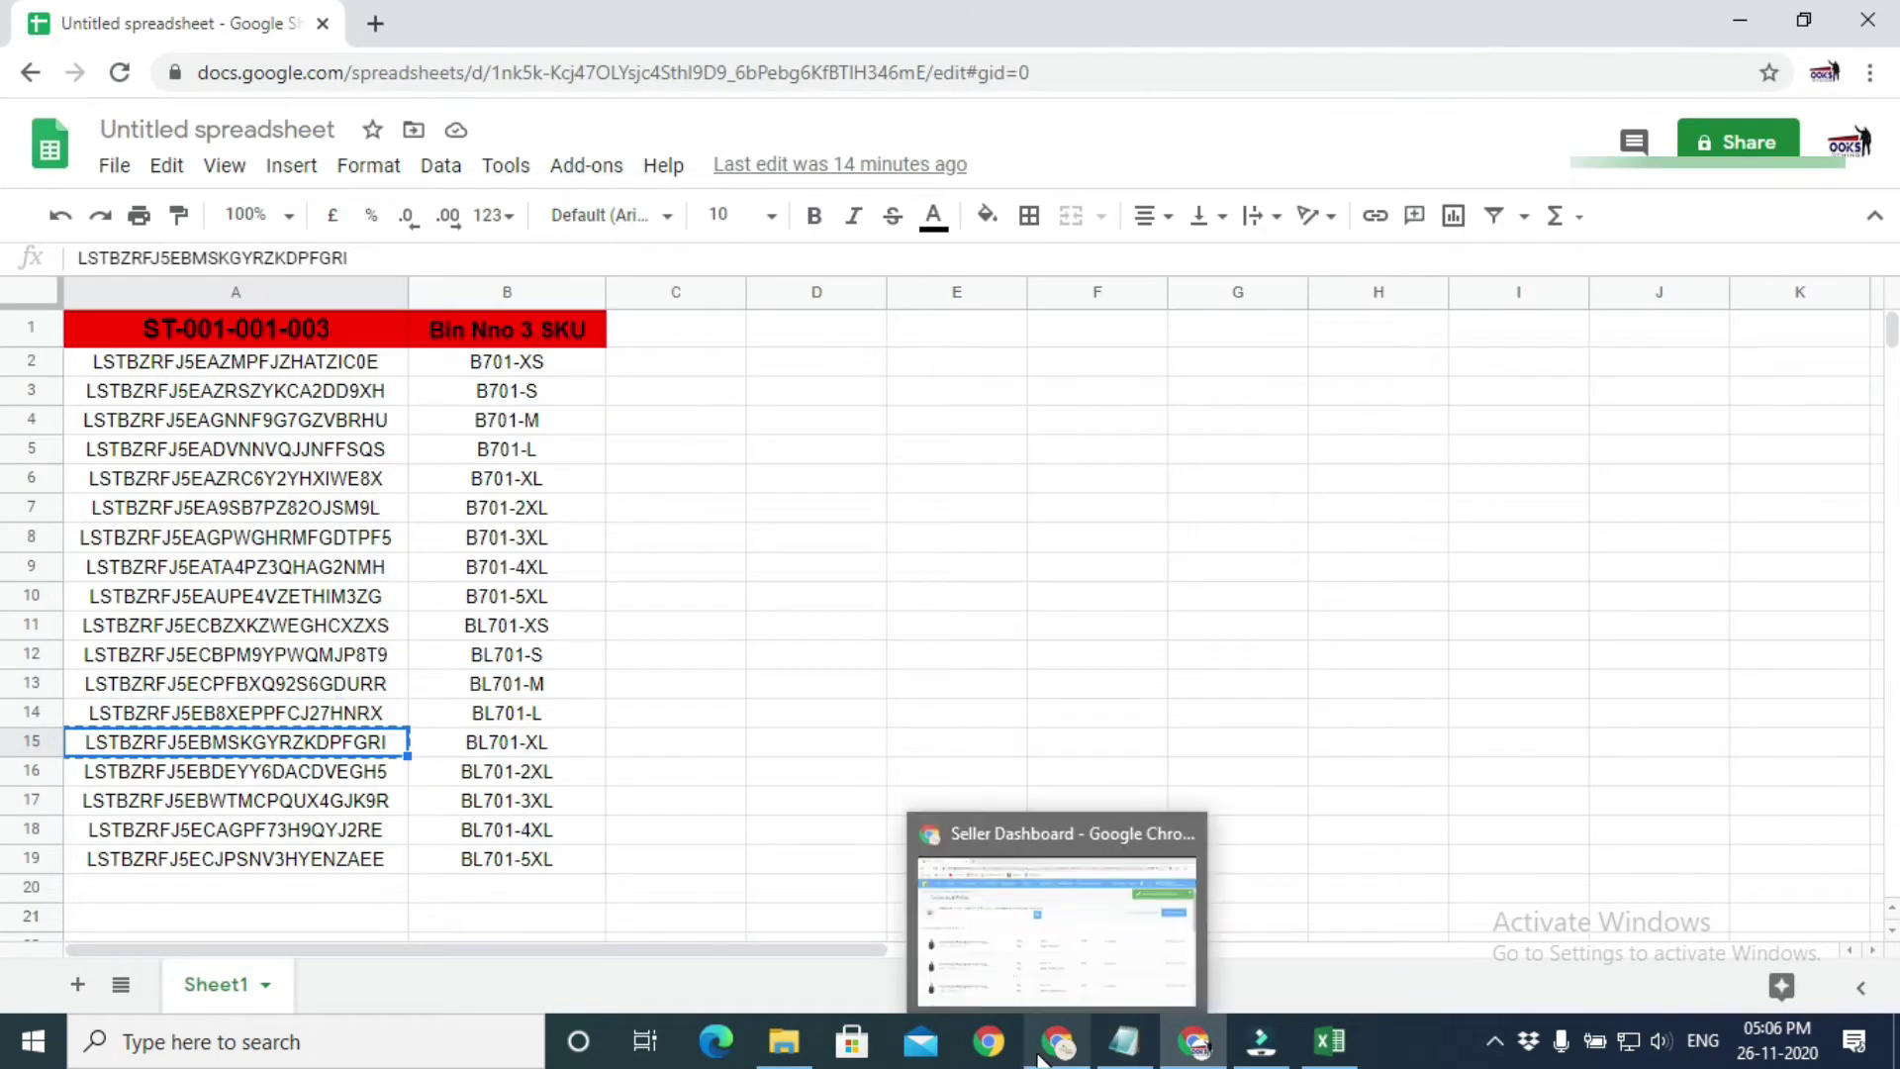
left_click(1057, 890)
right_click(495, 388)
left_click(665, 602)
left_click(817, 387)
- Copy the Listing ID of BL701-2XL from cell A16 of the Google Sheet and scan it into the bulk putlist
left_click(1177, 921)
right_click(366, 770)
left_click(445, 253)
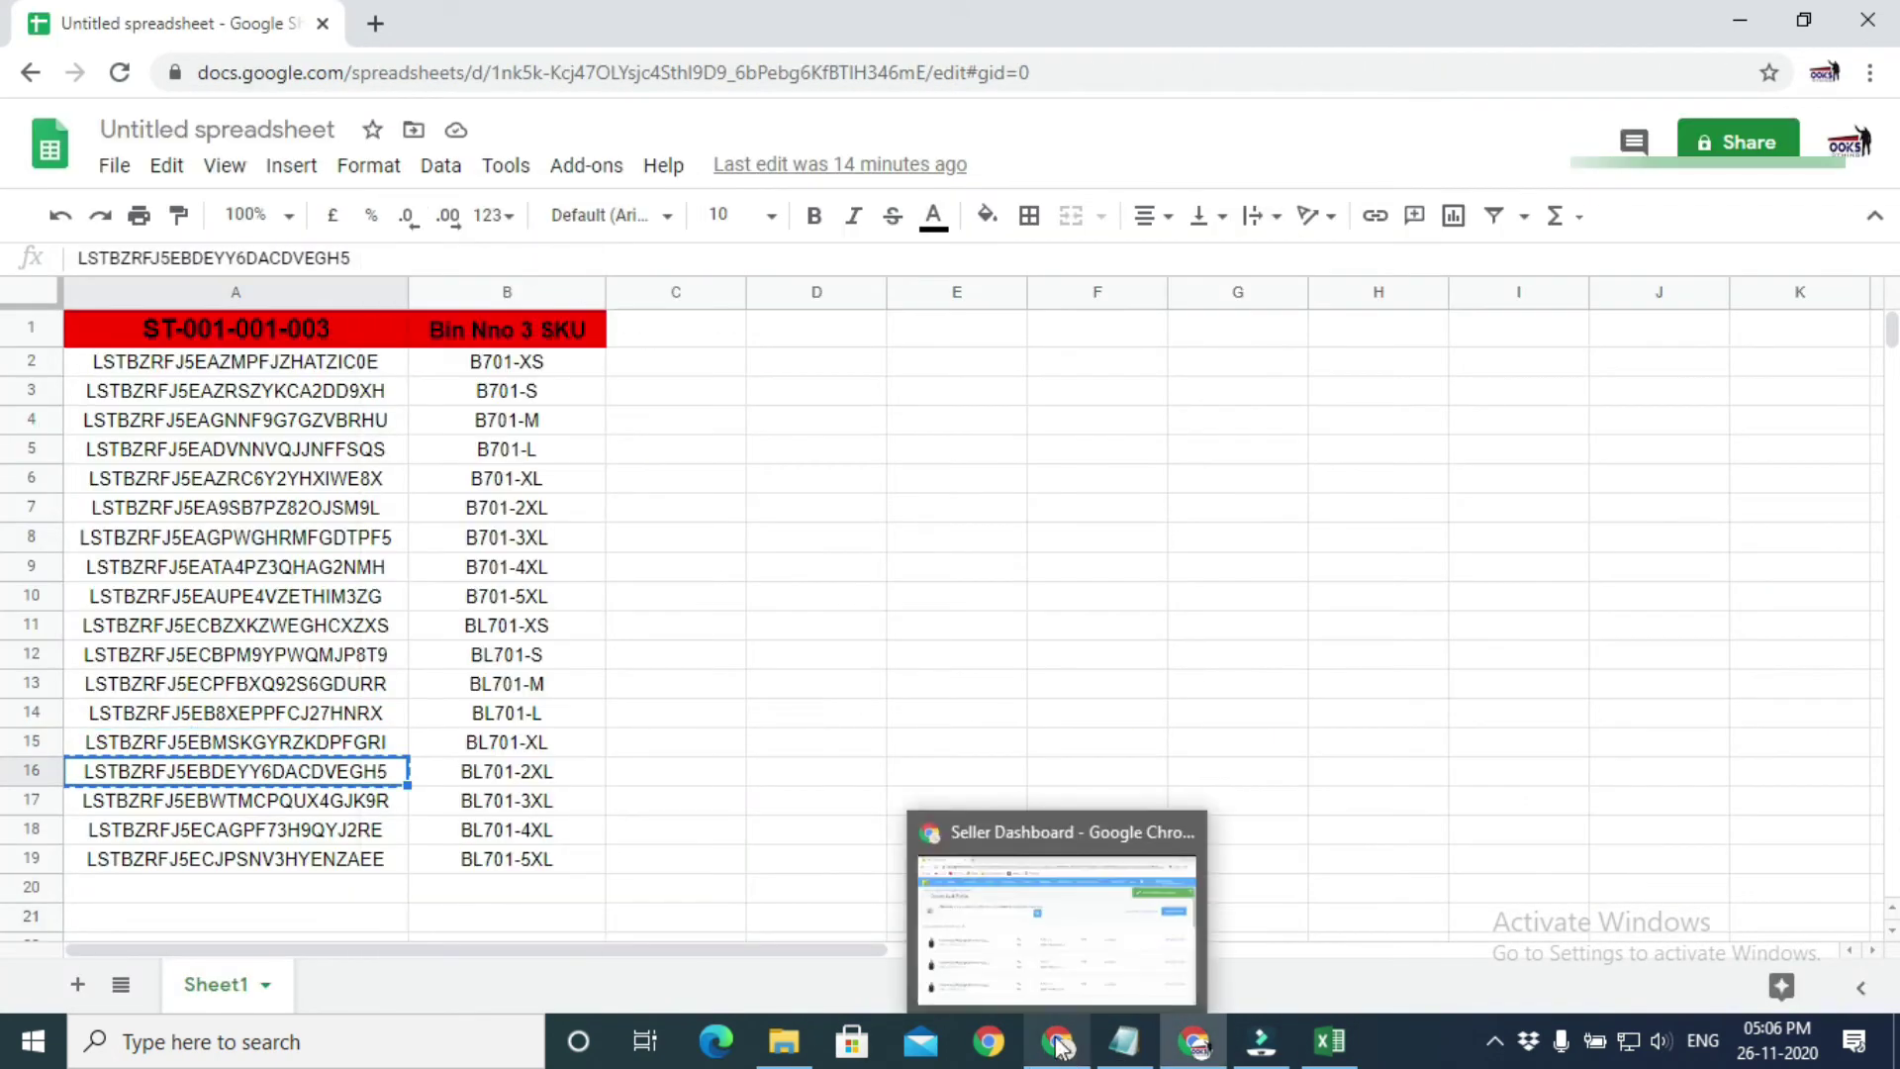
left_click(1057, 911)
right_click(494, 388)
left_click(584, 613)
left_click(816, 387)
- Copy the Listing ID of BL701-3XL from cell A17 of the Google Sheet and scan it into the bulk putlist
left_click(1177, 921)
right_click(329, 800)
left_click(396, 253)
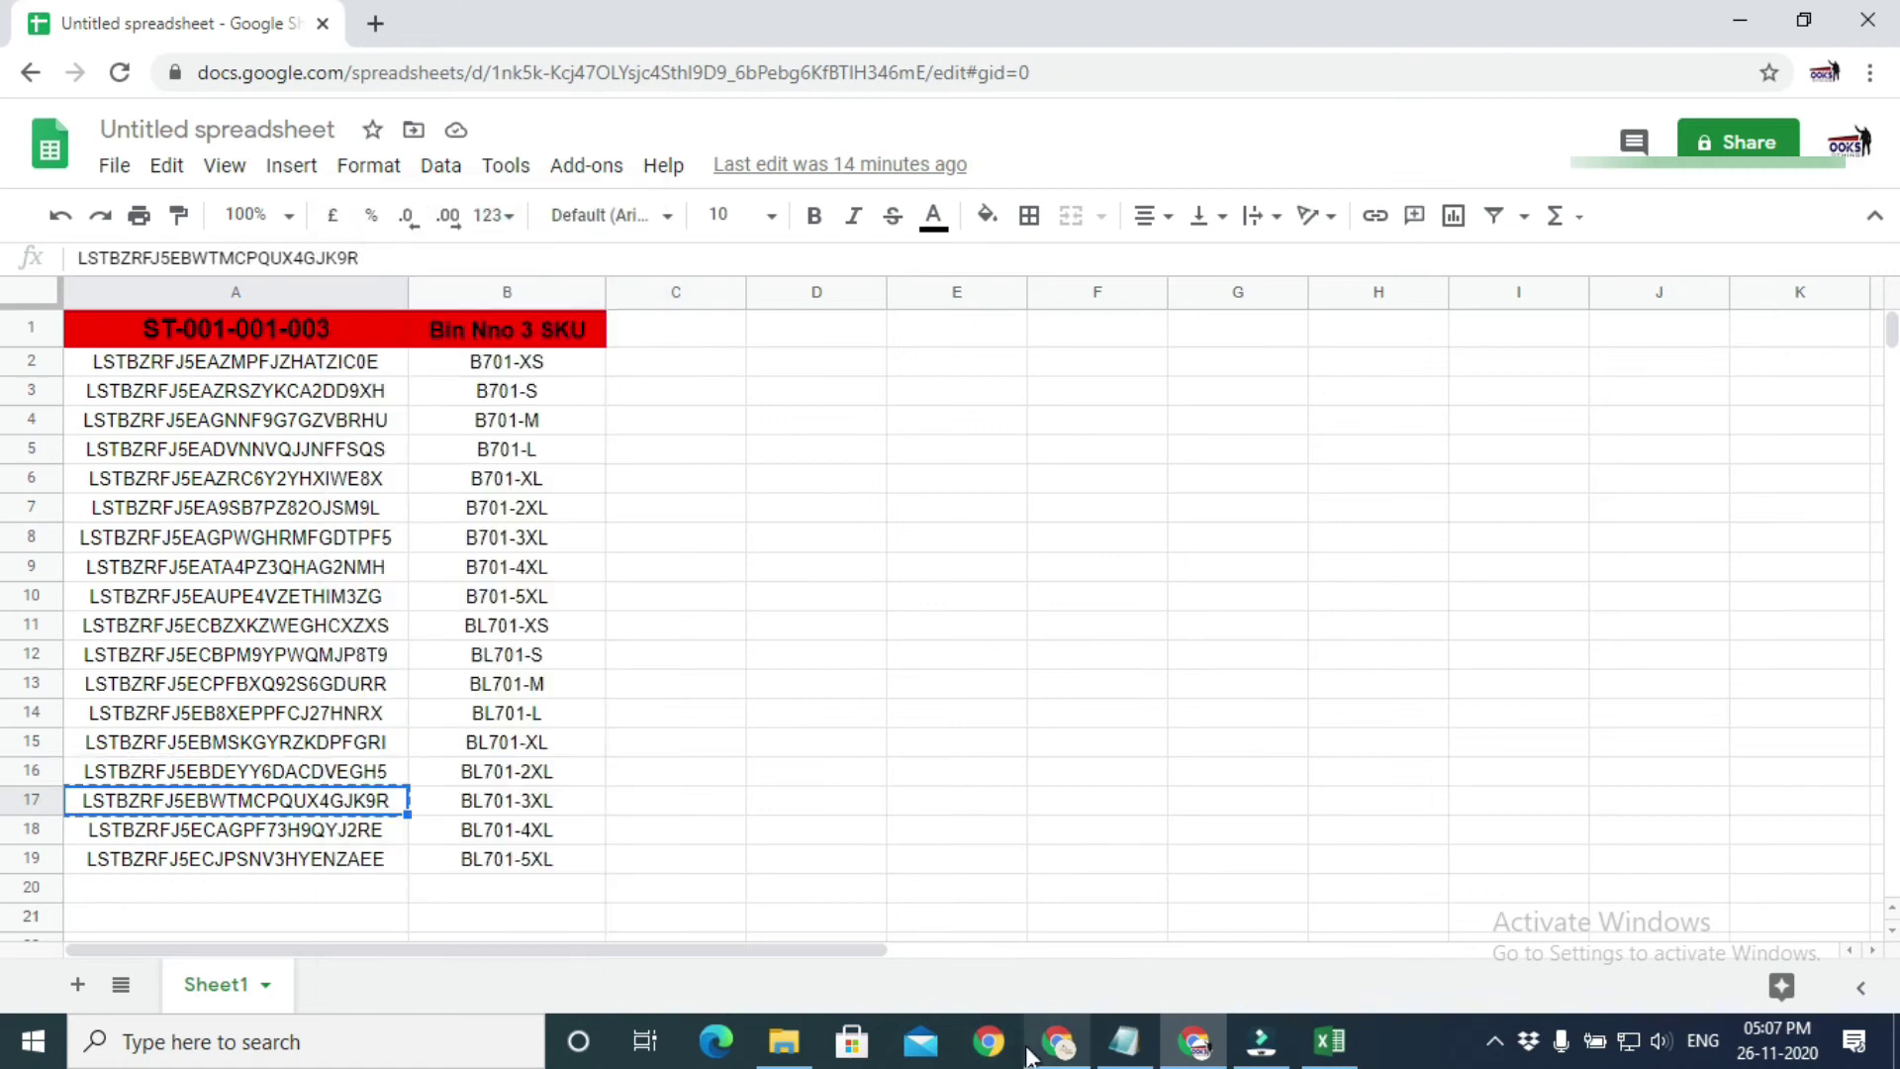
left_click(1057, 911)
right_click(424, 386)
left_click(515, 603)
left_click(815, 386)
- Copy the Listing ID of BL701-4XL from cell A18 of the Google Sheet and scan it into the bulk putlist
left_click(1160, 940)
right_click(237, 829)
left_click(396, 256)
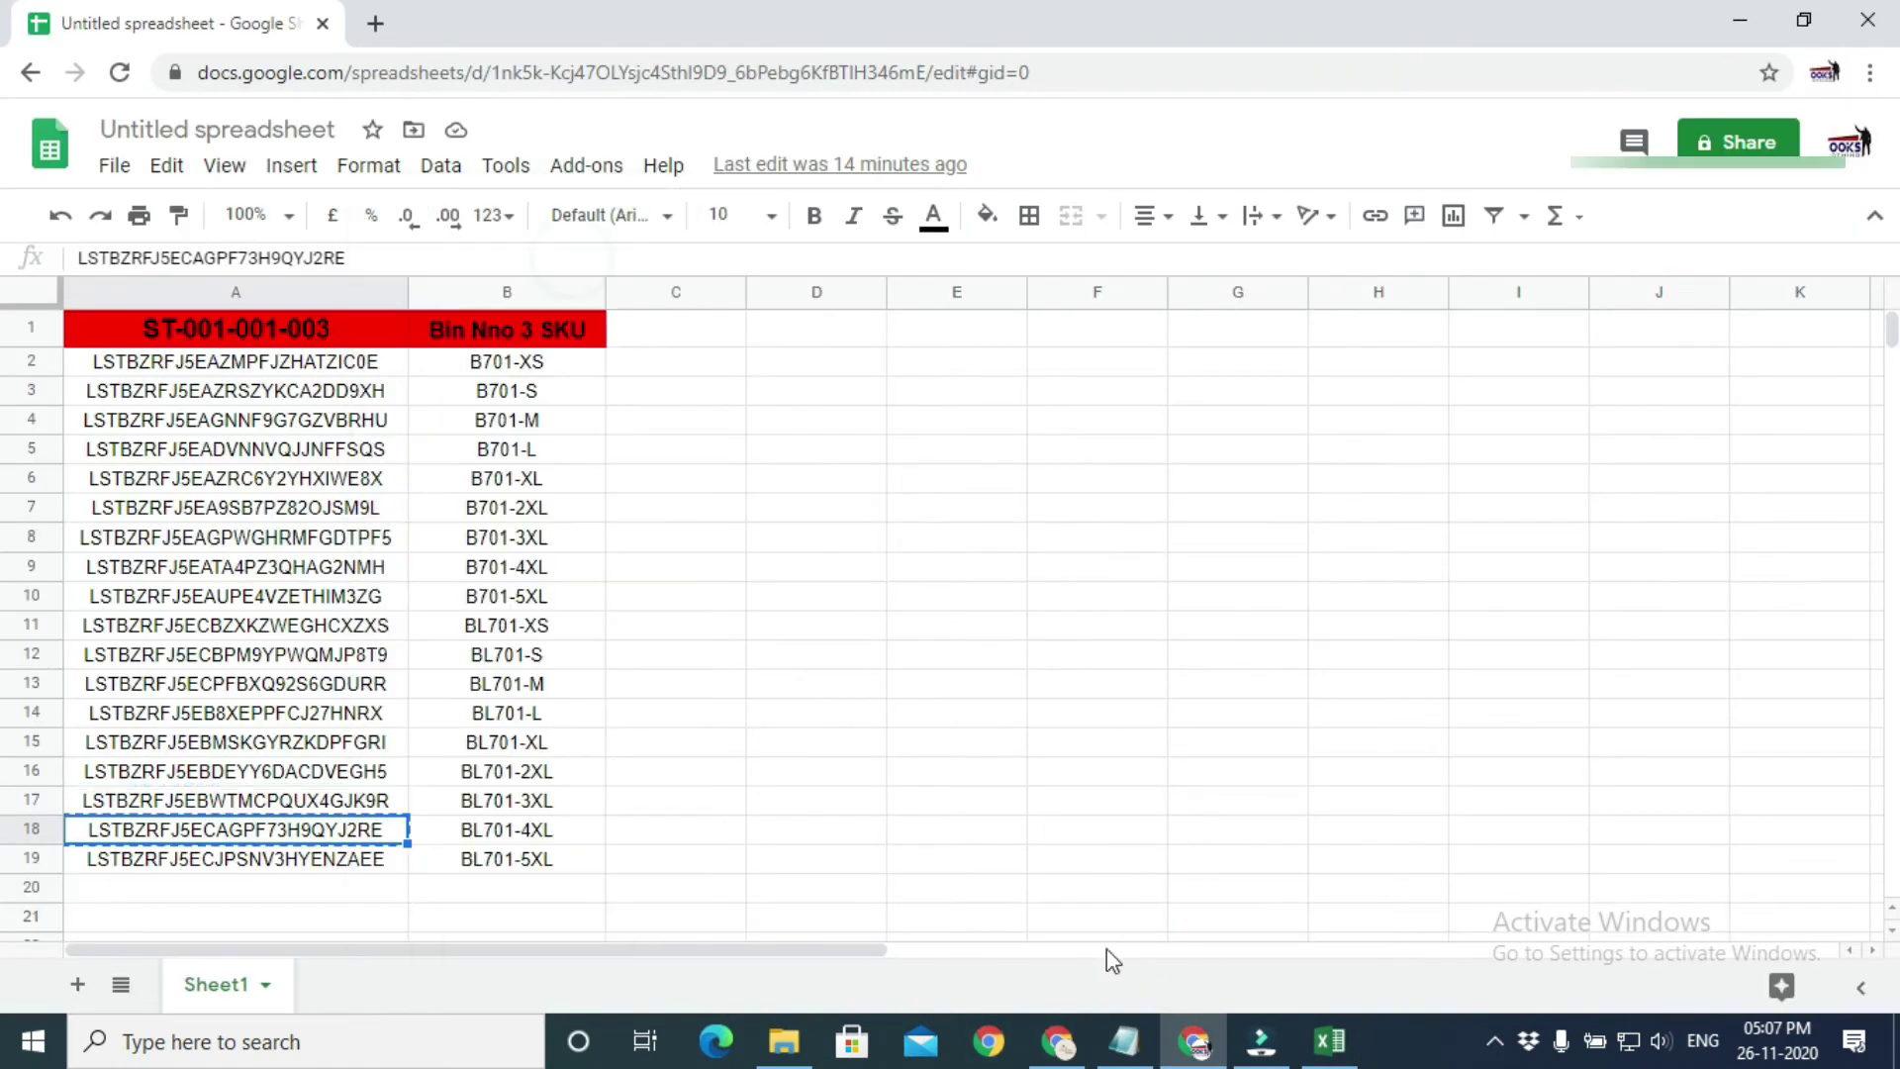
left_click(1098, 945)
right_click(412, 386)
left_click(515, 604)
left_click(815, 386)
- Copy the Listing ID of BL701-5XL from cell A19 of the Google Sheet and scan it into the bulk putlist
left_click(1160, 940)
left_click(375, 860)
key("ctrl+c")
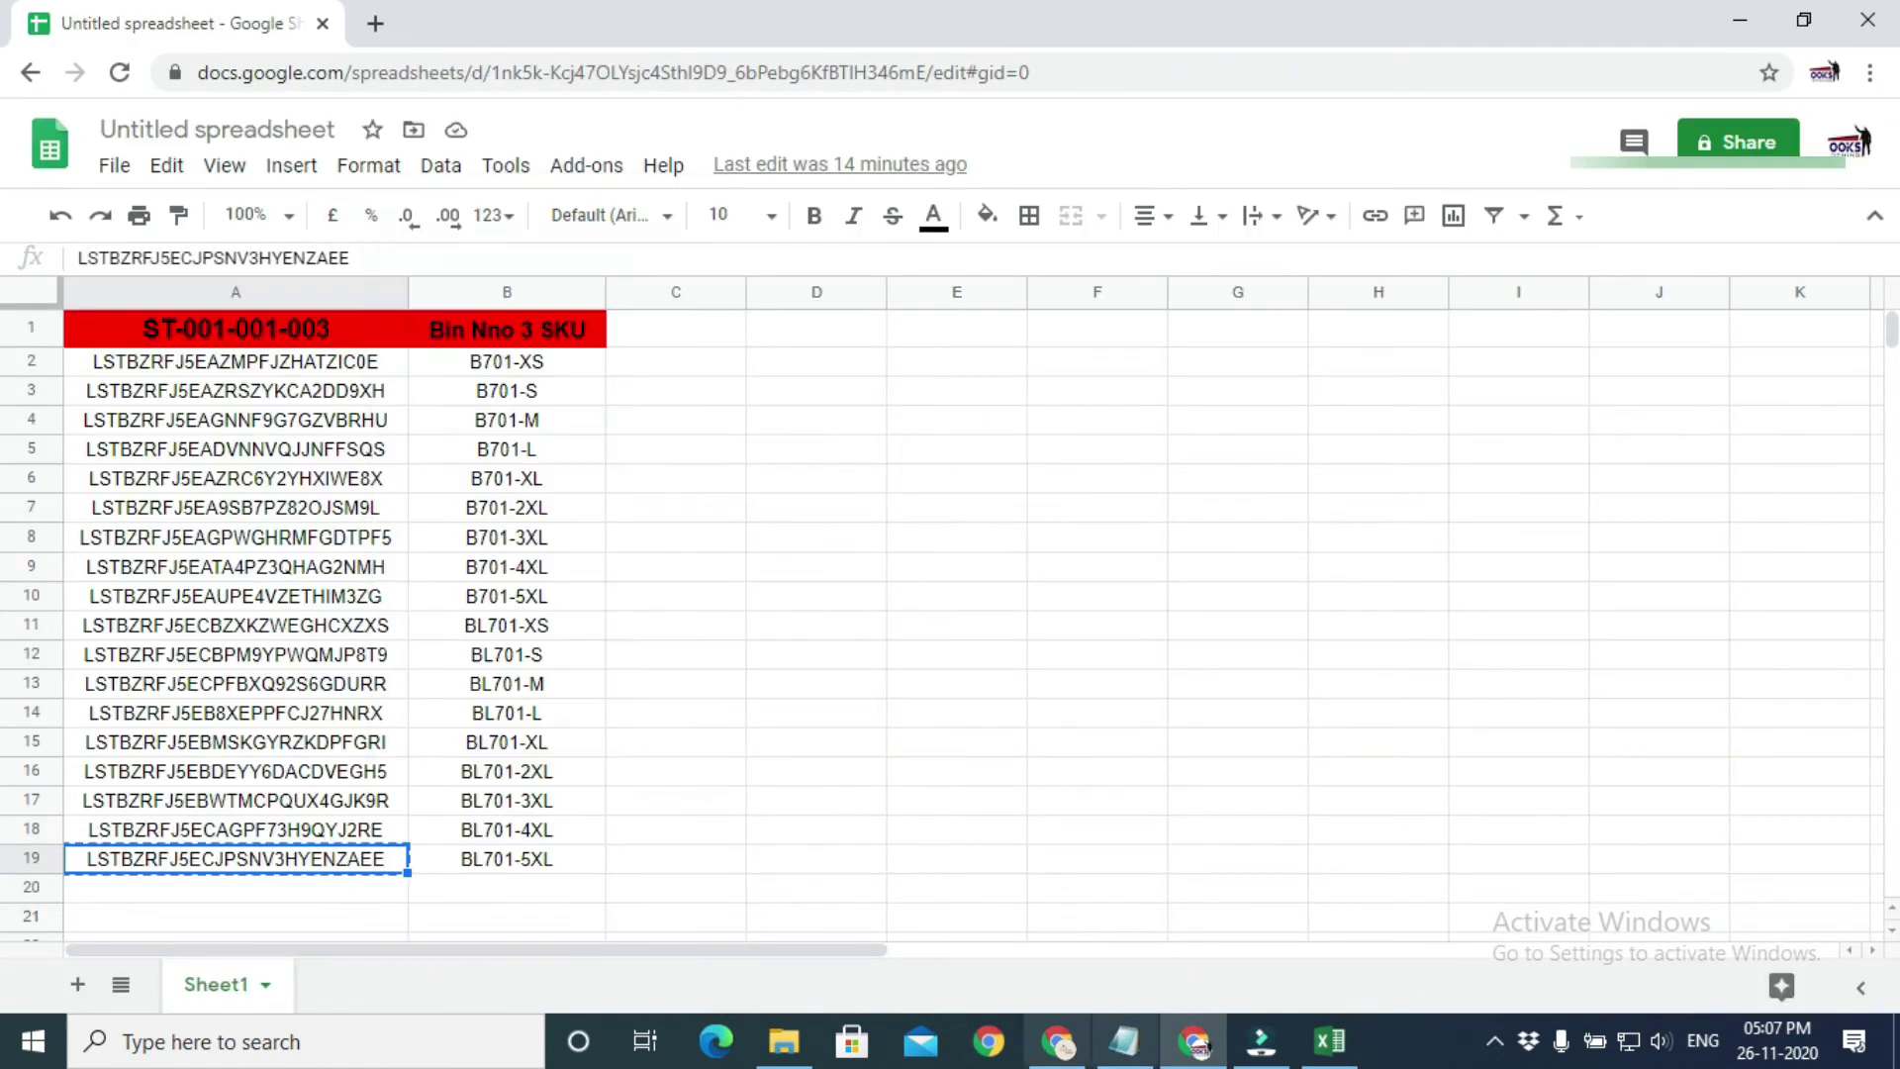
left_click(1057, 1041)
right_click(394, 391)
left_click(465, 615)
left_click(817, 388)
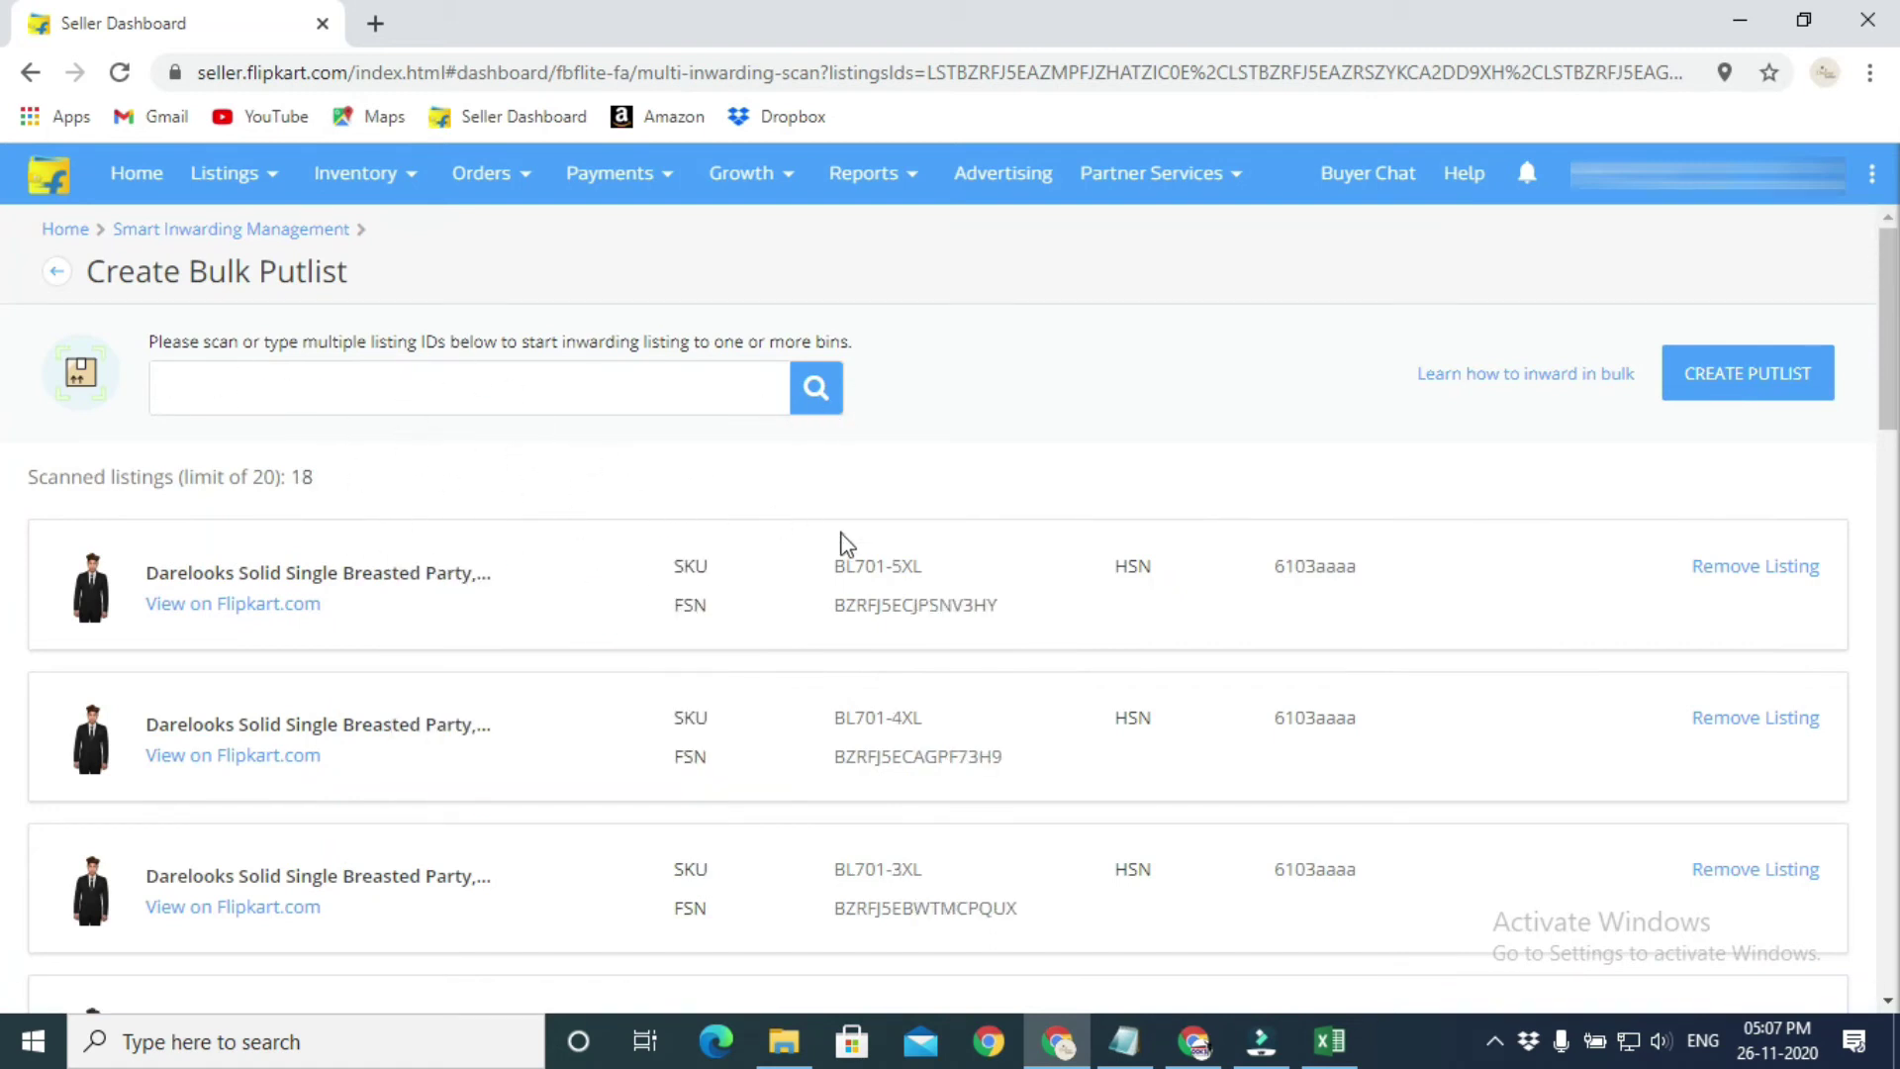
- Review the full list of scanned B701 and BL701 listings and their number against the putlist limit
scroll(846, 542, "down", 15)
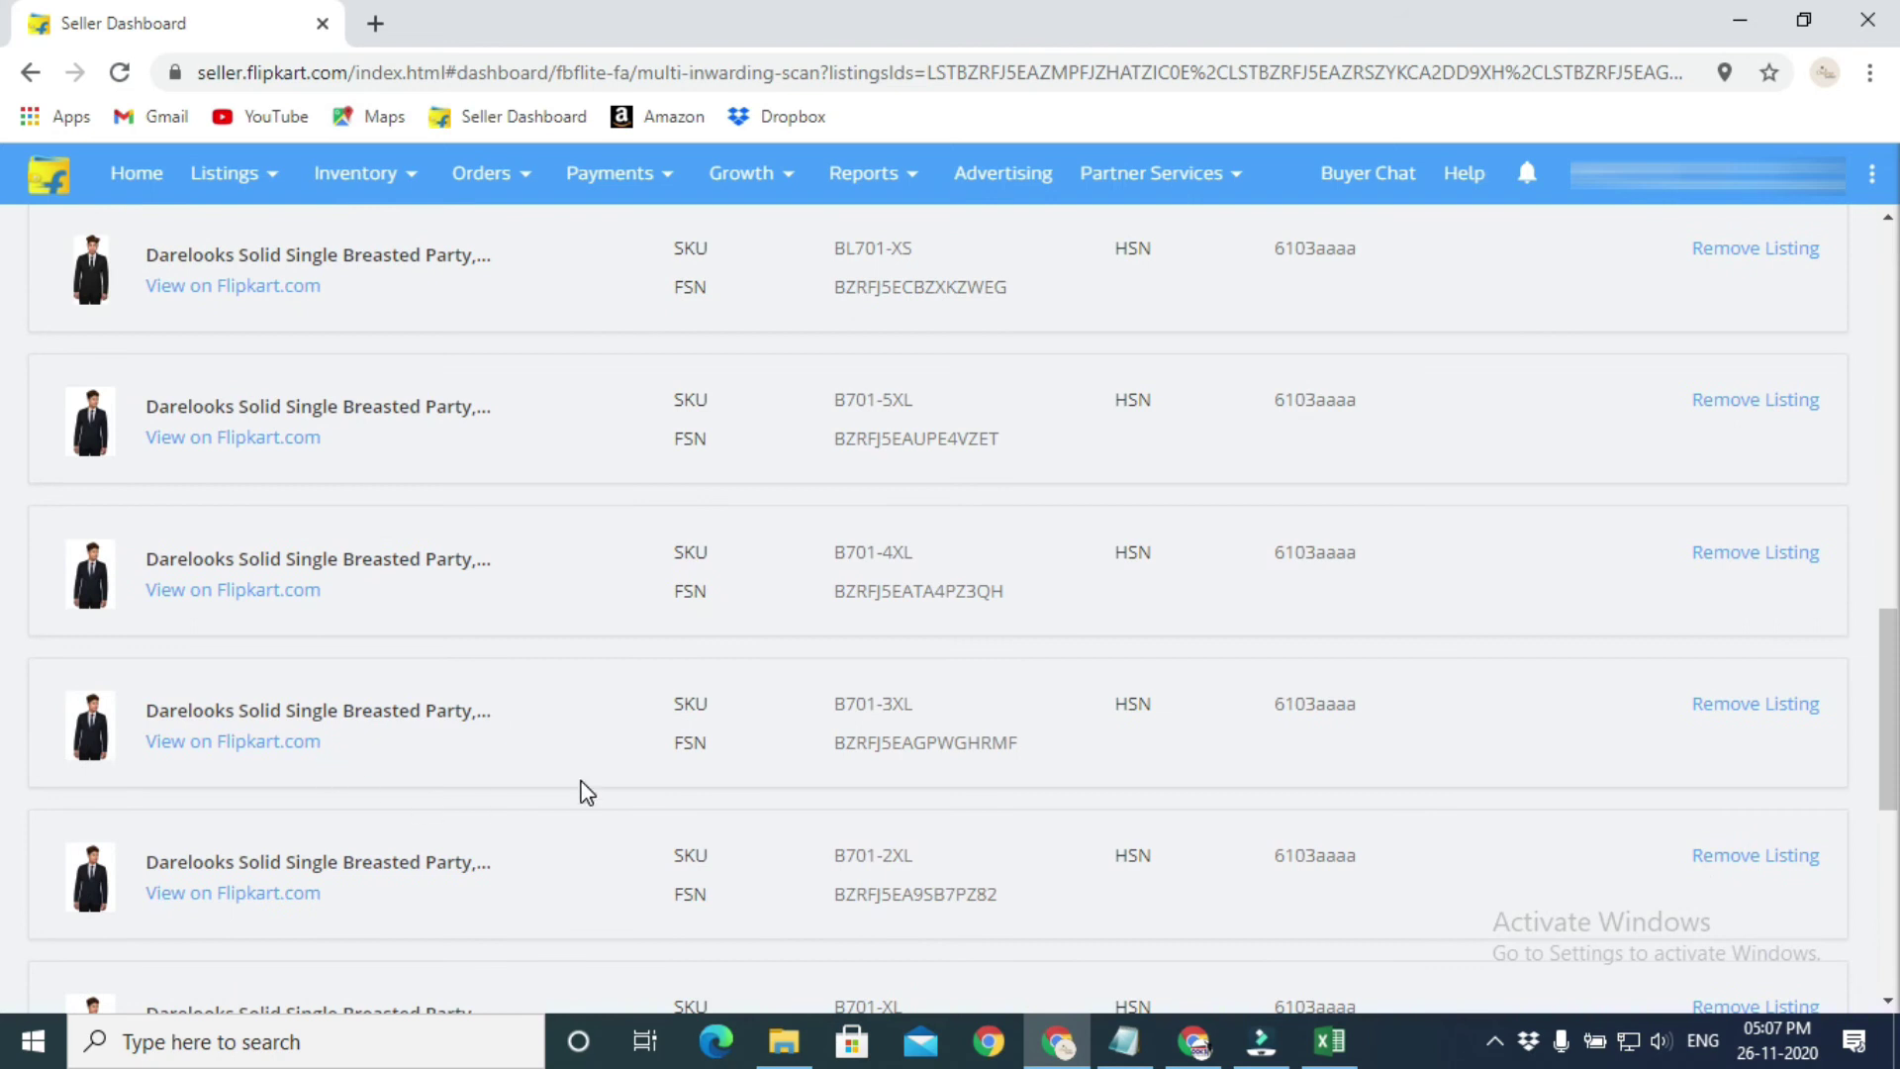
scroll(591, 782, "up", 9)
scroll(616, 777, "down", 9)
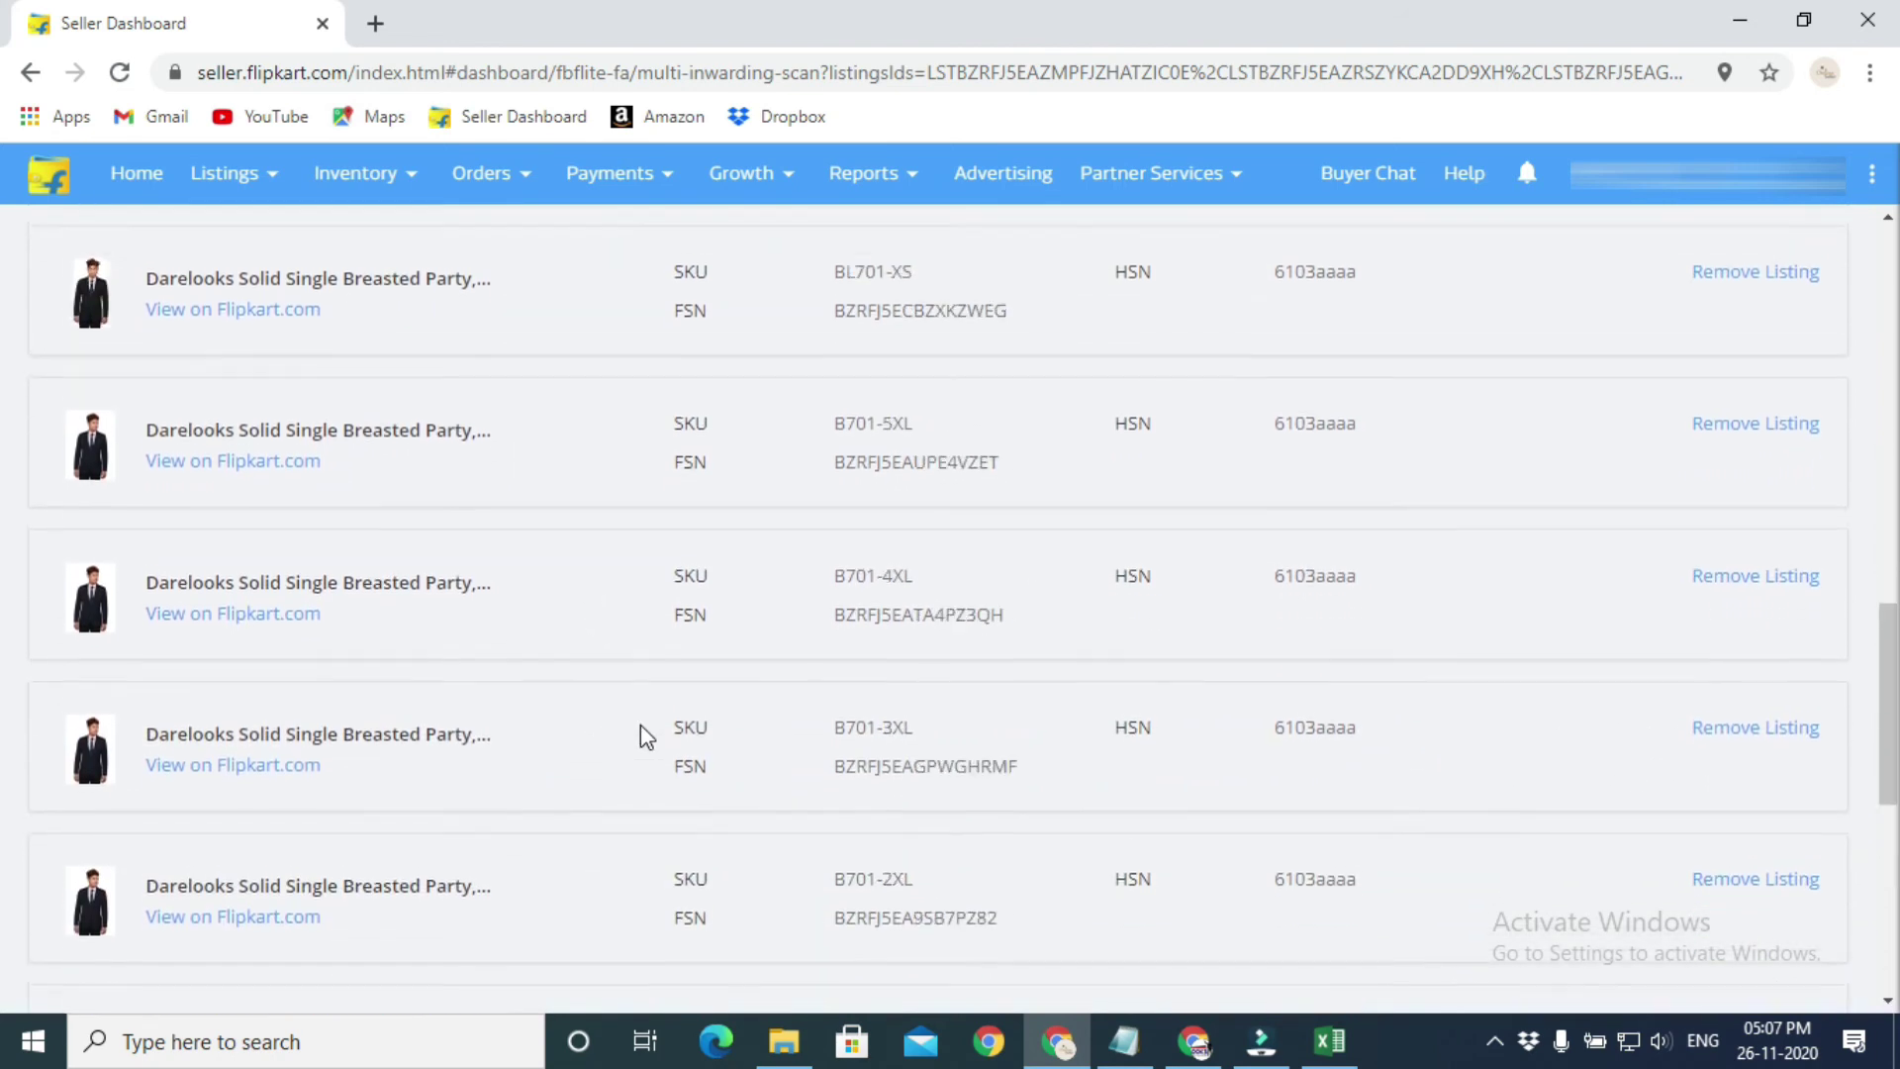
scroll(641, 727, "up", 15)
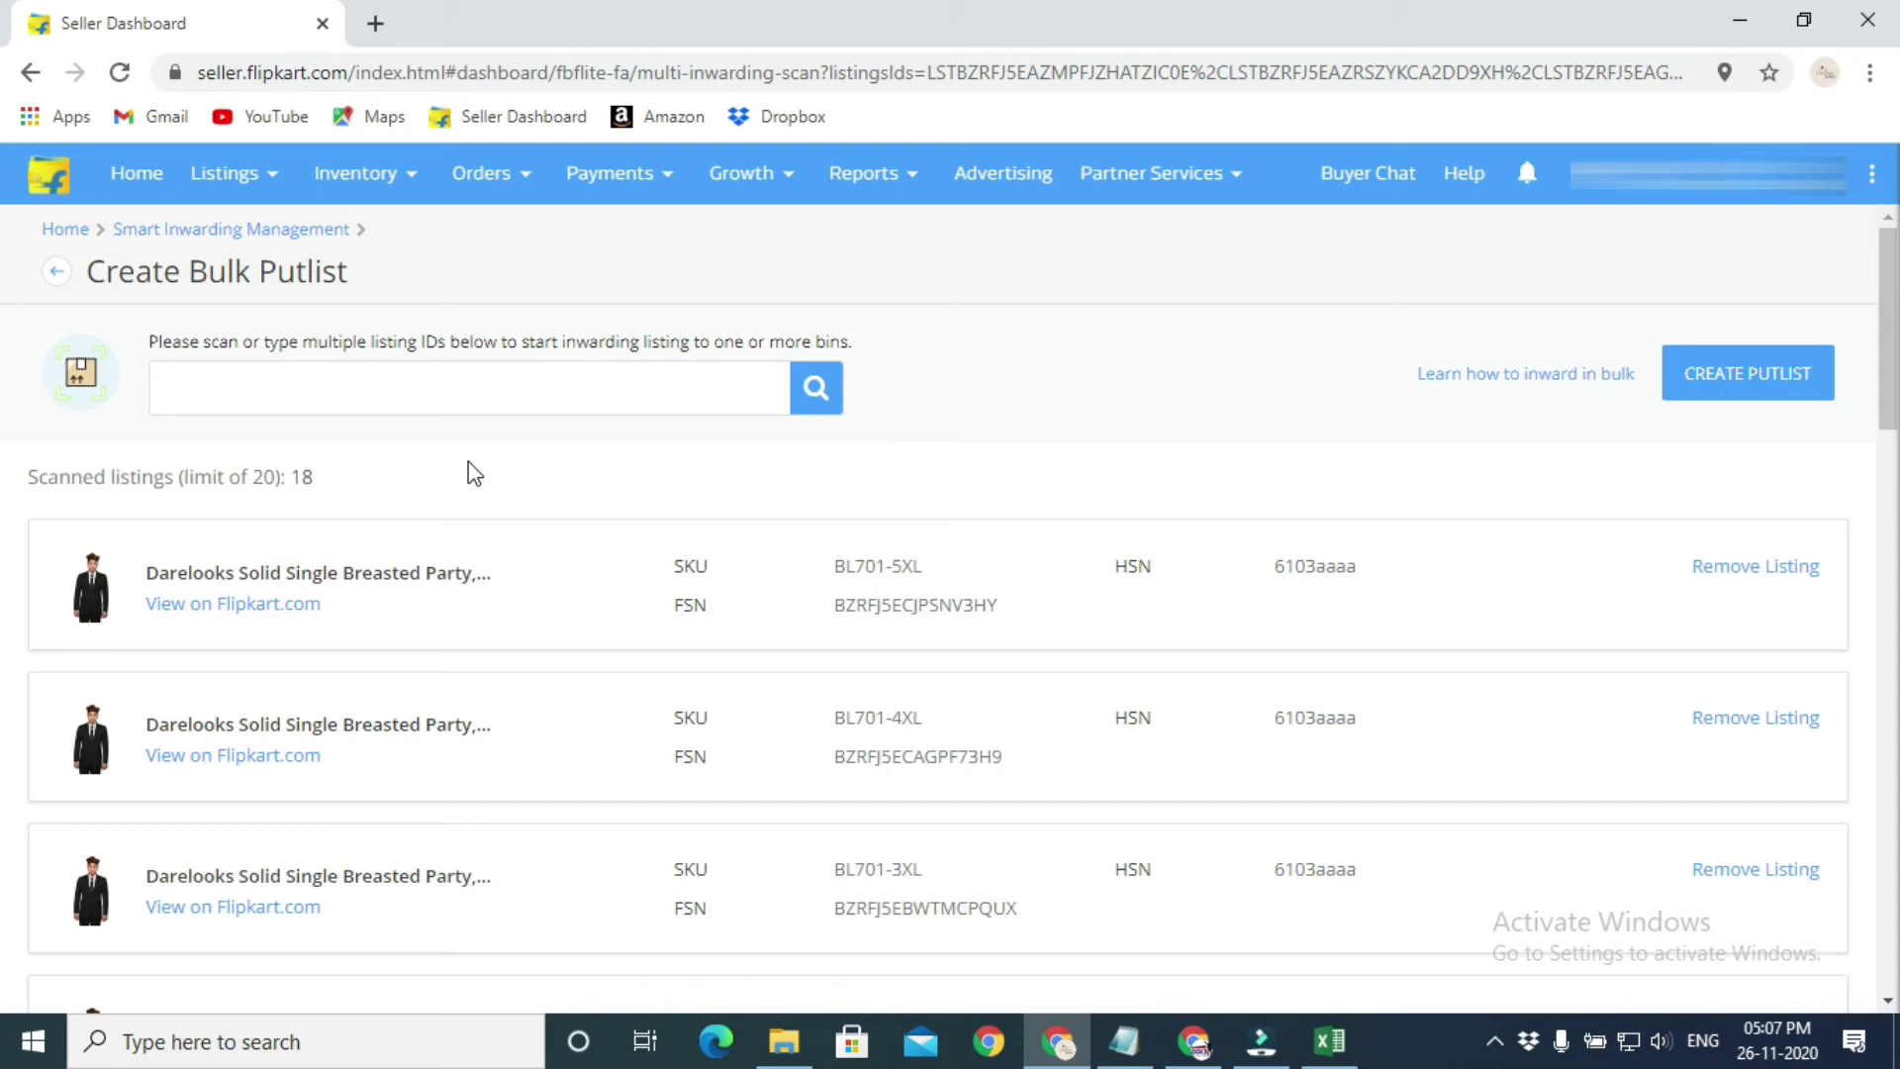
scroll(699, 746, "down", 11)
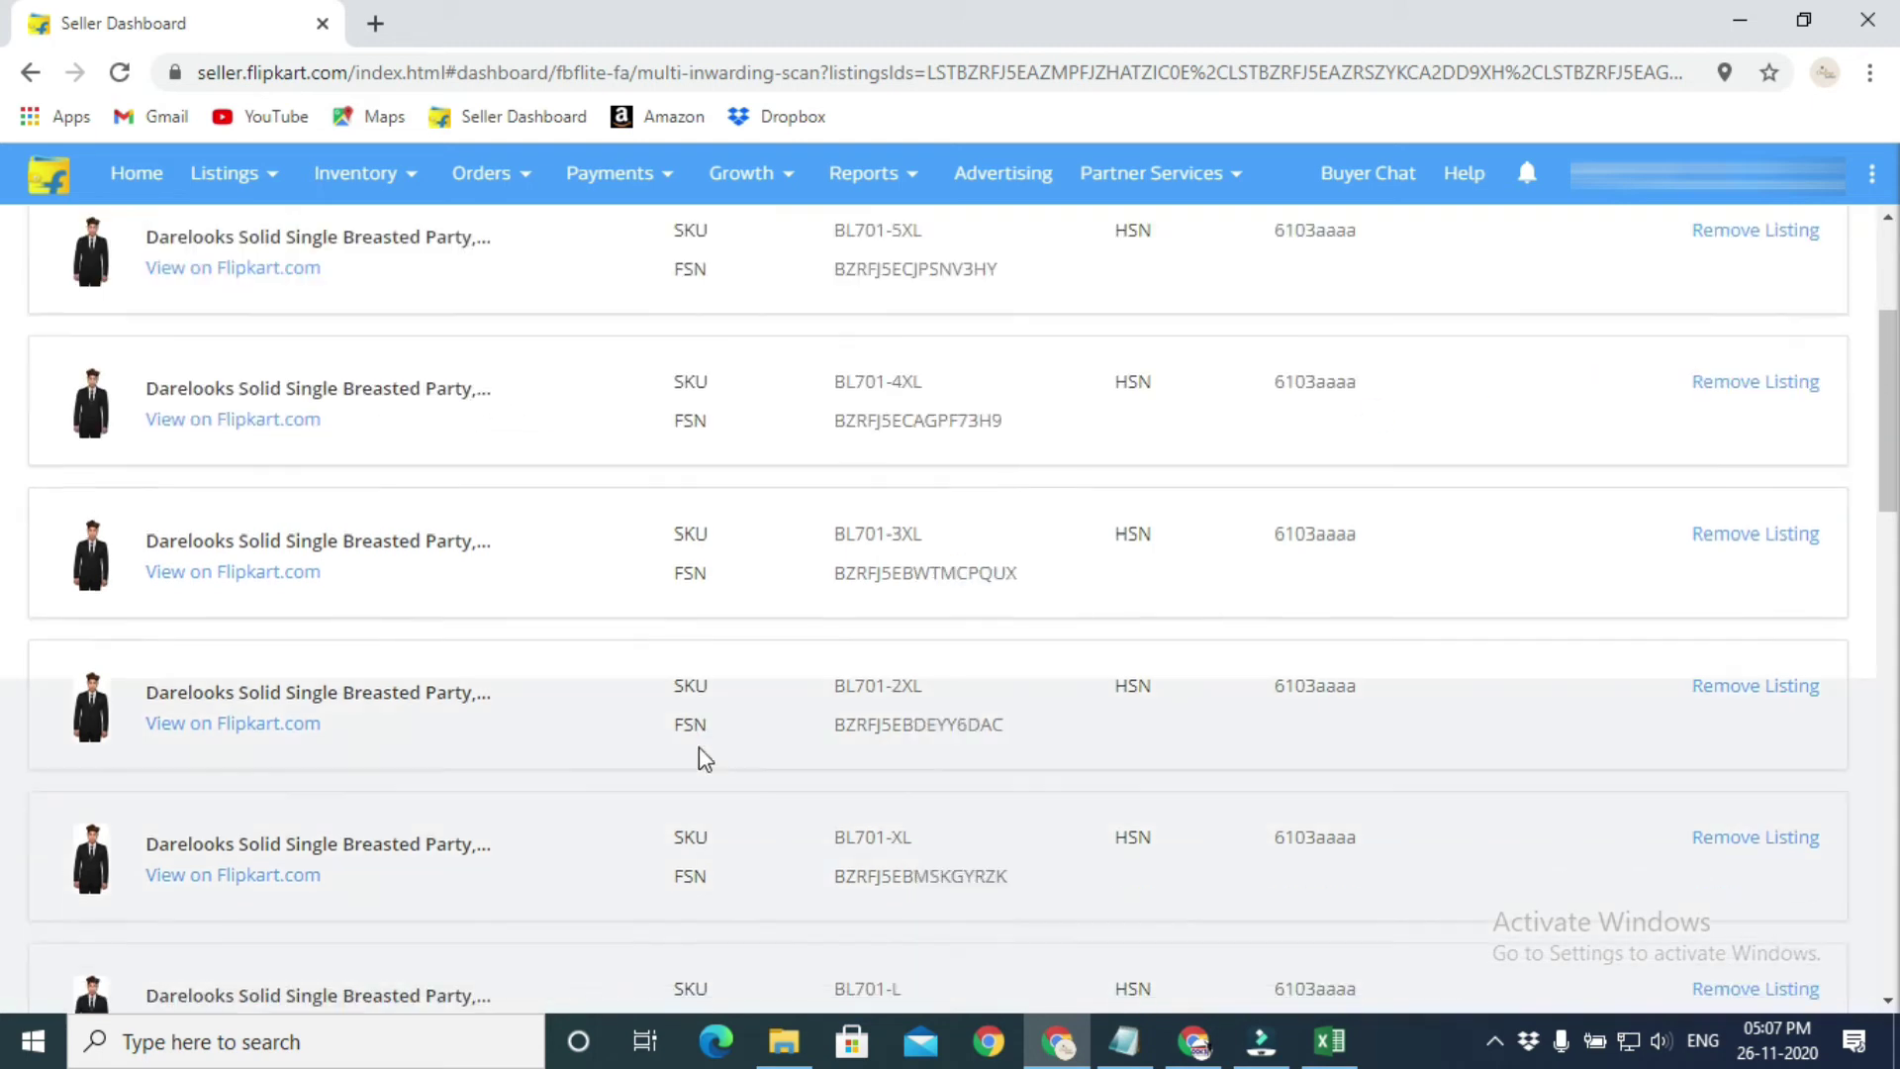
scroll(731, 767, "down", 10)
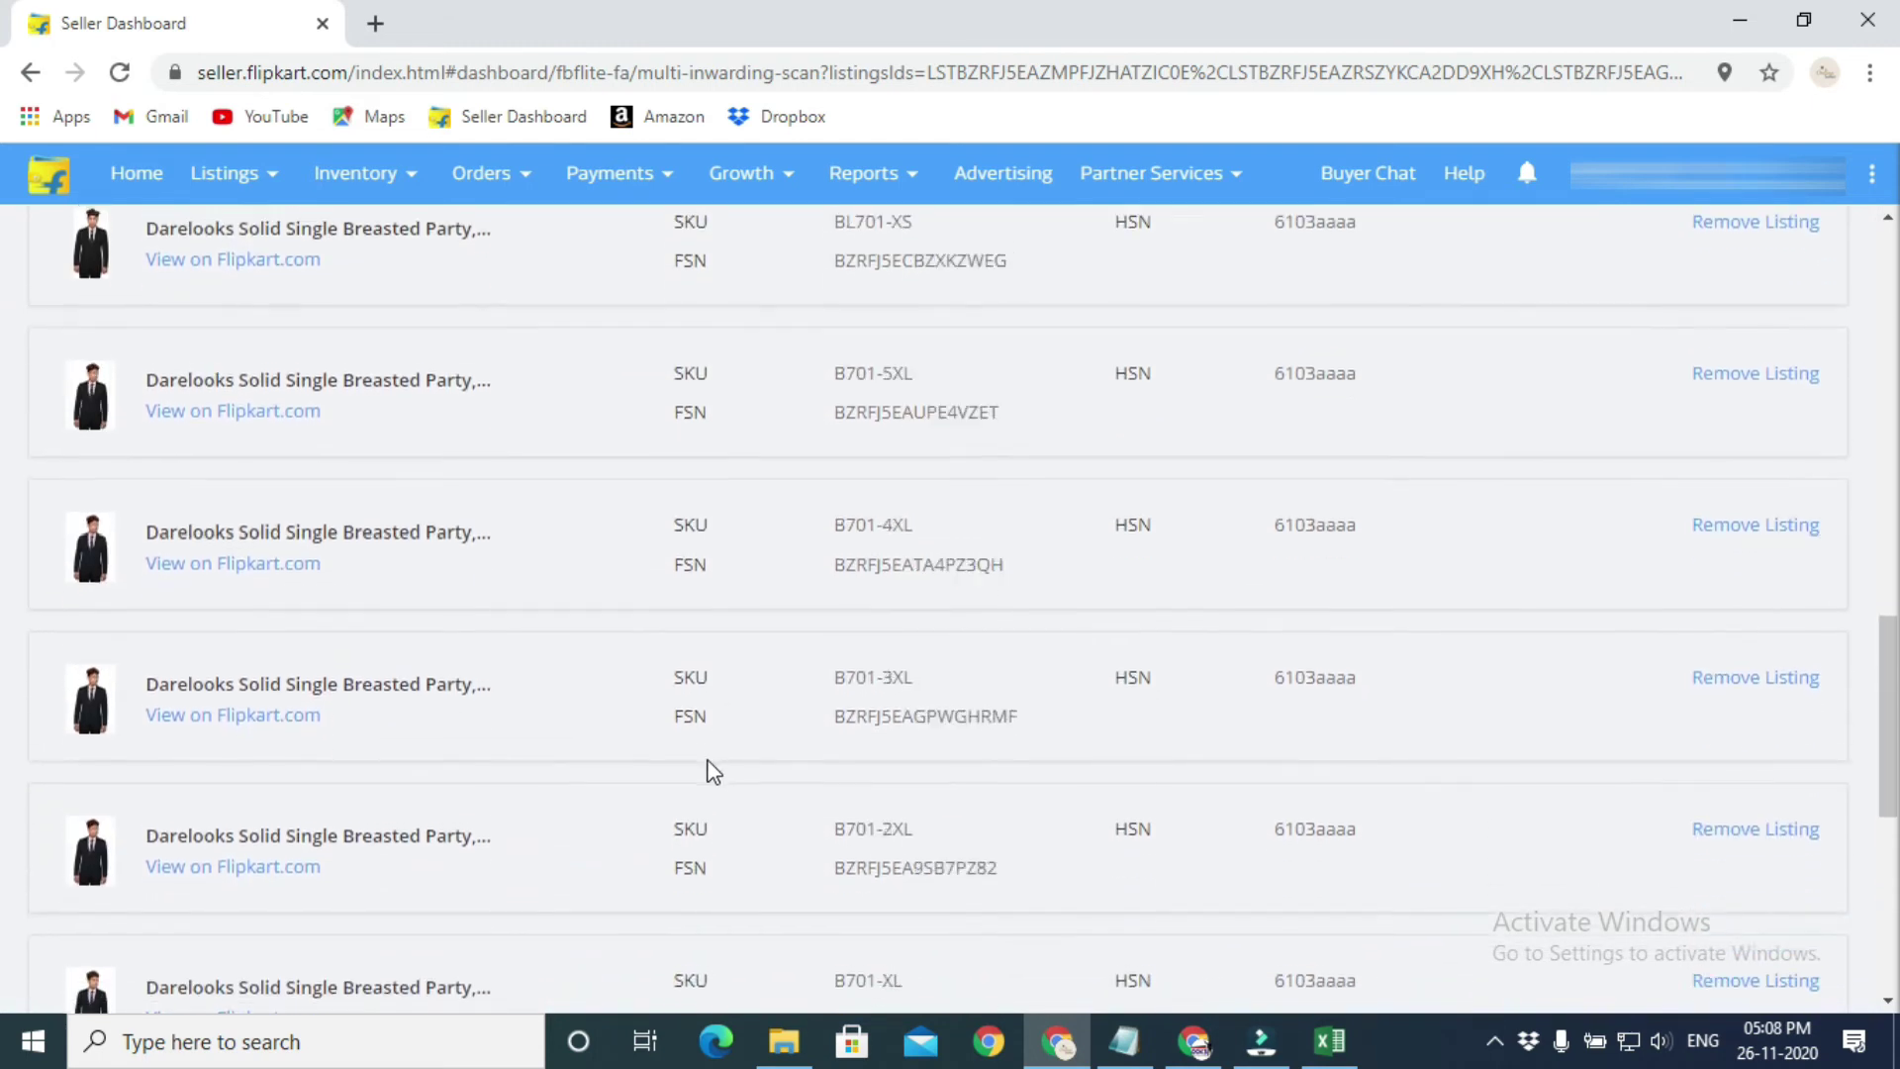
scroll(743, 768, "up", 10)
scroll(749, 764, "up", 12)
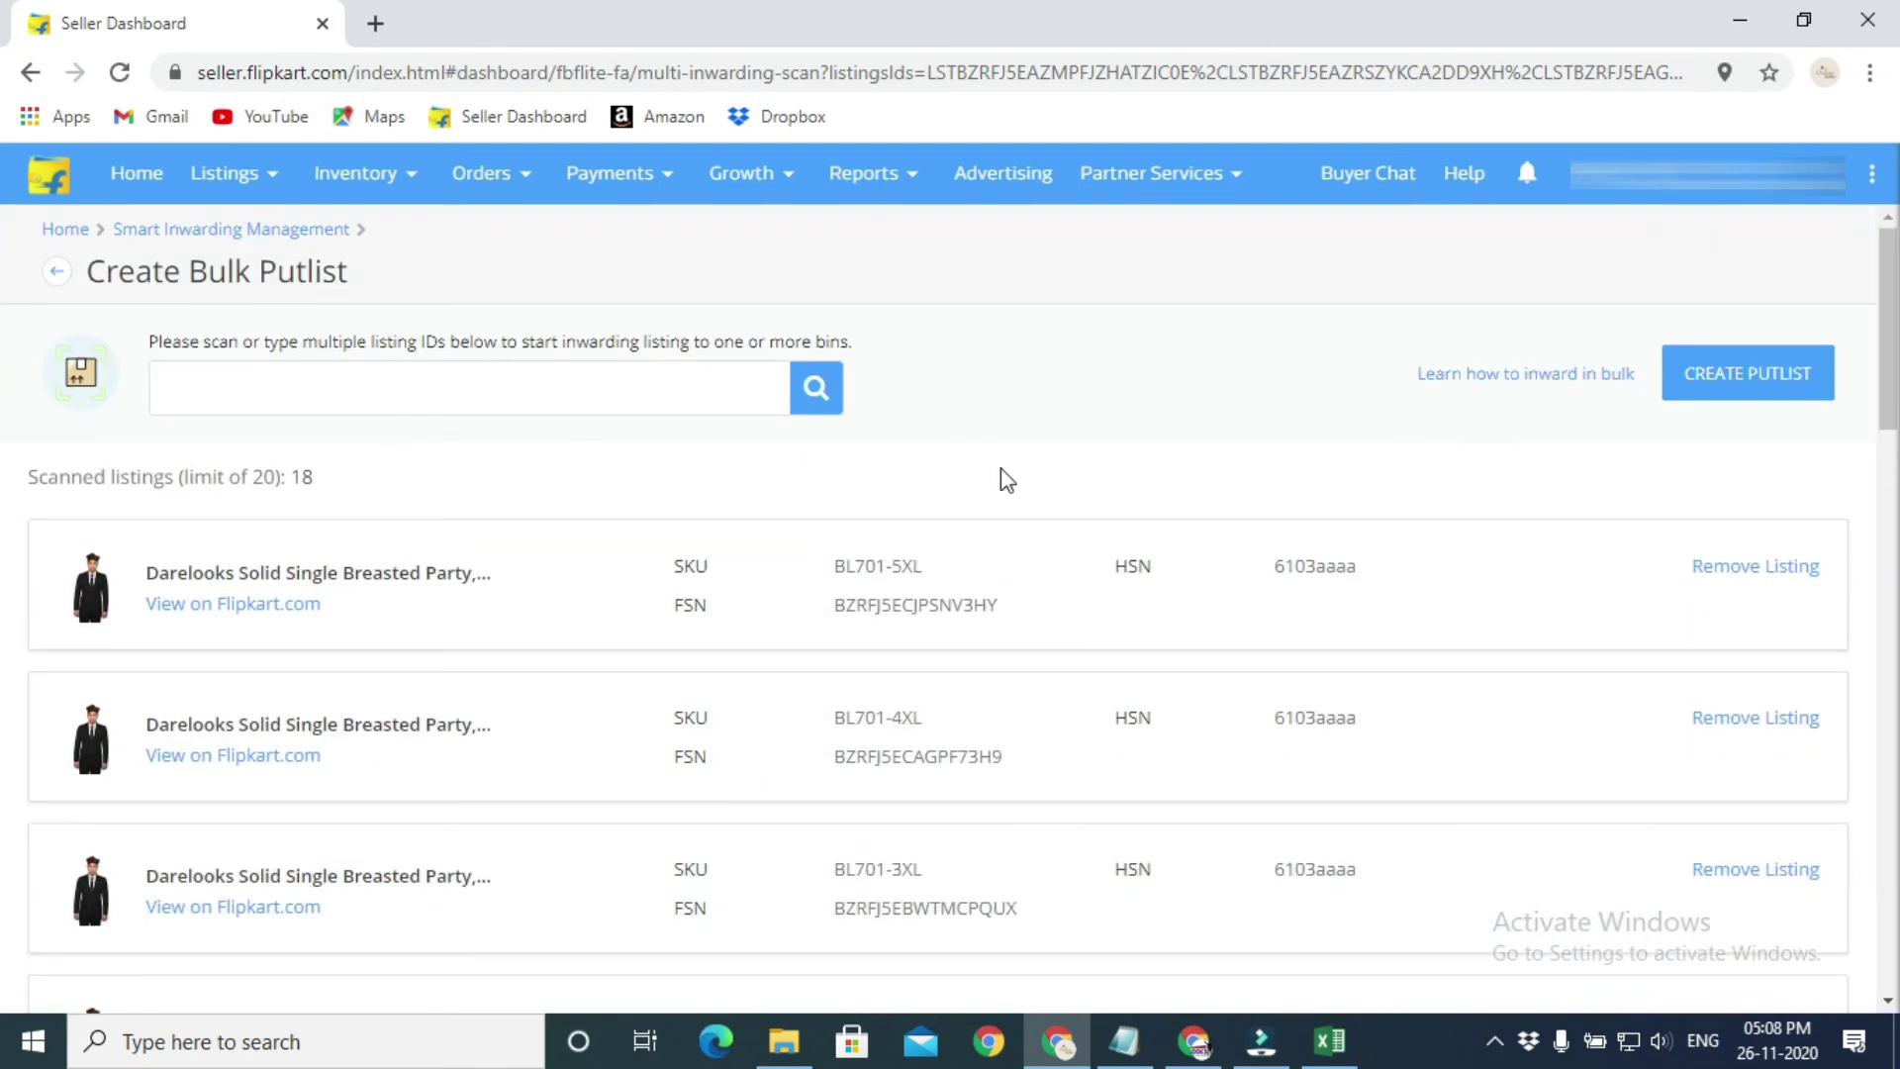
- Create the putlist from the scanned listings and check the LID, SKU ID, BIN Id and Quantity columns in its downloaded PDF
left_click(1787, 386)
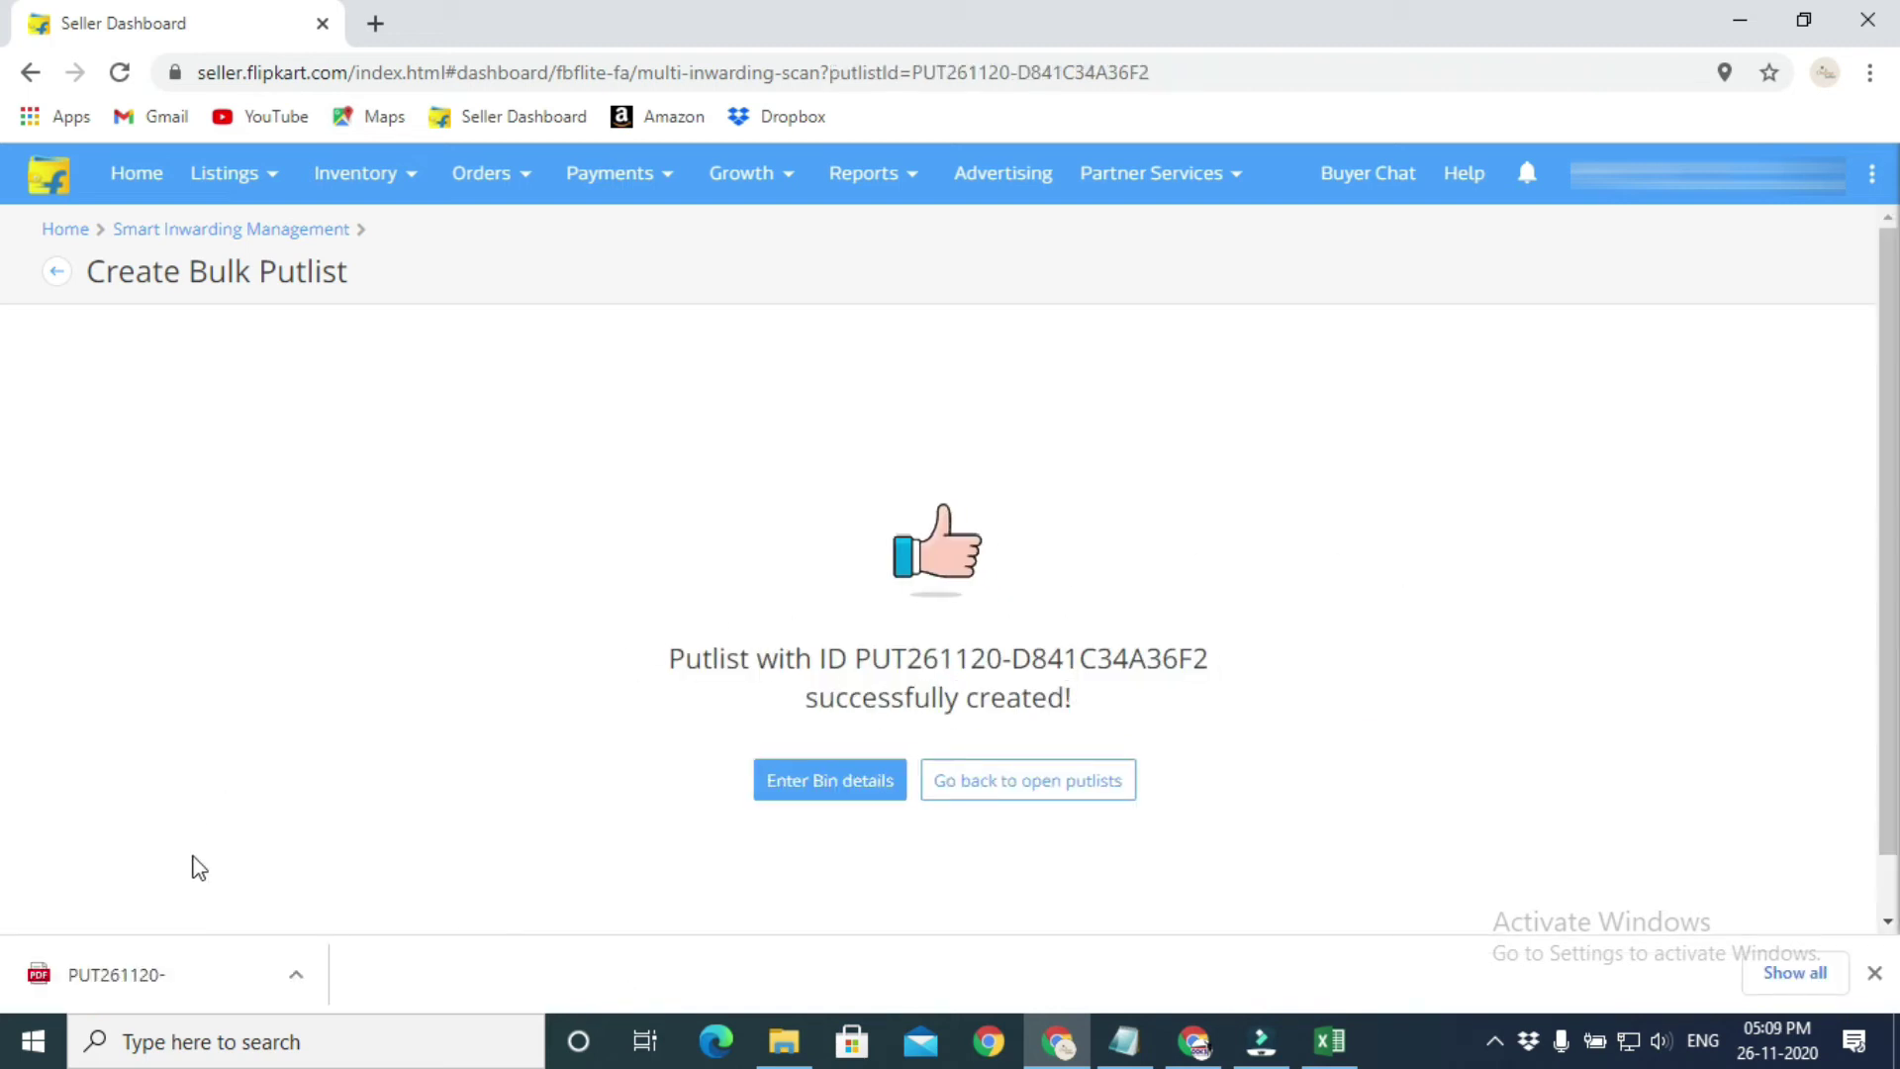
left_click(134, 970)
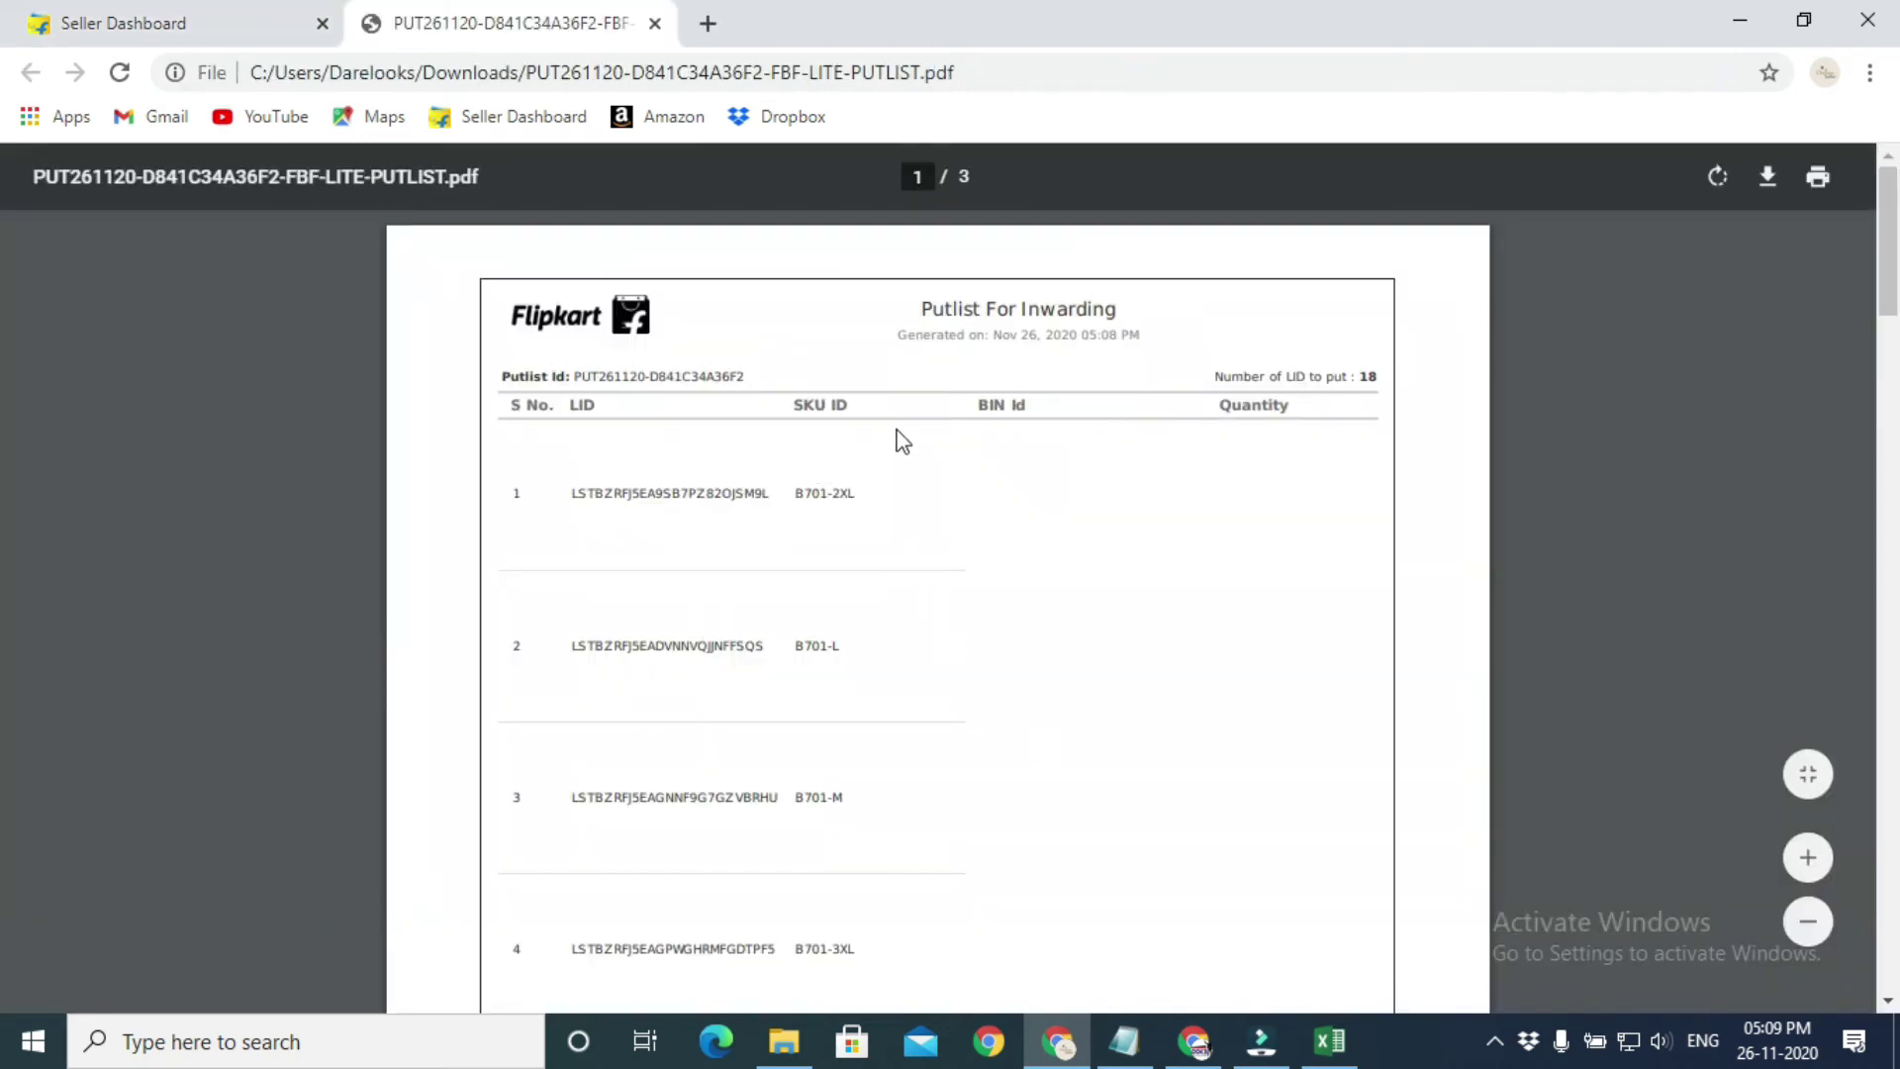
double_click(582, 408)
double_click(822, 412)
scroll(882, 709, "down", 6)
scroll(1027, 768, "up", 5)
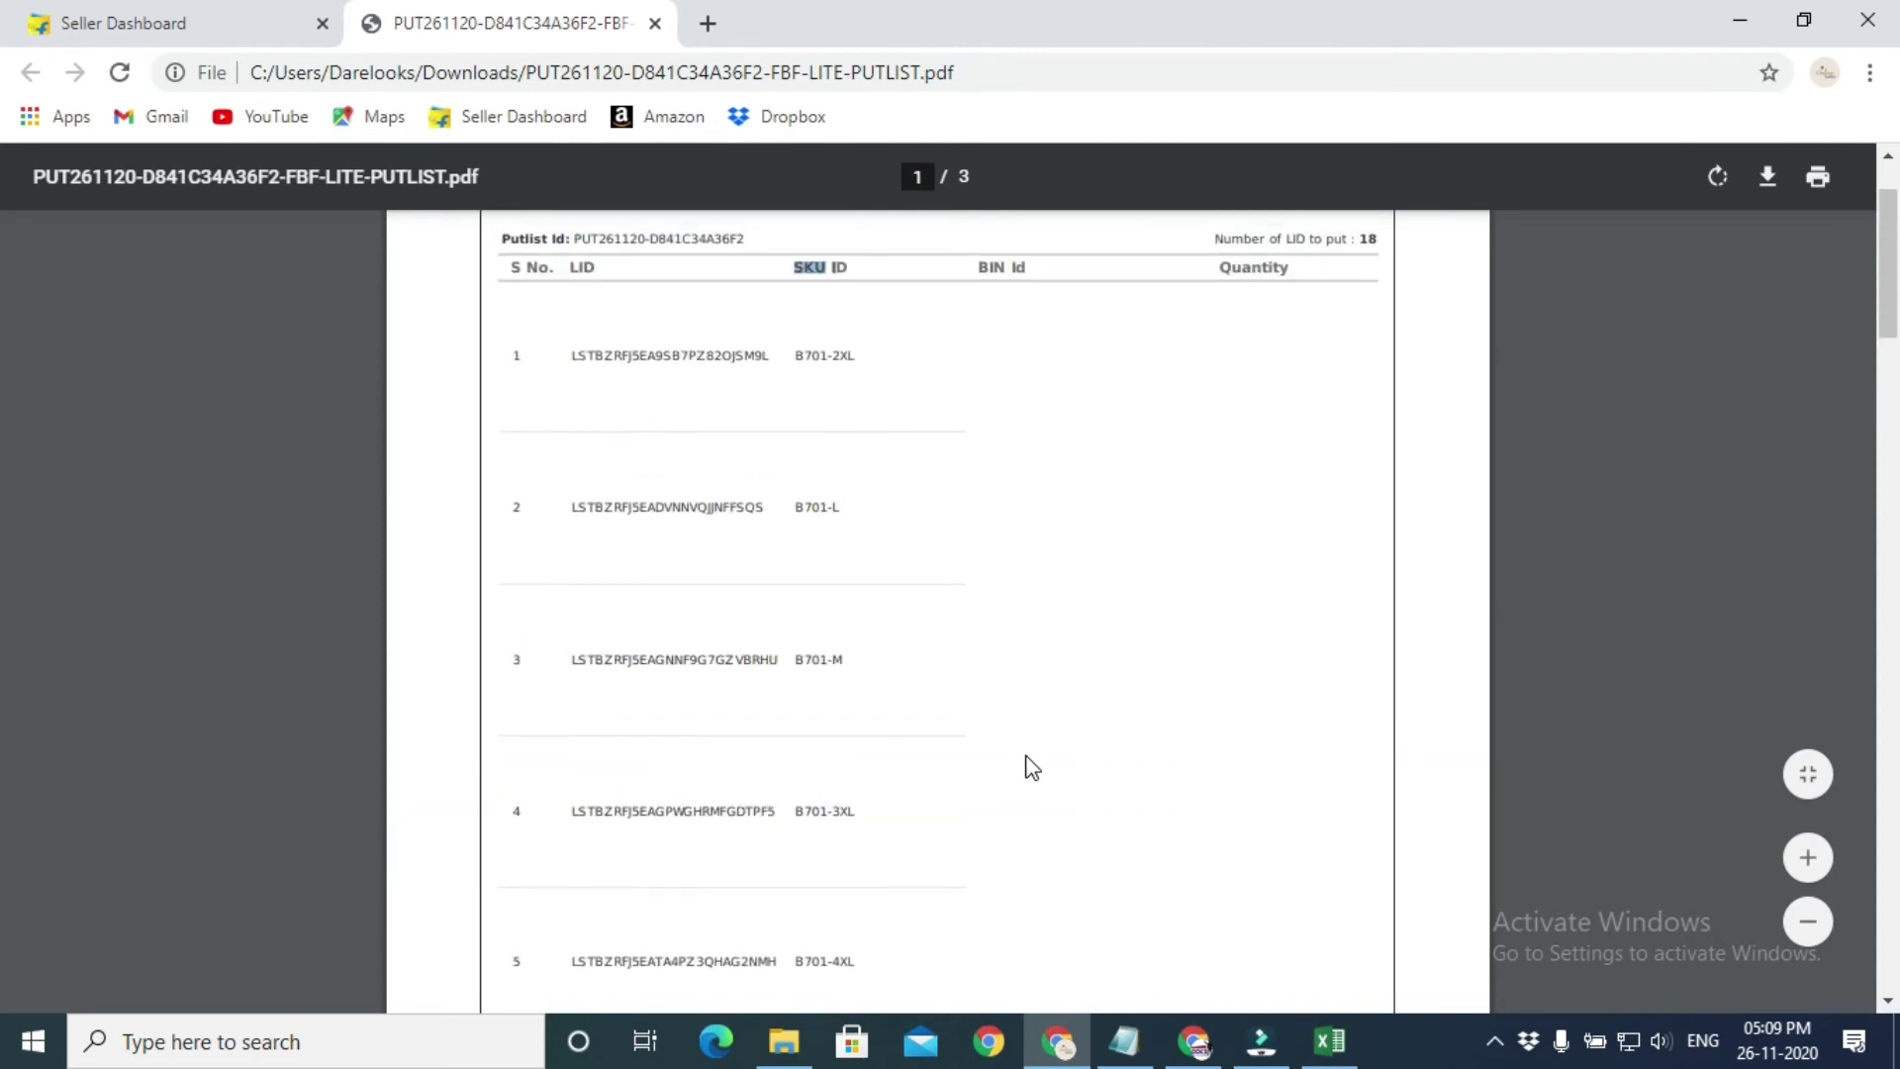
scroll(1030, 767, "up", 2)
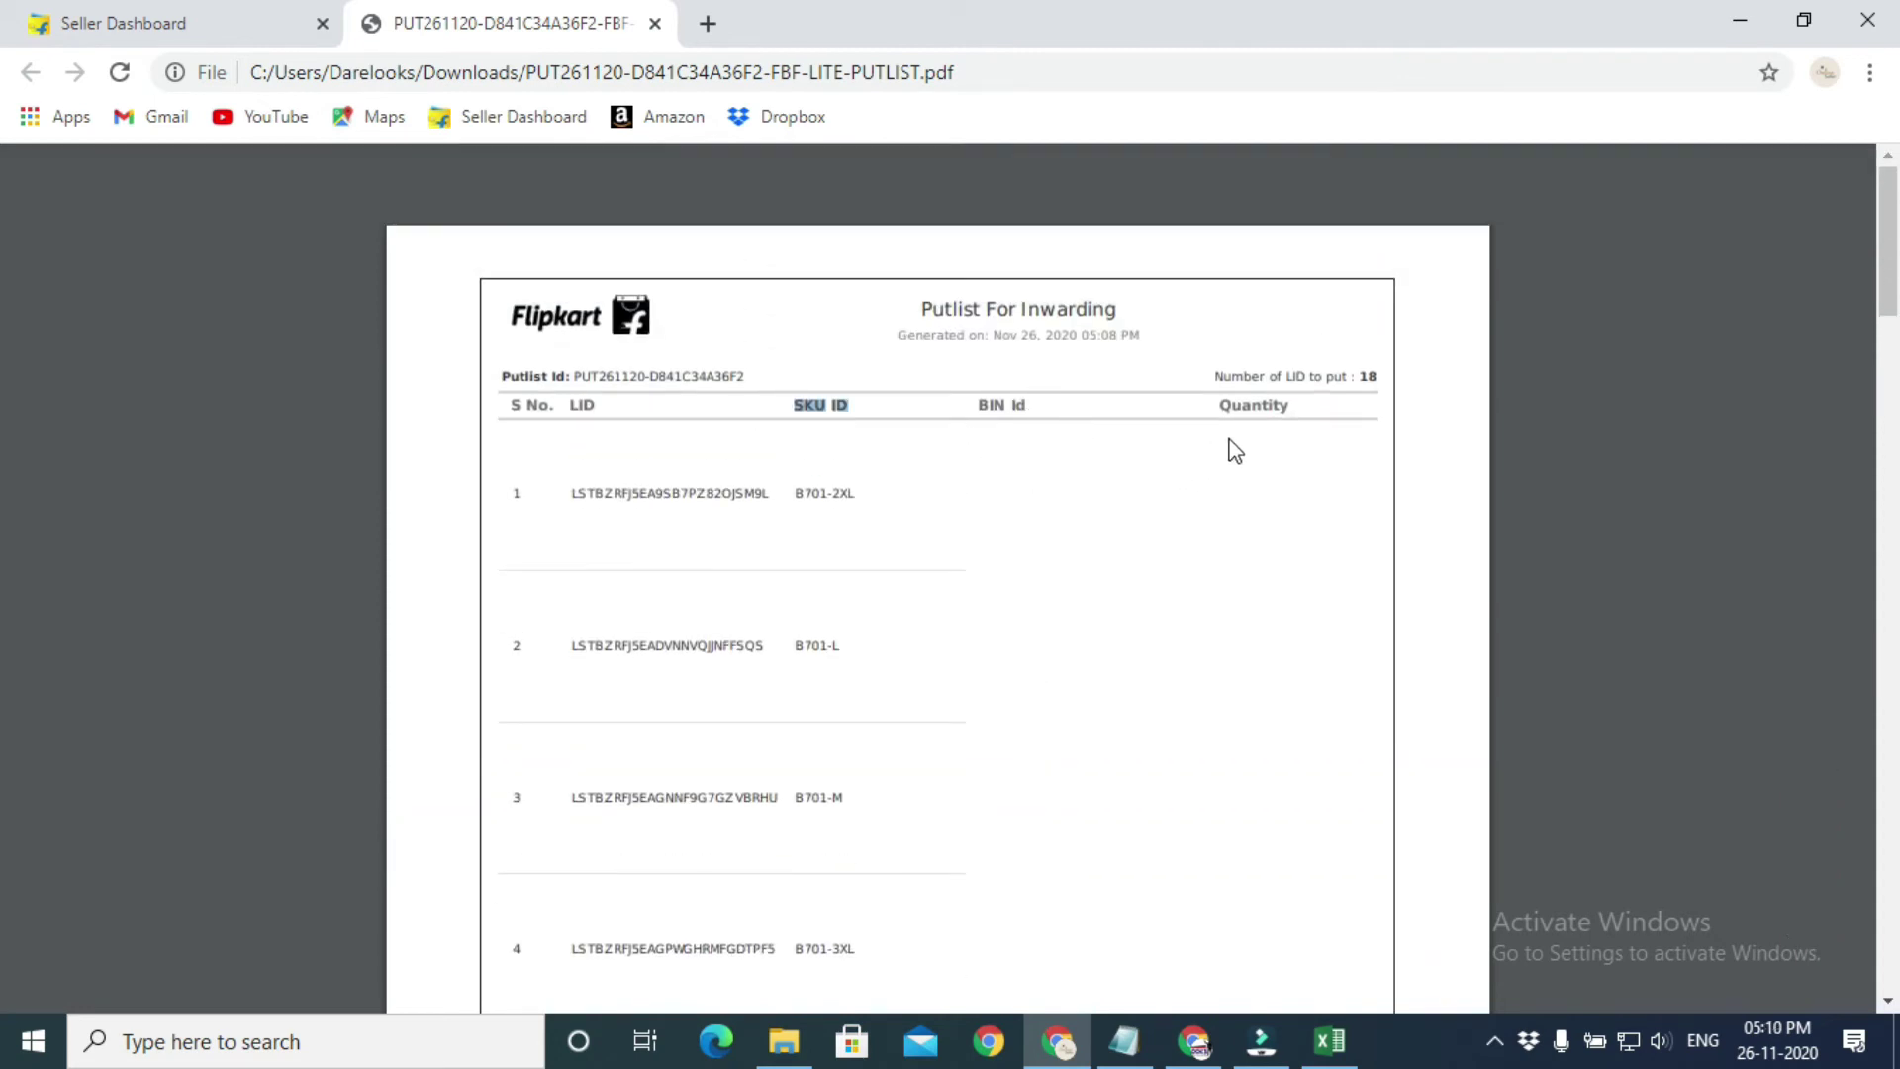
- Return to the Seller Dashboard, open bin details entry for the new putlist and look through its listings
left_click(169, 14)
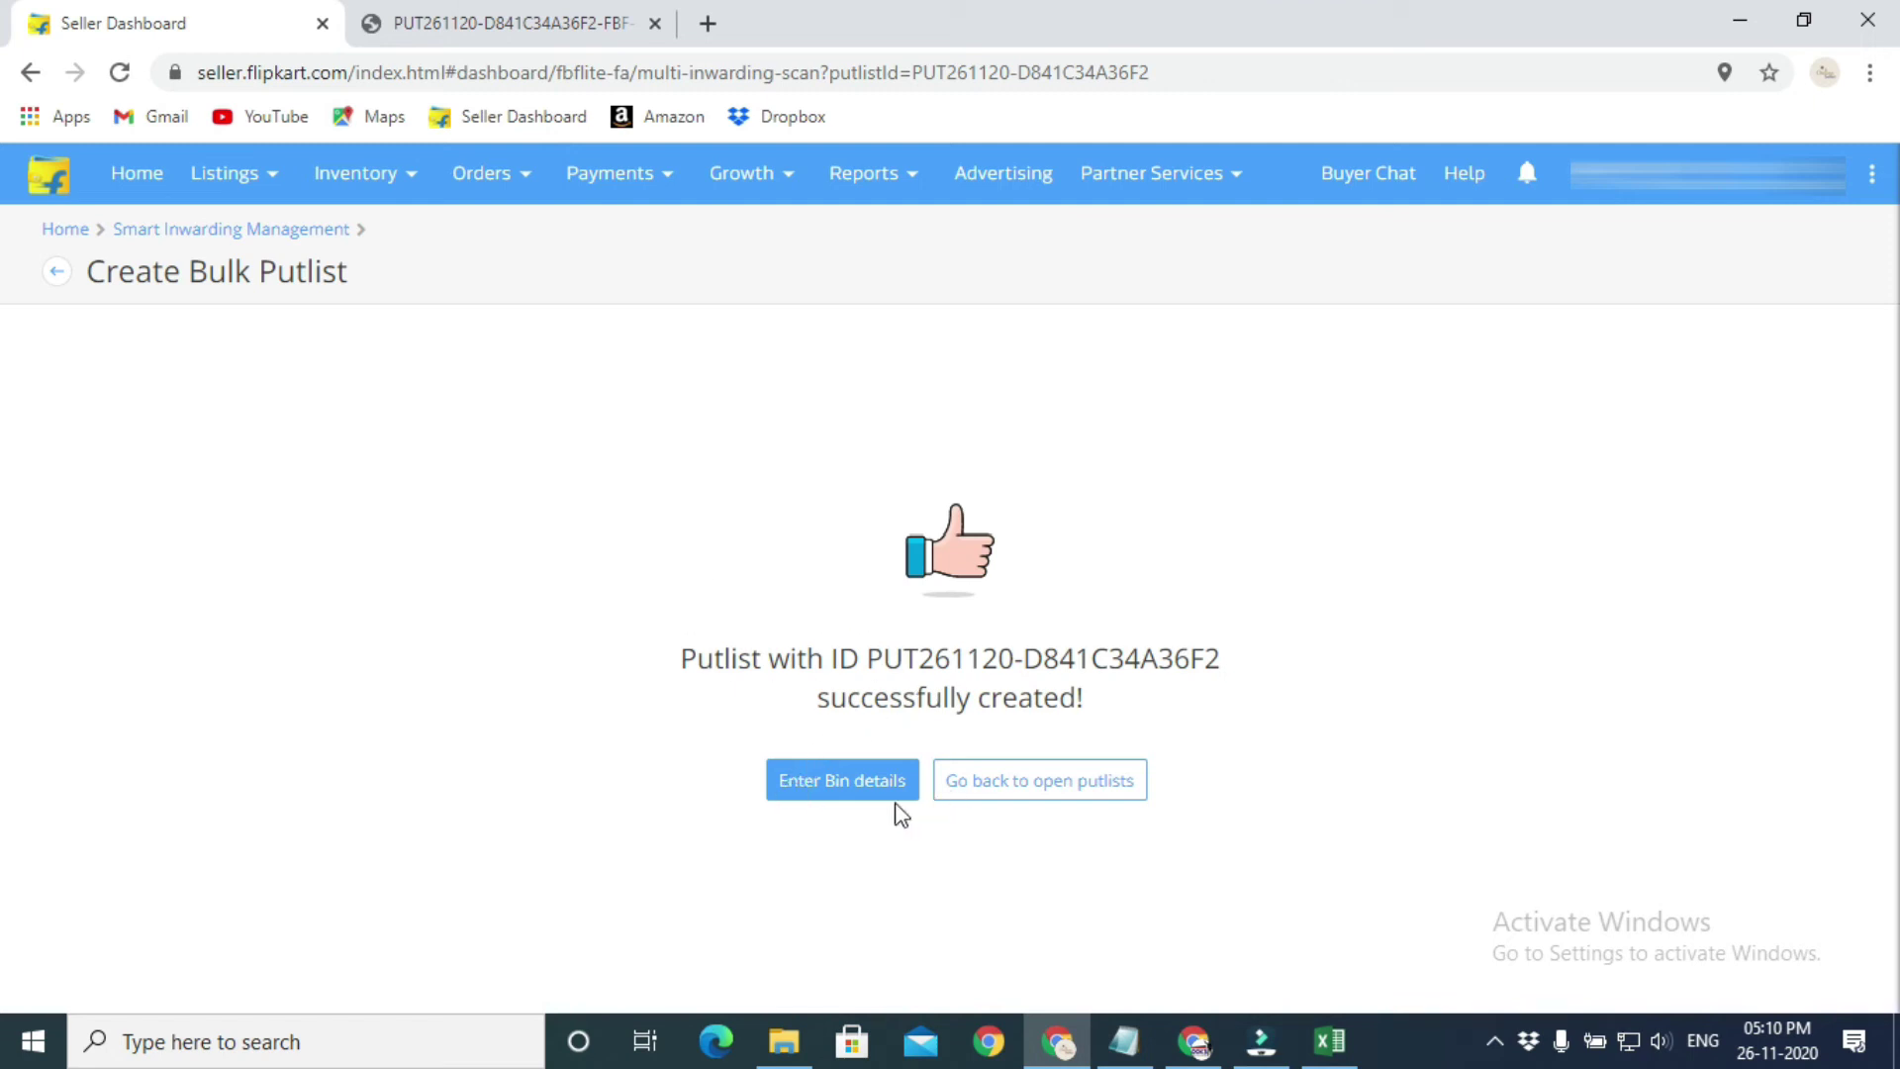
left_click(862, 798)
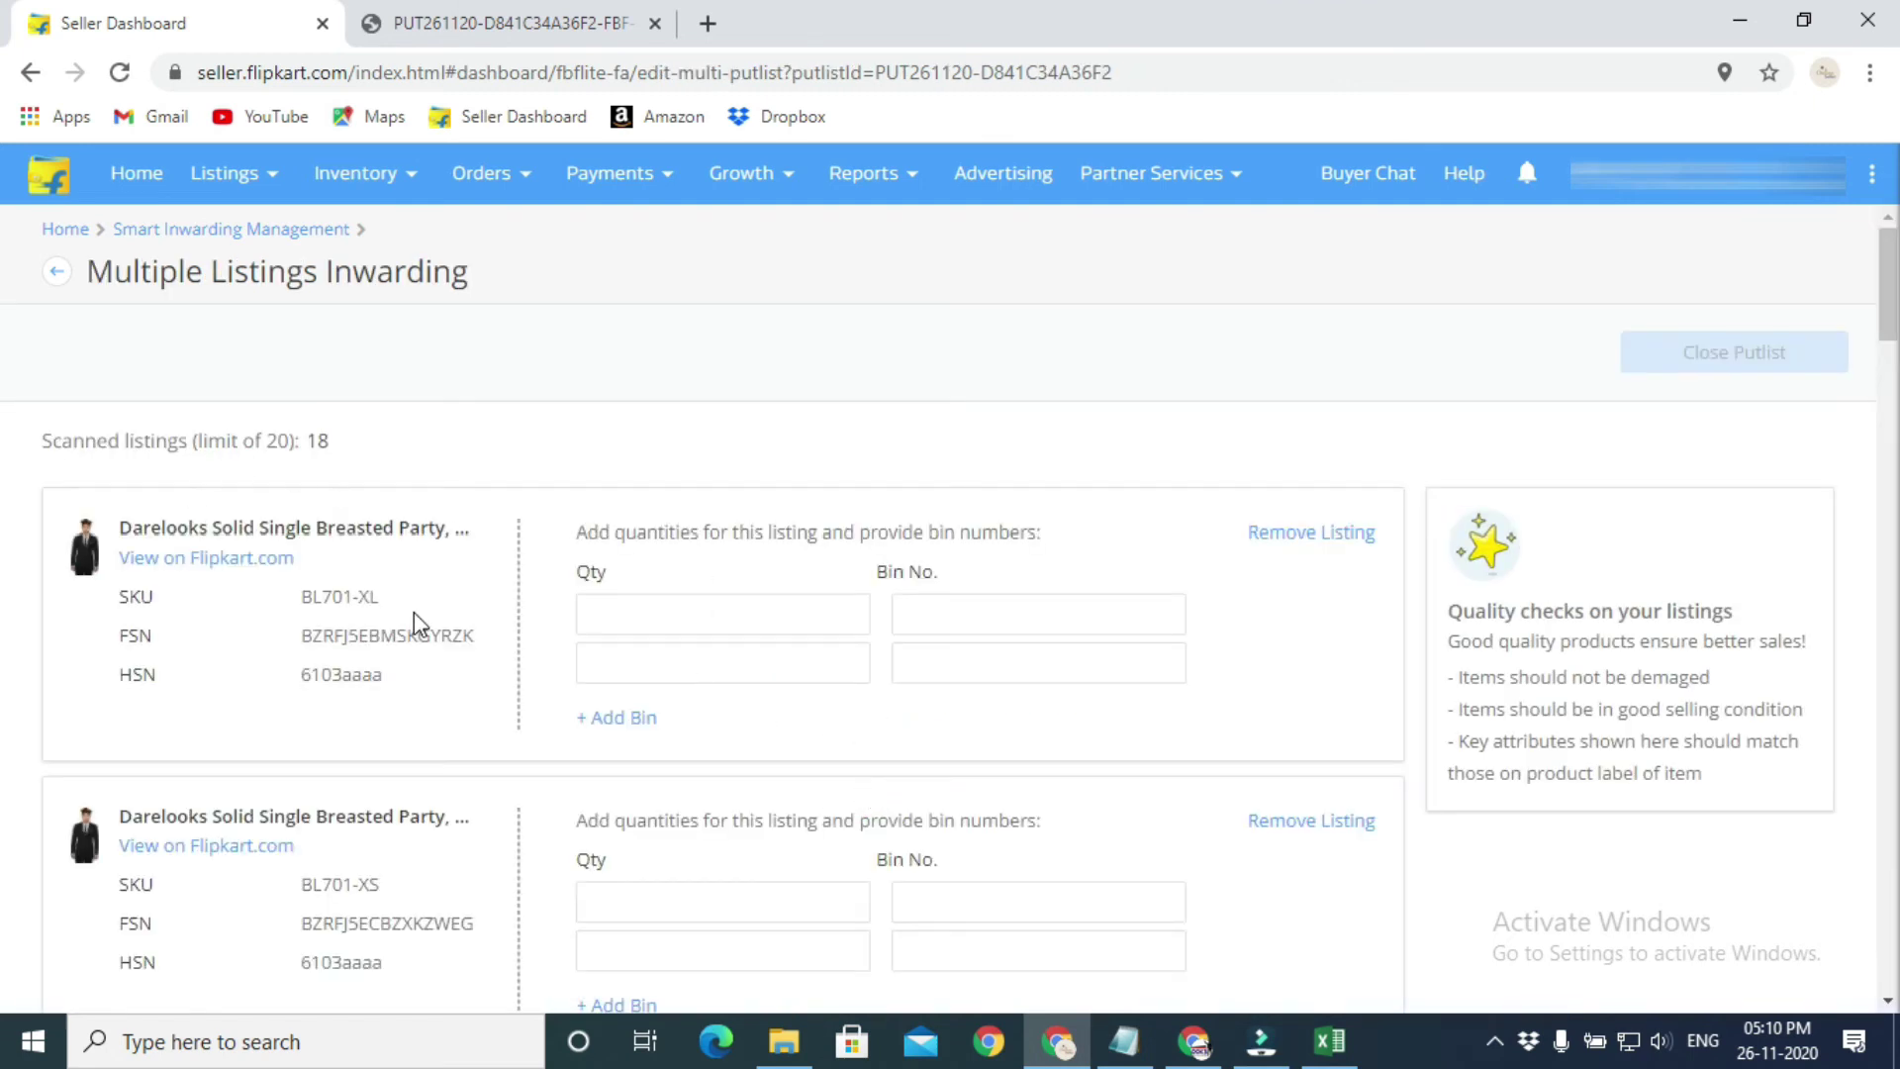
scroll(506, 665, "down", 20)
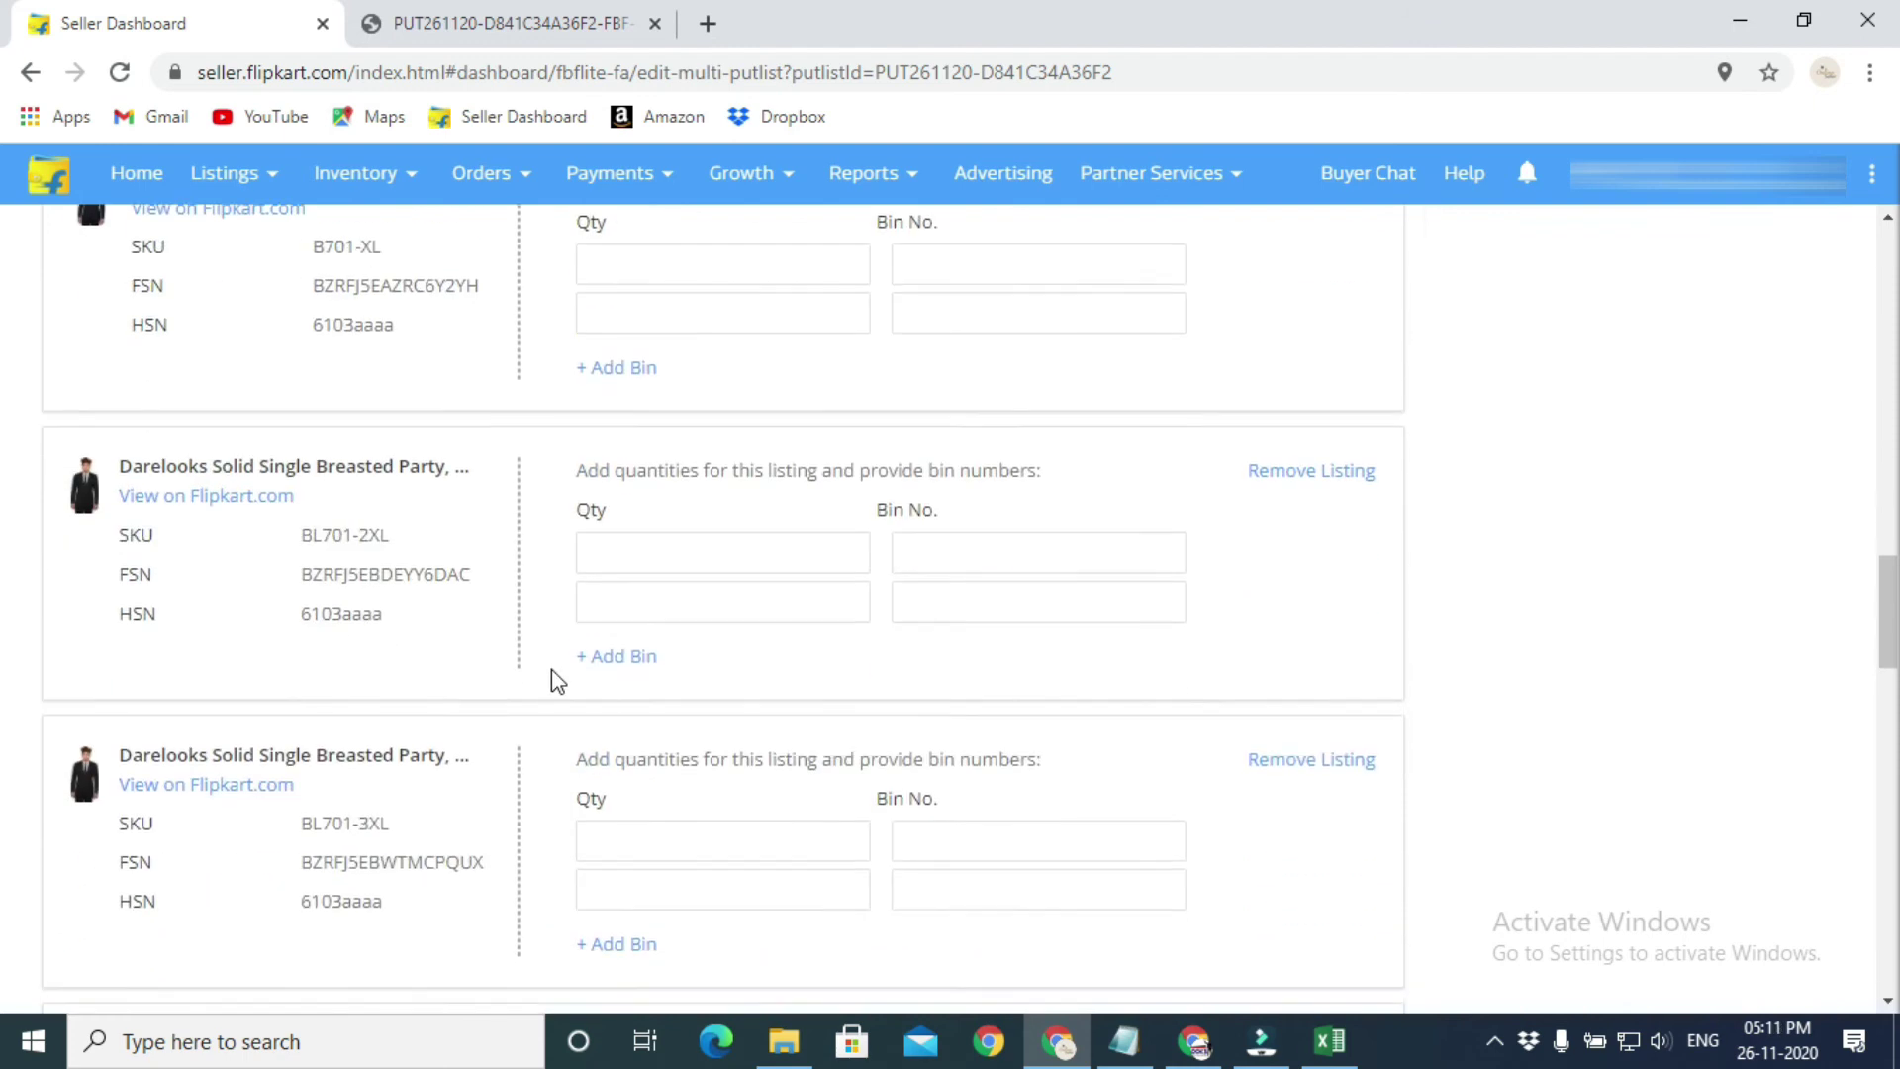
scroll(550, 669, "up", 20)
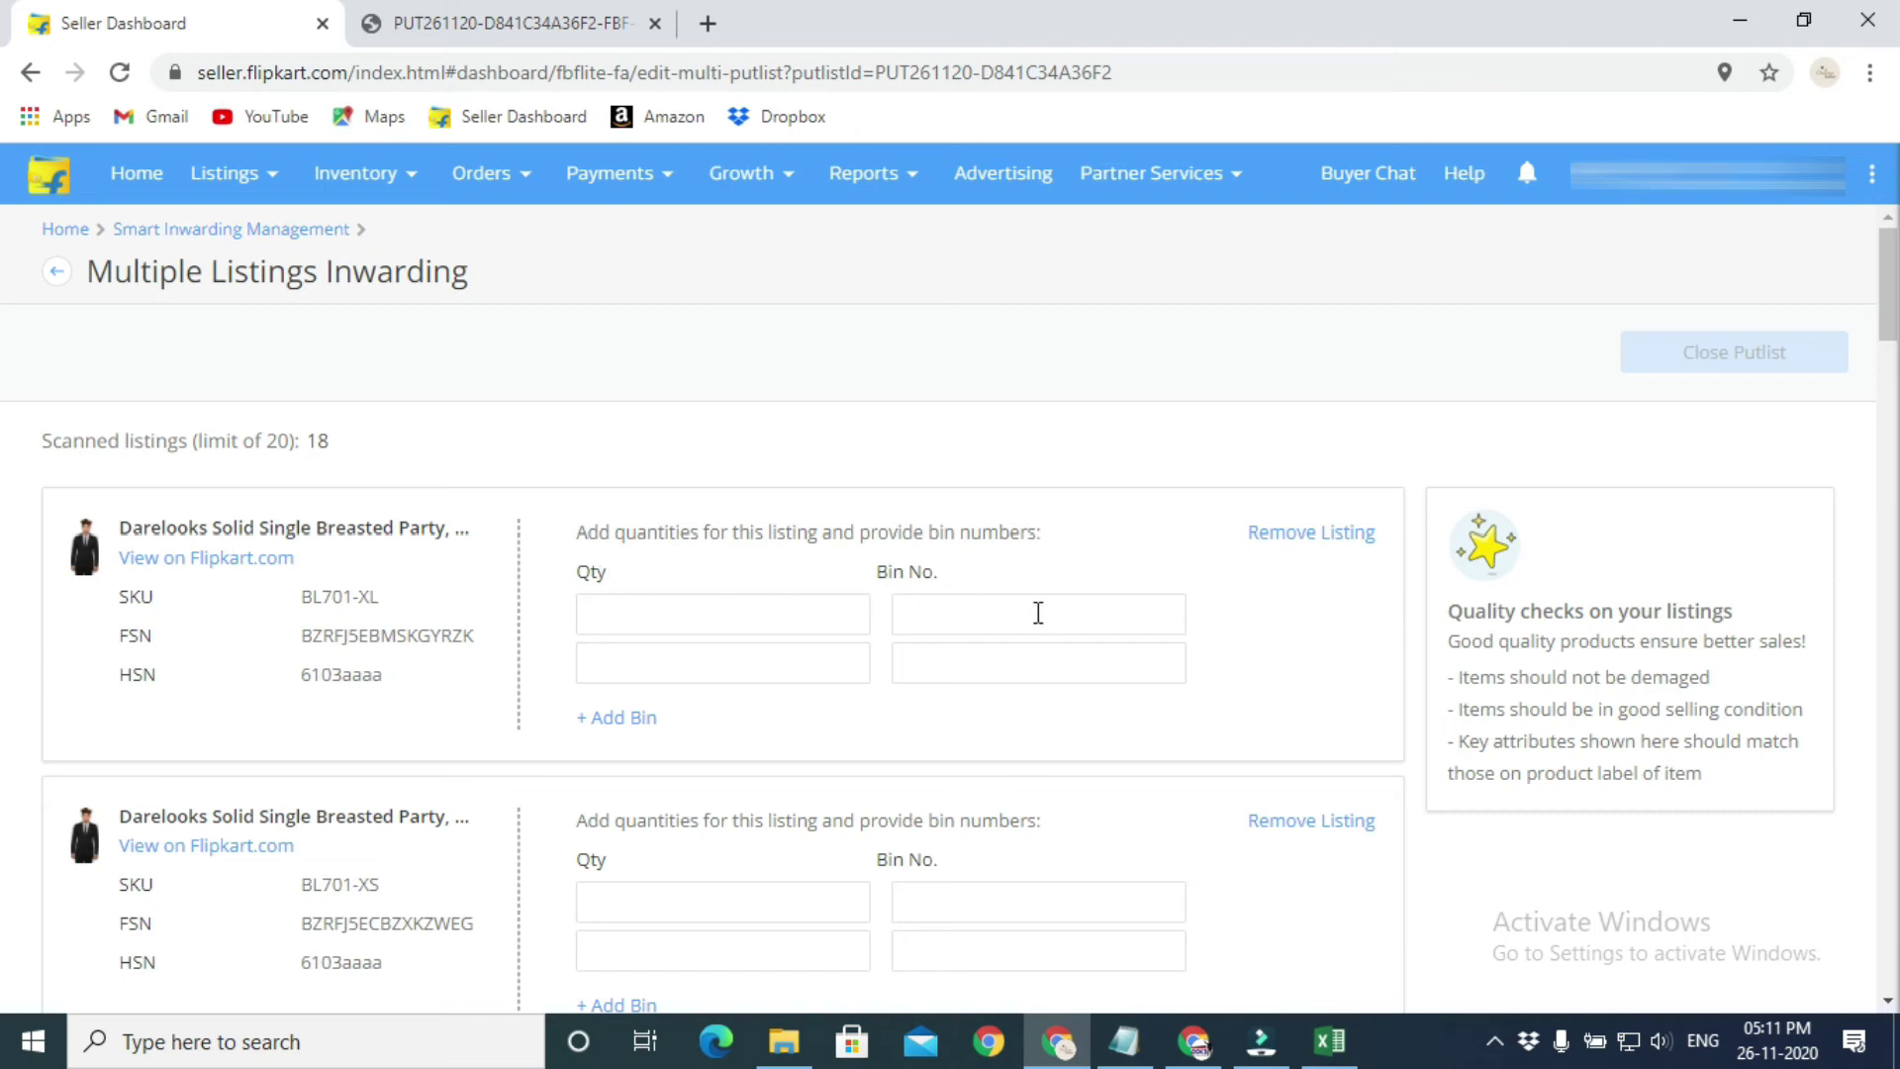
- Add three more quantity and bin number rows to the BL701-XL listing
left_click(623, 716)
left_click(633, 766)
left_click(623, 816)
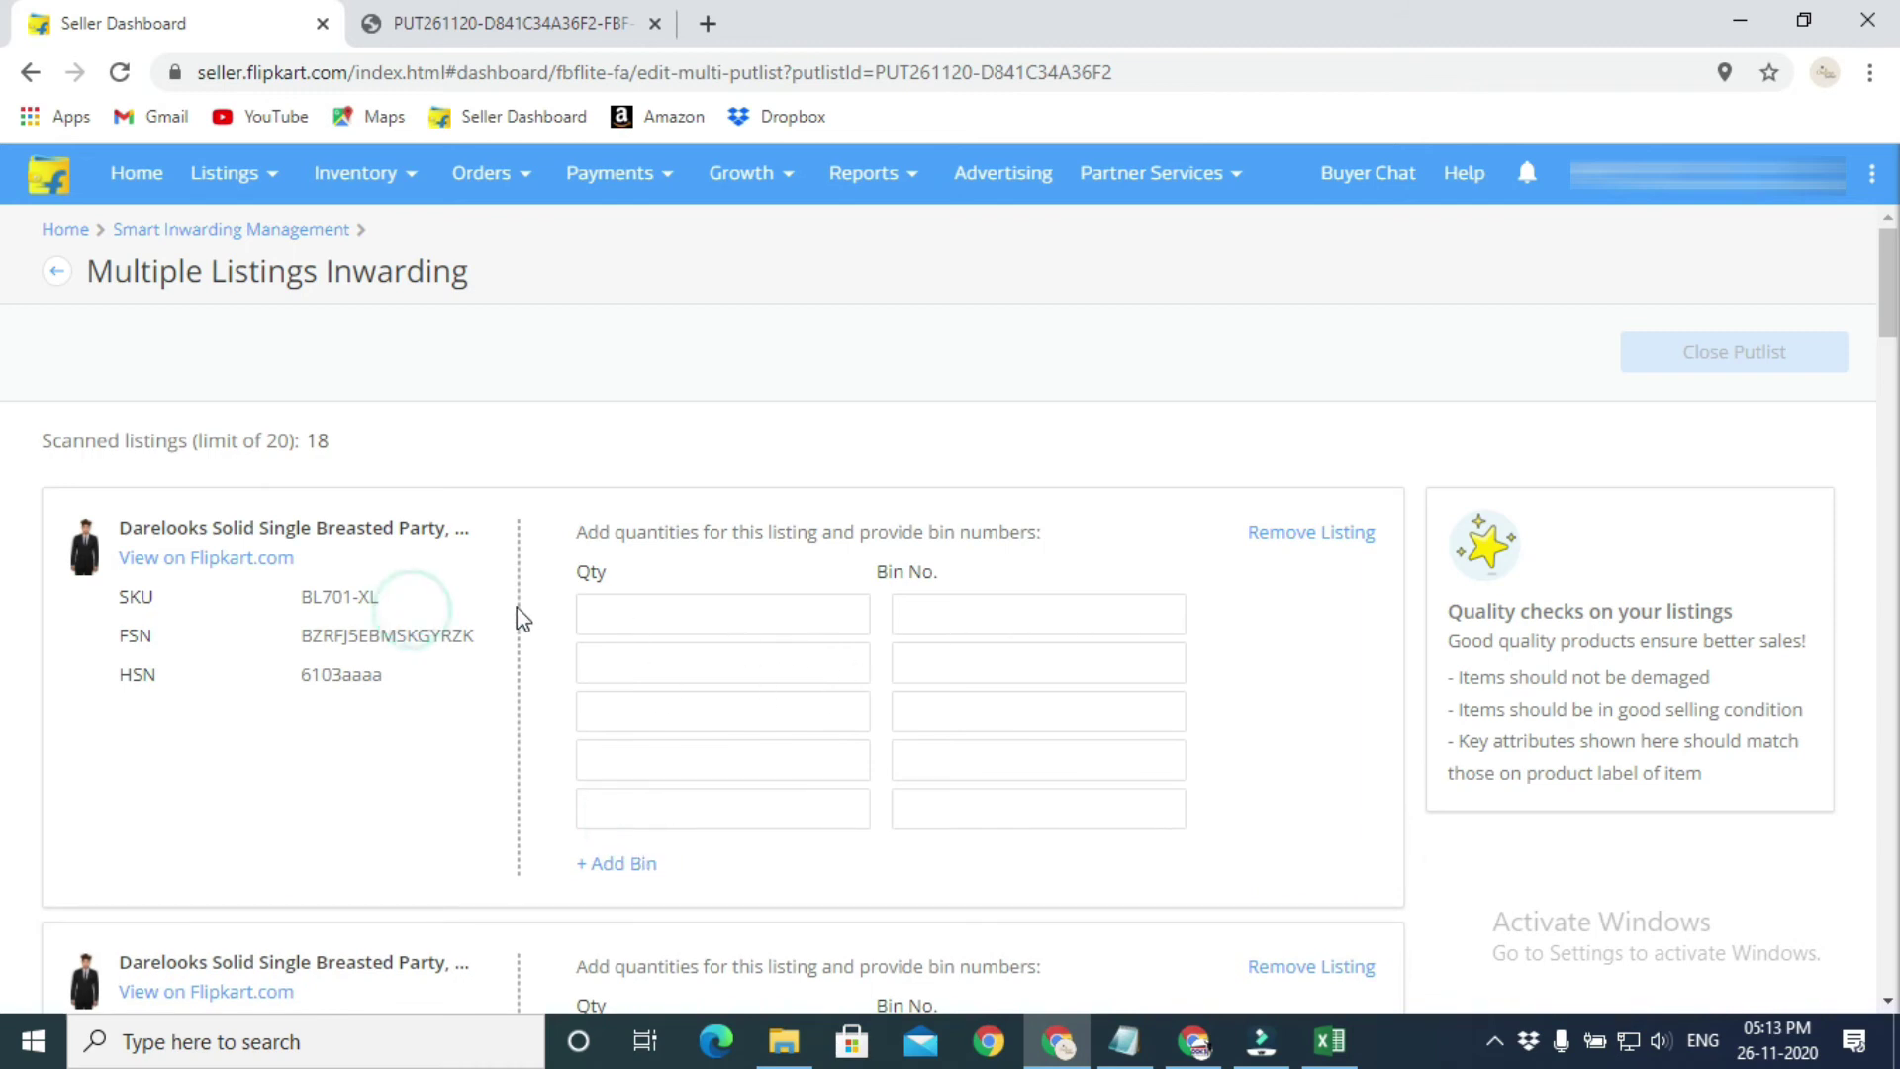
- Copy bin number ST-001-001-003 from the Google Sheets spreadsheet into the first bin number row of the BL701-XL listing on the Seller Dashboard
left_click_drag(300, 597, 386, 606)
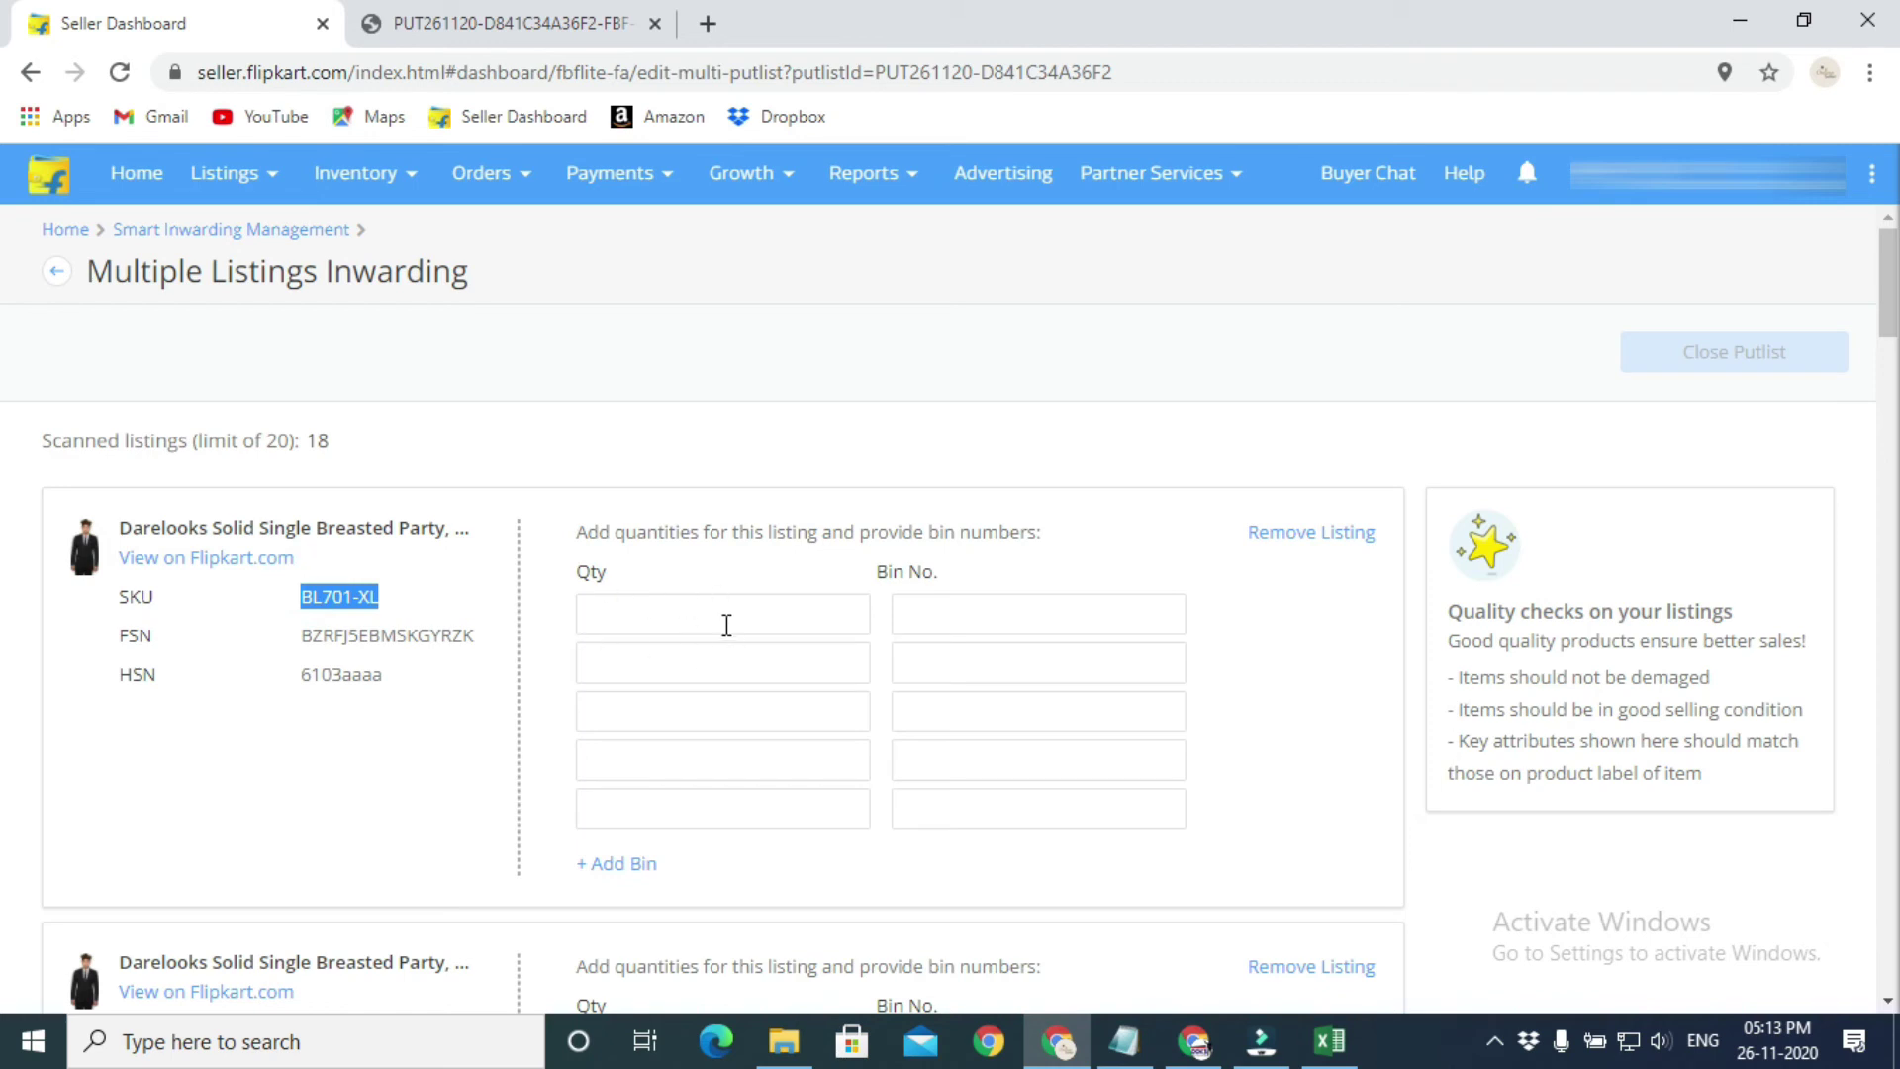
left_click(625, 611)
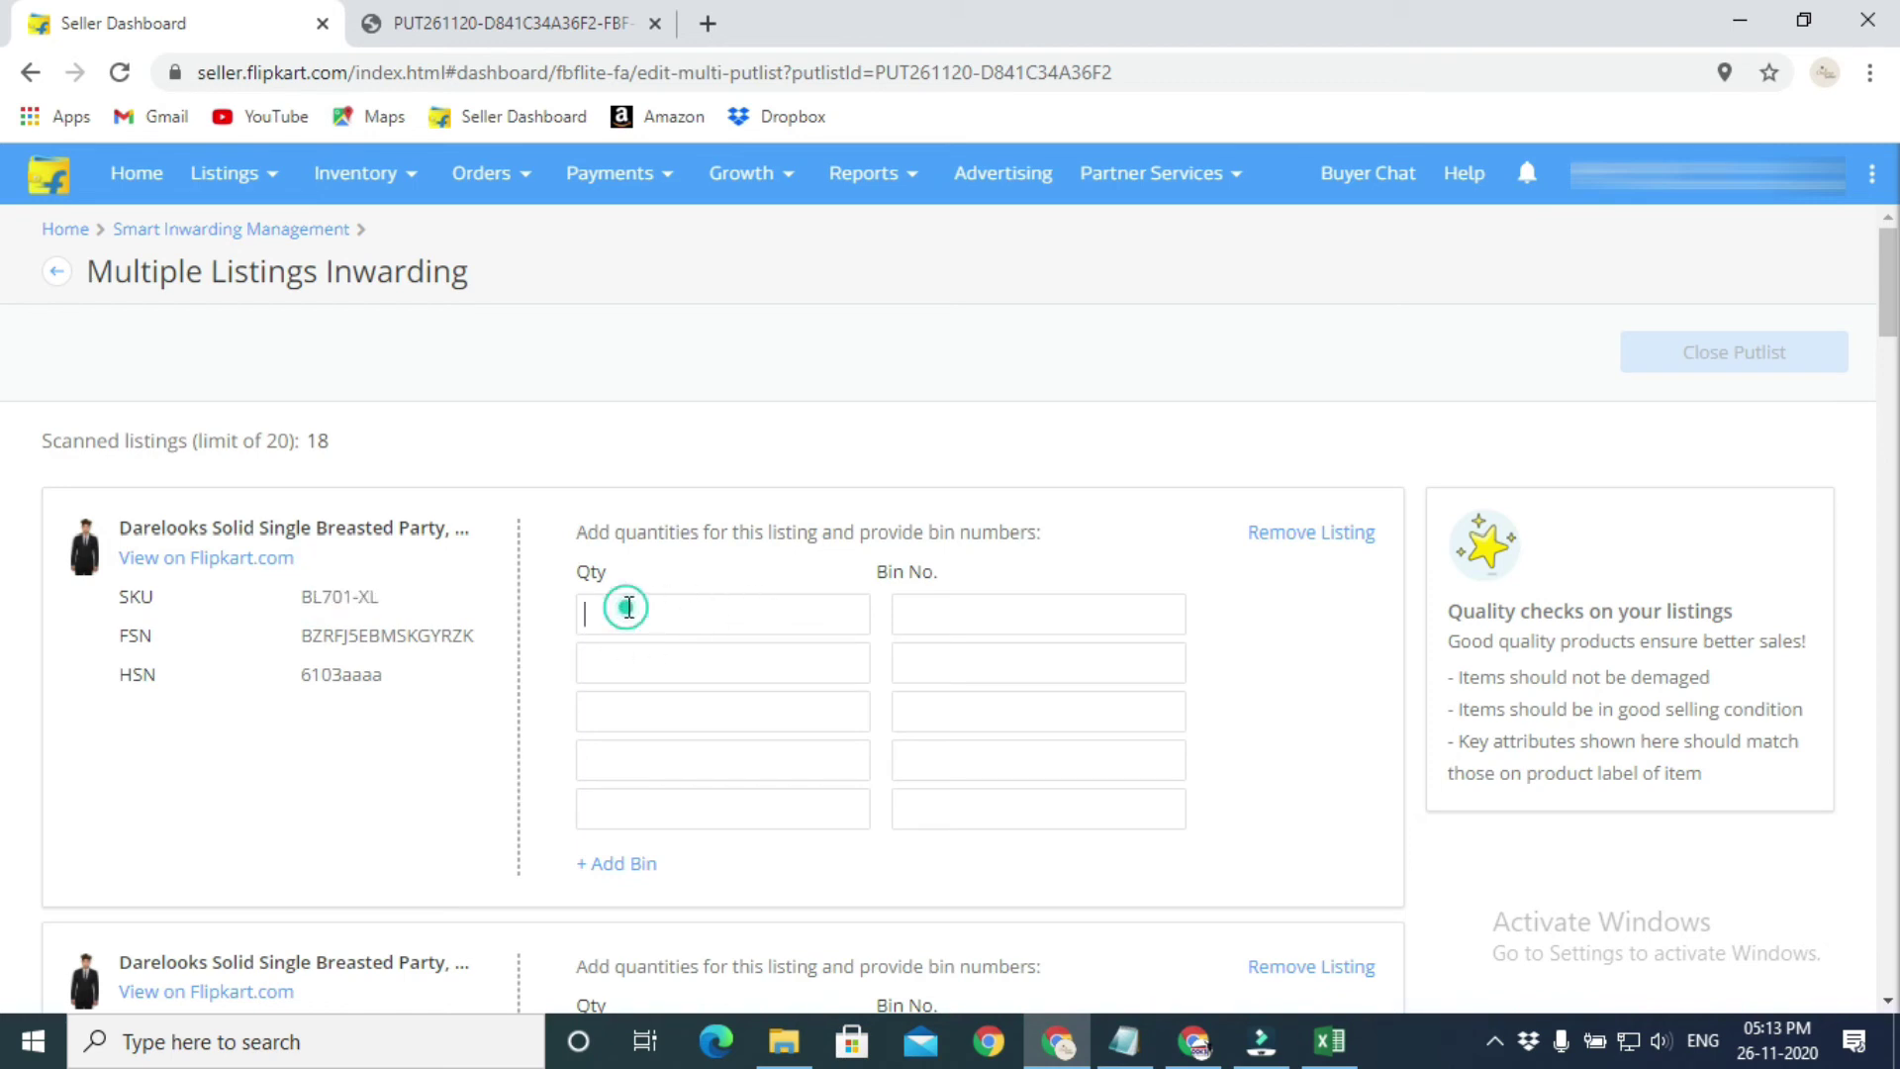
left_click(938, 607)
left_click(1182, 891)
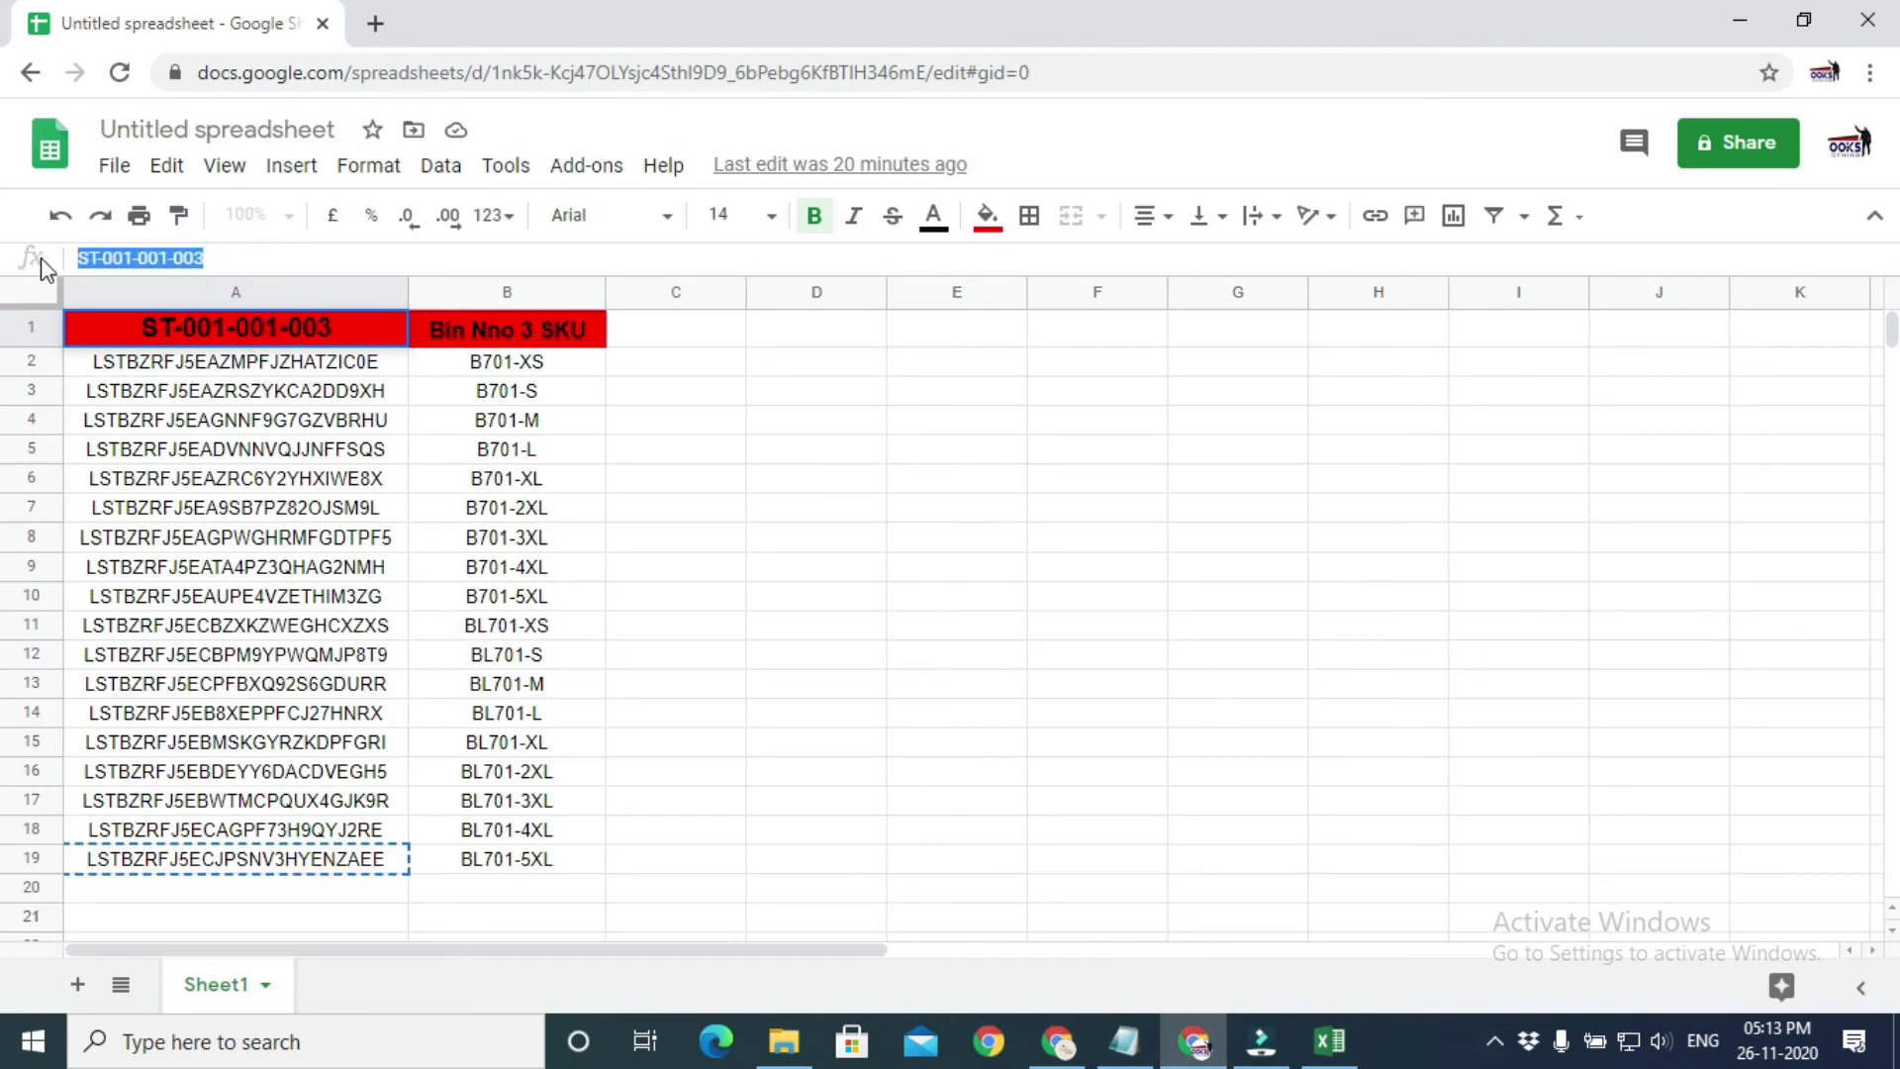
right_click(106, 250)
left_click(270, 360)
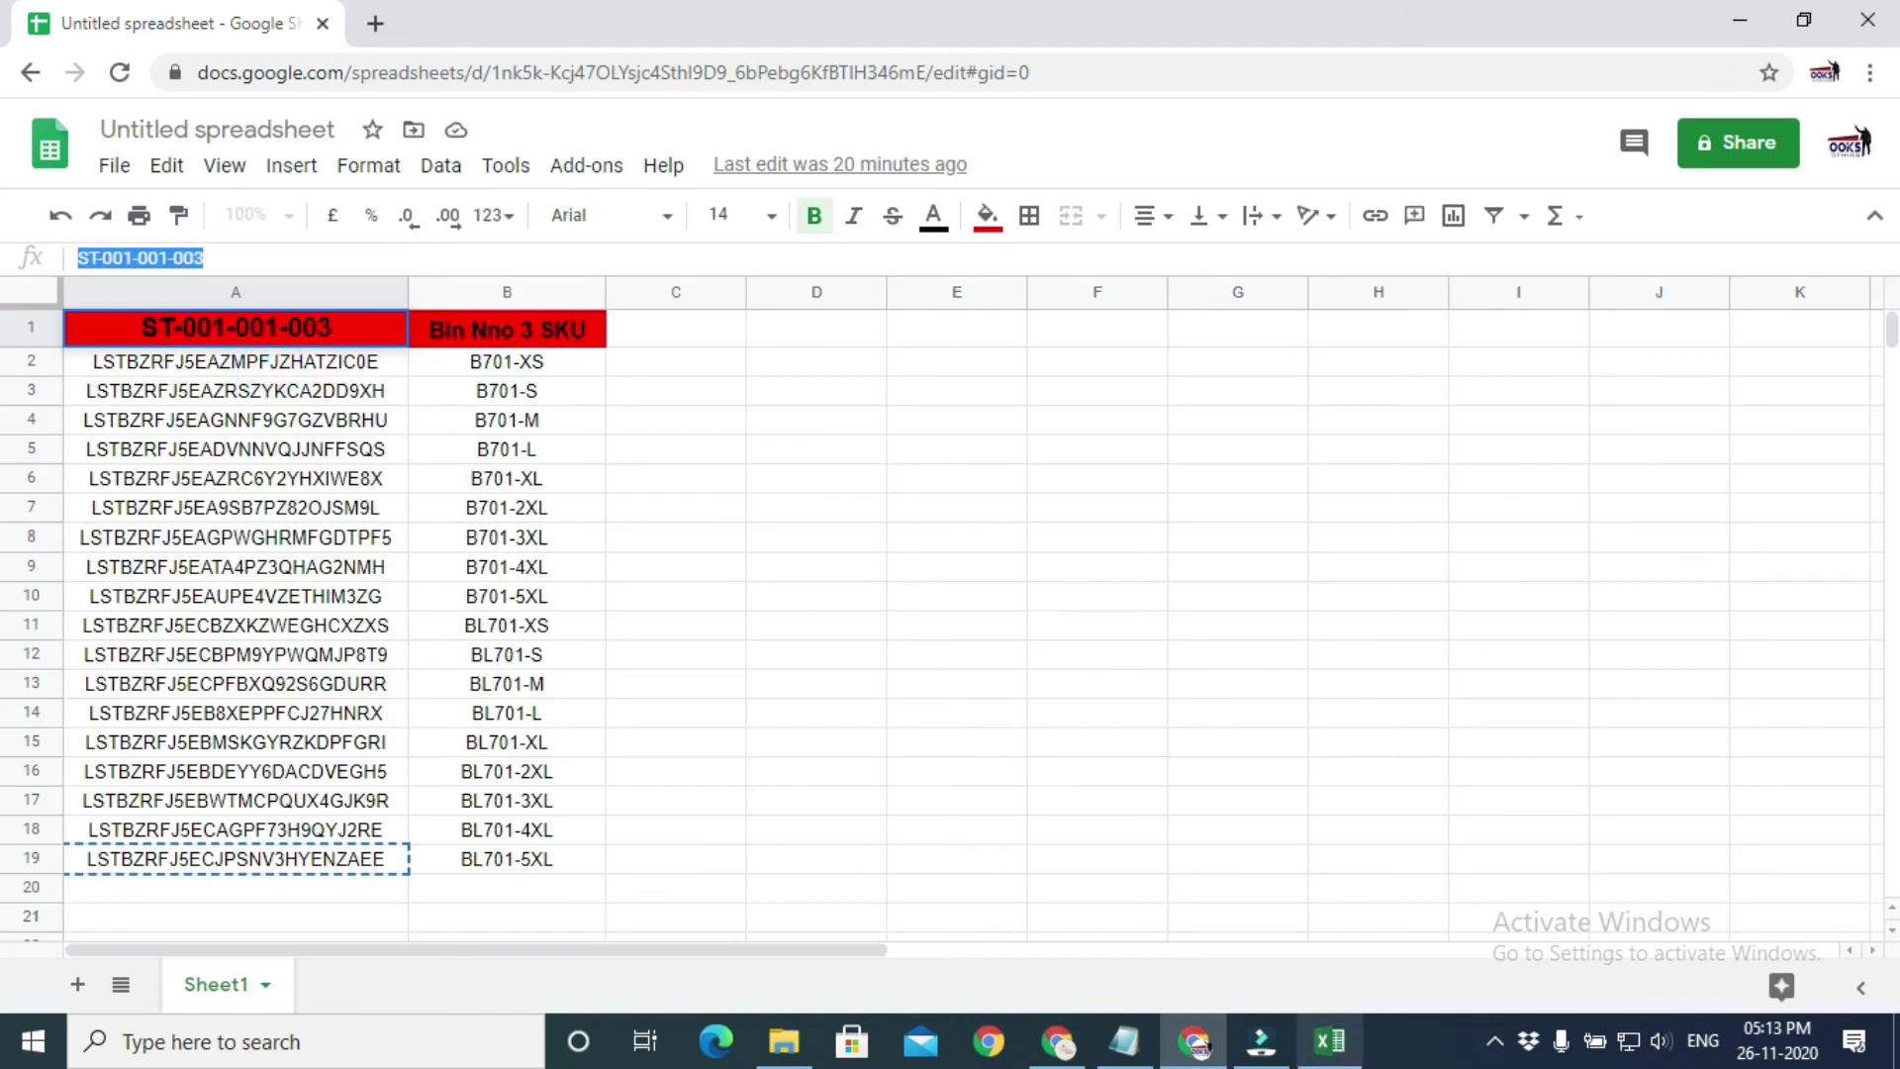
mouse_move(1036, 1036)
left_click(1015, 930)
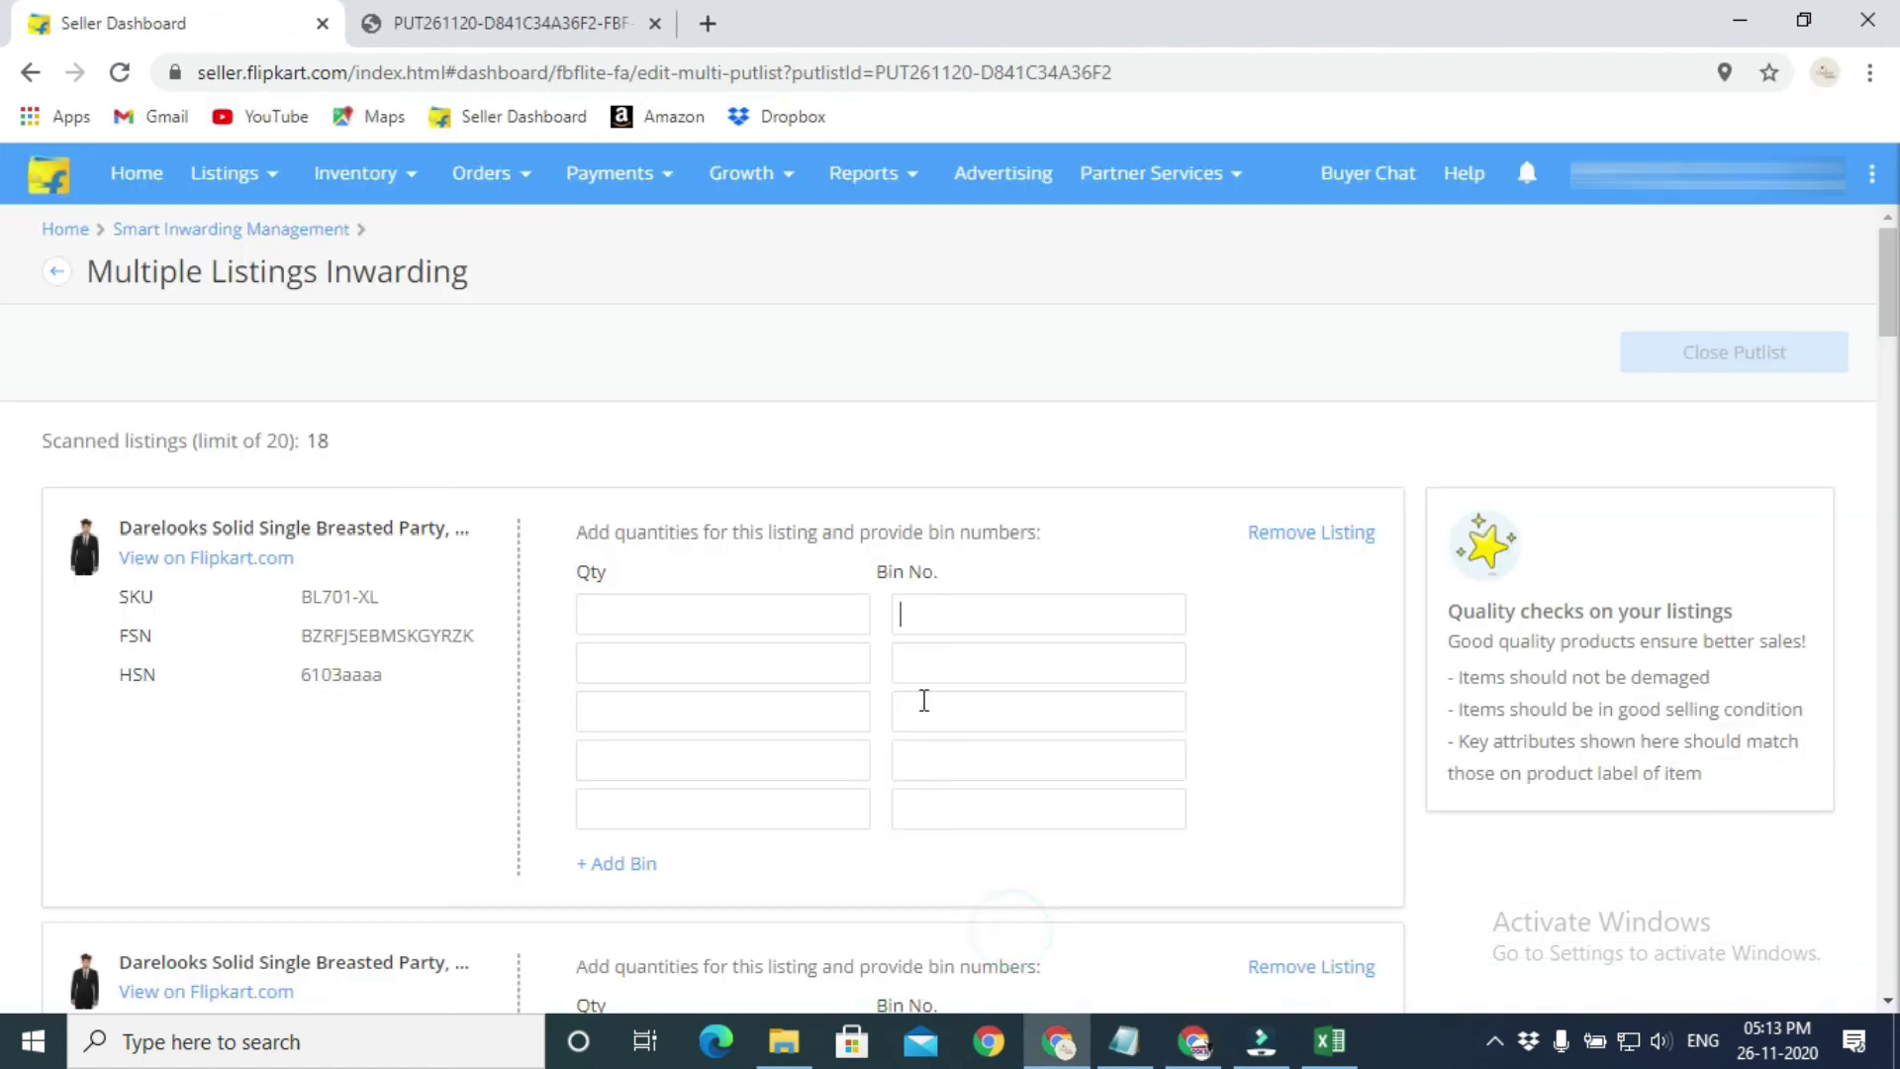
right_click(934, 609)
left_click(1022, 388)
- Set the quantity for bin ST-001-001-003 in the BL701-XL listing to 1
left_click_drag(300, 596, 357, 595)
left_click(631, 615)
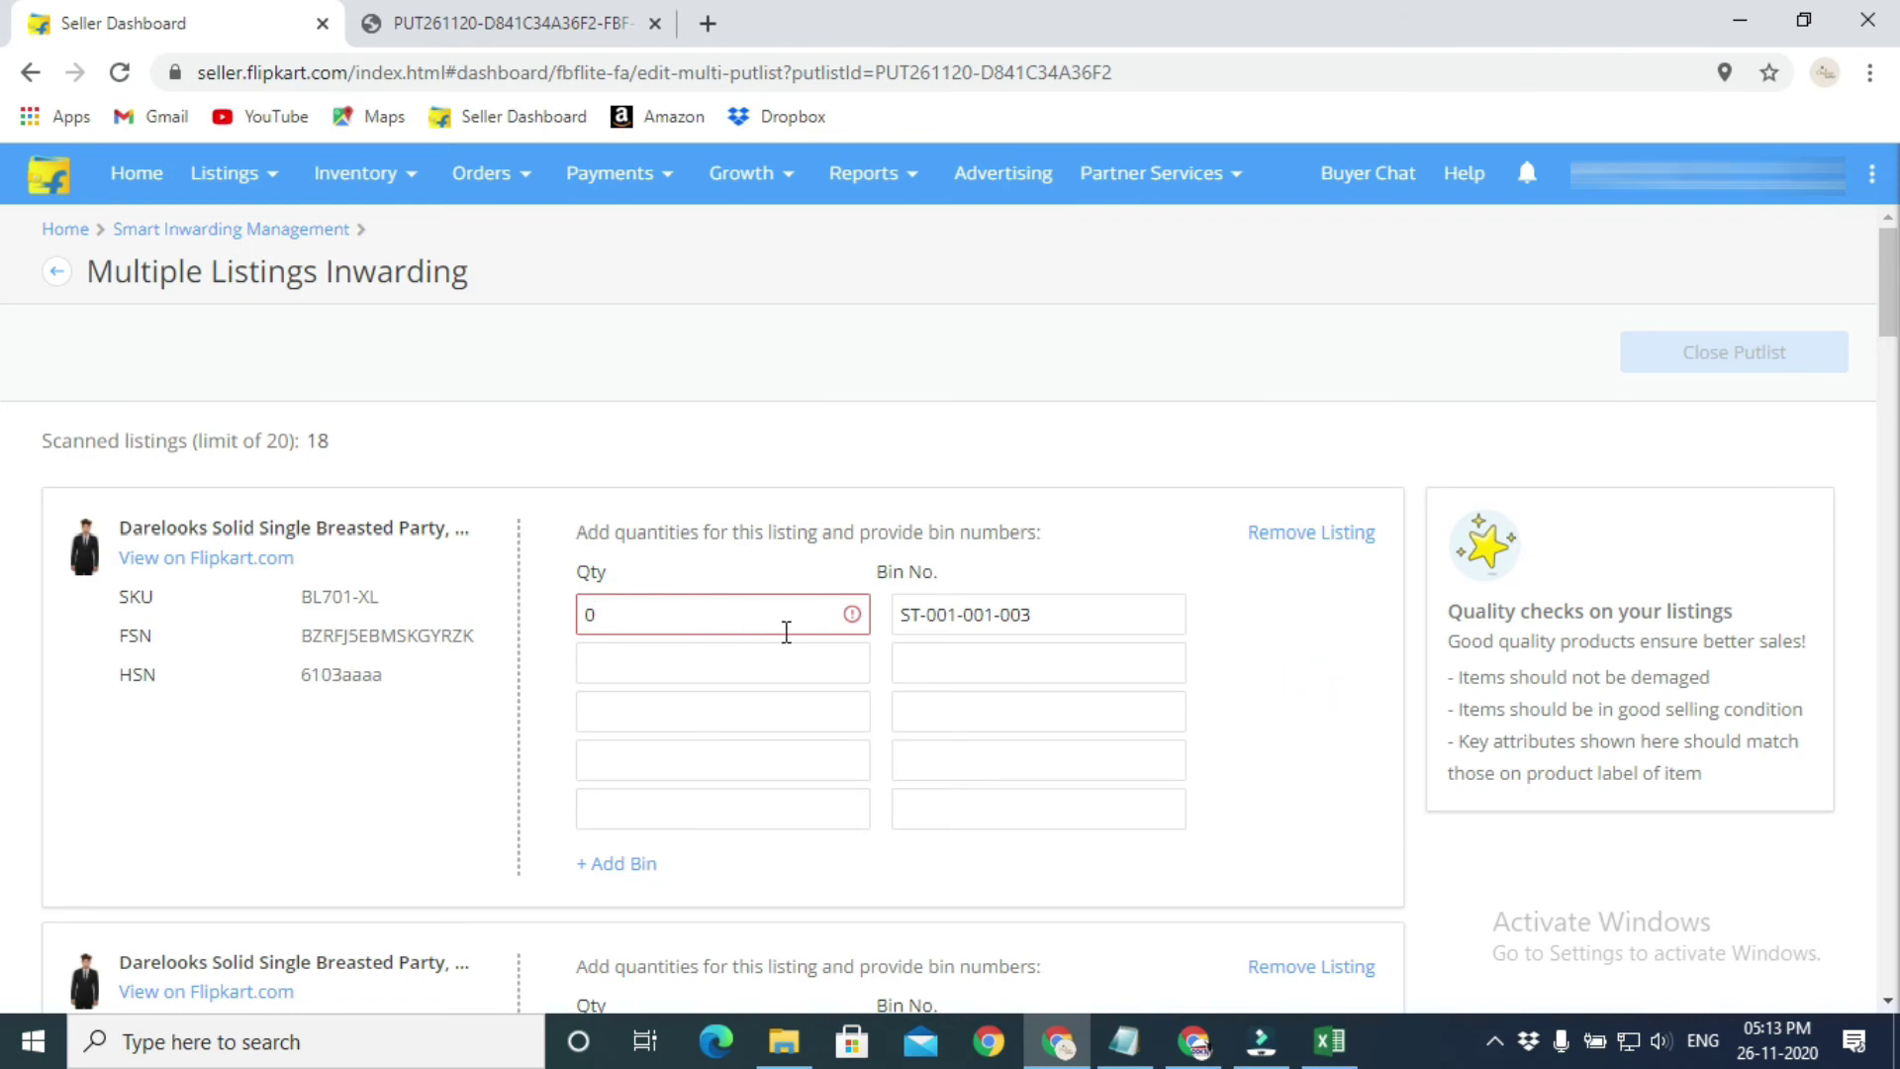
mouse_move(859, 618)
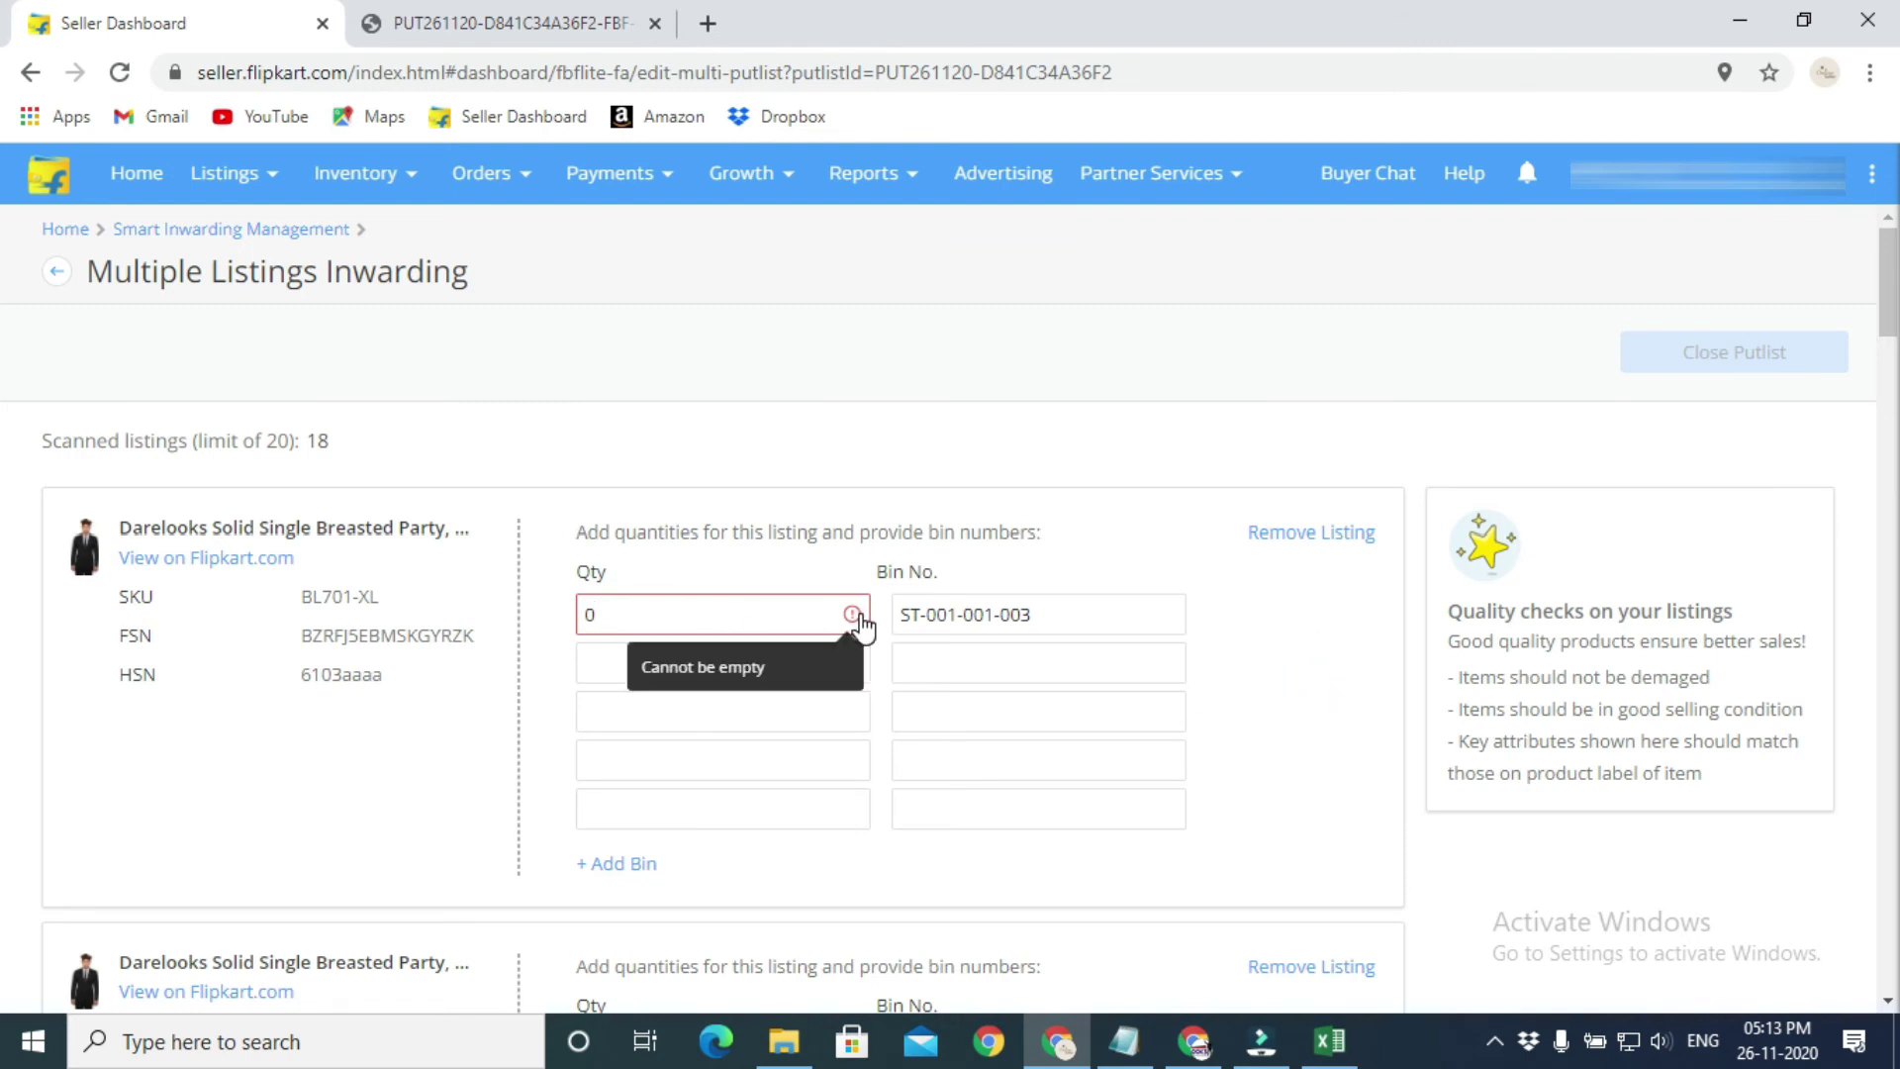
left_click(652, 608)
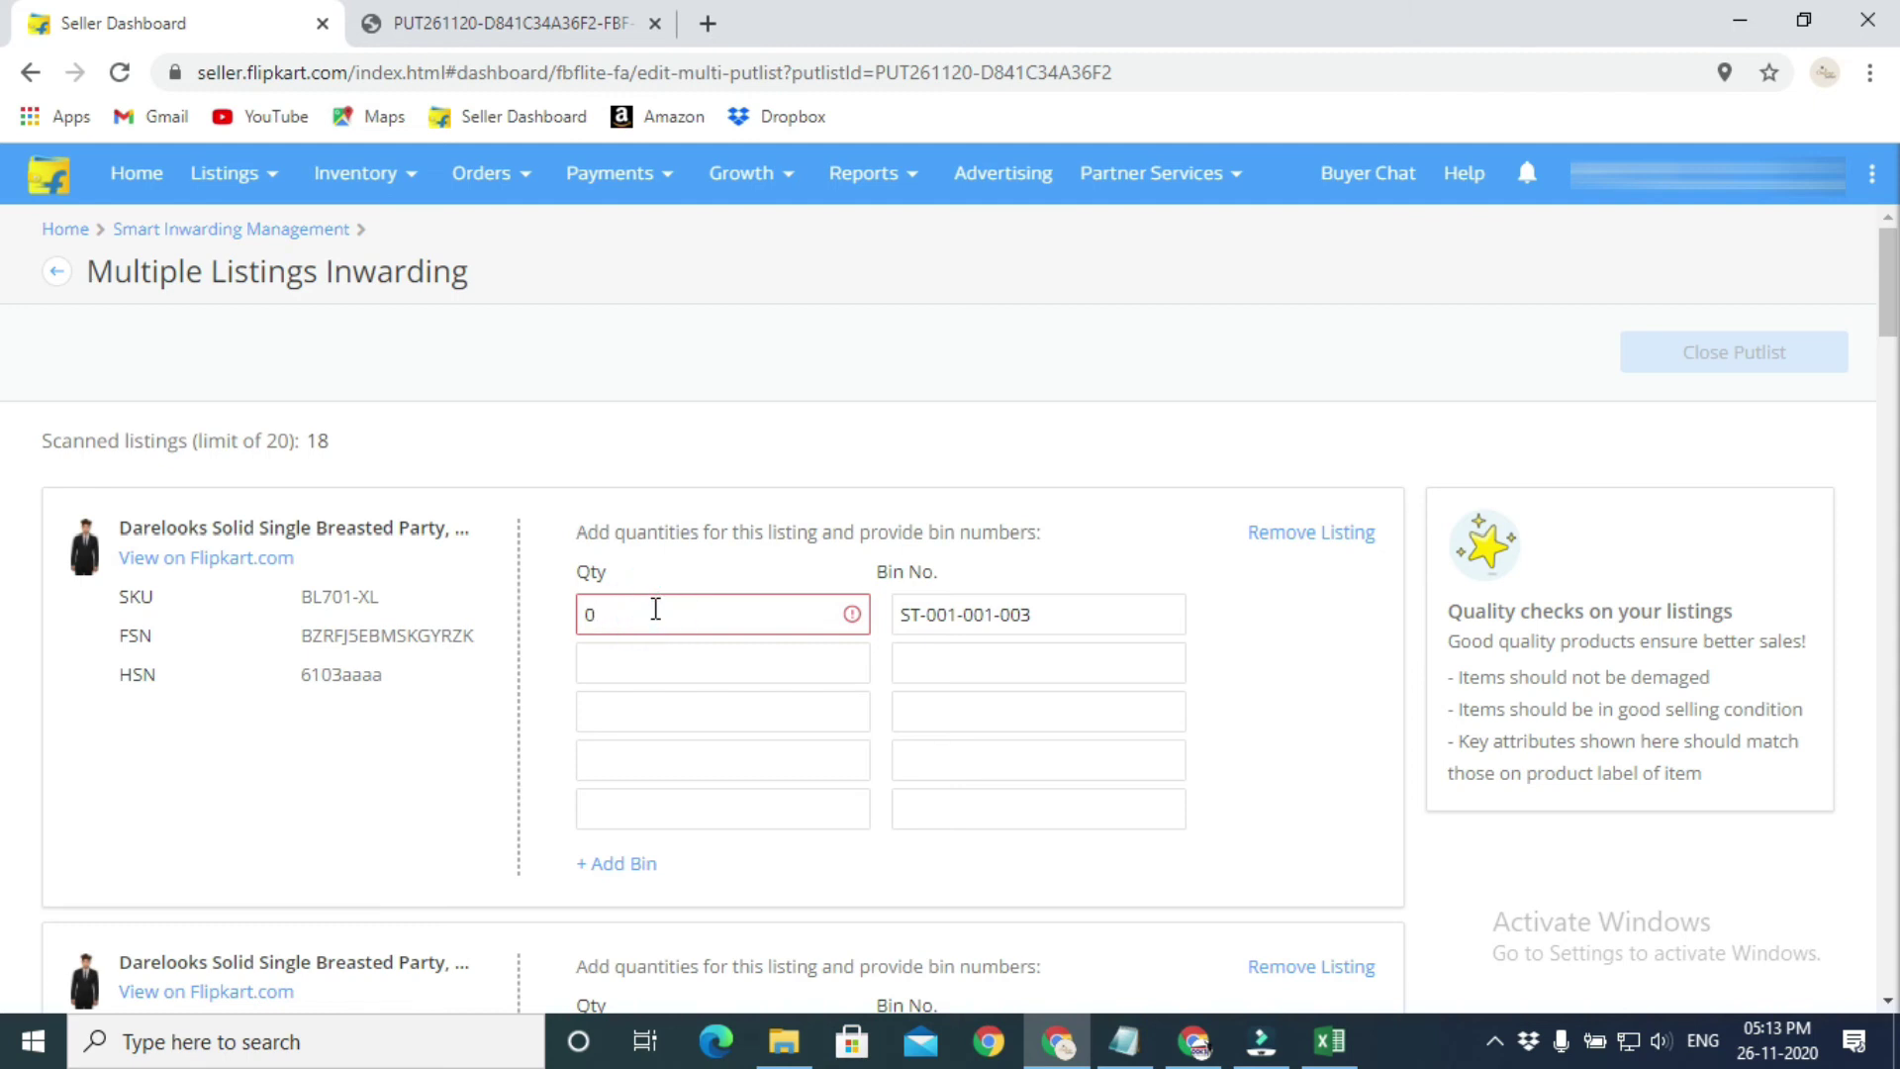
left_click_drag(655, 608, 575, 630)
type("1")
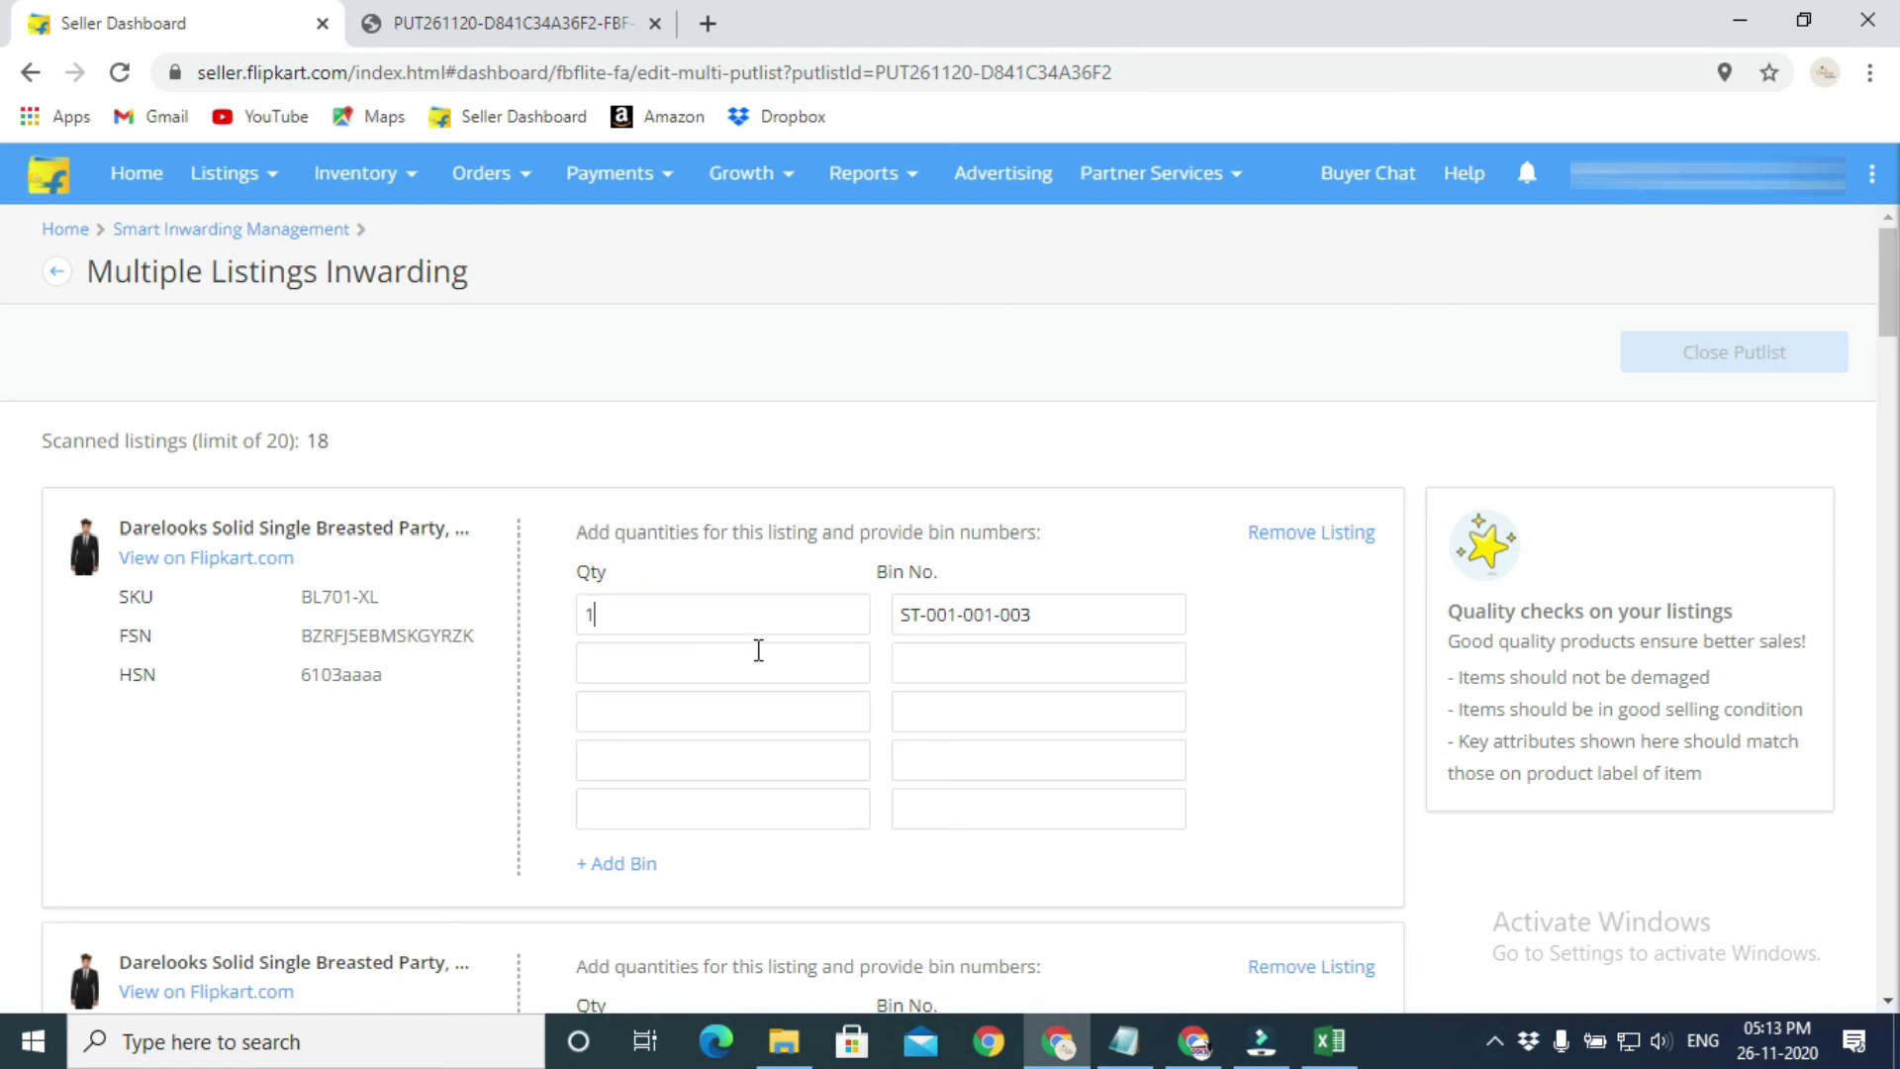
left_click(1217, 662)
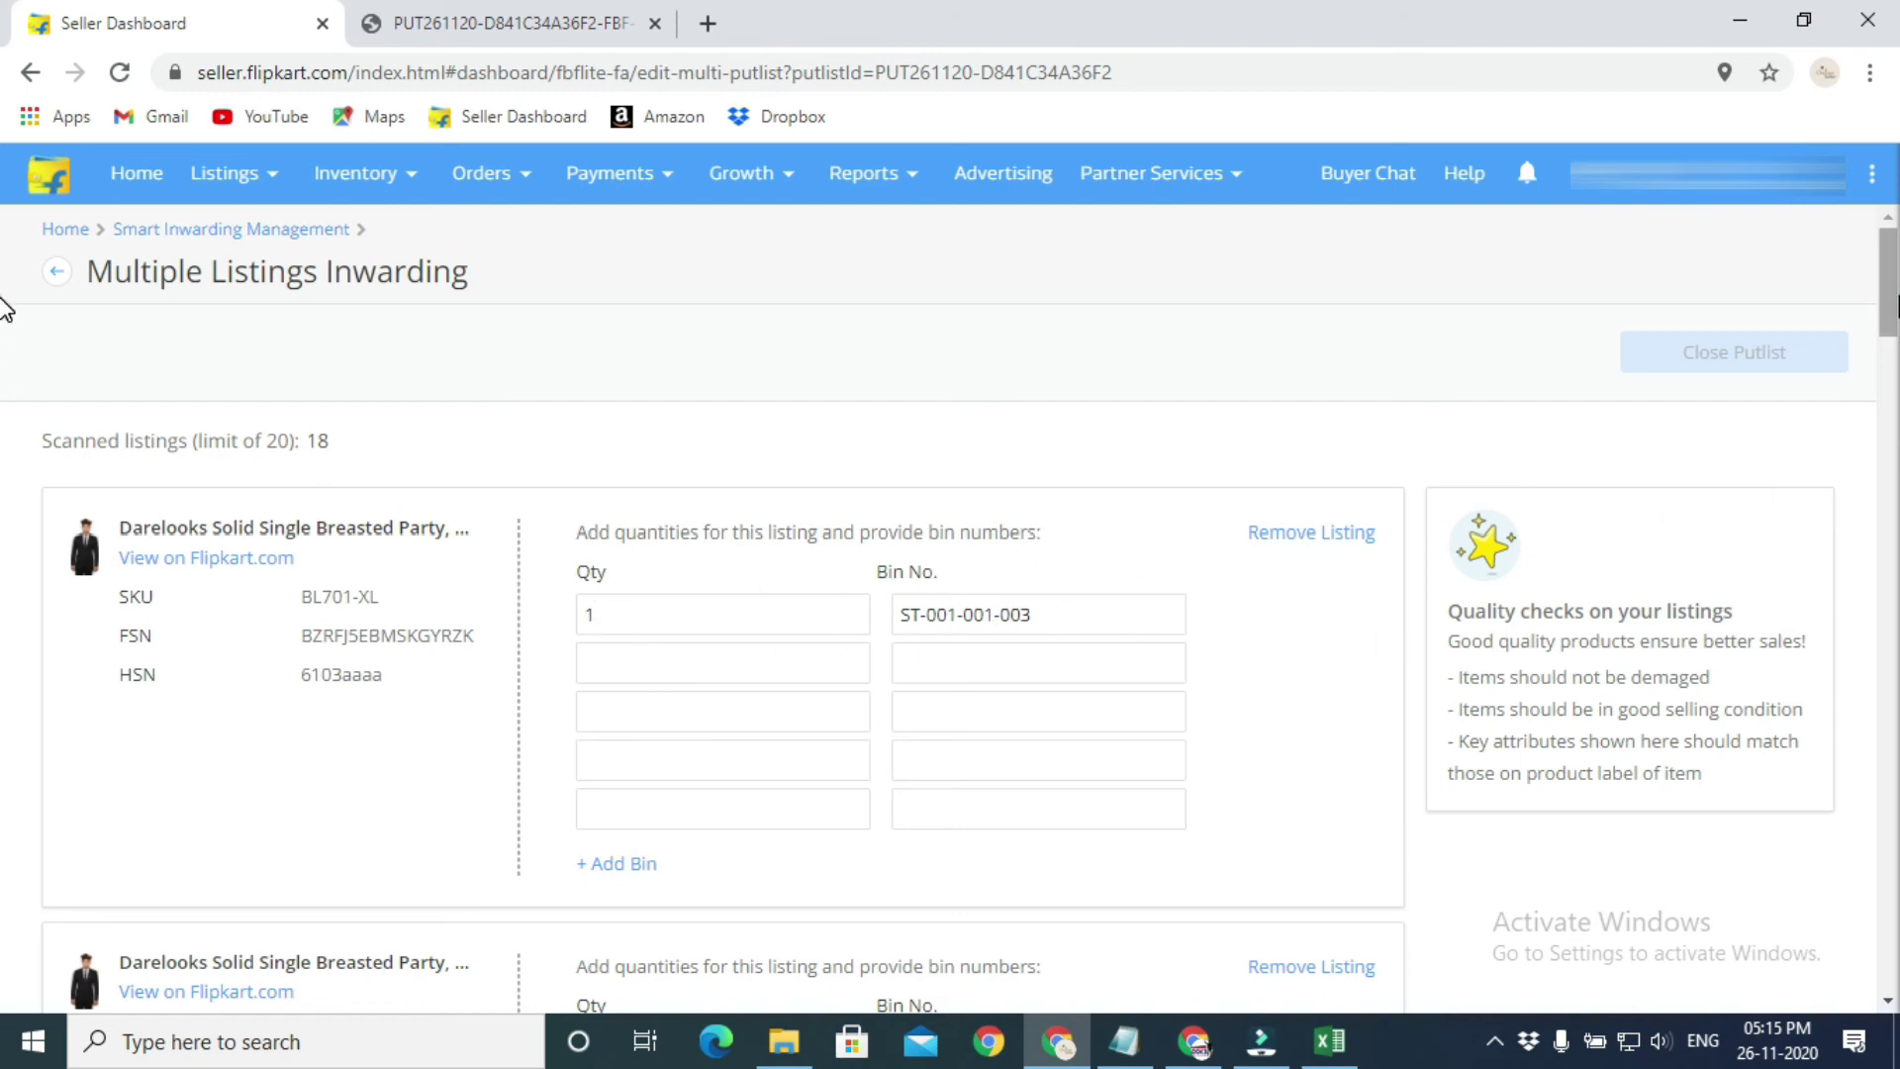
- Copy bin number ST-001-001-003 from the BL701-XL listing into the first bin number row of the BL701-XS listing
scroll(4, 465, "down", 20)
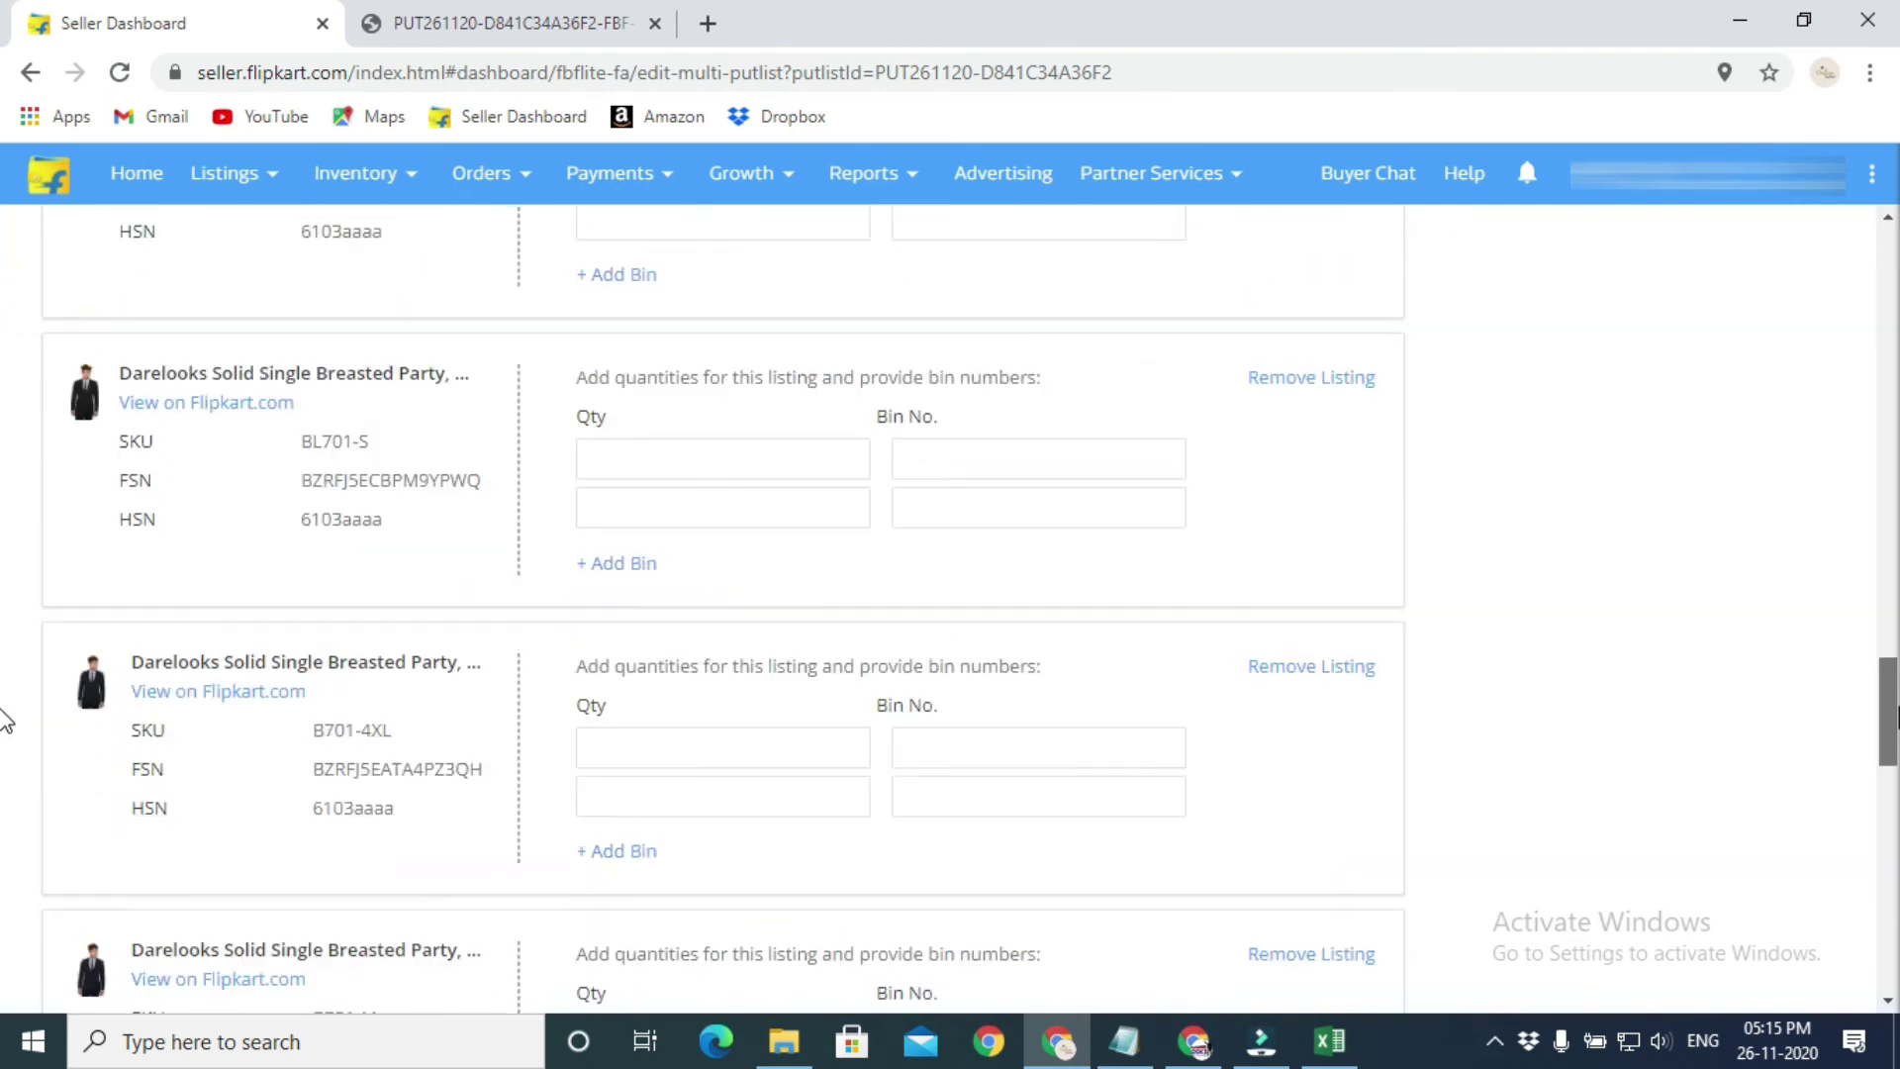
scroll(5, 713, "up", 20)
scroll(5, 306, "up", 2)
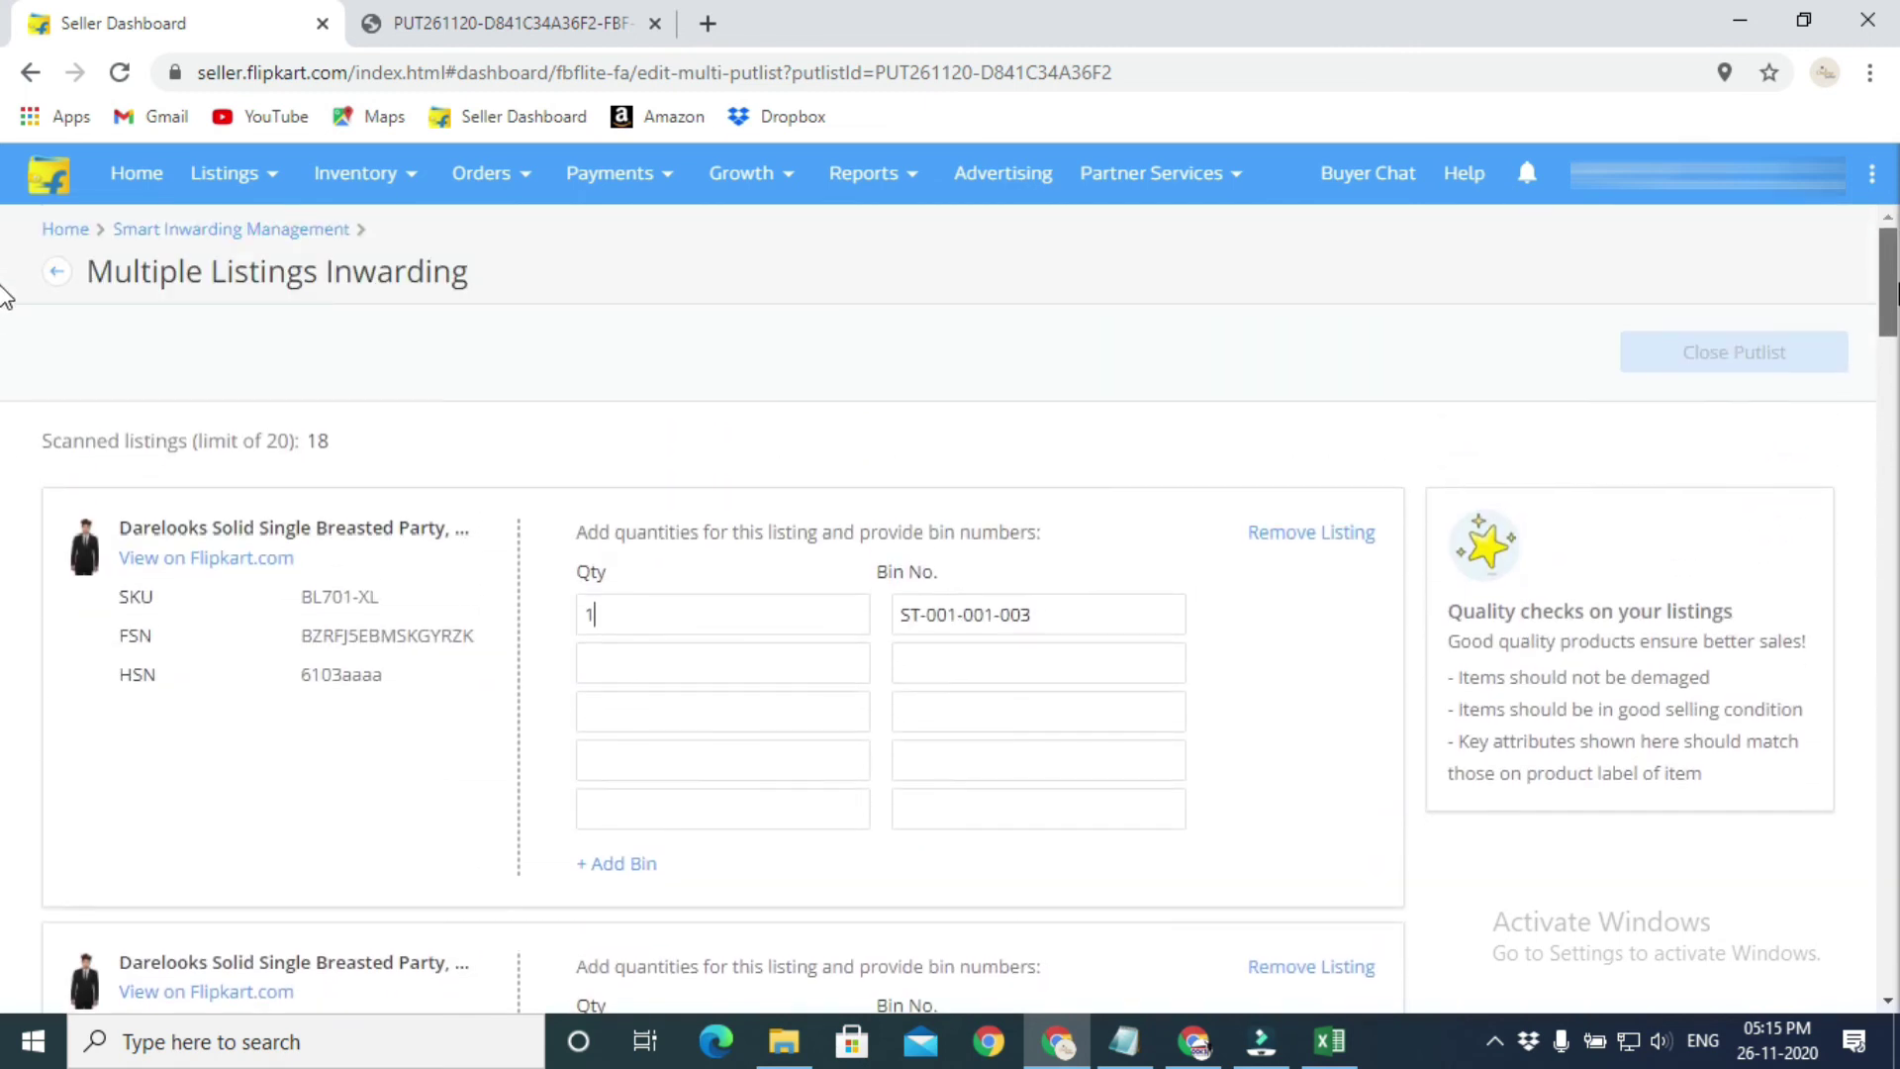
scroll(5, 306, "down", 1)
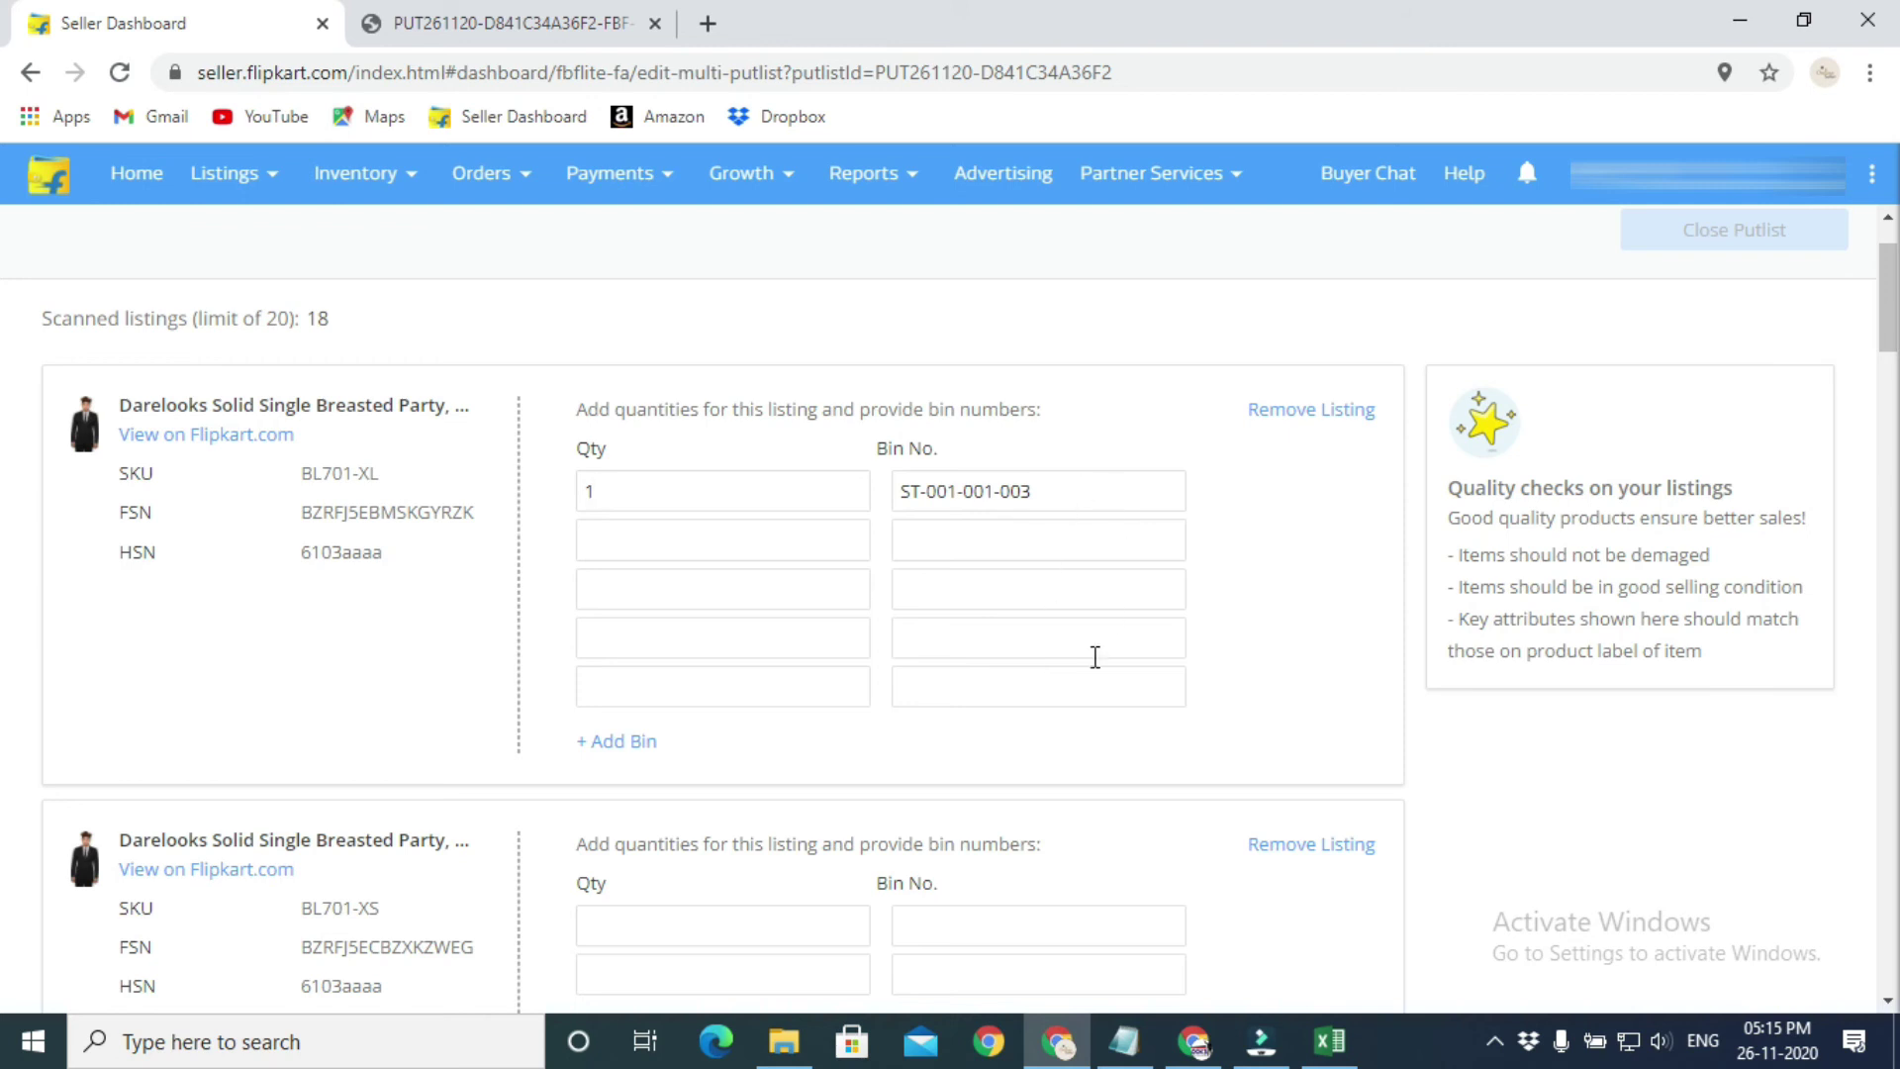
right_click(920, 495)
triple_click(904, 495)
right_click(905, 497)
left_click(1089, 606)
scroll(1094, 594, "down", 2)
right_click(1000, 641)
left_click(1068, 421)
- Fill bin number ST-001-001-003 into the first row of each listing from B701-2XL down to B701-M
scroll(1068, 421, "down", 1)
right_click(990, 787)
left_click(1065, 607)
scroll(1065, 607, "down", 3)
left_click(972, 658)
key("ctrl+v")
scroll(980, 683, "down", 2)
key("ctrl+v")
scroll(980, 704, "down", 3)
key("ctrl+v")
scroll(980, 712, "down", 3)
key("ctrl+v")
scroll(993, 716, "down", 3)
key("ctrl+v")
scroll(995, 715, "down", 3)
key("ctrl+v")
scroll(993, 715, "down", 3)
key("ctrl+v")
scroll(976, 713, "down", 3)
key("ctrl+v")
scroll(954, 730, "down", 3)
key("ctrl+v")
scroll(971, 755, "down", 3)
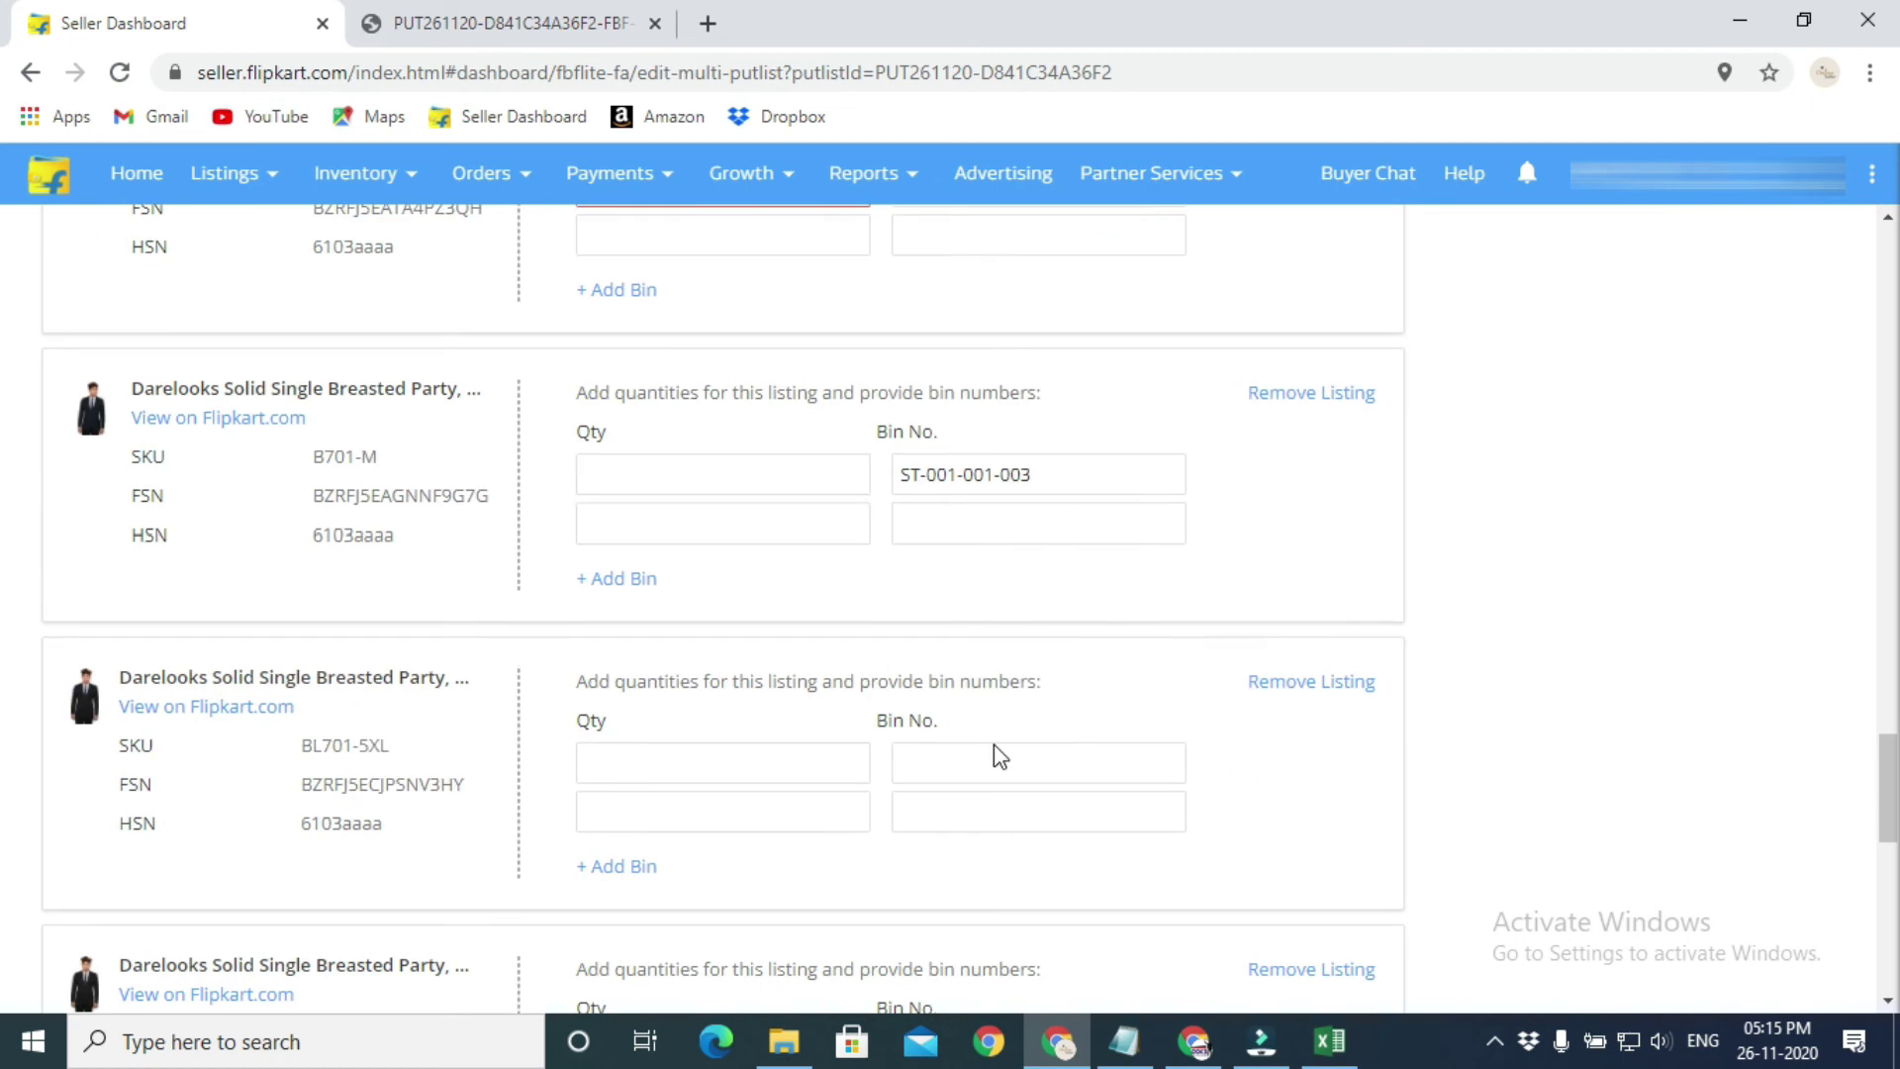
- Fill bin number ST-001-001-003 into the first row of the BL701-5XL, BL701-L, BL701-4XL, B701-3XL and B701-XS listings
key("ctrl+v")
scroll(989, 772, "down", 3)
key("ctrl+v")
scroll(1001, 845, "down", 3)
right_click(981, 792)
left_click(1079, 555)
scroll(1079, 594, "down", 3)
right_click(992, 669)
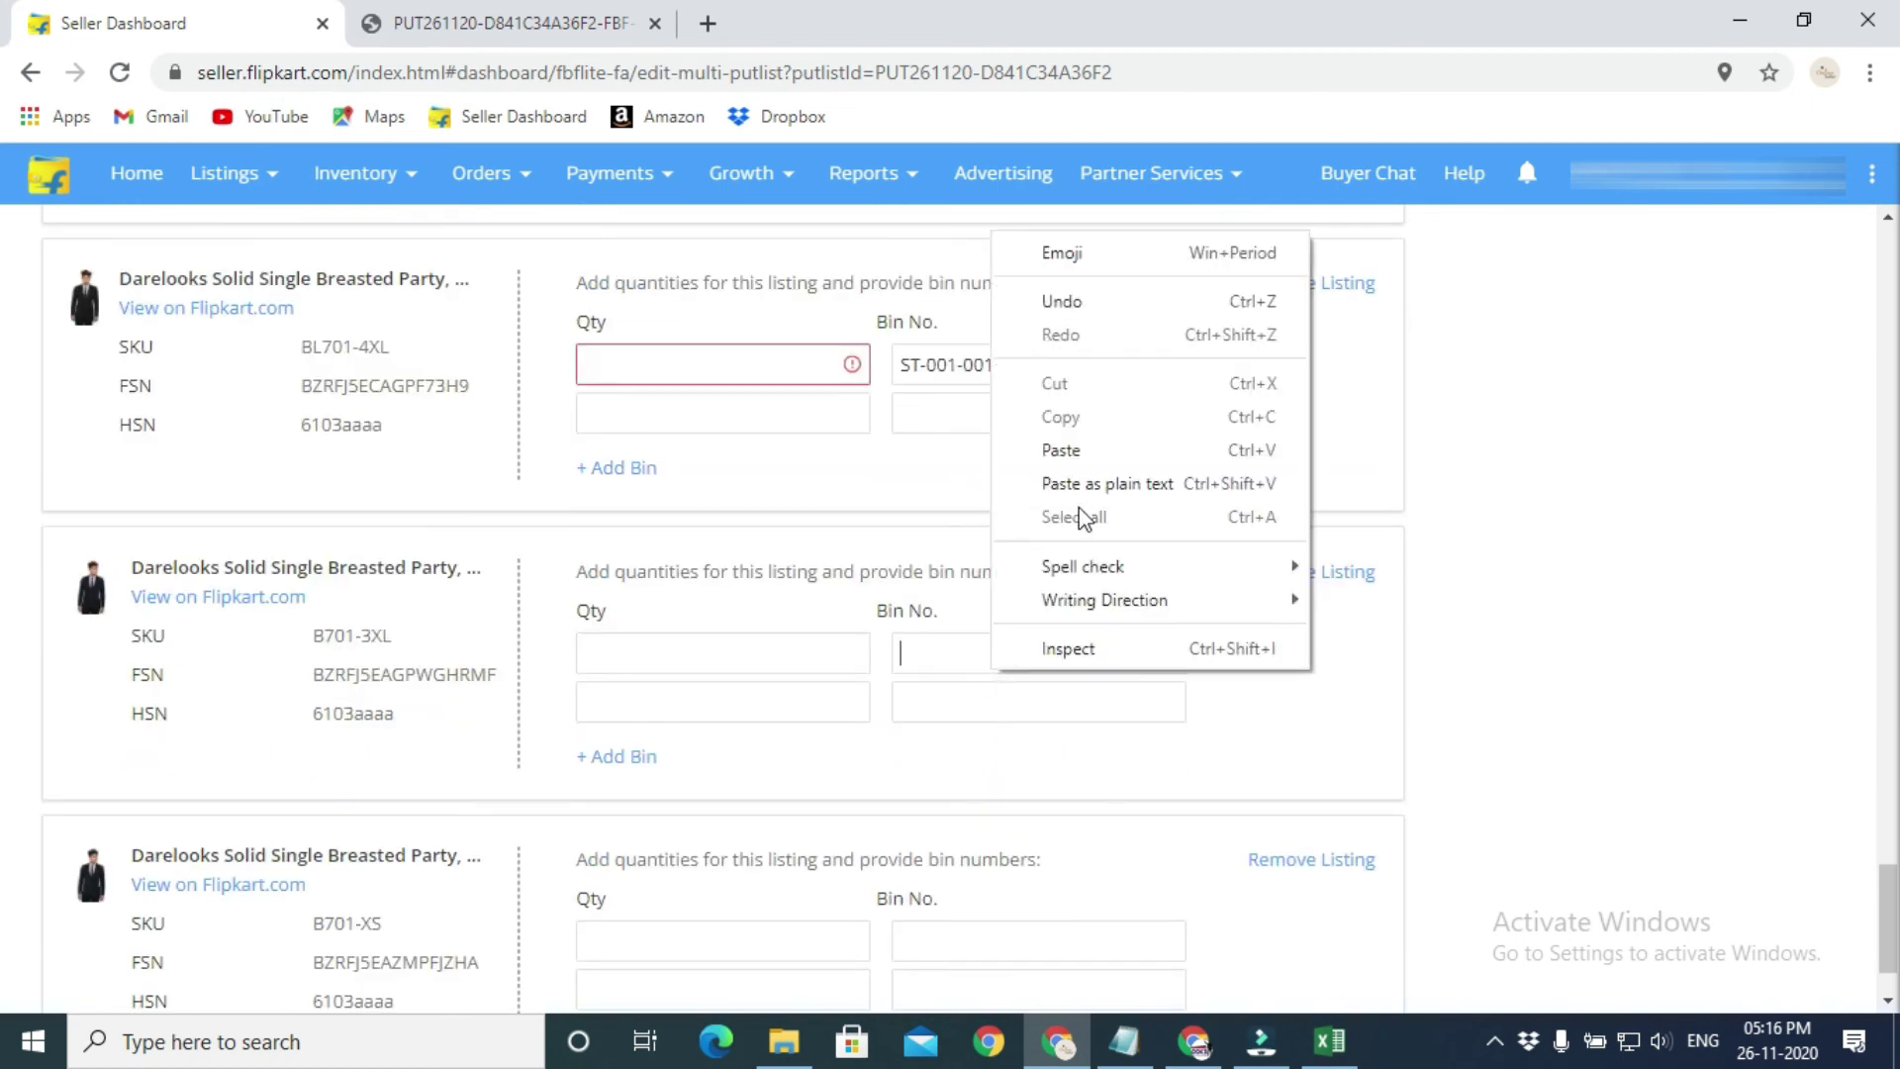
left_click(1061, 450)
scroll(990, 693, "down", 3)
right_click(967, 827)
left_click(1039, 611)
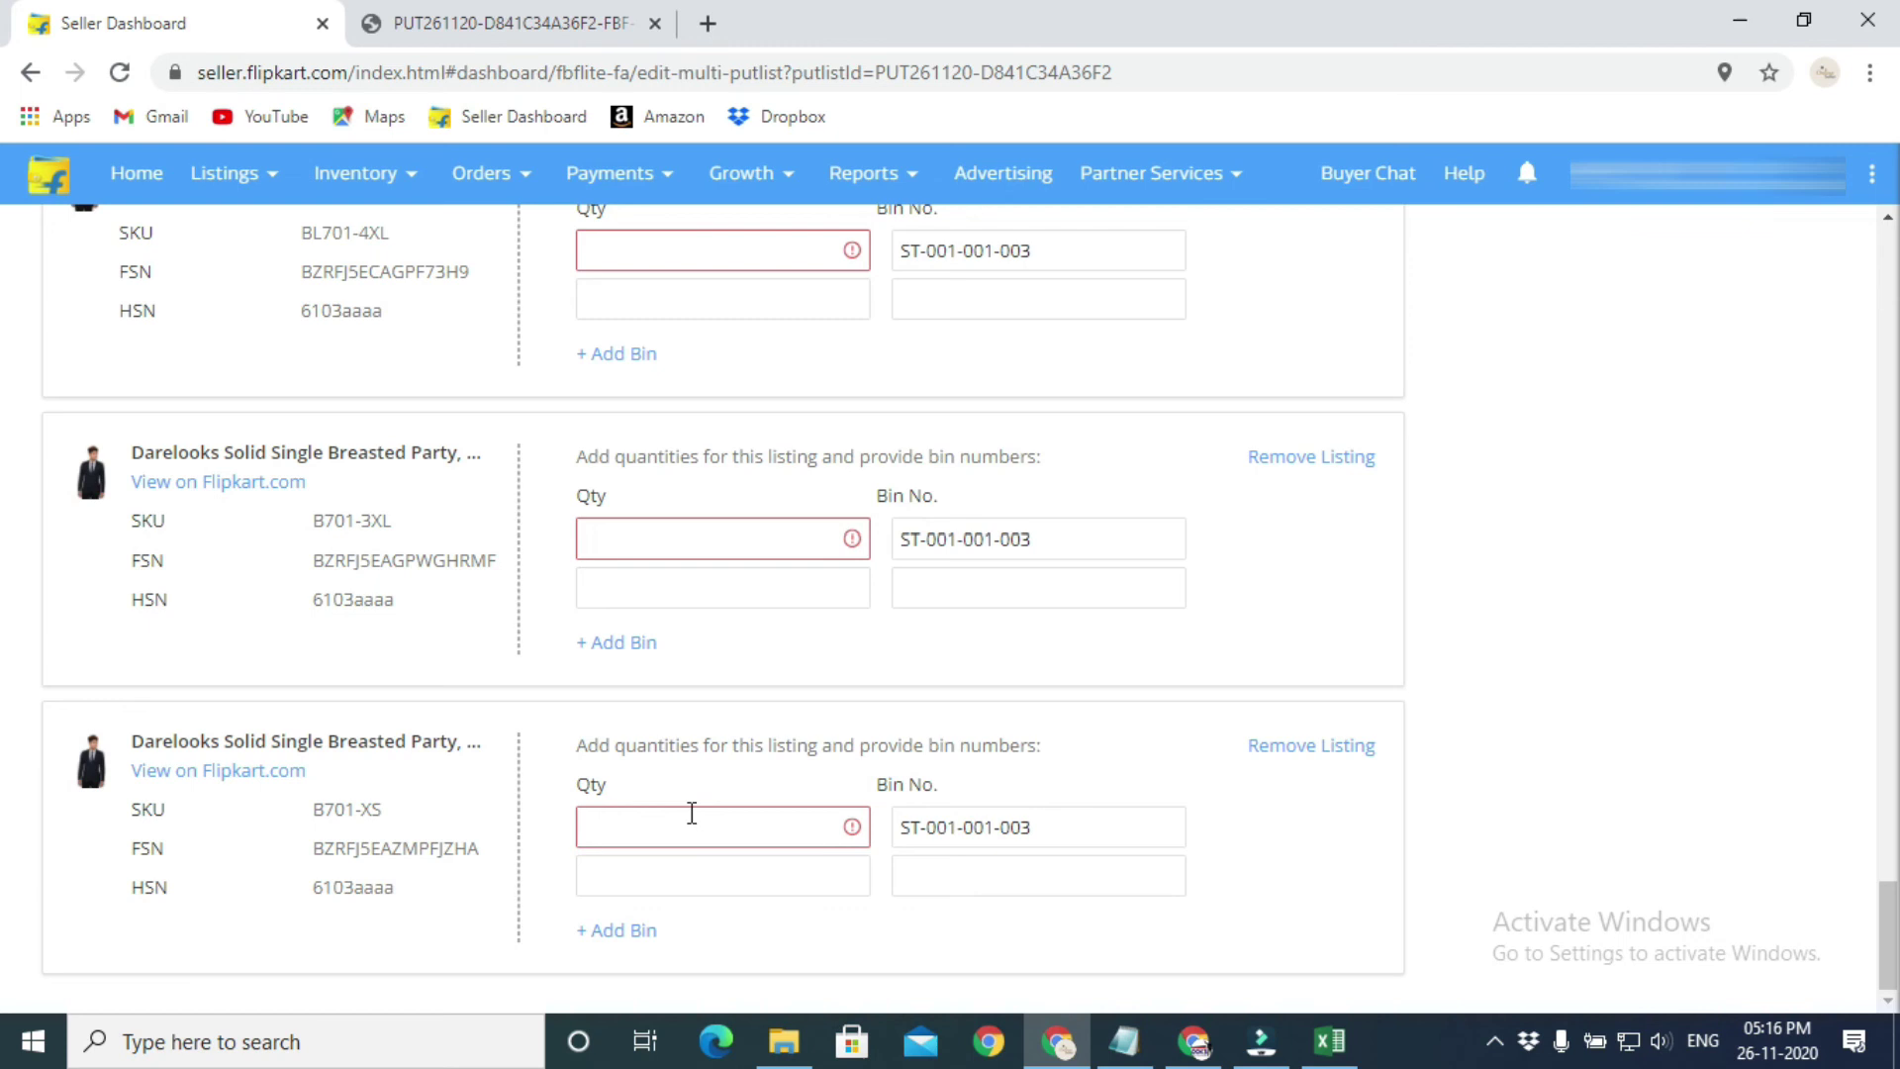
- Set the first-row quantity of the B701-XS, B701-3XL and BL701-4XL listings to 1
left_click(637, 819)
type("1")
left_click(704, 551)
type("1")
left_click(687, 251)
type("1")
- Set the first-row quantity to 1 for each listing from BL701-L up to BL701-2XL
scroll(690, 560, "up", 4)
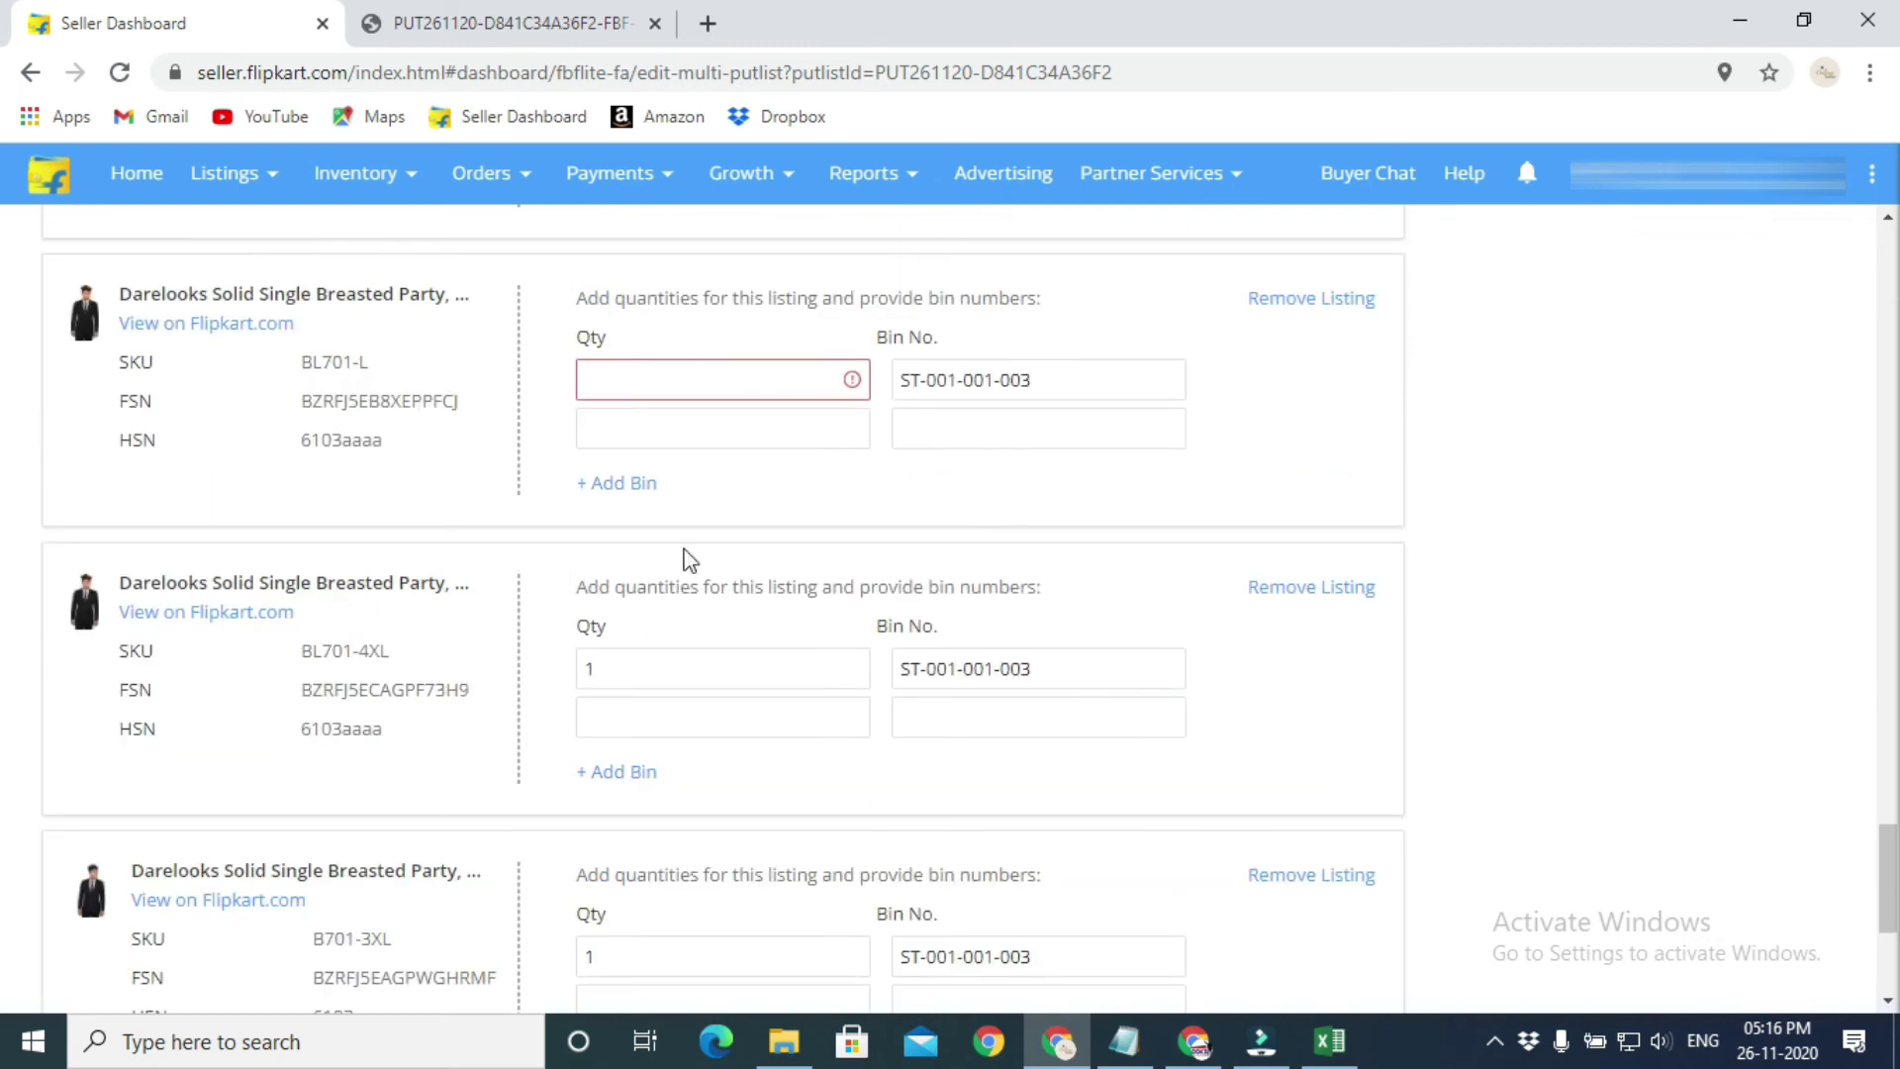
scroll(690, 560, "up", 10)
scroll(687, 504, "down", 1)
left_click(704, 488)
scroll(666, 624, "up", 1)
left_click(689, 597)
type("1")
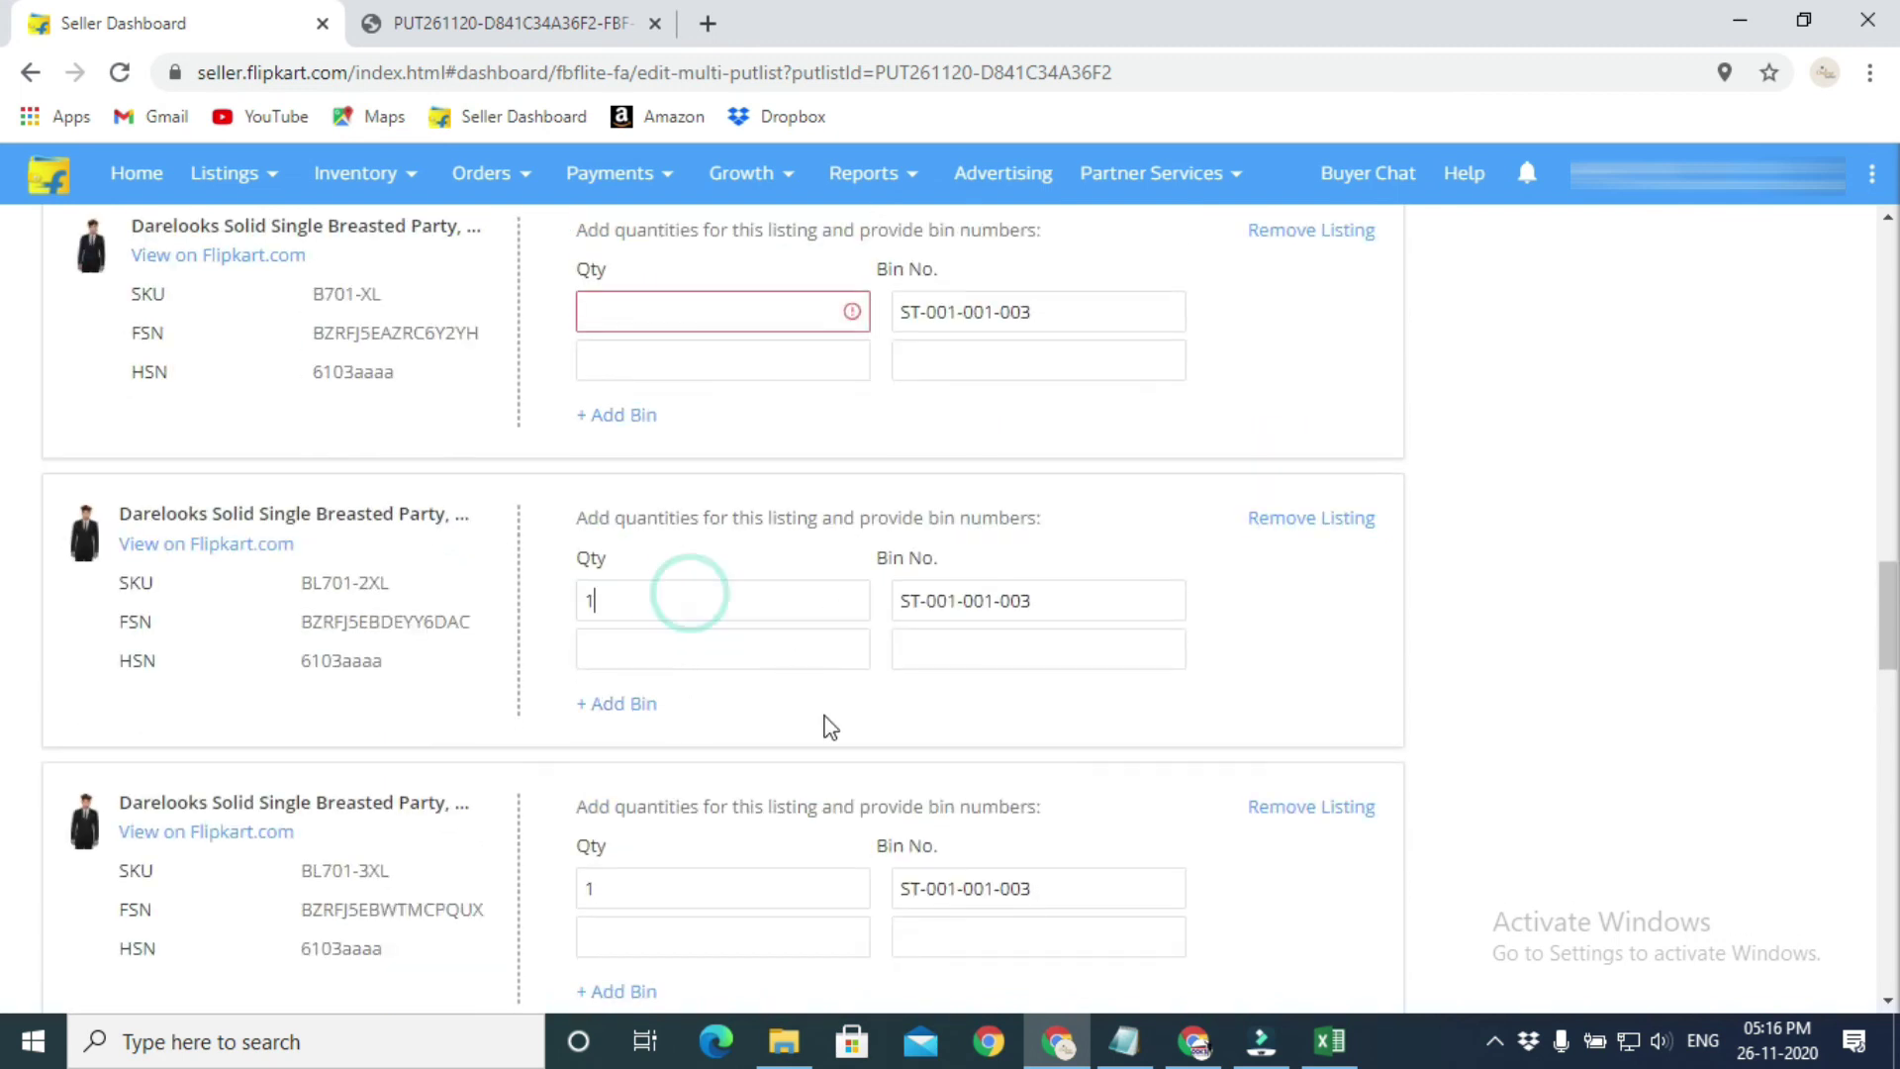
- Set the first-row quantity to 1 for the remaining listings from B701-XL up to BL701-XS
scroll(792, 594, "up", 10)
left_click(725, 446)
left_click(725, 705)
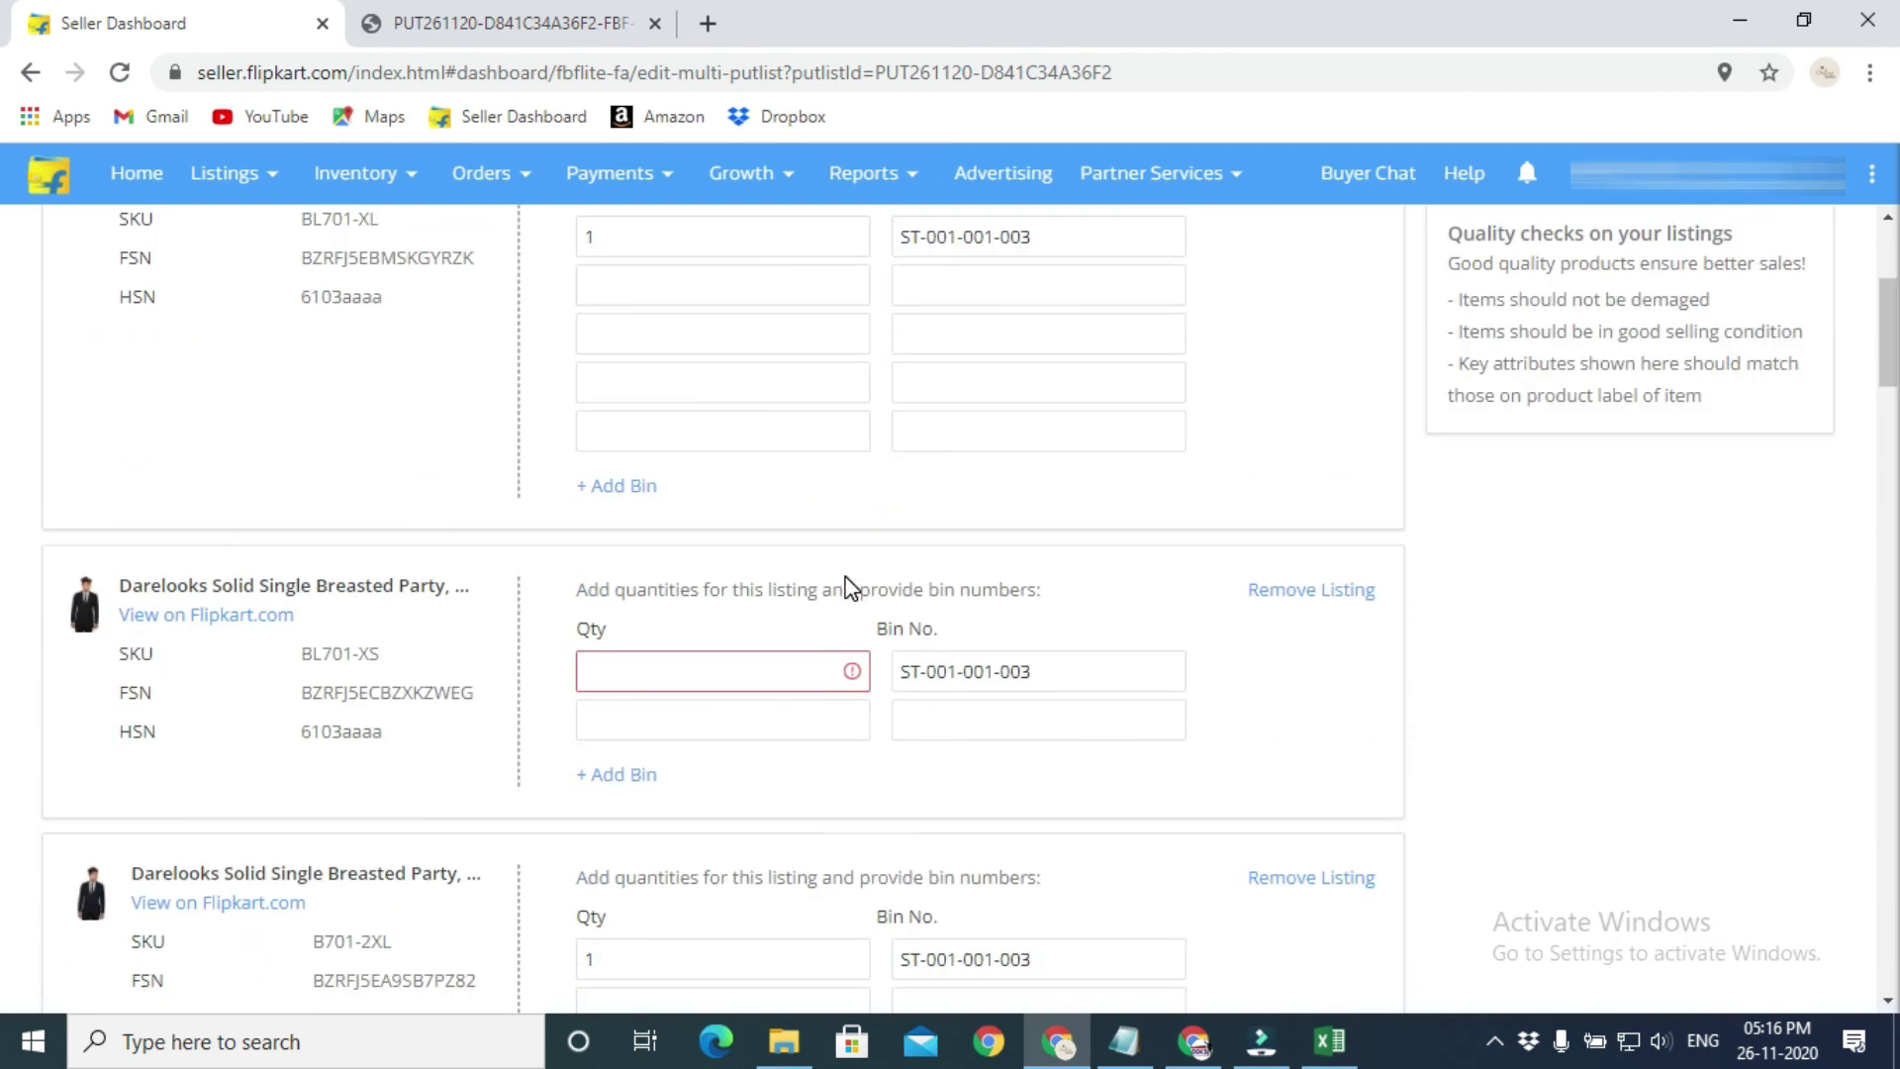
type("1")
scroll(990, 643, "up", 3)
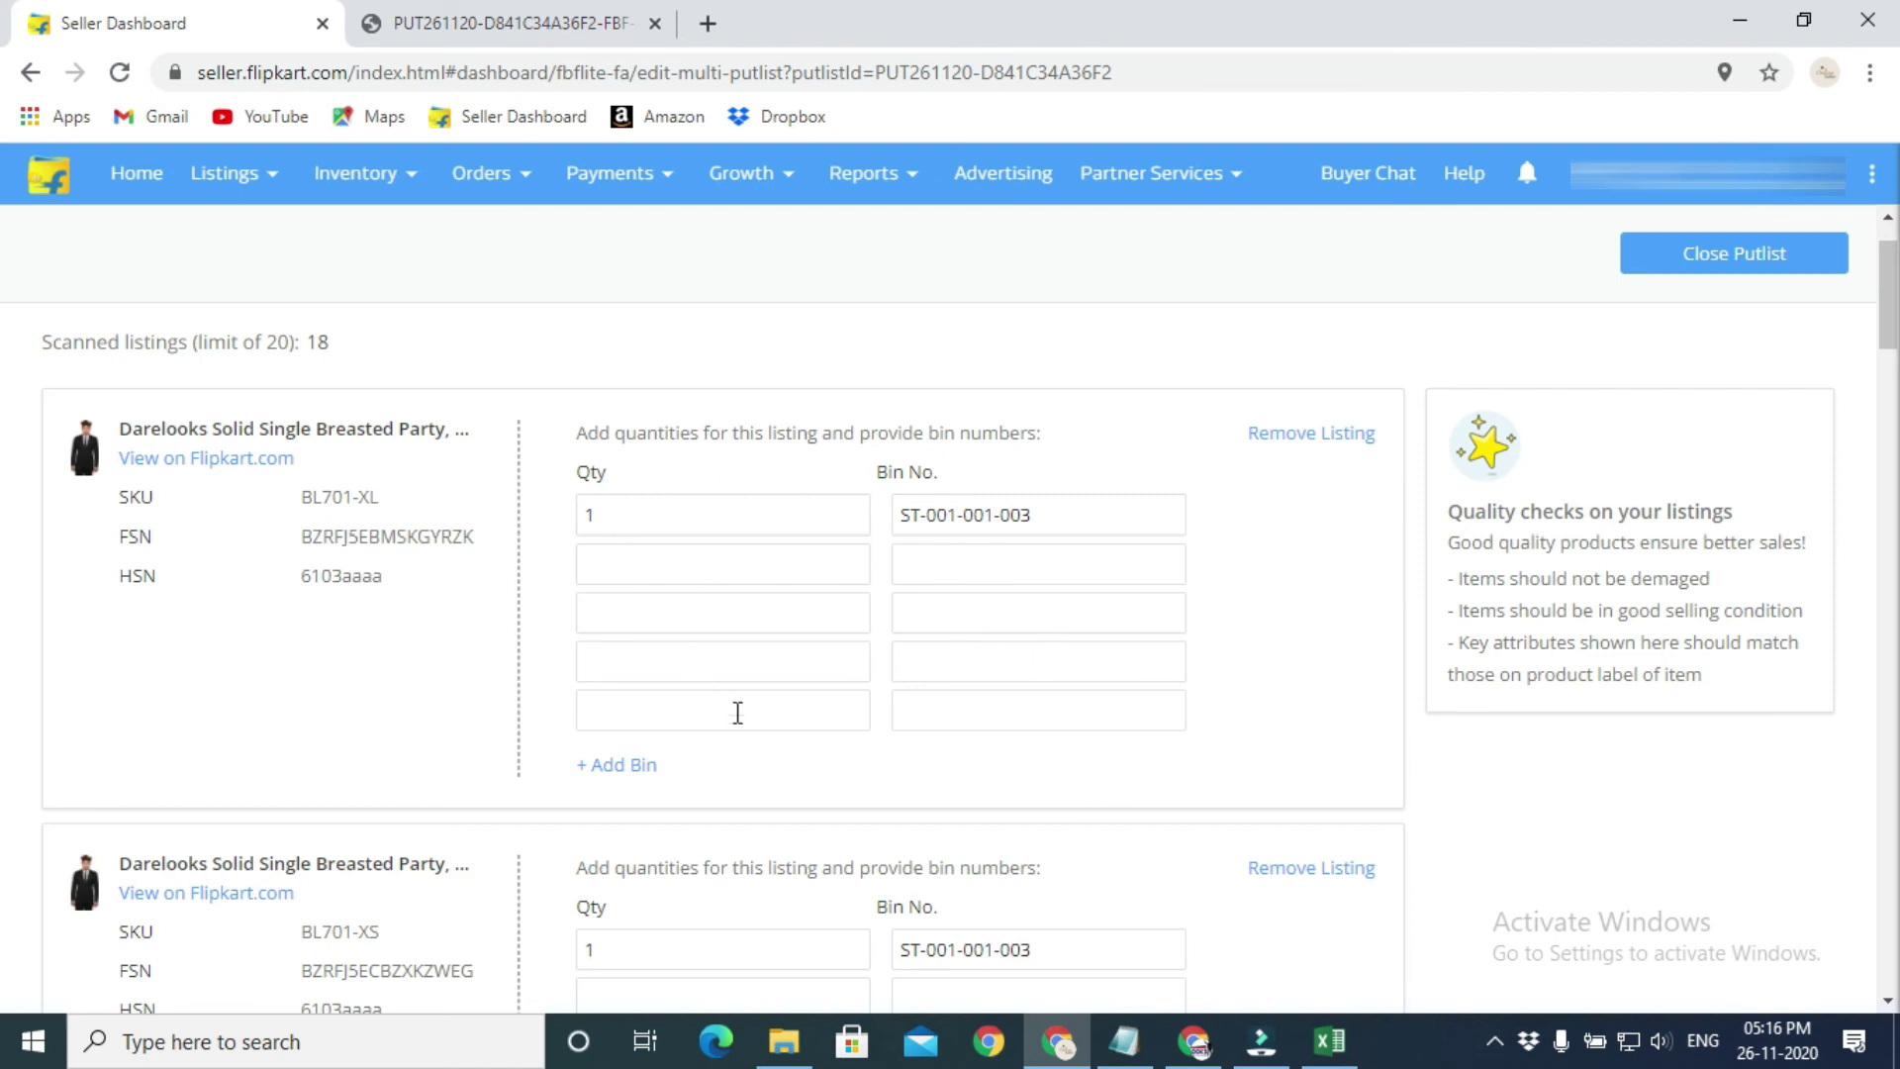
- Check the quantities and bin numbers of all listings and close the putlist
scroll(836, 698, "down", 8)
scroll(843, 699, "down", 15)
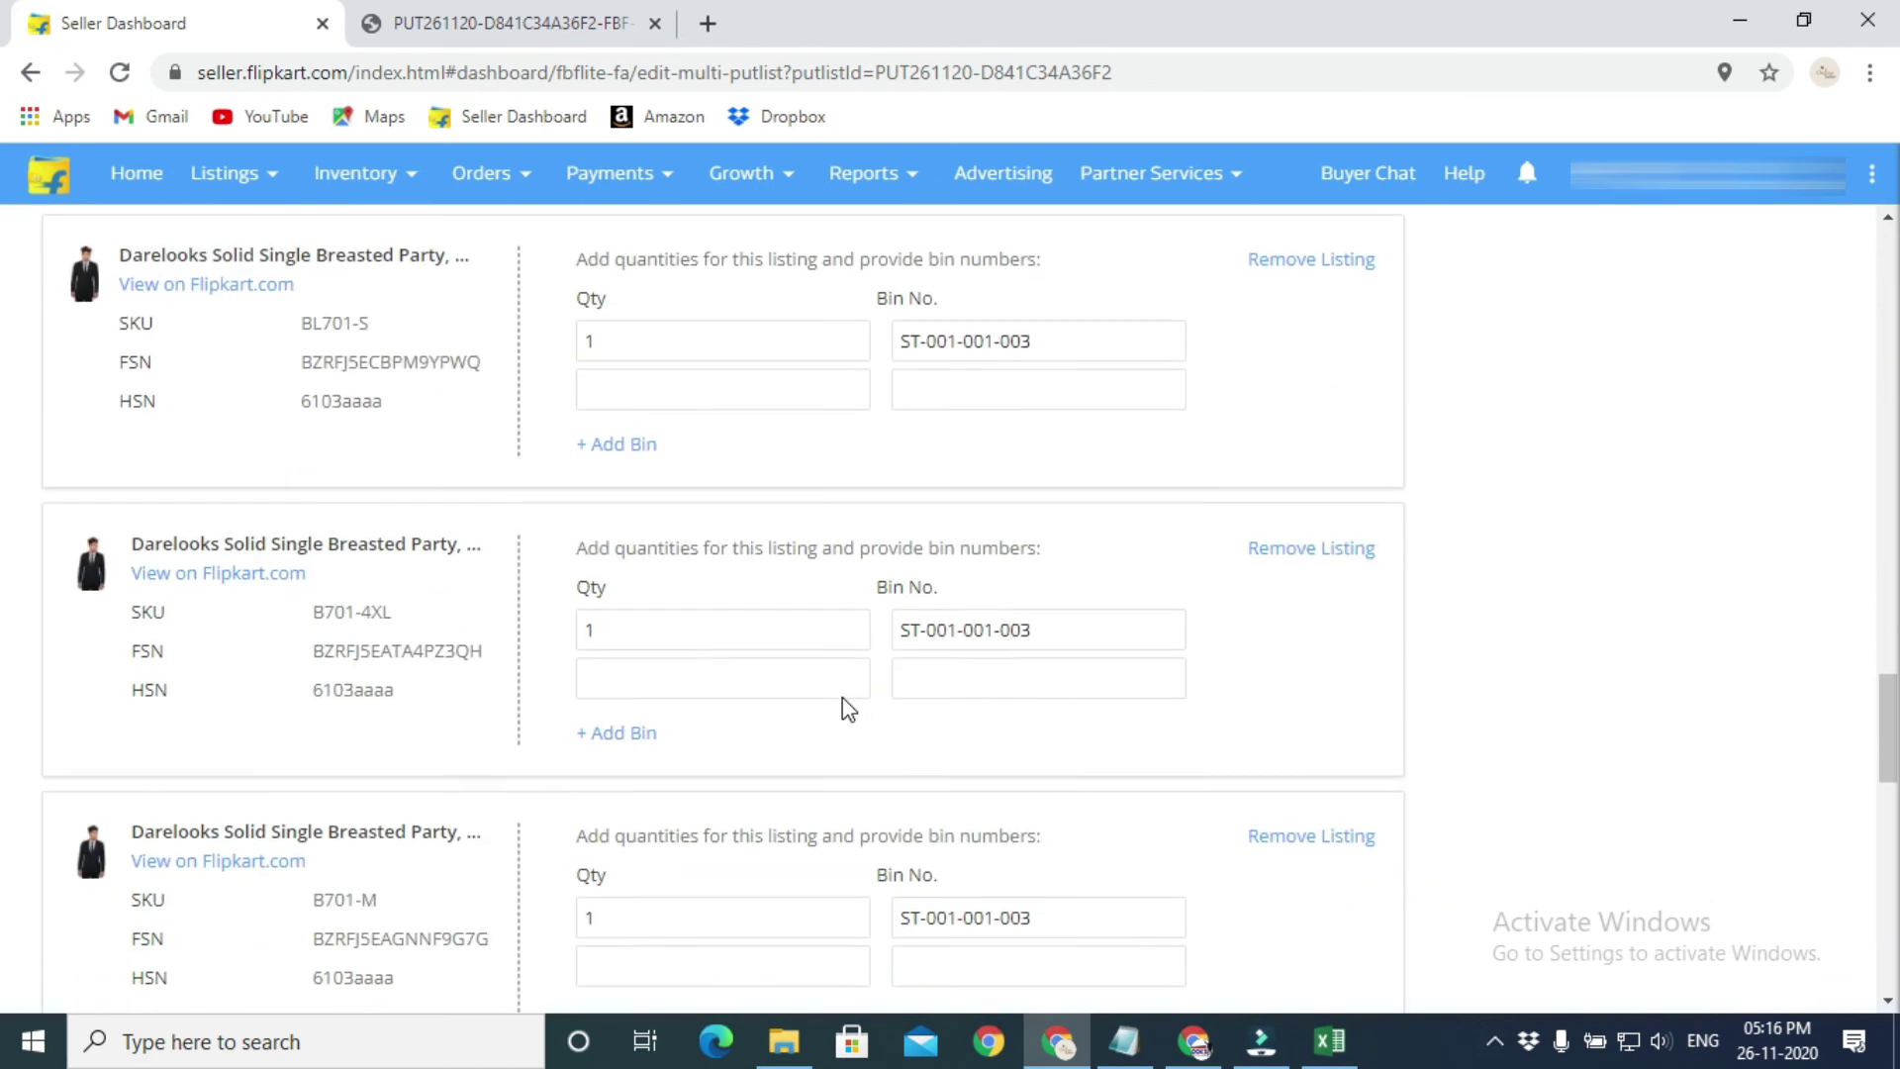
scroll(841, 697, "up", 18)
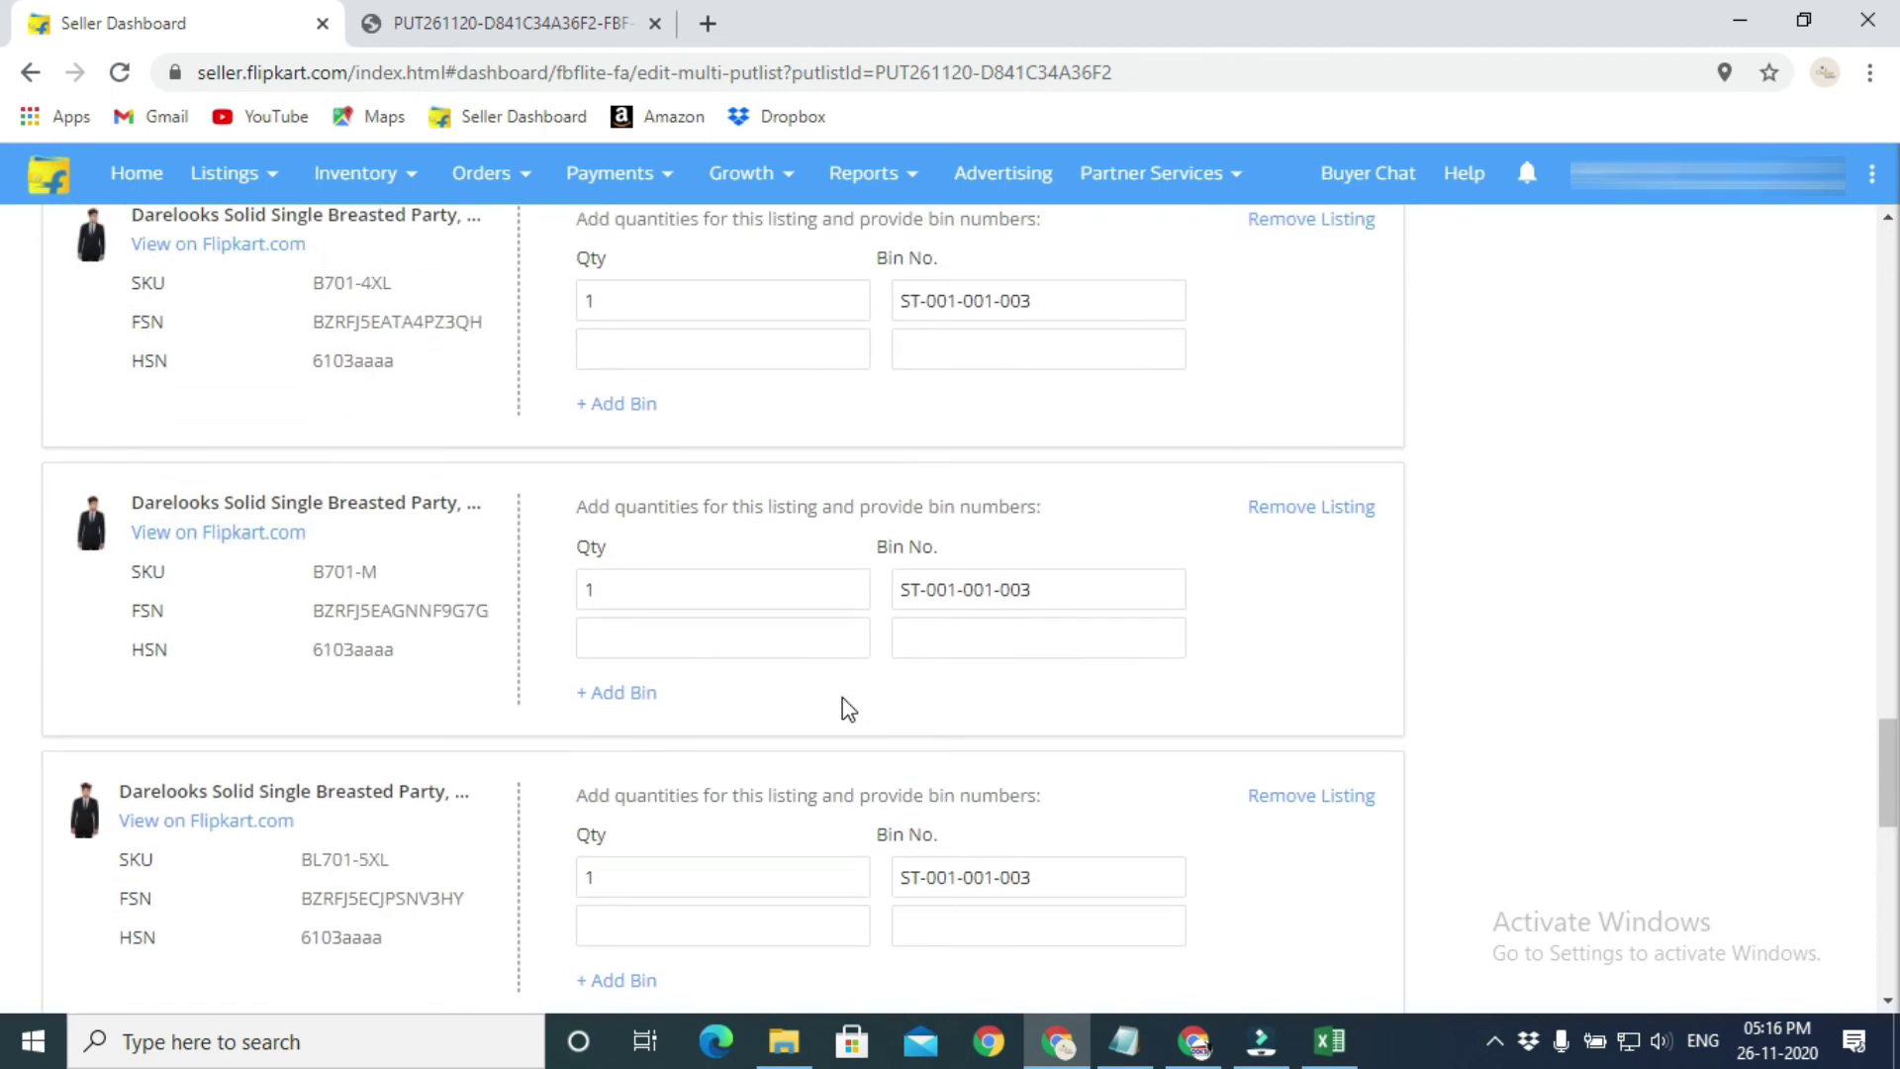
scroll(841, 697, "up", 4)
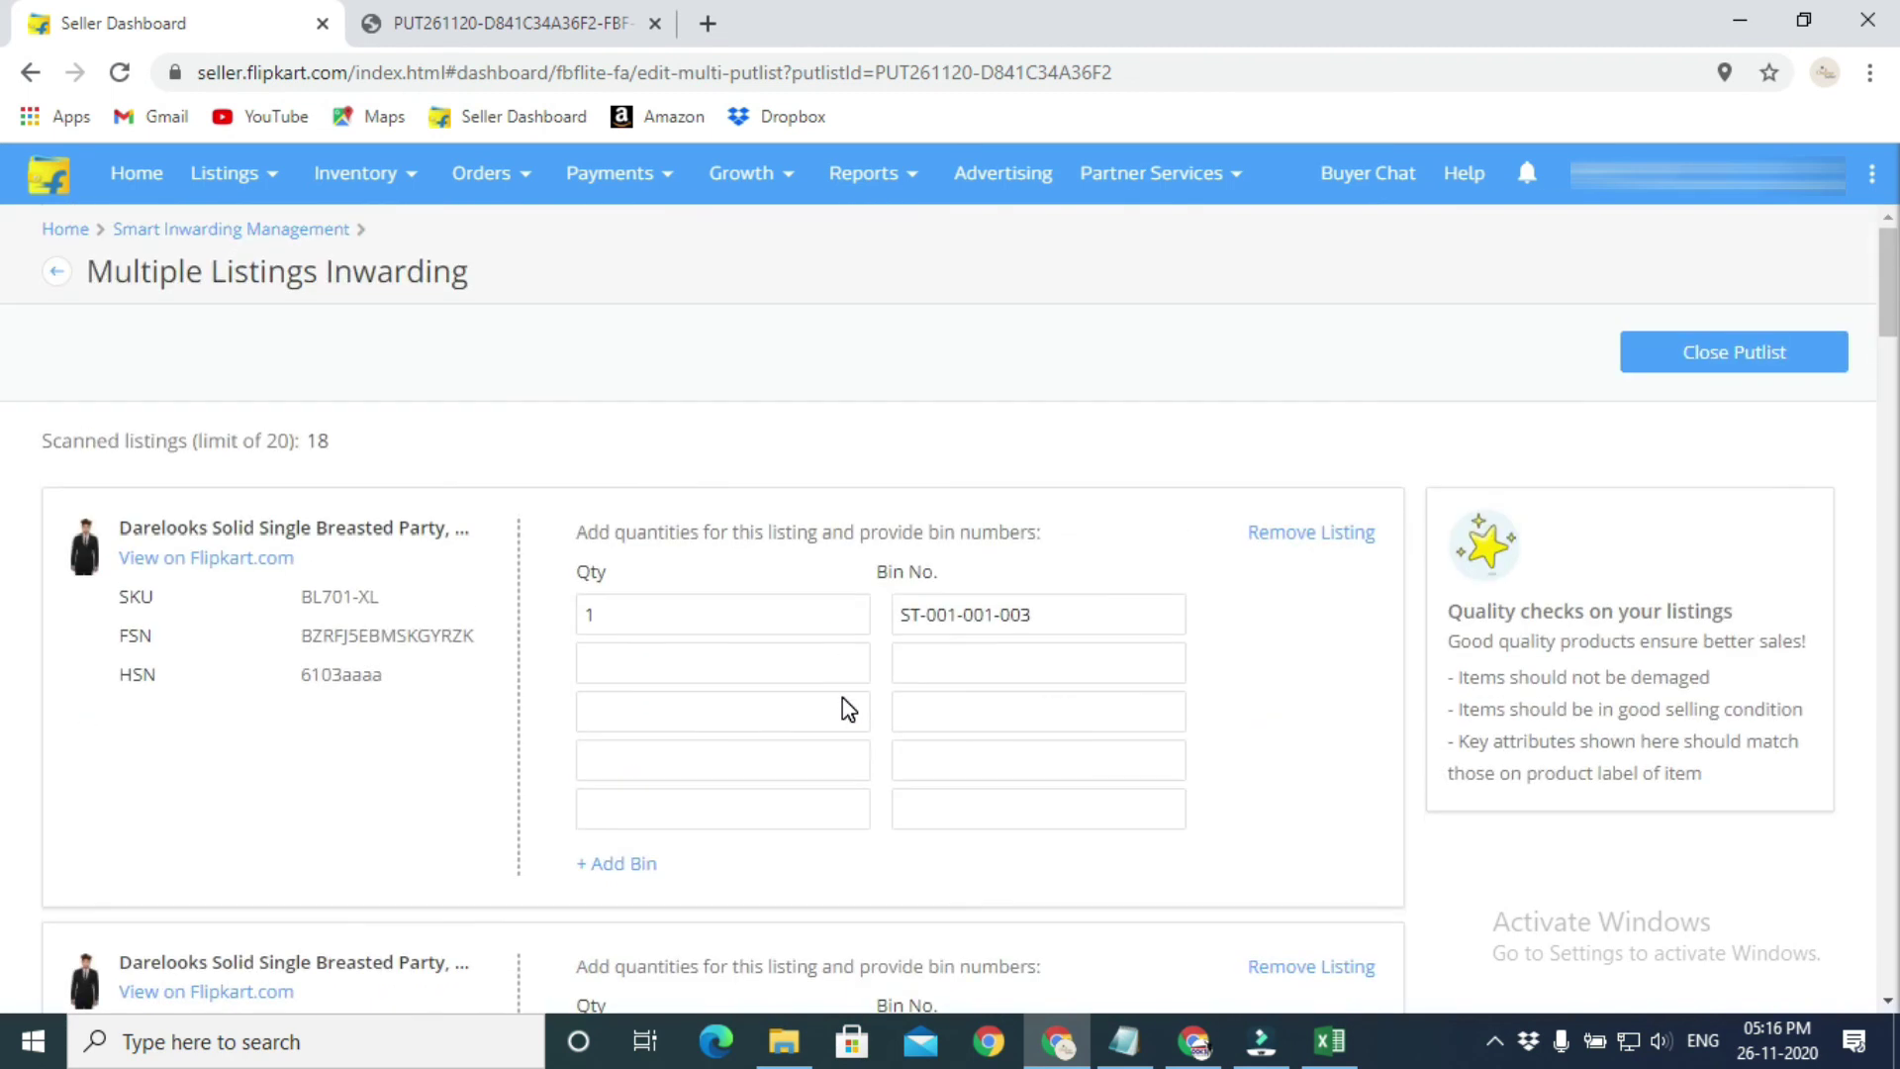
left_click(1762, 354)
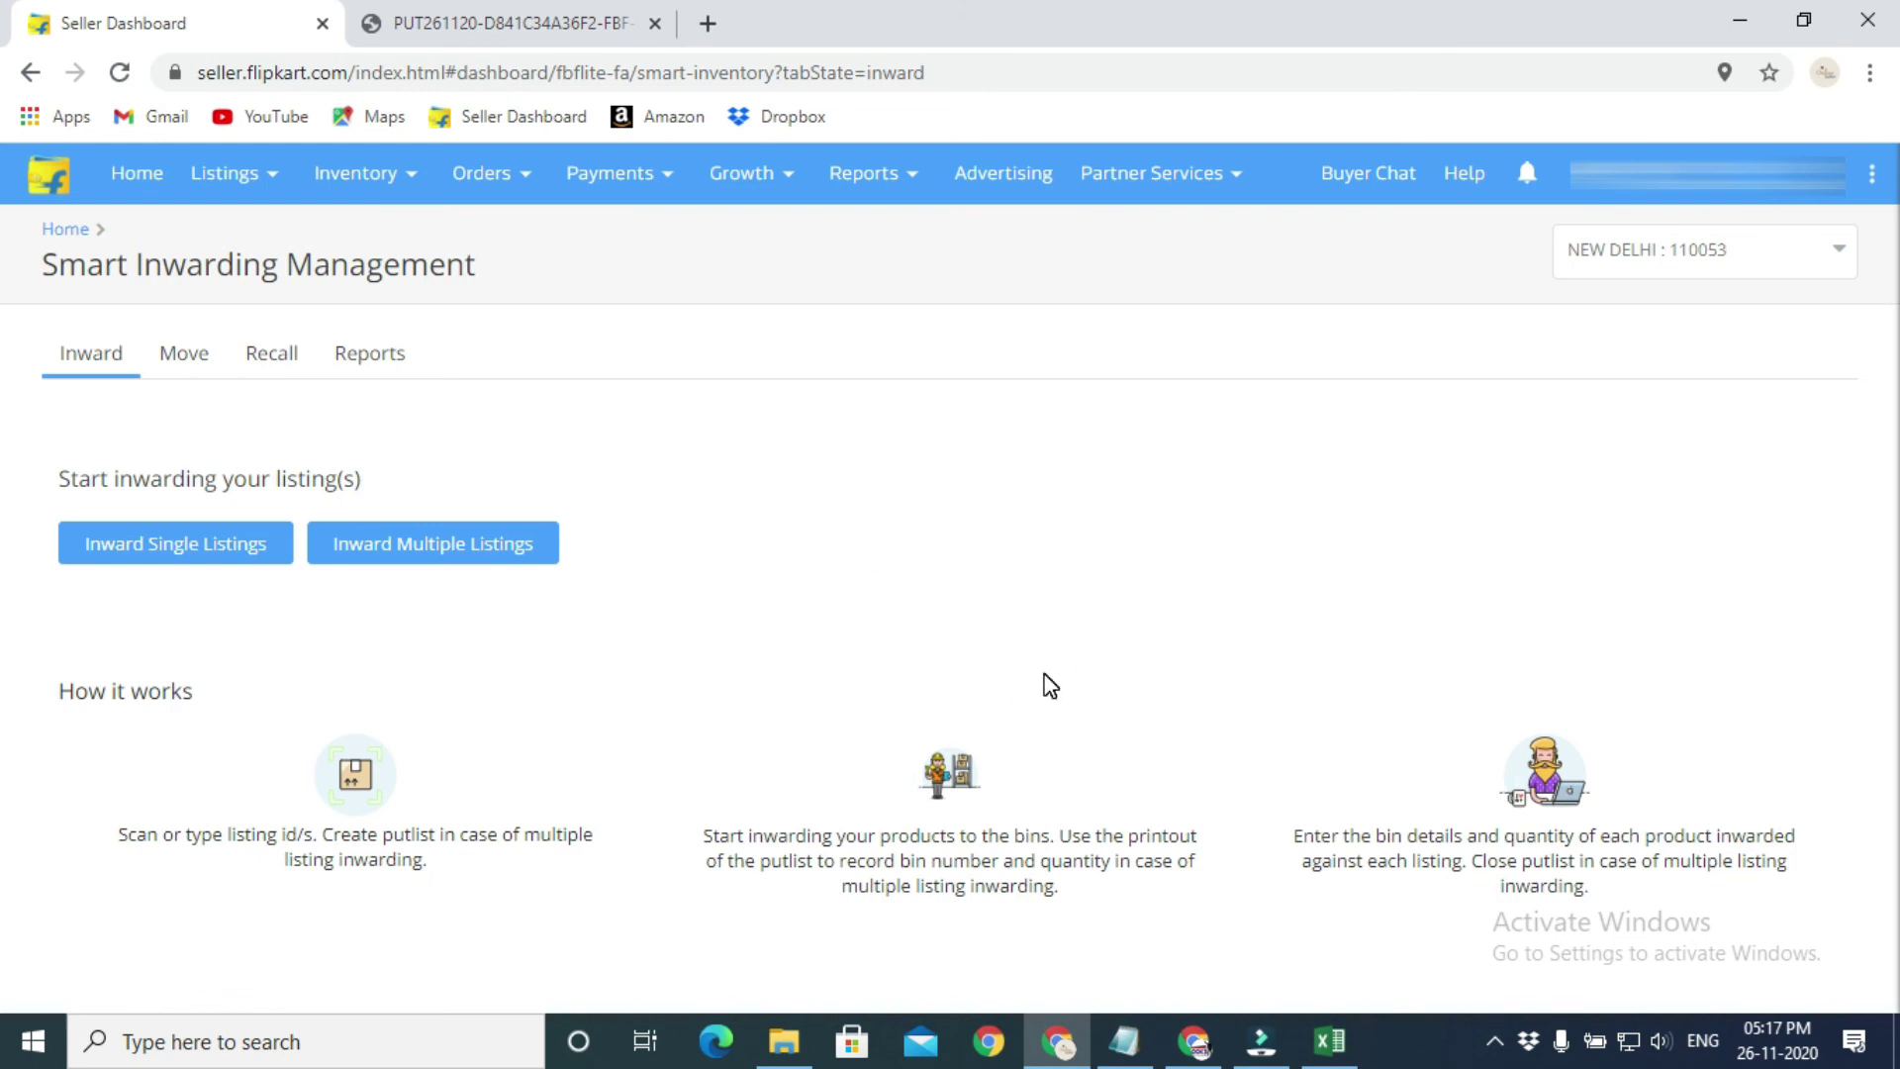
- Download the Location inventory report from Smart Inwarding Management and open the CSV file in Excel
left_click(390, 355)
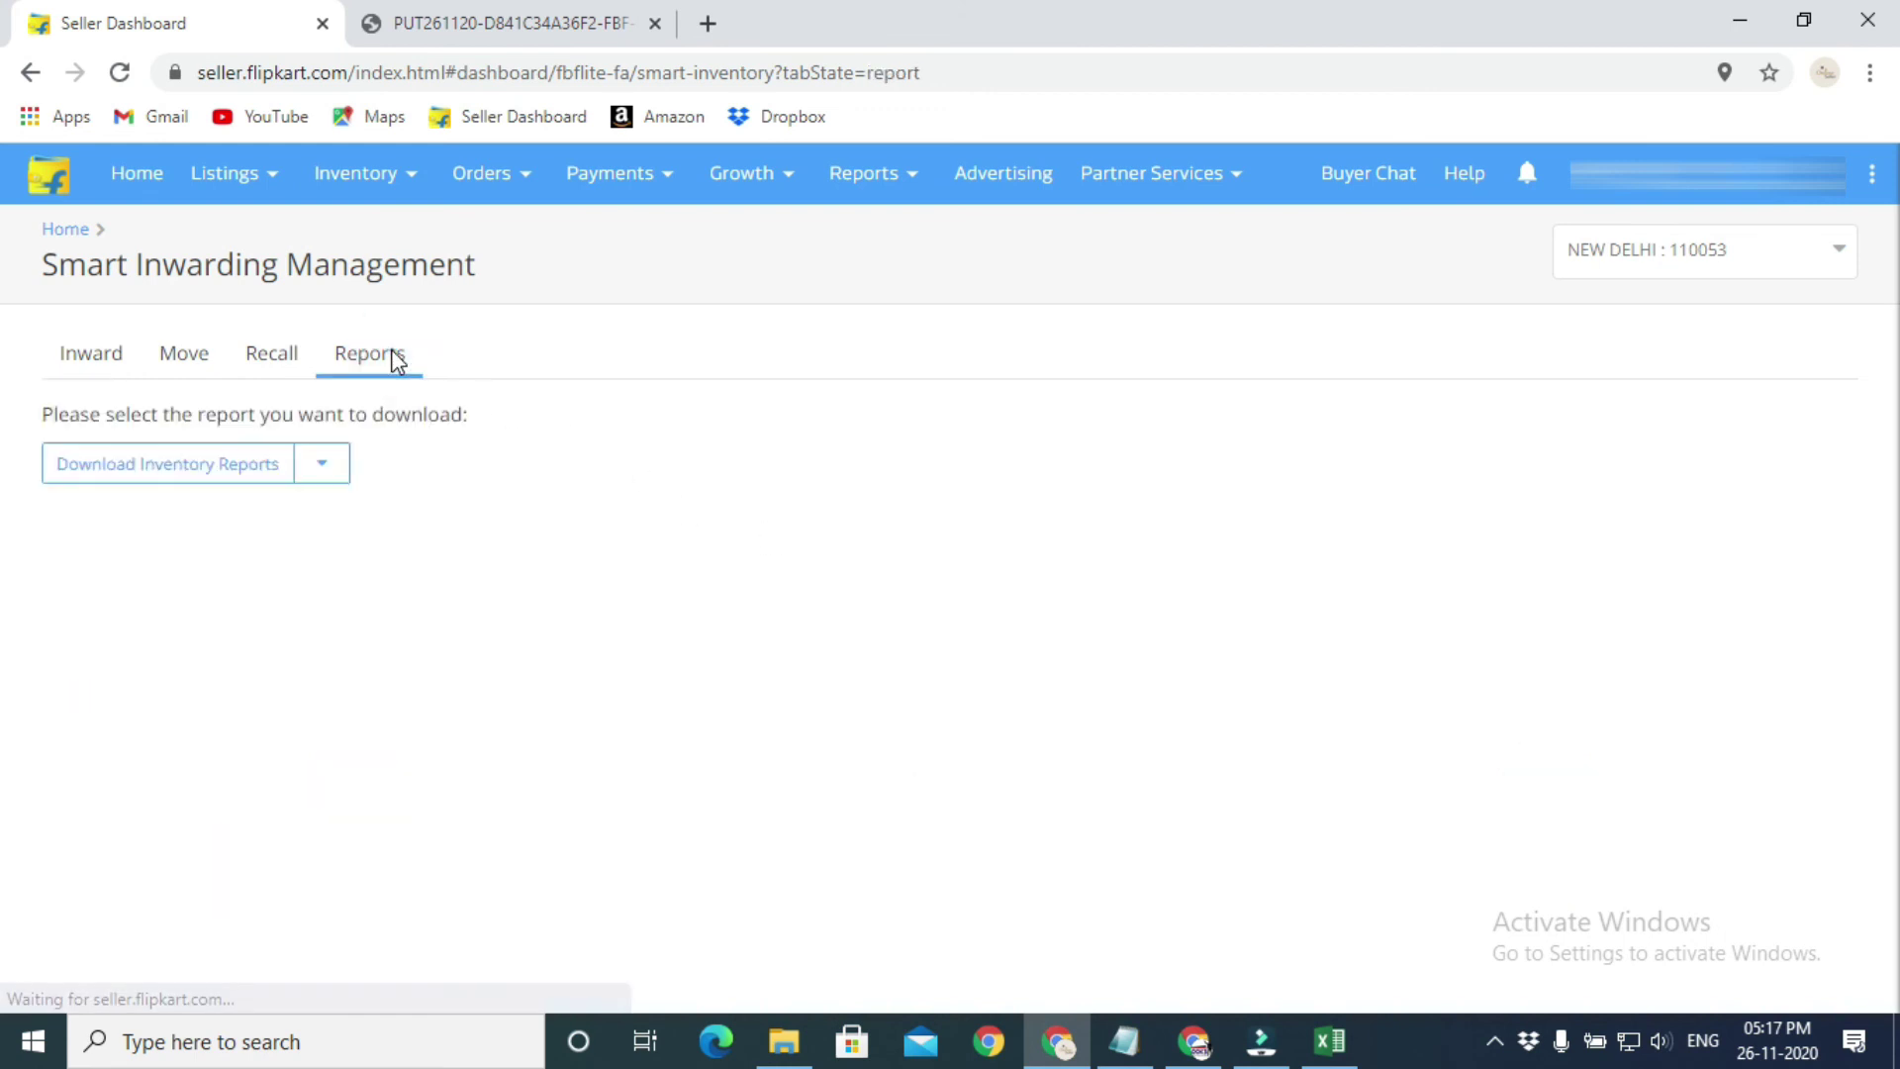
left_click(204, 471)
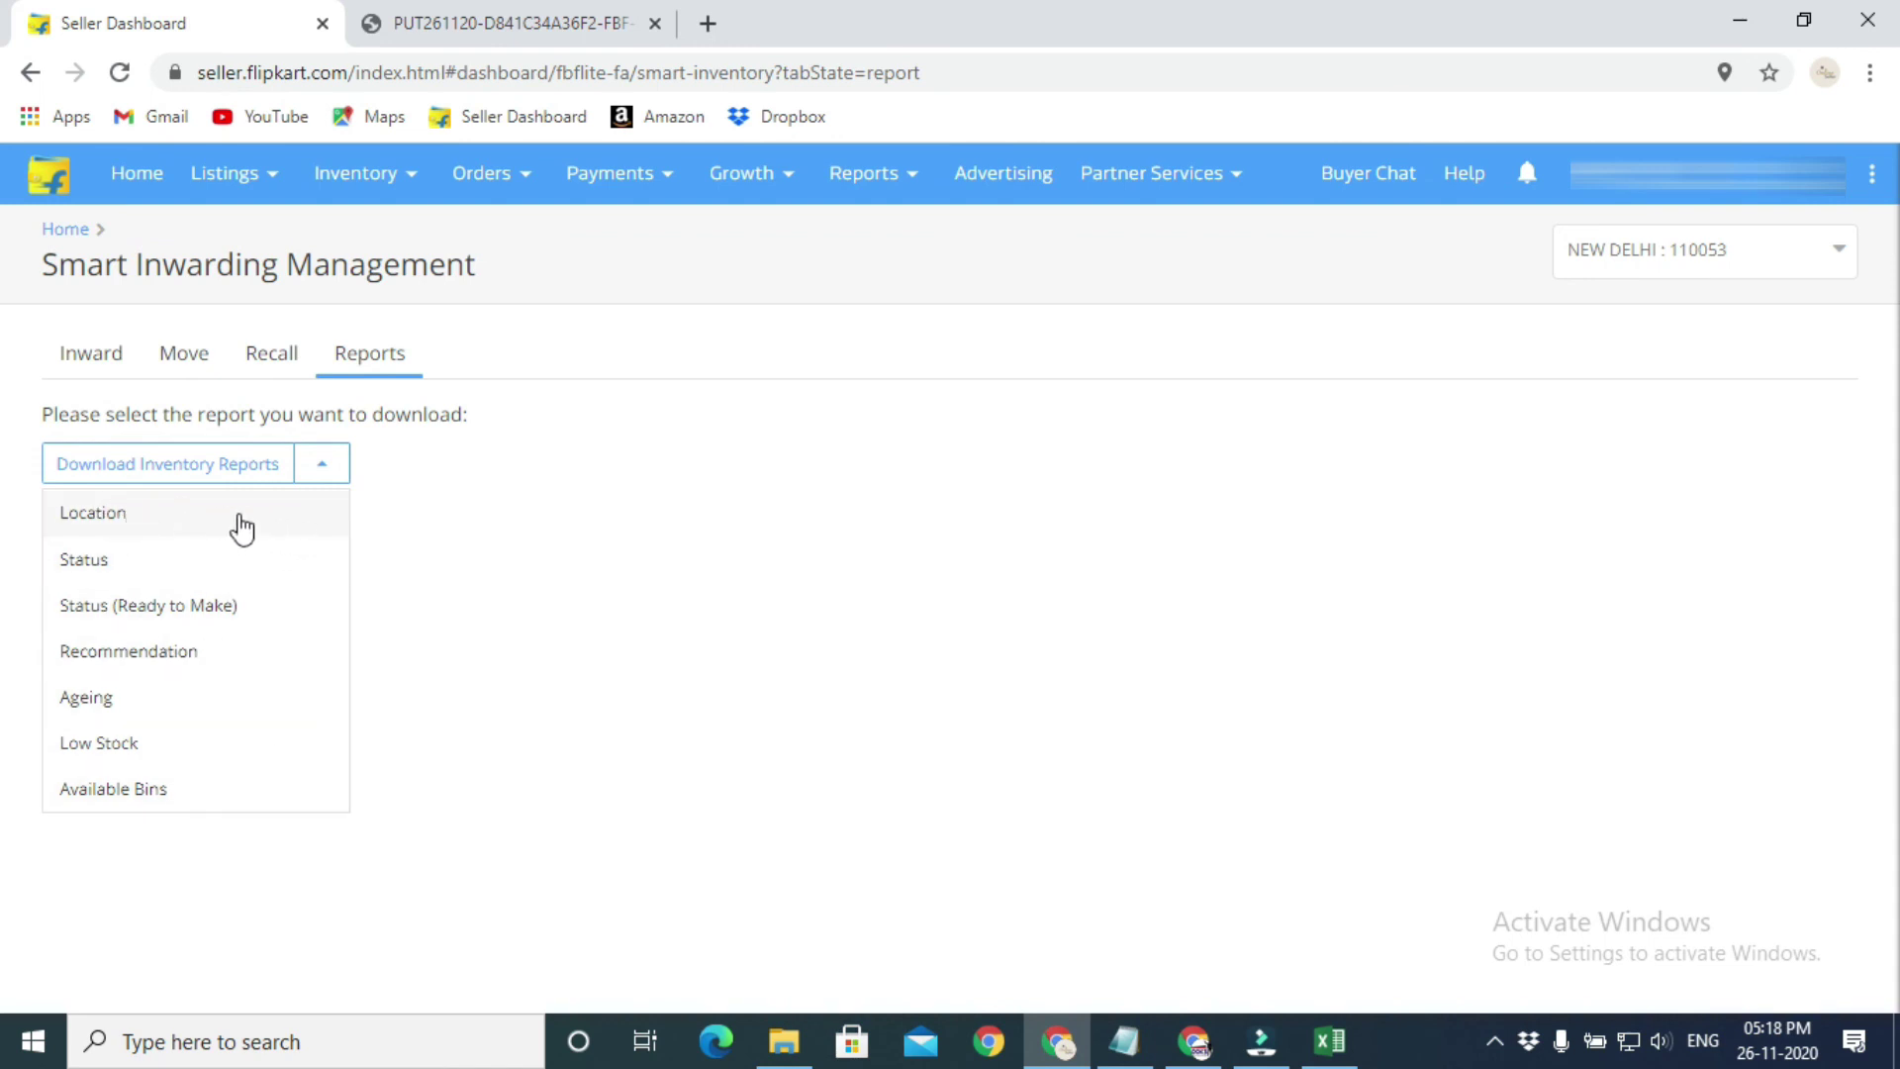
left_click(185, 525)
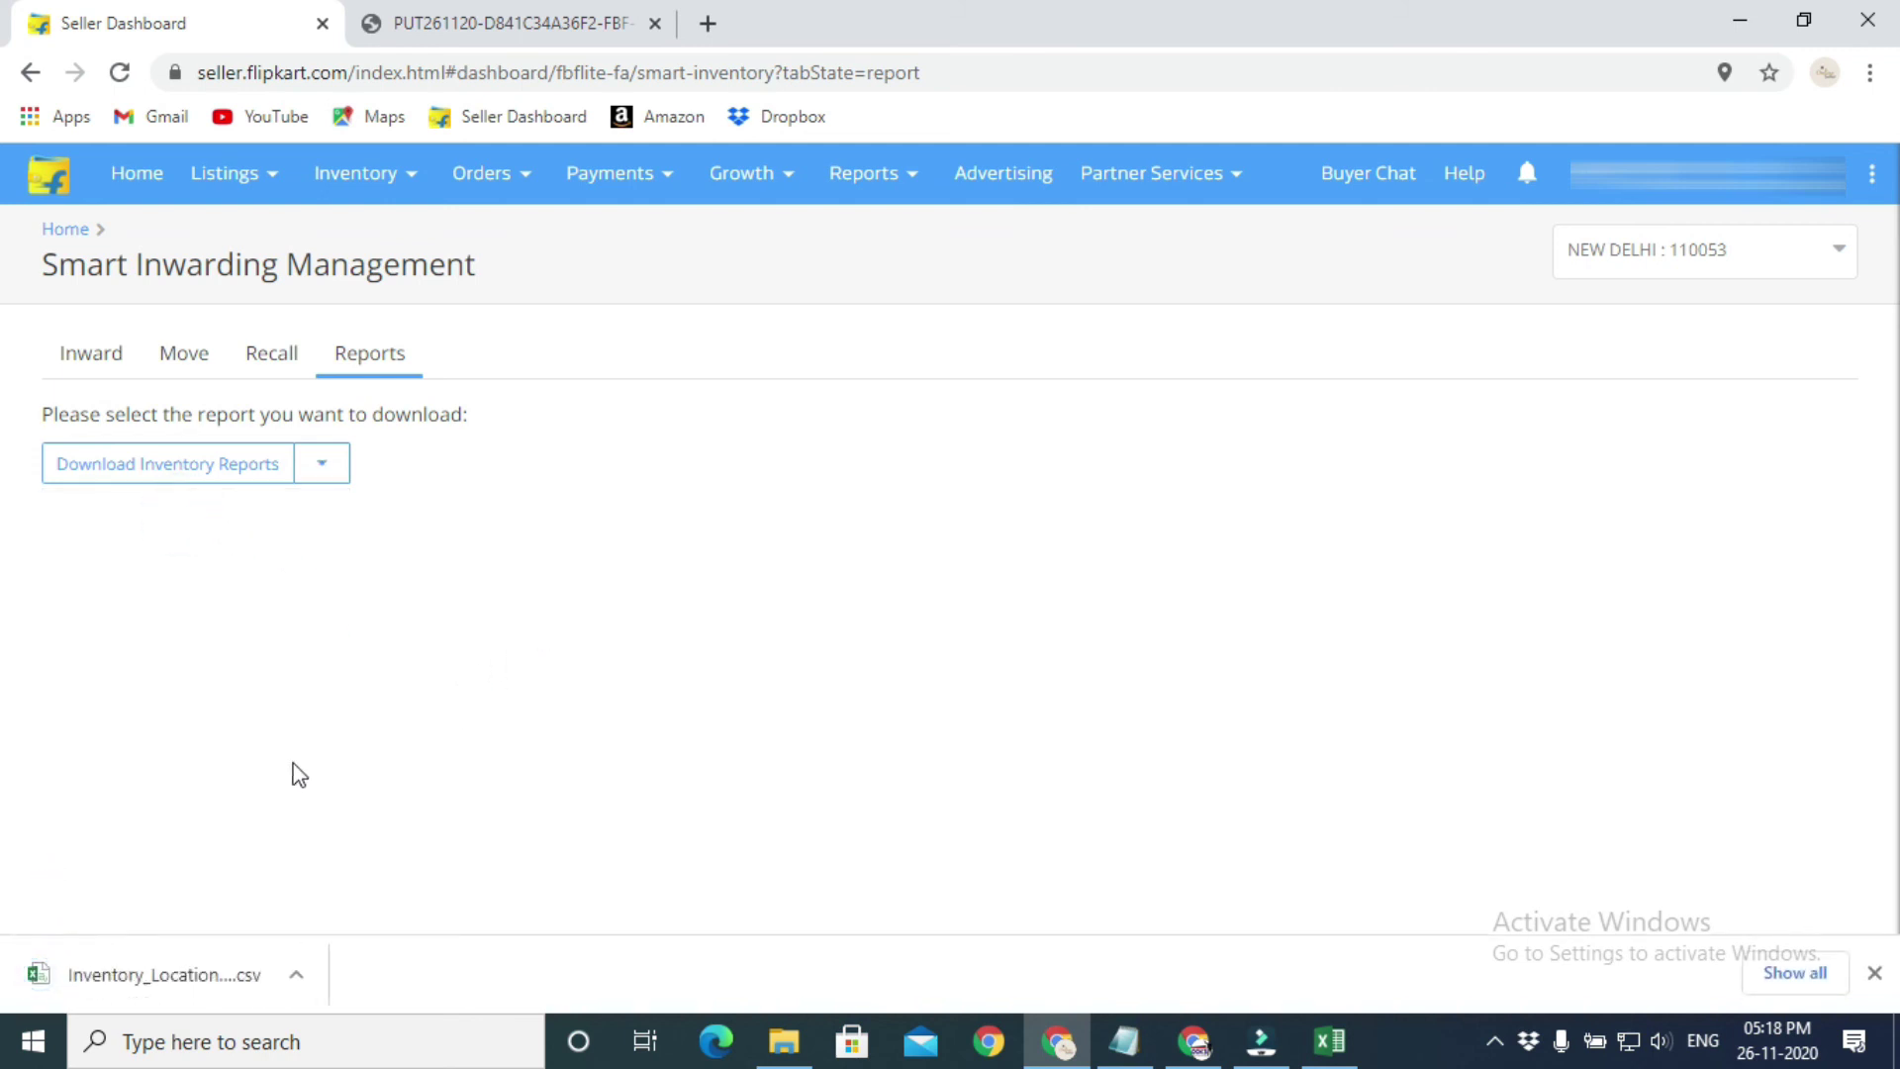
left_click(135, 972)
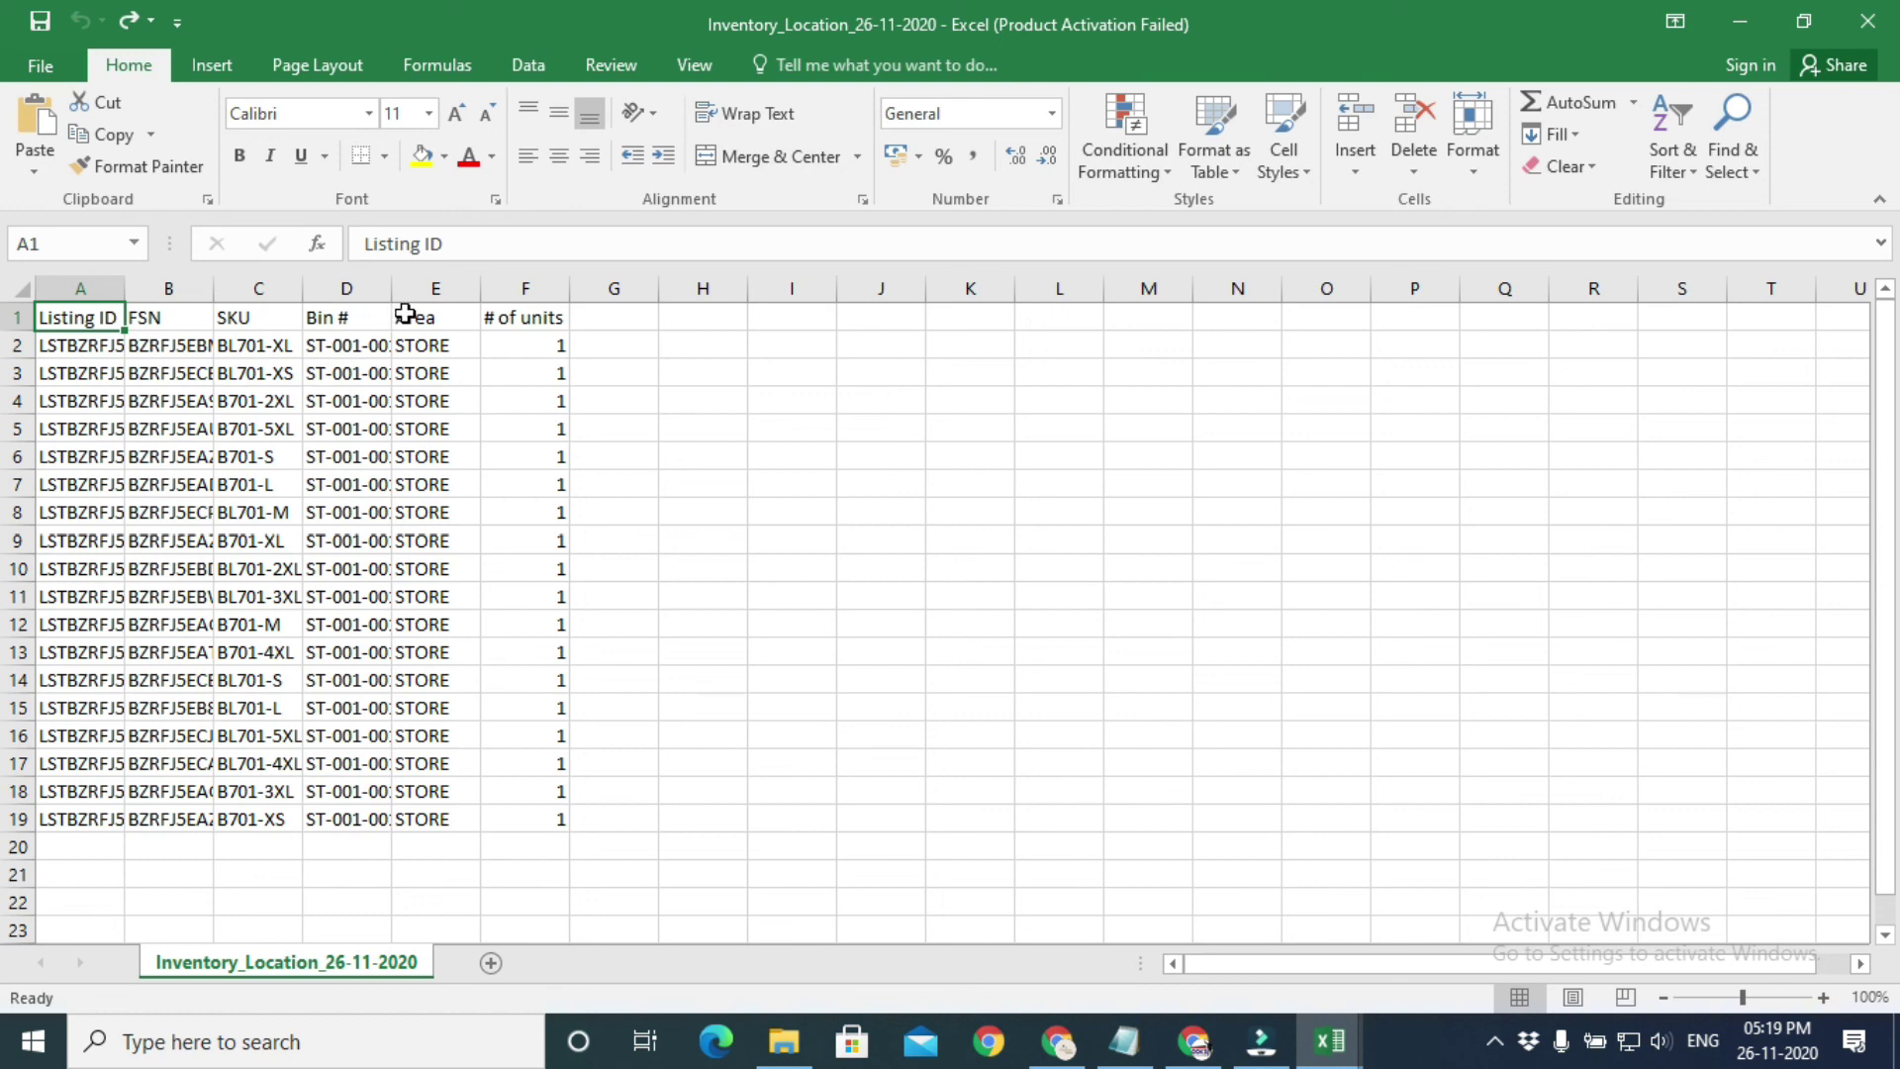
- Widen the Bin # column to read the full bin numbers, and close the report without saving
left_click_drag(389, 287, 466, 287)
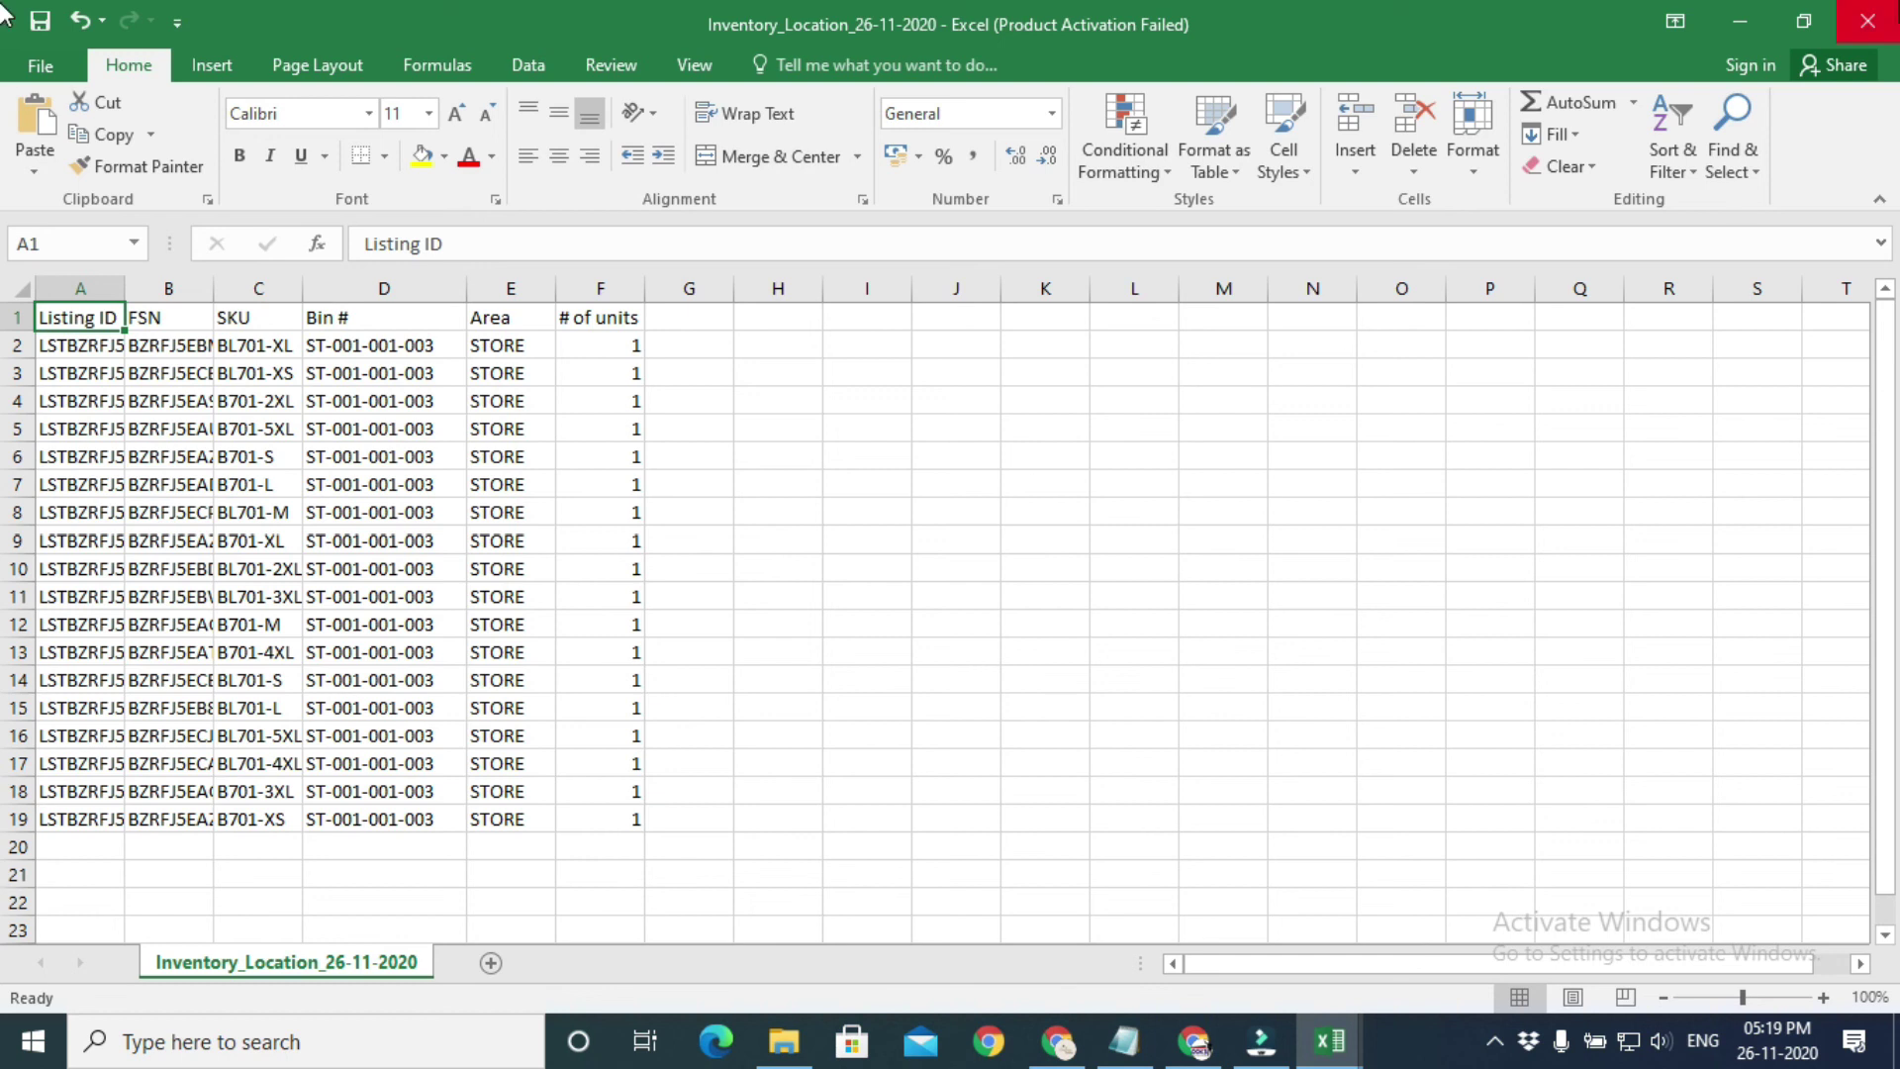
left_click(1867, 21)
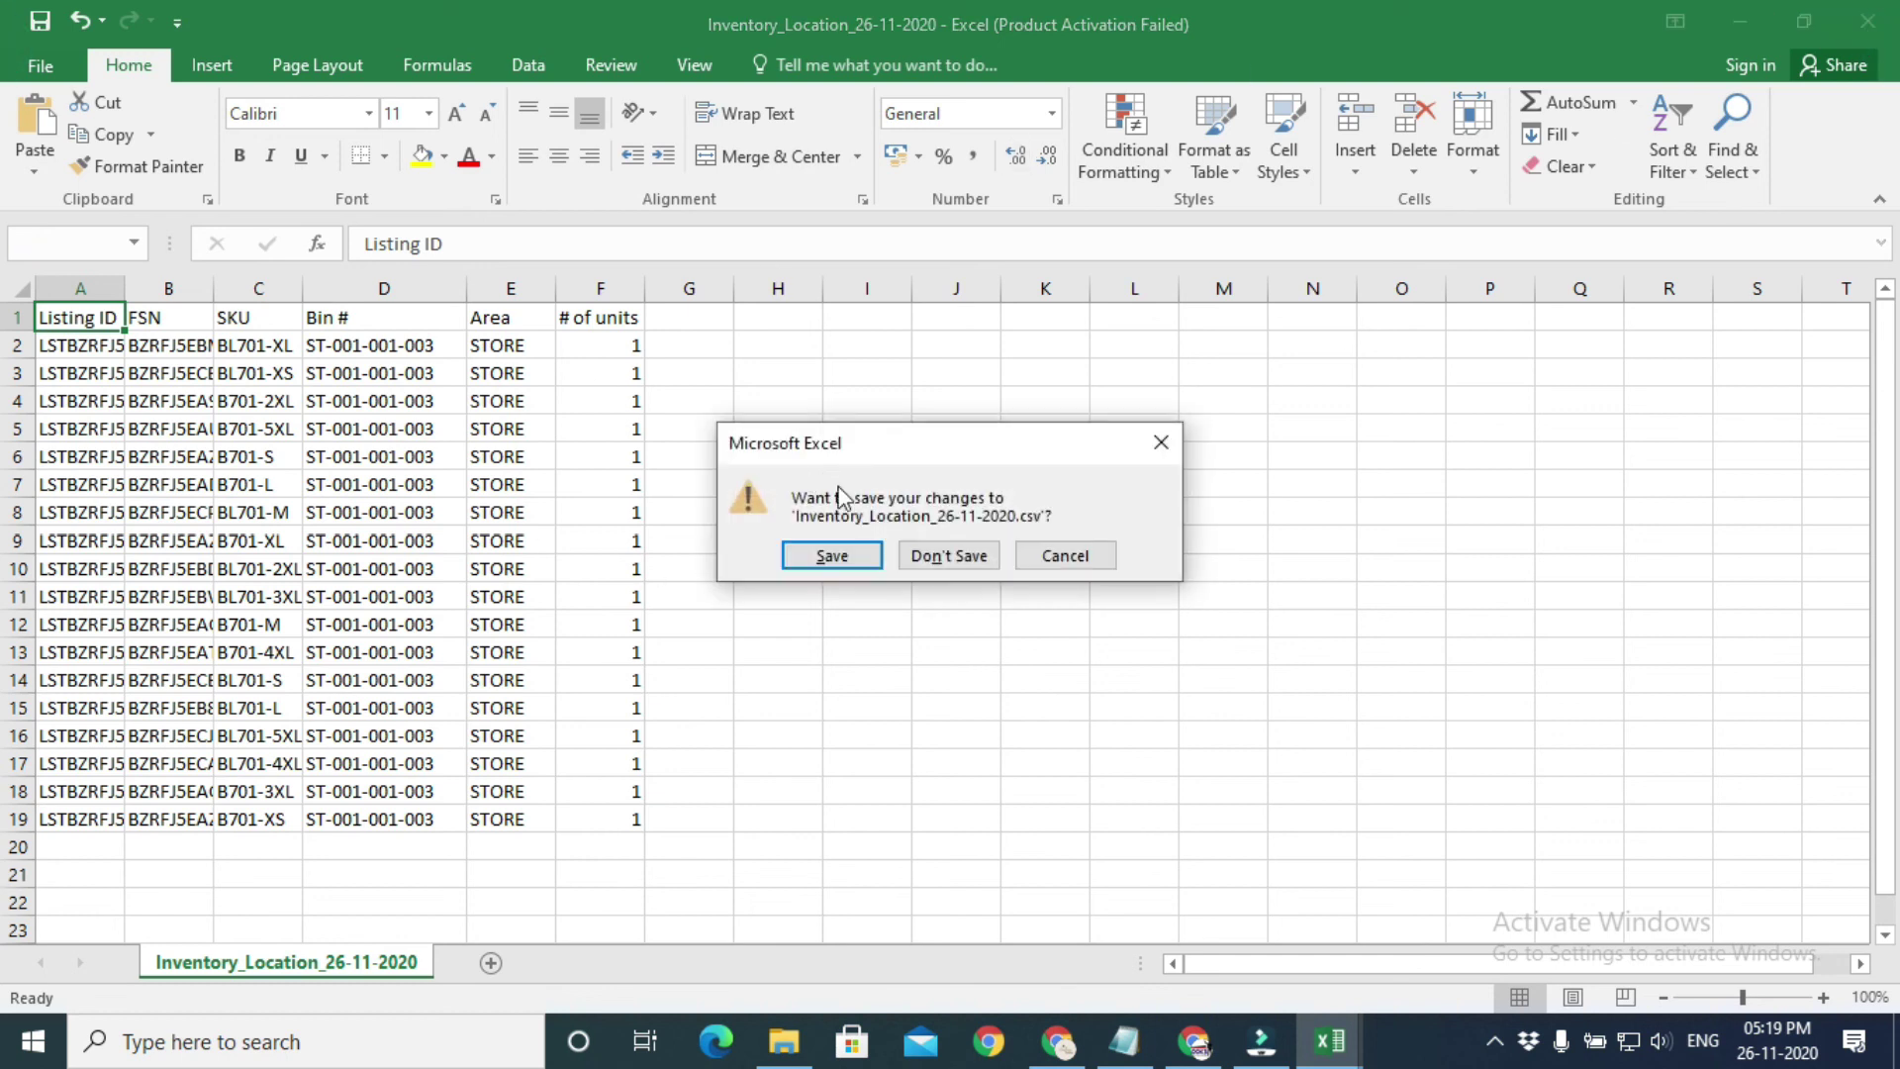
left_click(987, 559)
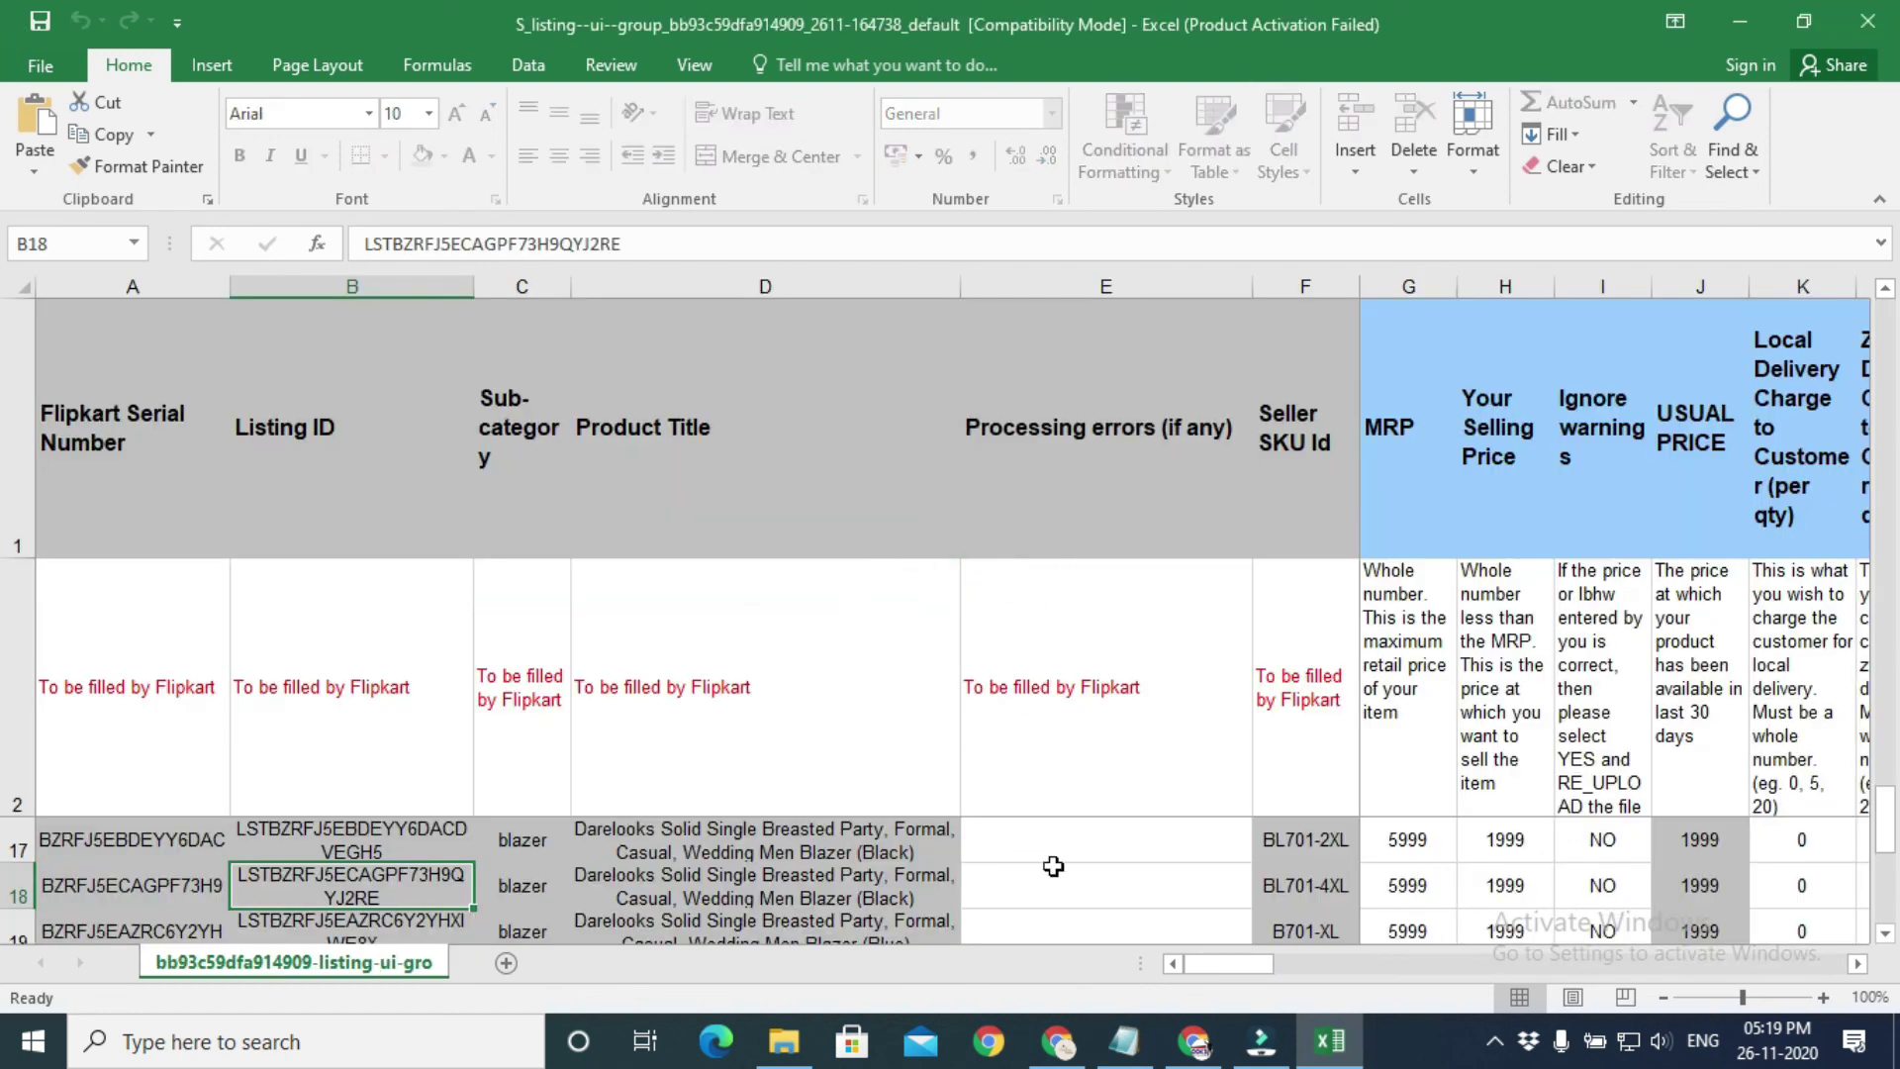
- Return to the Seller Dashboard and look over the available inventory report types in Smart Inwarding Management
mouse_move(1058, 1041)
left_click(1069, 971)
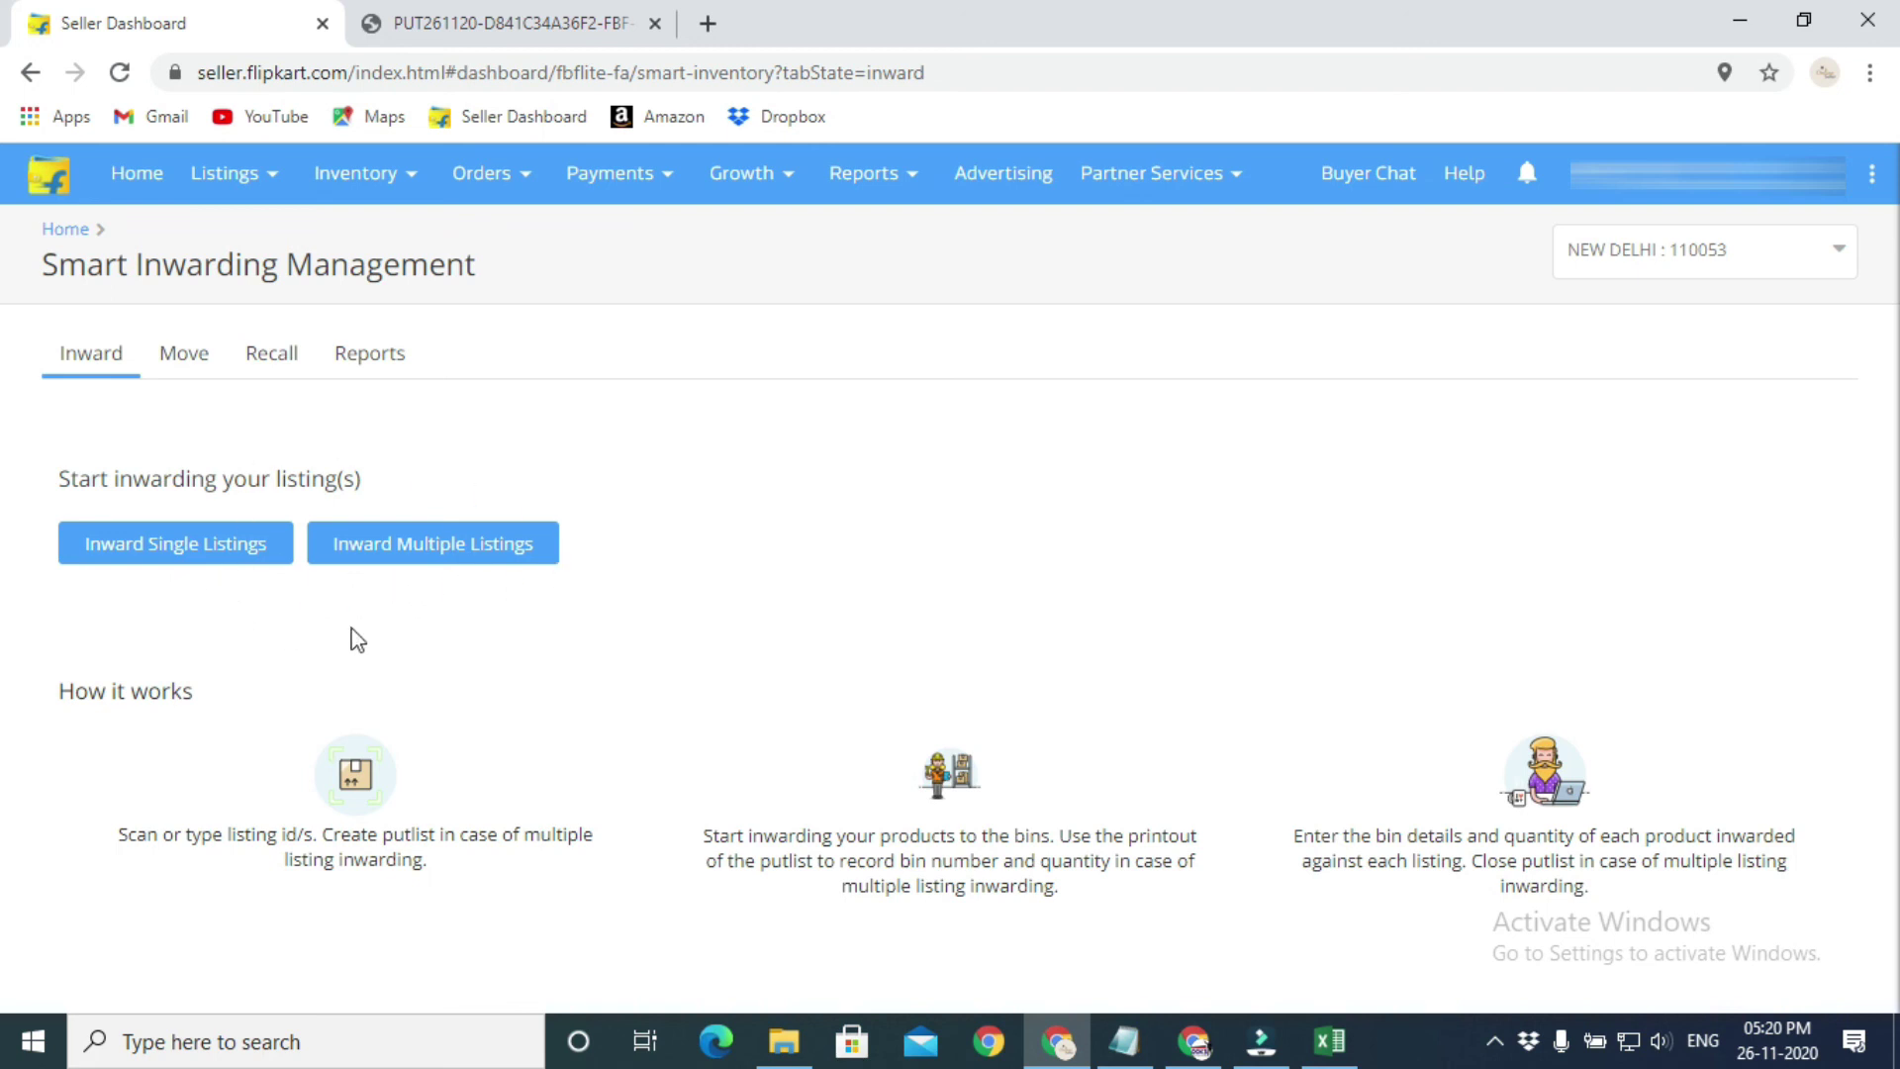
left_click(399, 376)
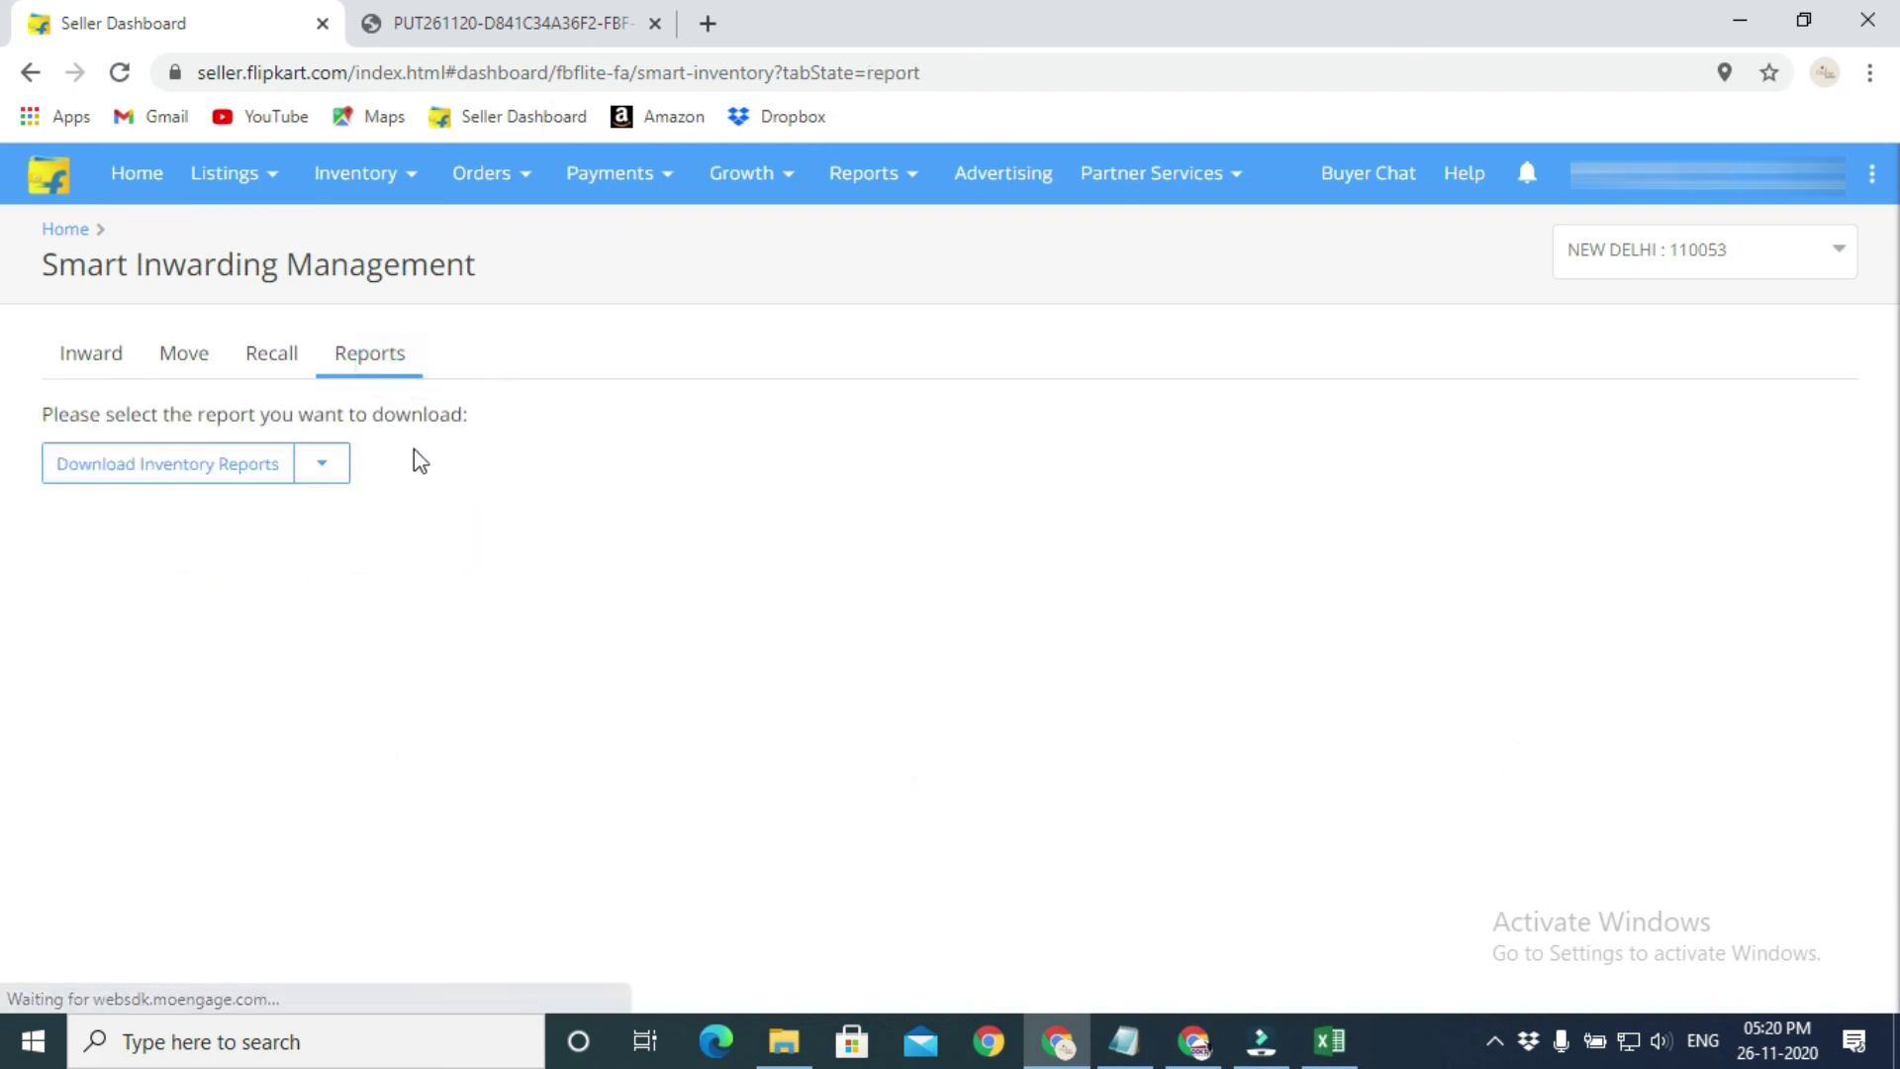
left_click(259, 485)
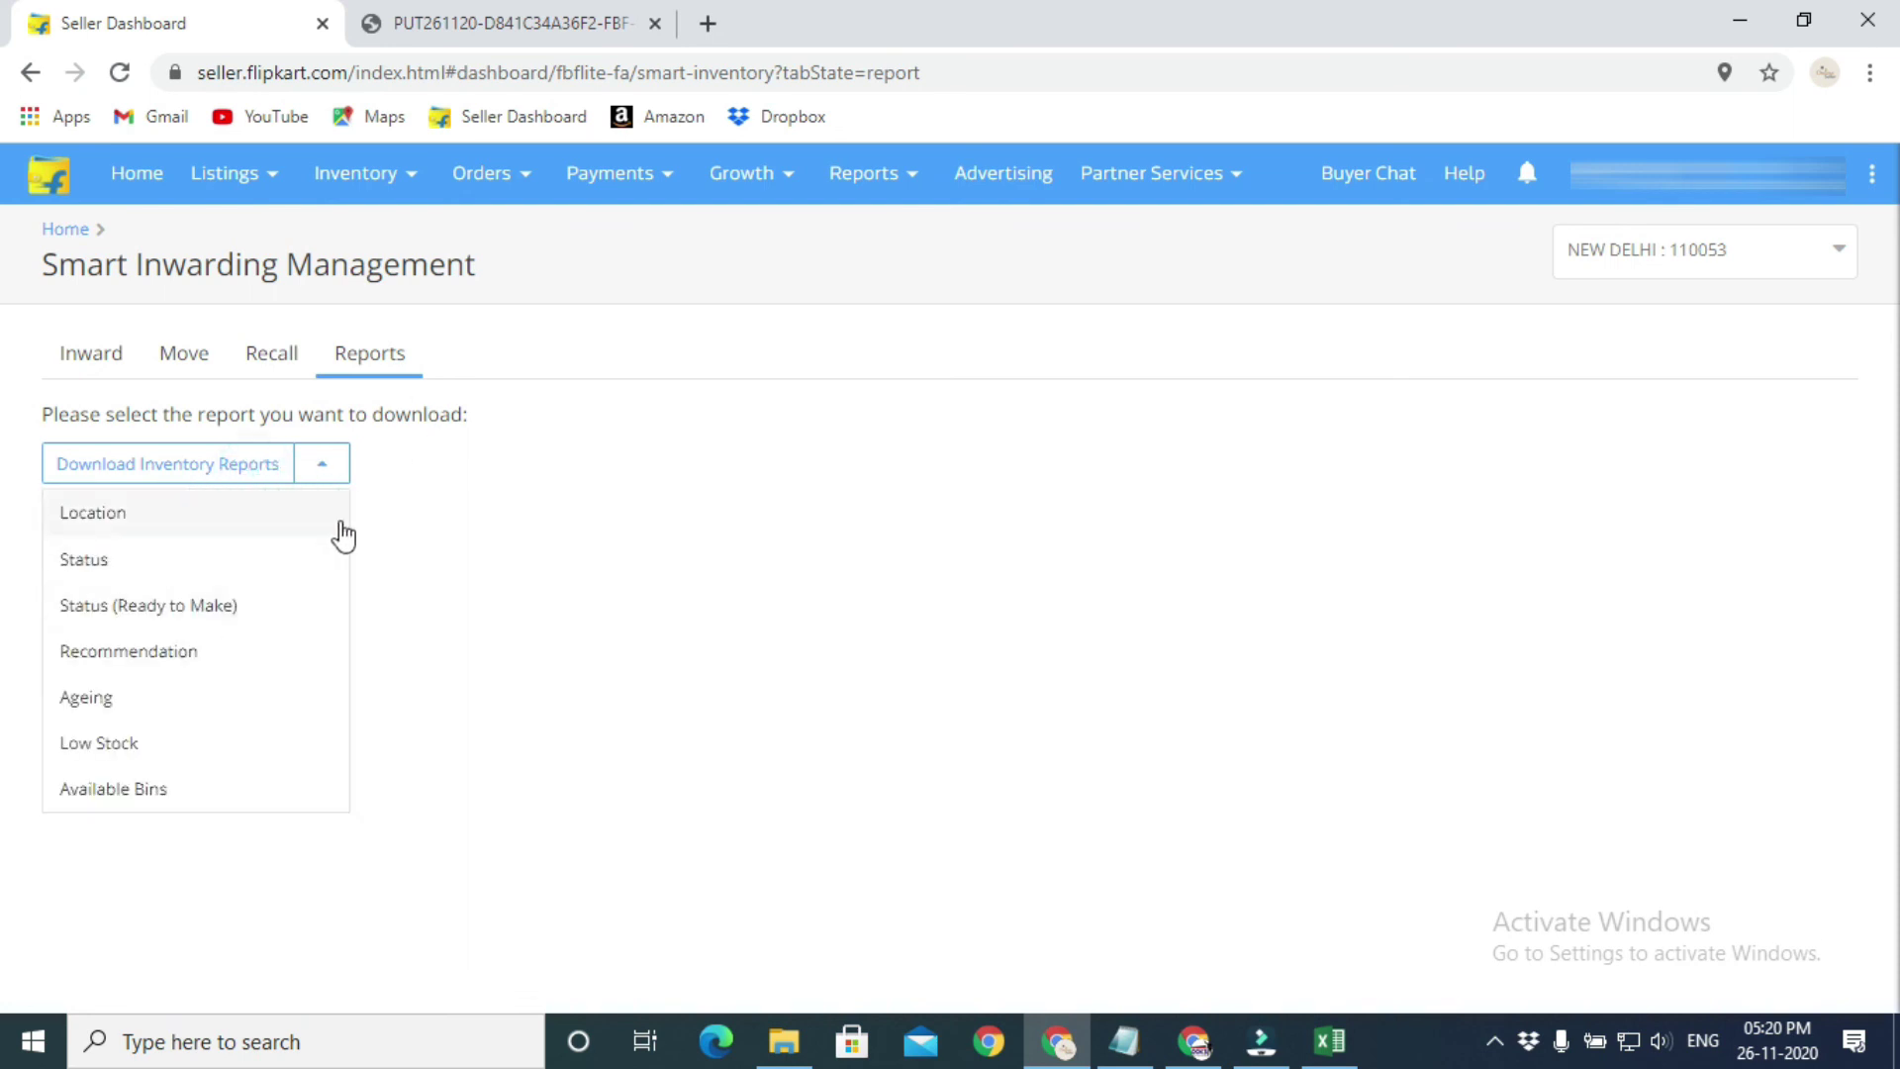
left_click(469, 506)
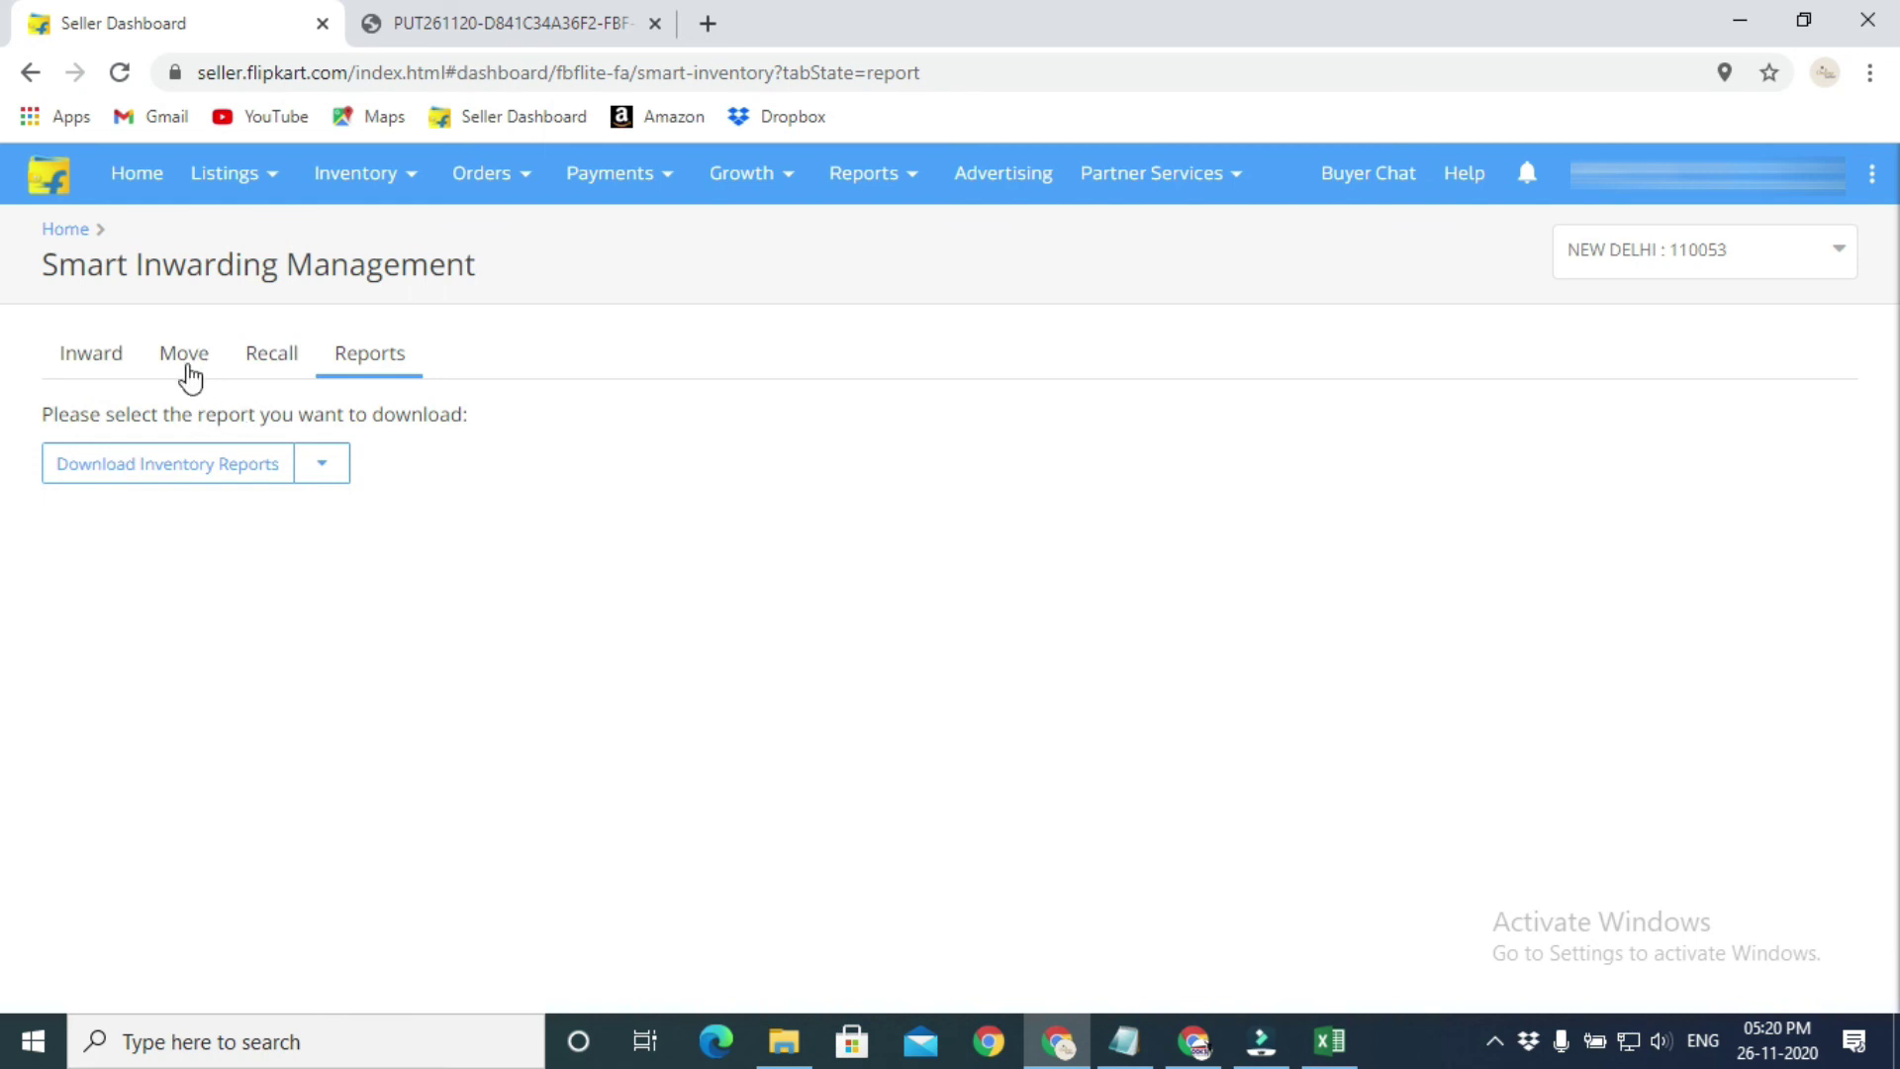
- Open the Move section of Smart Inwarding Management, and bring up My Listings in a separate browser tab
left_click(187, 368)
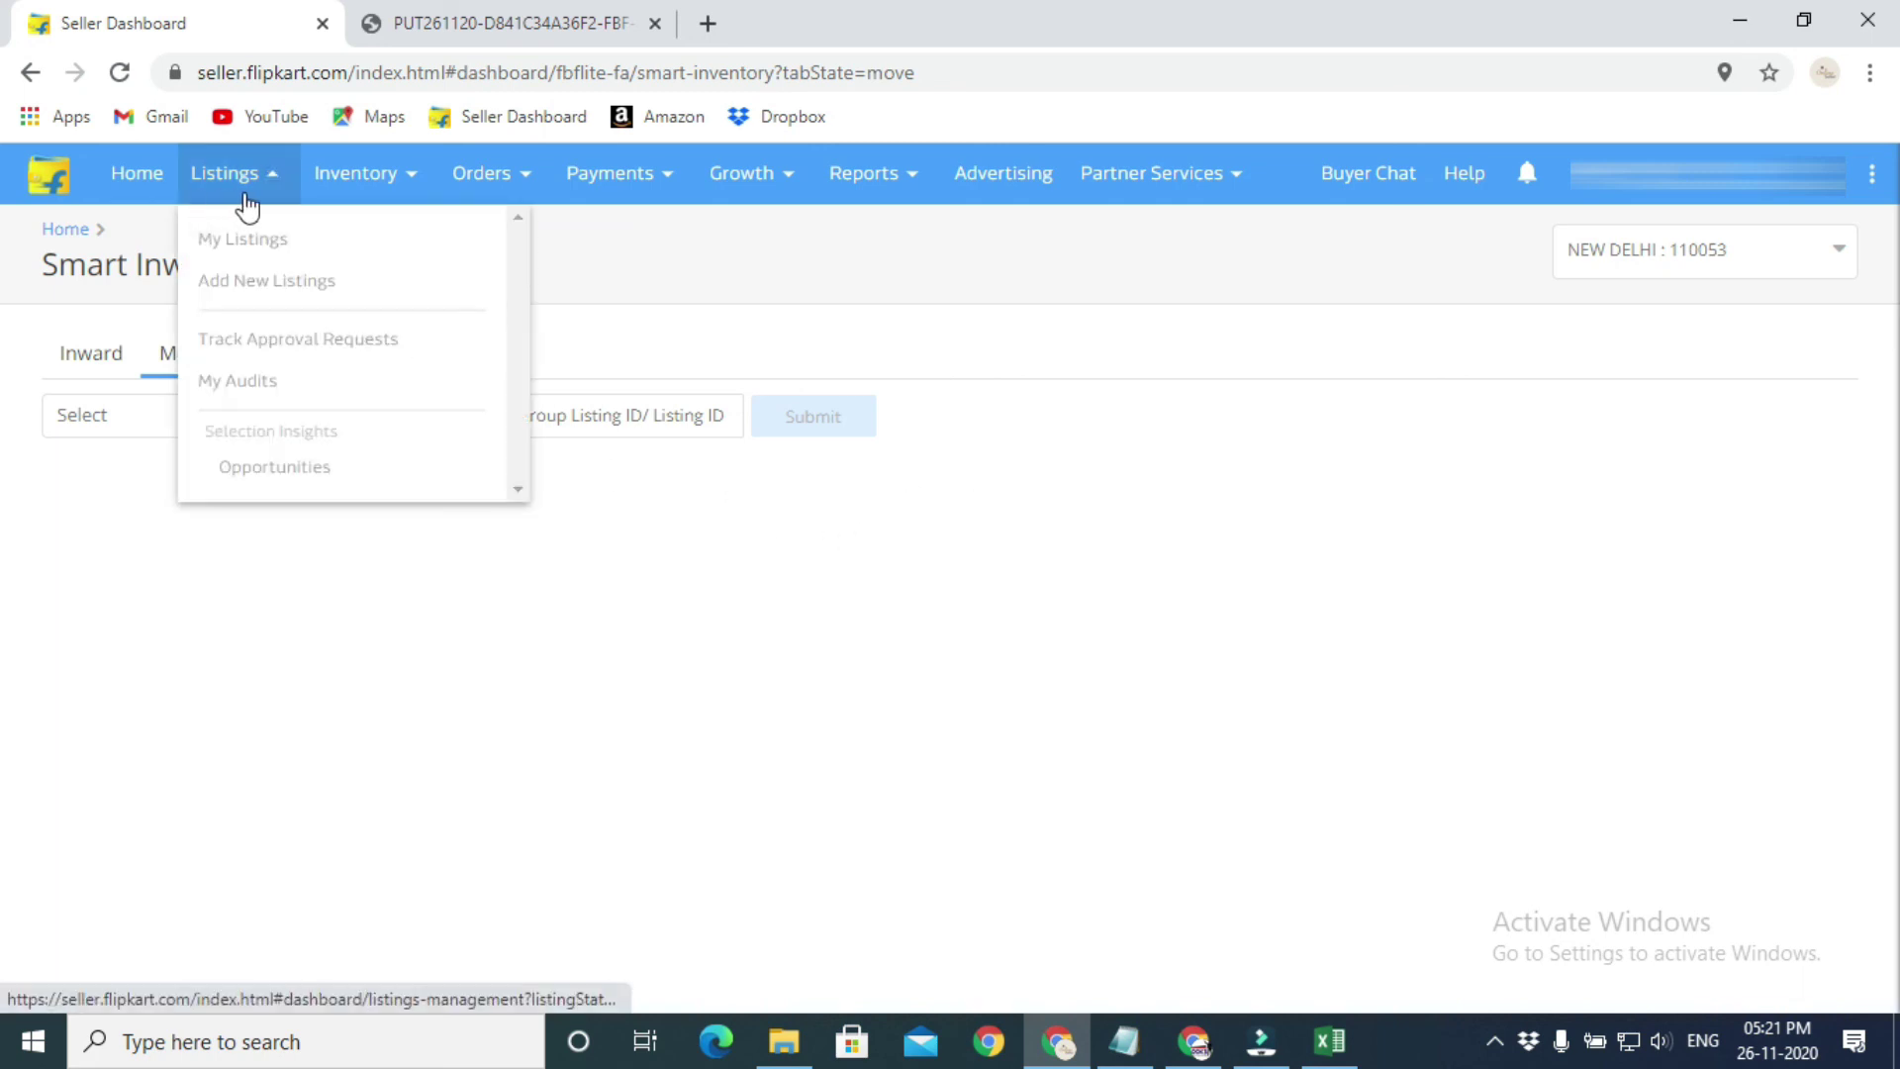
mouse_move(249, 201)
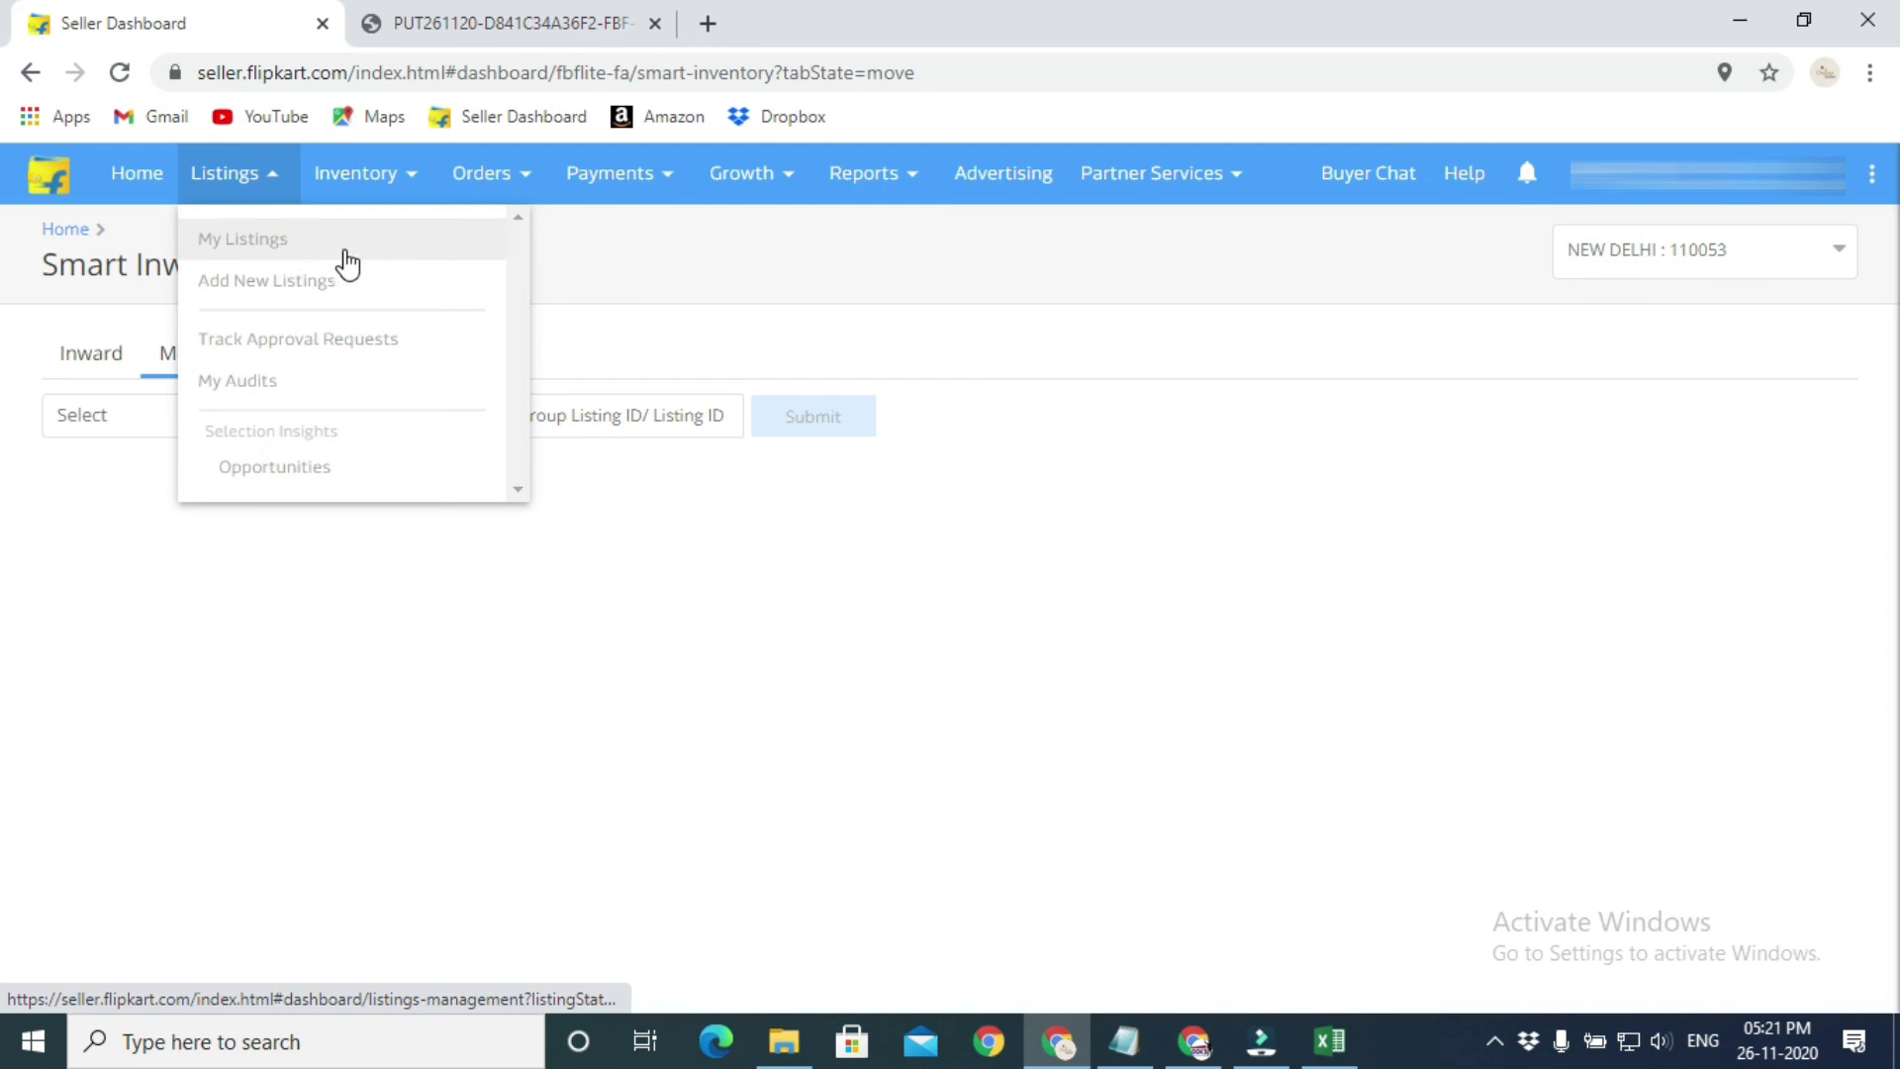
middle_click(369, 255)
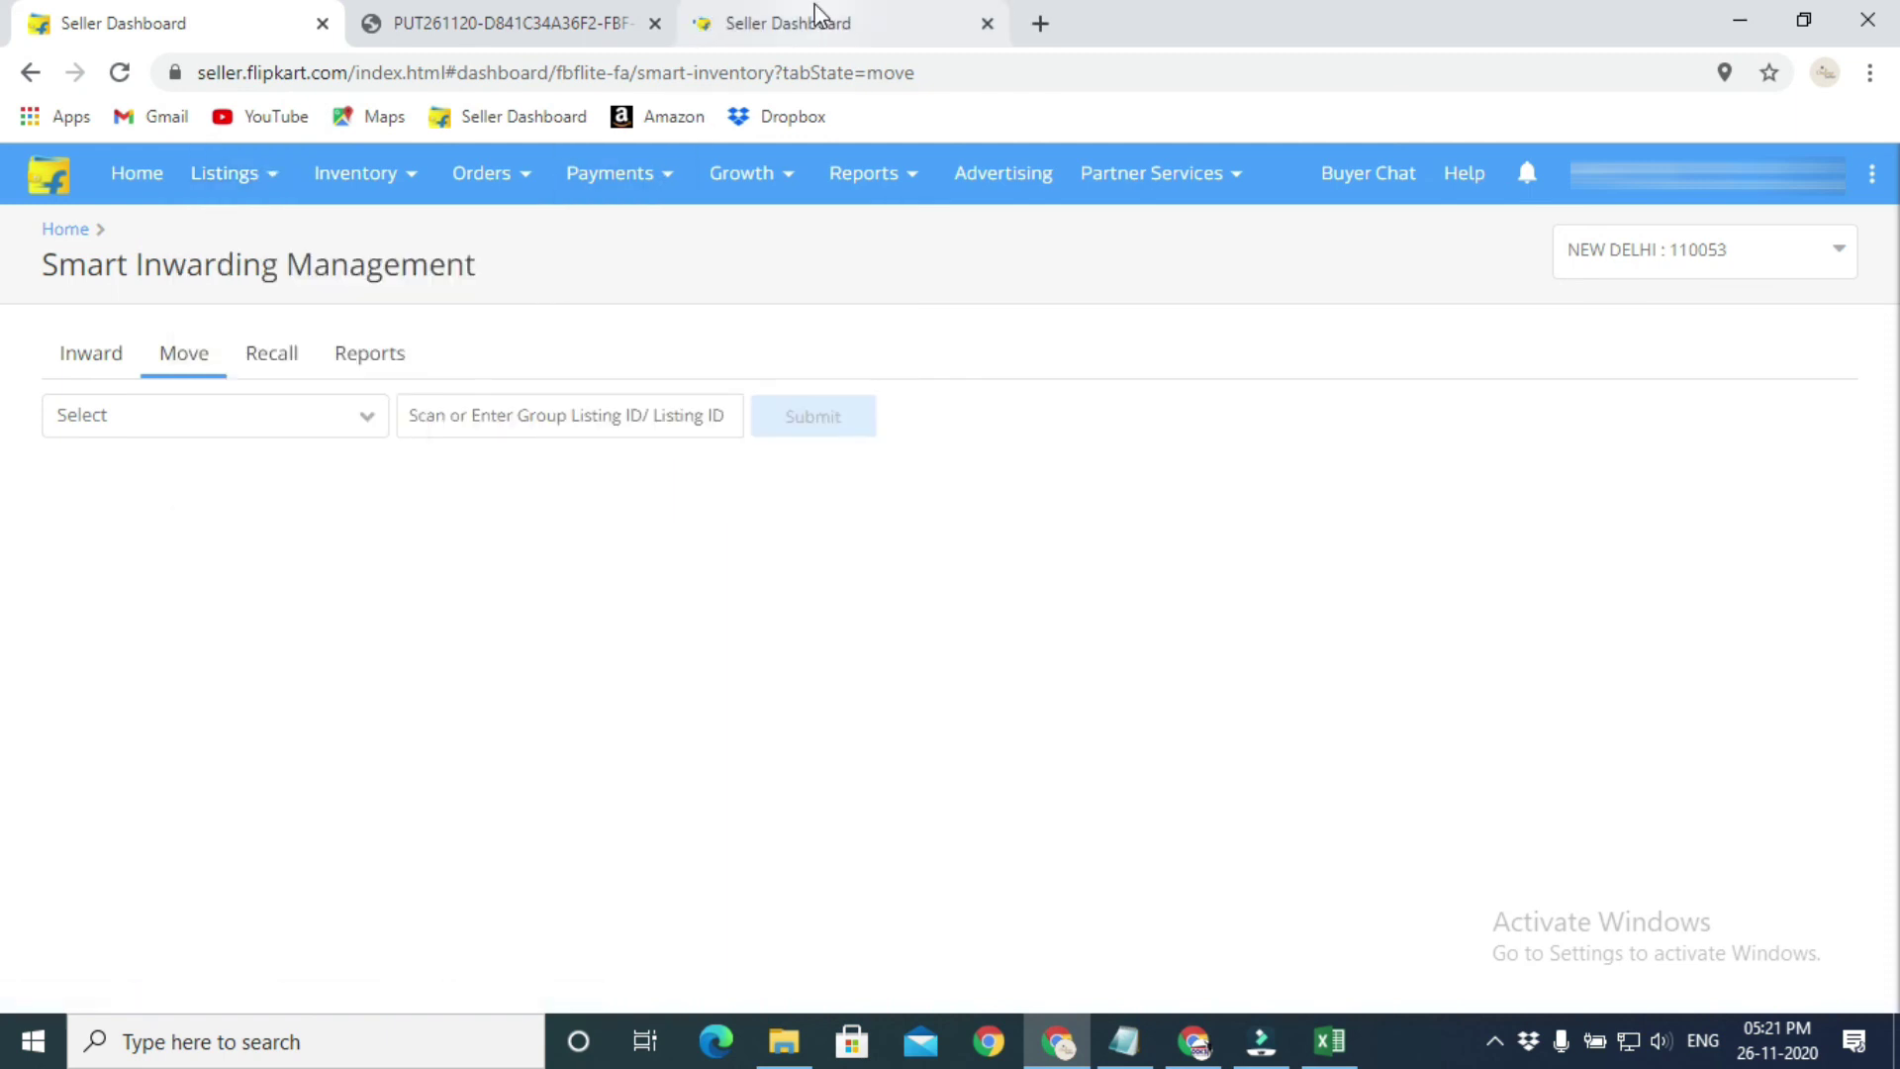
left_click(798, 26)
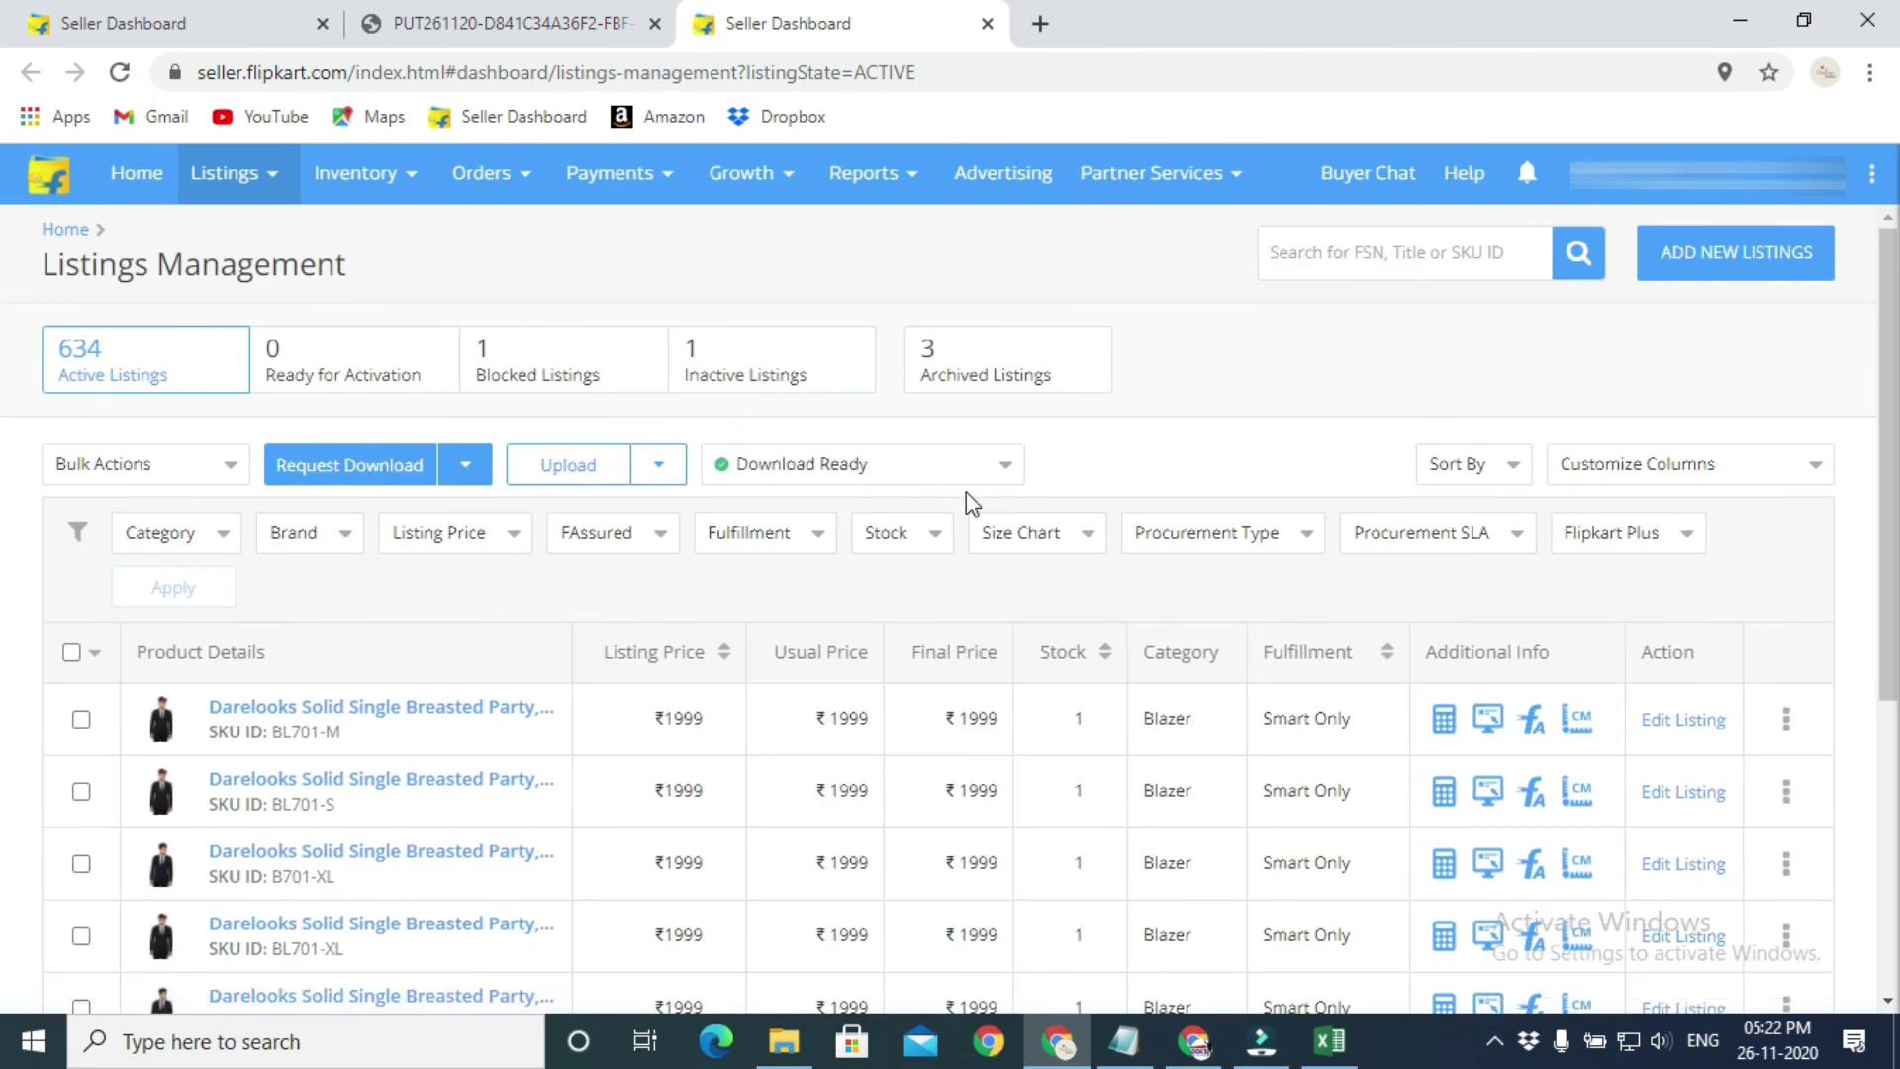
- Look over the SKU IDs, stock and fulfillment type of the active listings in Listings Management
scroll(552, 662, "down", 1)
scroll(475, 713, "down", 2)
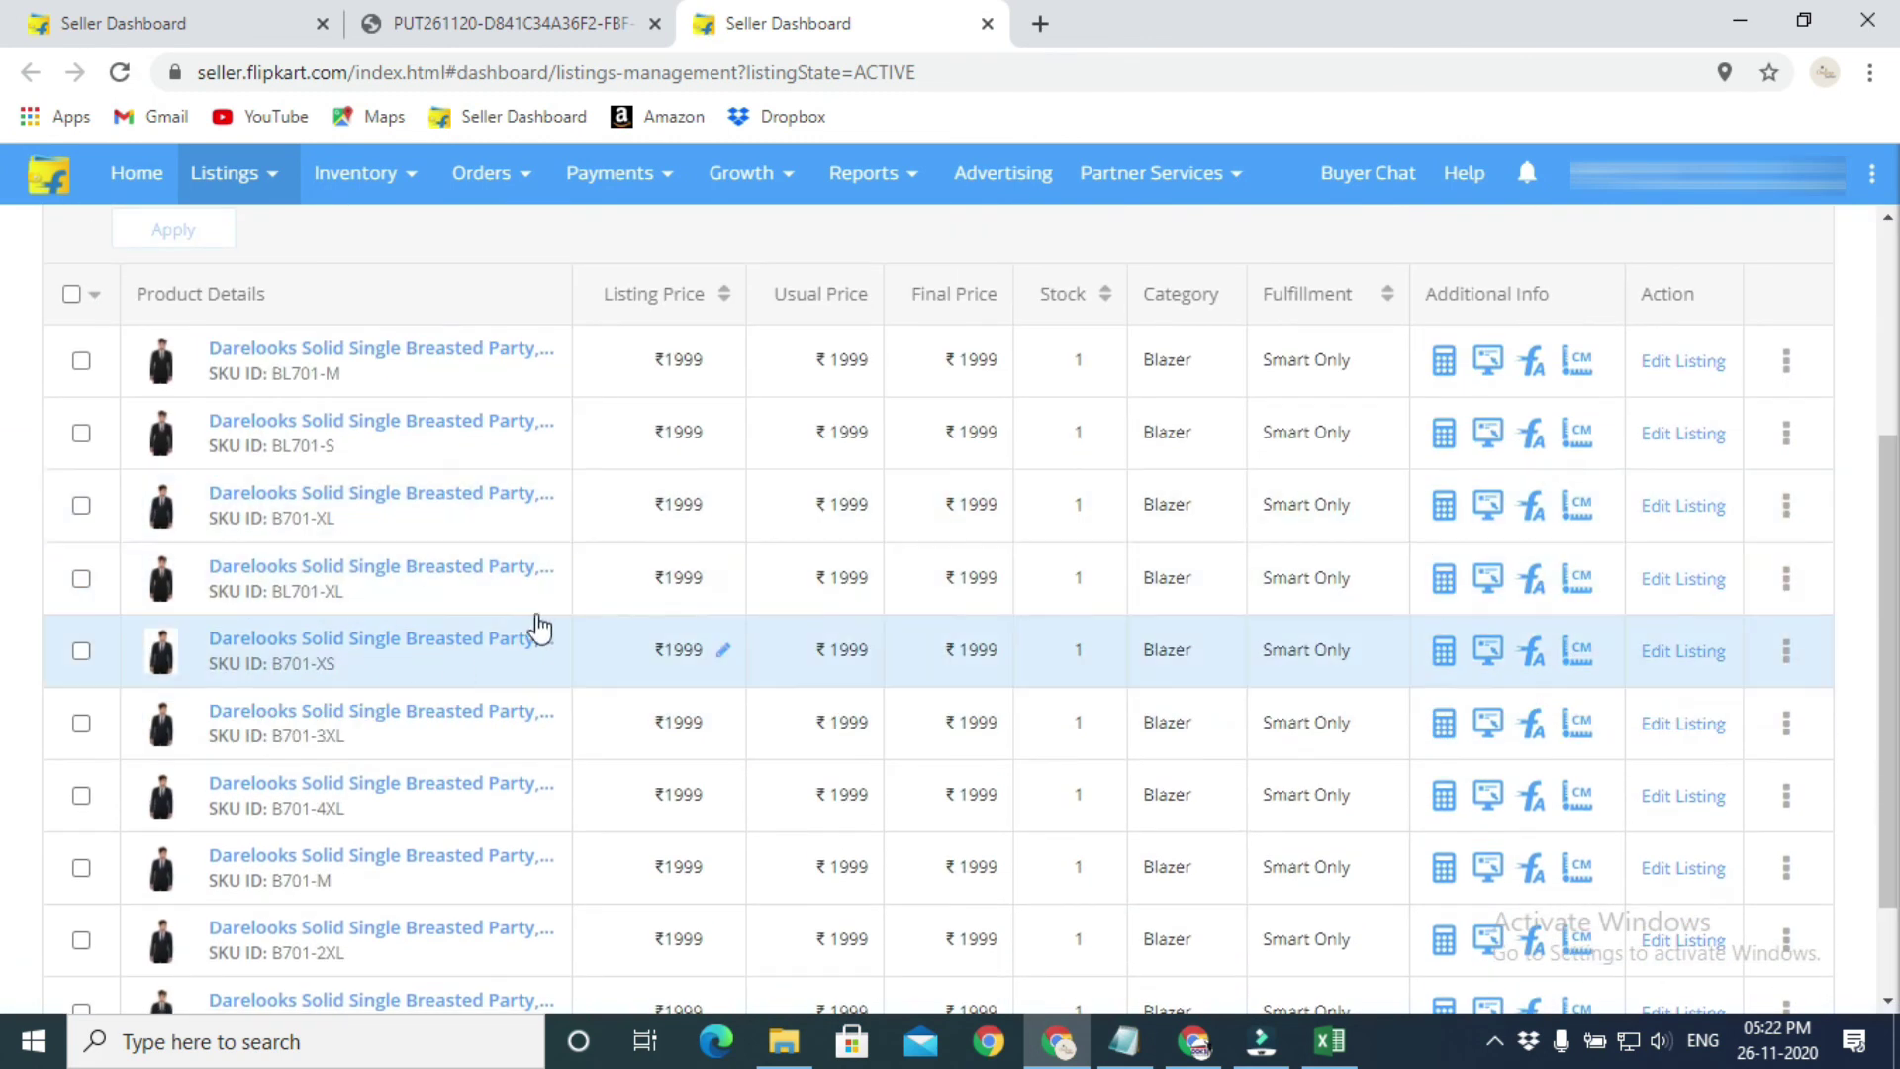
scroll(534, 673, "up", 3)
scroll(592, 618, "up", 1)
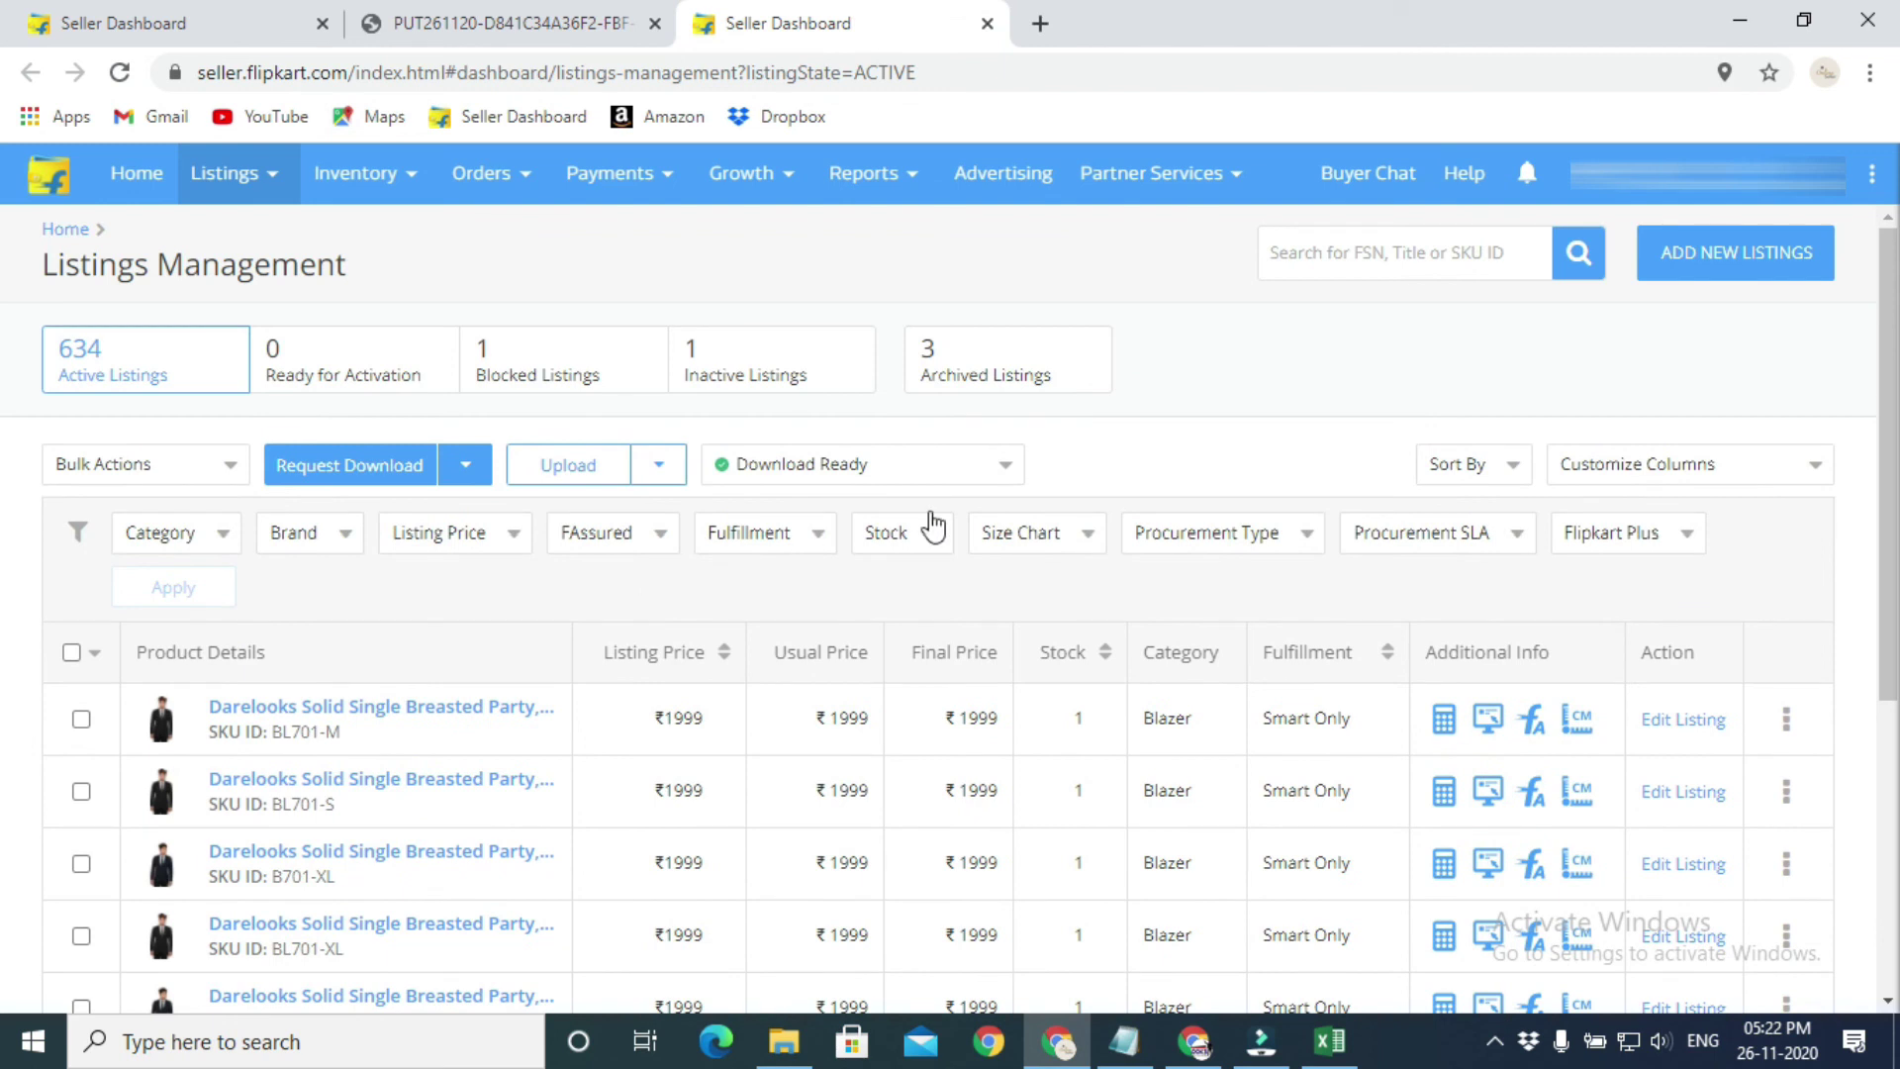